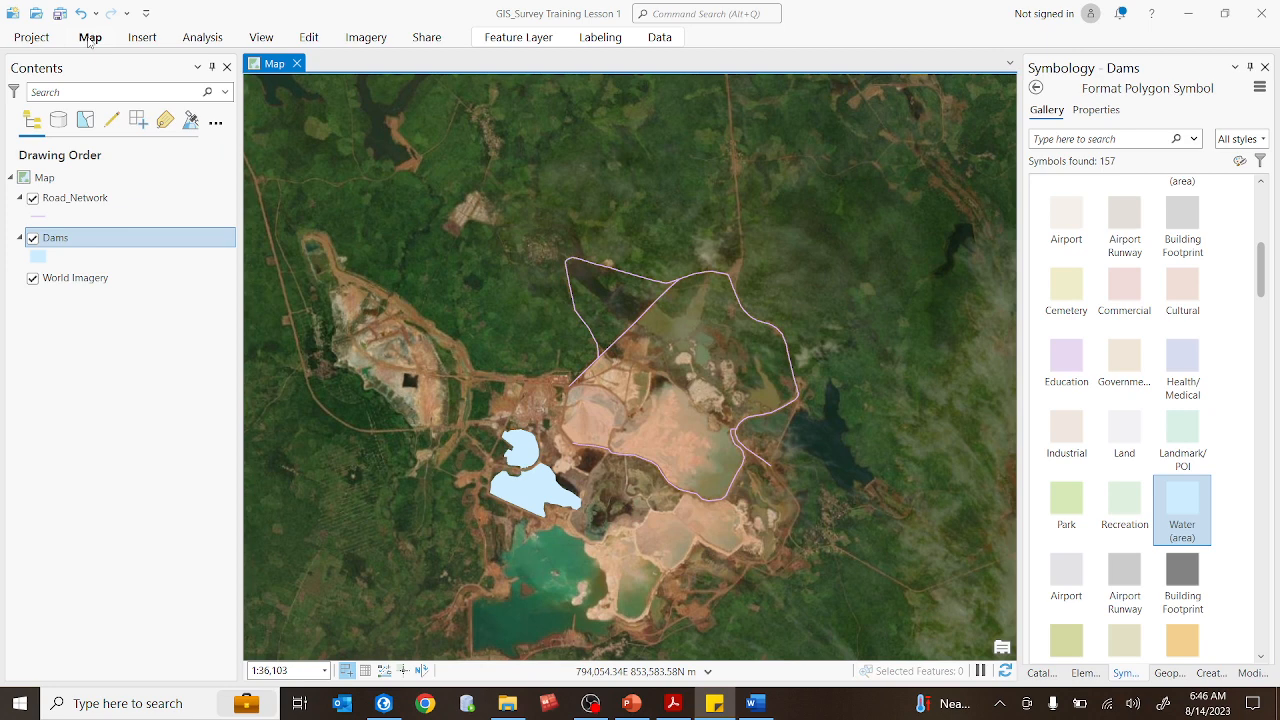
- Save the open GIS_Survey Training Lesson 1 project
click(89, 38)
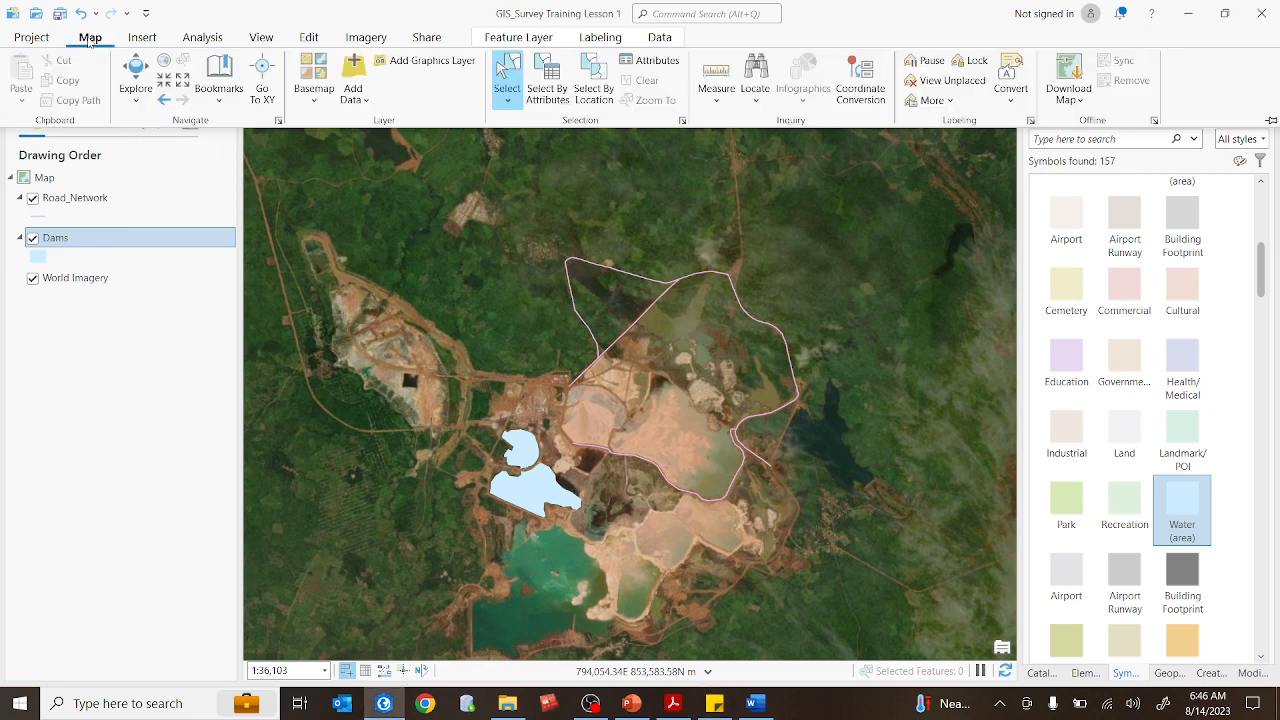
click(31, 38)
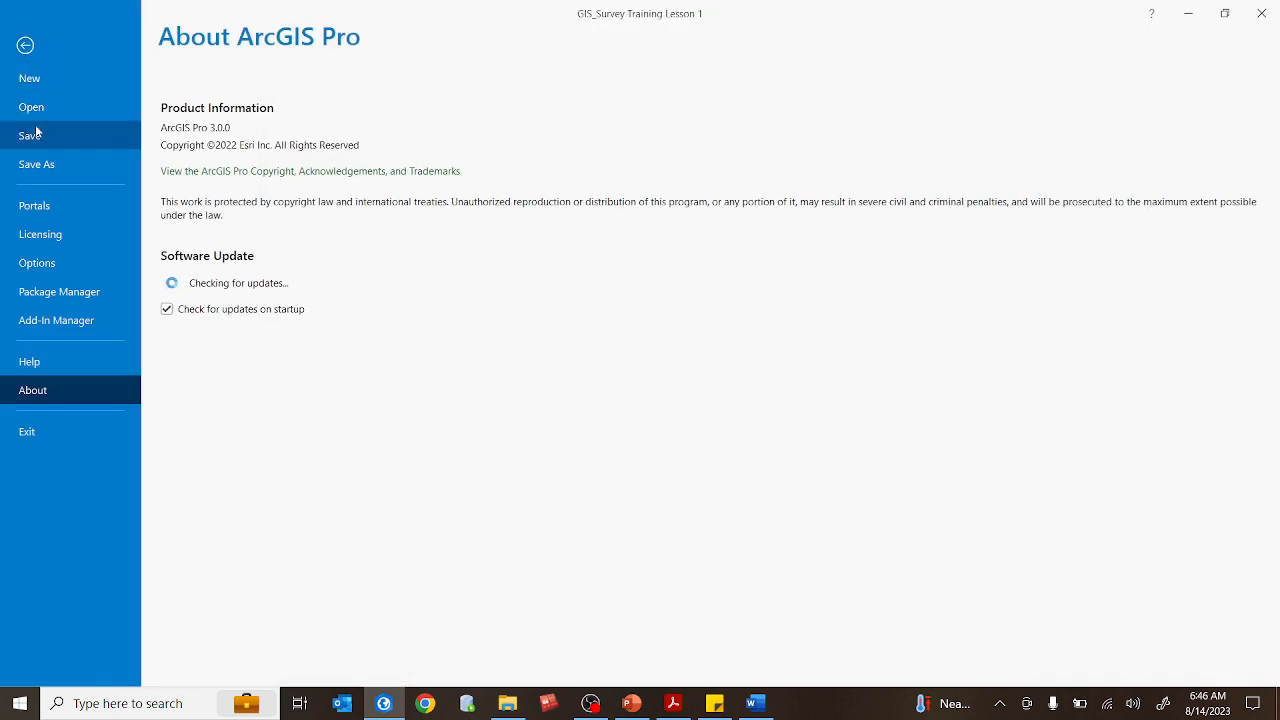
click(25, 46)
click(31, 40)
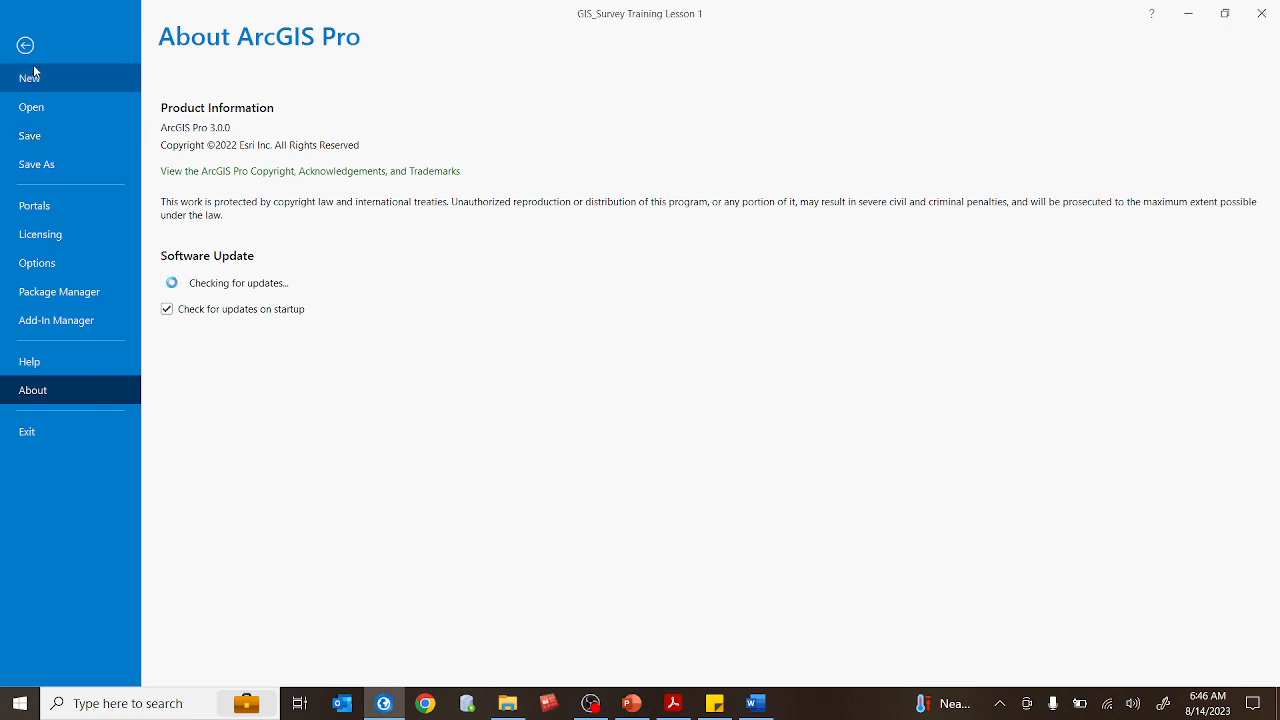
click(24, 47)
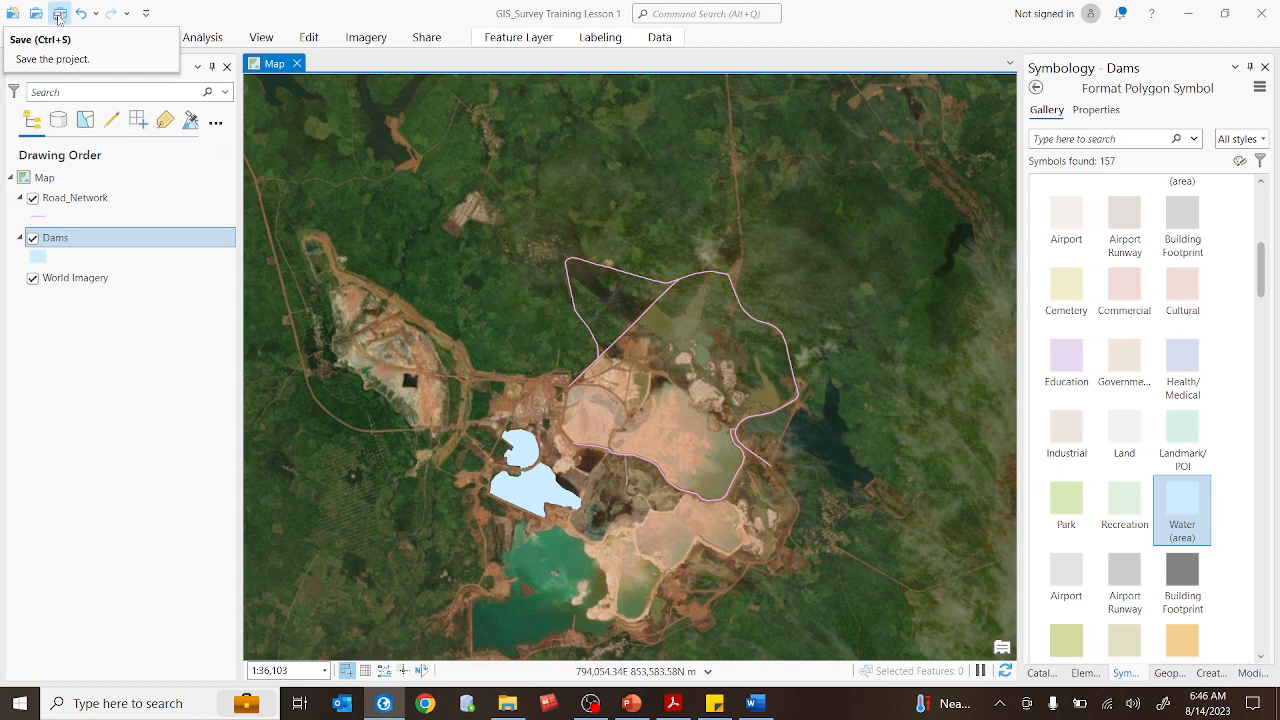
click(59, 15)
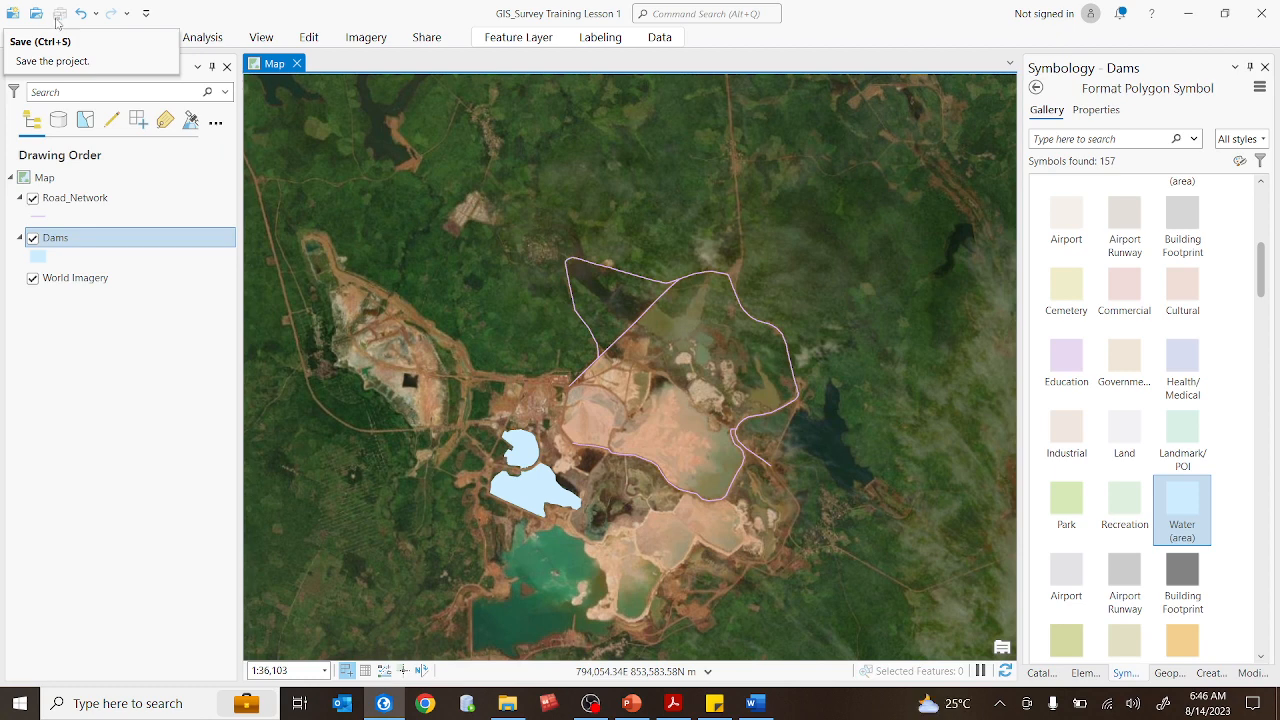
click(32, 41)
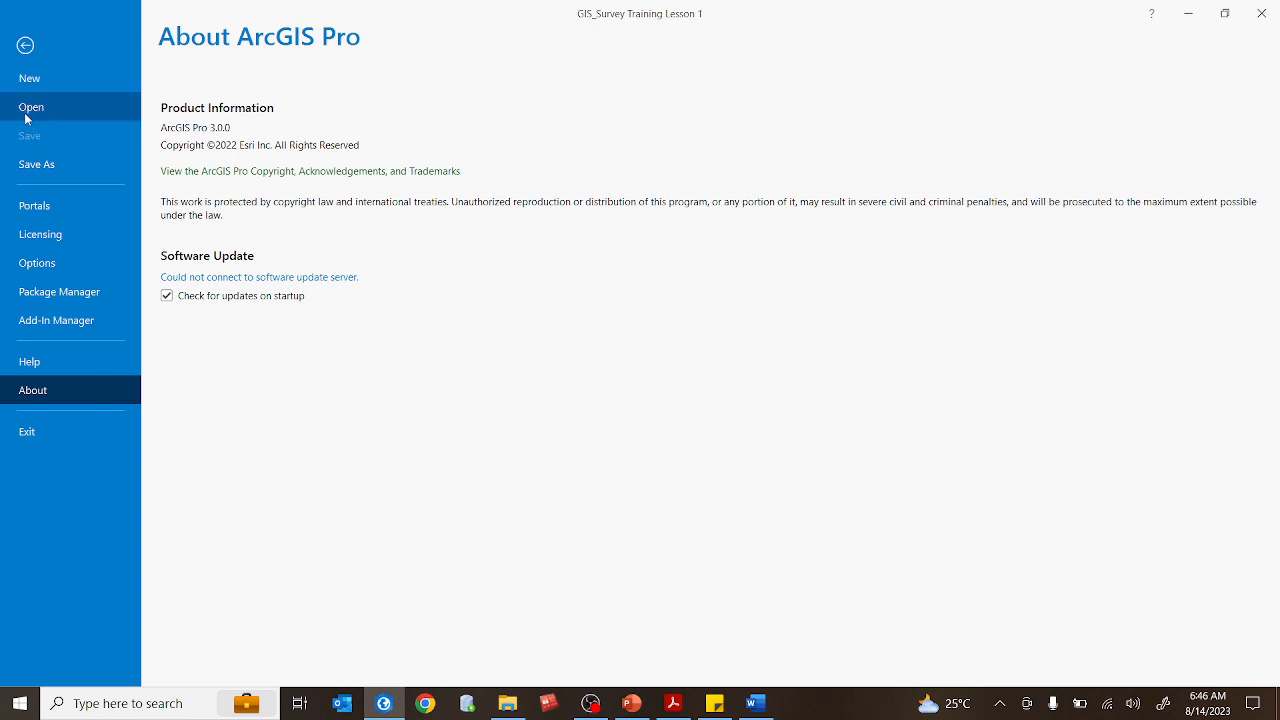
click(25, 46)
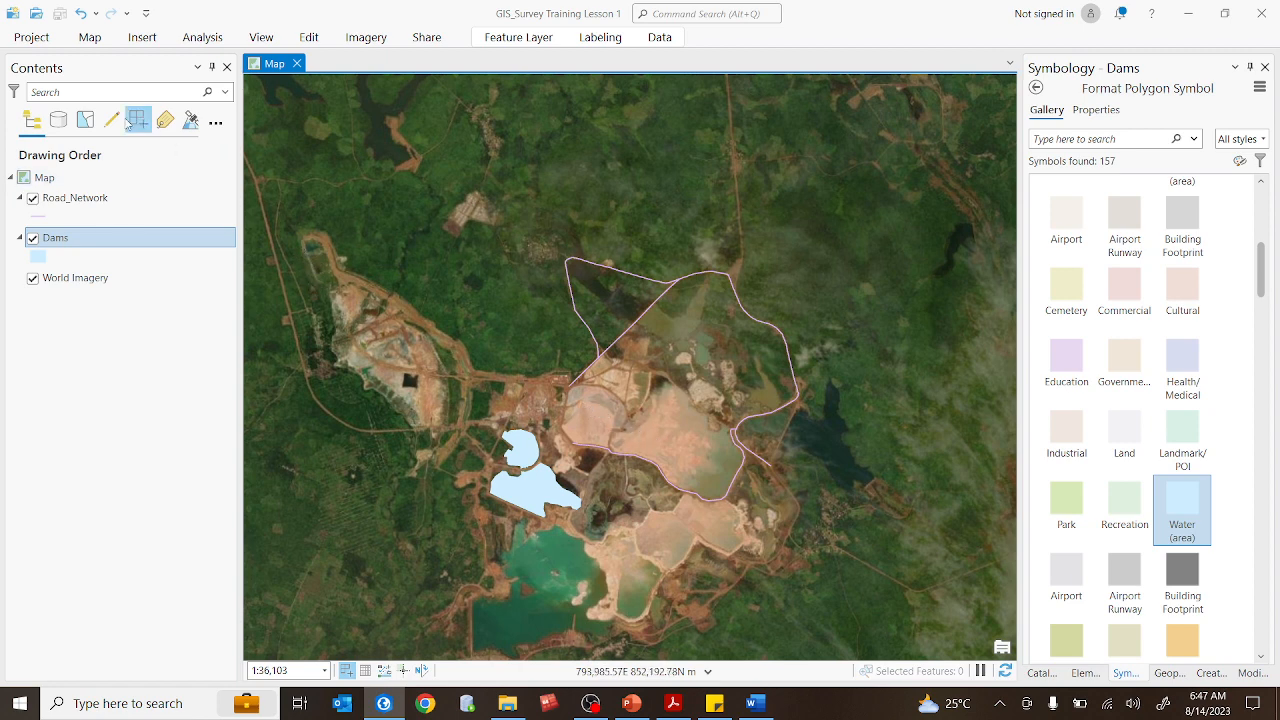
click(31, 37)
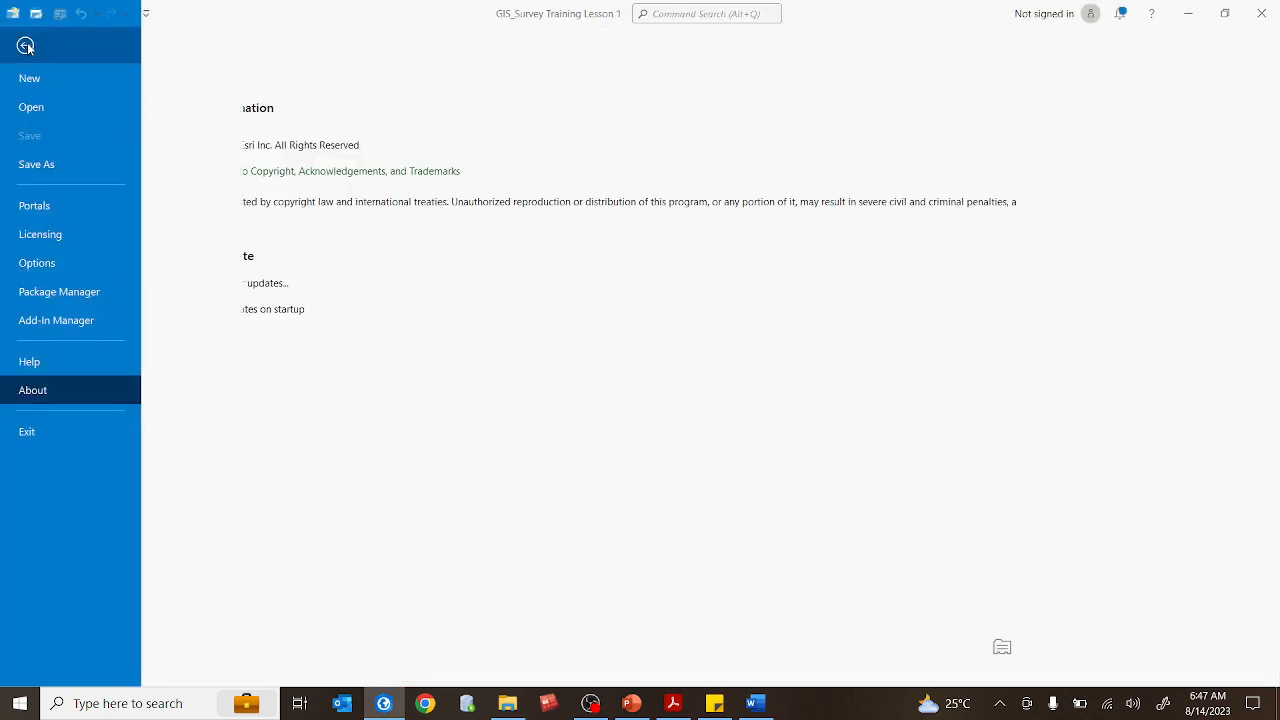
click(26, 46)
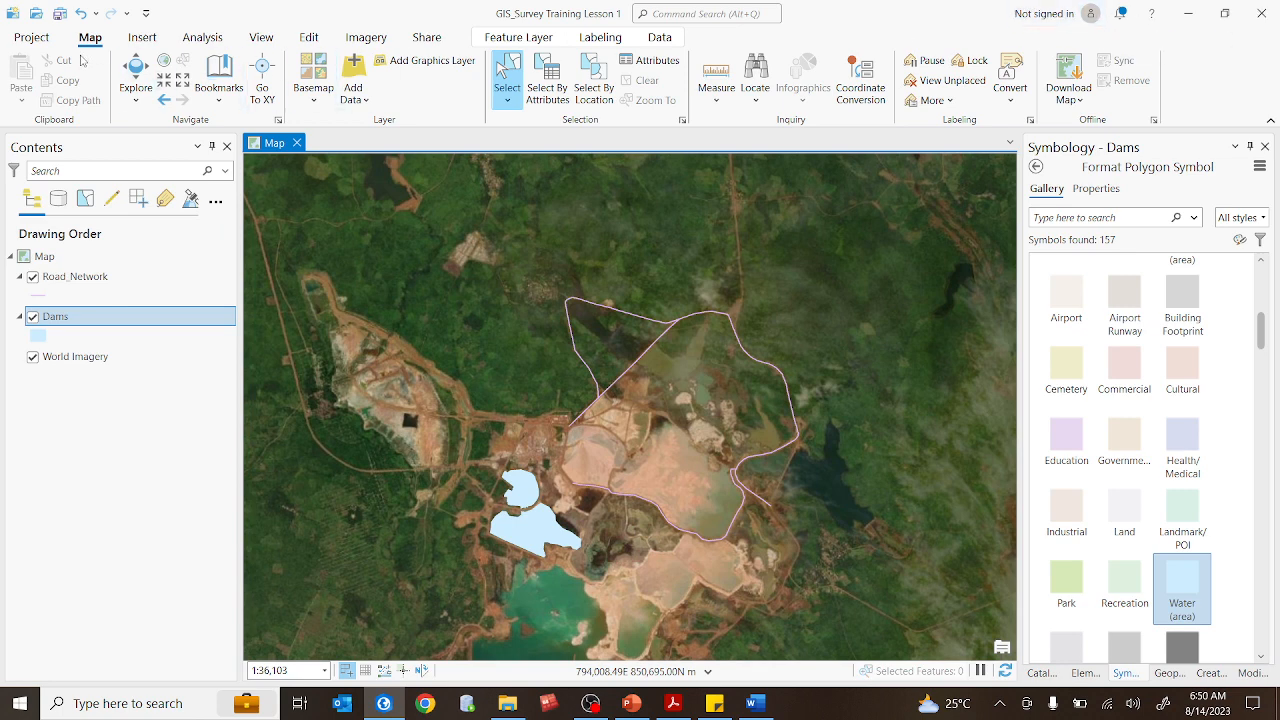
- Save the project again and close the application
click(61, 15)
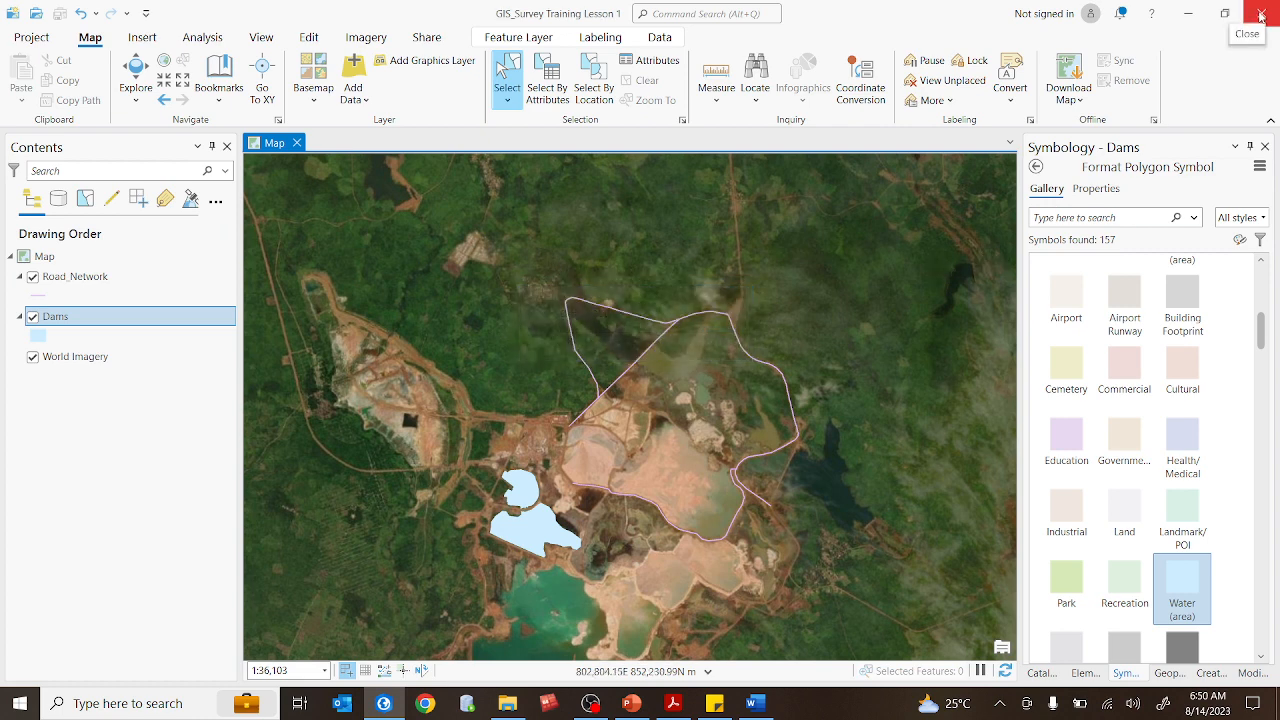
click(1261, 13)
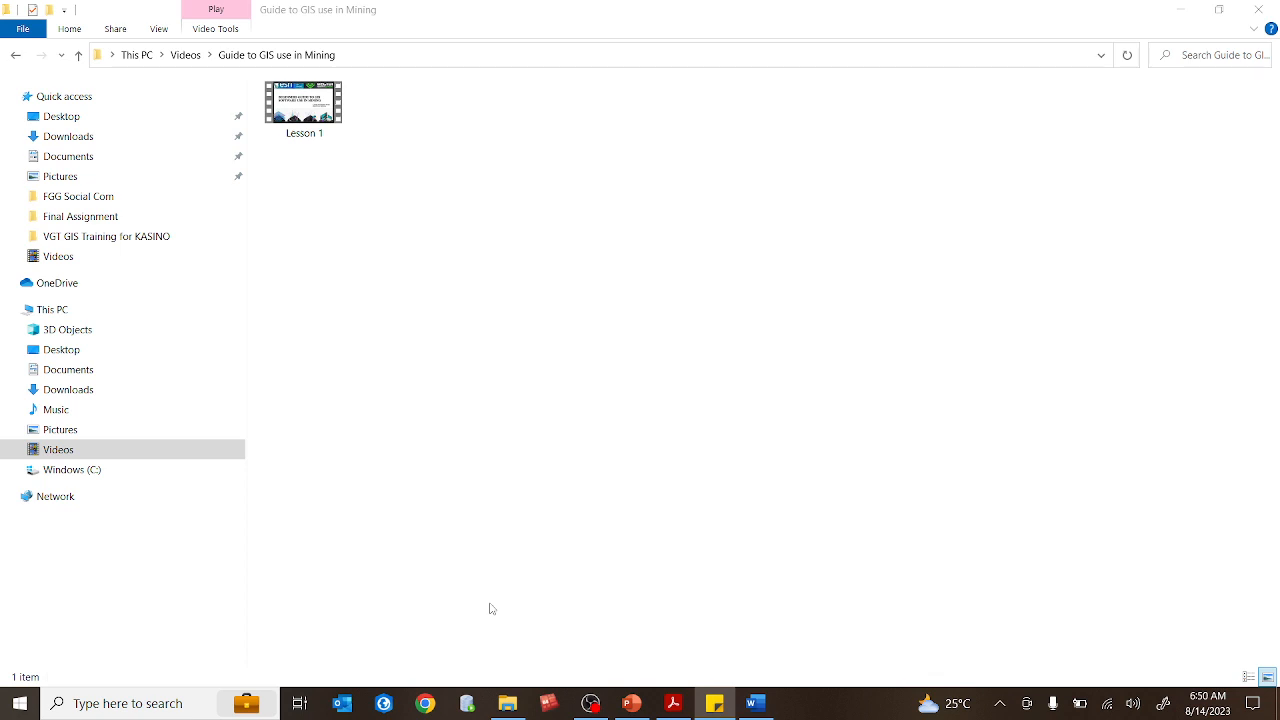
- Reopen the ArcGIS project file GIS_Survey Training Lesson 1 from its folder inside GIS and Survey Training V on the C: drive
click(83, 471)
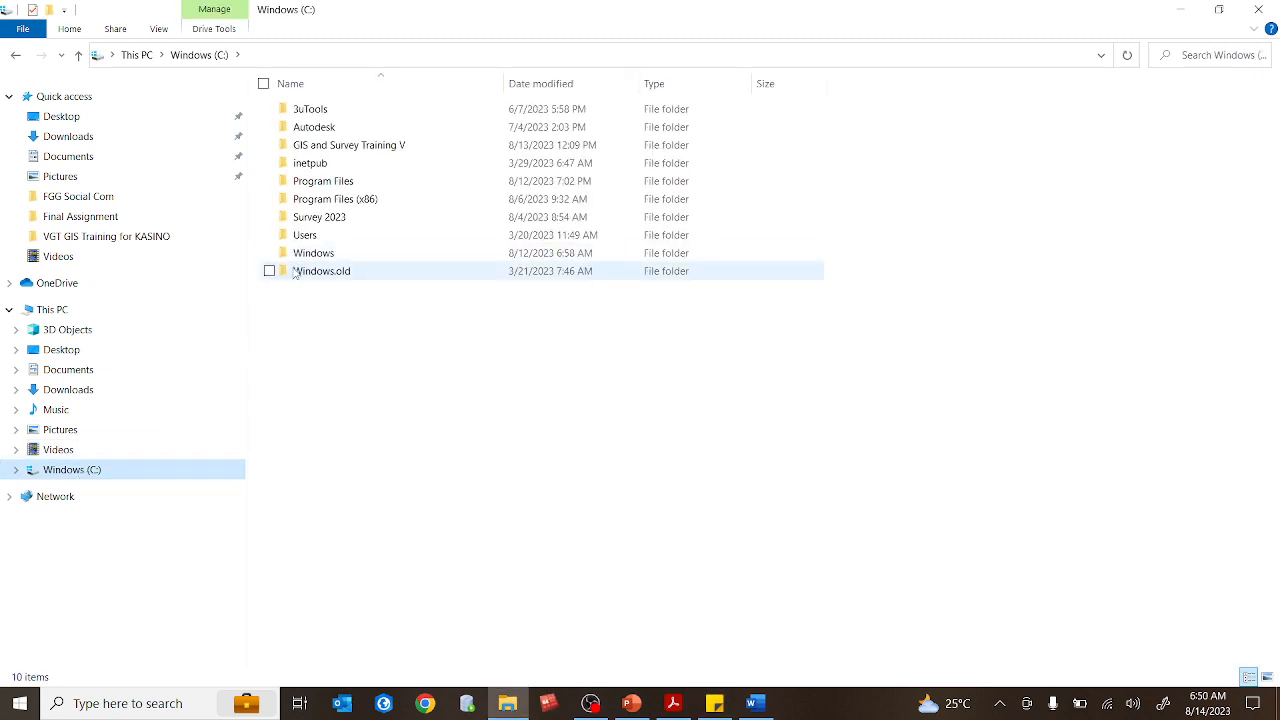
double_click(332, 150)
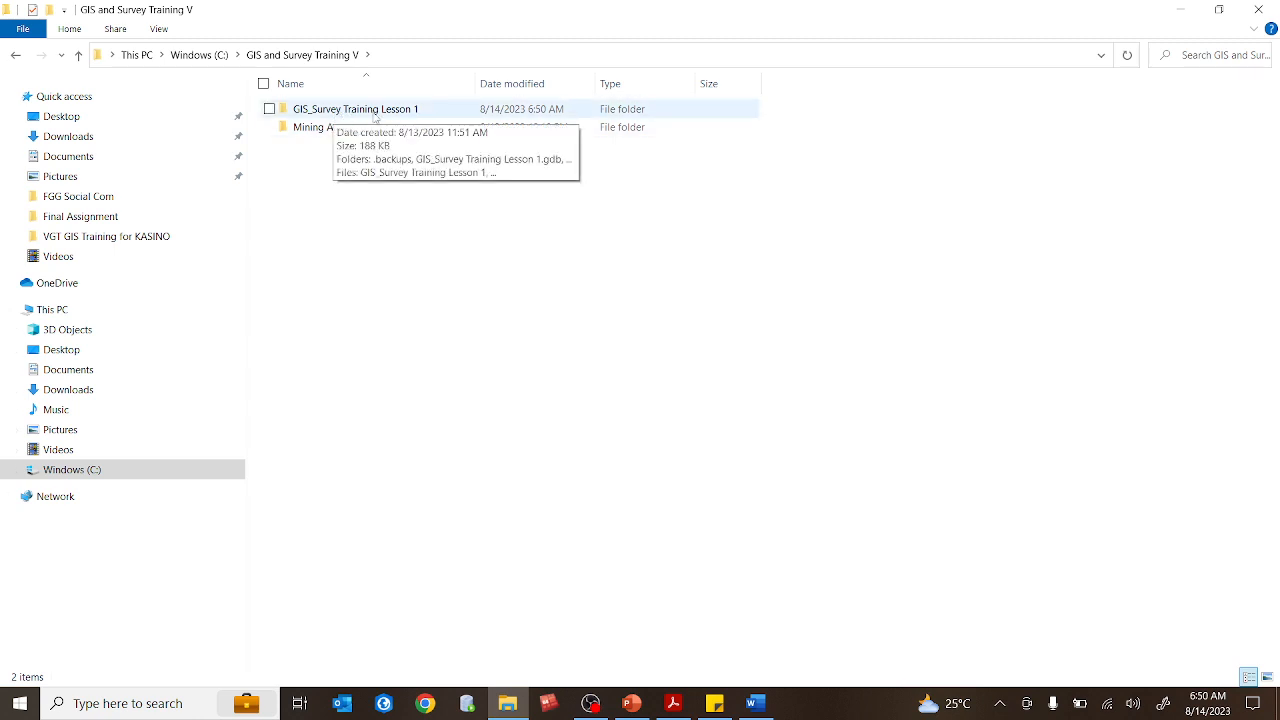
double_click(374, 114)
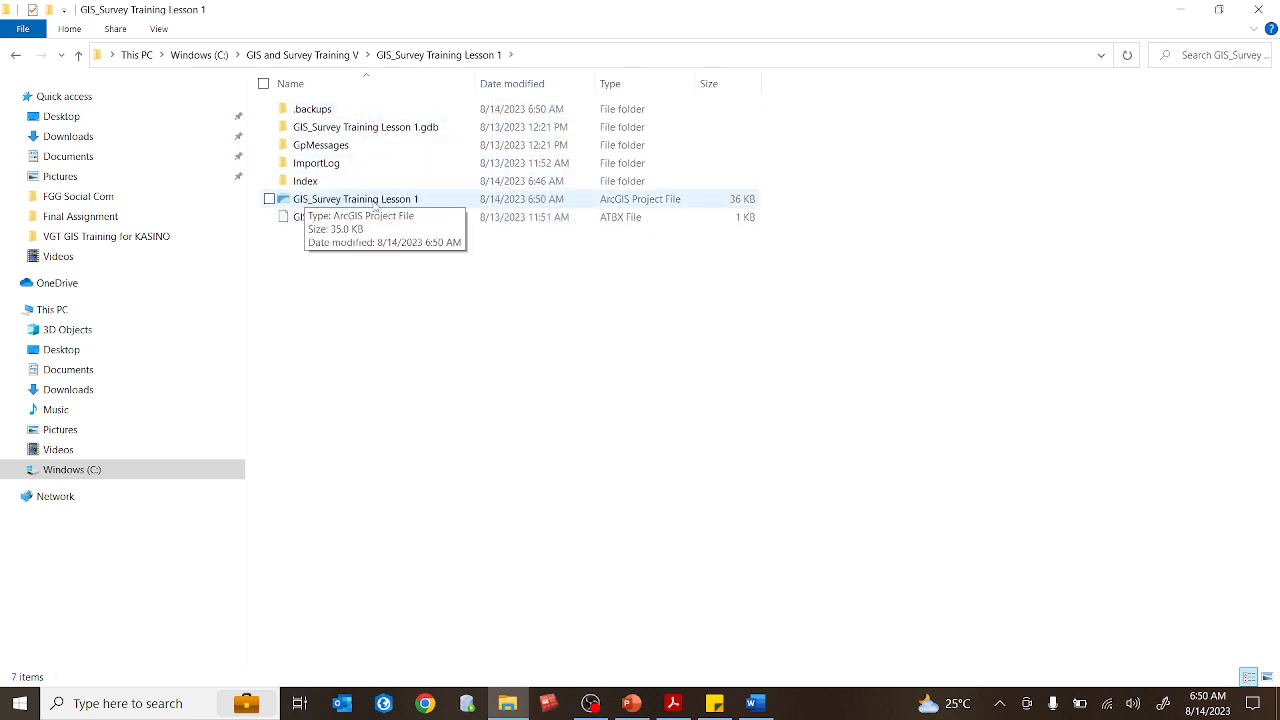
click(427, 200)
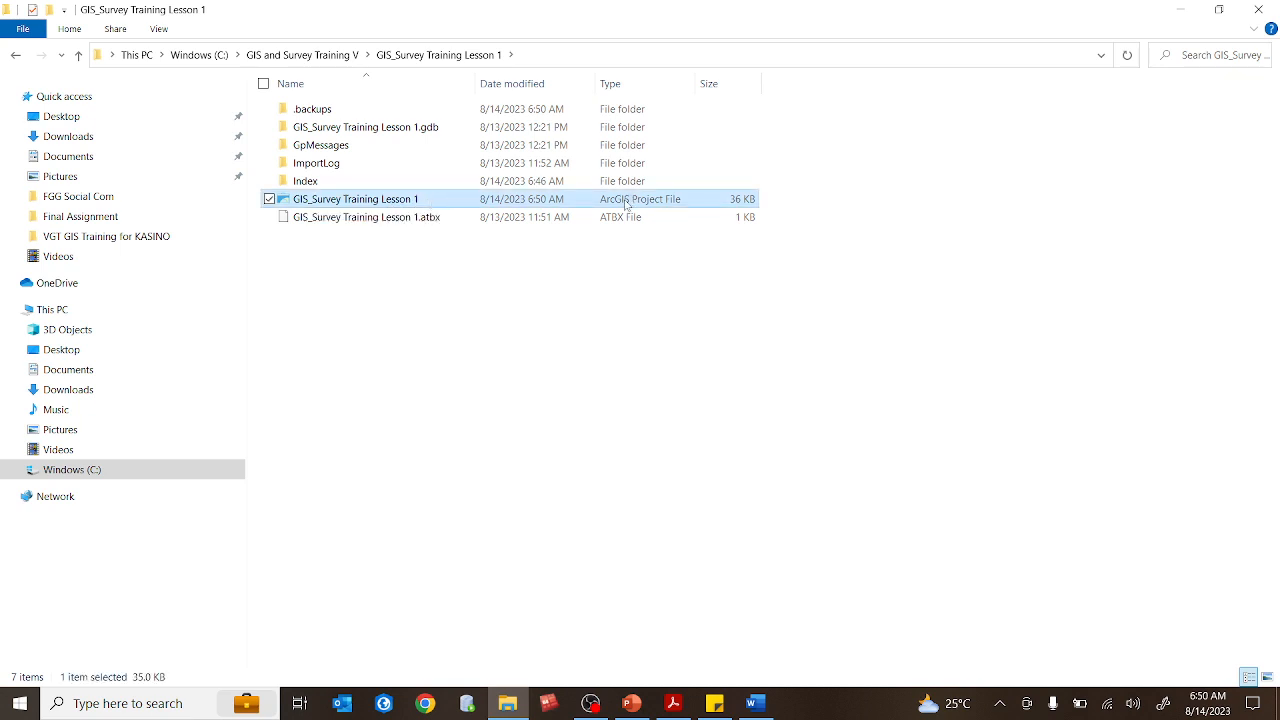
right_click(344, 201)
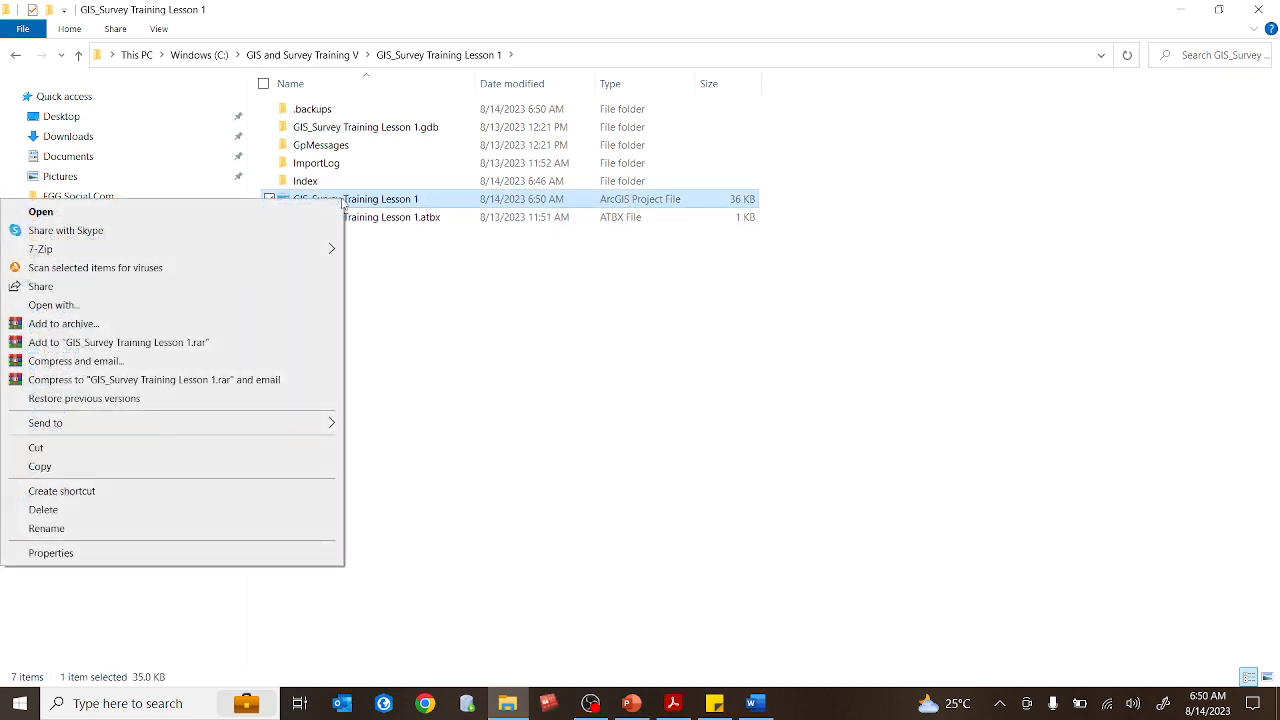
click(123, 215)
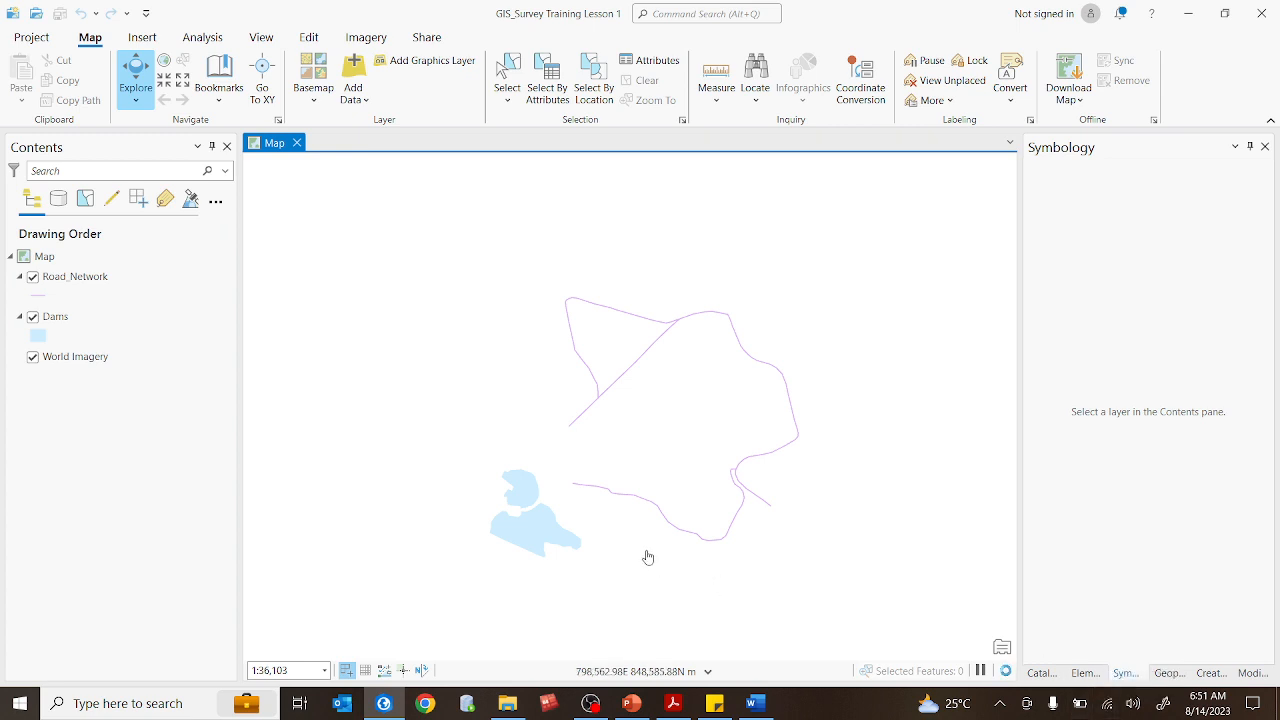
- Look through the map, insert, analysis, view, edit, imagery and share commands available for the reopened map
scroll(643, 506, up, 2)
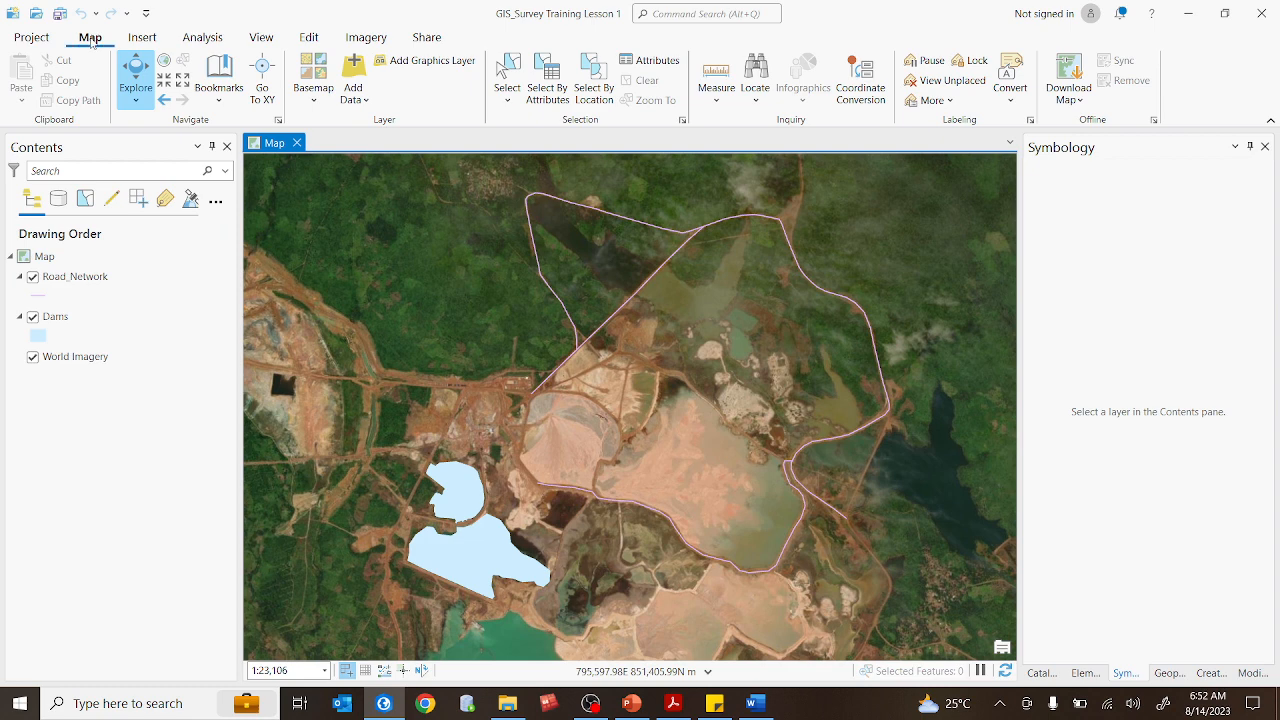
click(140, 38)
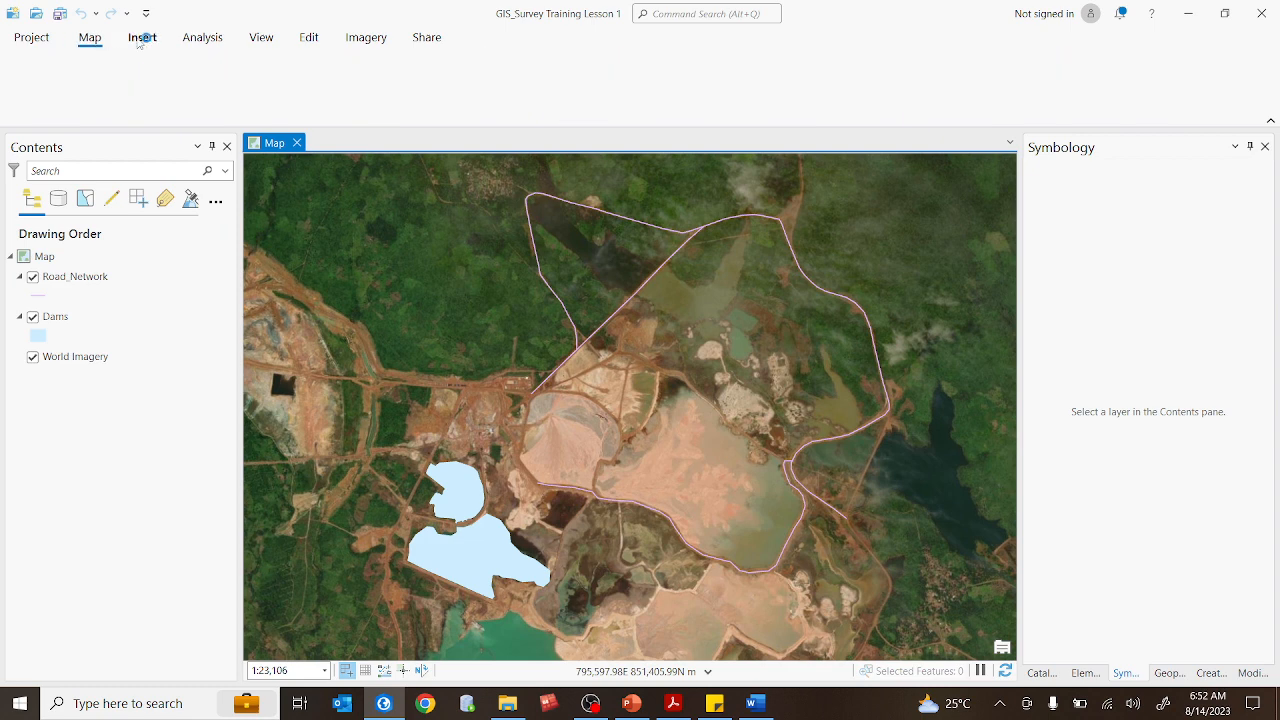
click(215, 38)
click(260, 37)
click(309, 37)
click(366, 37)
click(427, 37)
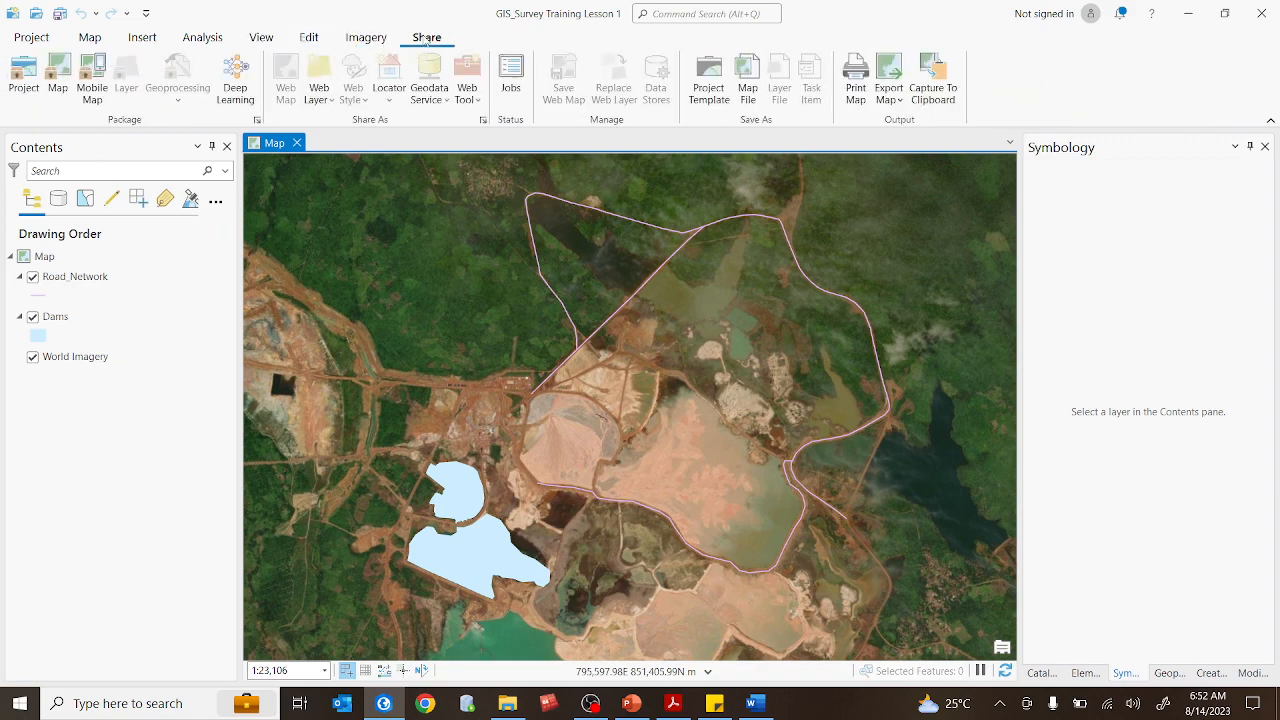
click(90, 37)
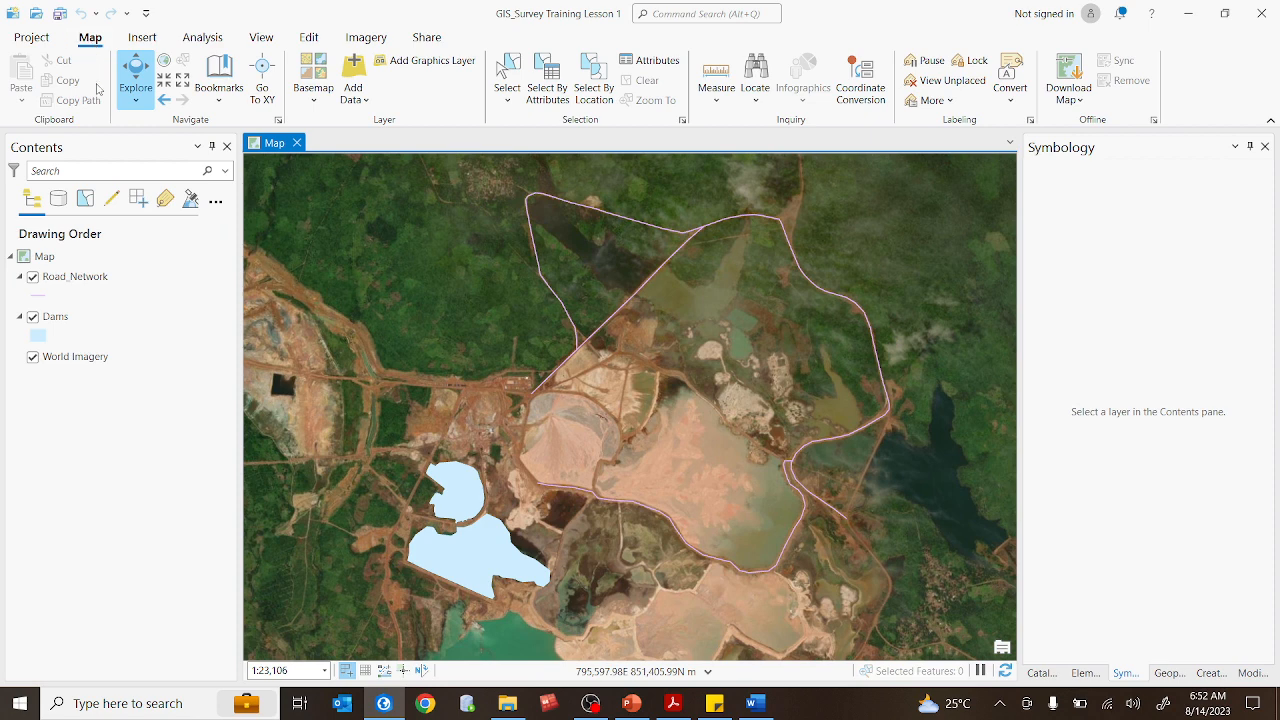
click(97, 40)
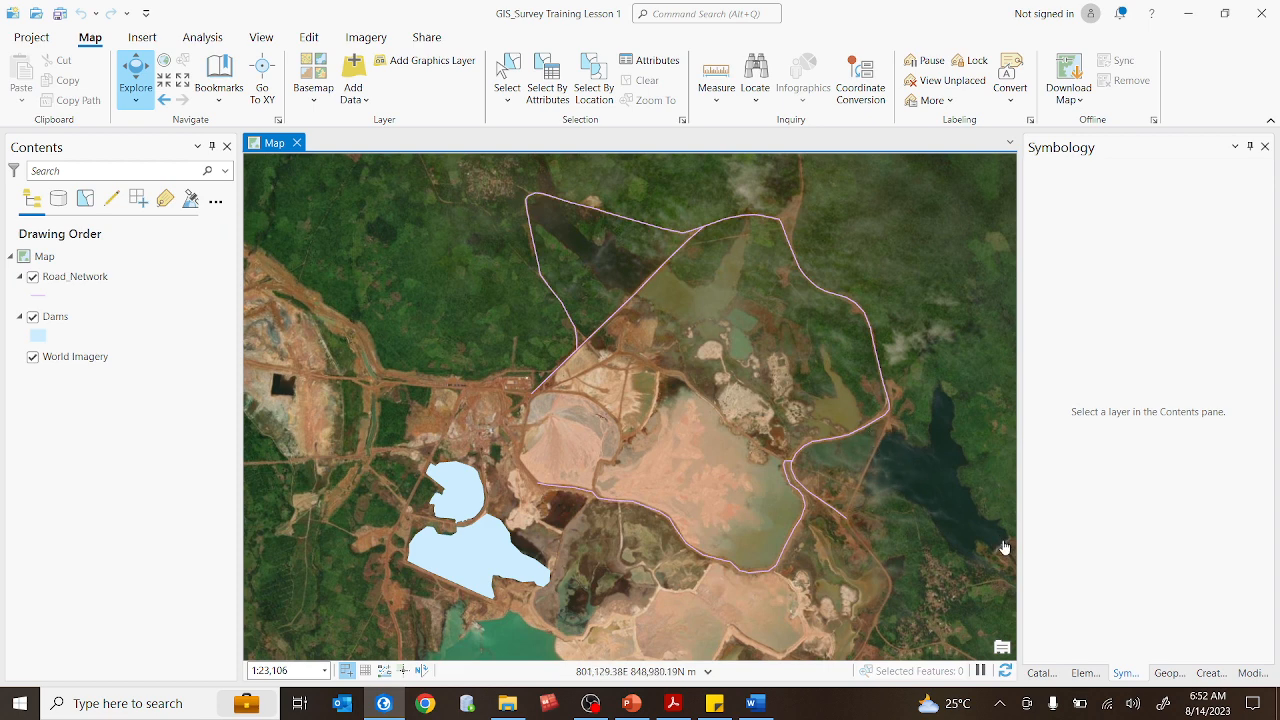
- Examine the Catalog's project, portal and favorites contents, including the project's databases, styles, folders and locators
click(1040, 674)
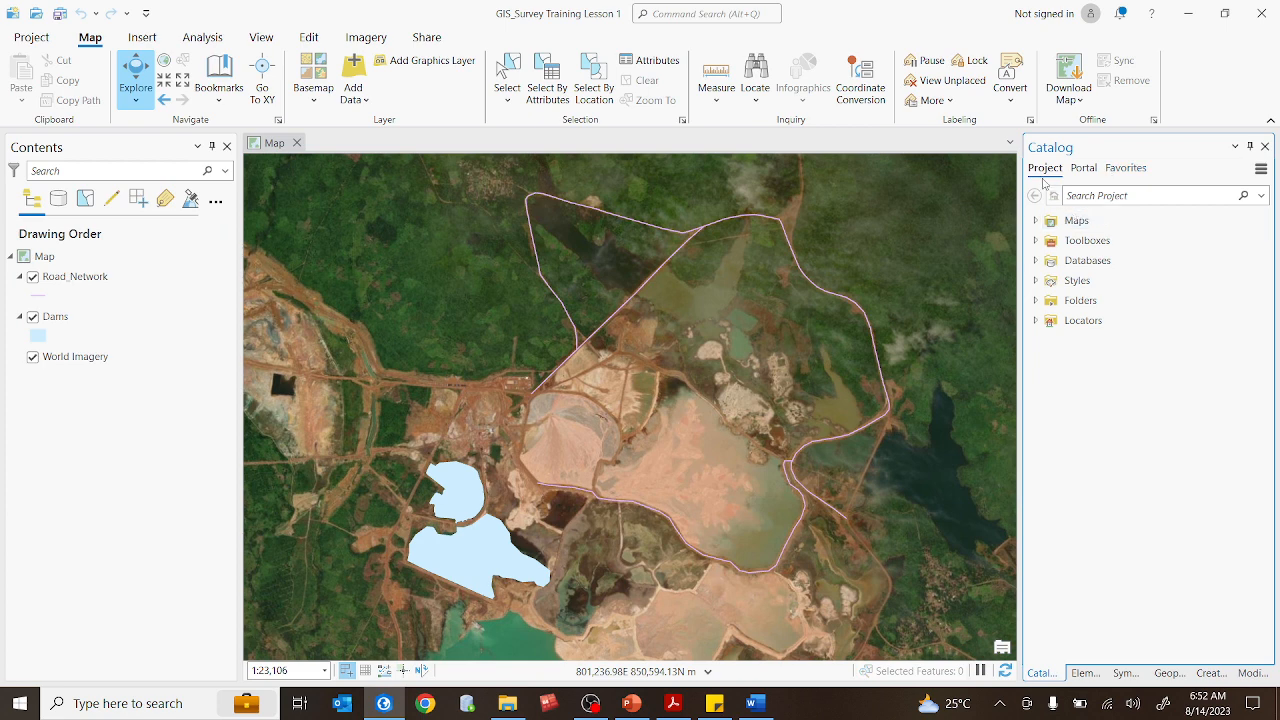
click(1082, 168)
click(1120, 170)
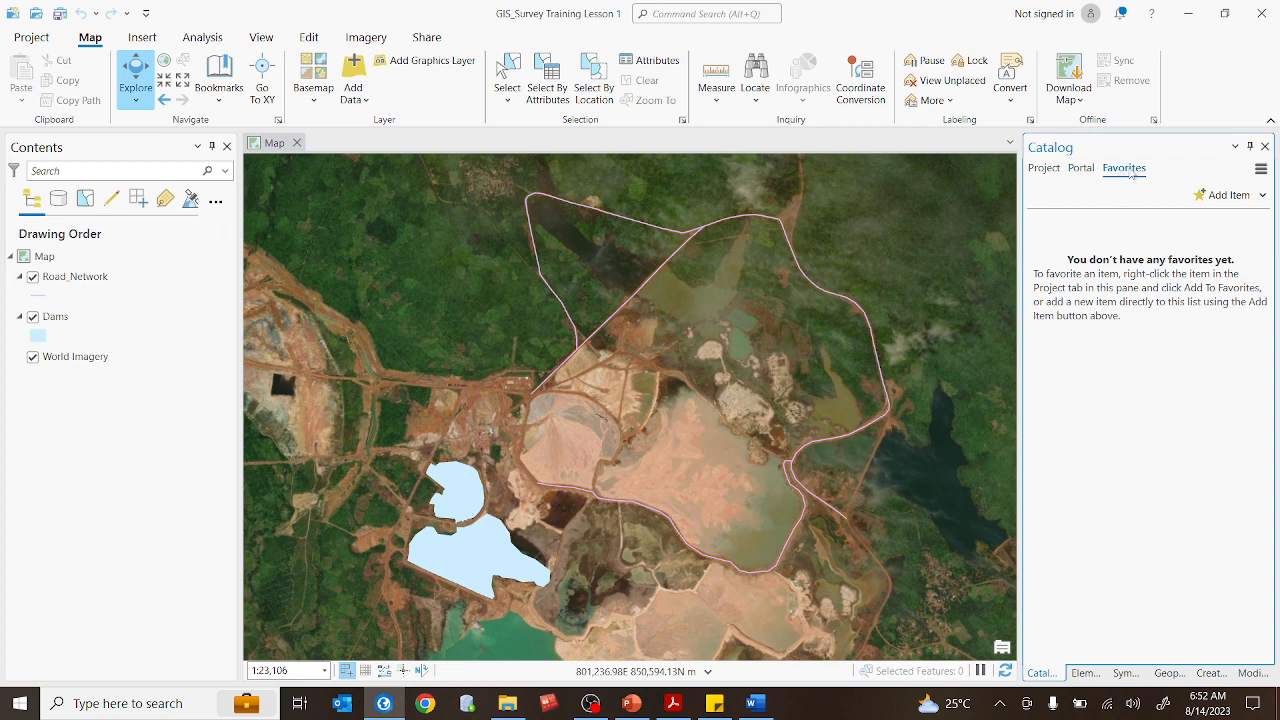
click(1083, 169)
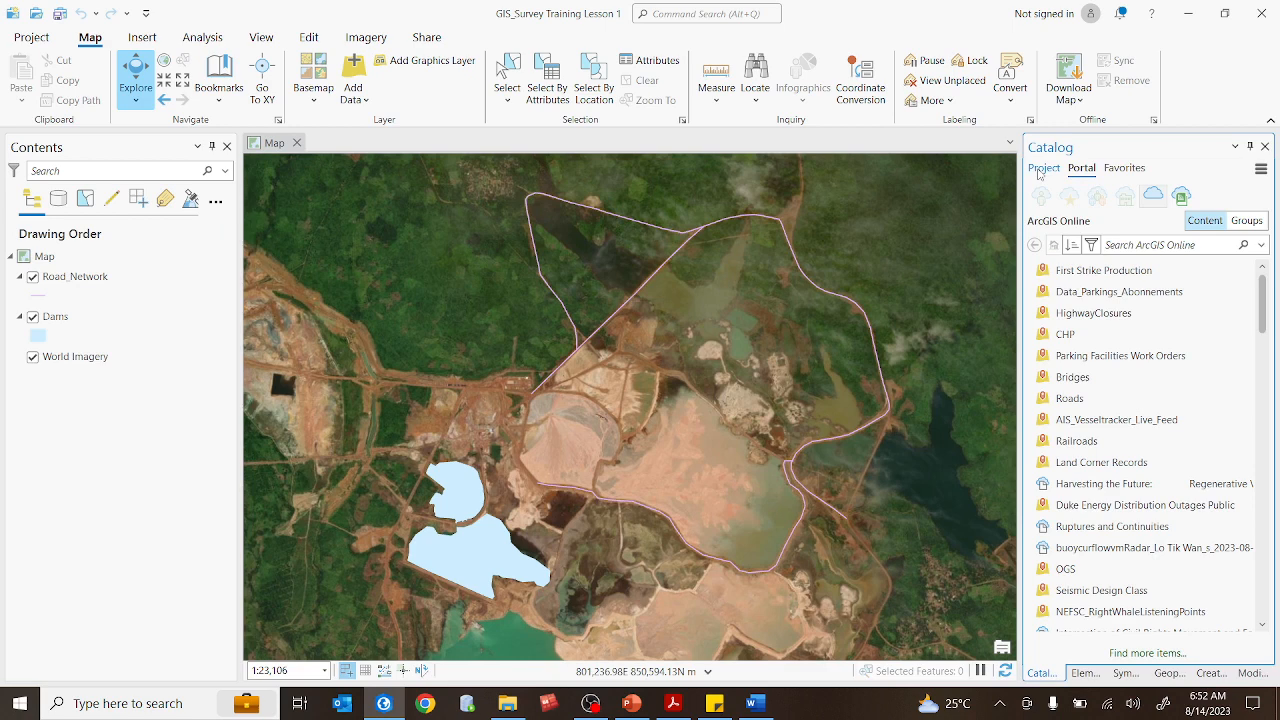
click(1042, 169)
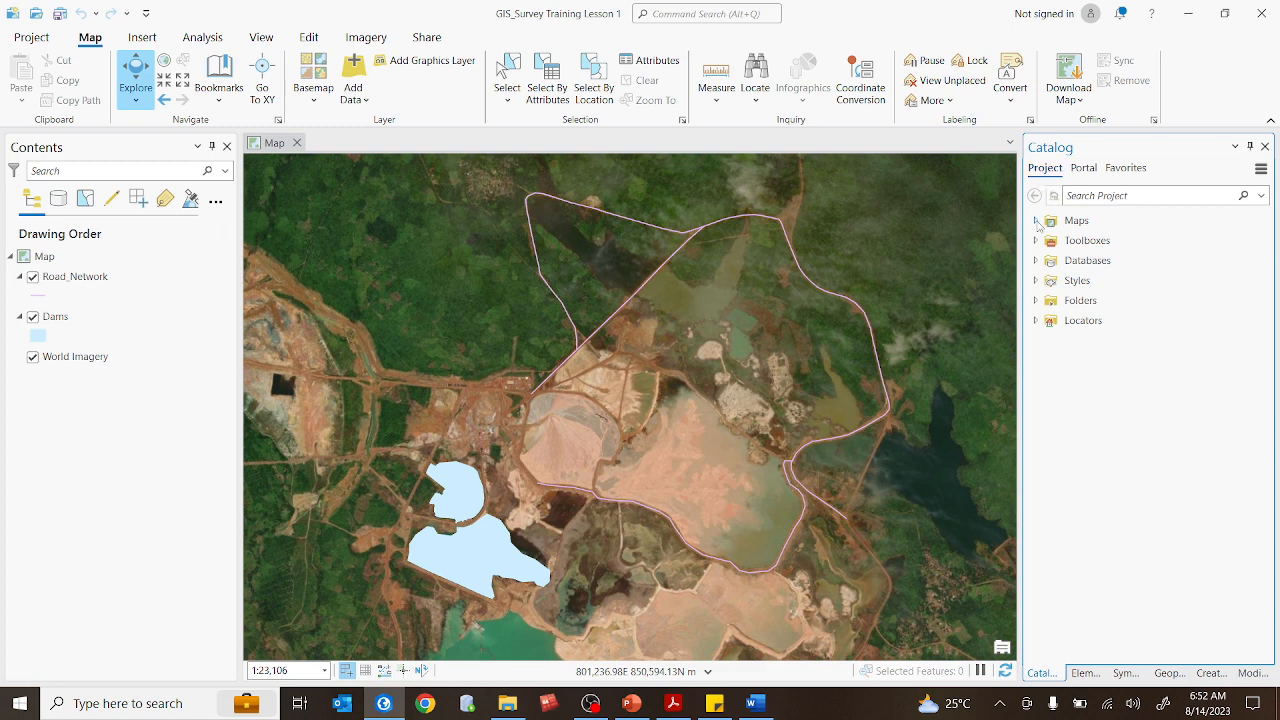
click(1096, 264)
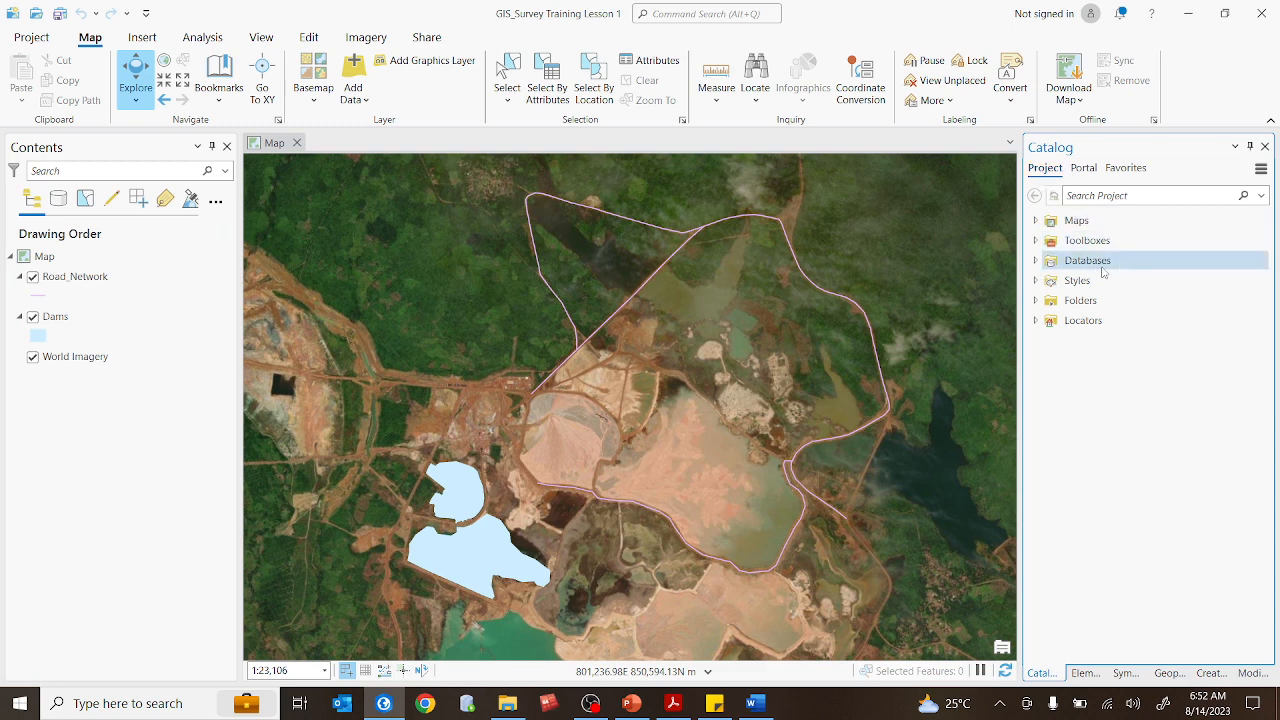
click(1042, 284)
click(1114, 300)
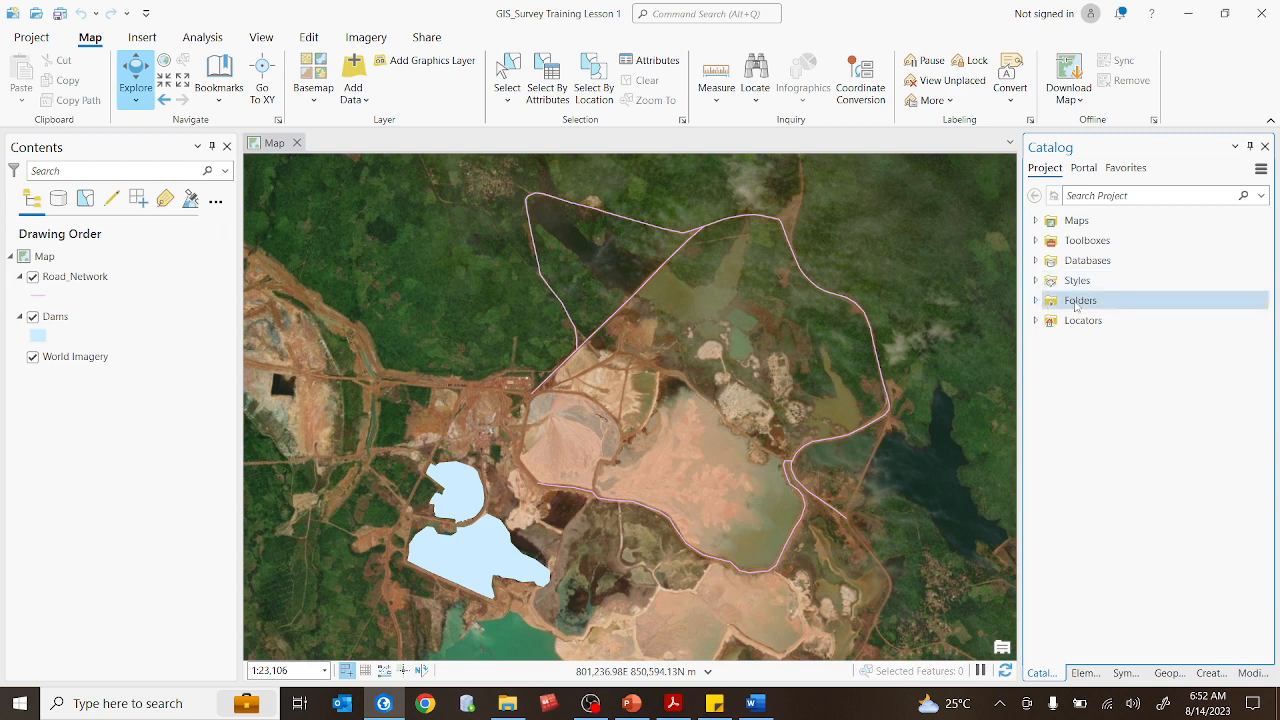
click(1113, 321)
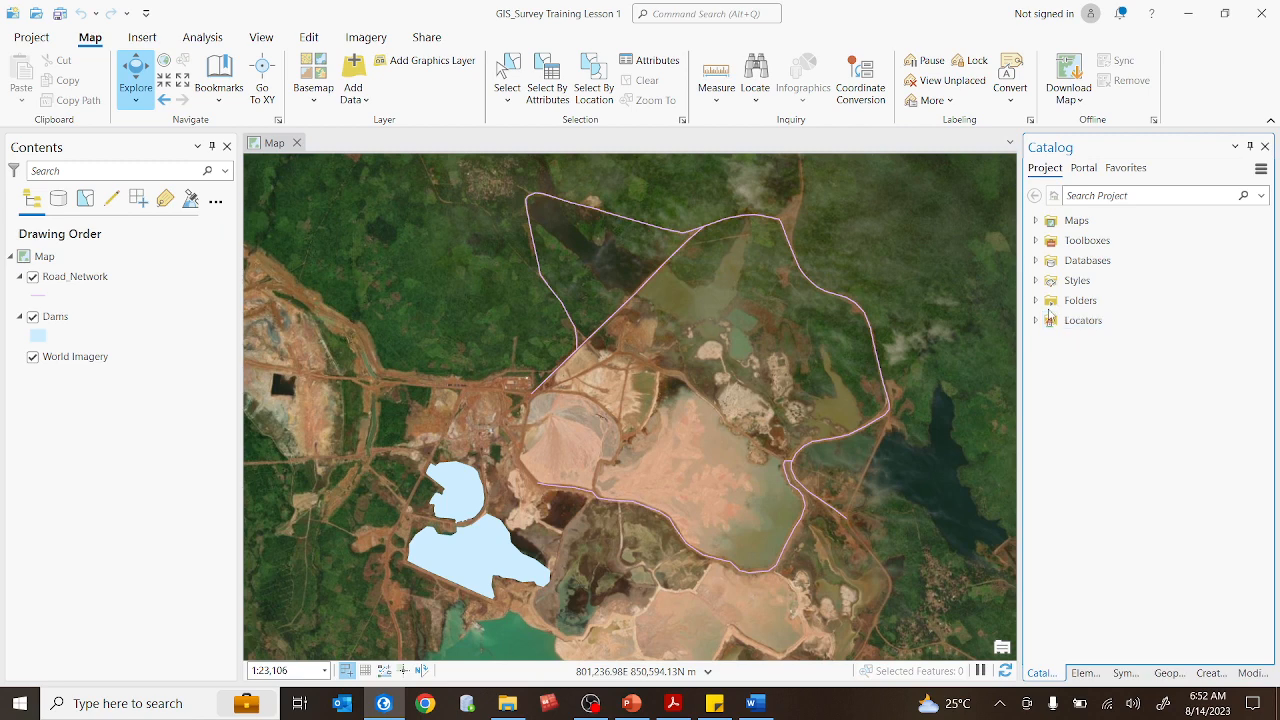
- Expand Folders in the project's Catalog to show its connected folders
click(1070, 306)
click(1081, 311)
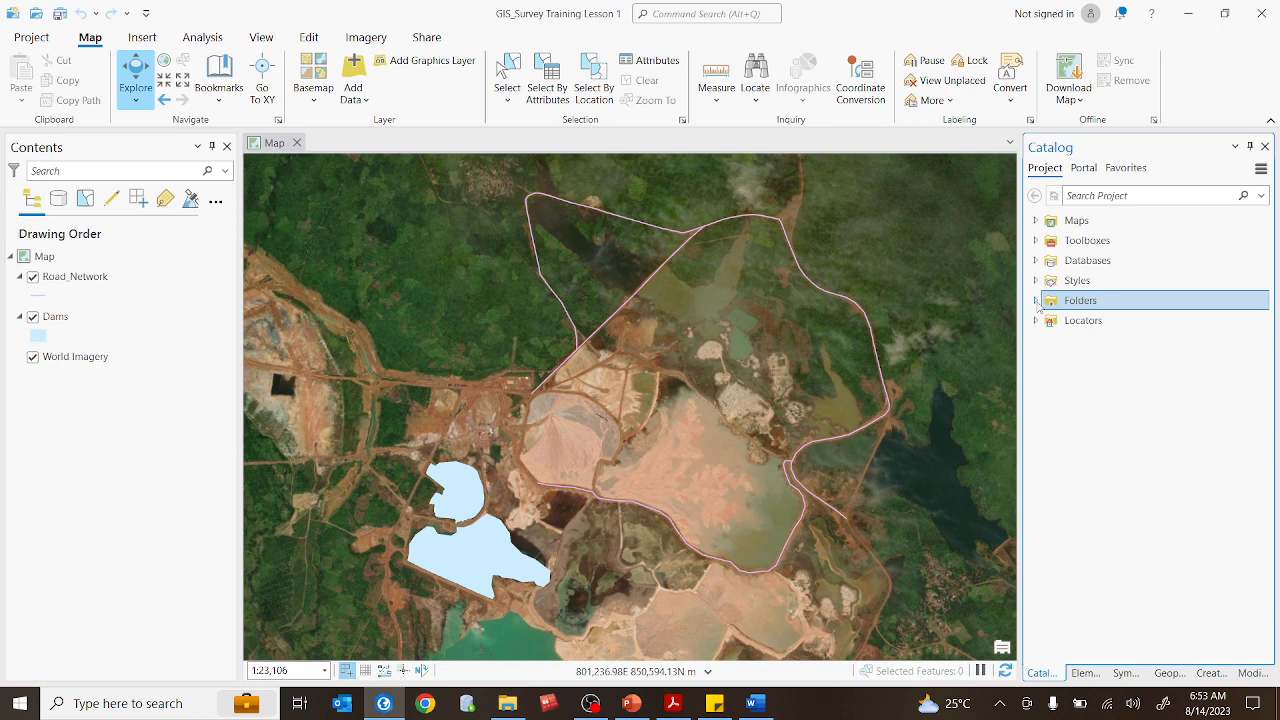
click(1036, 301)
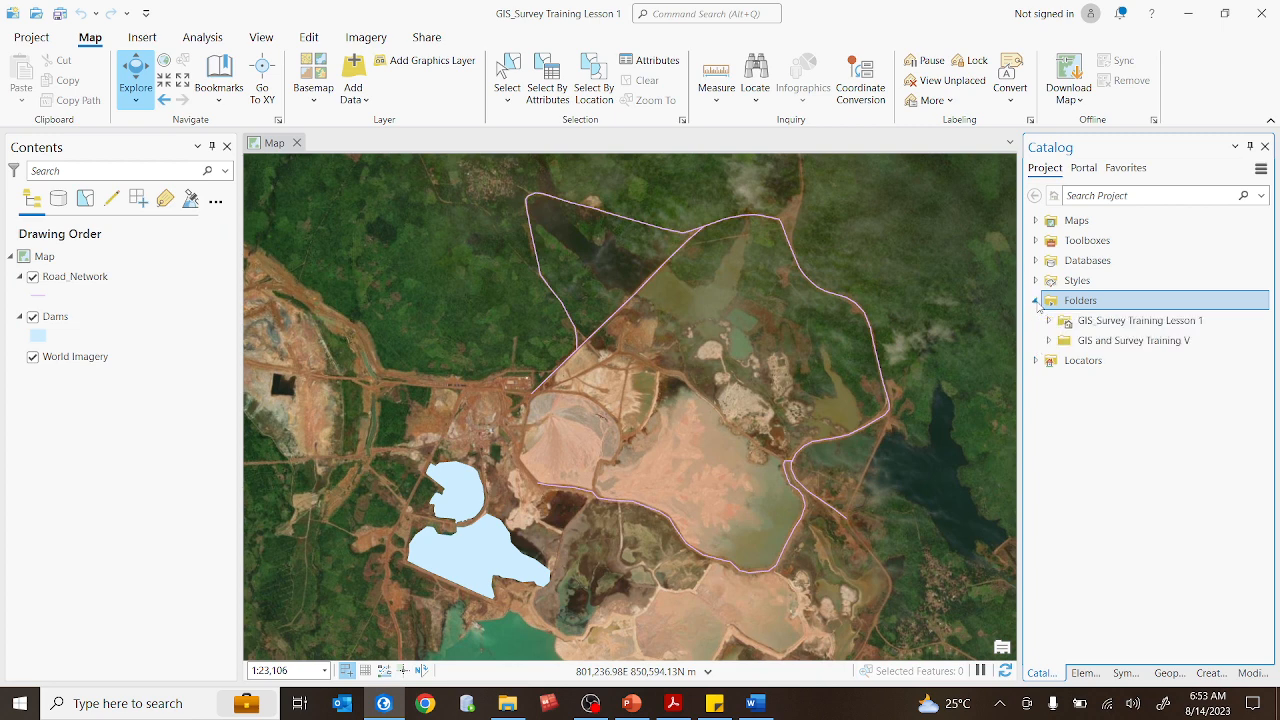
- Add a folder connection to the Survey 2023 folder on the C: drive and refresh the project's Folders
right_click(1096, 306)
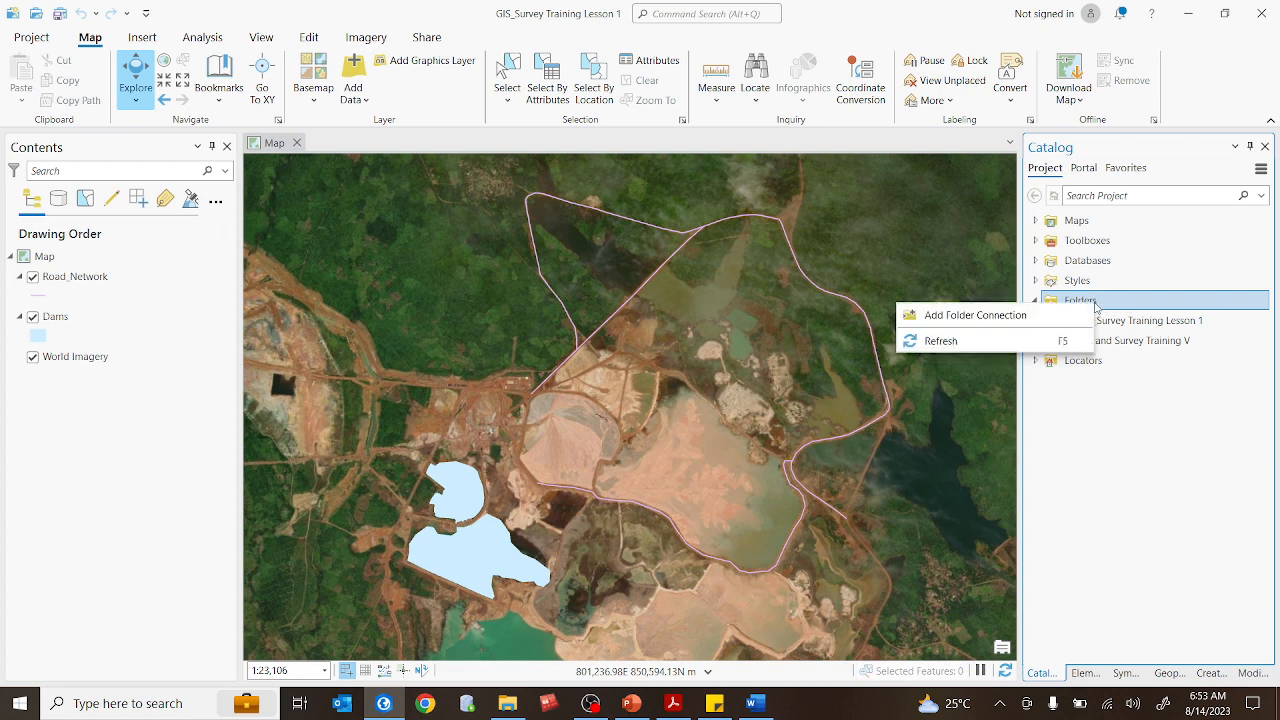
click(966, 320)
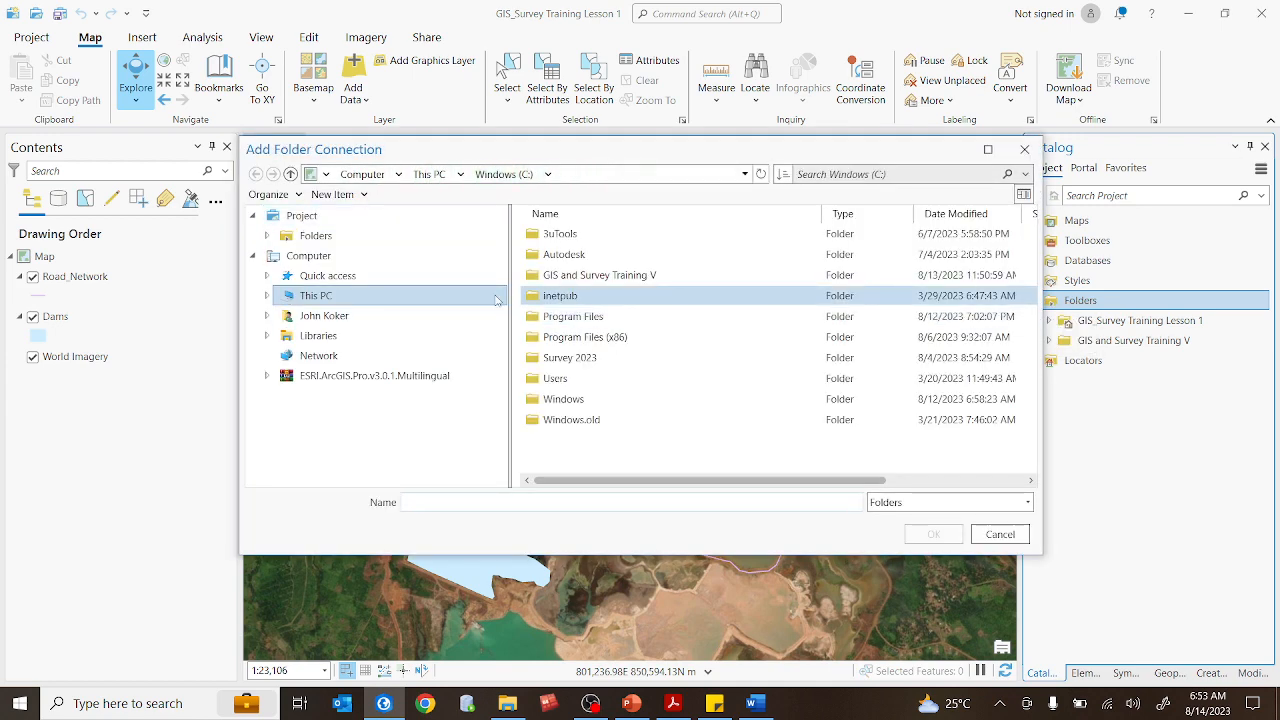
click(330, 302)
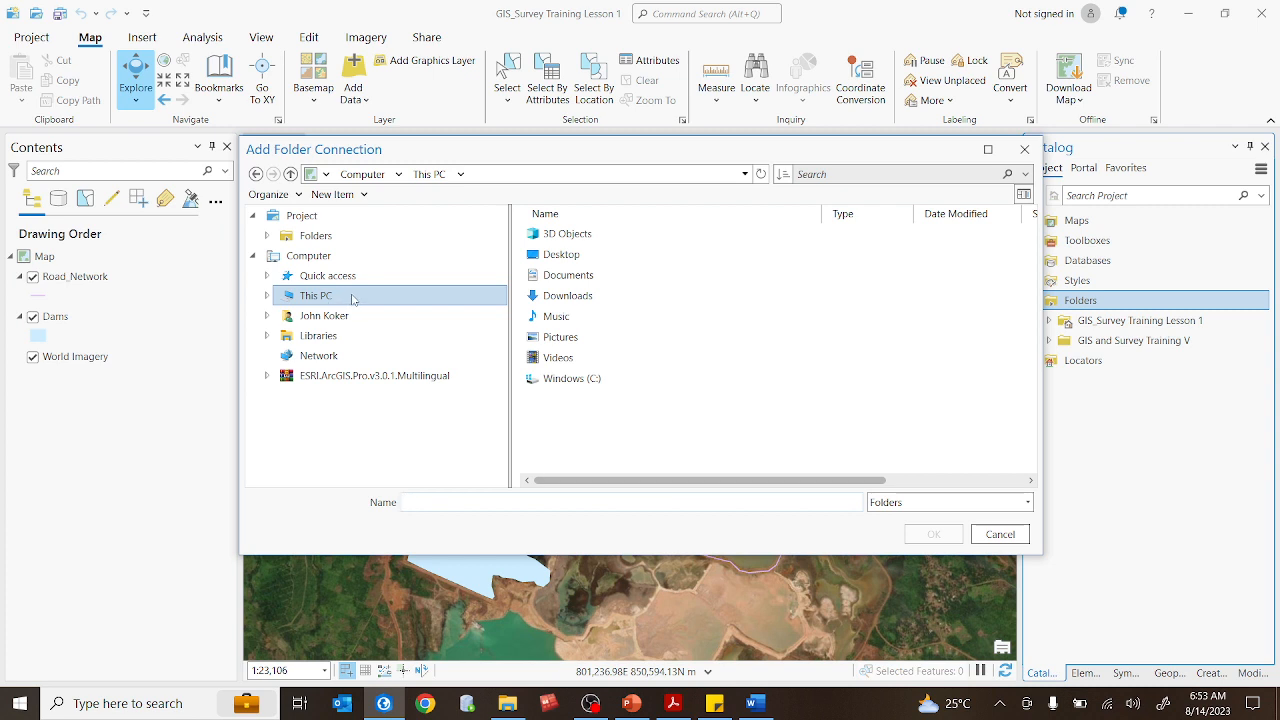
double_click(589, 380)
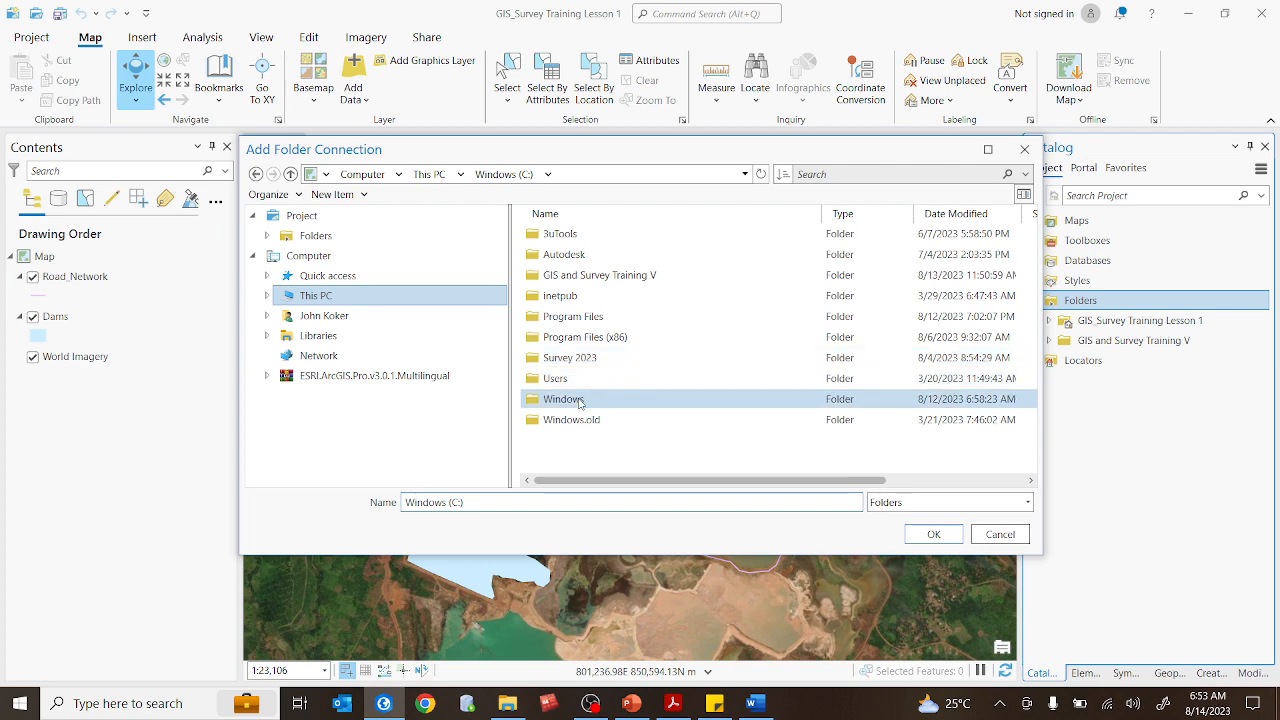
click(585, 362)
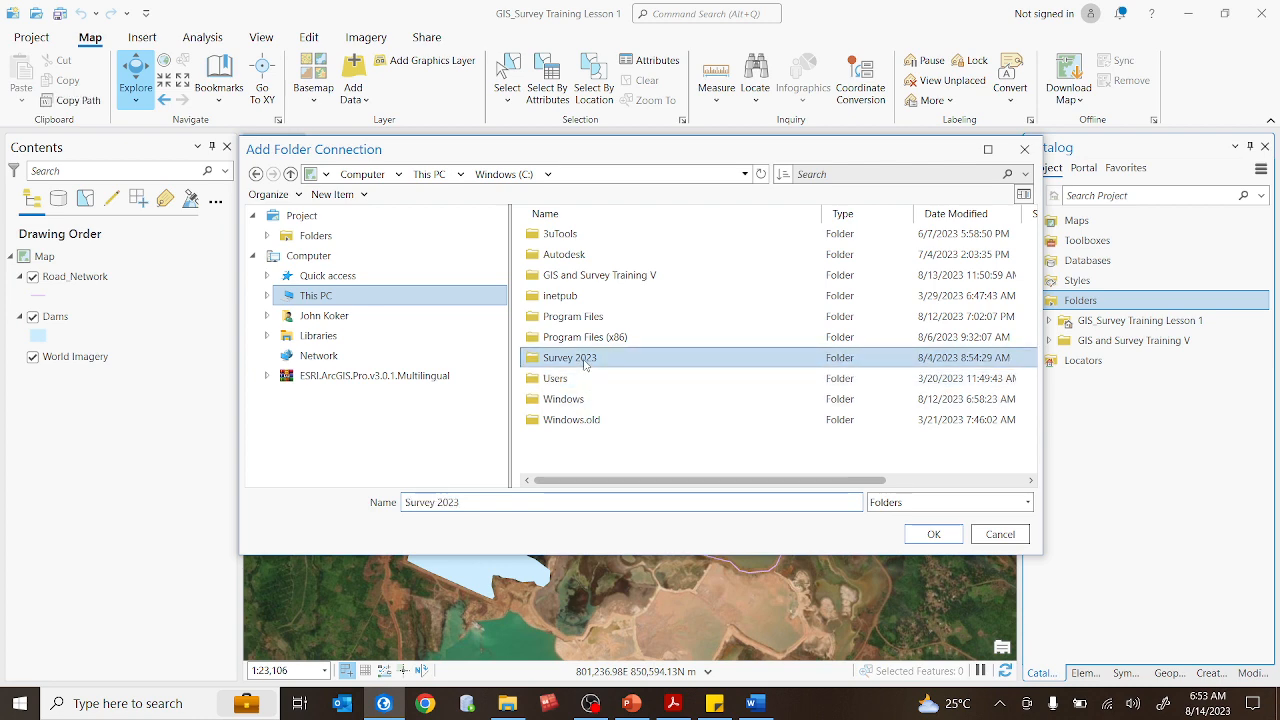
click(929, 534)
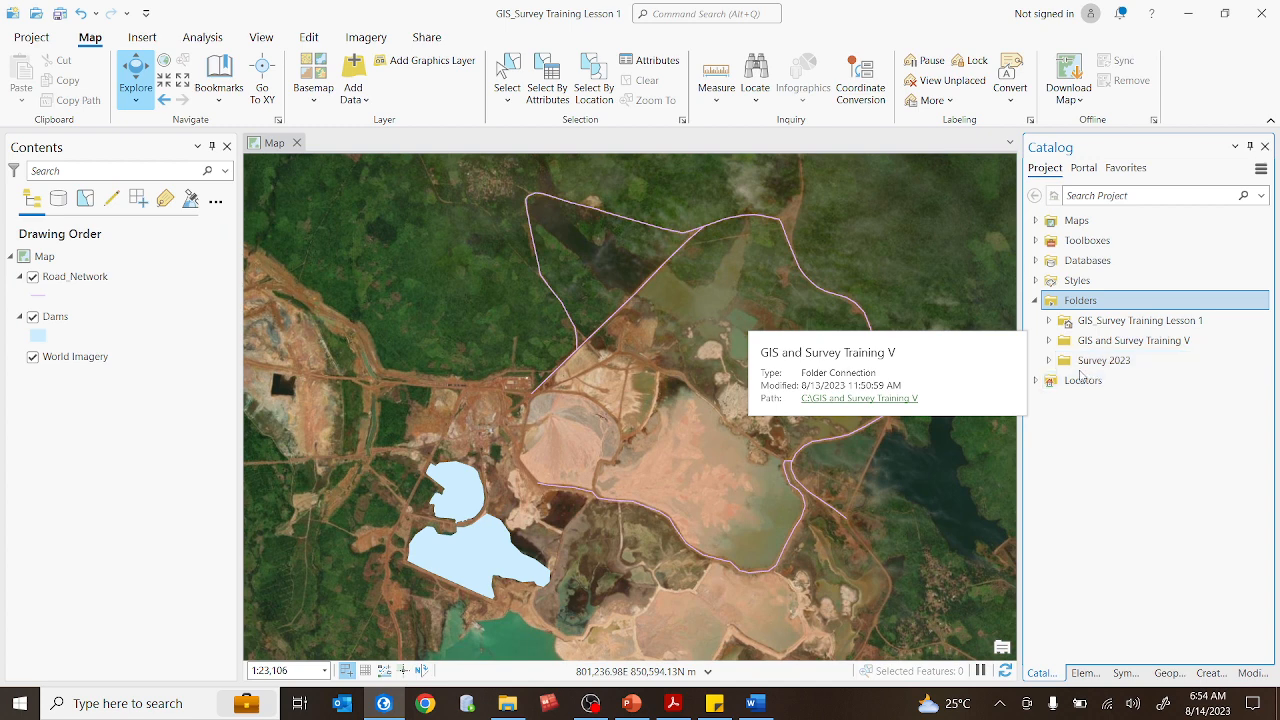
right_click(1105, 302)
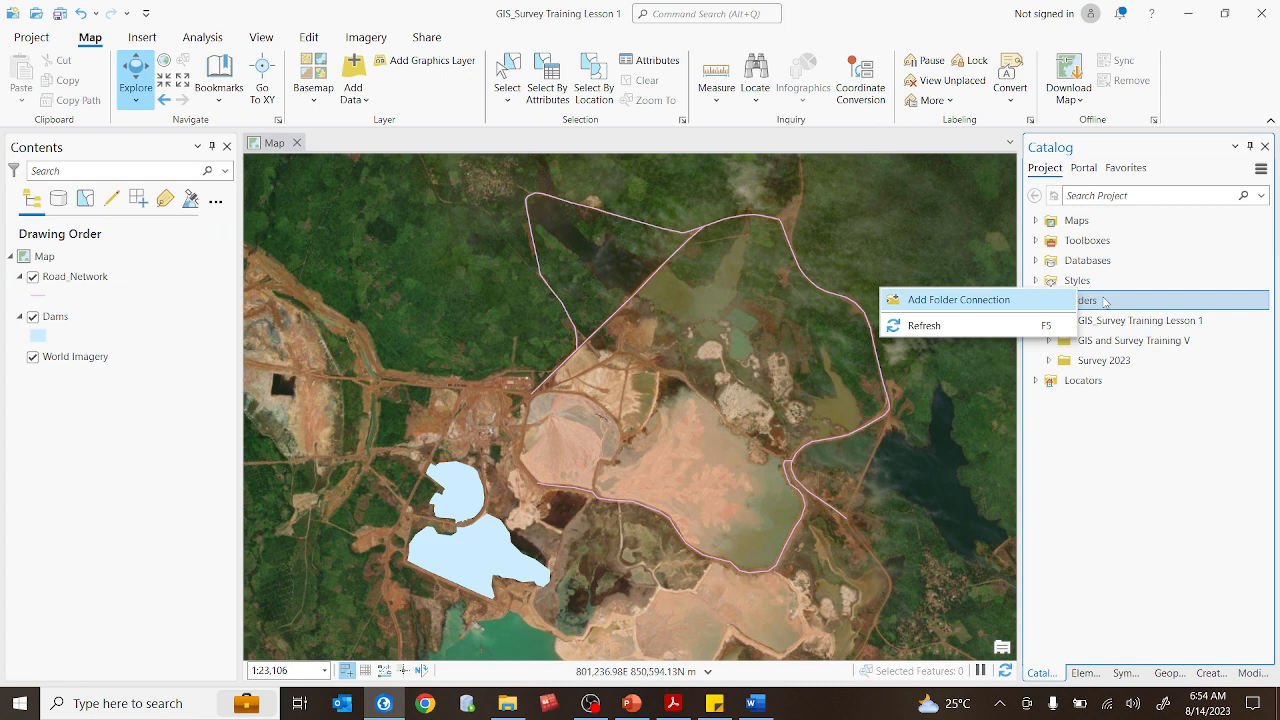
click(946, 327)
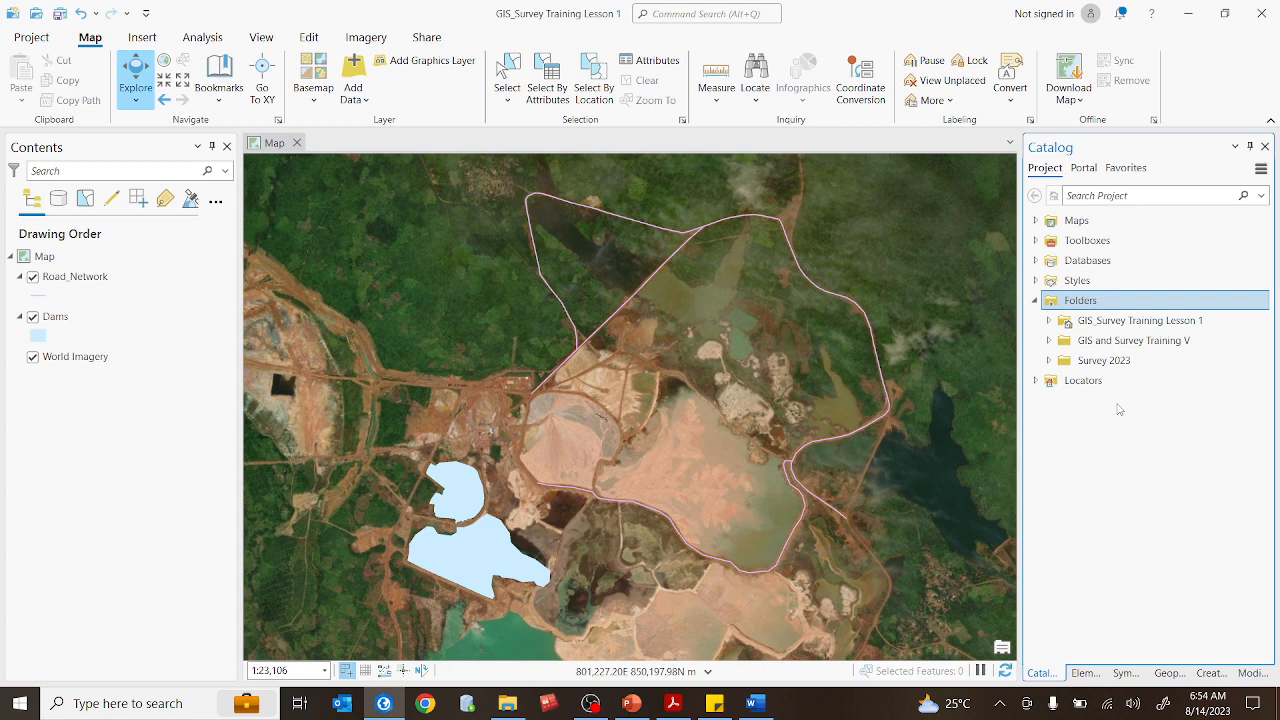
- Look through the subfolders of the Survey 2023 connection in the Catalog, and collapse it again
click(1049, 361)
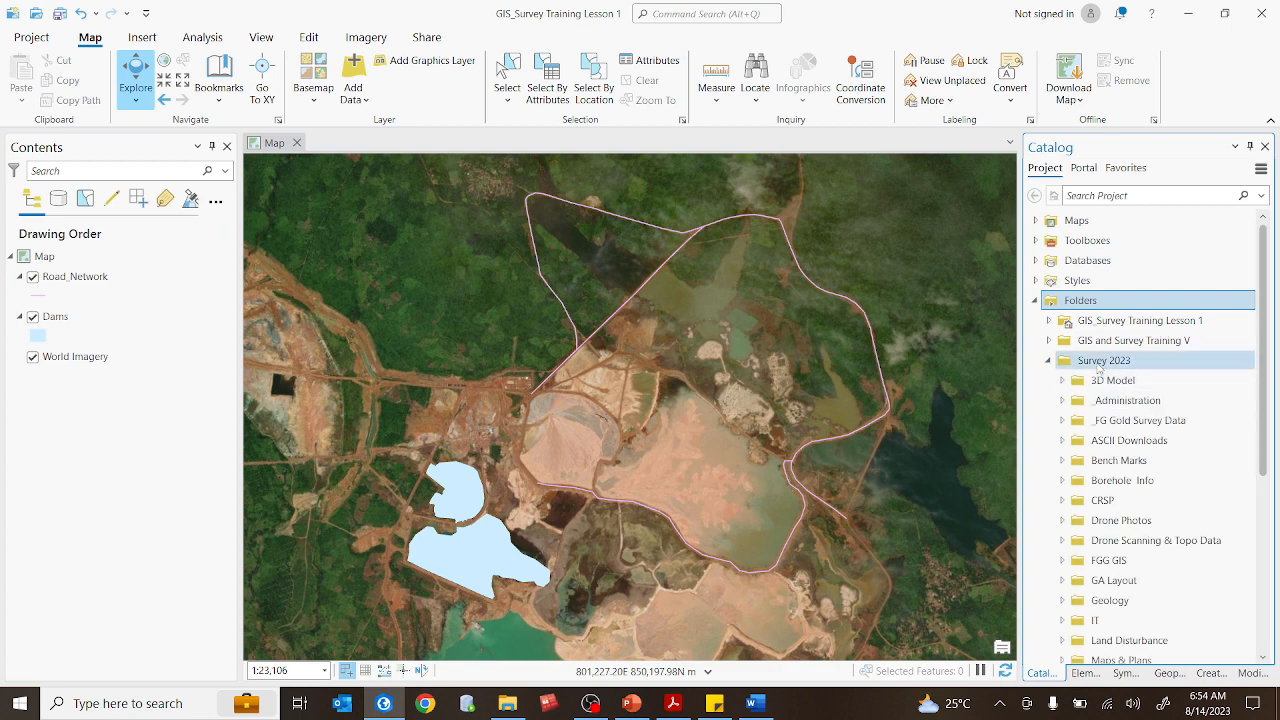
scroll(1125, 440, down, 5)
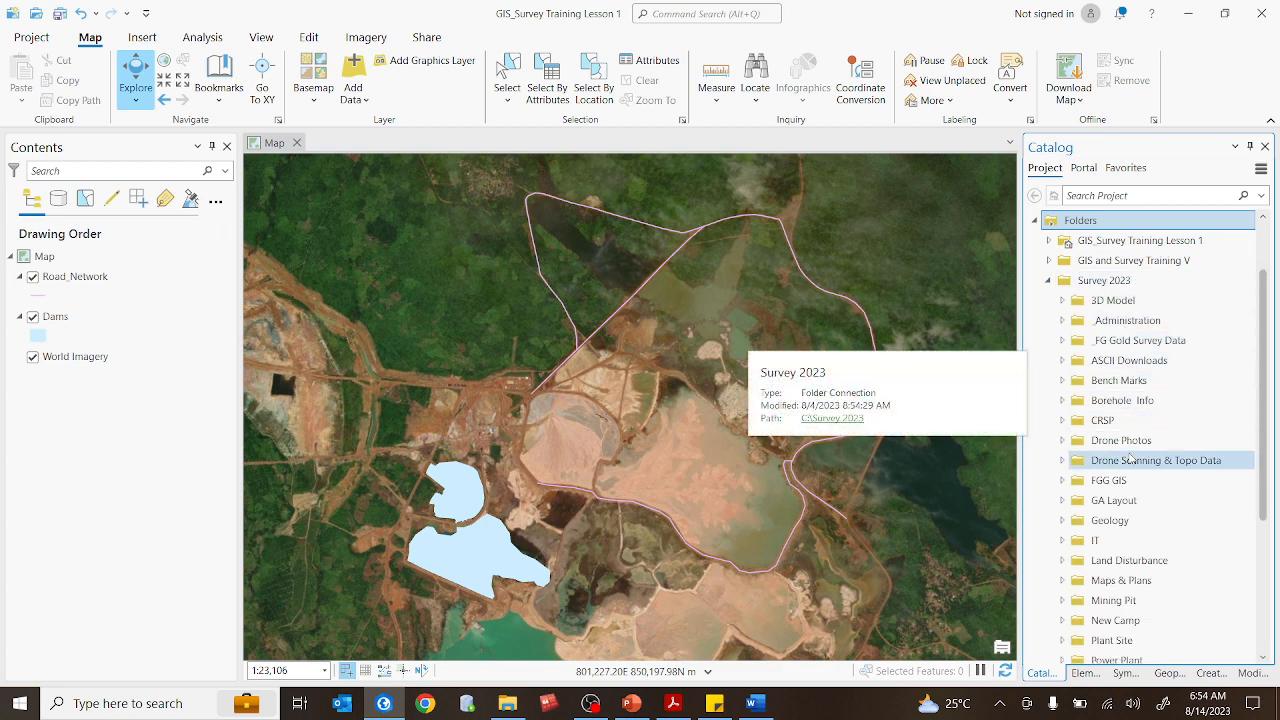
scroll(1131, 462, down, 2)
scroll(1131, 468, up, 8)
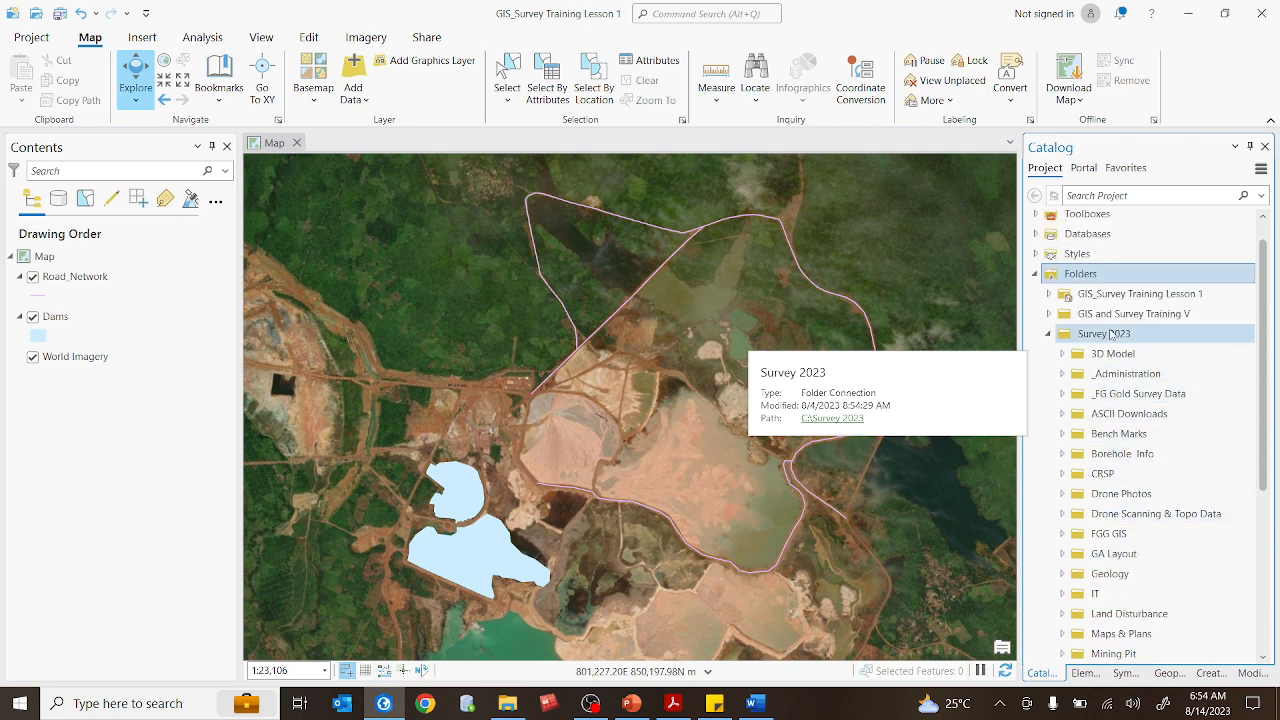
scroll(1100, 334, up, 1)
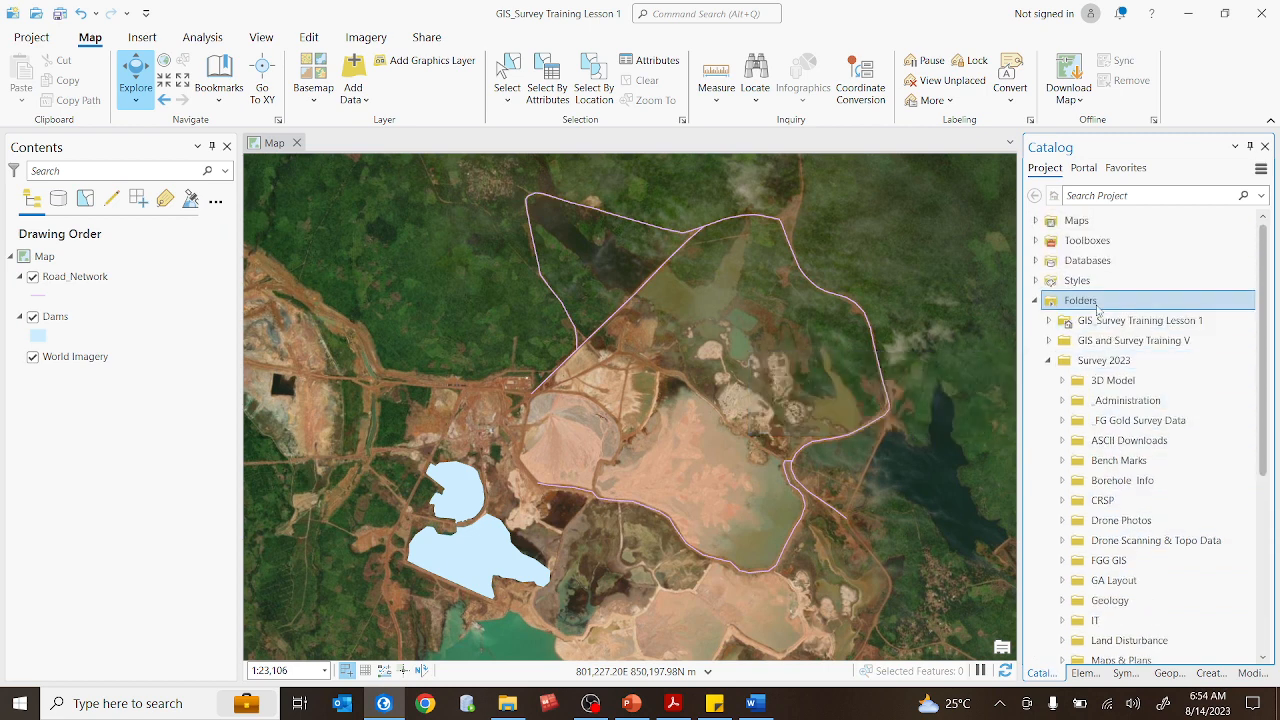
scroll(1150, 480, down, 5)
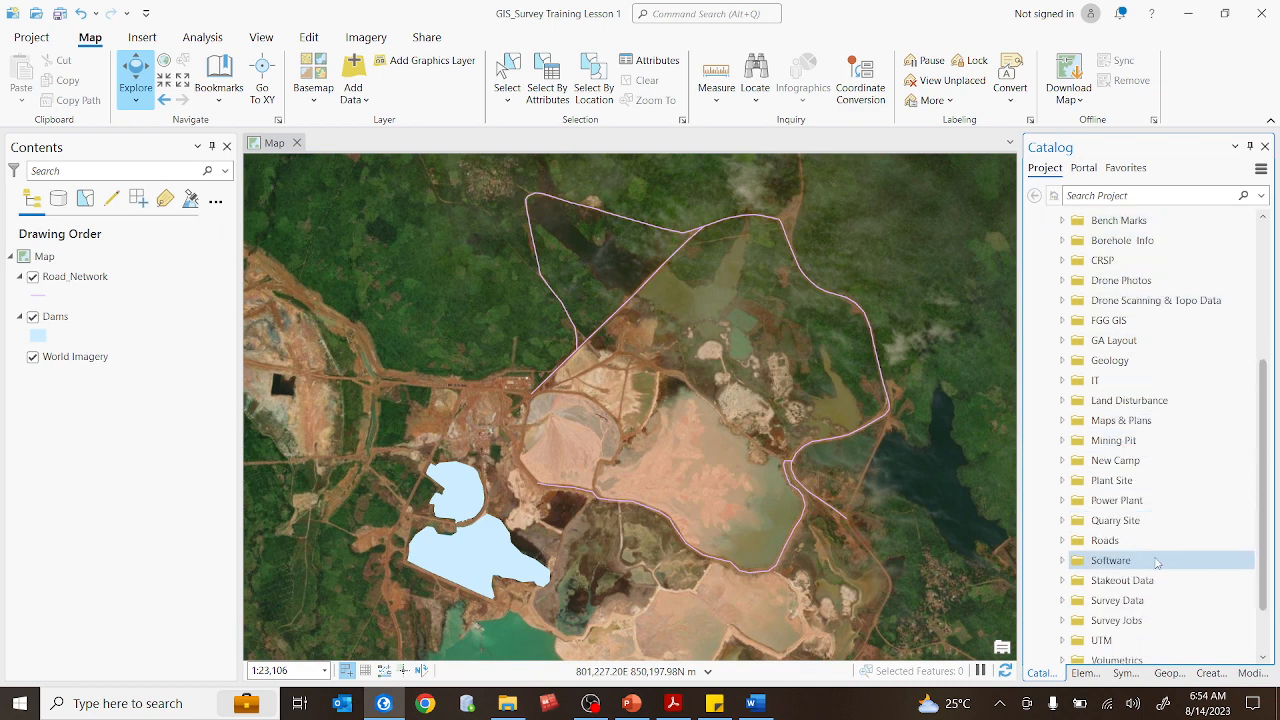
scroll(1158, 571, up, 1)
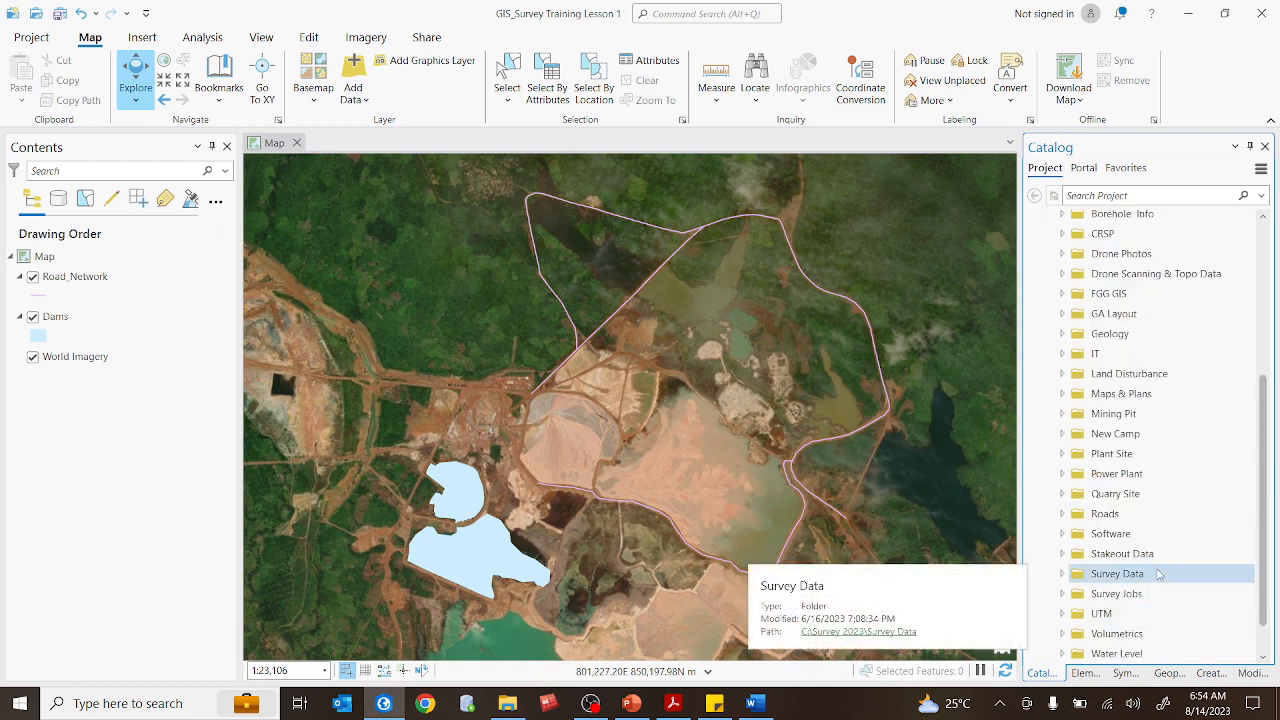
scroll(1158, 573, up, 5)
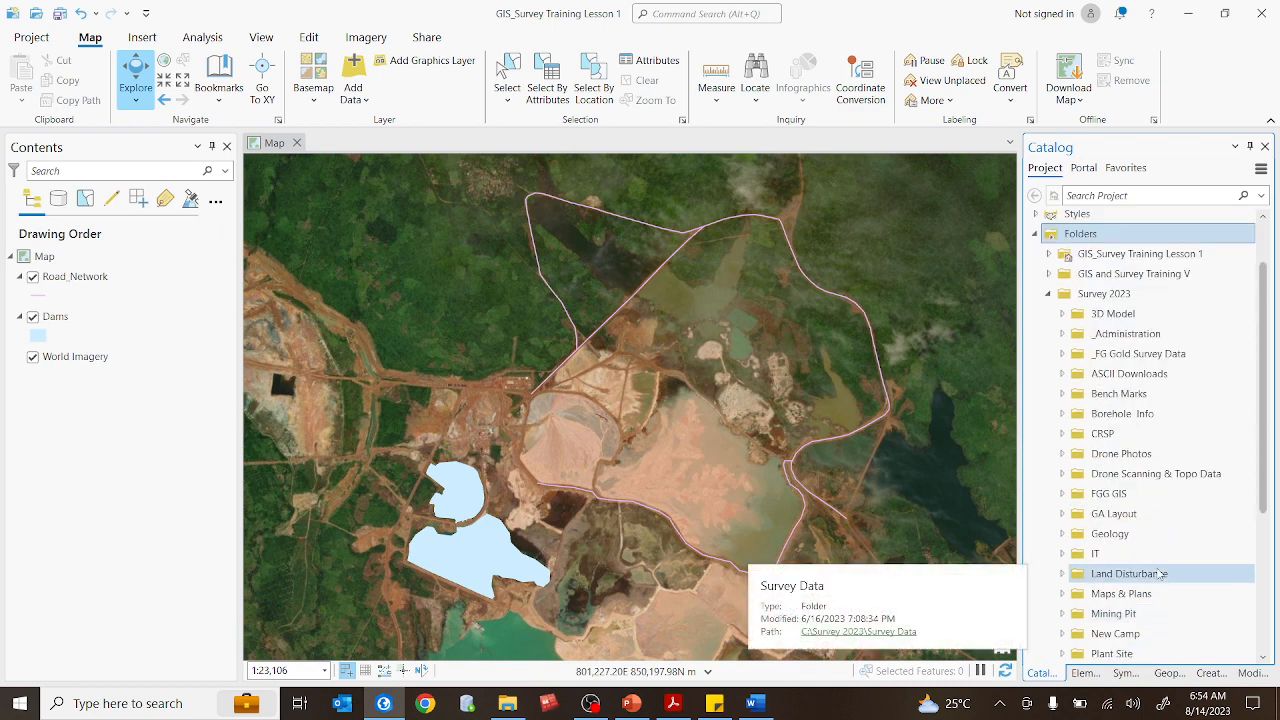
click(1049, 361)
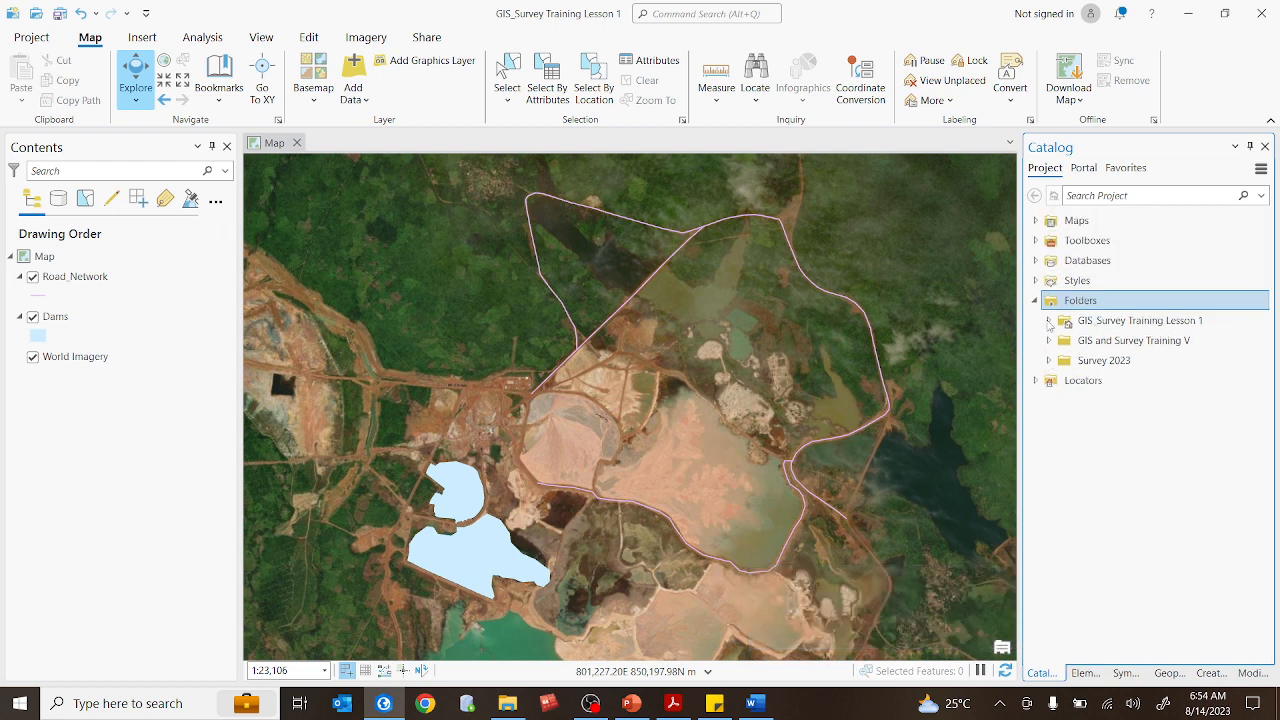
- Examine the contents of the GIS_Survey Training Lesson 1 and GIS and Survey Training V connections, collapsing each again
click(1049, 321)
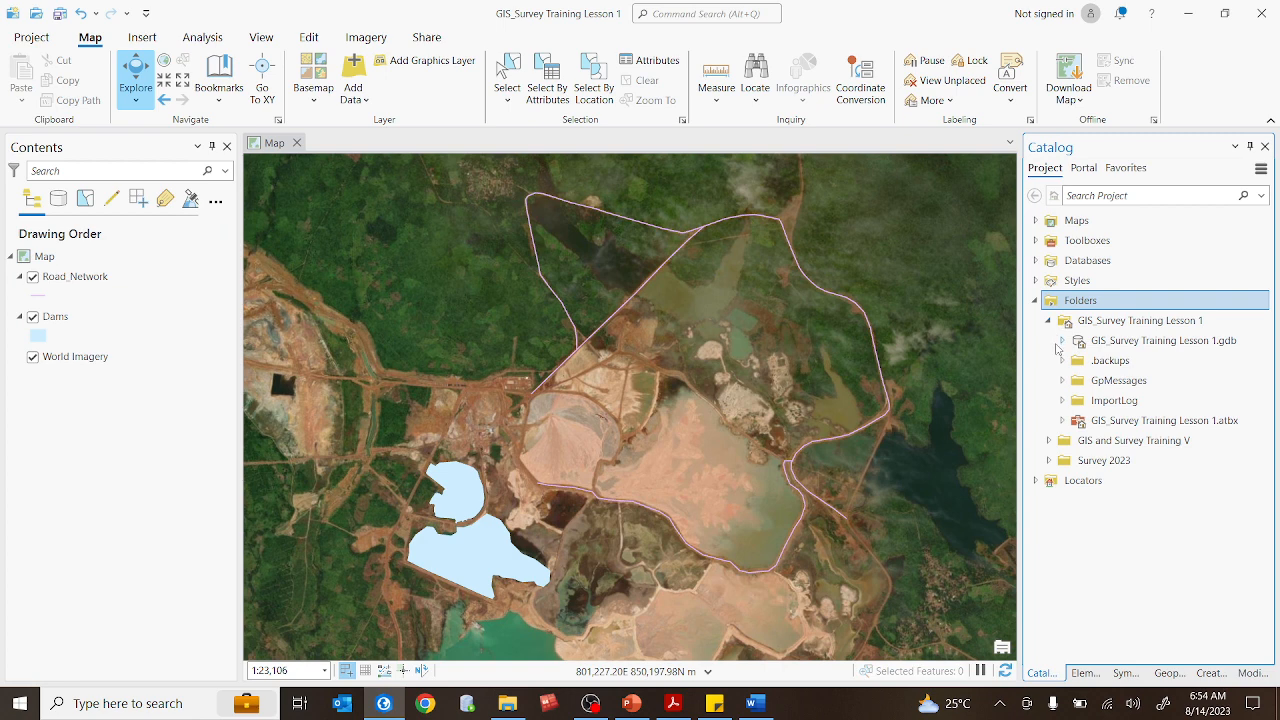
click(1049, 321)
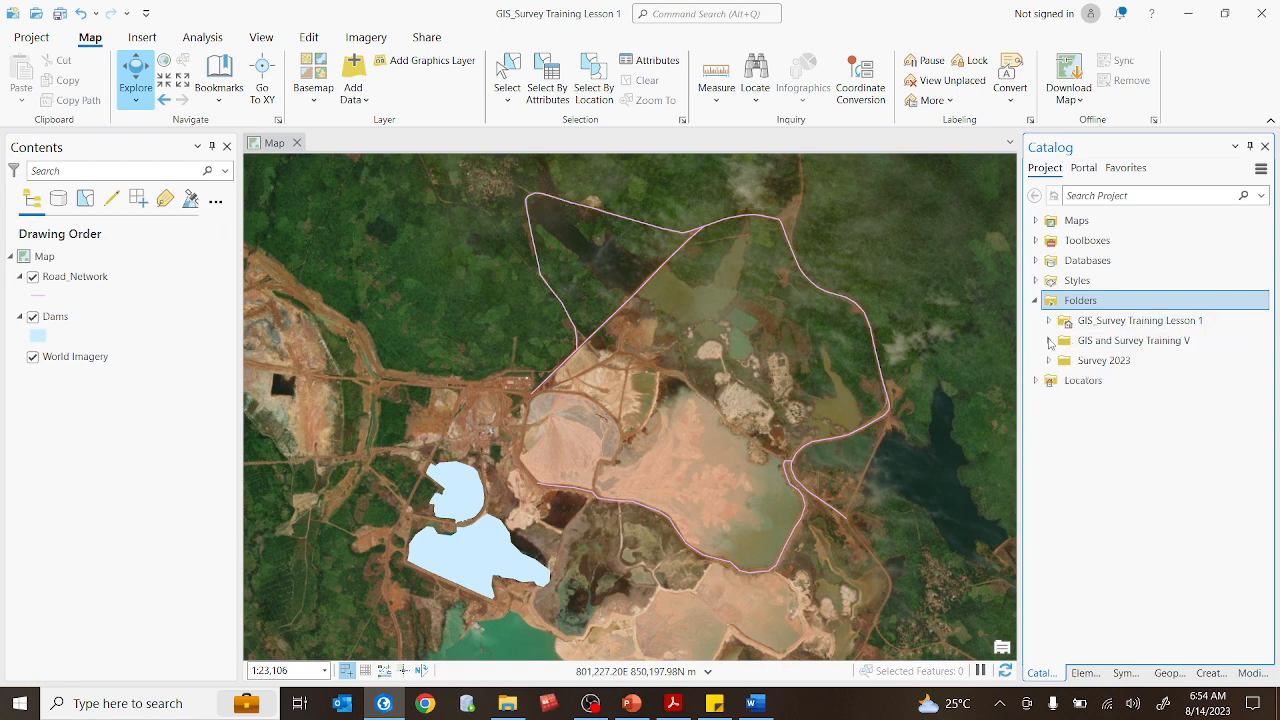
click(1049, 341)
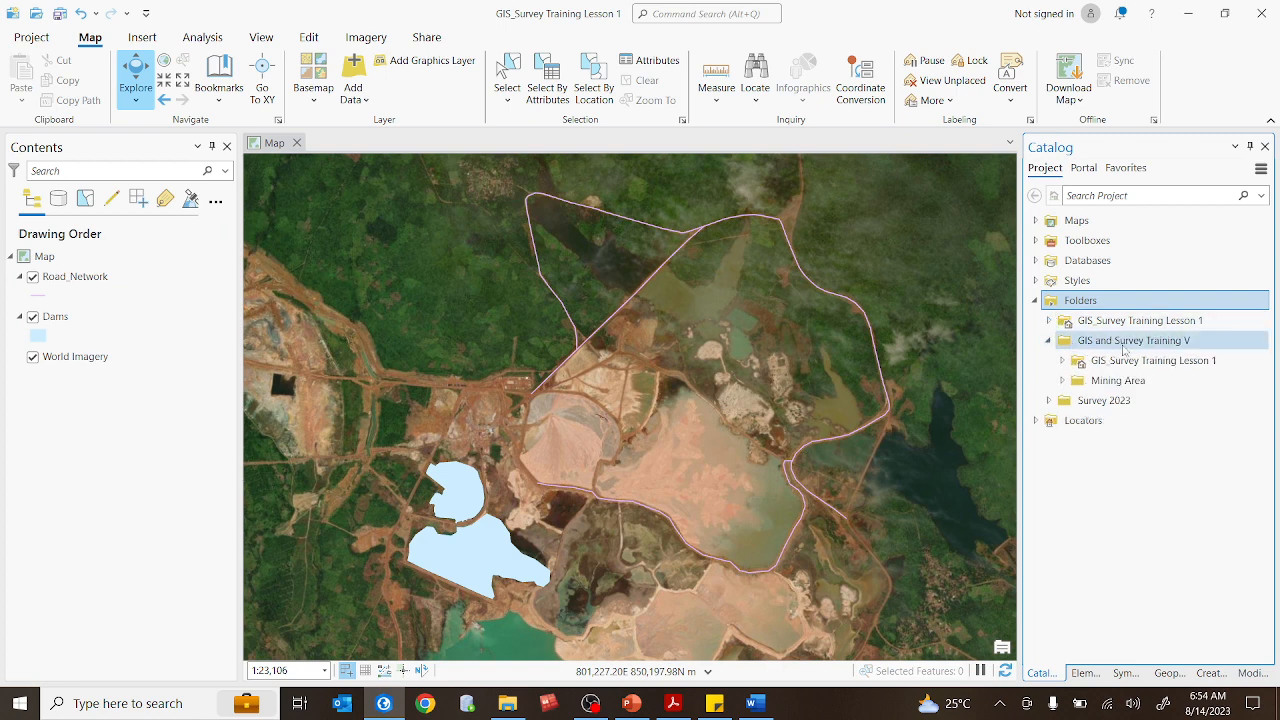
click(1047, 342)
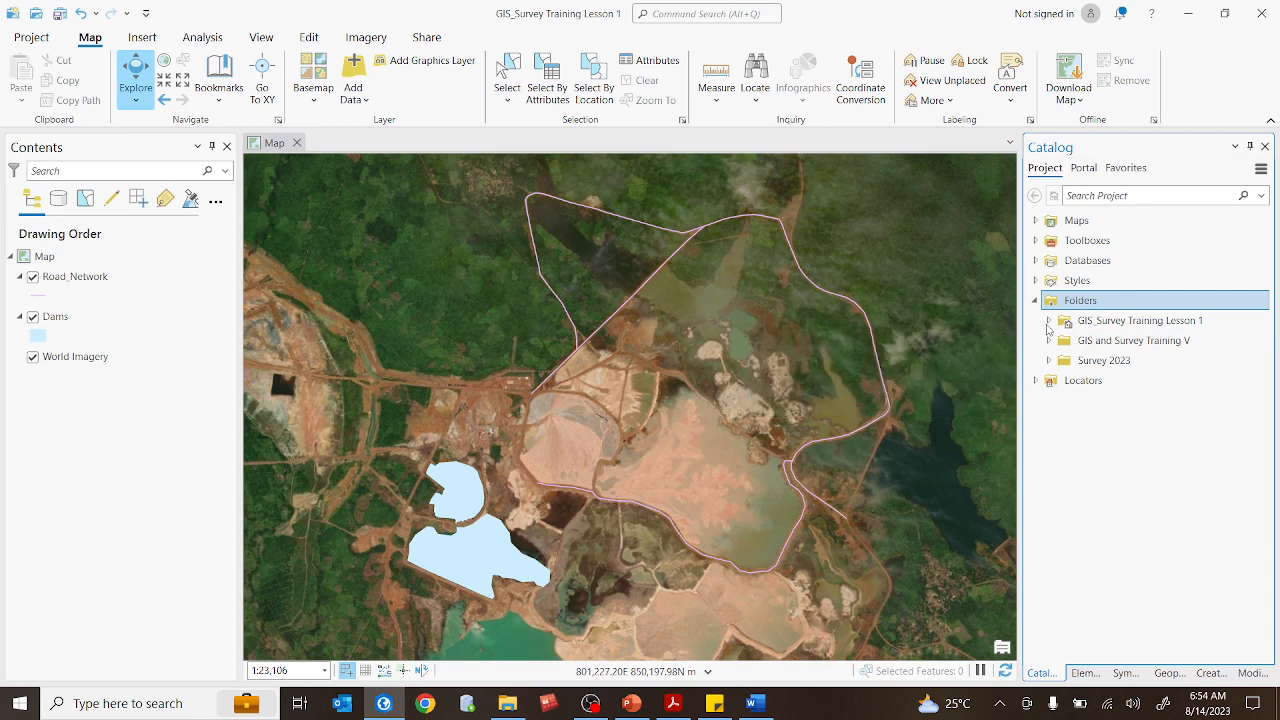
click(1049, 321)
click(1049, 321)
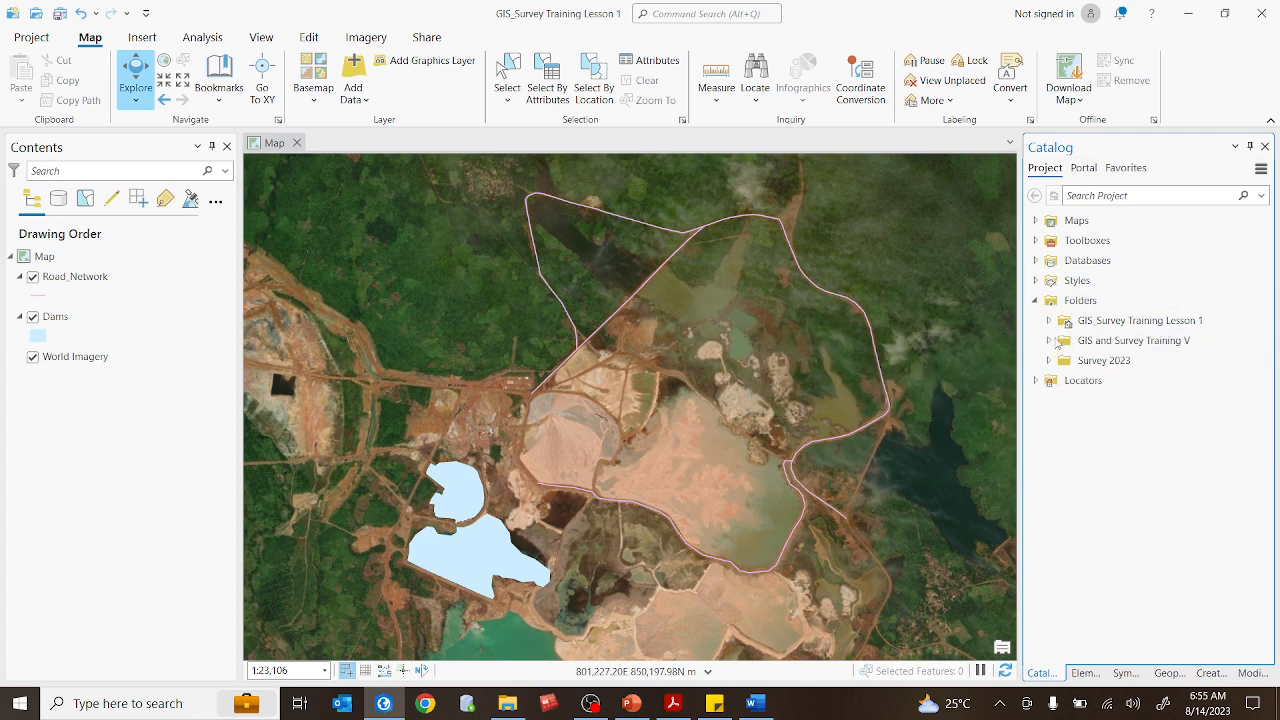
- Expand the GIS and Survey Training V connection and its Mining Area folder to show the subfolders
click(1049, 341)
click(1144, 345)
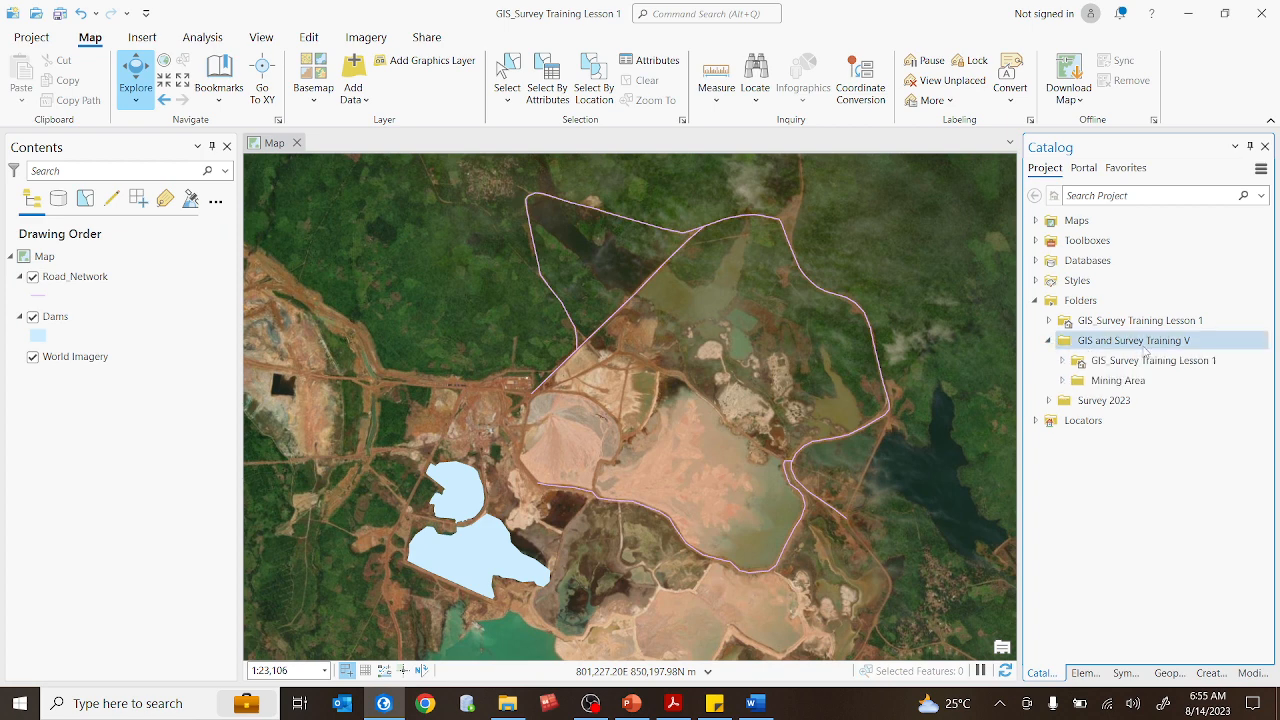
mouse_move(1145, 350)
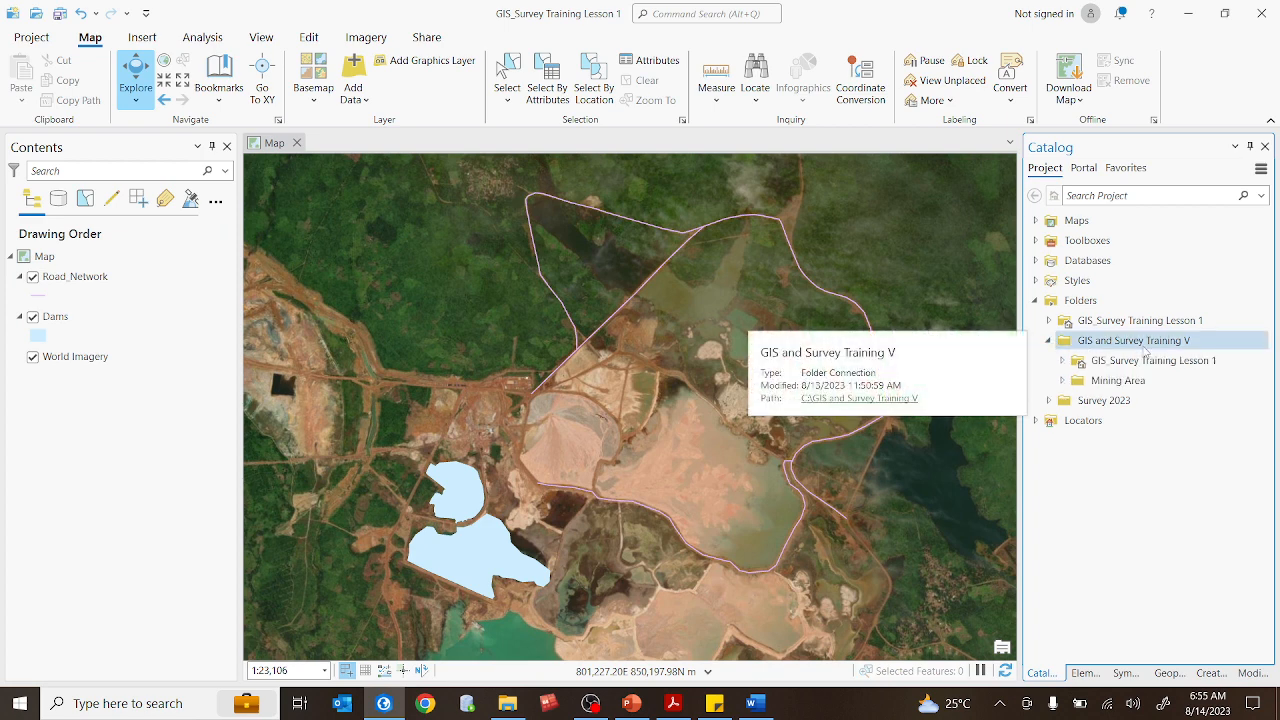
click(1098, 386)
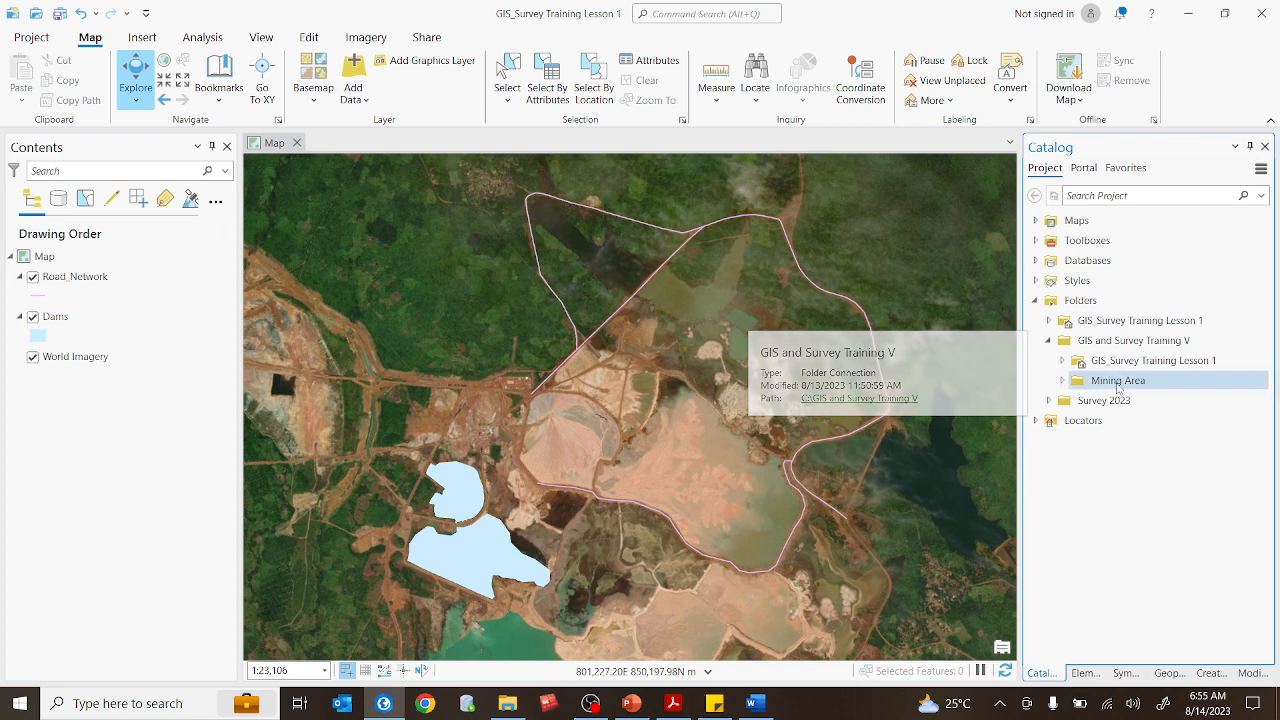
mouse_move(1128, 390)
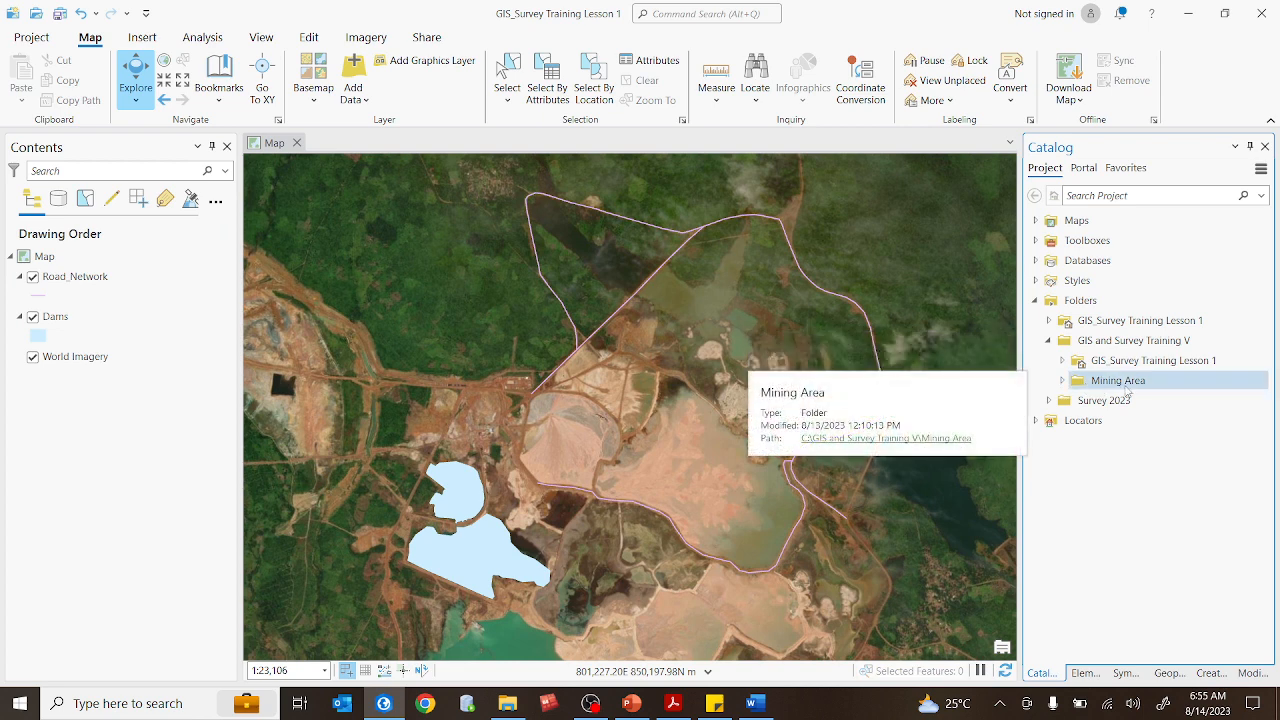
click(1063, 382)
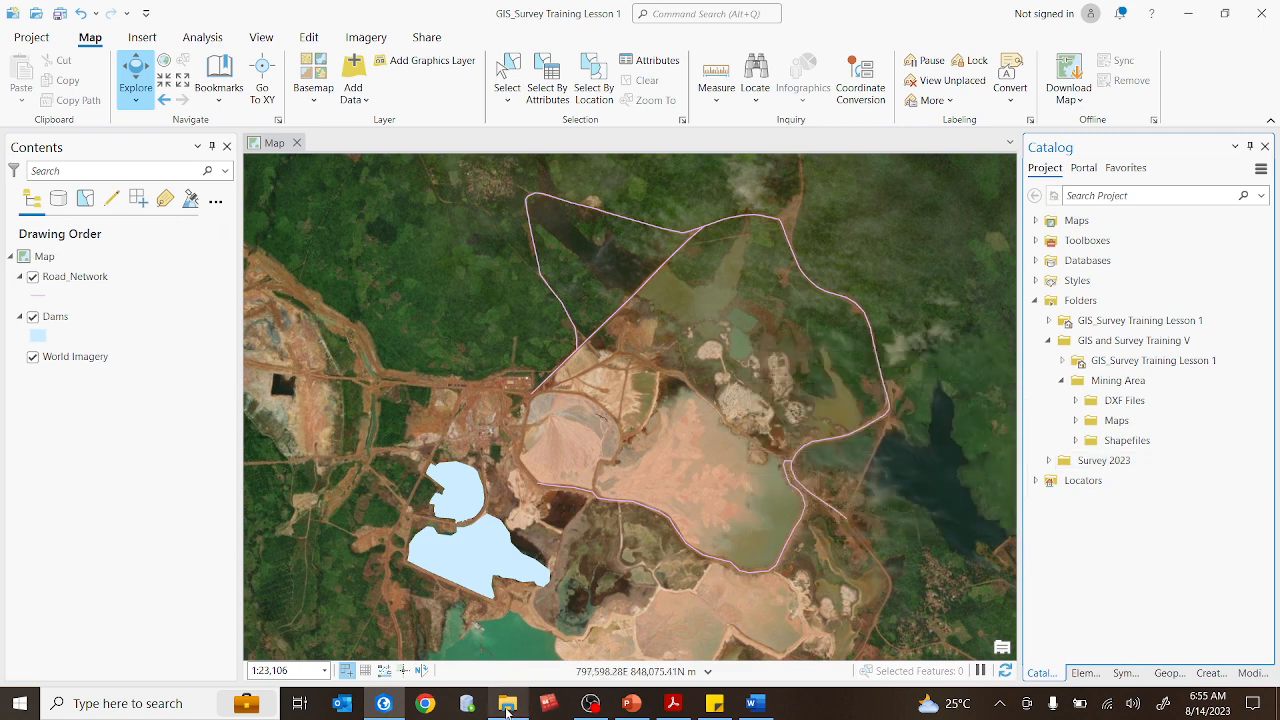
- Switch to File Explorer and view the GIS_Survey Training Lesson 1 folder inside GIS and Survey Training V on the C: drive
mouse_move(508, 700)
click(573, 619)
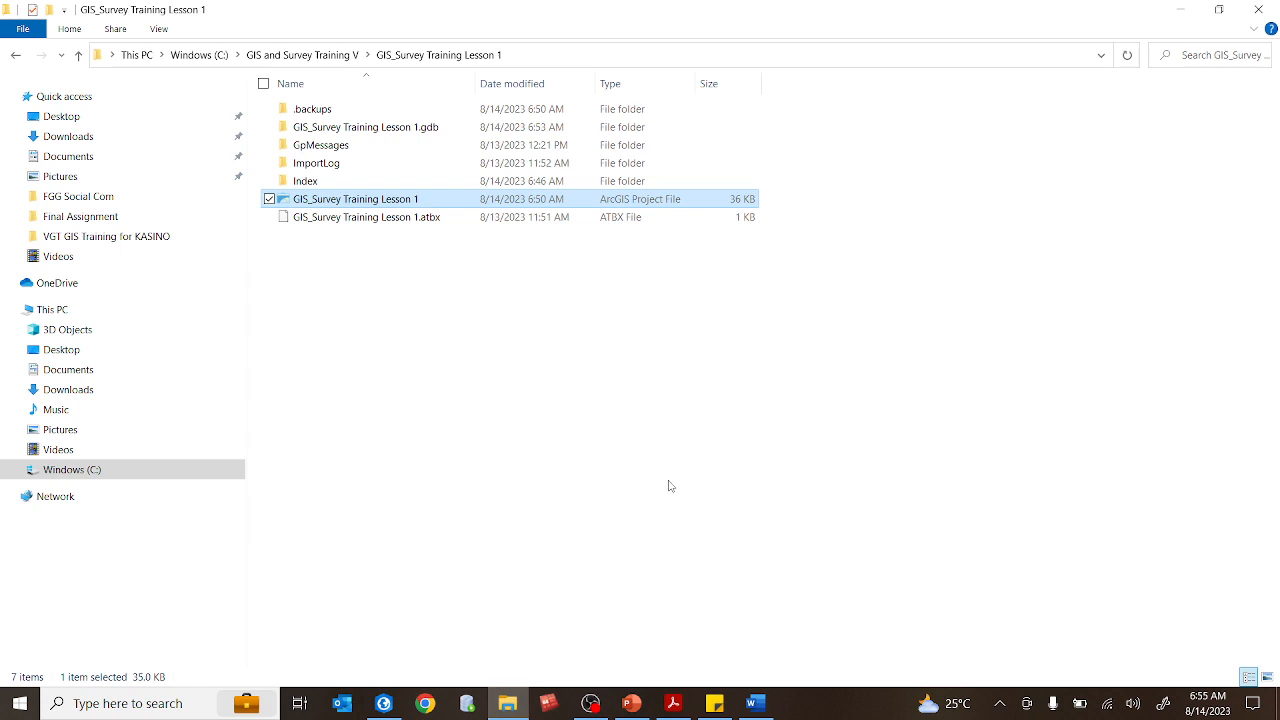
mouse_move(508, 704)
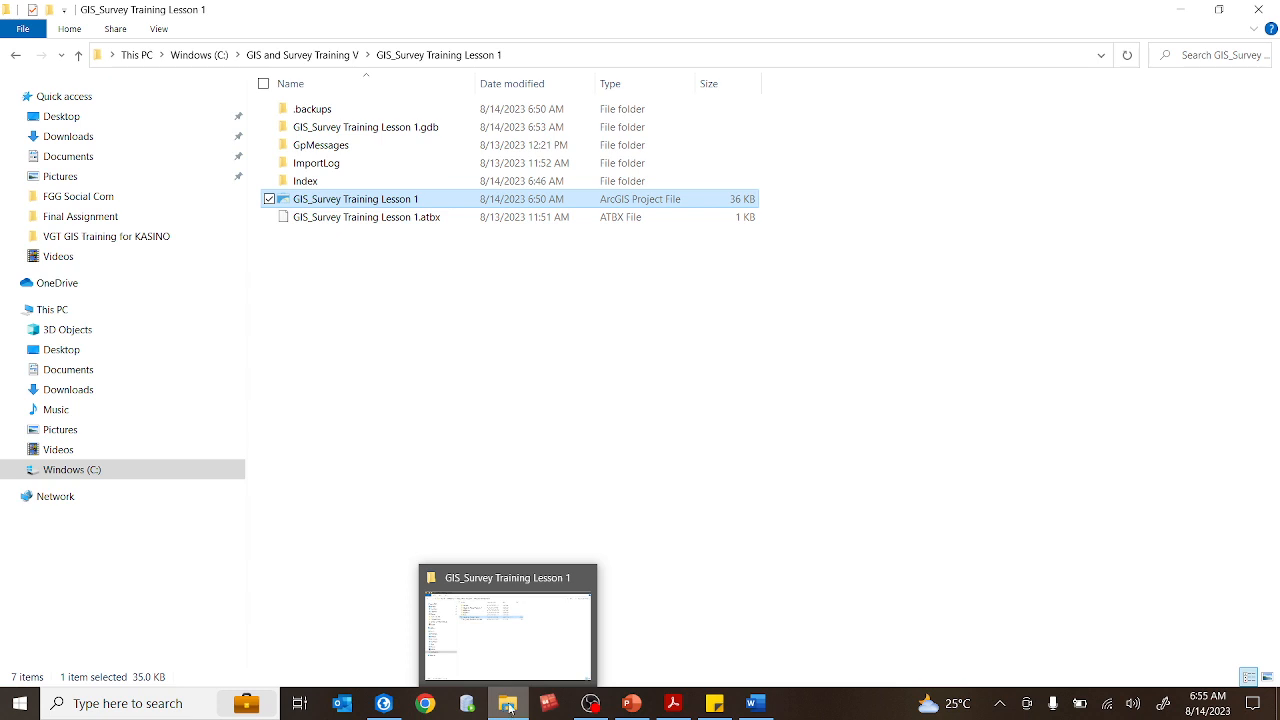
click(490, 343)
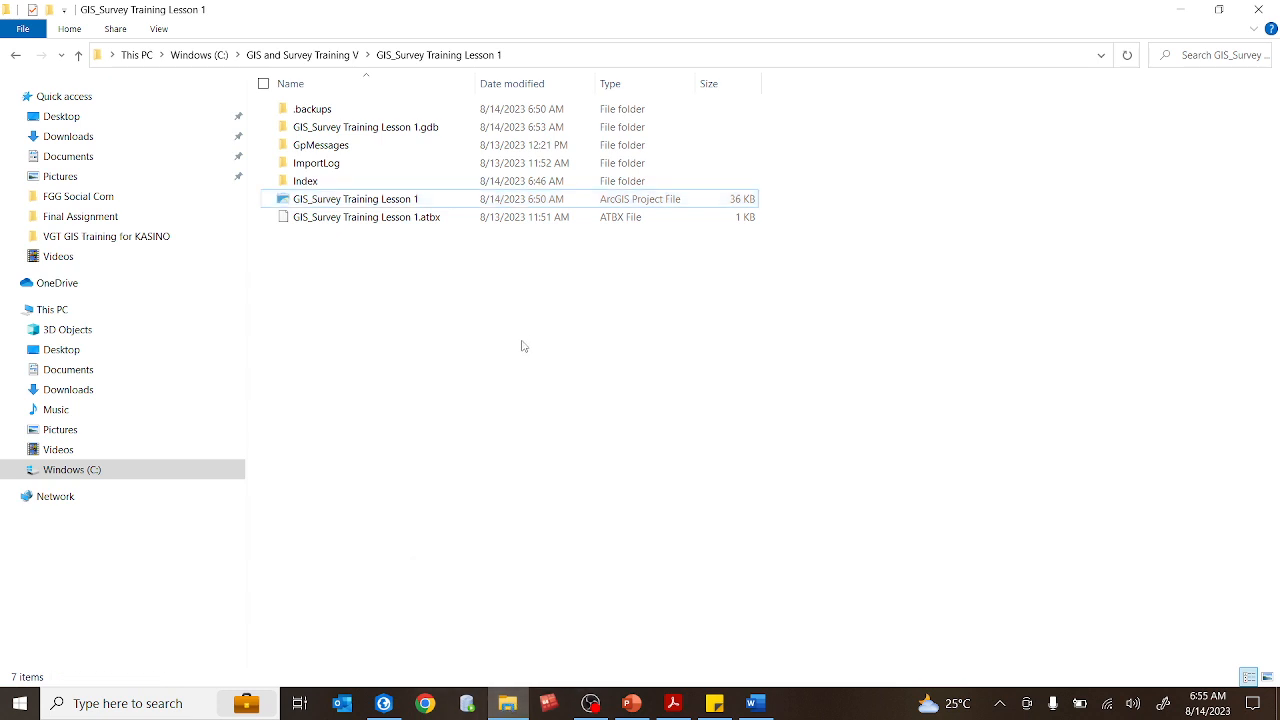
click(93, 470)
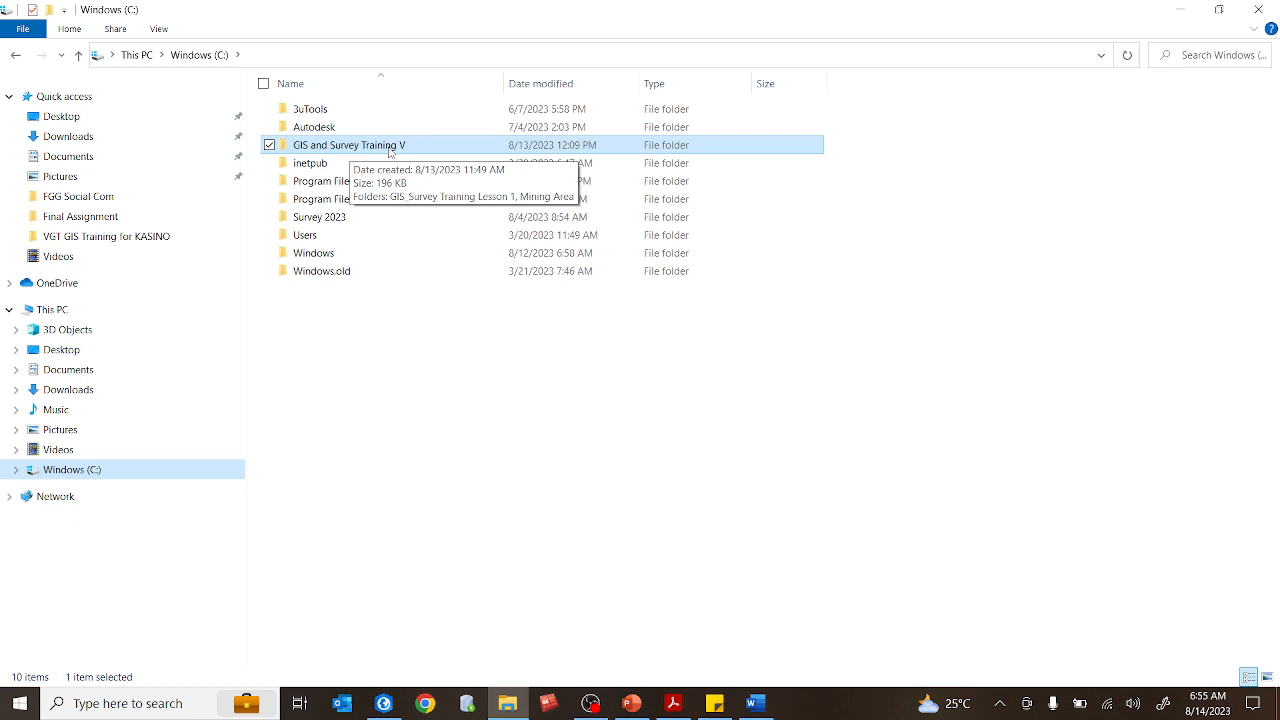
click(386, 340)
double_click(382, 145)
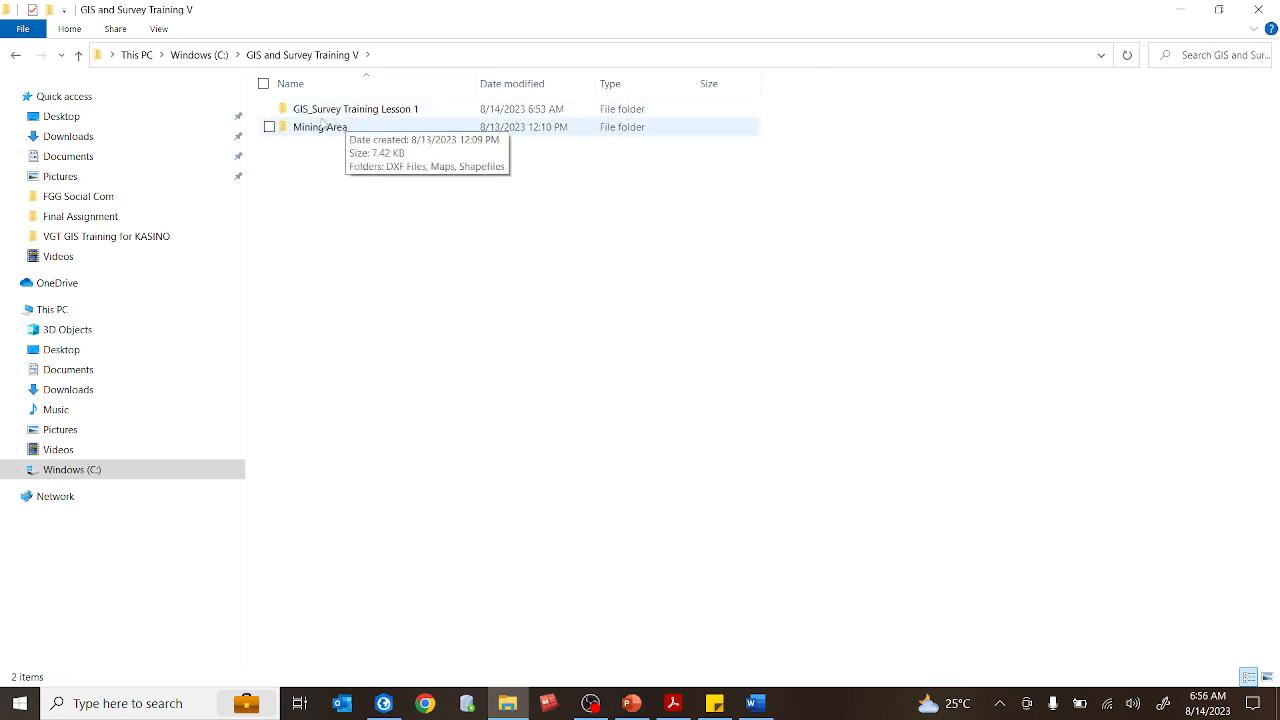
double_click(408, 116)
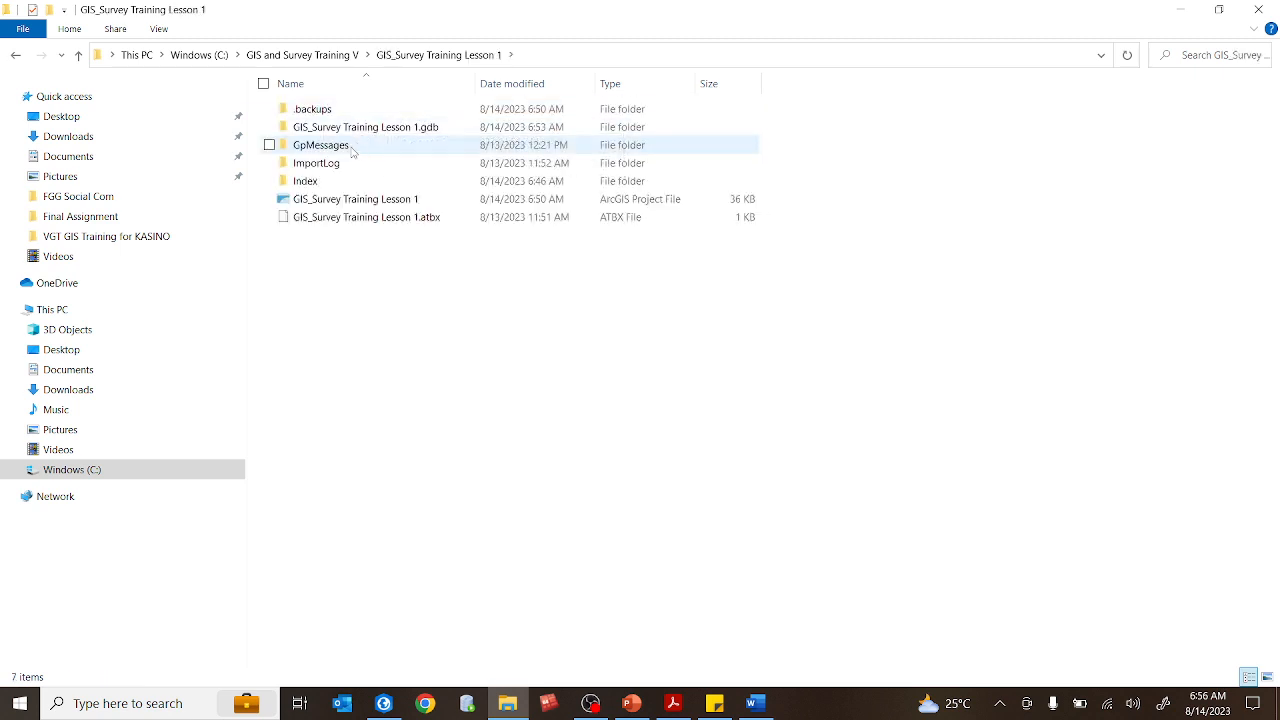
- Return to GIS and Survey Training V and open the Shapefiles folder inside Mining Area
click(15, 55)
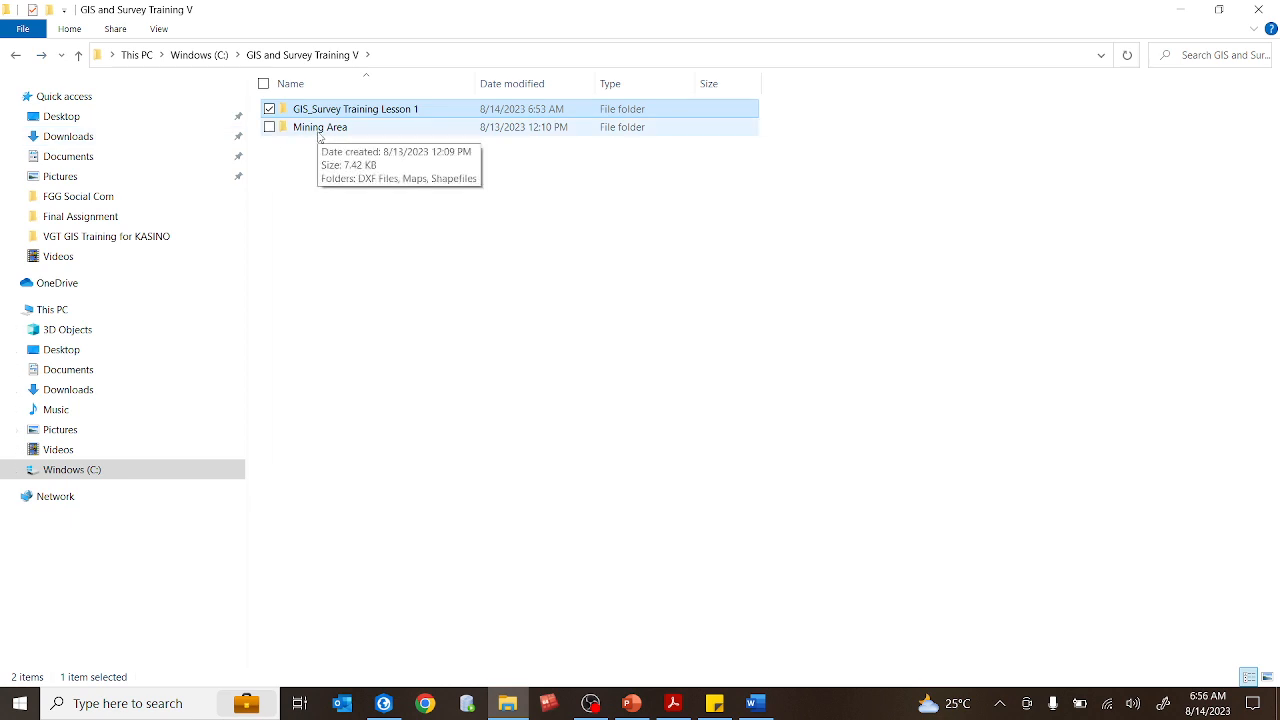
double_click(320, 128)
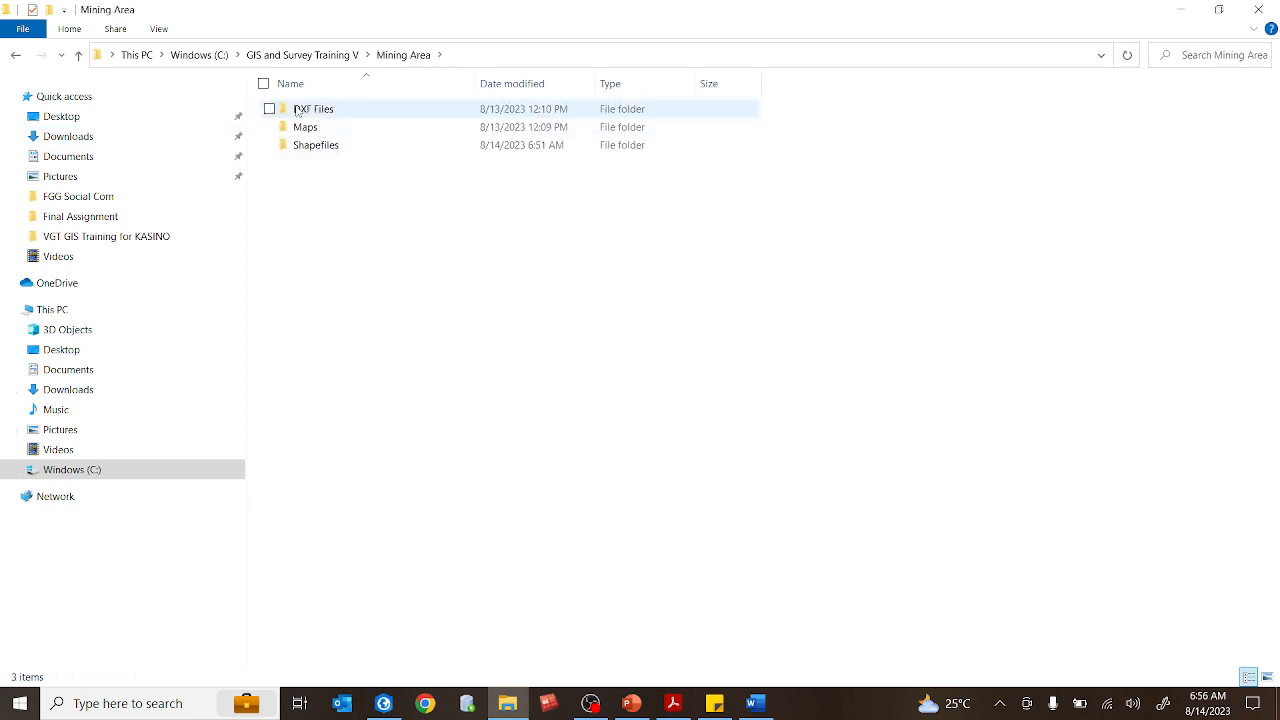
double_click(332, 146)
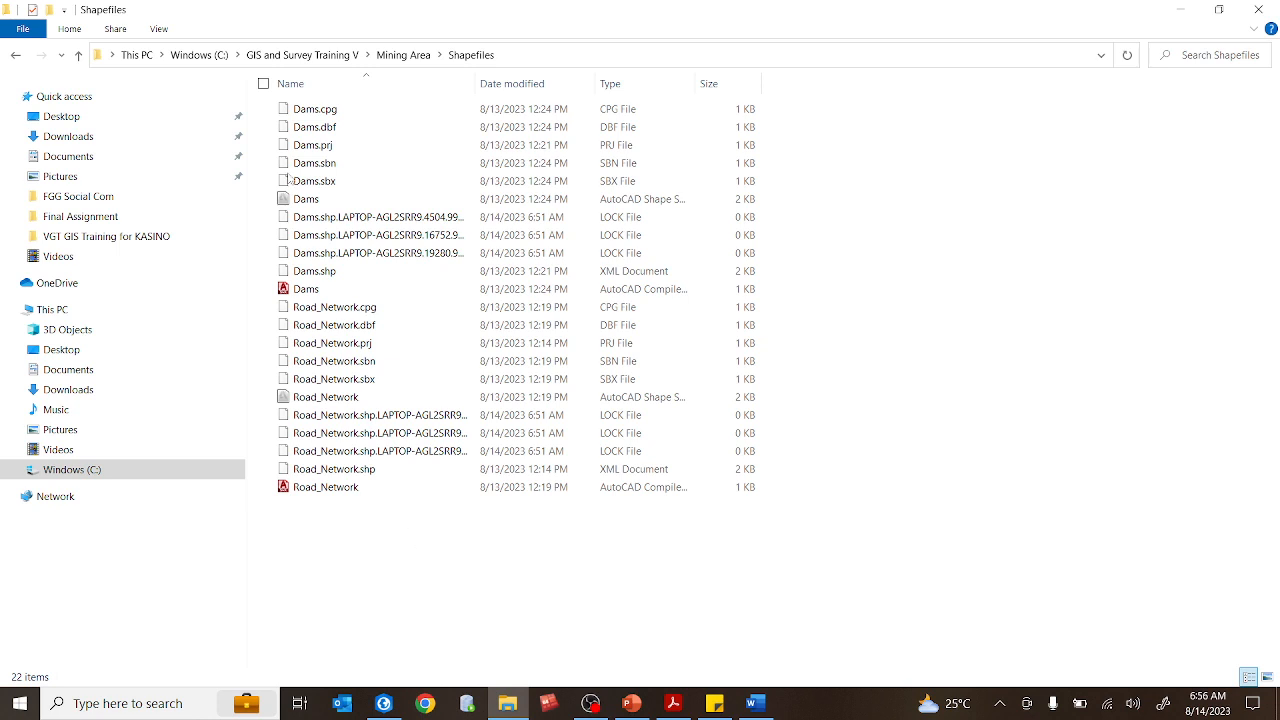
- Open the Mining Area folder in GIS and Survey Training V from the C: drive, and switch back to ArcGIS Pro
click(199, 55)
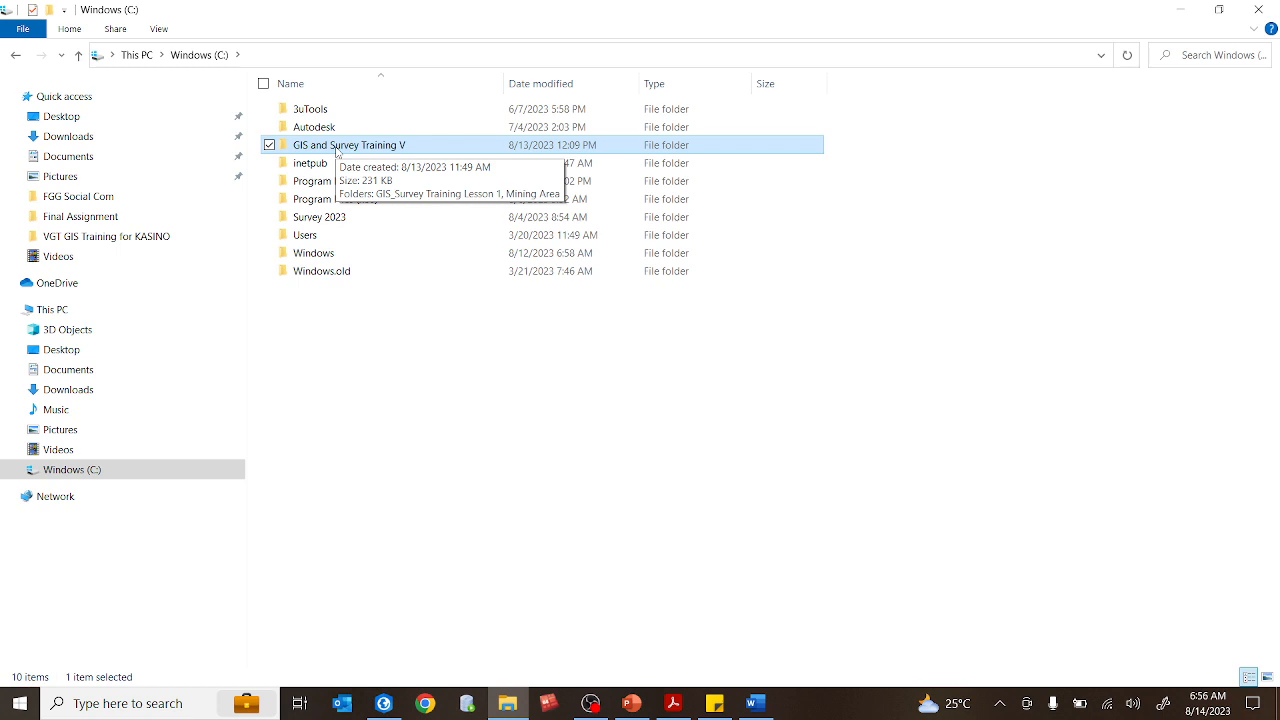
double_click(336, 145)
double_click(336, 128)
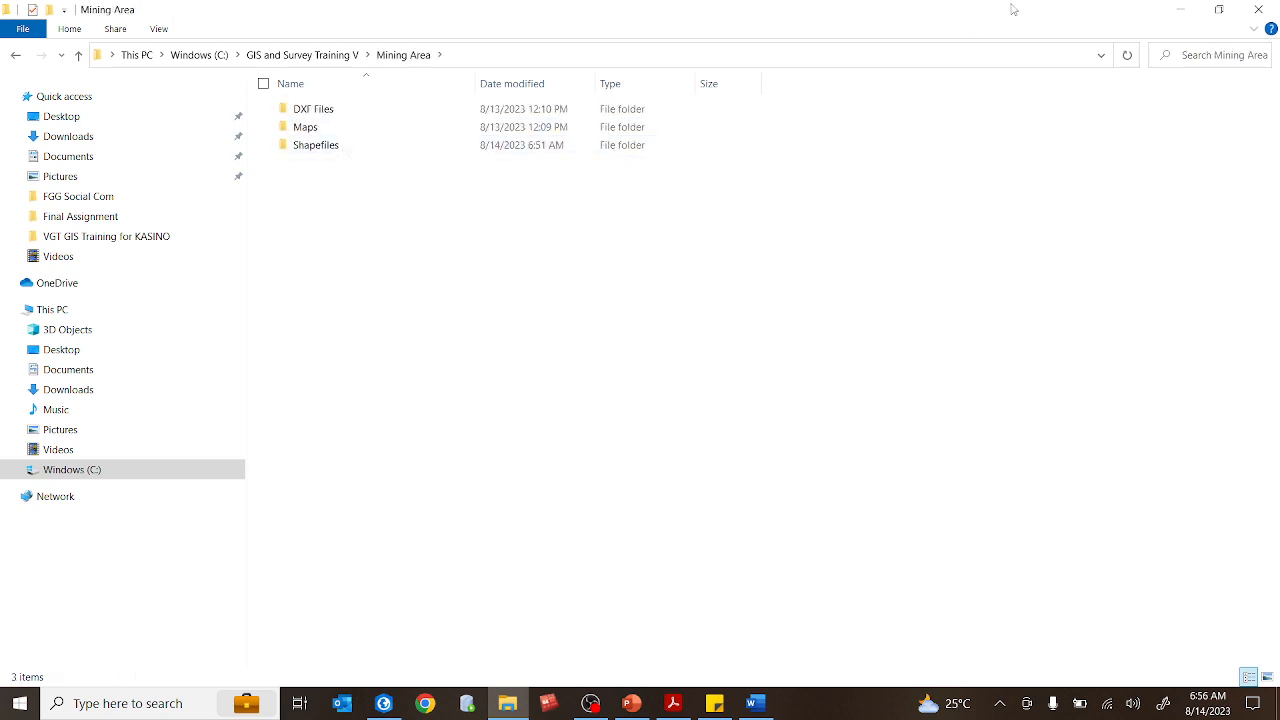
click(1188, 16)
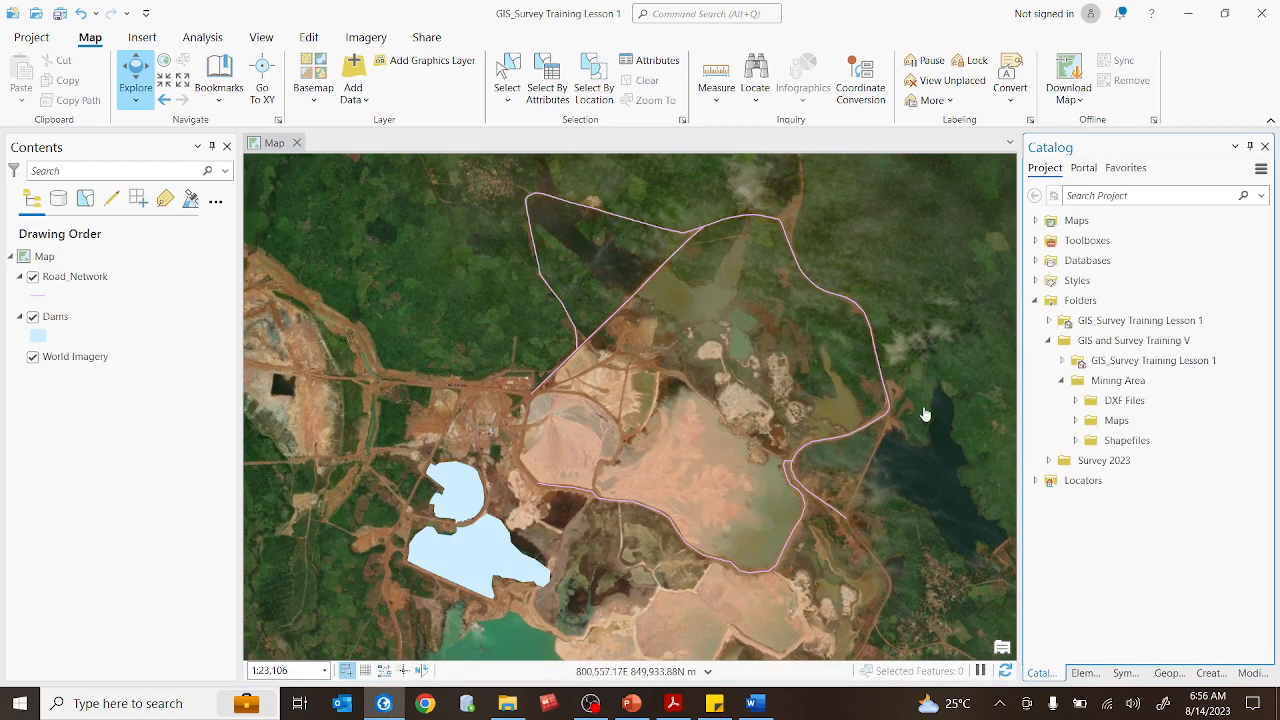
- Collapse the Mining Area folder in the Catalog, keeping the GIS and Survey Training V connection expanded
click(1104, 399)
click(1112, 388)
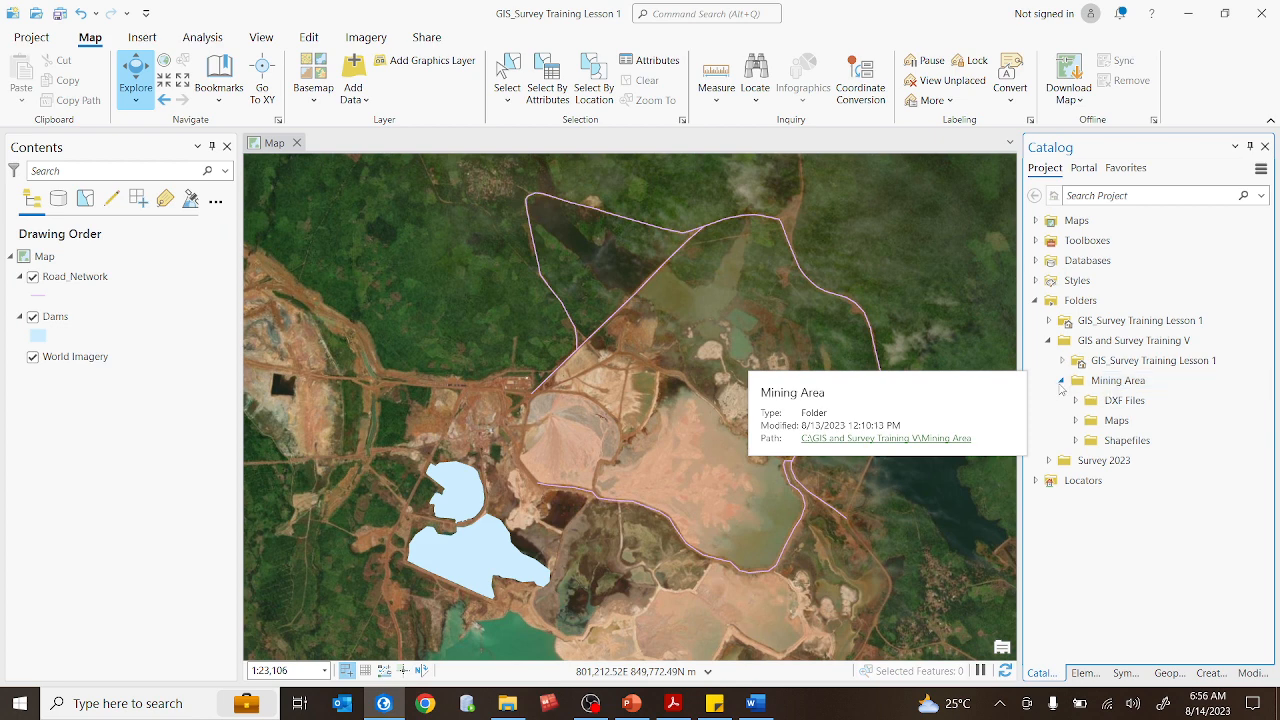
click(1063, 382)
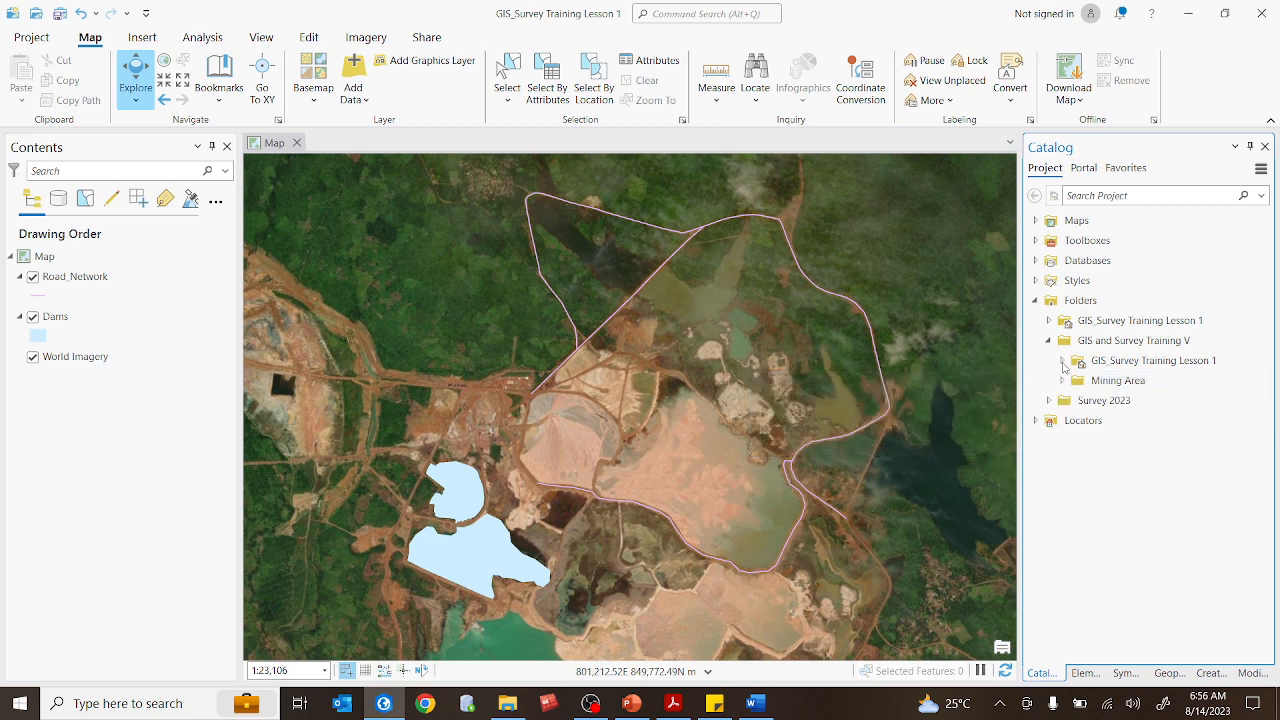
click(1050, 342)
click(1050, 342)
- Create a new folder named Mine Plans inside the GIS and Survey Training V connection
click(1147, 347)
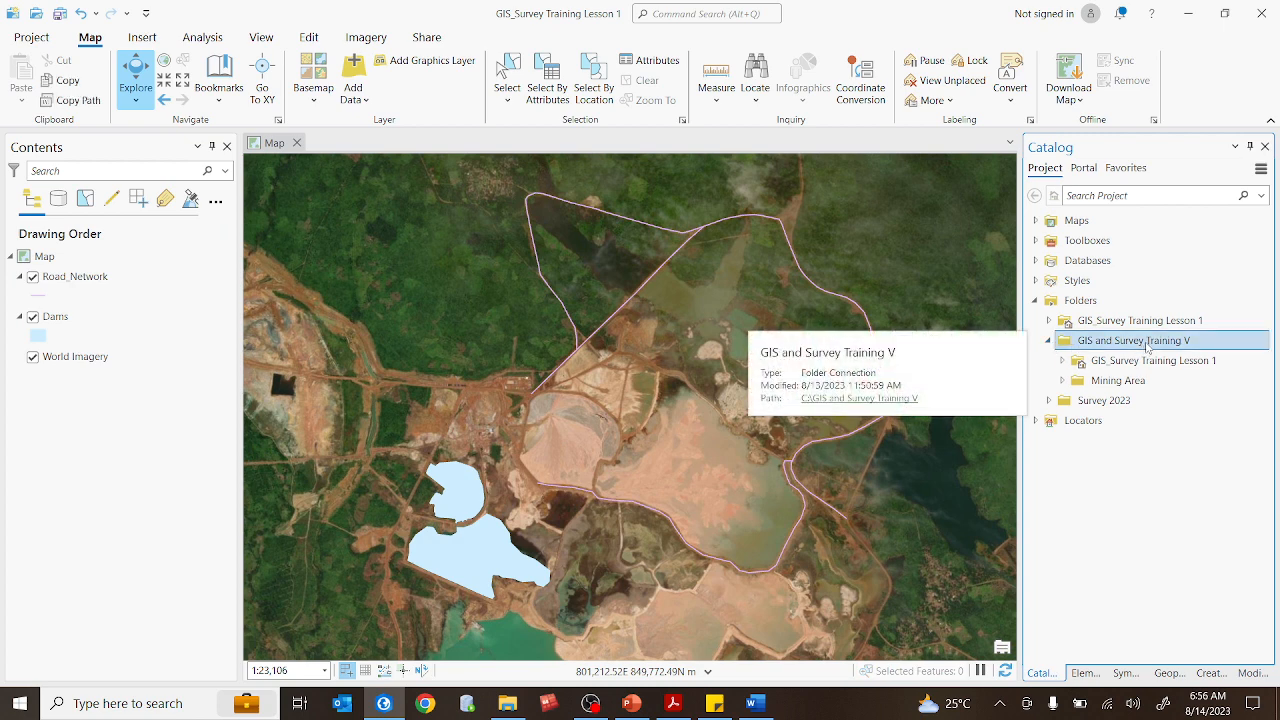
right_click(1147, 347)
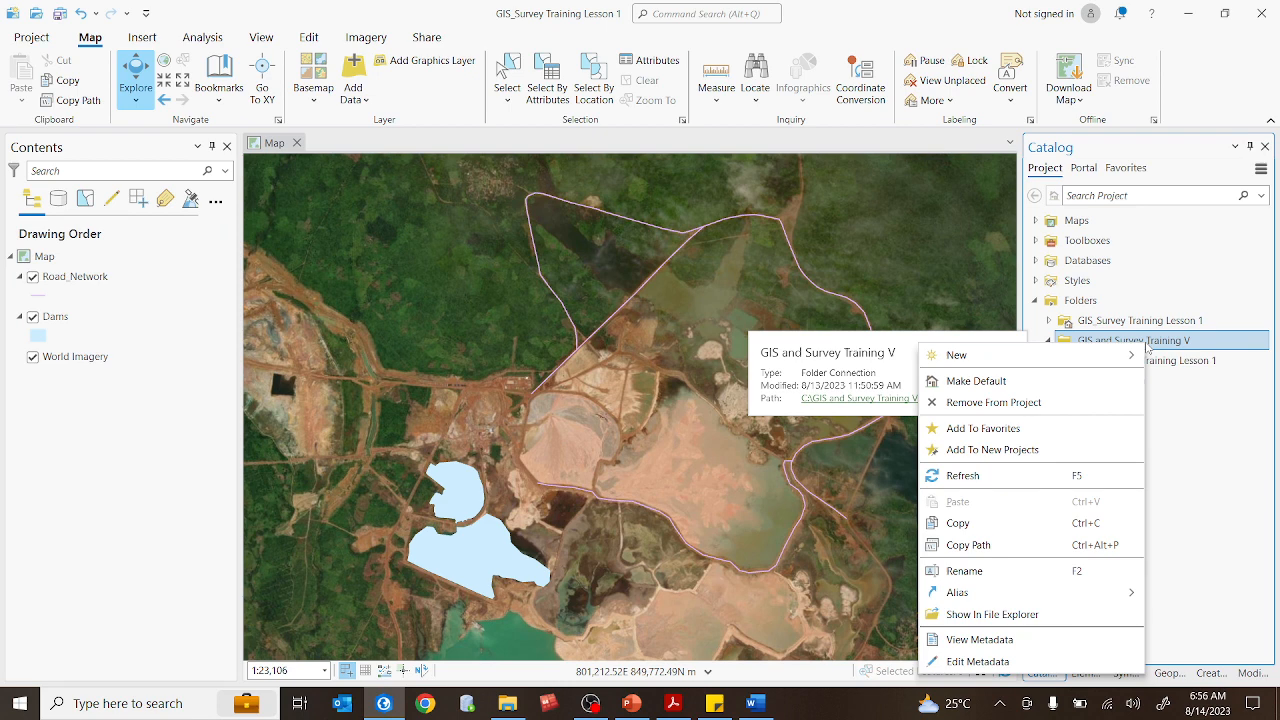
mouse_move(1094, 359)
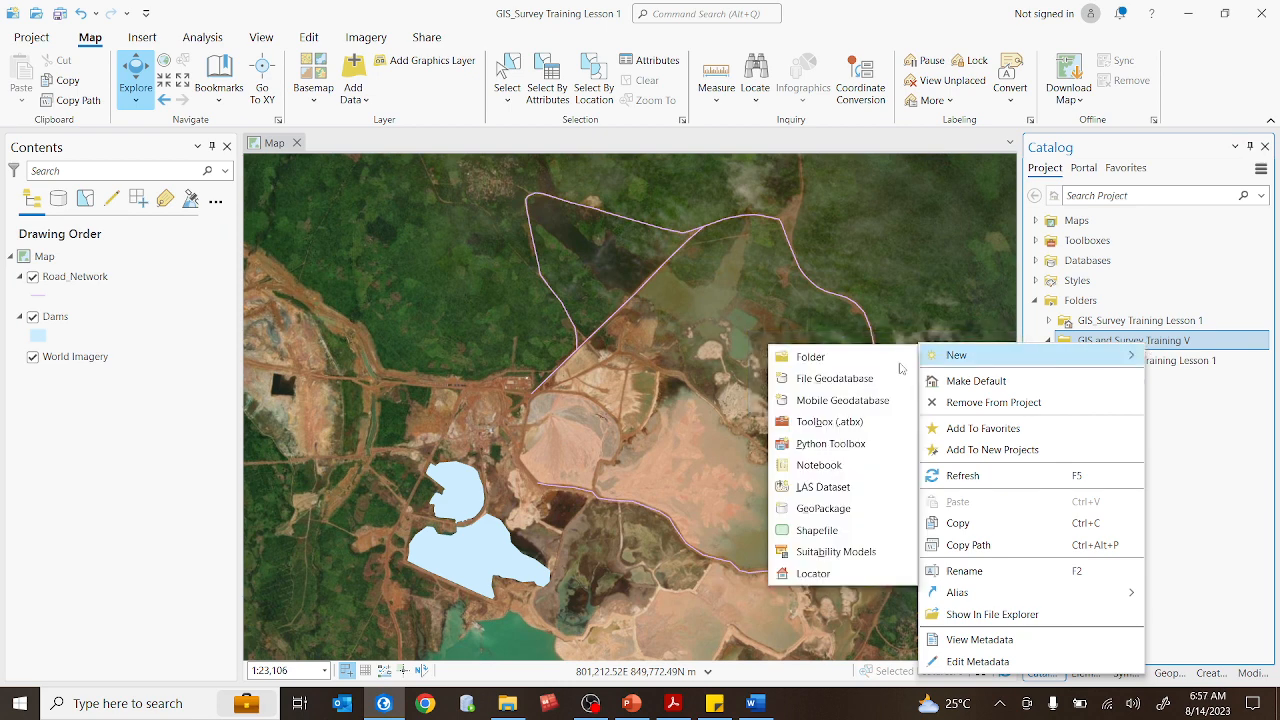
click(826, 366)
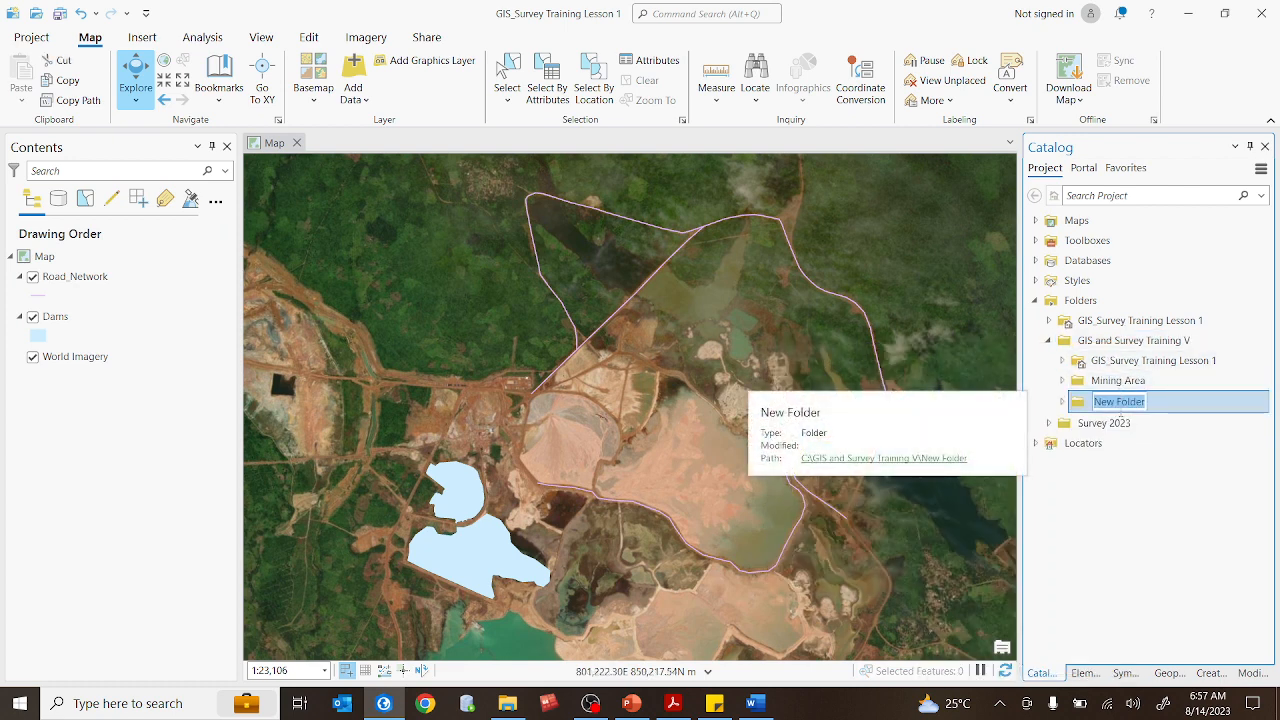
text(M)
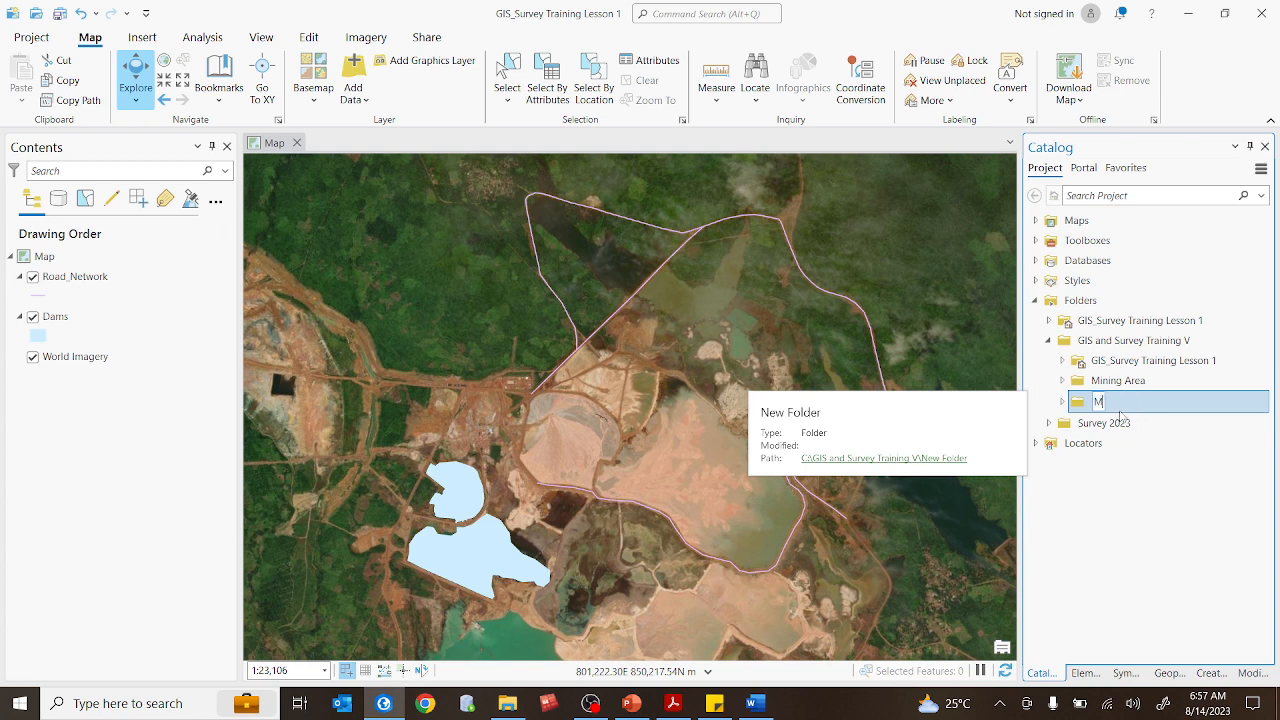
text(ine Plans)
key(Return)
- Create another folder in the GIS and Survey Training V connection and name it Maps and Plans
ctrl+click(1099, 379)
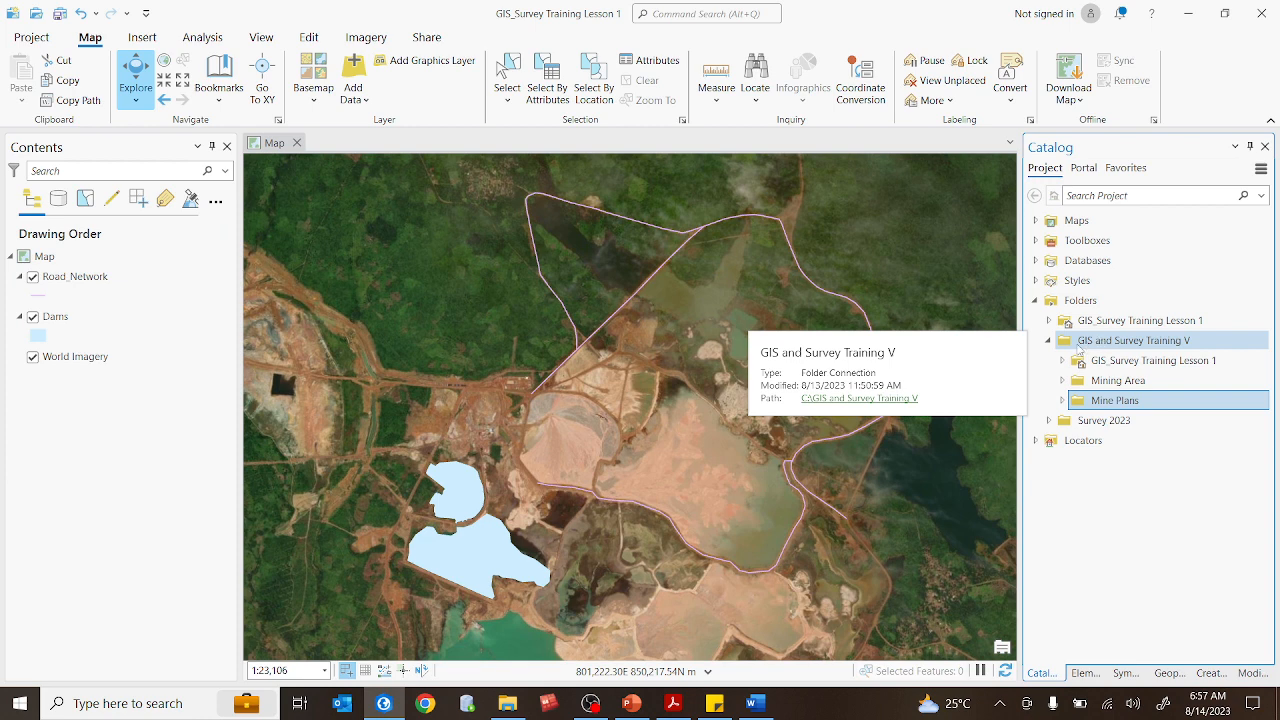
right_click(1133, 345)
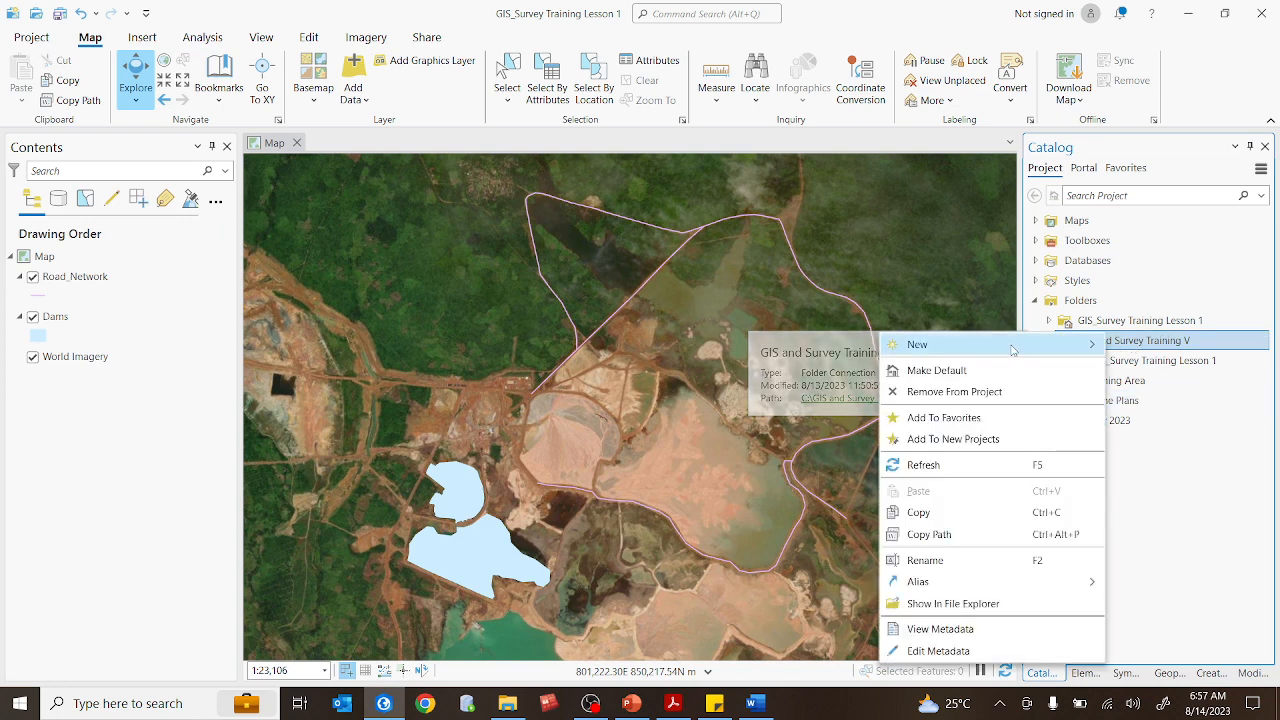
mouse_move(1015, 348)
click(773, 346)
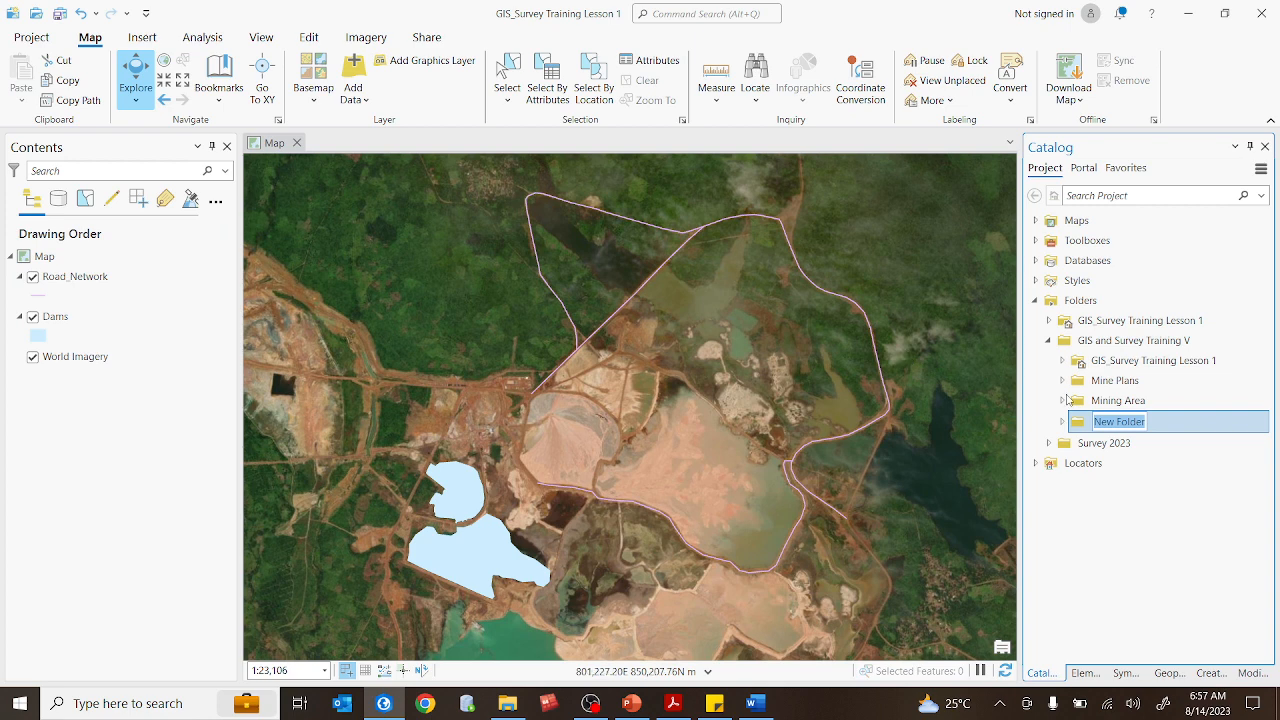
text(Maps and Plan)
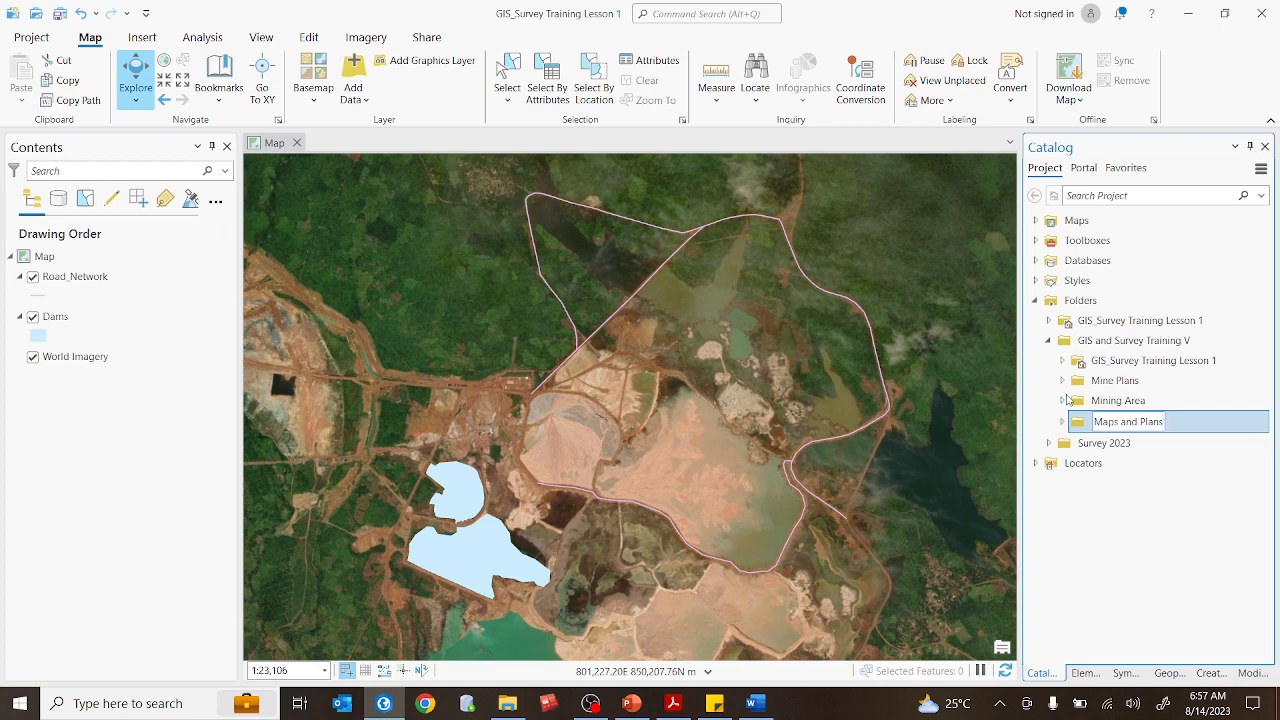
text(s)
key(Return)
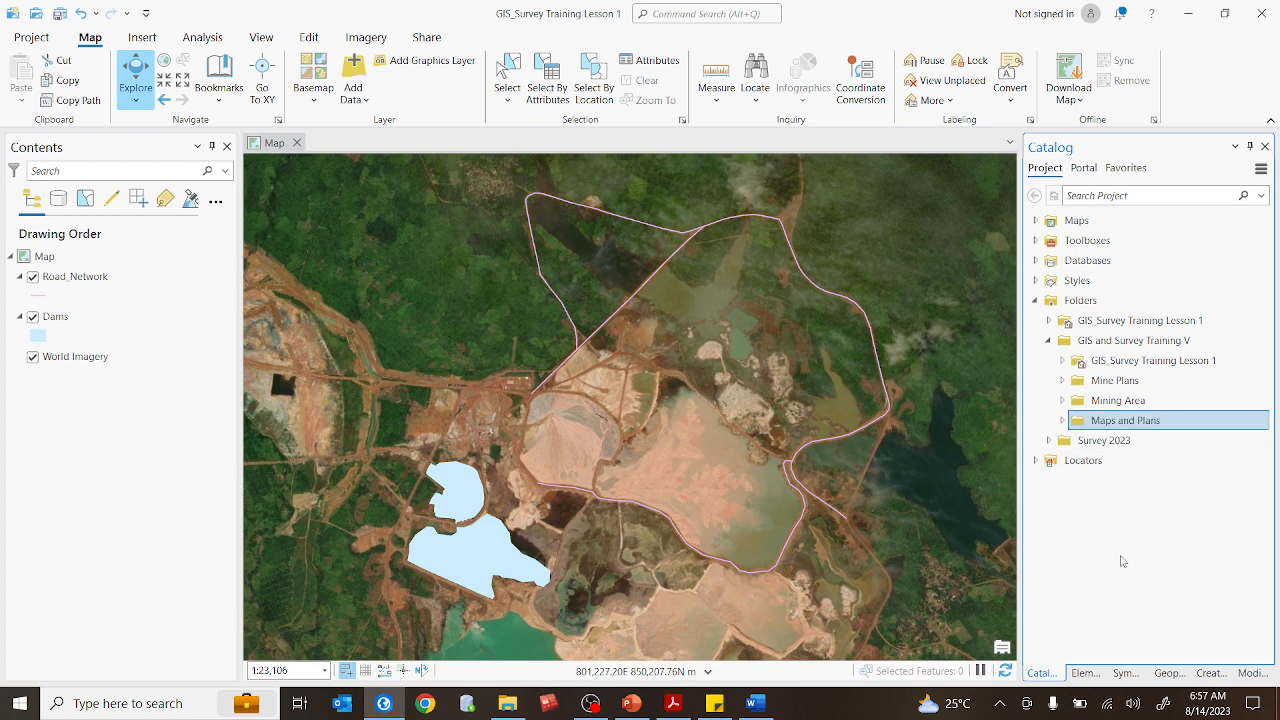
- Create a subfolder named Area 1 inside the Mine Plans folder
click(1113, 404)
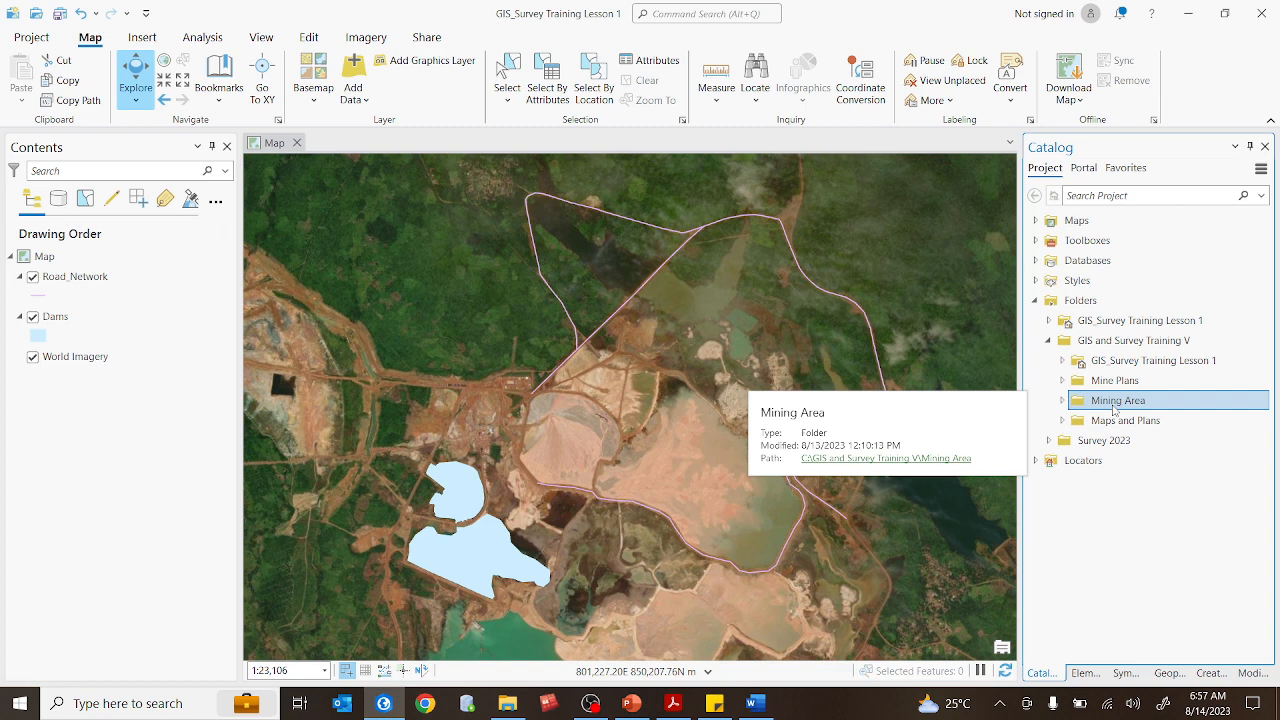
click(1108, 386)
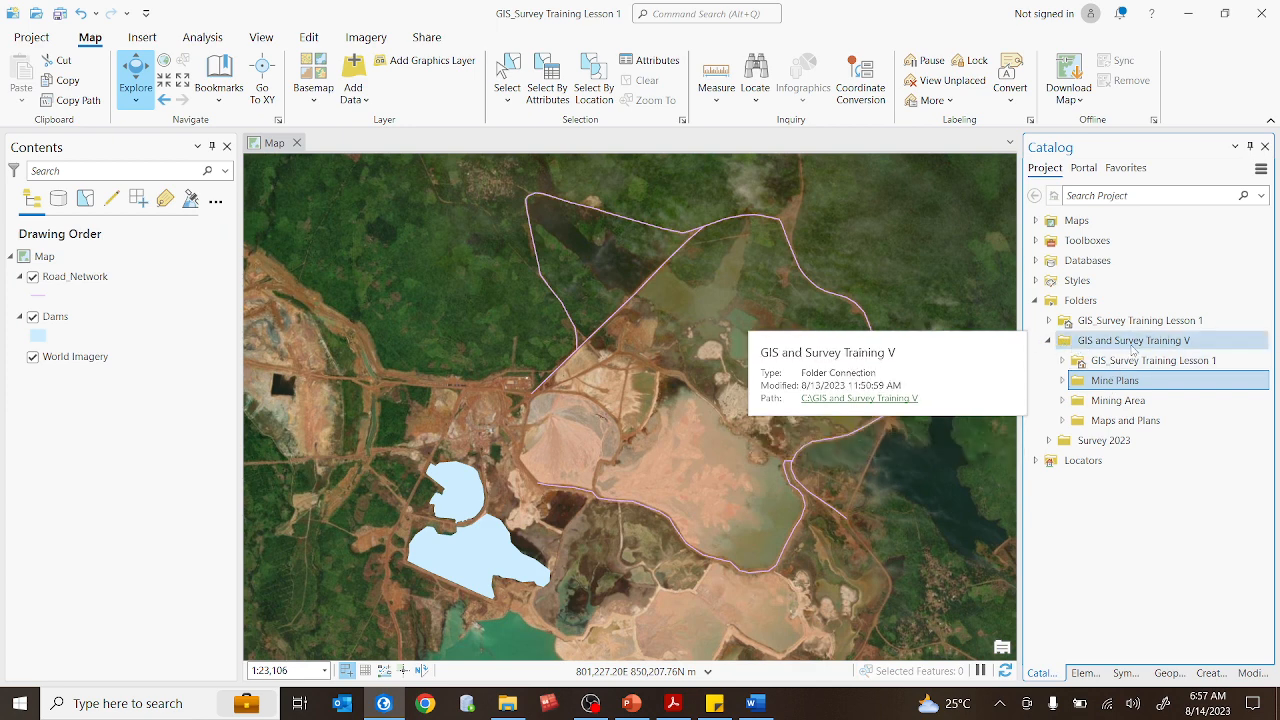
click(1110, 402)
click(1113, 383)
right_click(1114, 389)
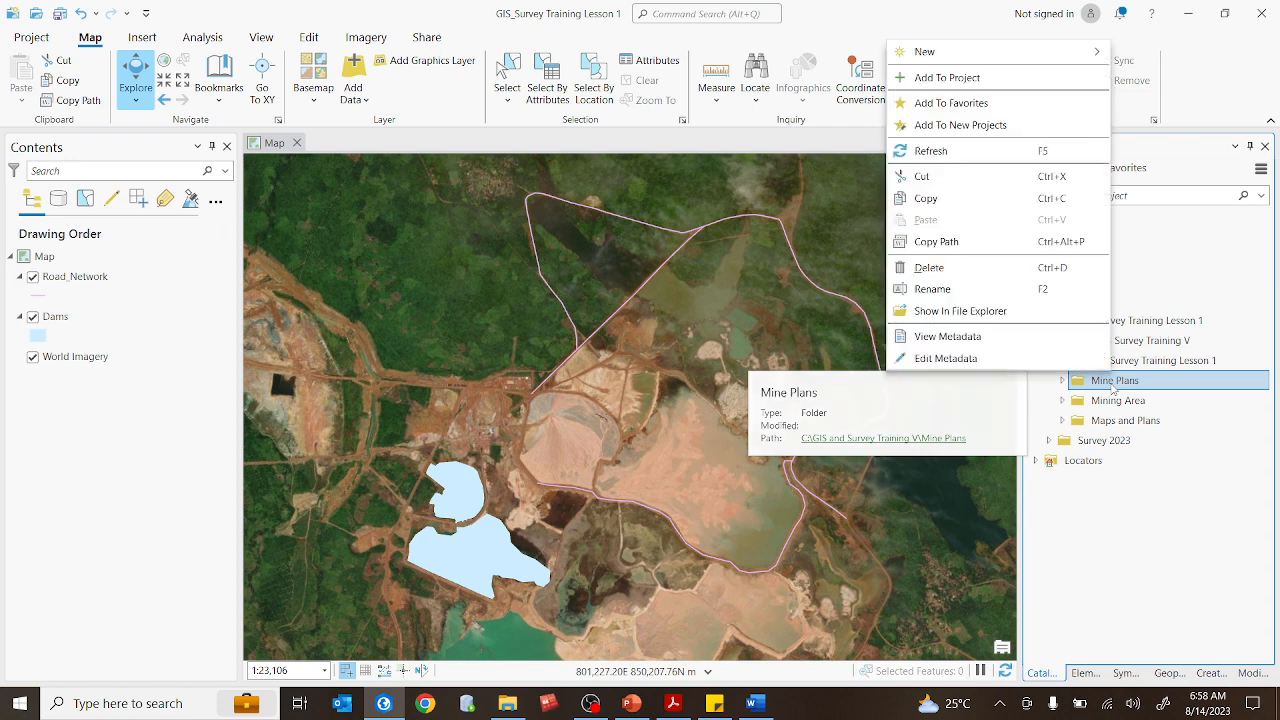
mouse_move(978, 54)
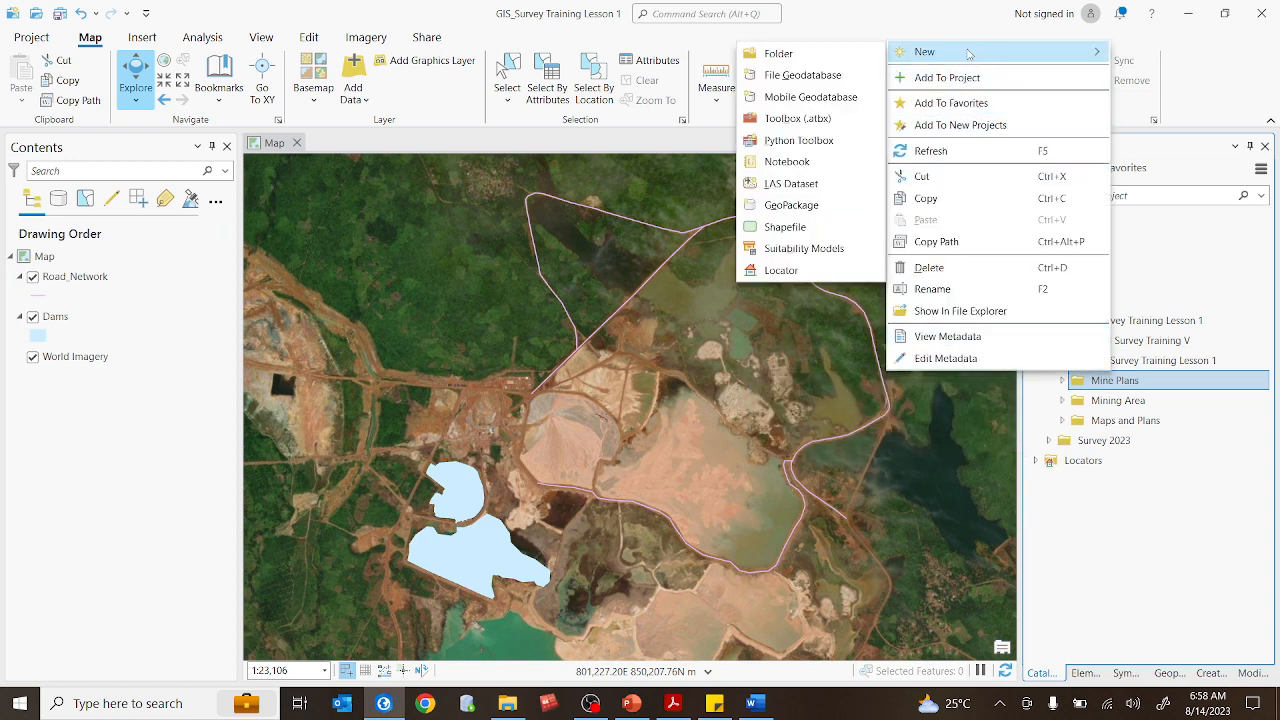
click(803, 53)
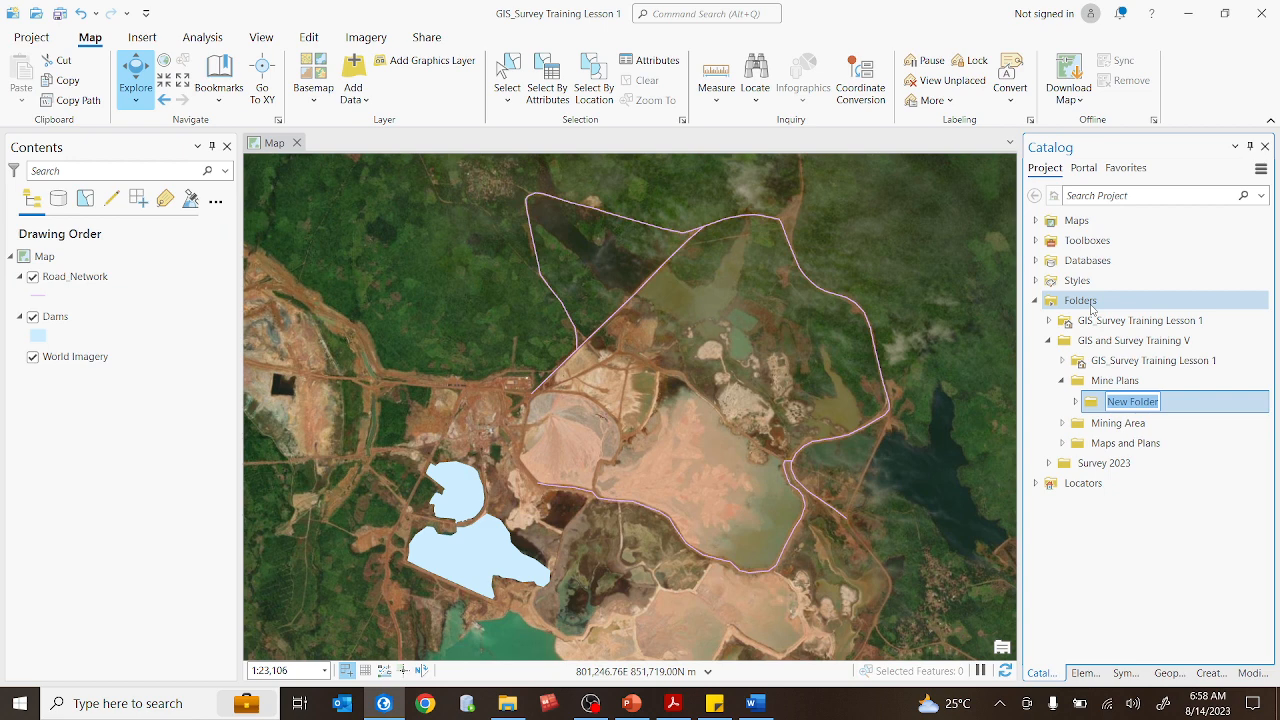
text(Area 1)
key(Return)
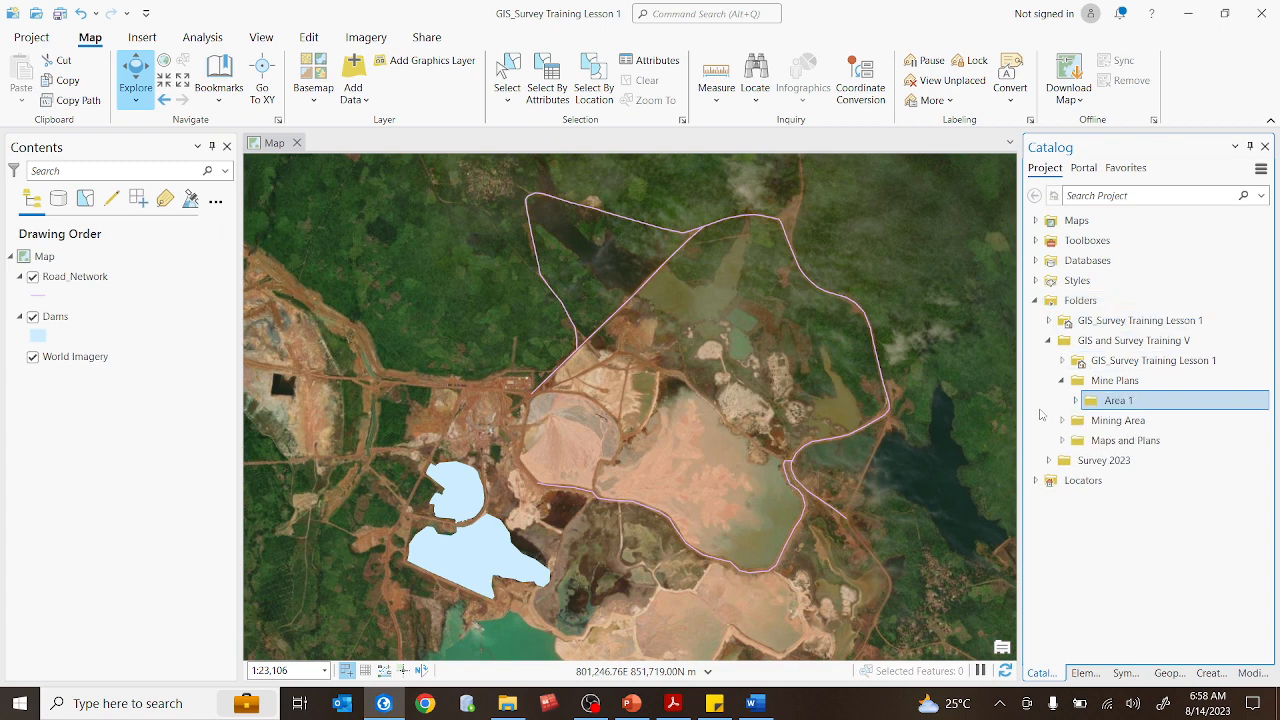
- Add a second subfolder named Area 2 to the Mine Plans folder
click(1114, 384)
right_click(1114, 386)
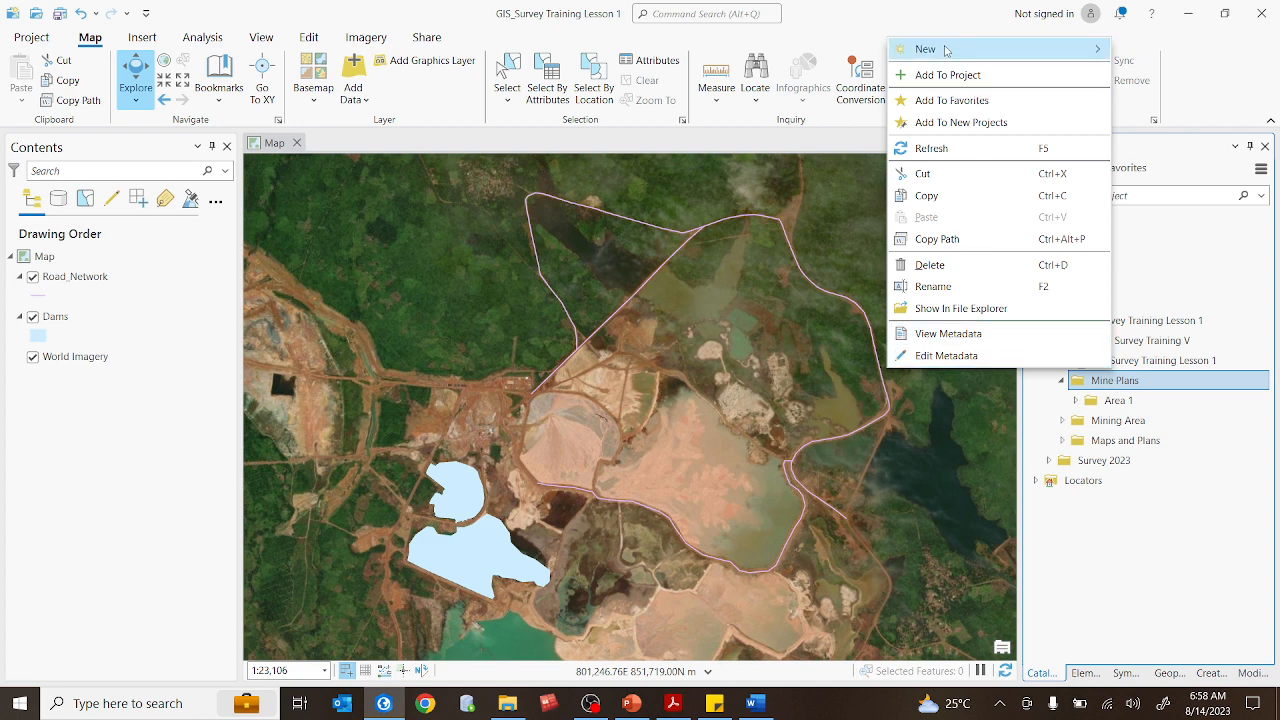
mouse_move(905, 50)
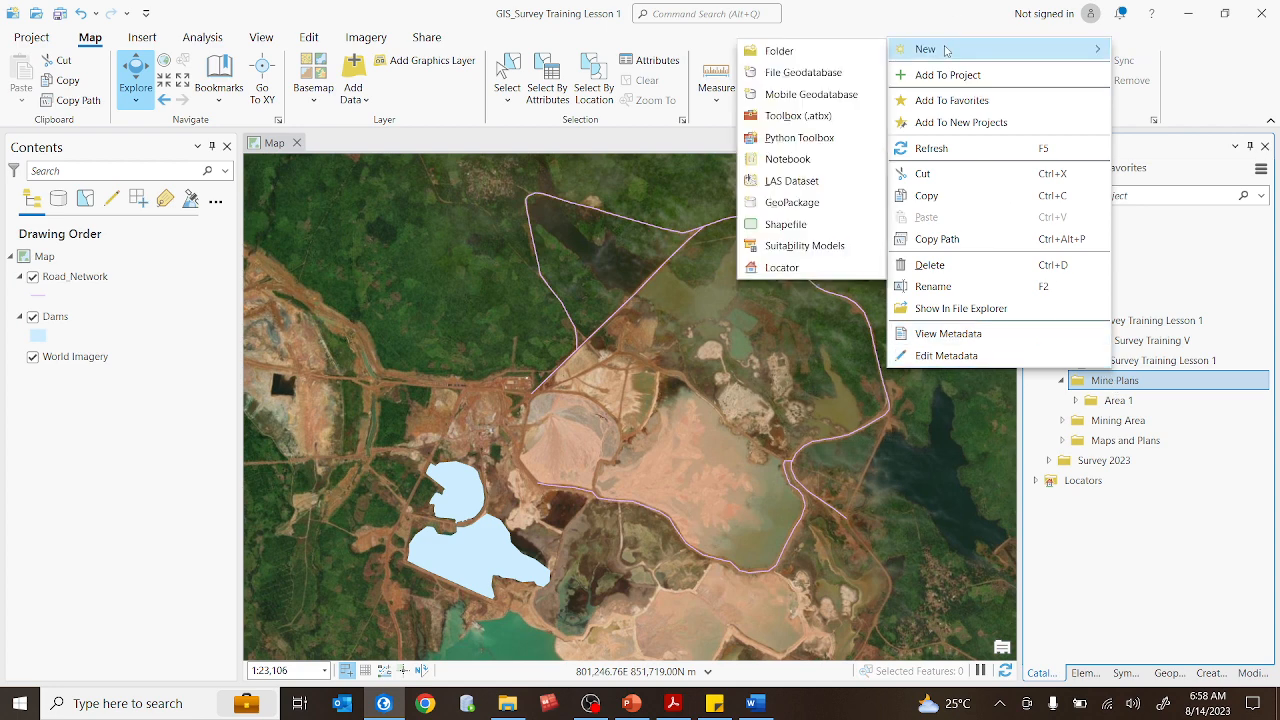
click(780, 51)
text(Area)
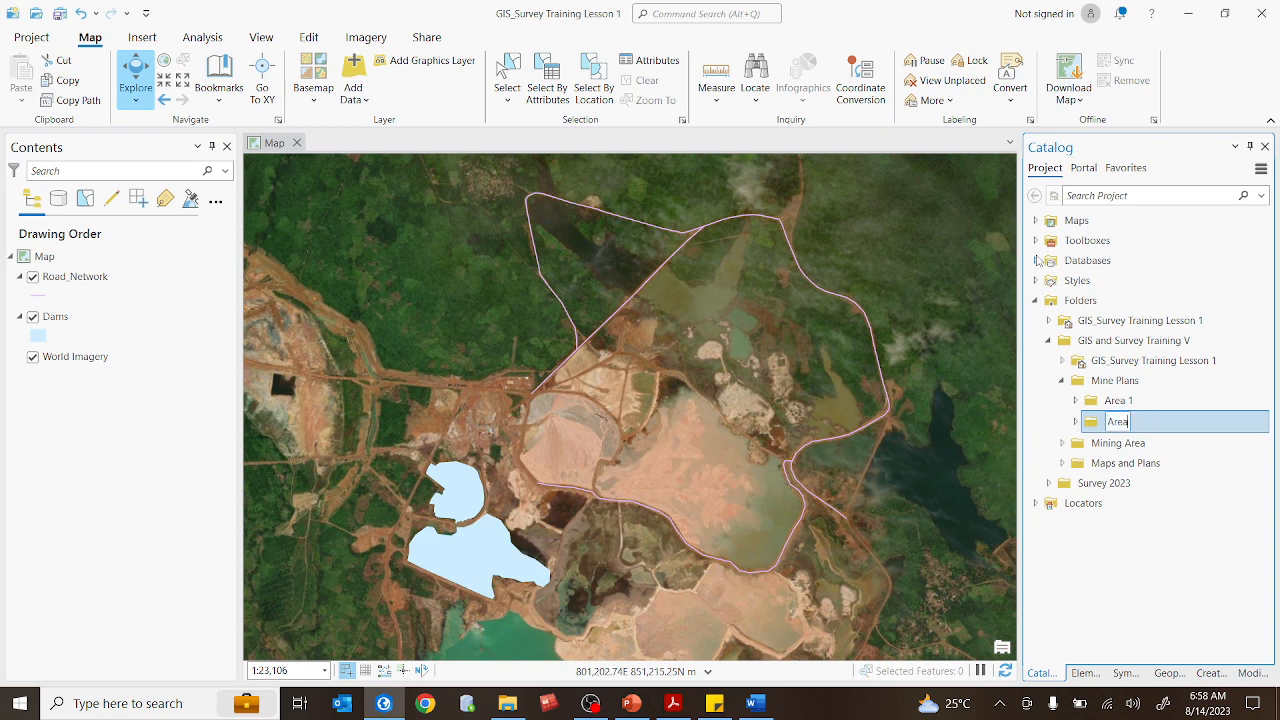
text( 2)
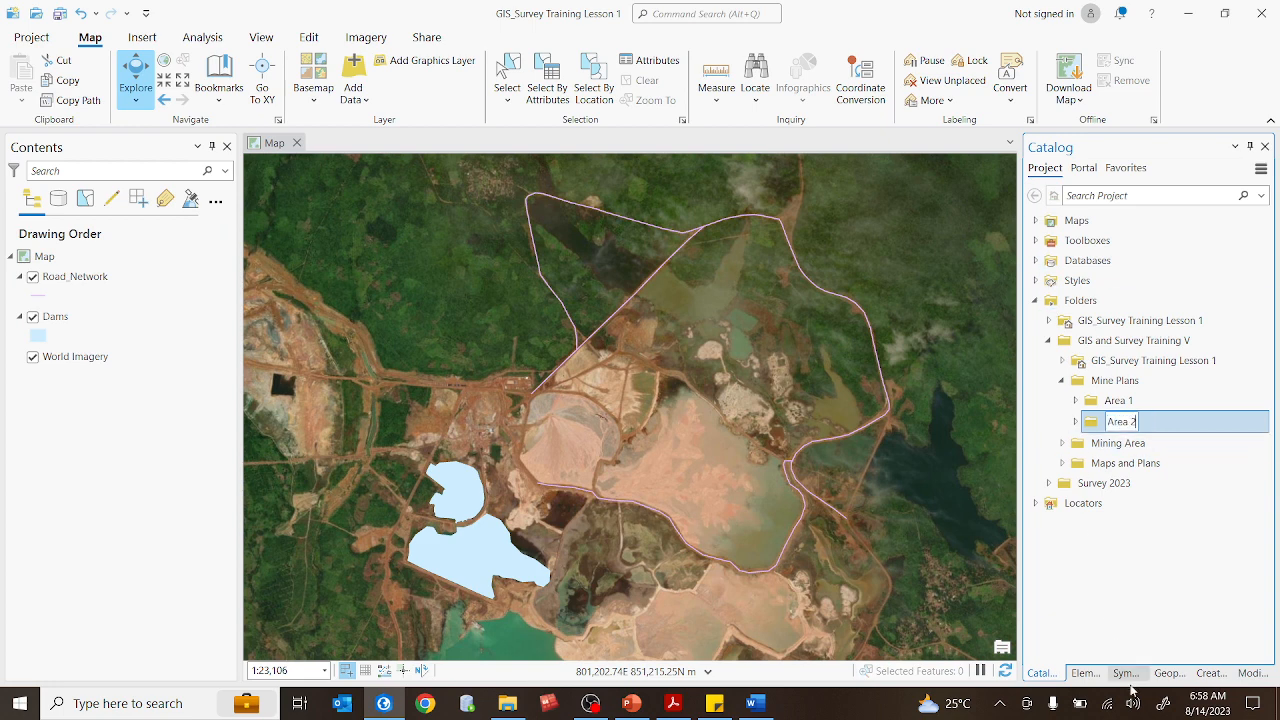
key(Return)
- Add a third subfolder named Area 3 to the Mine Plans folder
right_click(1115, 382)
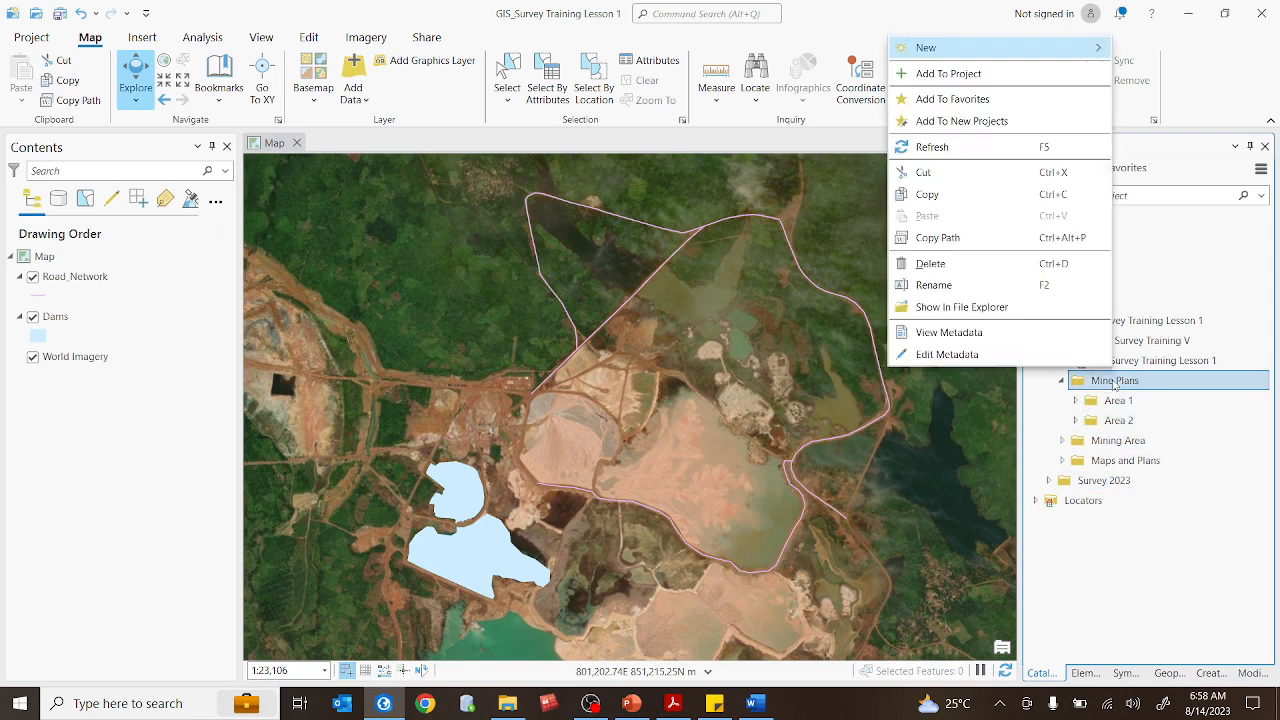
mouse_move(945, 47)
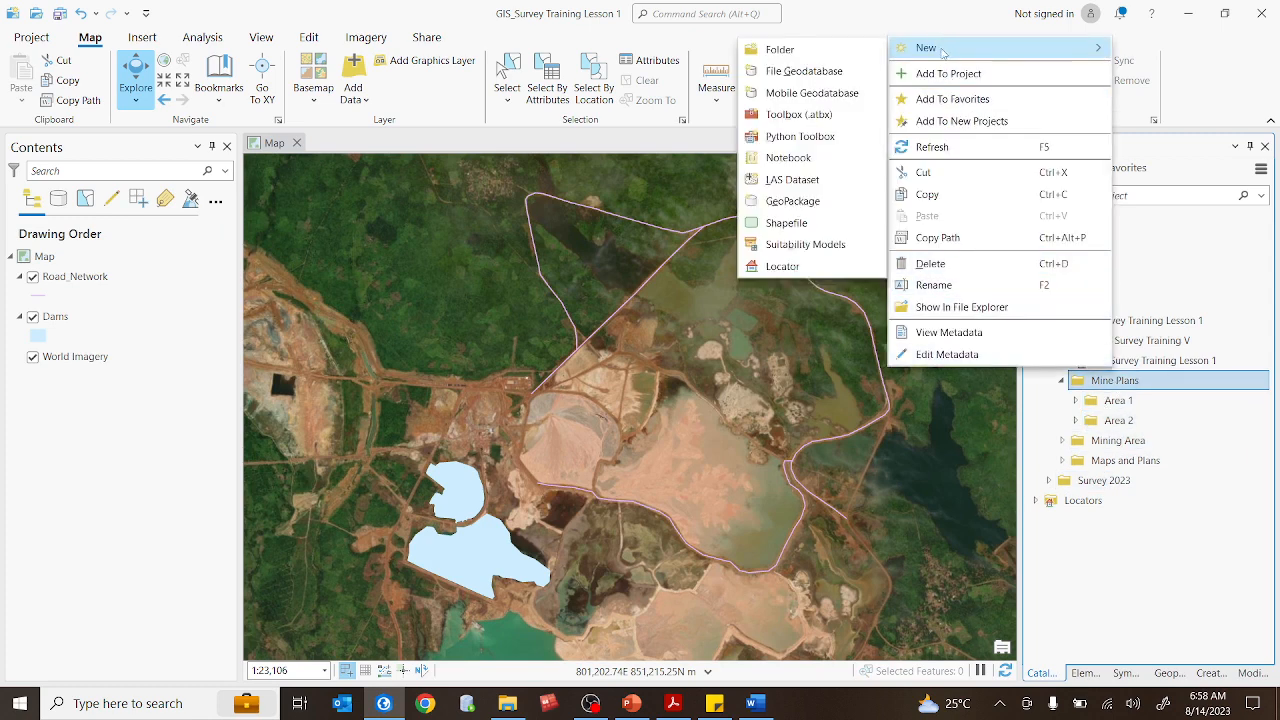
click(790, 47)
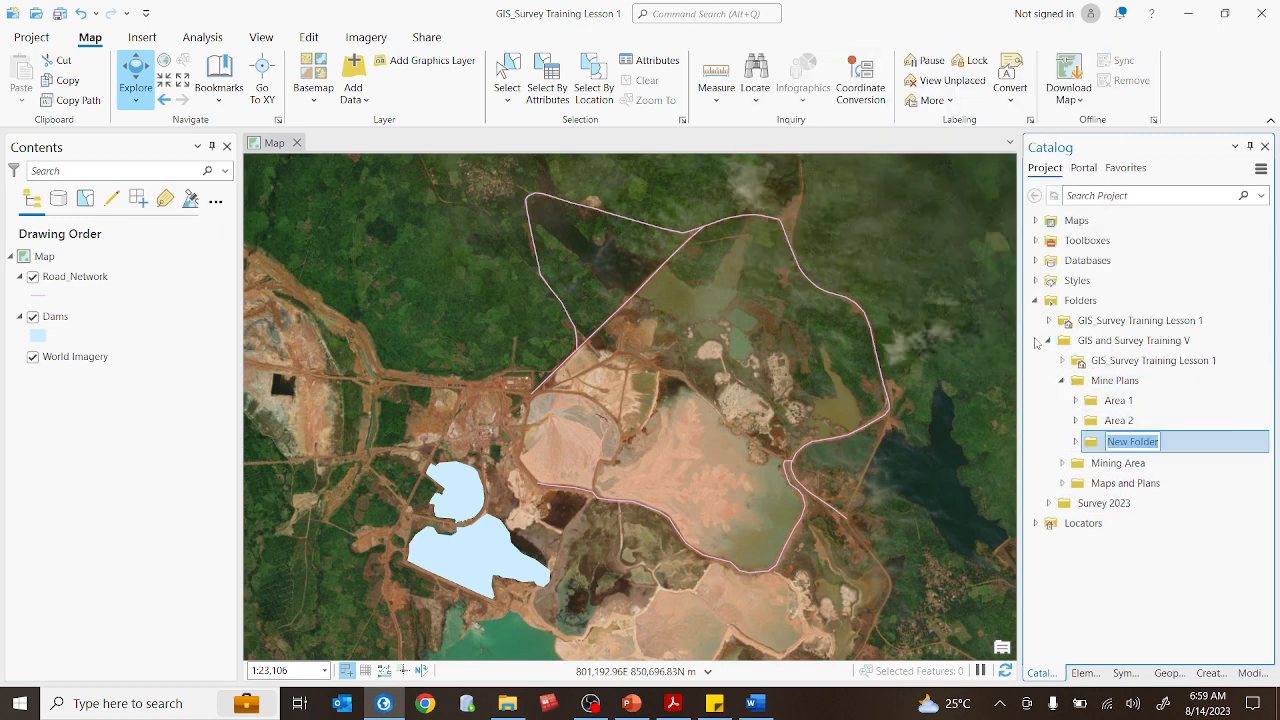
text(Area 3)
click(1131, 584)
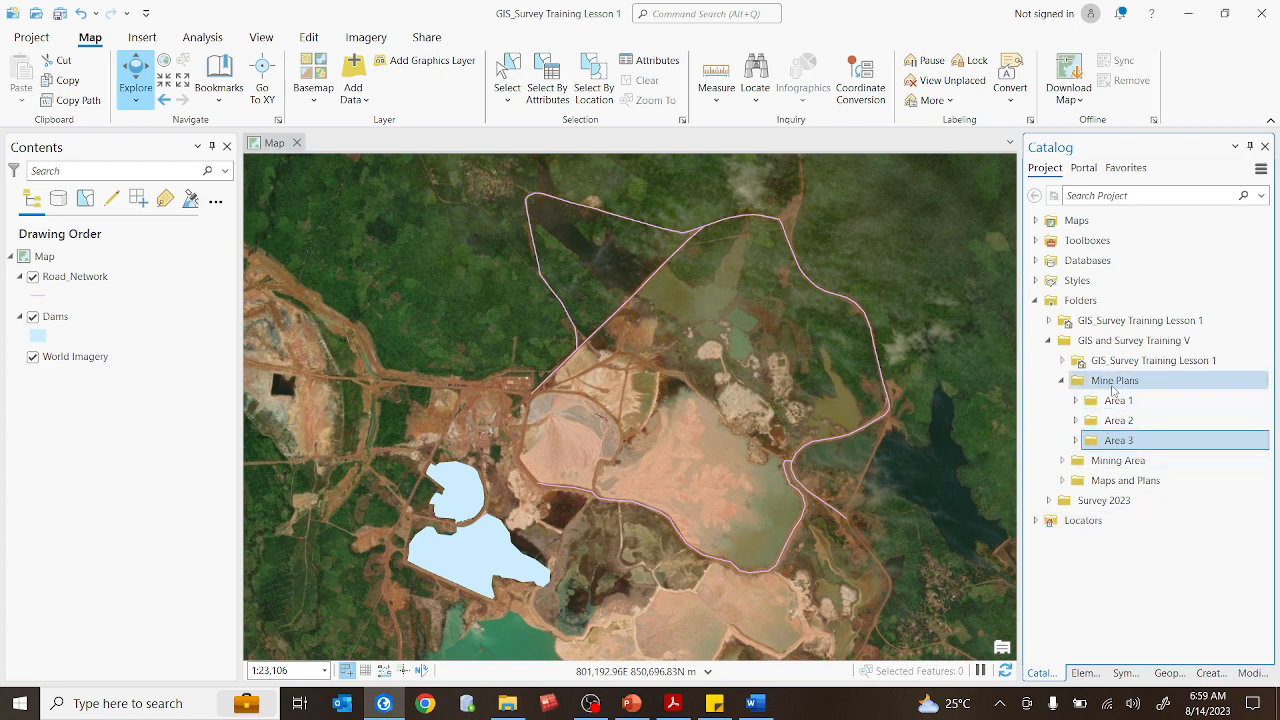
click(1134, 404)
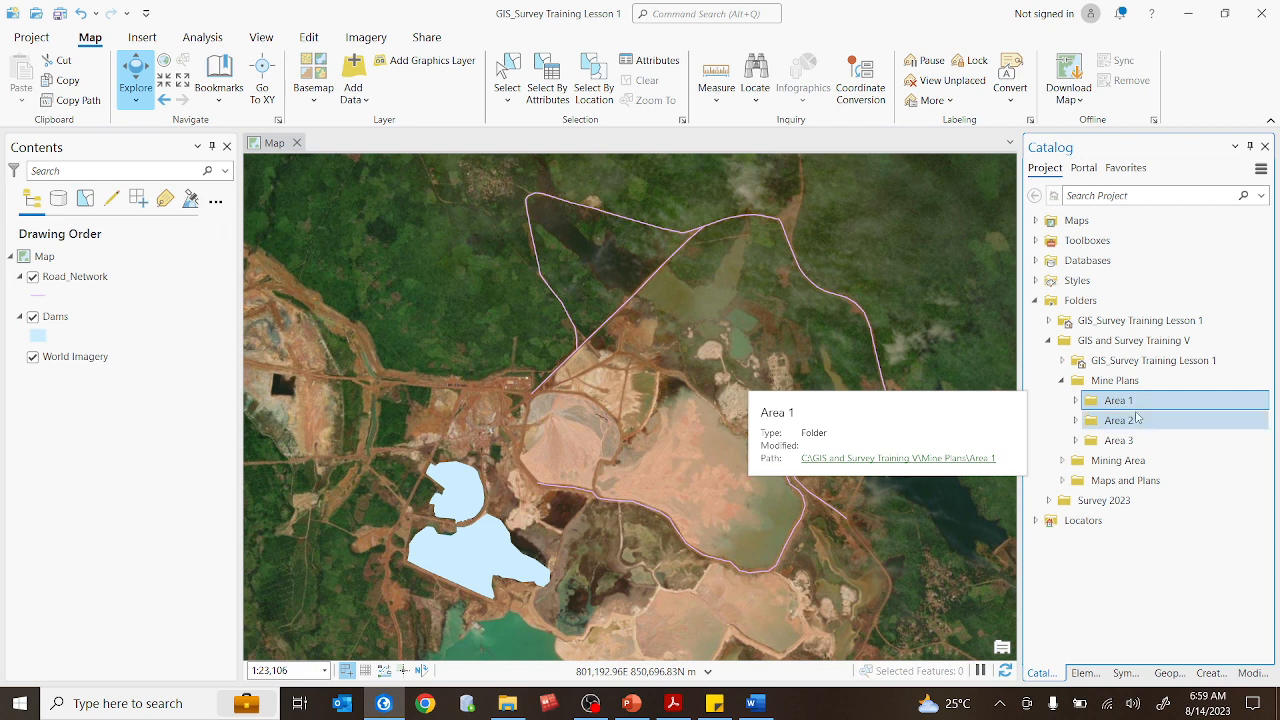
click(1139, 420)
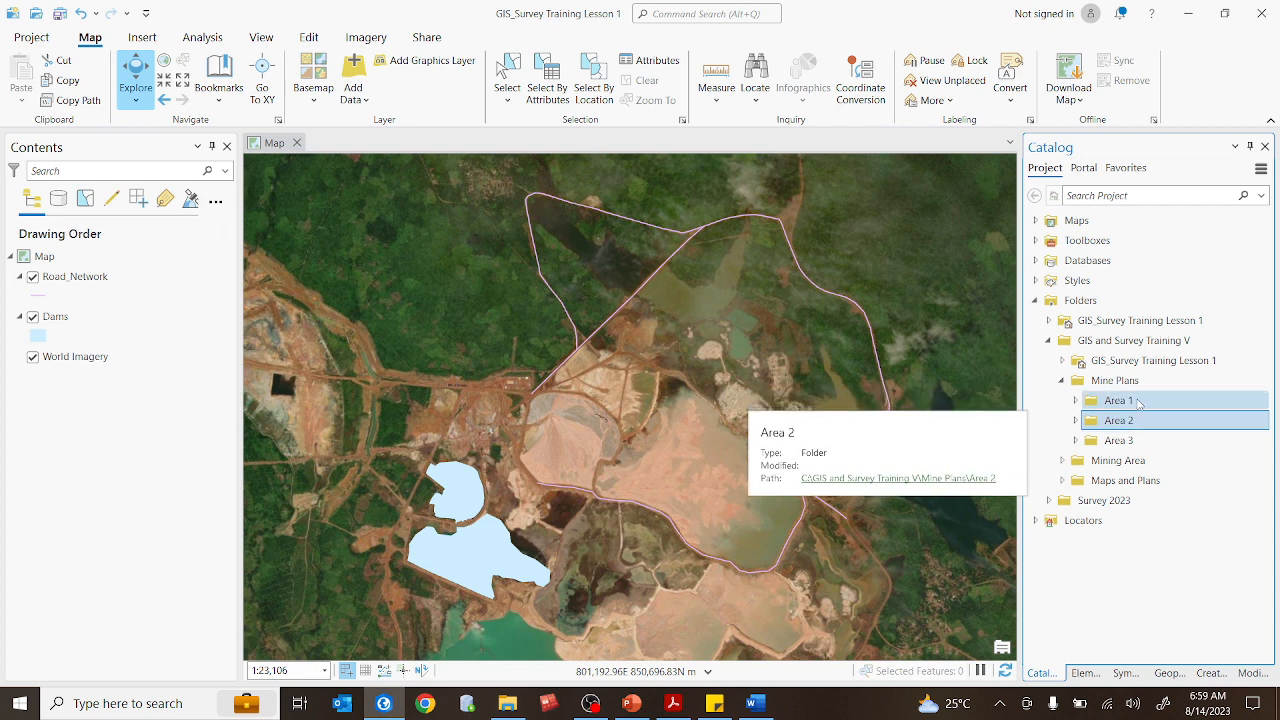
click(1138, 401)
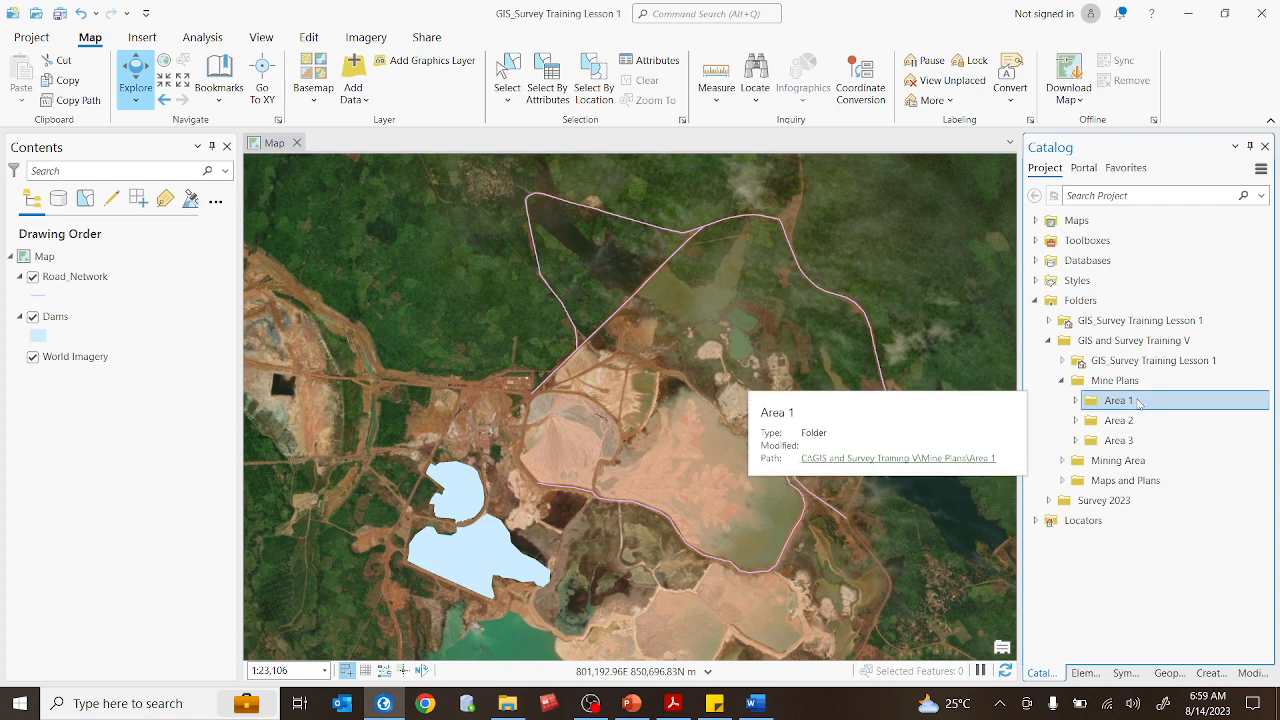
click(1133, 420)
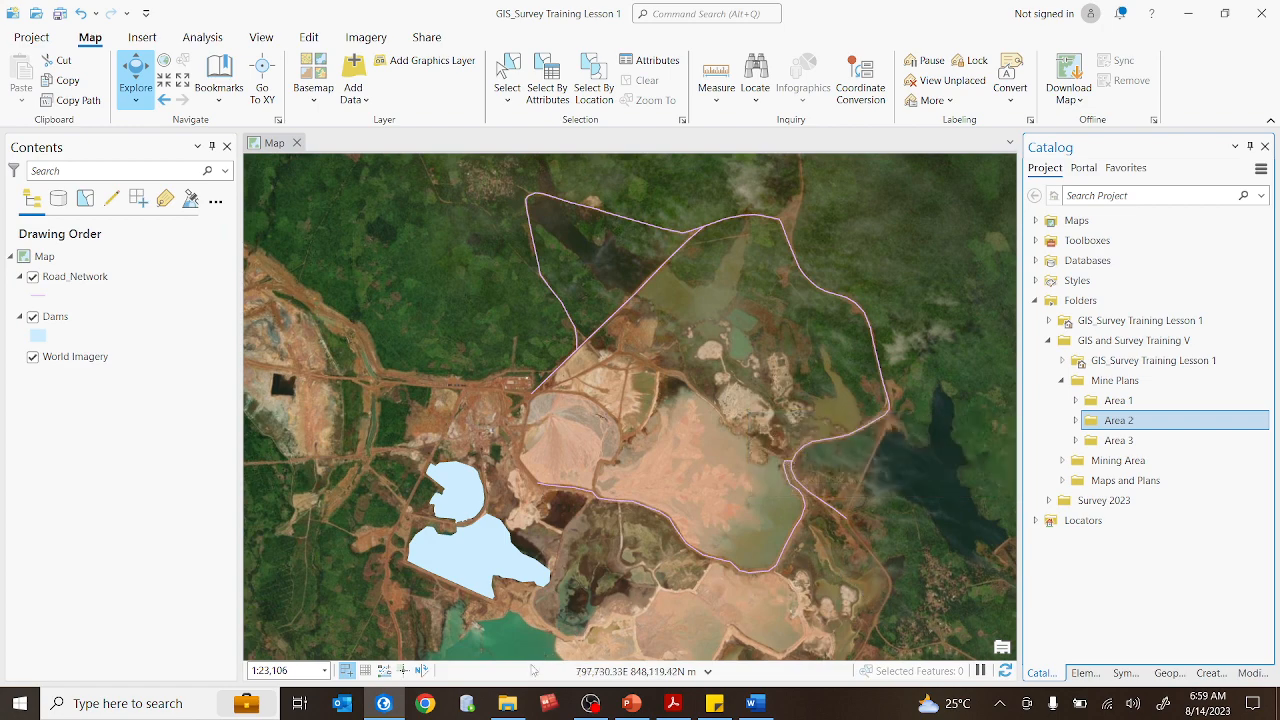
- Switch to File Explorer and check the Mine Plans subfolders inside GIS and Survey Training V on drive C, refreshing the listing
click(508, 705)
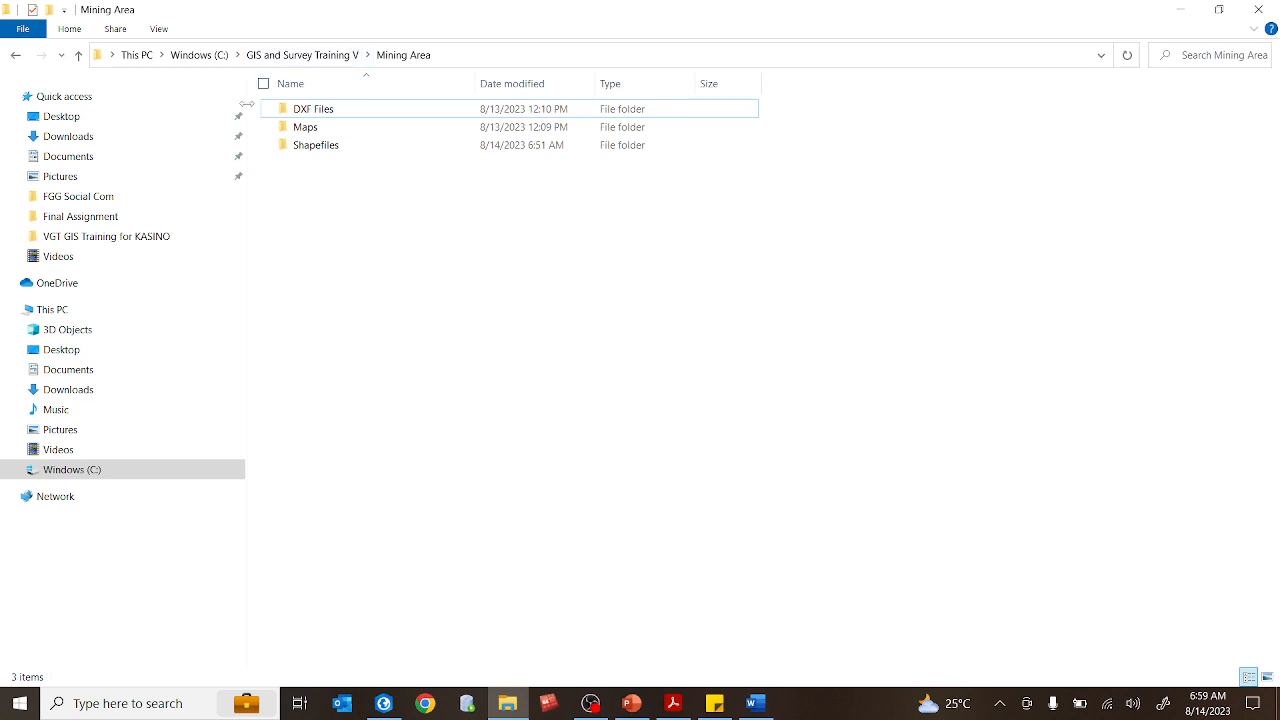
click(130, 470)
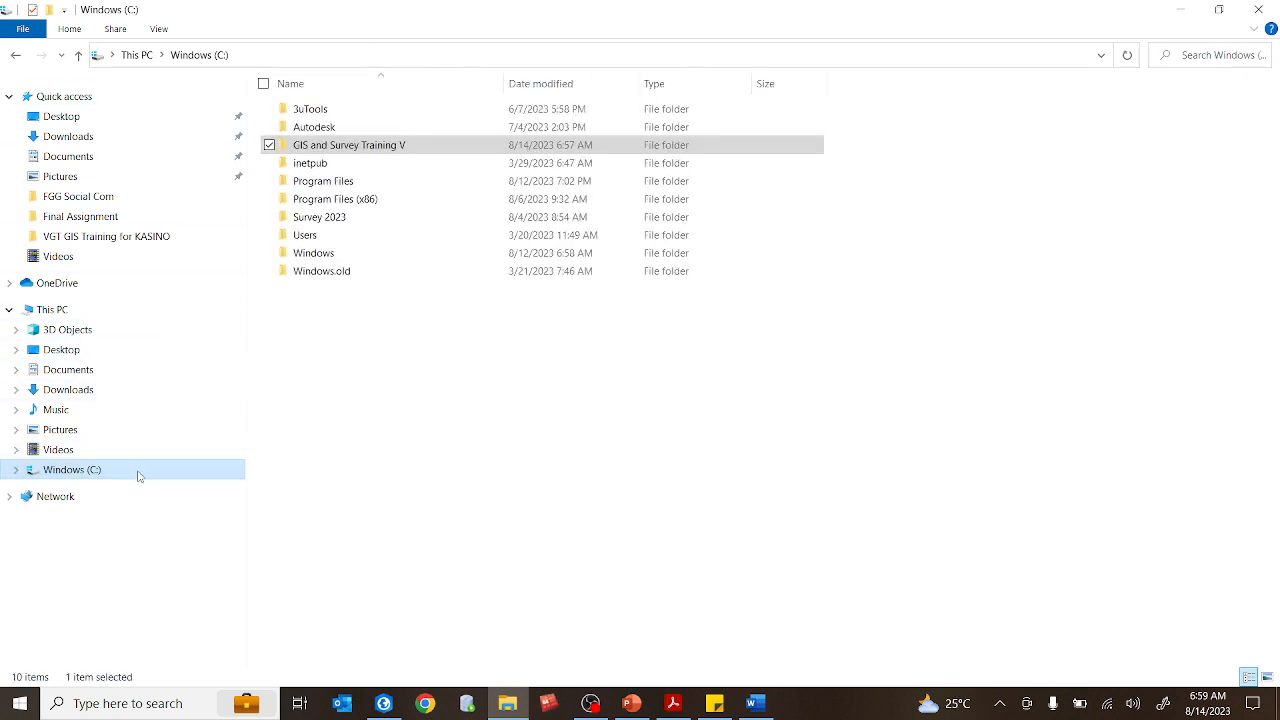
double_click(365, 148)
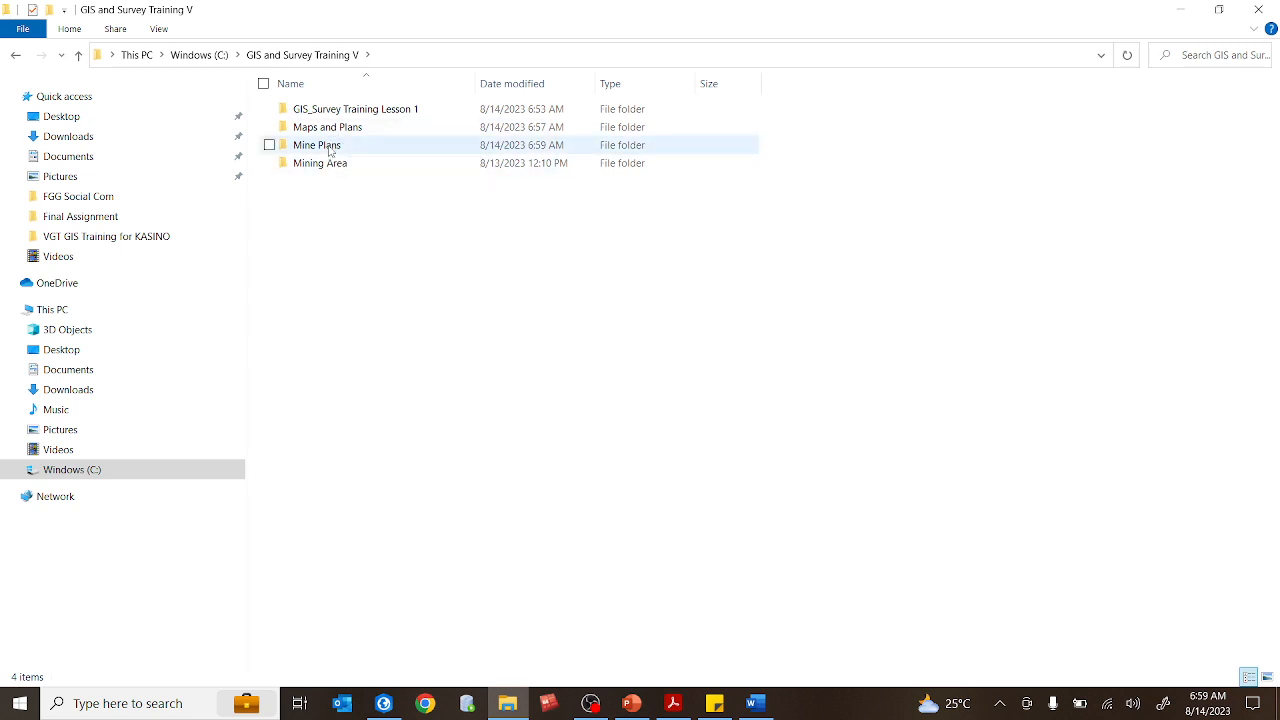
double_click(329, 149)
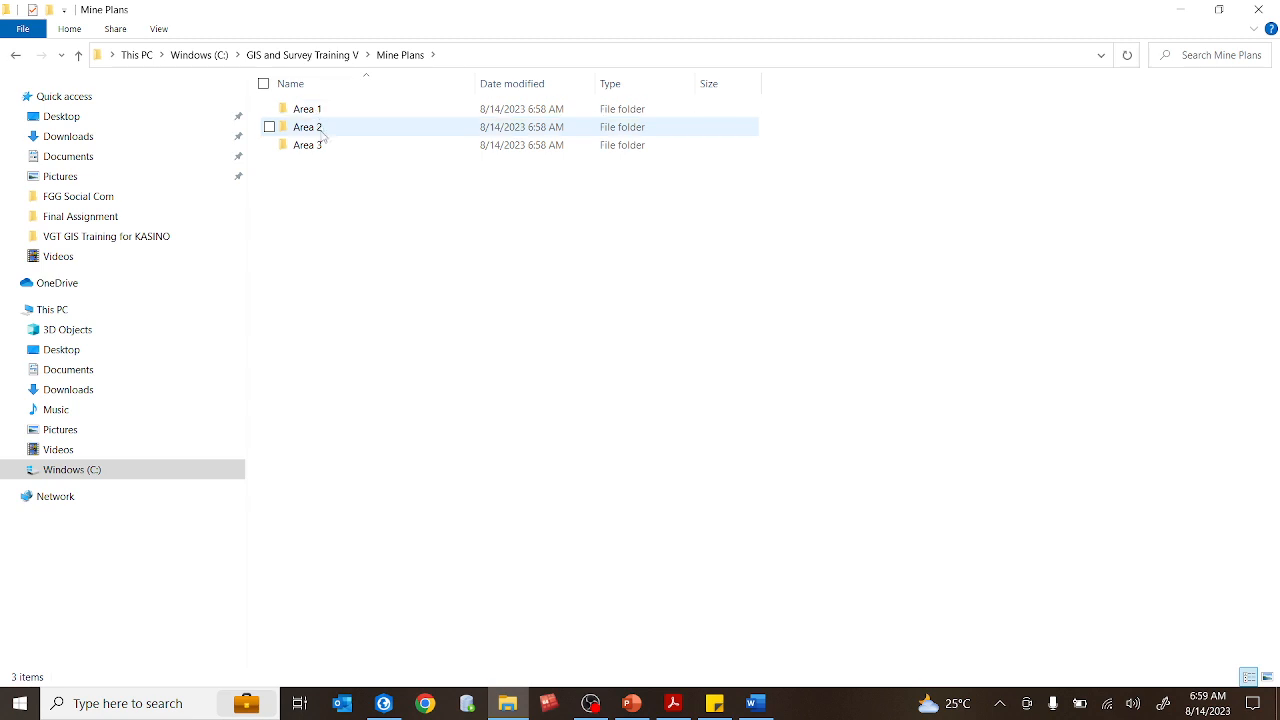
right_click(376, 248)
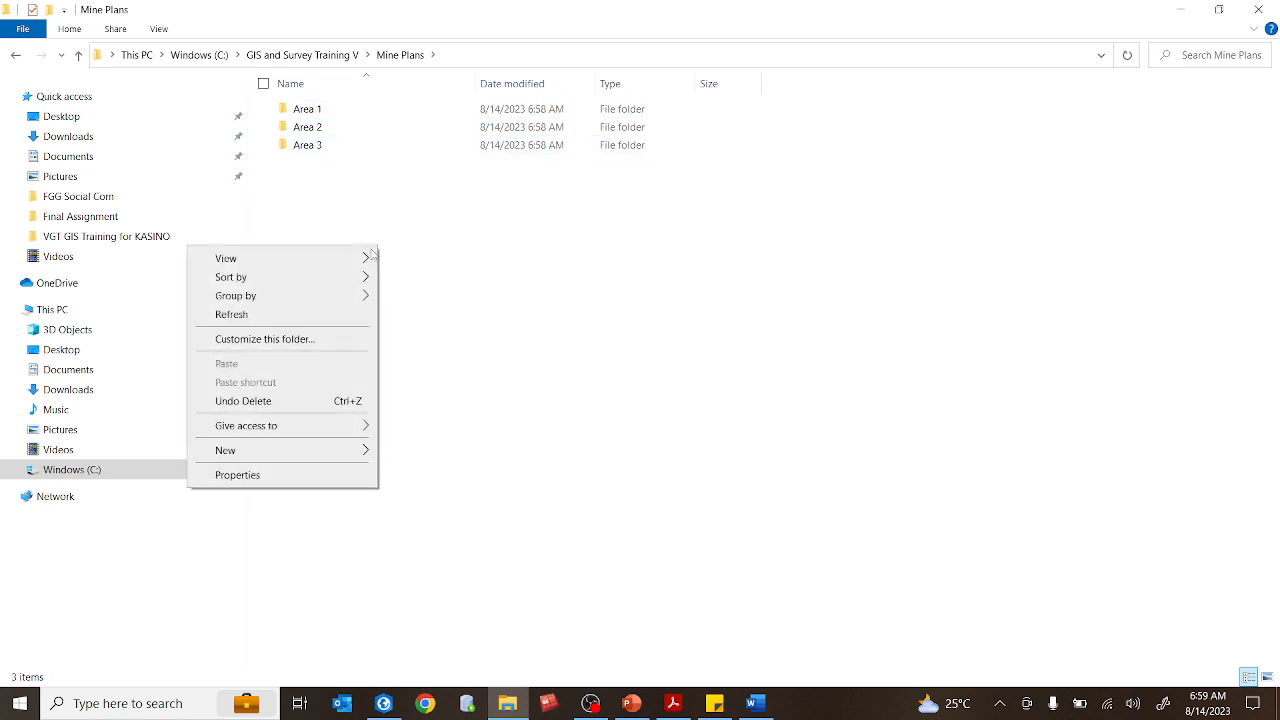
click(291, 314)
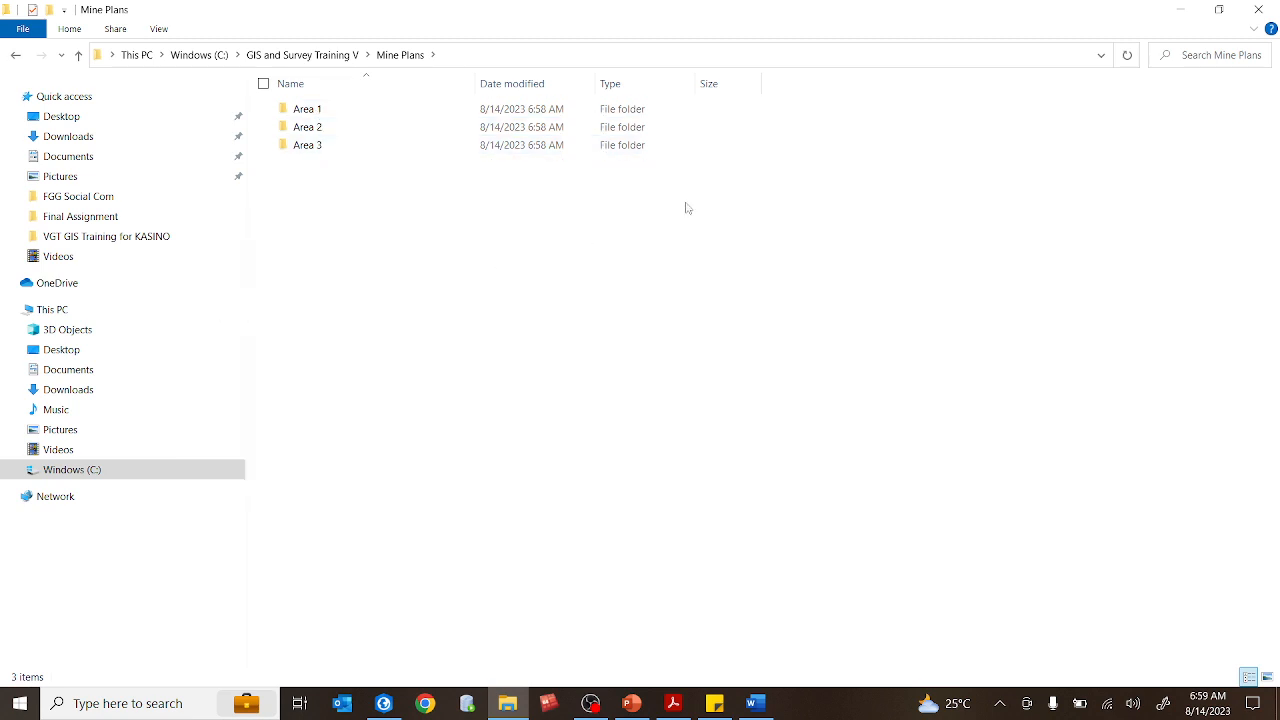
click(1181, 9)
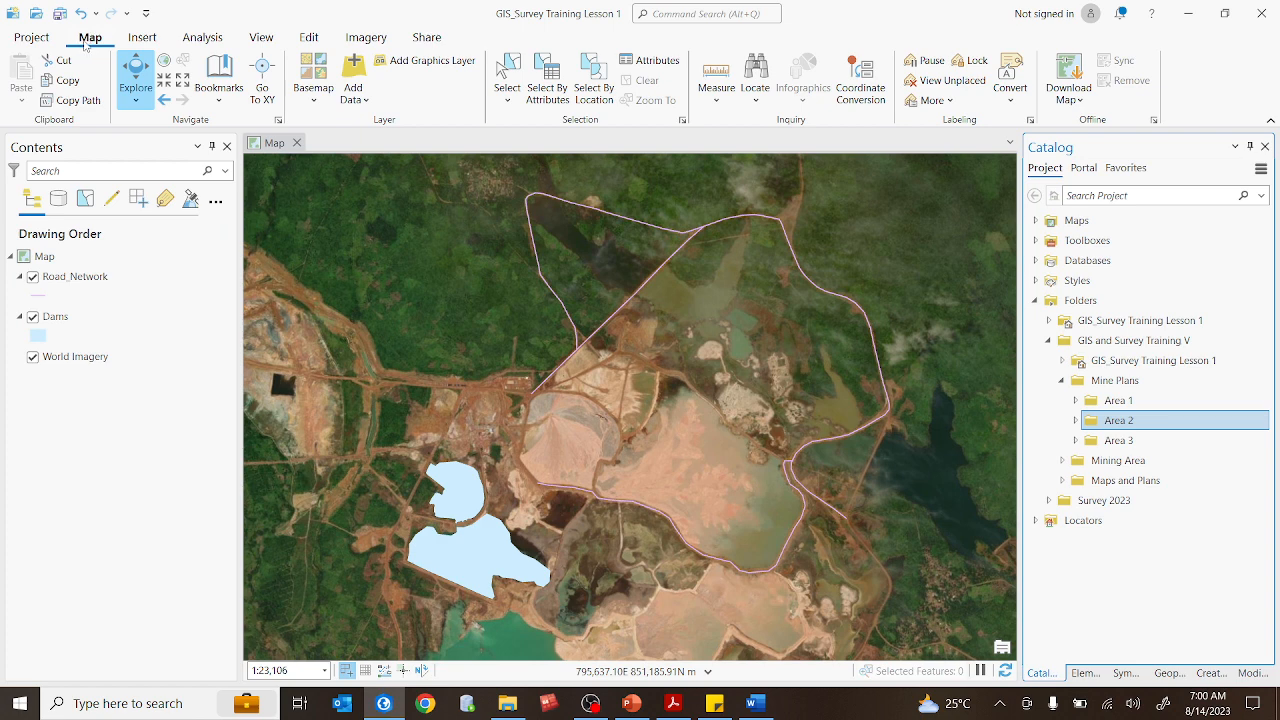
- Close the Element and Symbology panes docked with the Catalog
click(205, 40)
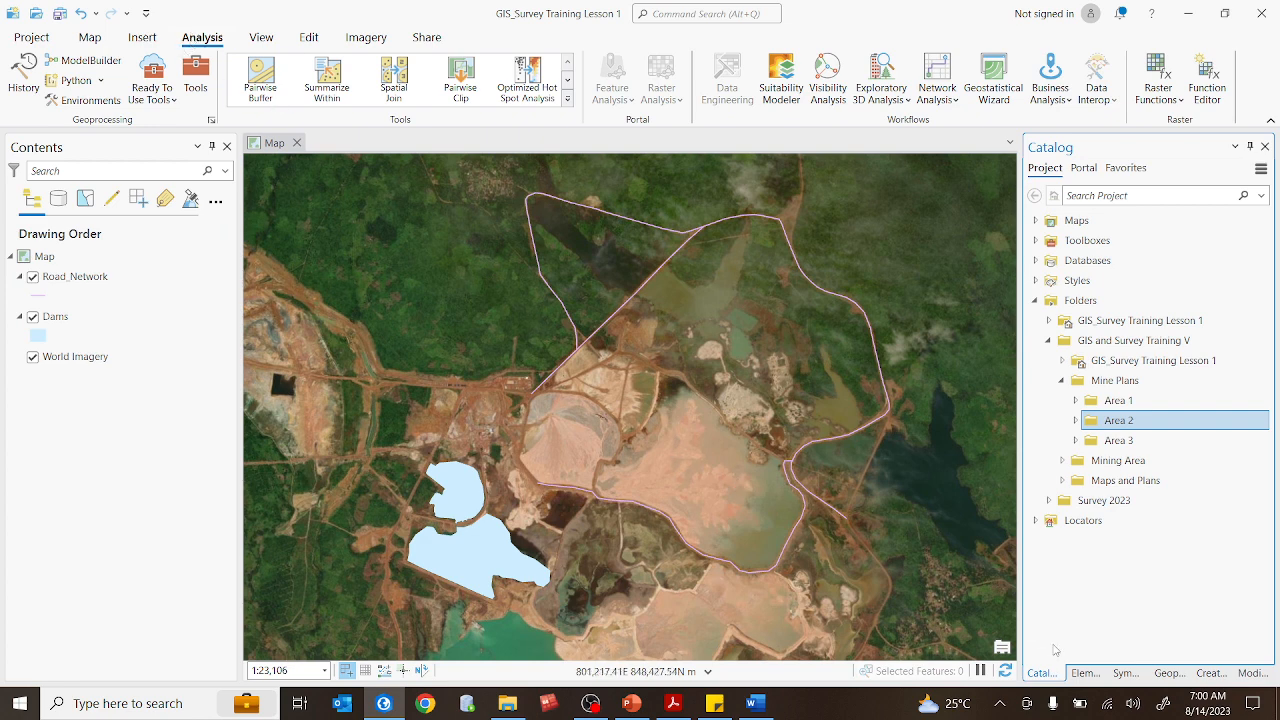
click(1085, 673)
right_click(1088, 675)
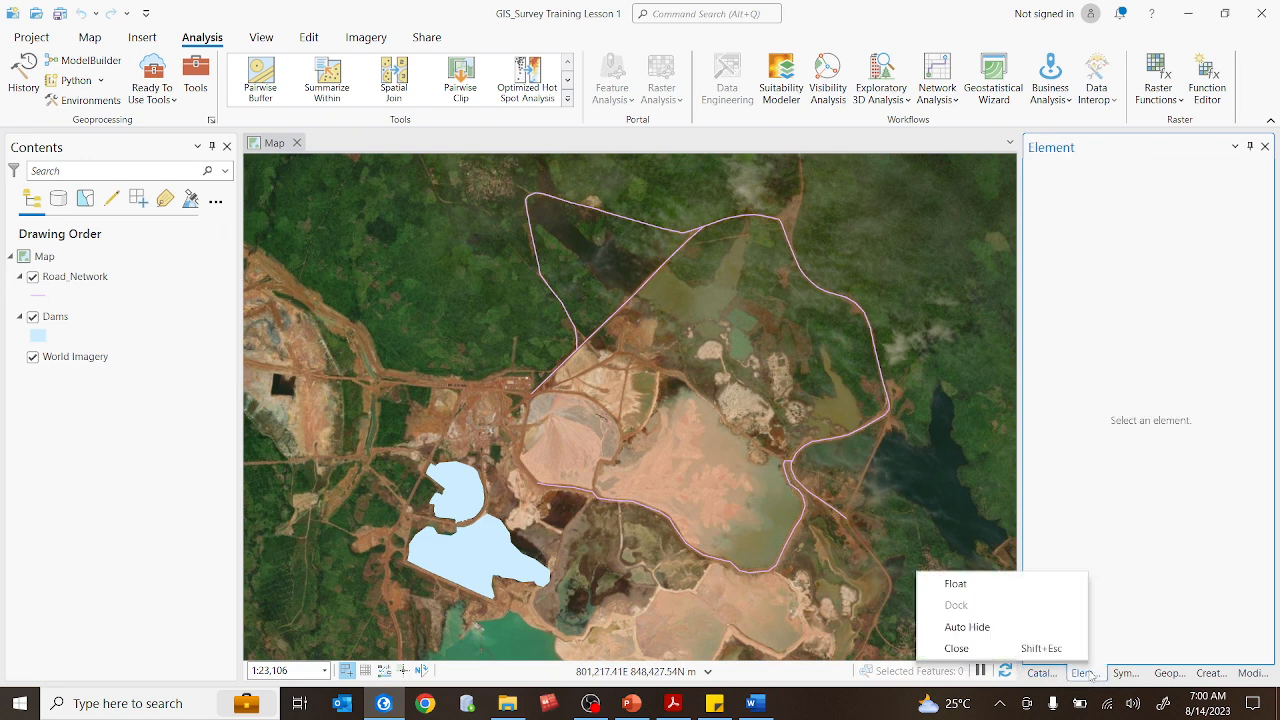
click(984, 652)
click(1085, 675)
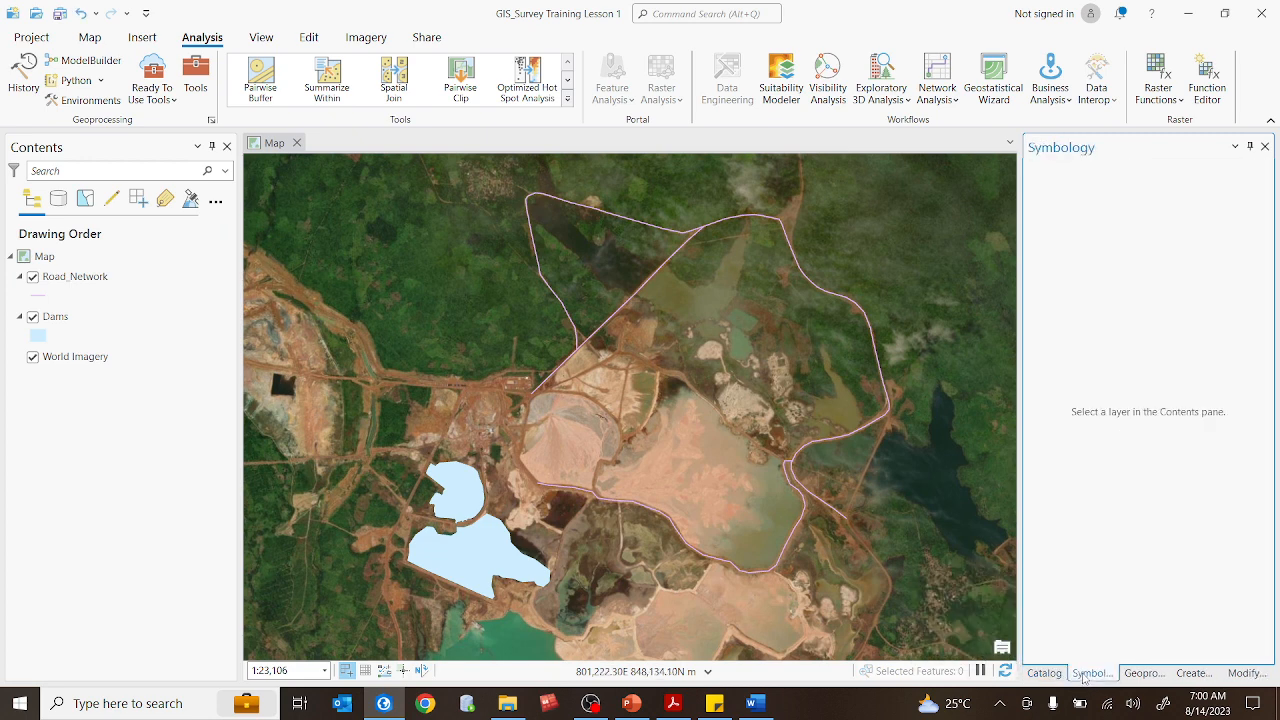
right_click(1085, 675)
click(1000, 650)
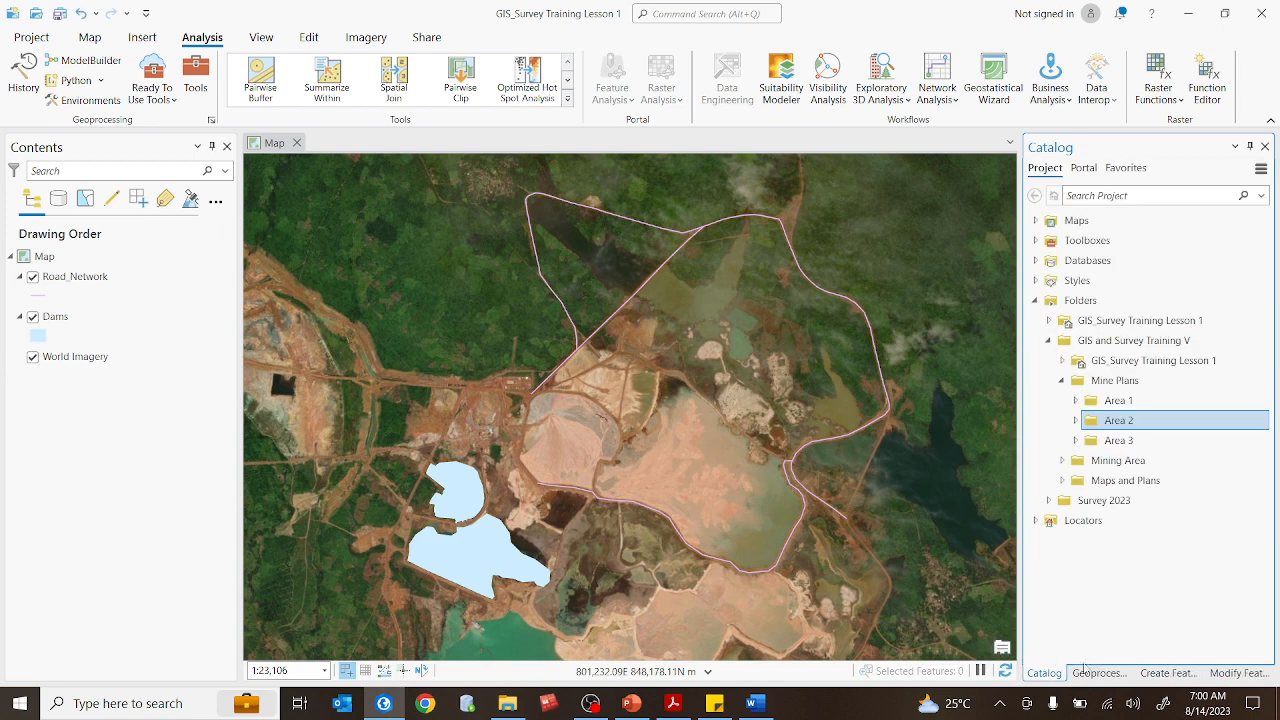
- Close the Geoprocessing, Create Features and Modify Features panes so that only the Catalog stays docked
right_click(1089, 675)
click(1040, 650)
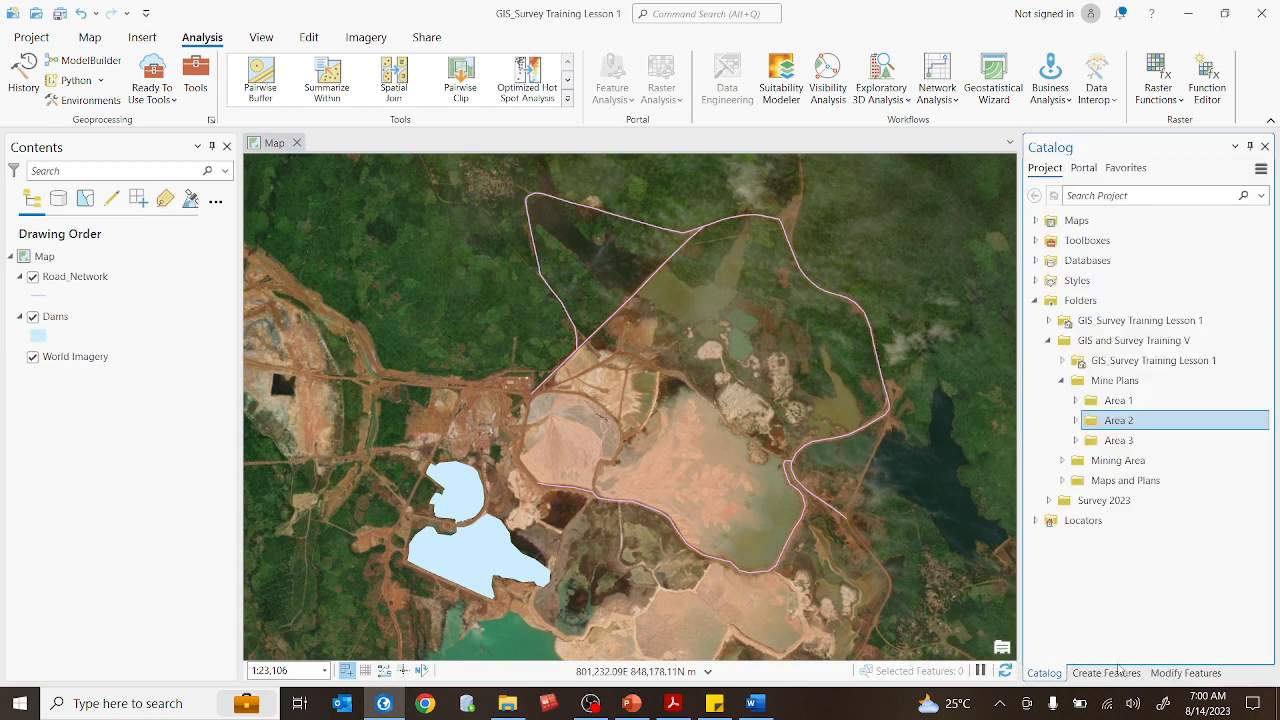
right_click(1110, 675)
click(1080, 648)
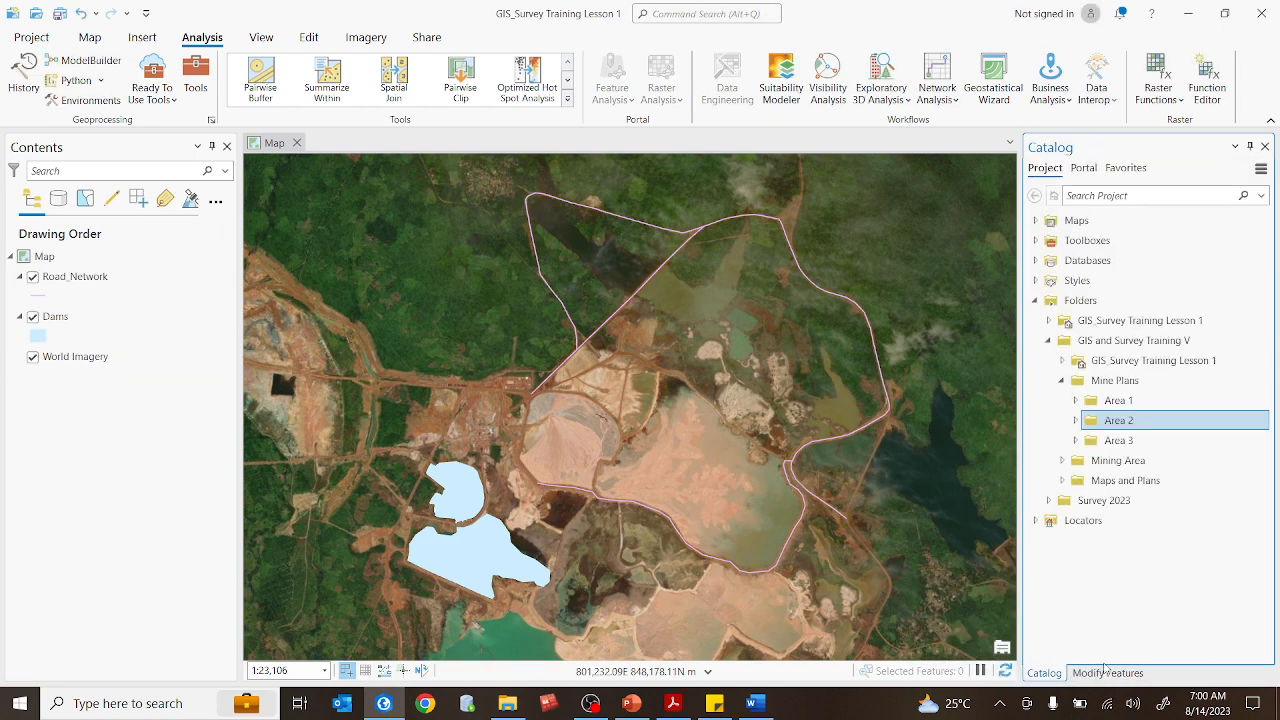
right_click(1098, 675)
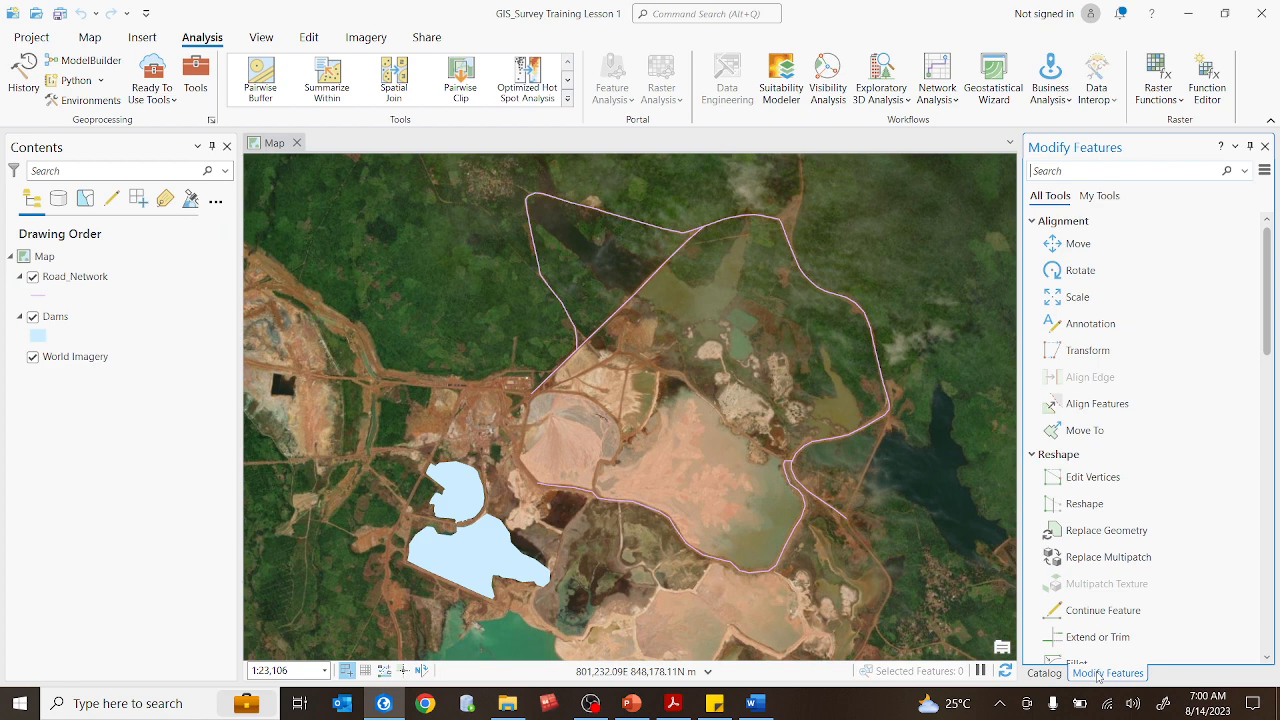
click(1040, 651)
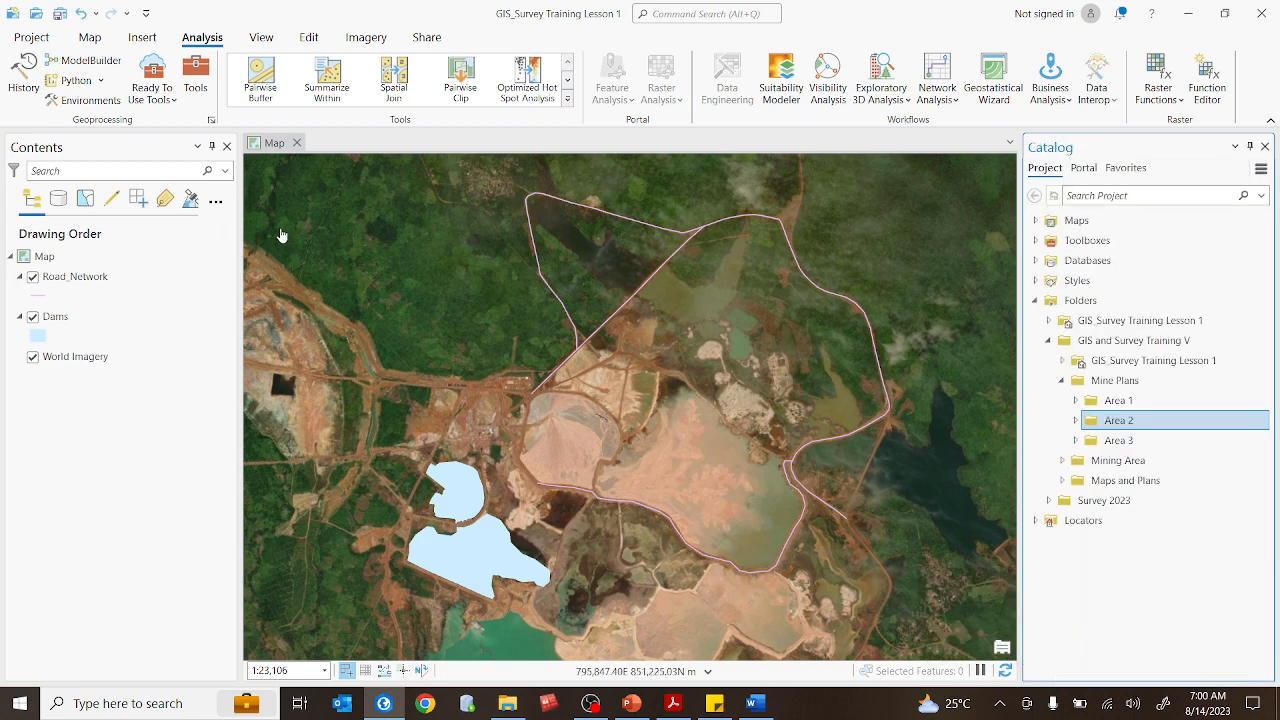
- Open the Geoprocessing pane and compare its favorite tools with the full list of toolboxes
click(196, 75)
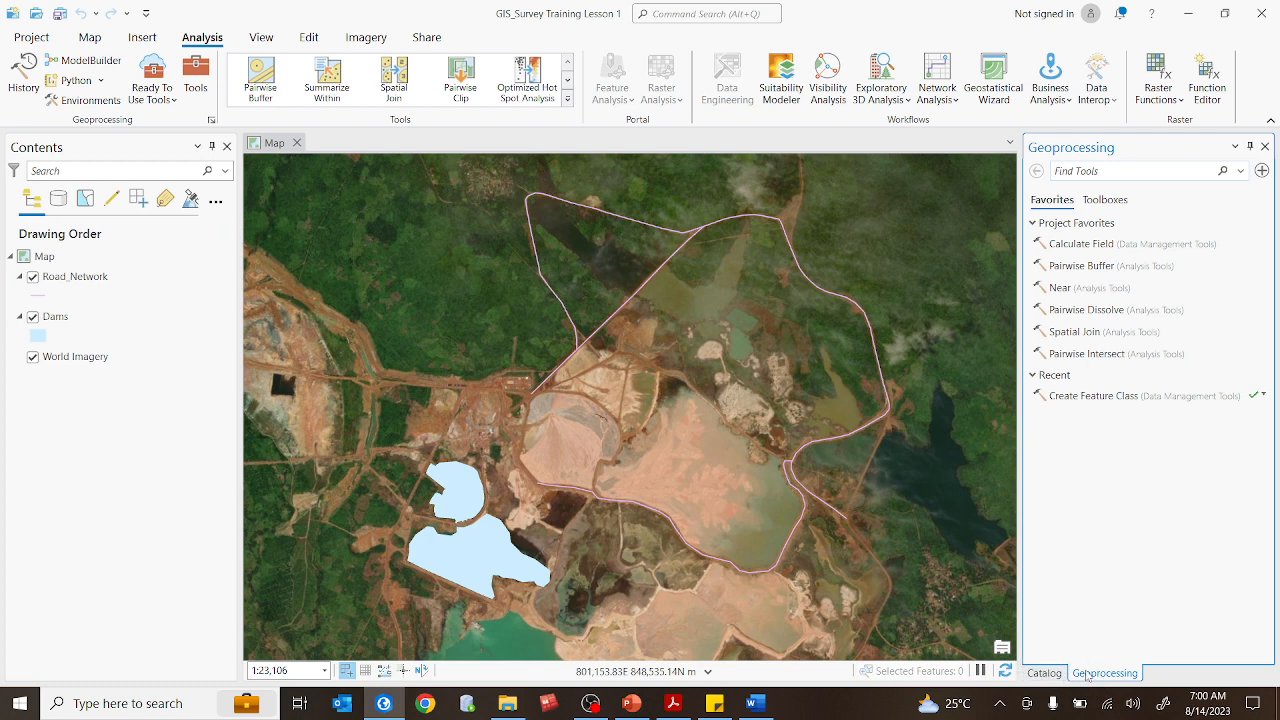
click(1046, 676)
click(1081, 675)
click(1106, 202)
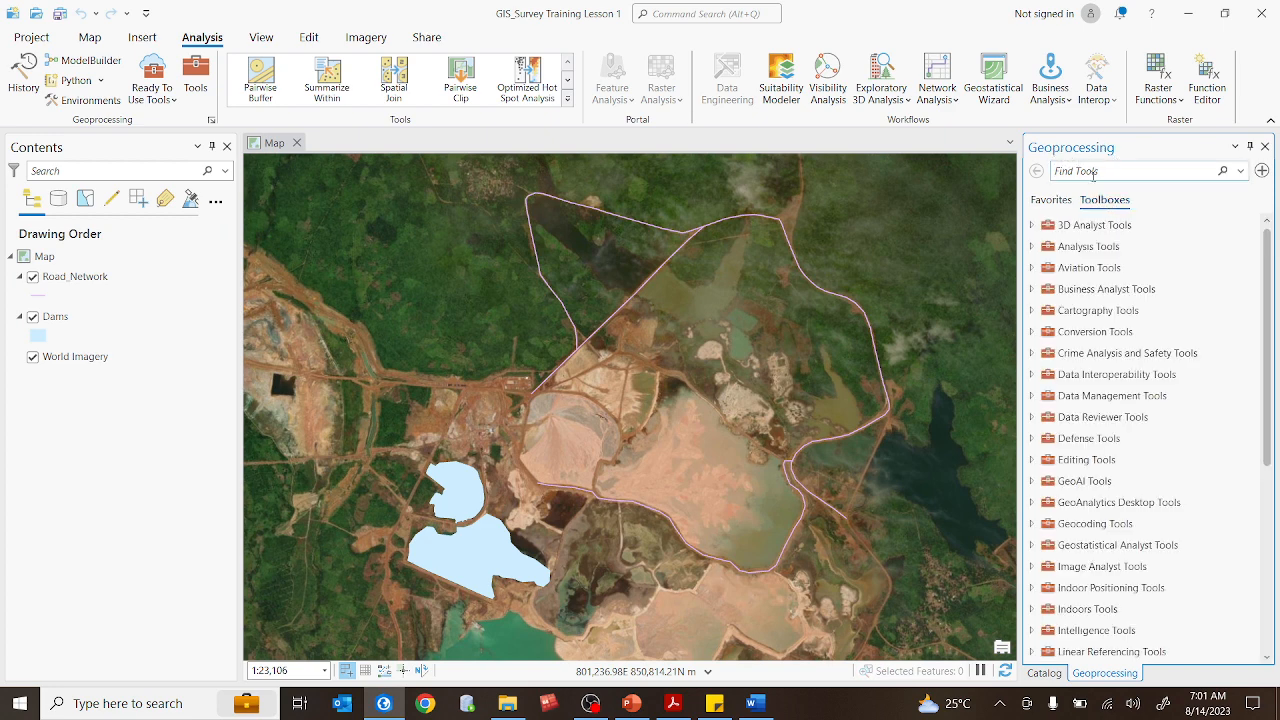
click(1046, 201)
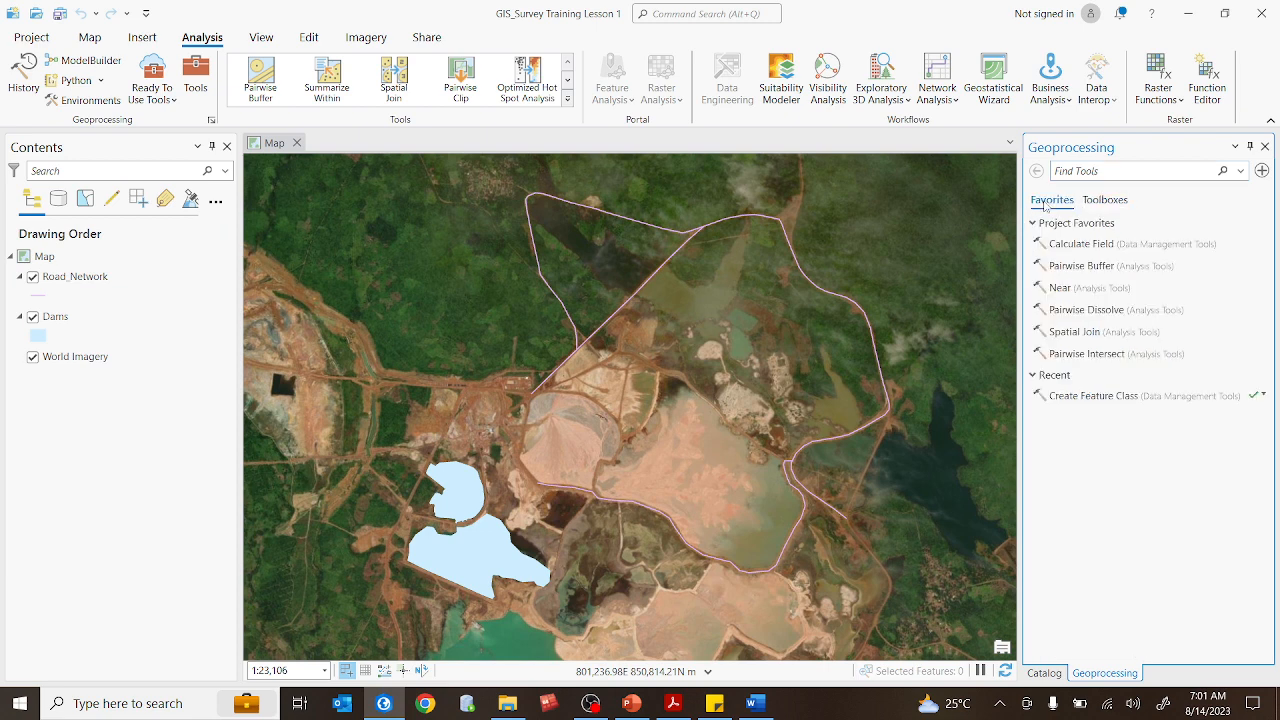
click(1105, 202)
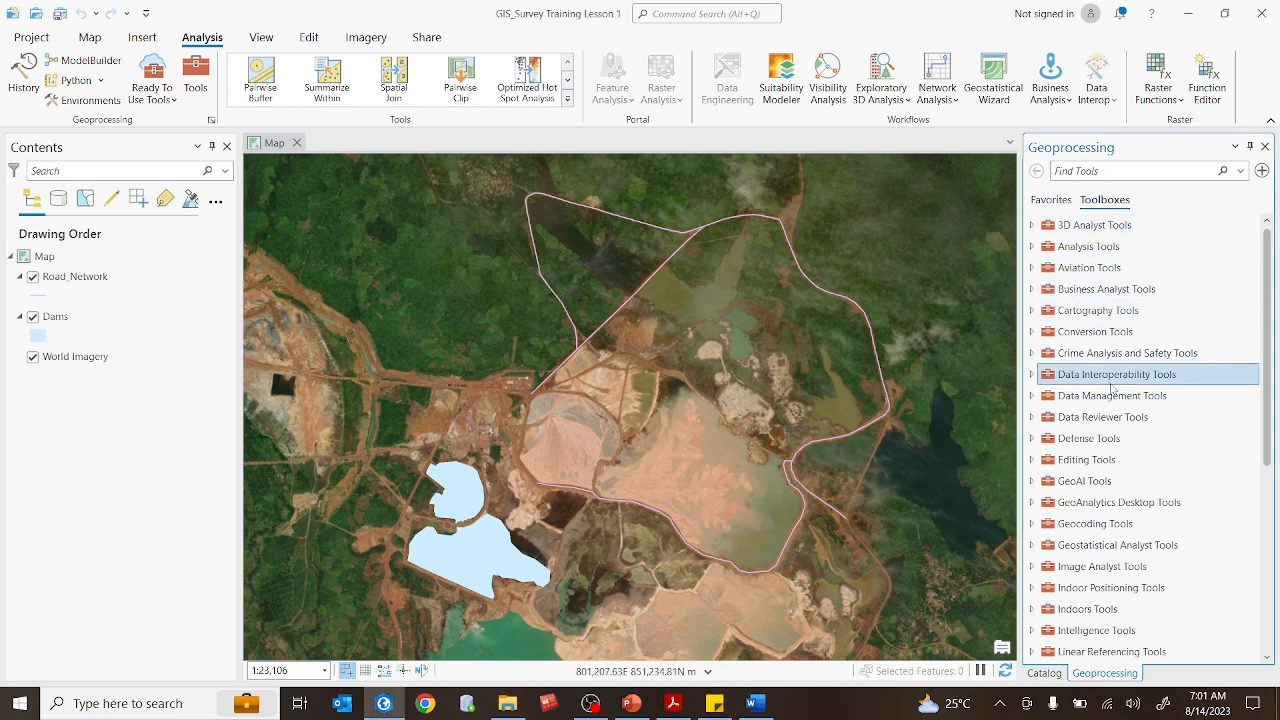
scroll(1112, 360, down, 2)
scroll(1117, 403, up, 2)
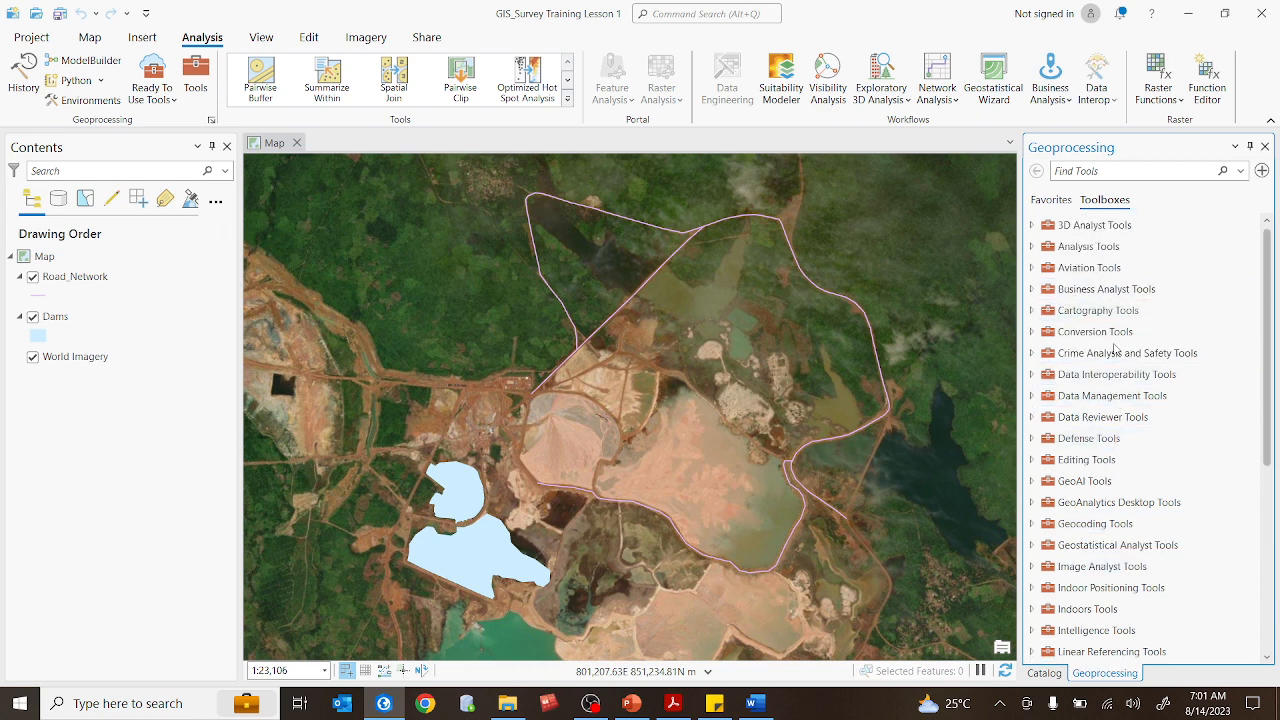
click(1137, 374)
- Examine the 3D Analyst Tools toolbox, including the Area and Volume tools such as Cut Fill and Surface Volume, and collapse it
click(1032, 225)
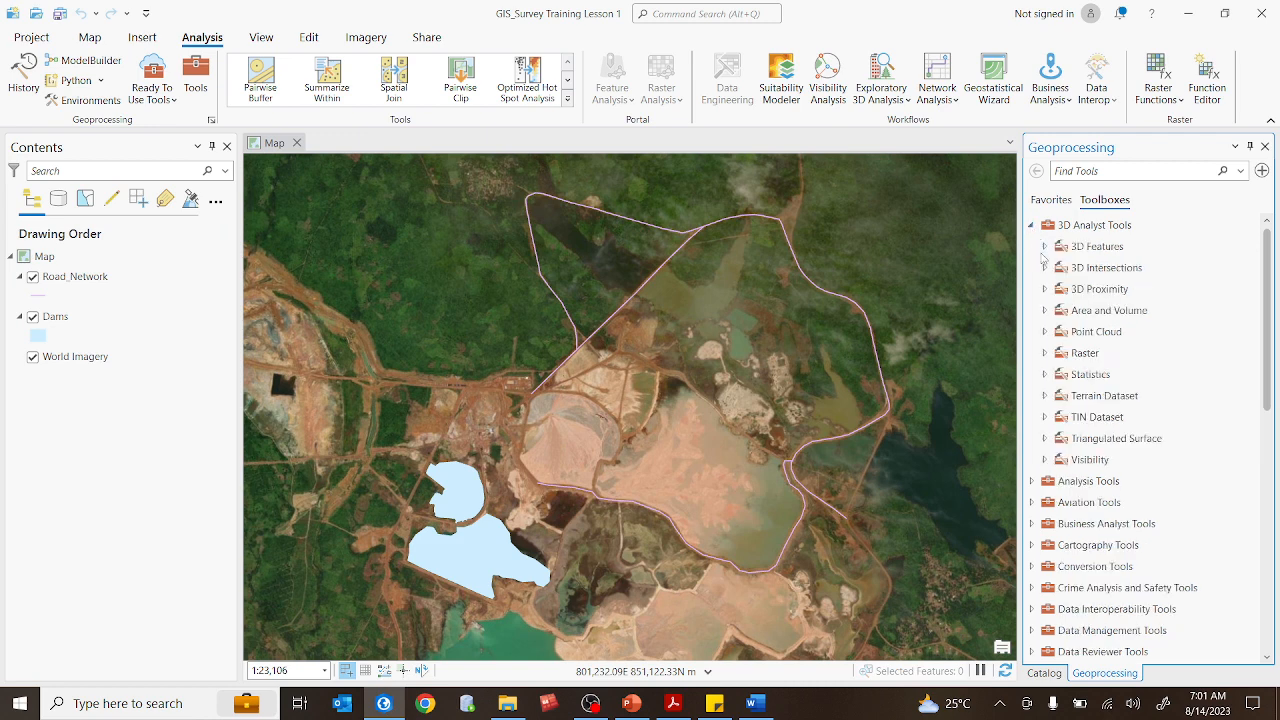
click(1141, 268)
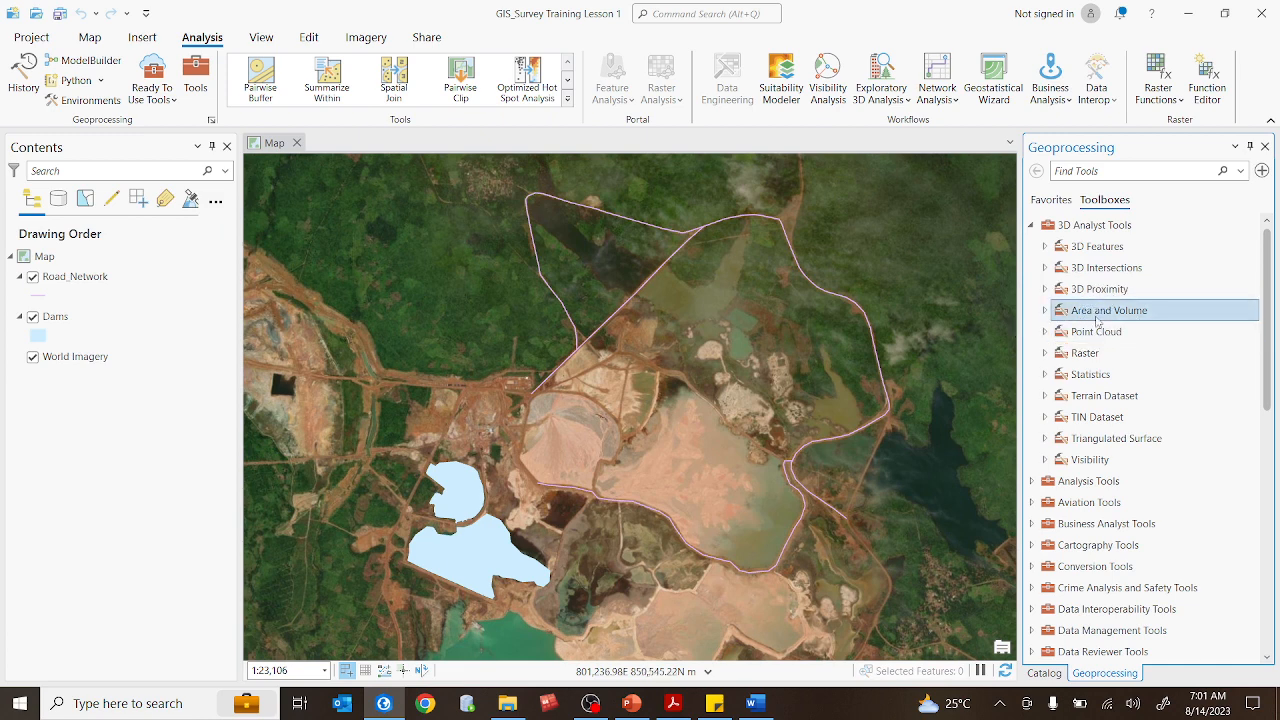
click(1045, 311)
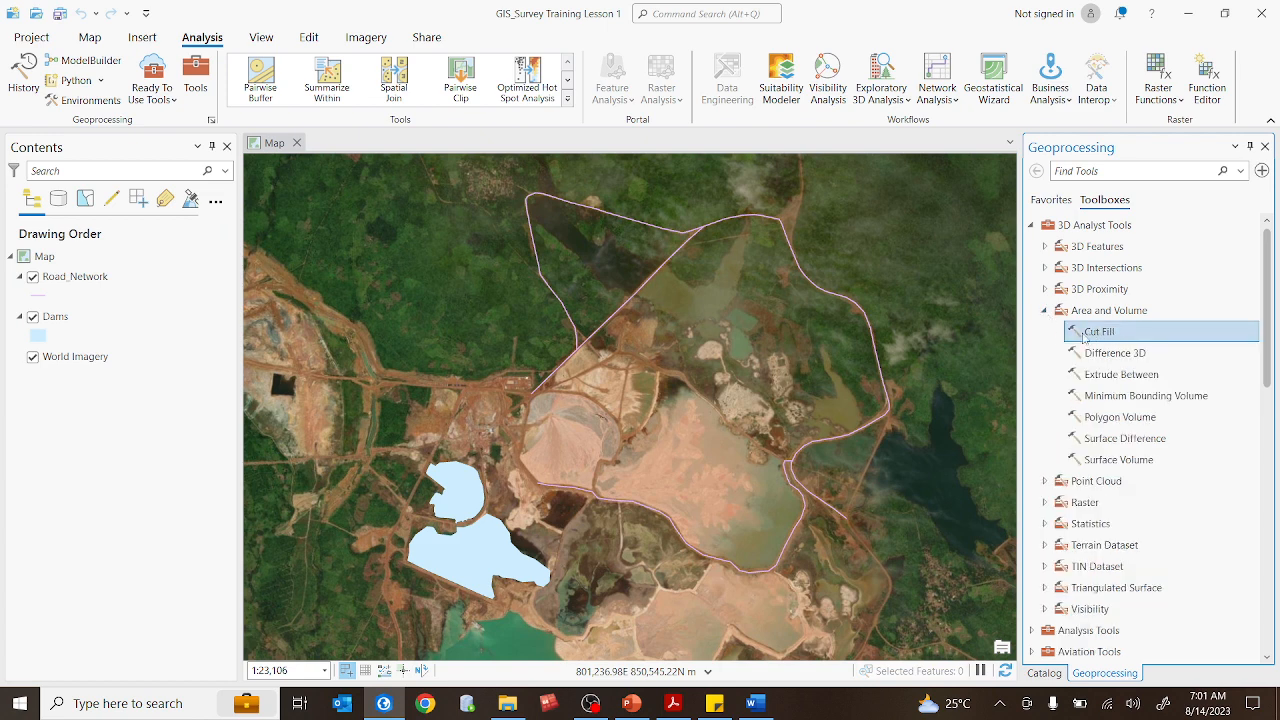
click(1080, 461)
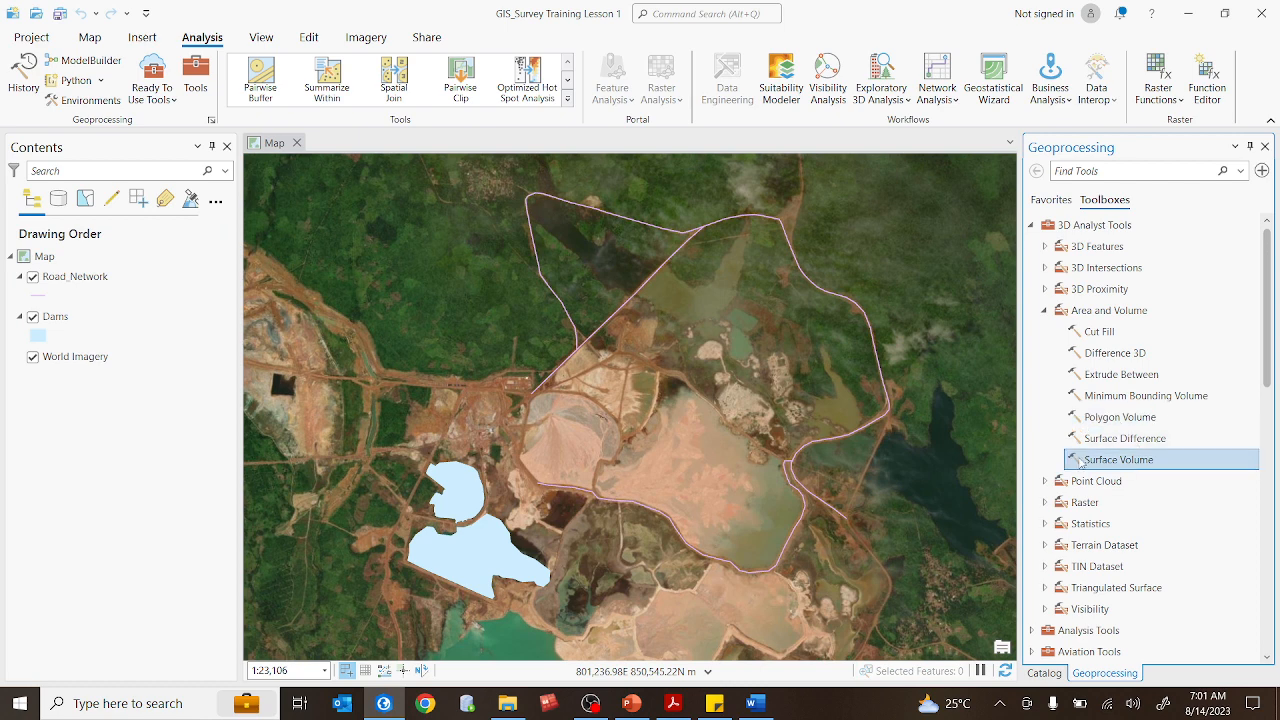
click(1045, 311)
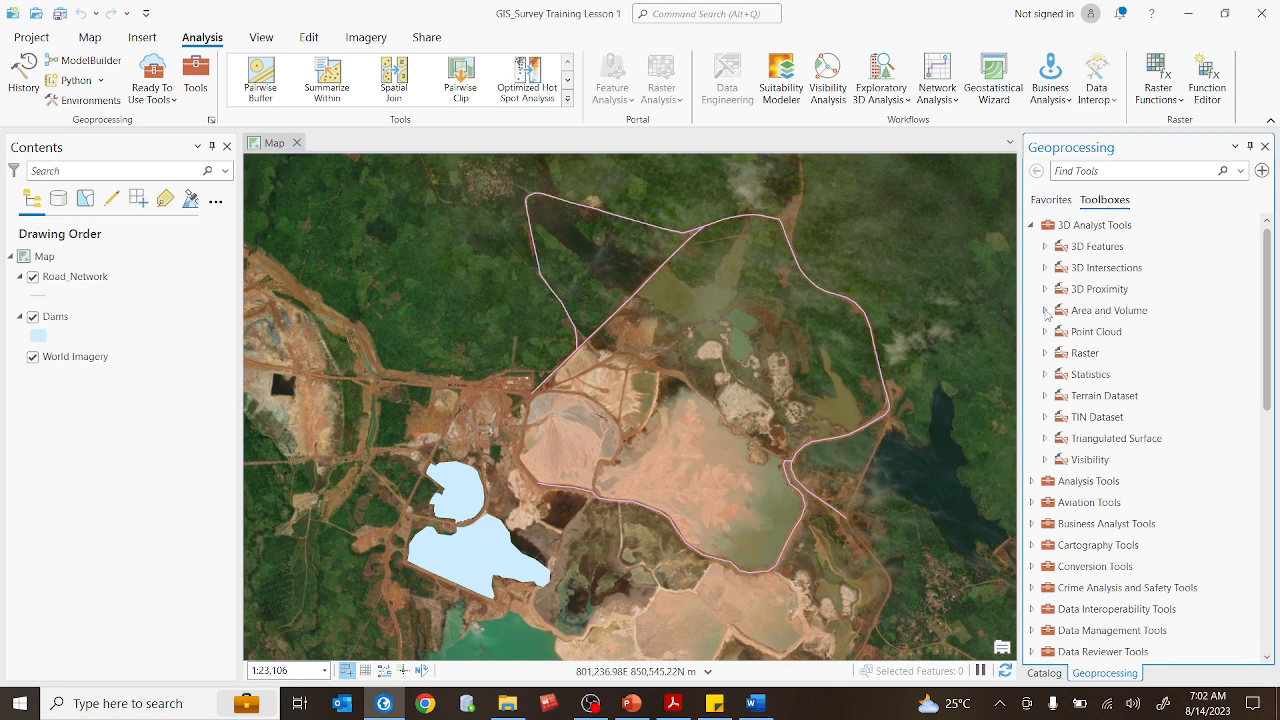
click(1032, 225)
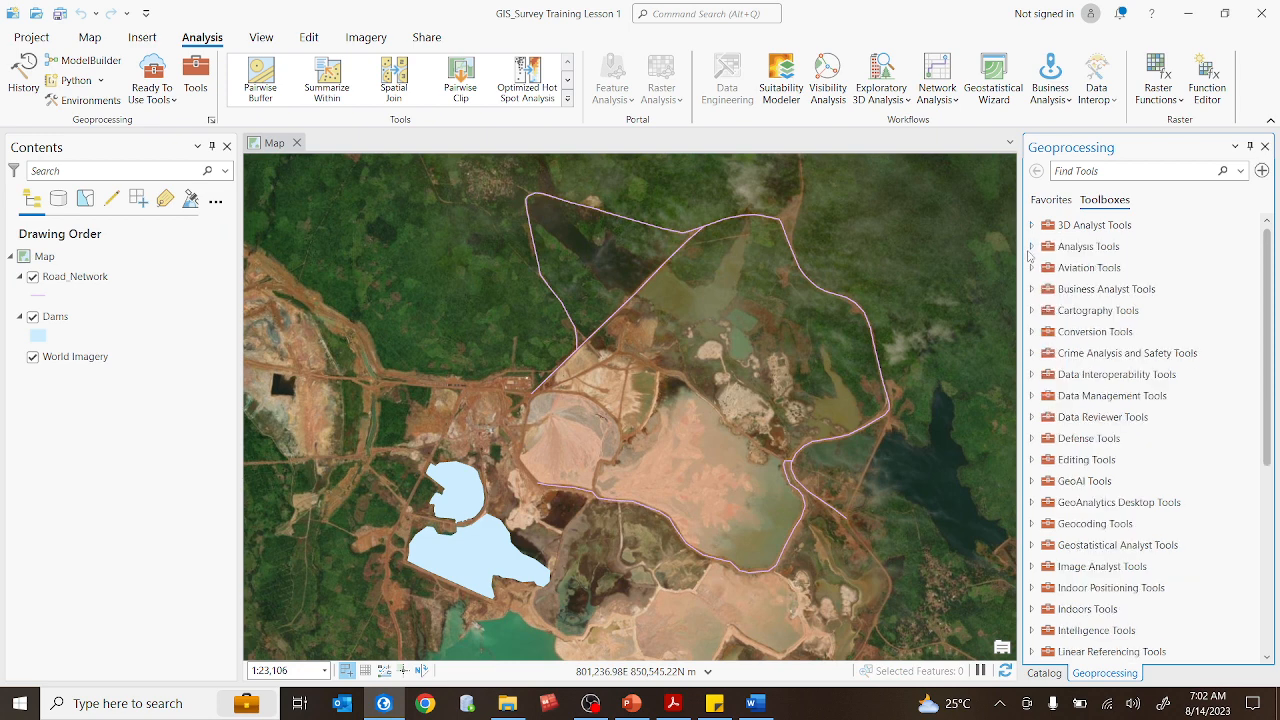
- Examine the toolsets inside Analysis Tools and Aviation Tools, including the Airports toolset, collapsing each toolbox after viewing
click(1032, 247)
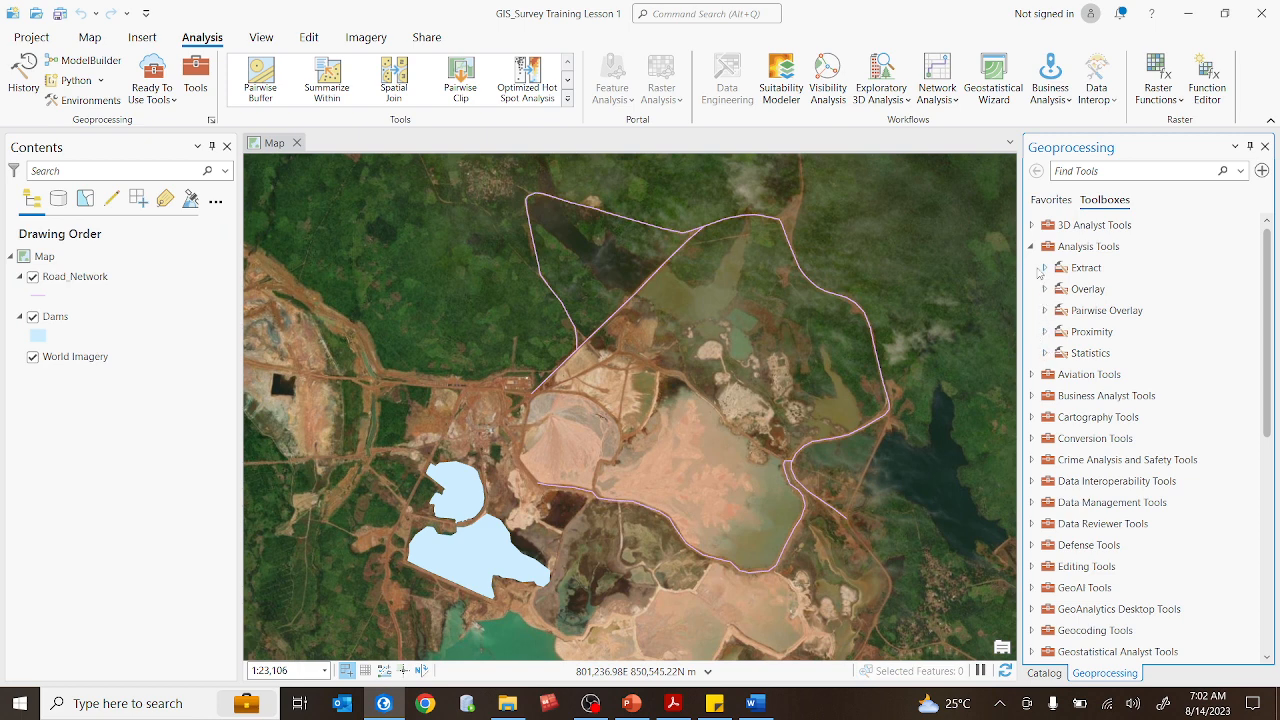
click(1032, 248)
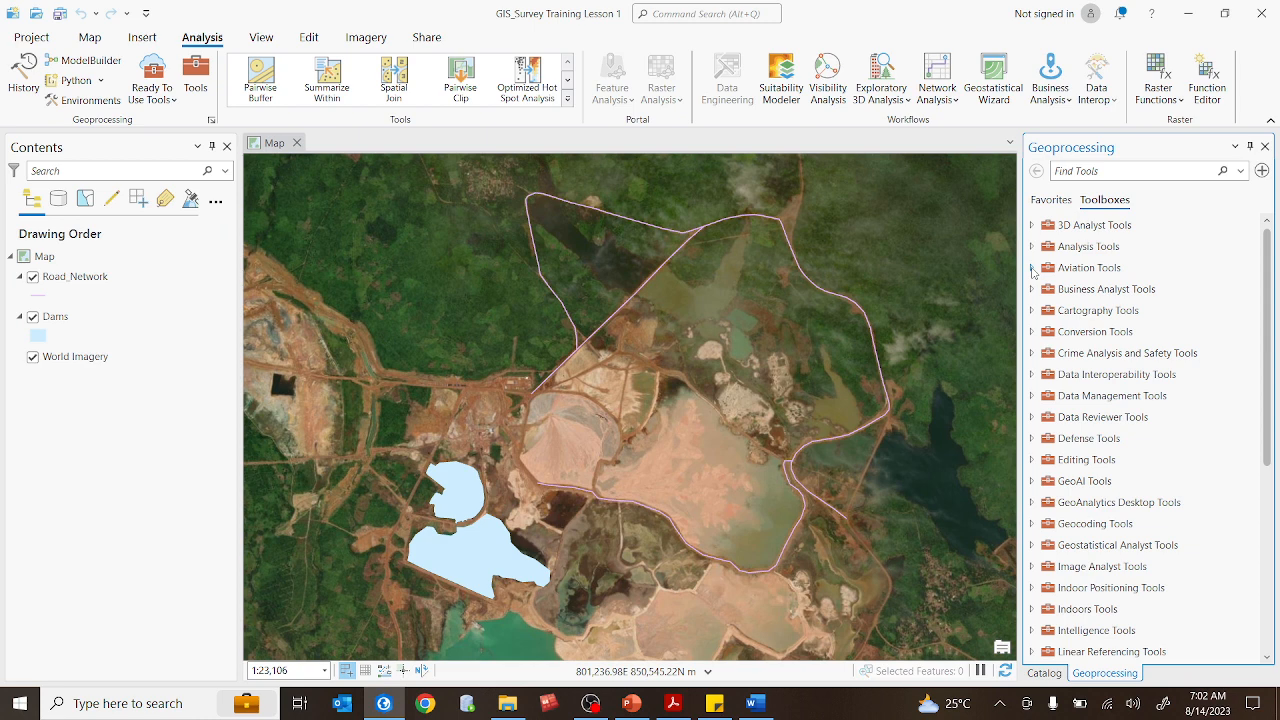
click(1032, 268)
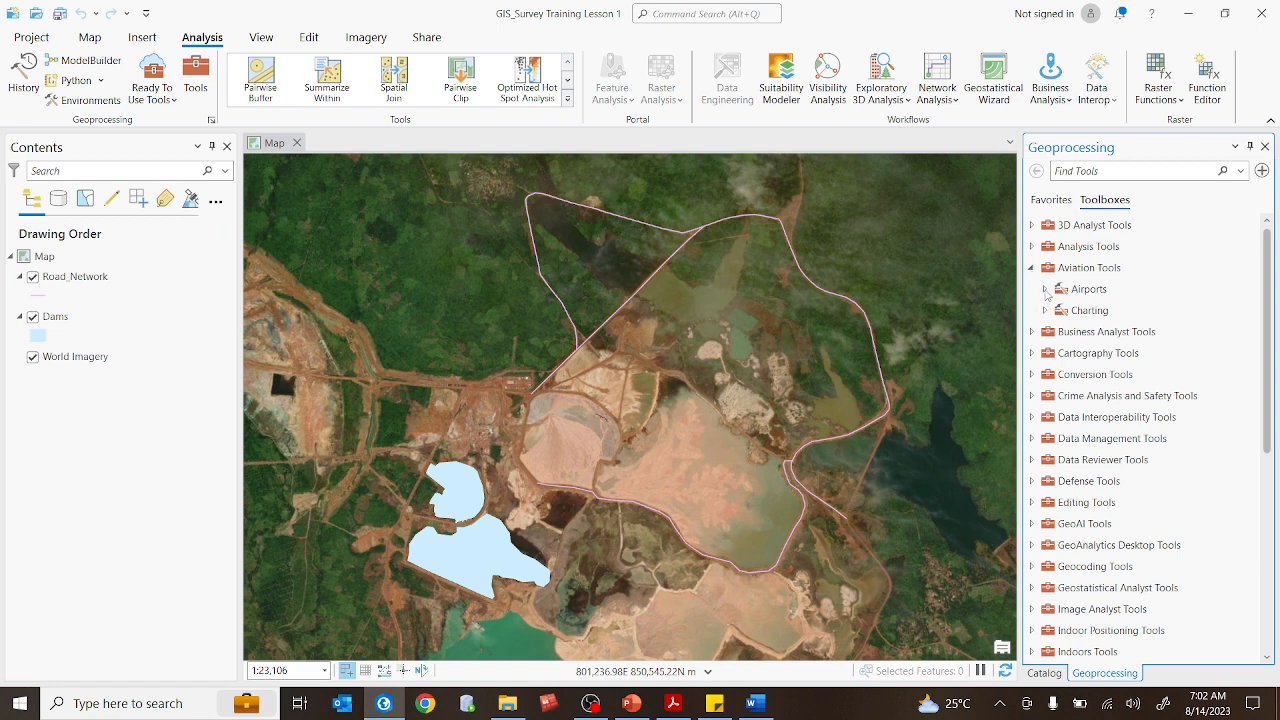
click(1045, 289)
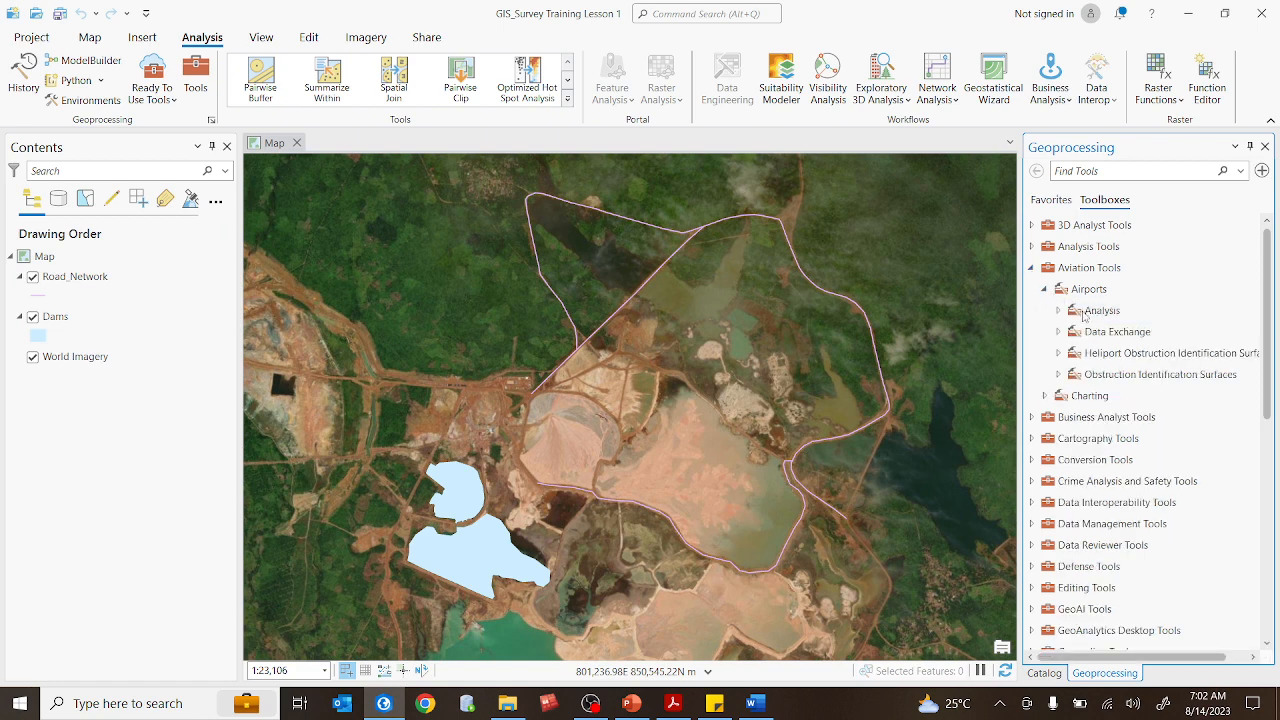
click(1045, 289)
click(1031, 268)
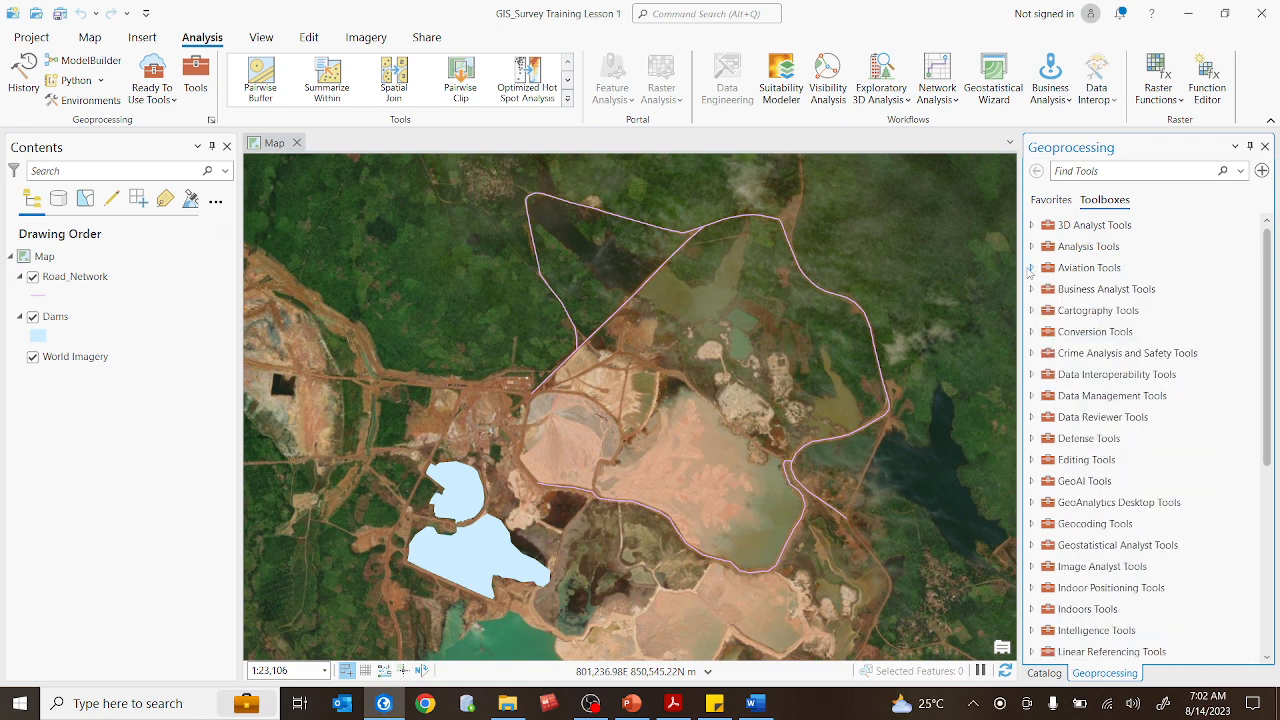
- Look through the Business Analyst Tools and Cartography Tools toolsets, and expand Conversion Tools
click(1031, 289)
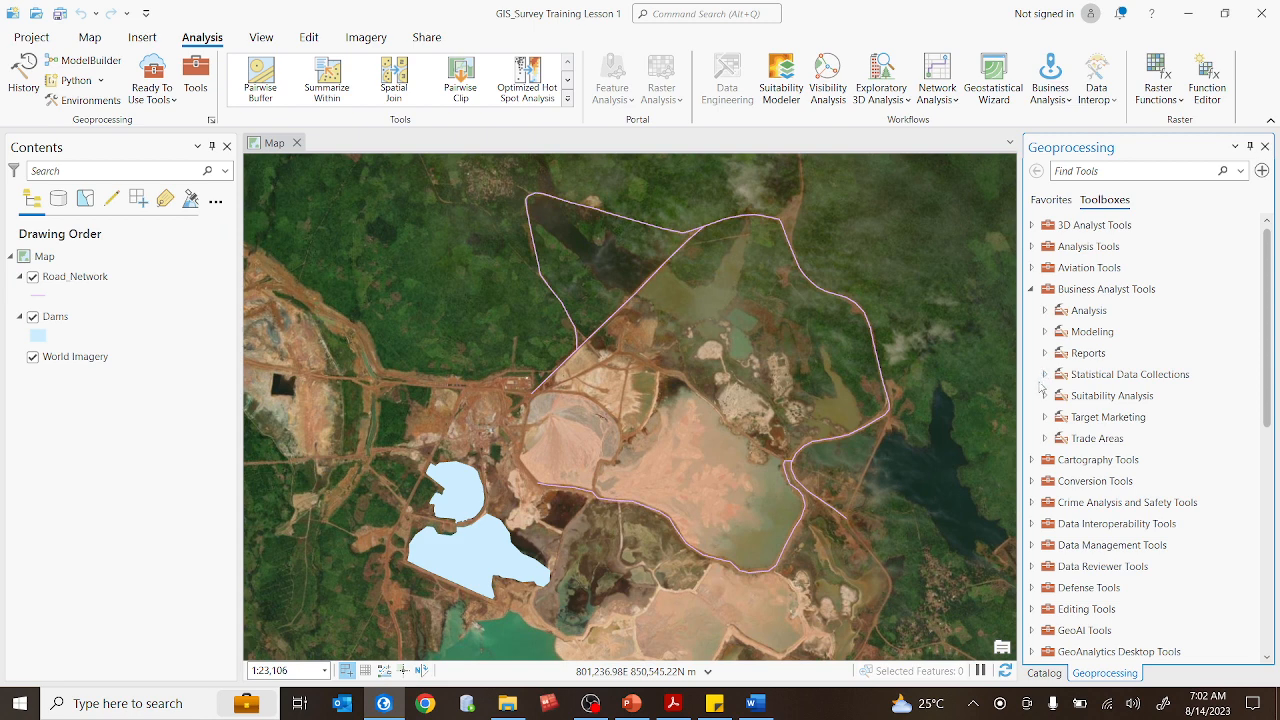
click(1031, 289)
click(1031, 311)
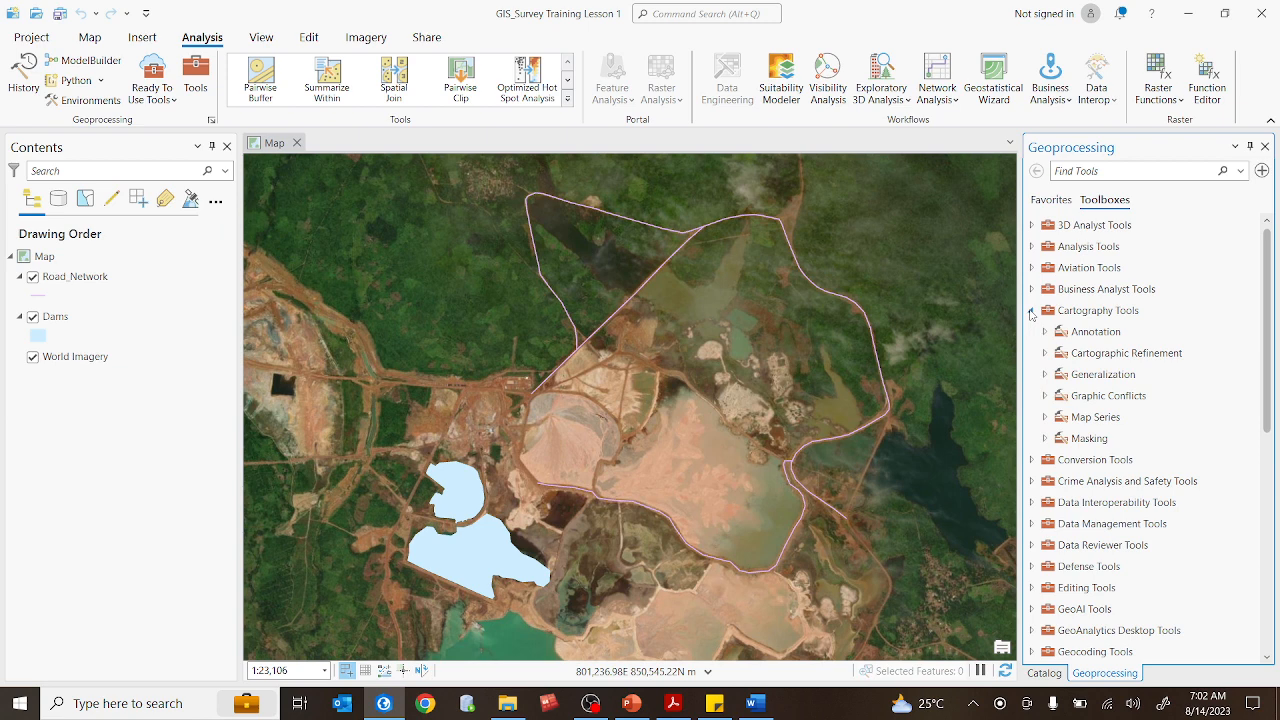
click(1031, 311)
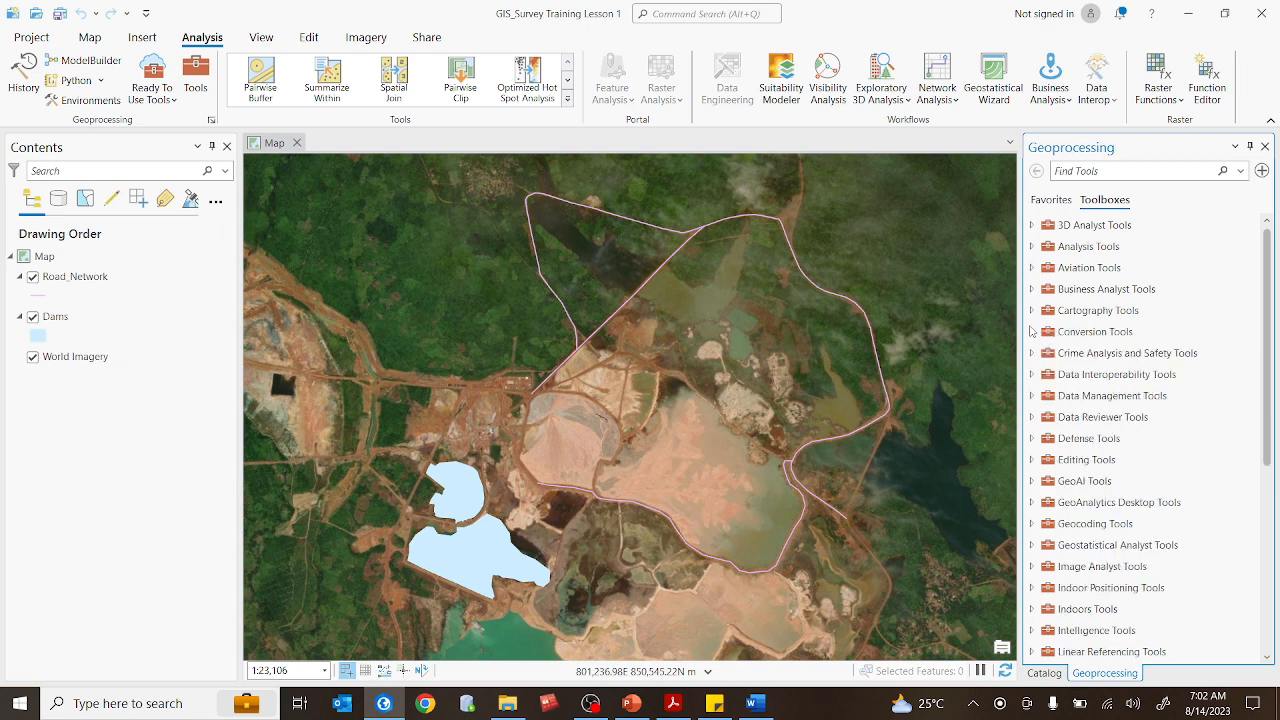
click(1031, 332)
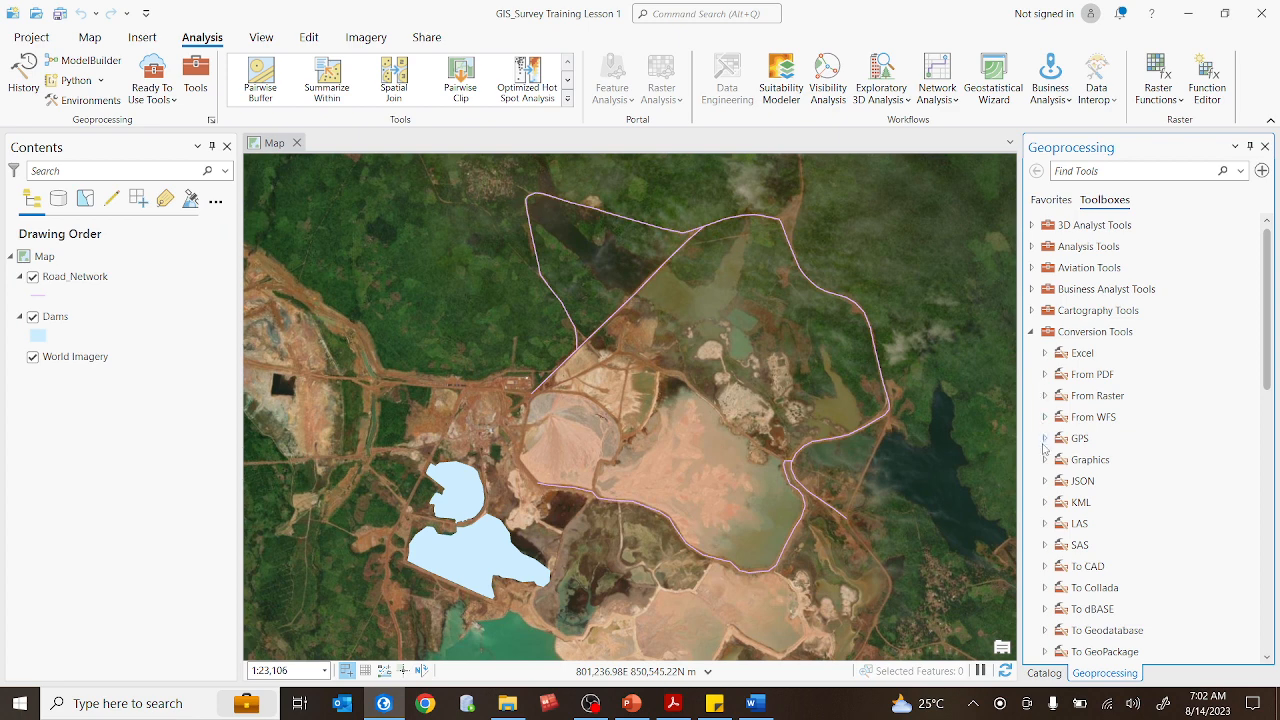
- Examine the Conversion Tools toolsets, including the KML tools, and collapse the toolbox
scroll(1046, 447, down, 1)
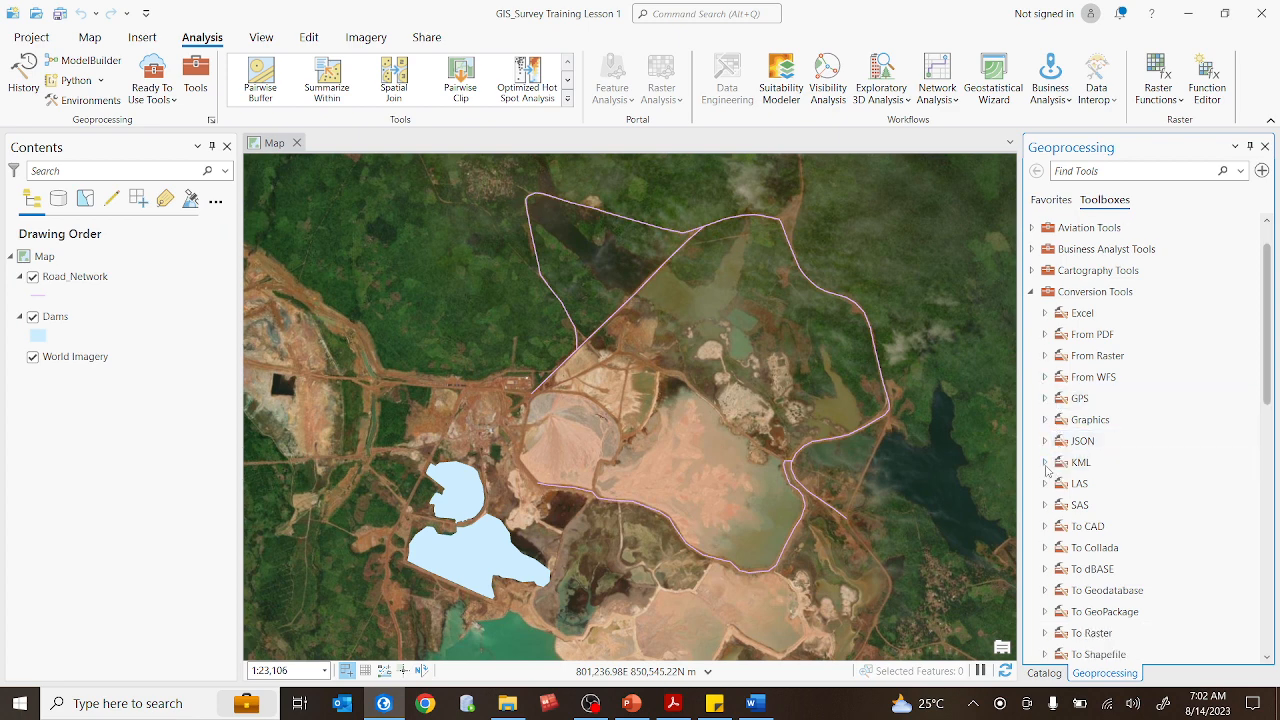
click(1044, 464)
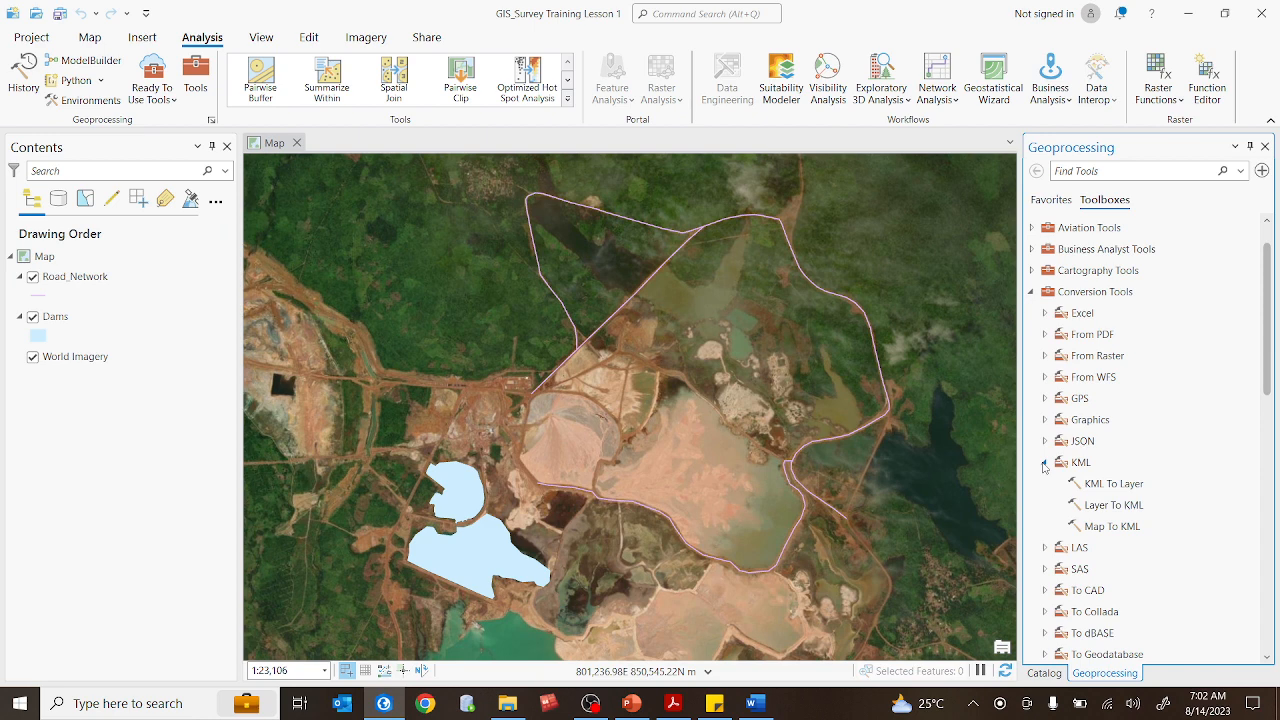
click(1044, 464)
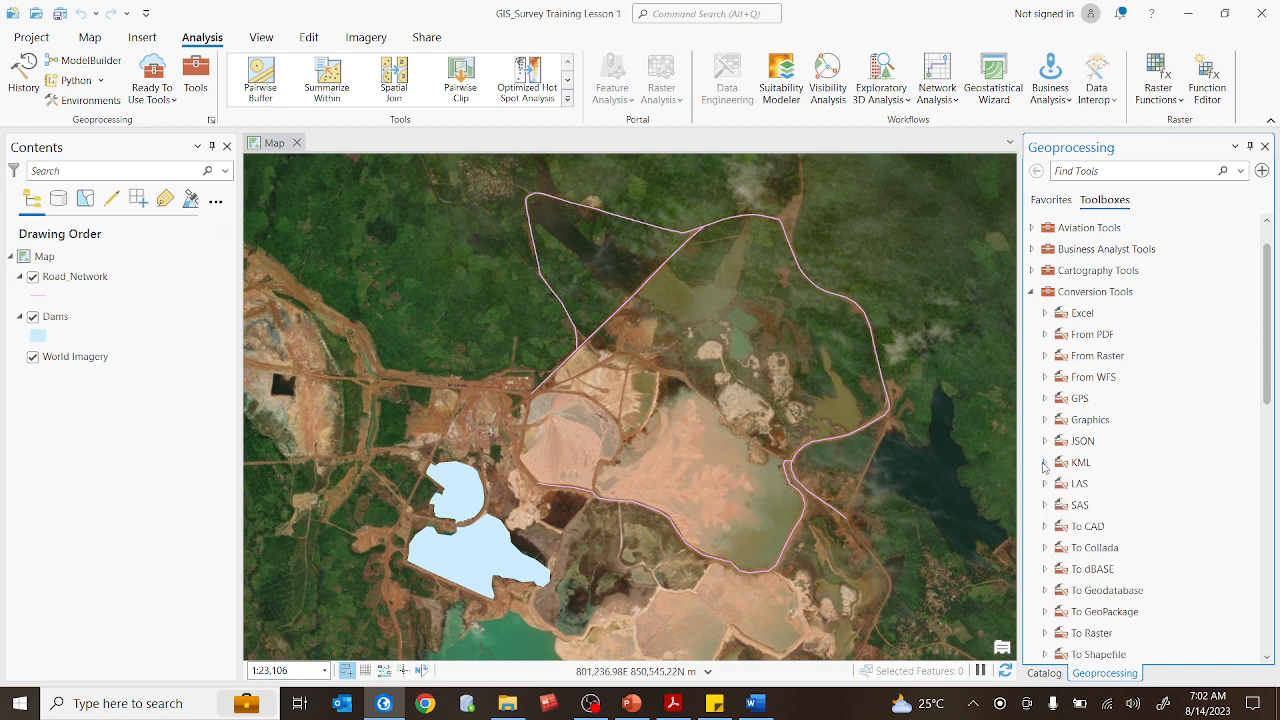
scroll(1044, 466, down, 1)
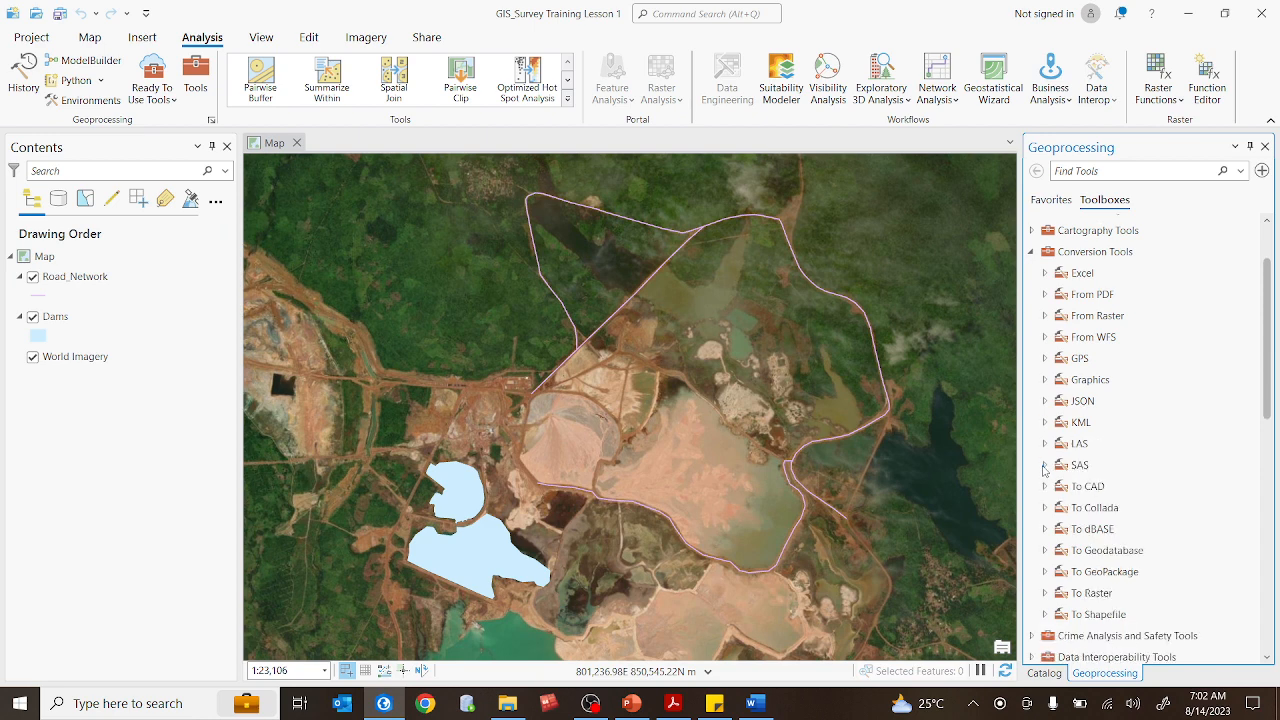
scroll(1044, 474, down, 1)
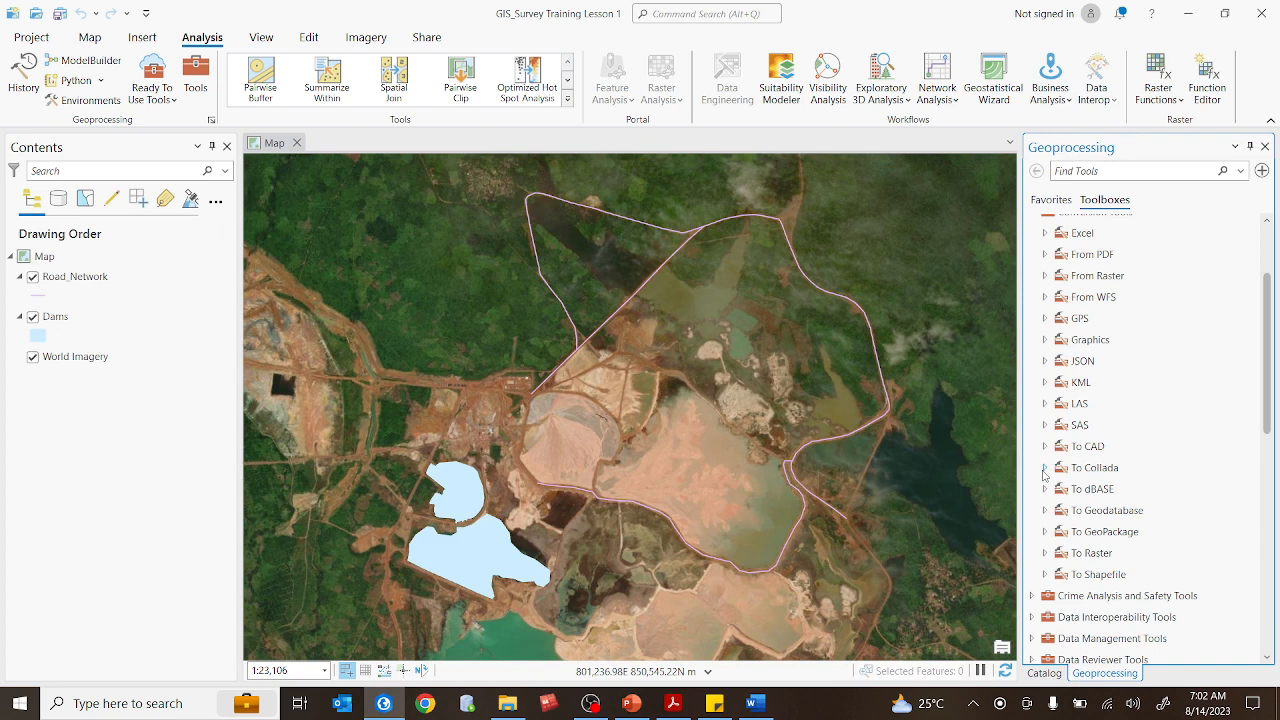
scroll(1044, 474, up, 3)
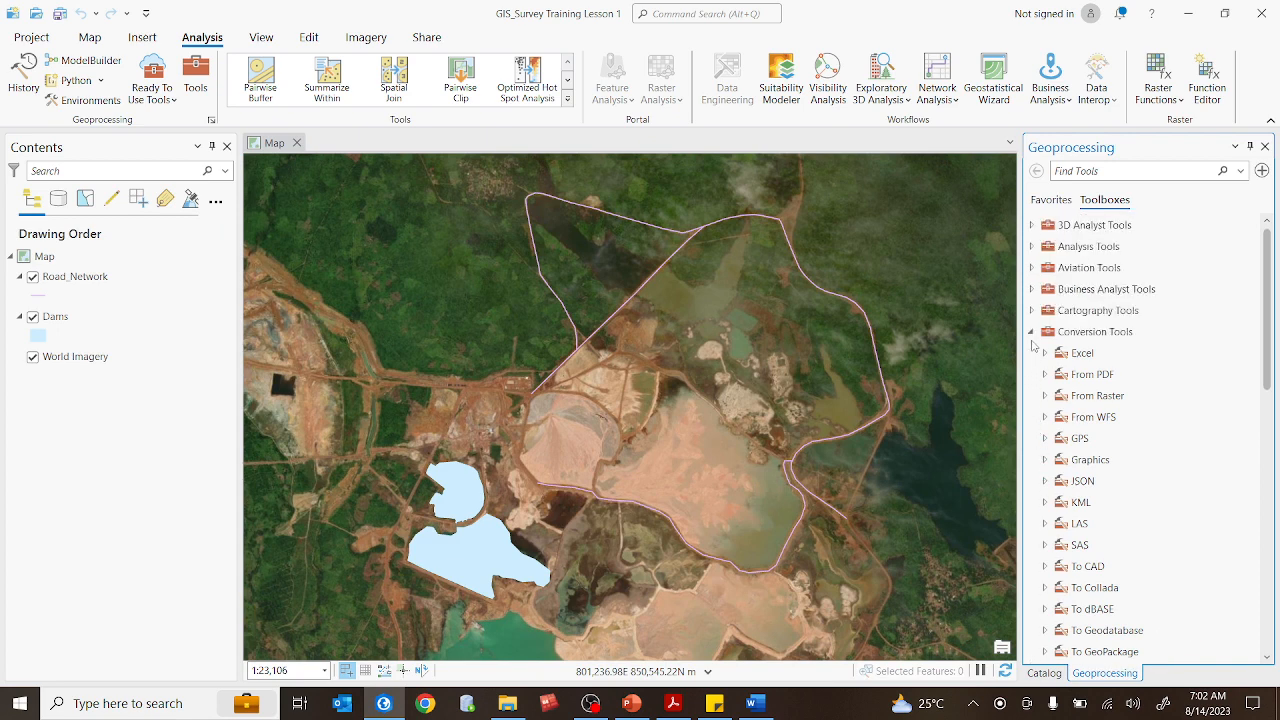
click(1031, 332)
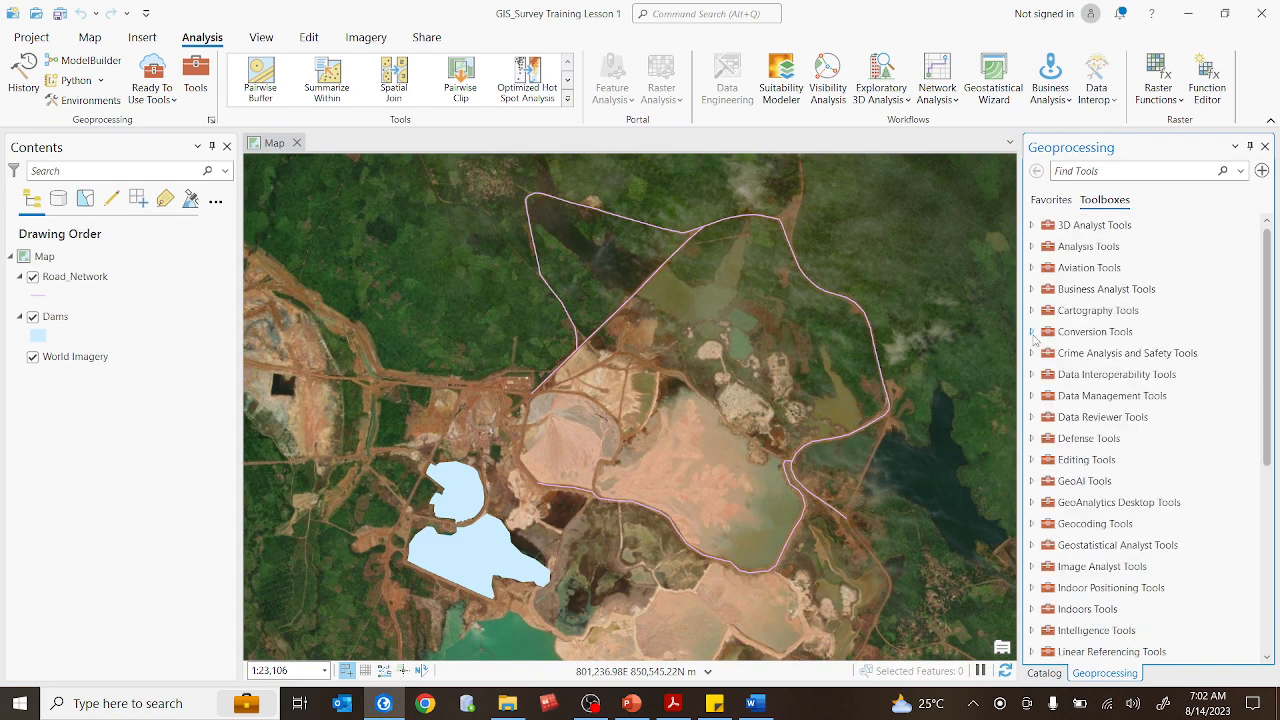
- View the Data Management Tools toolsets, collapse them, and look through the remaining toolboxes down to Workflow Manager Tools
click(1033, 396)
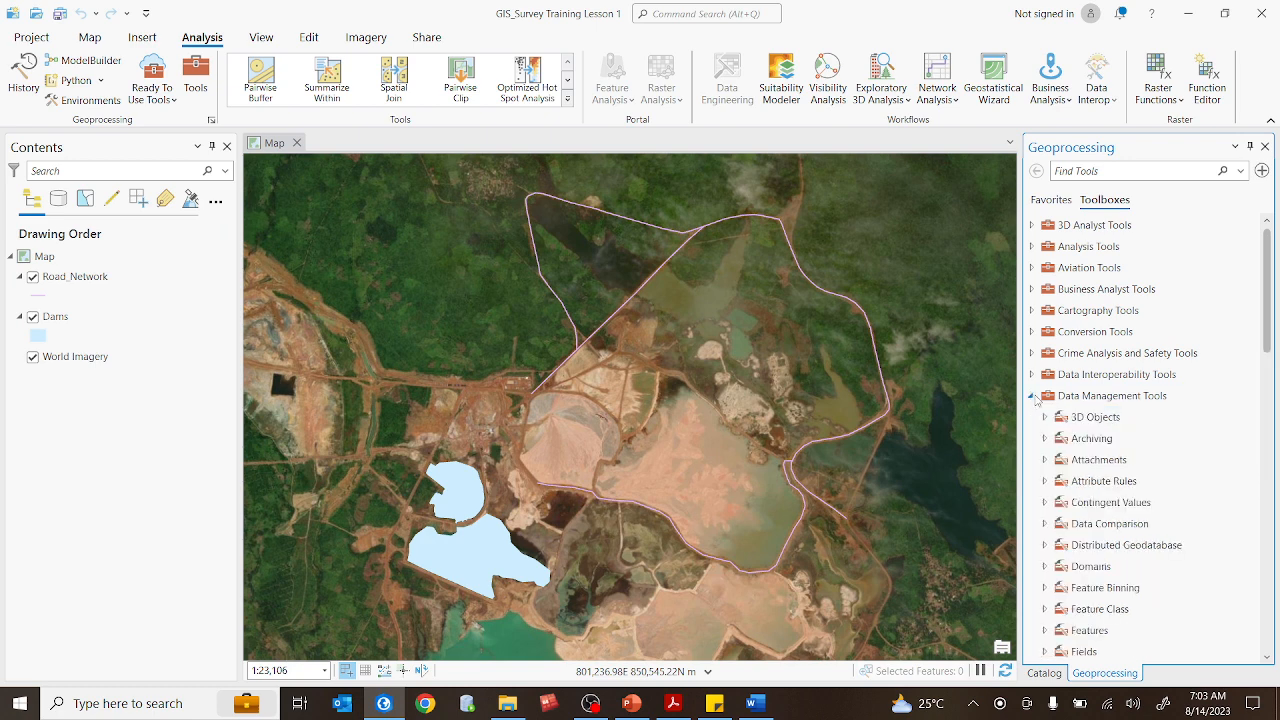
click(1033, 396)
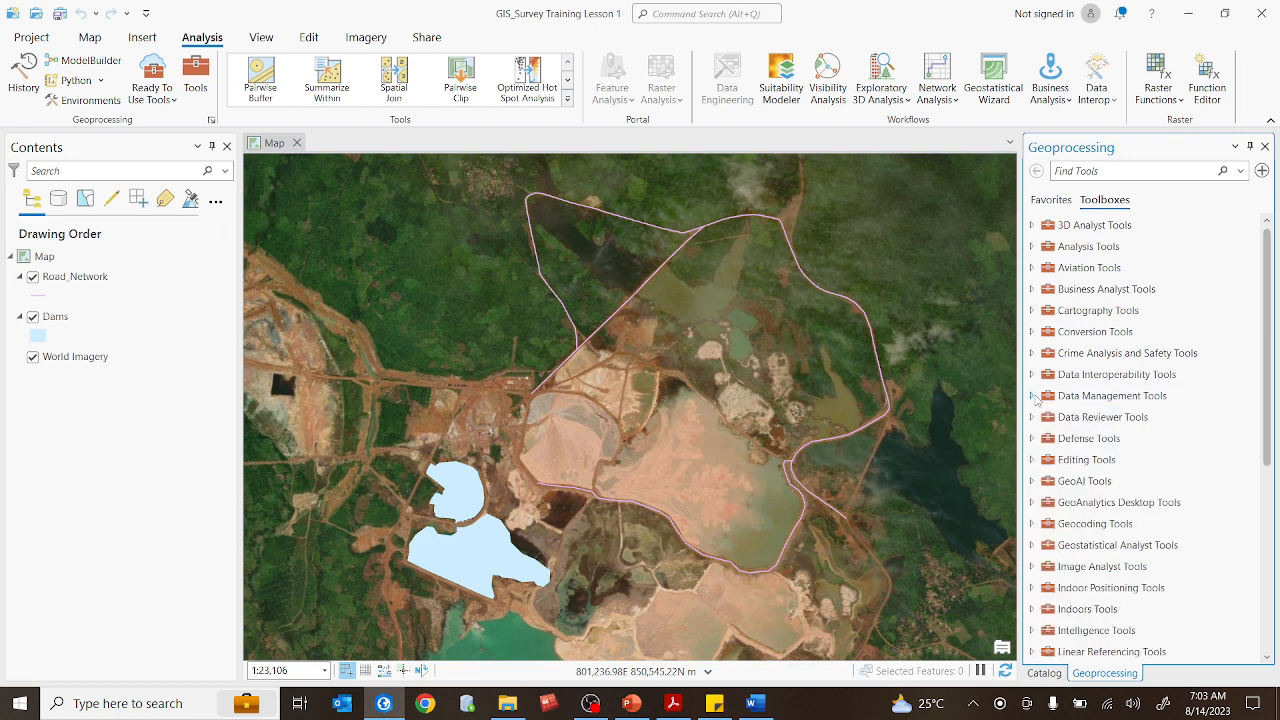
scroll(1036, 400, down, 3)
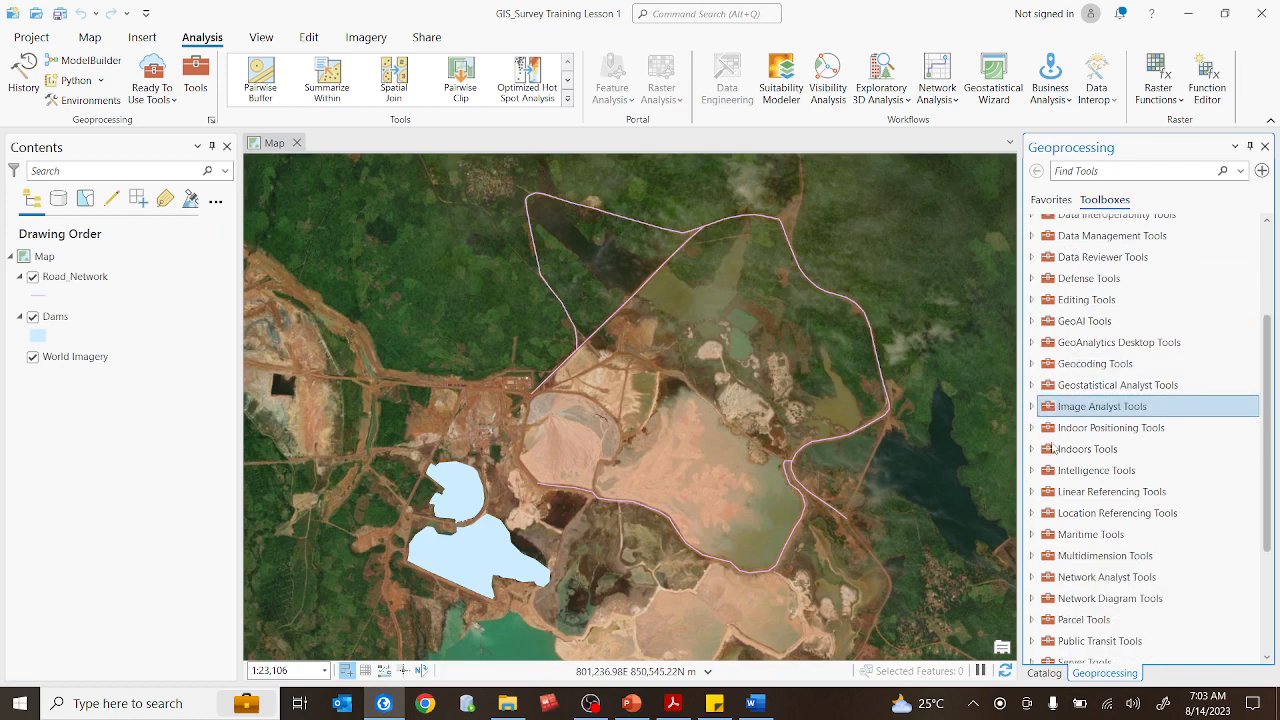
scroll(1030, 475, down, 4)
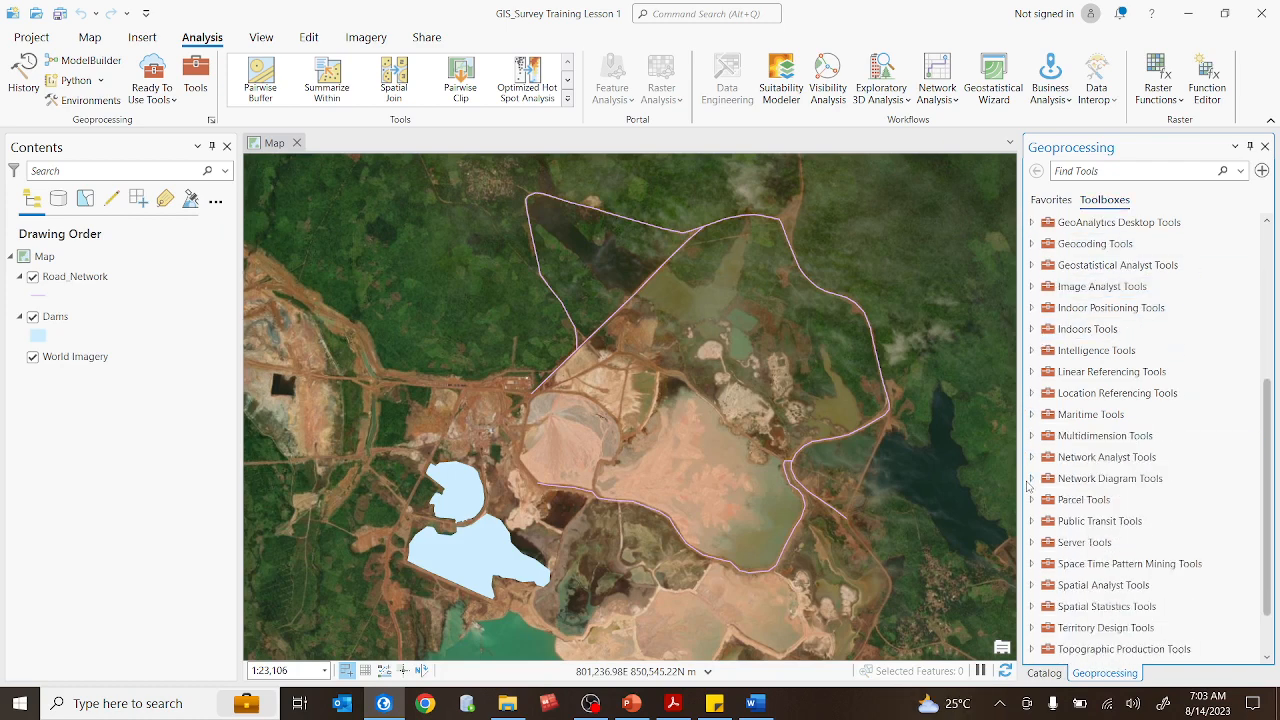
scroll(1031, 492, down, 2)
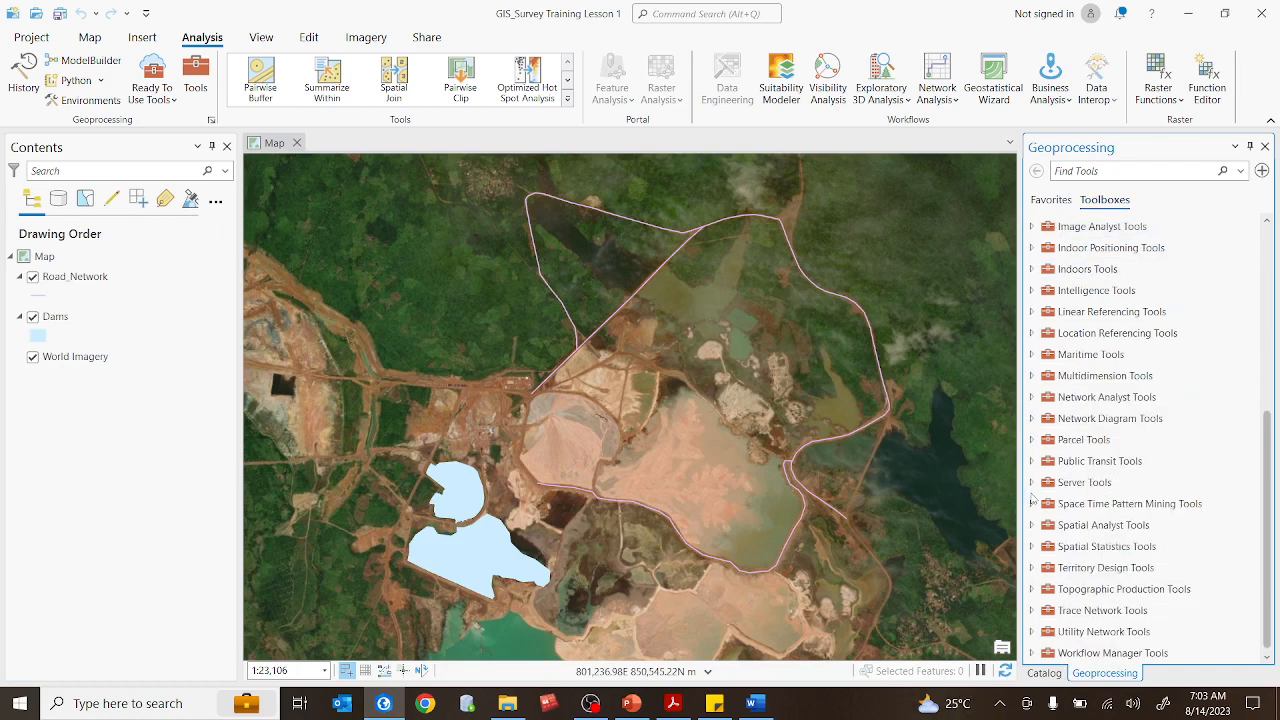
scroll(1085, 548, up, 6)
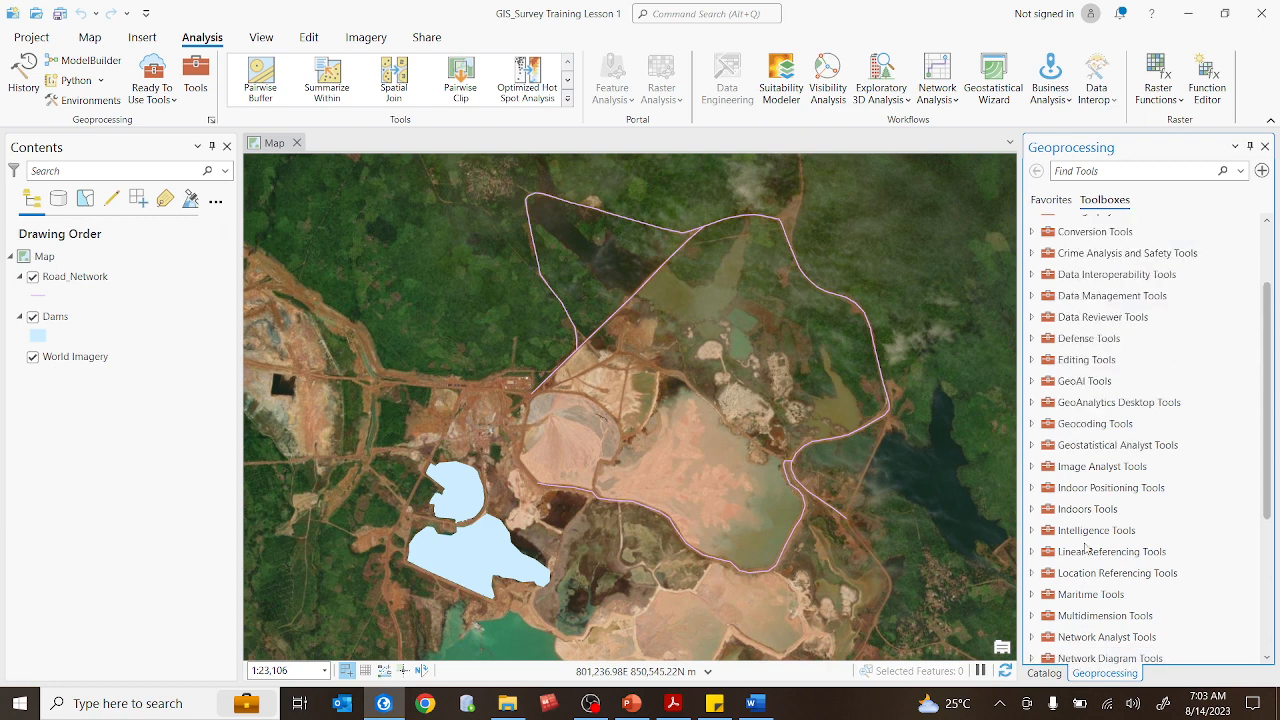
scroll(1086, 548, up, 3)
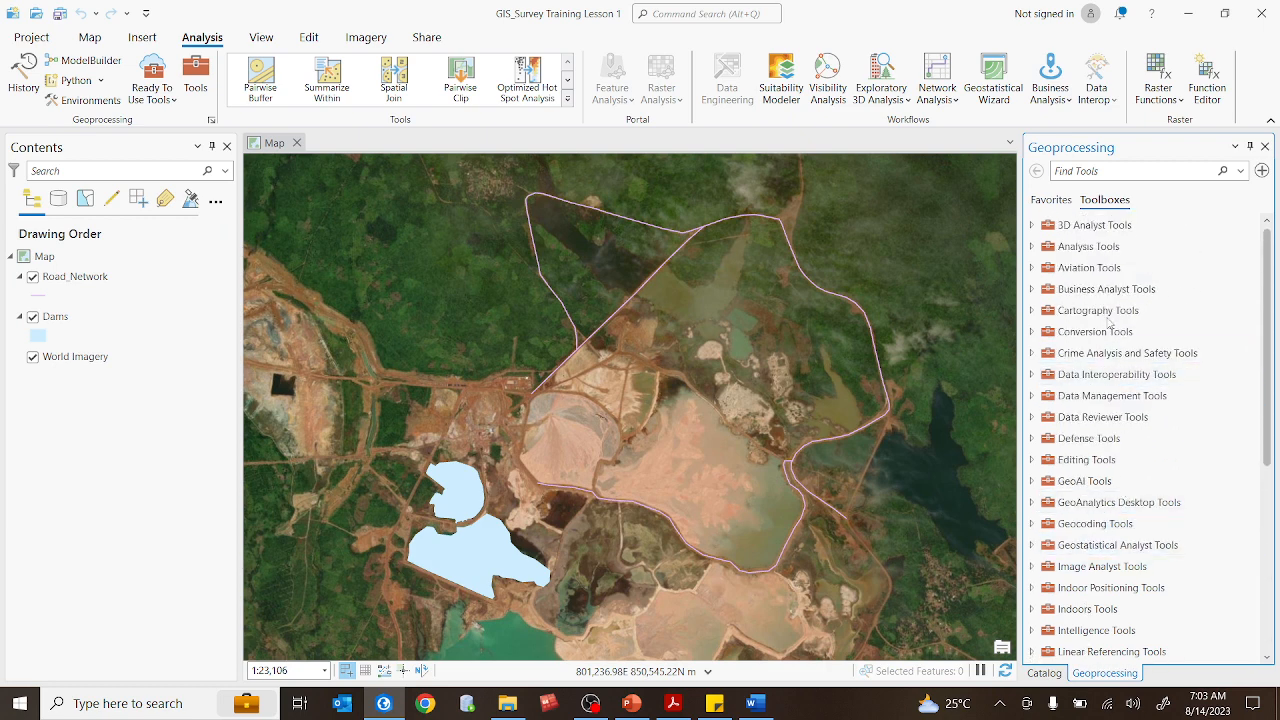
- Search the geoprocessing tools for "export" and look through the matching tools
click(1144, 170)
text(export)
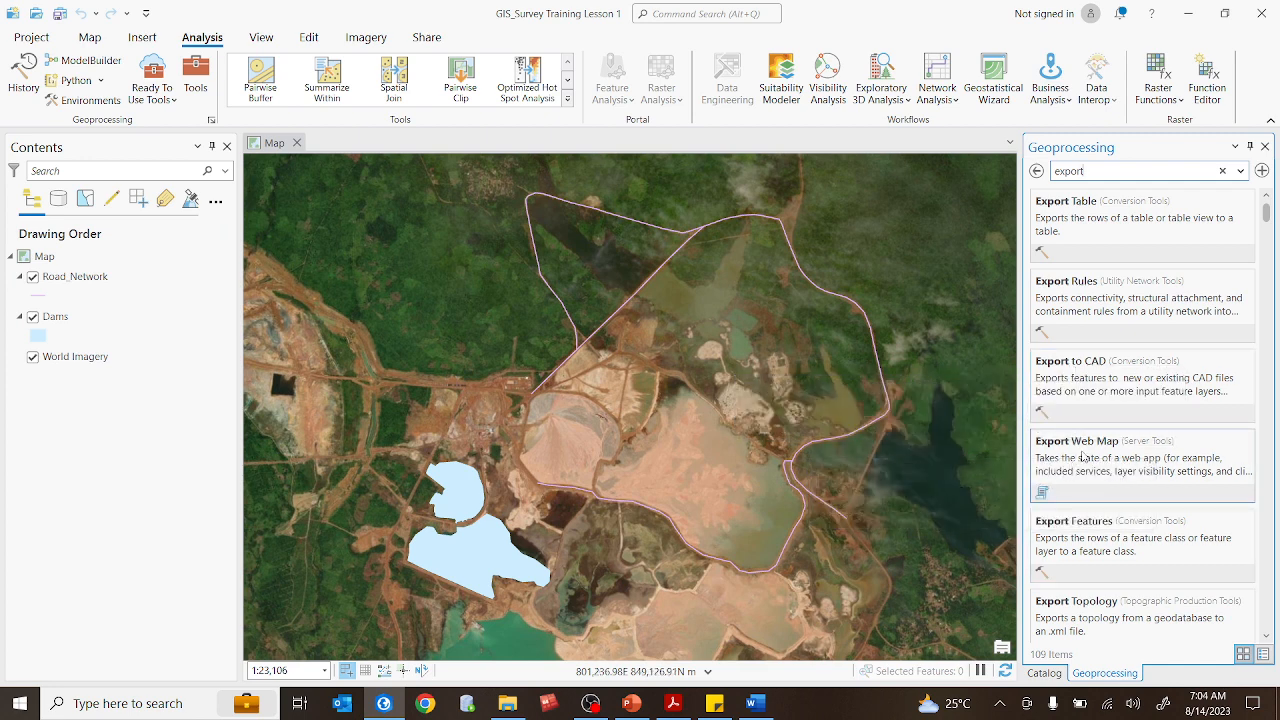
scroll(1083, 456, down, 1)
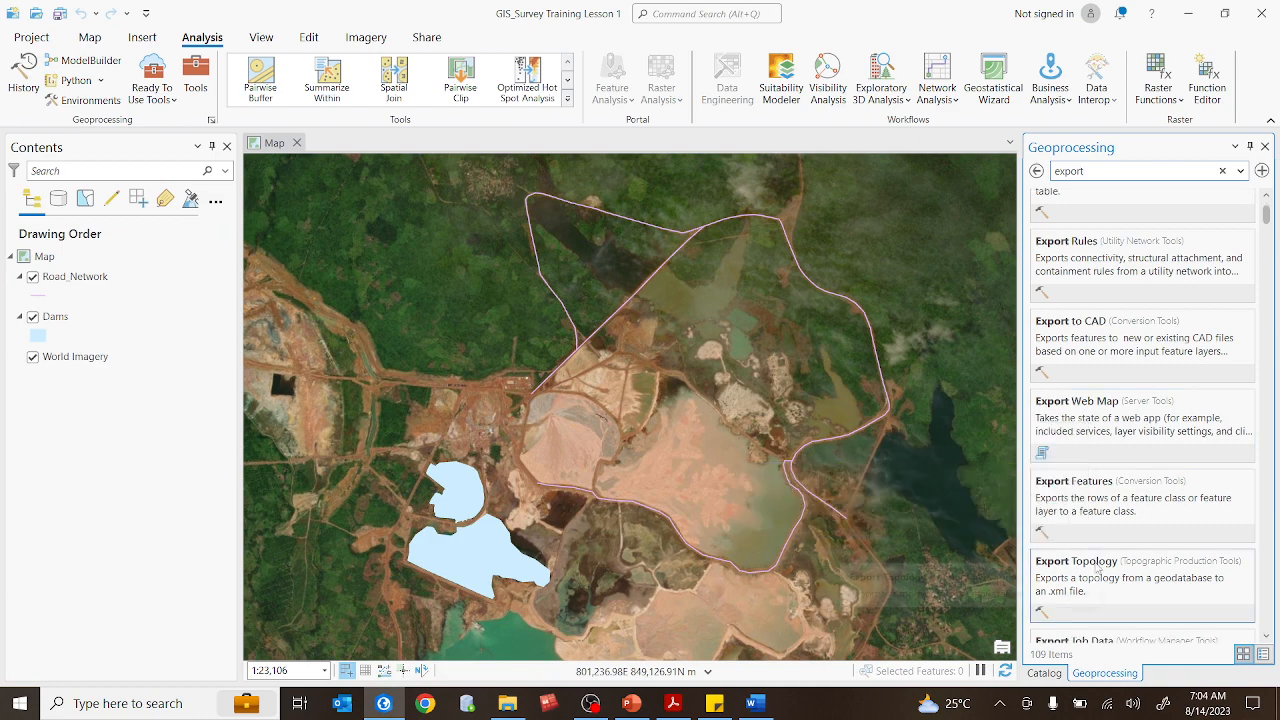
scroll(1097, 579, down, 7)
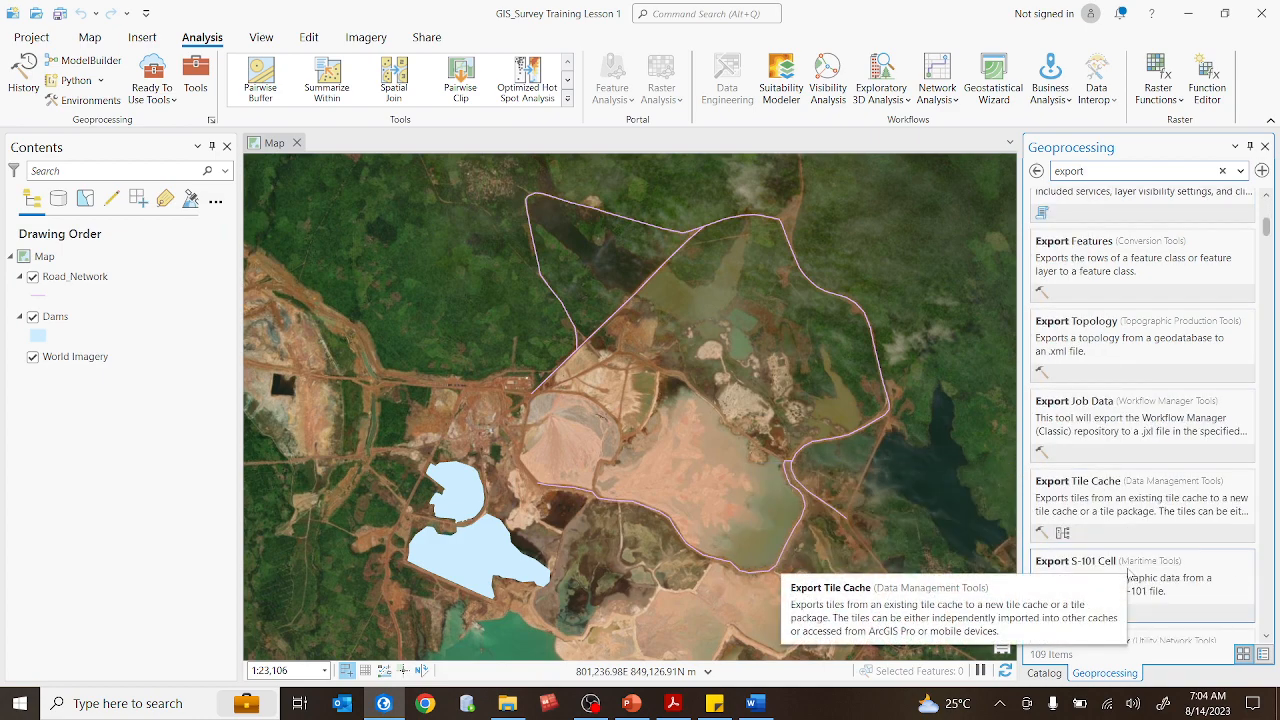
scroll(1129, 573, down, 2)
scroll(1129, 573, up, 7)
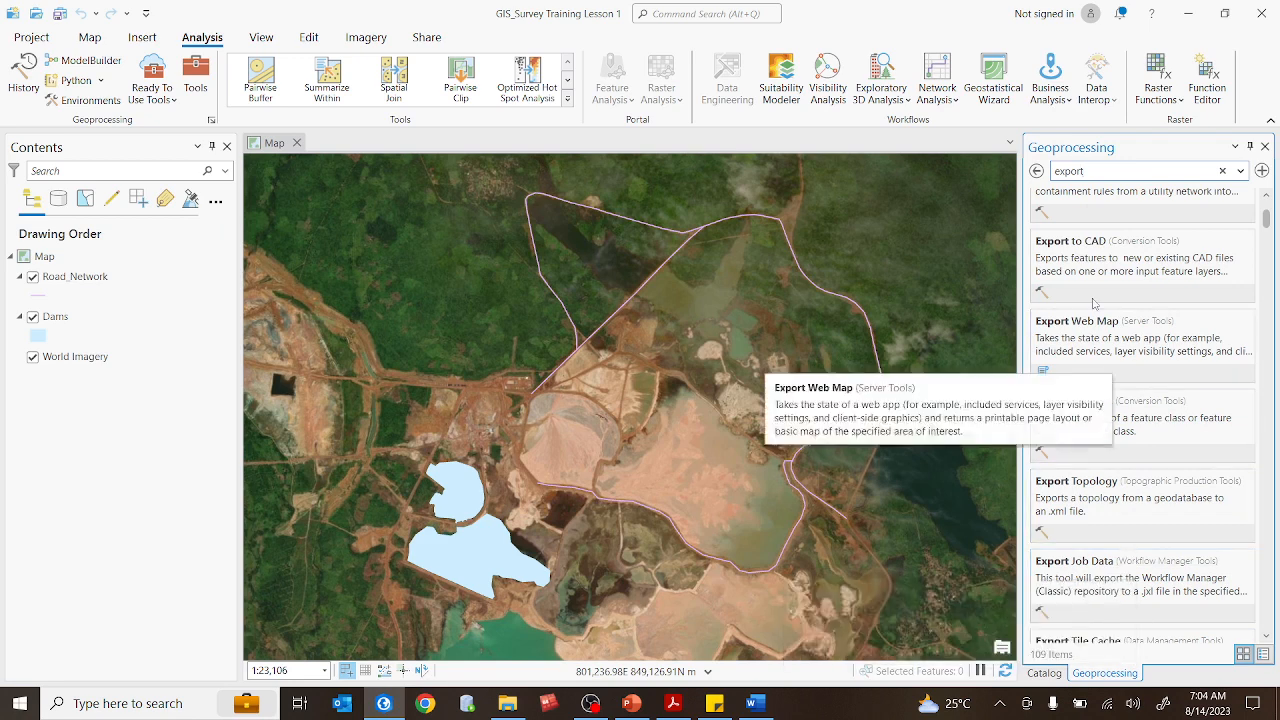
- Return to the toolbox list and compare browsing it with the "export" search results
click(1037, 170)
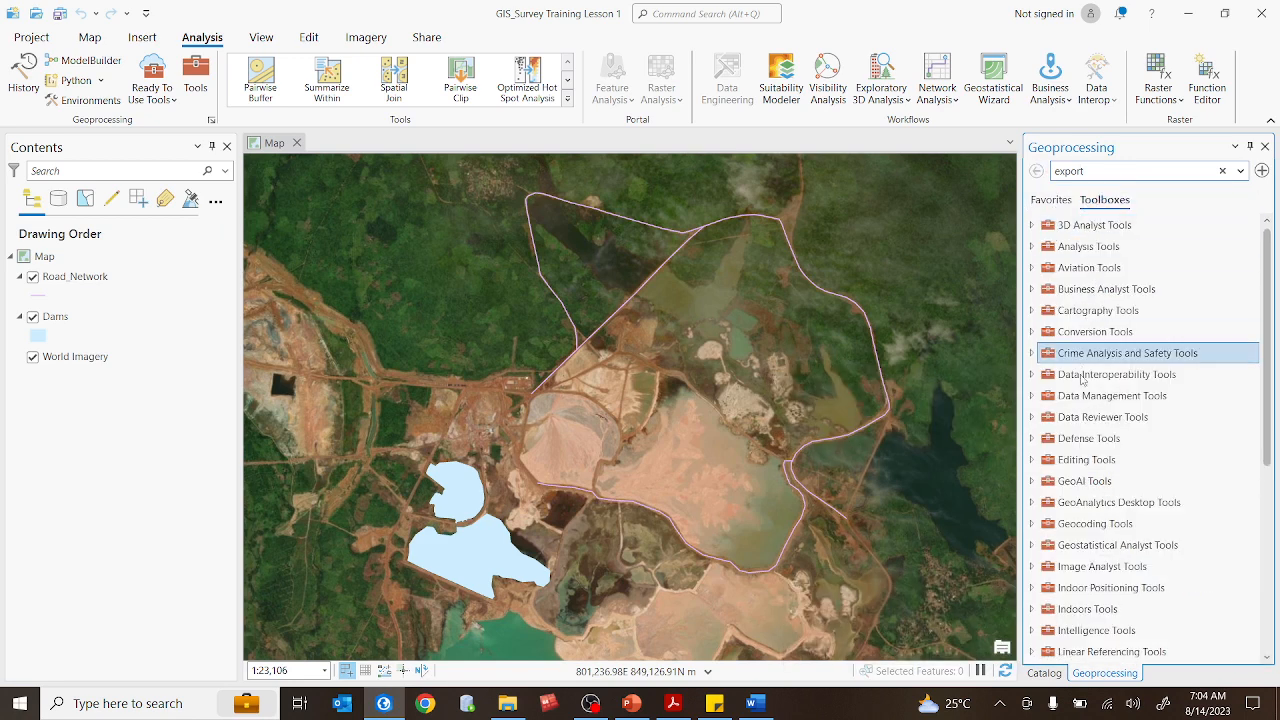
scroll(1078, 405, down, 3)
scroll(1078, 405, down, 2)
scroll(1078, 405, up, 5)
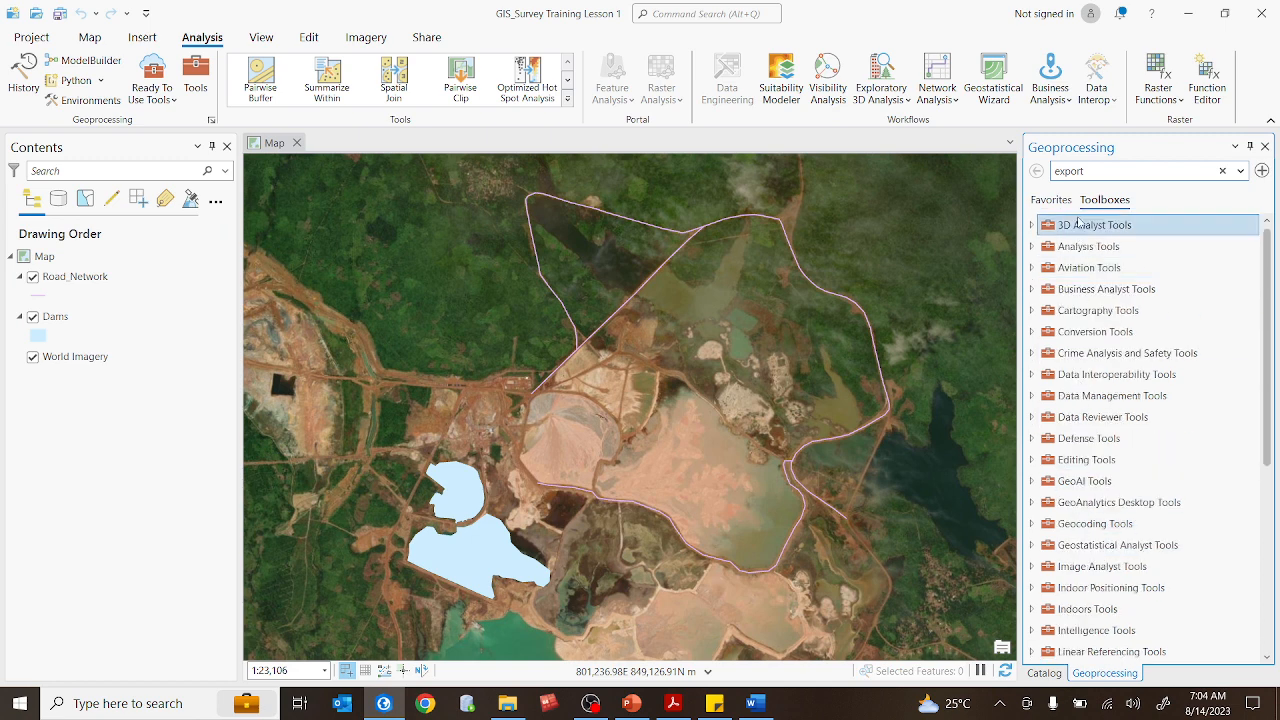
click(1104, 170)
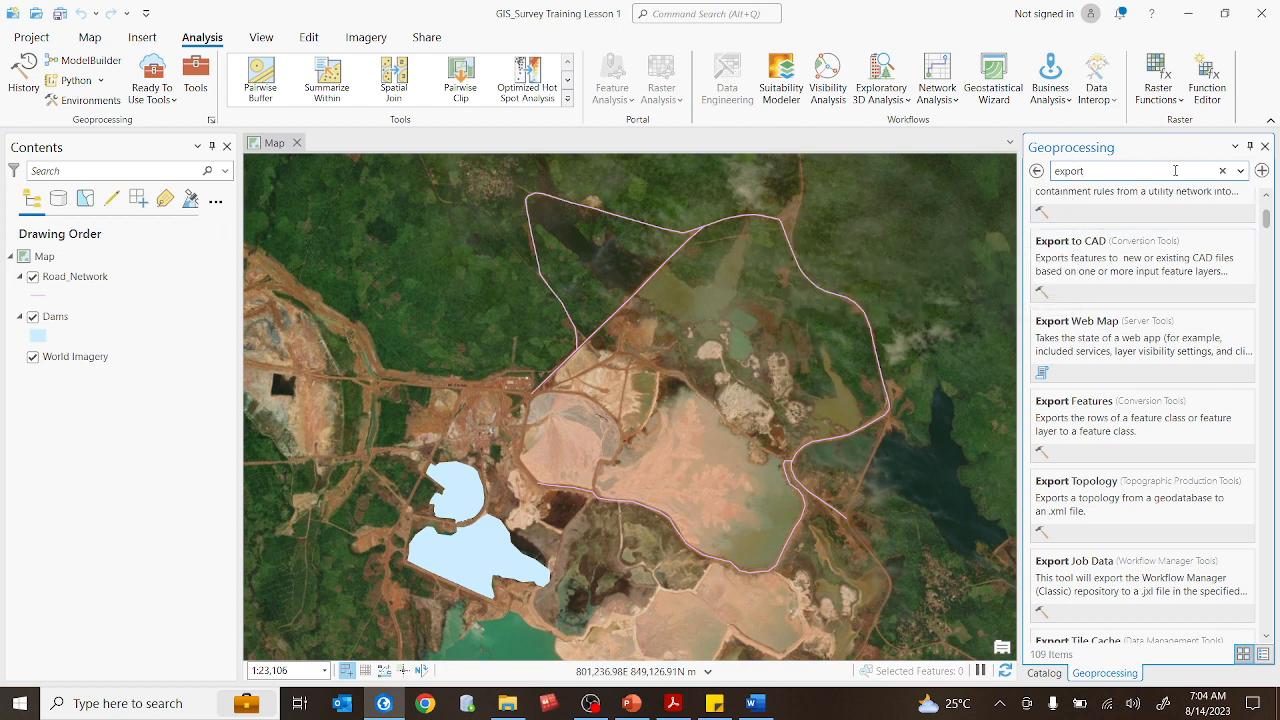
click(1037, 171)
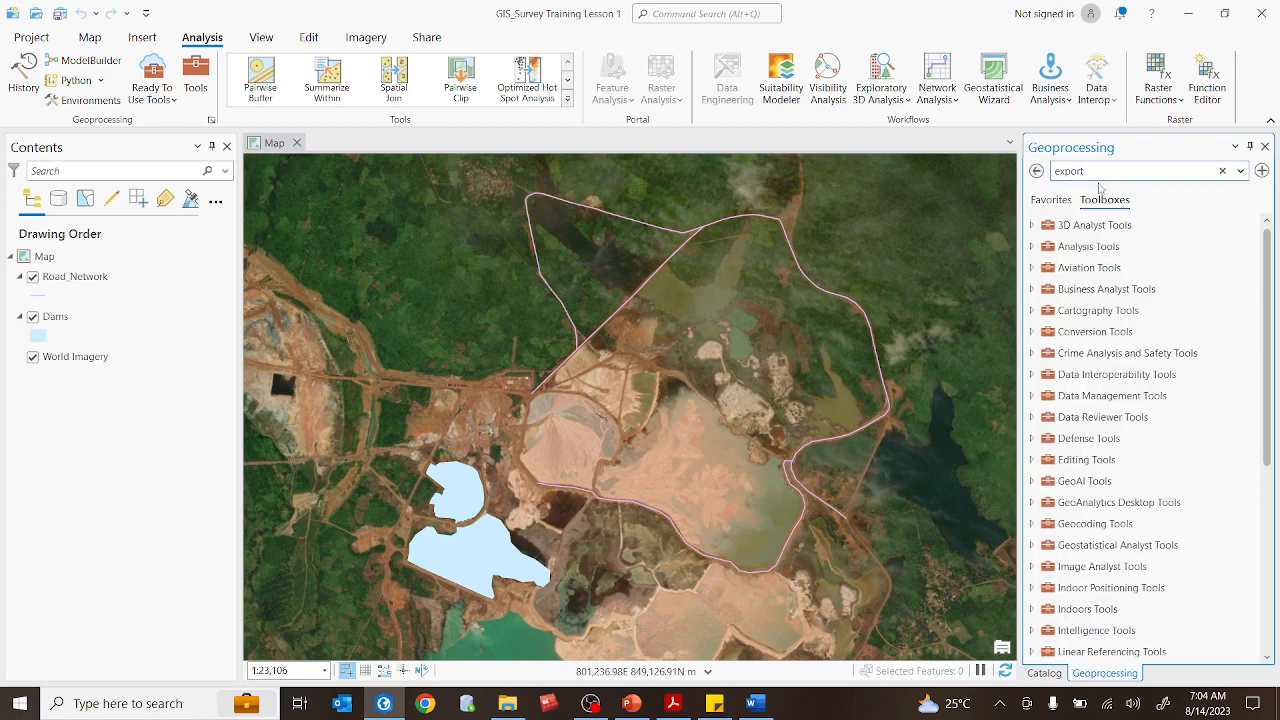
- View the Extract tools inside Analysis Tools, such as Clip and Split, and collapse the toolbox
click(1031, 247)
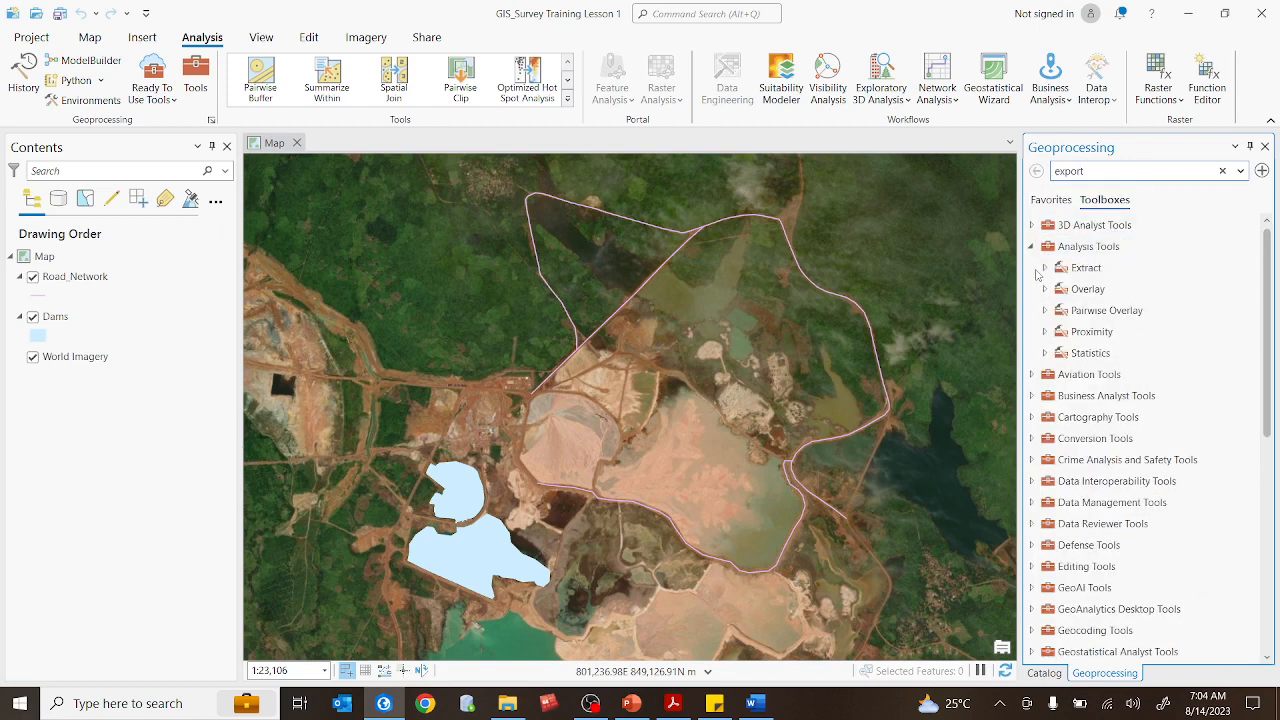
click(1046, 270)
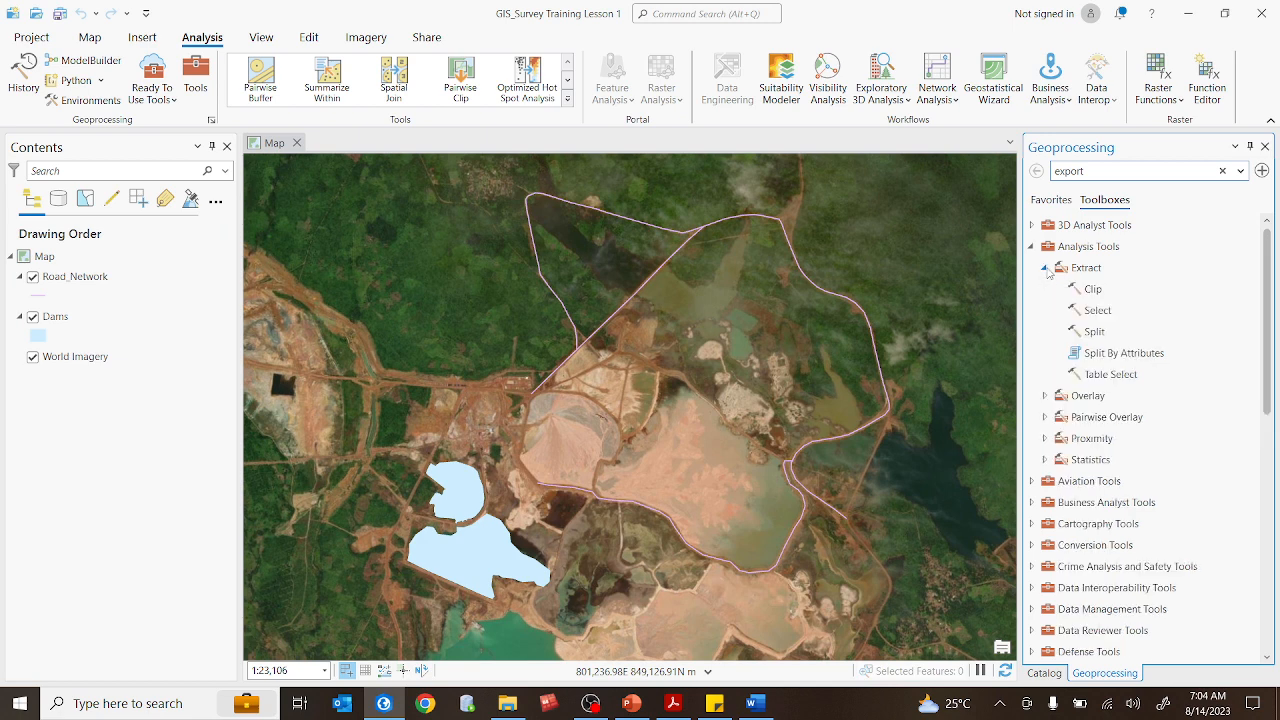
click(1046, 269)
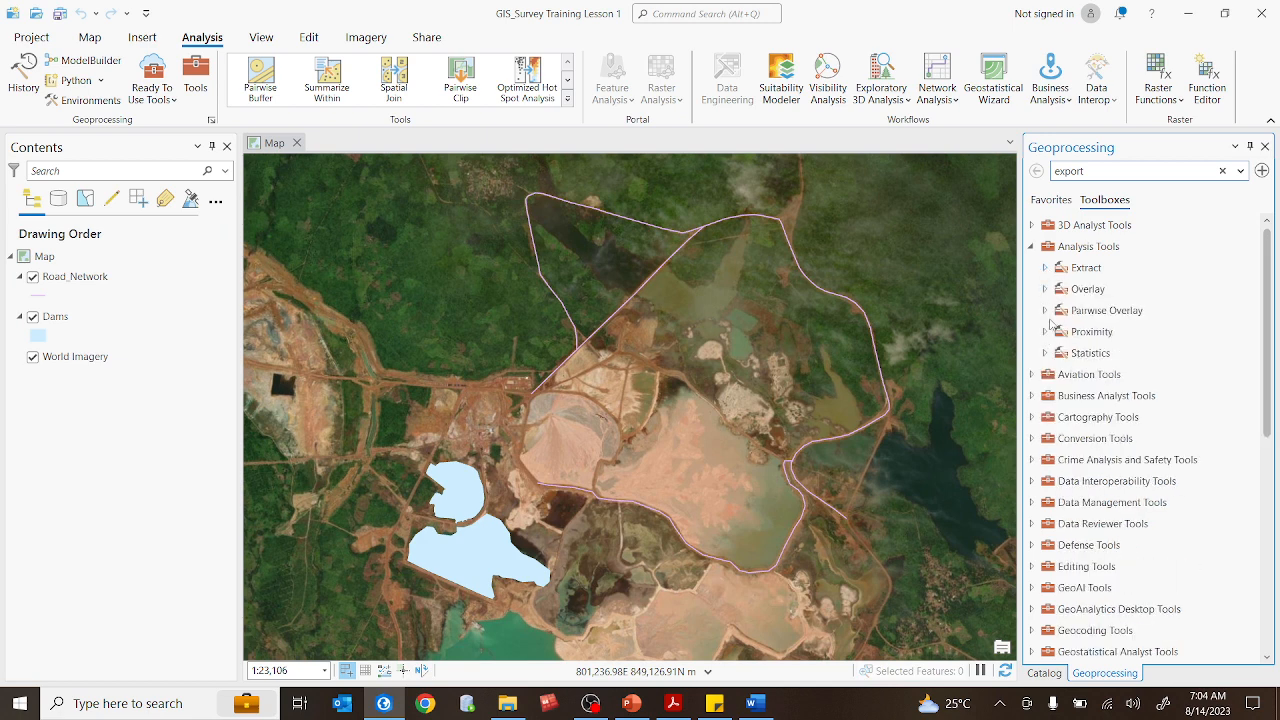
click(1033, 249)
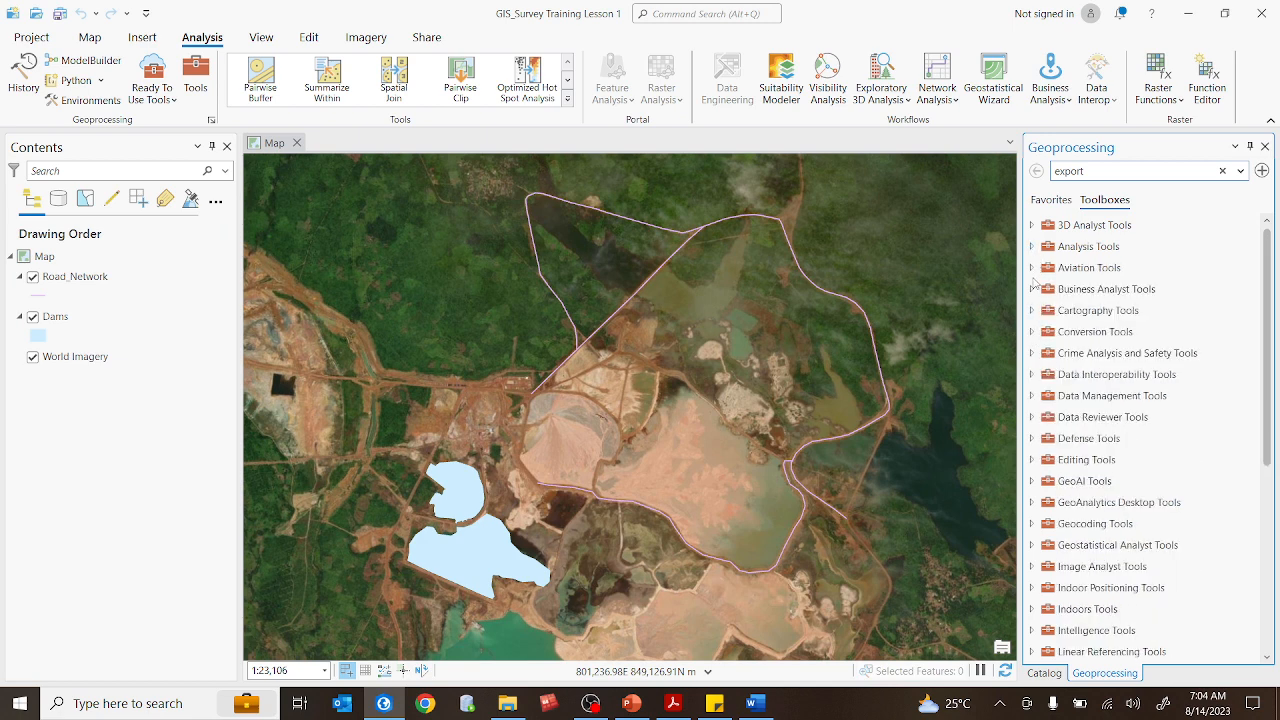
- Examine the full list of toolsets inside Data Management Tools, from 3D Objects to Tile Cache, and collapse it
click(1032, 396)
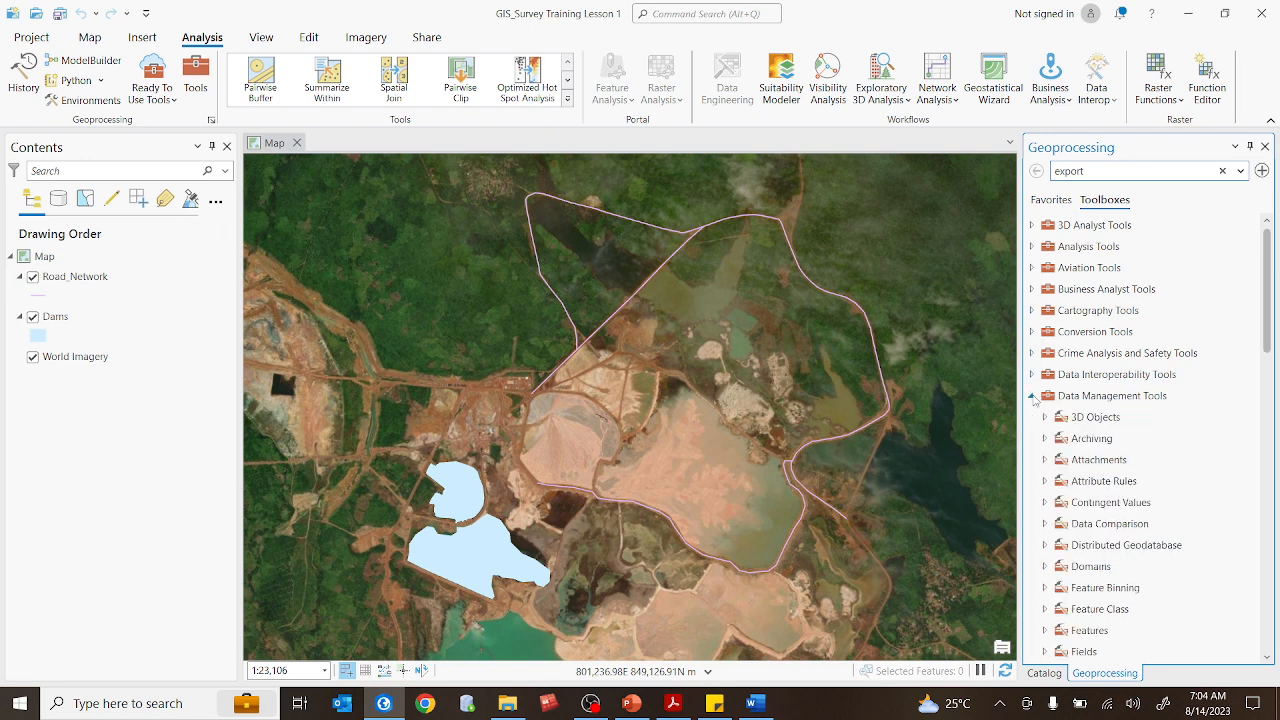
scroll(1036, 415, down, 2)
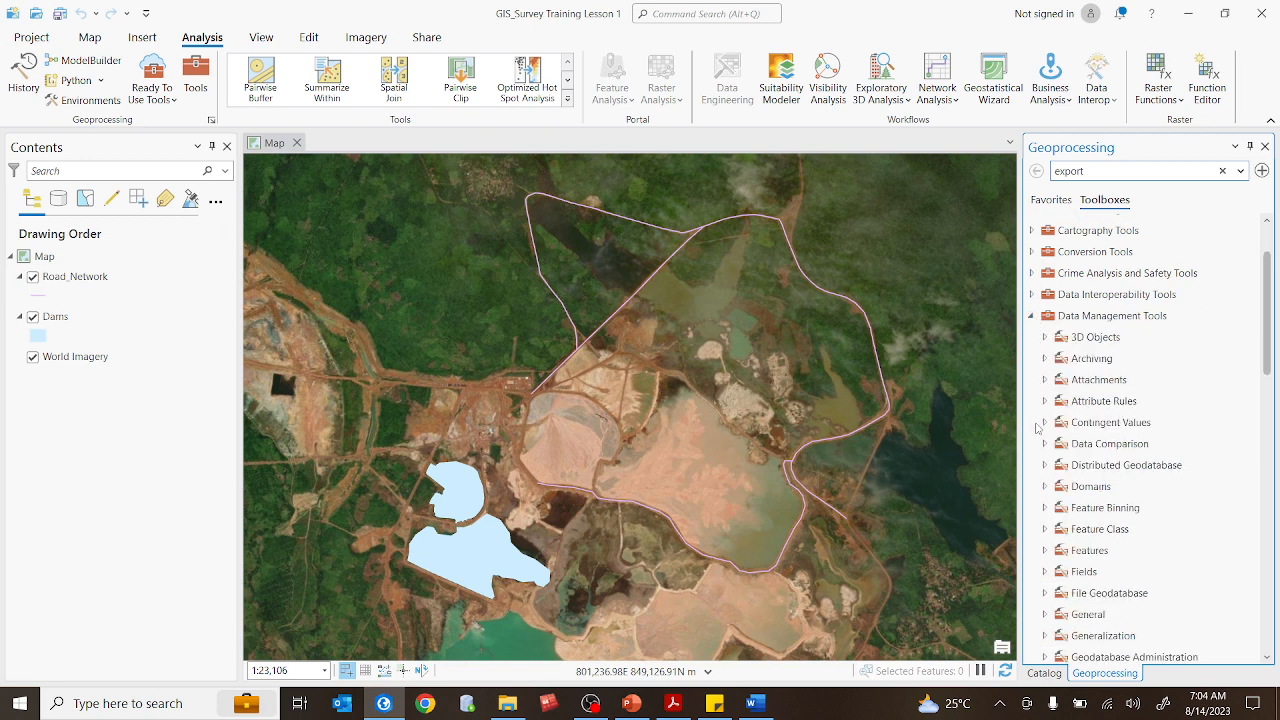
scroll(1038, 428, down, 2)
scroll(1054, 438, down, 4)
scroll(1058, 438, down, 4)
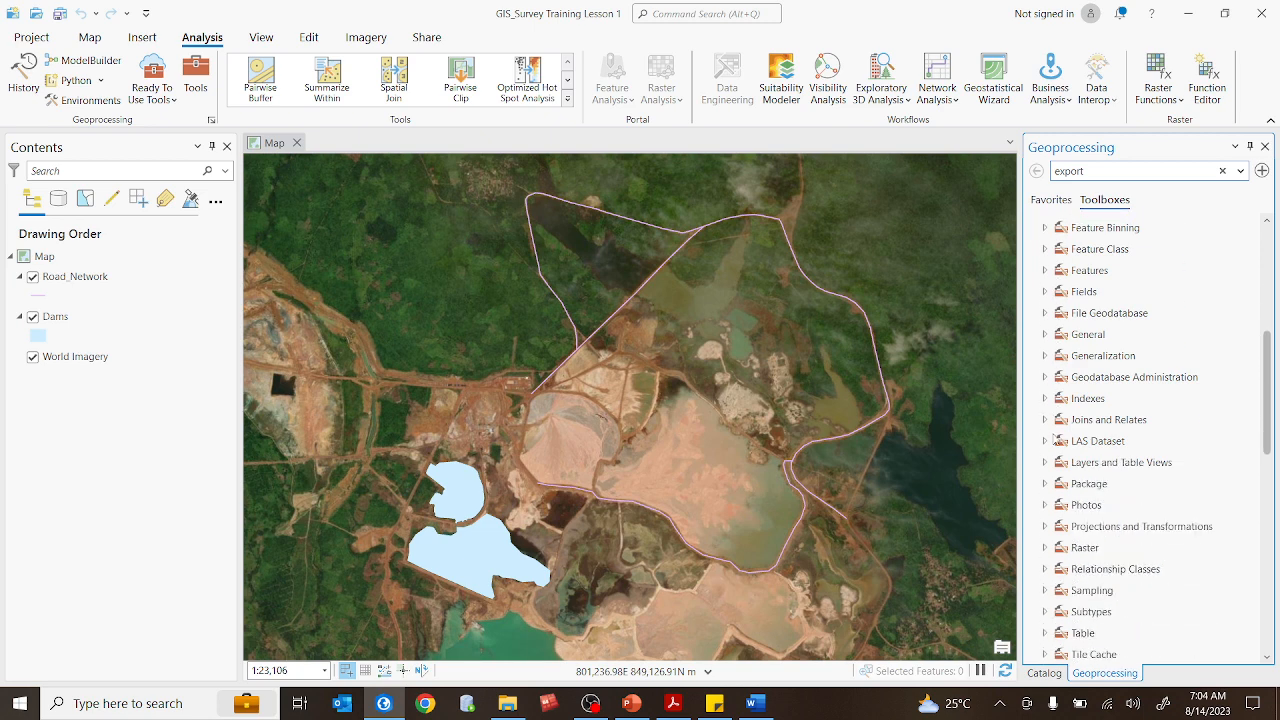
scroll(1059, 440, up, 3)
scroll(1059, 440, up, 8)
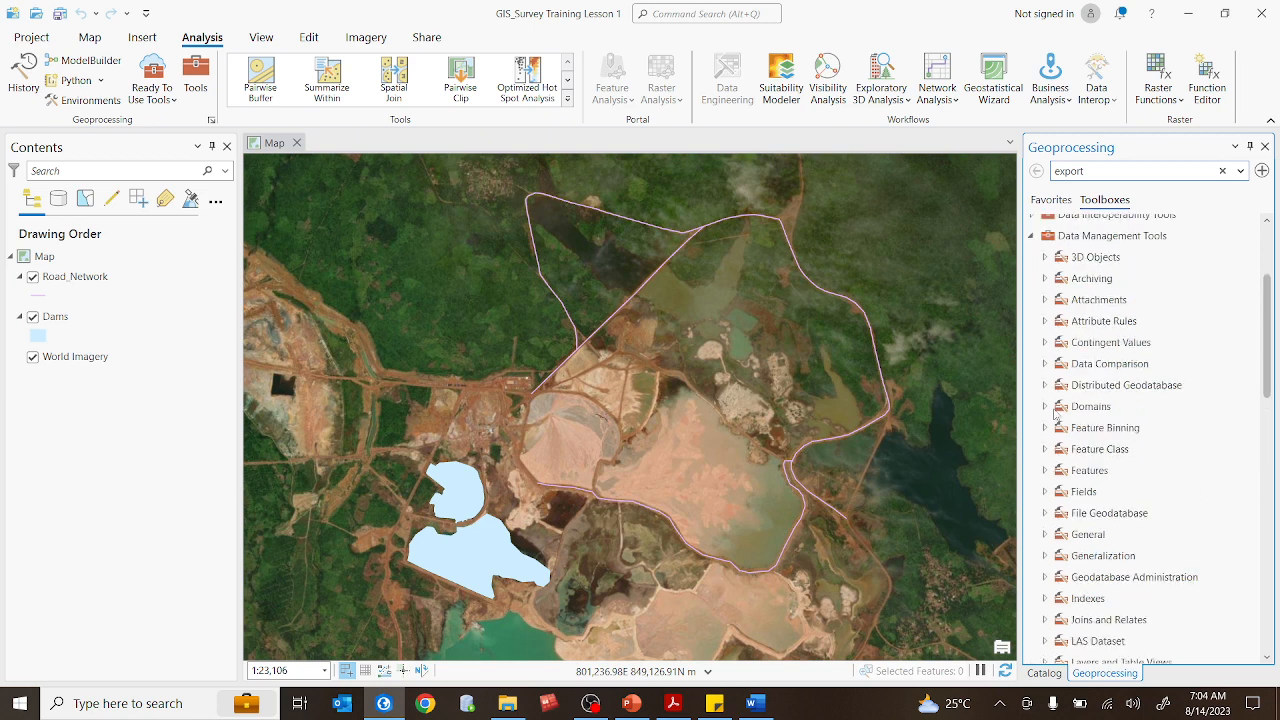
click(1034, 356)
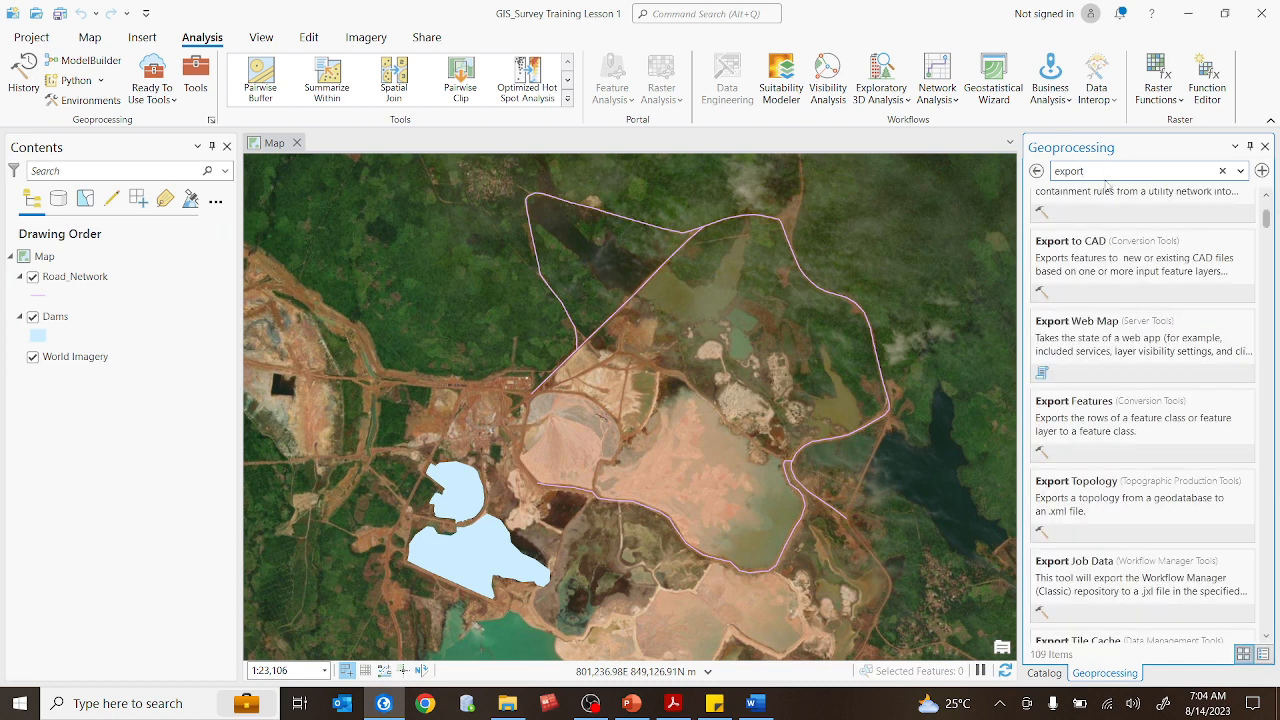
- Open the Export to CAD tool from the "export" results and view its parameters and environment settings
click(1078, 248)
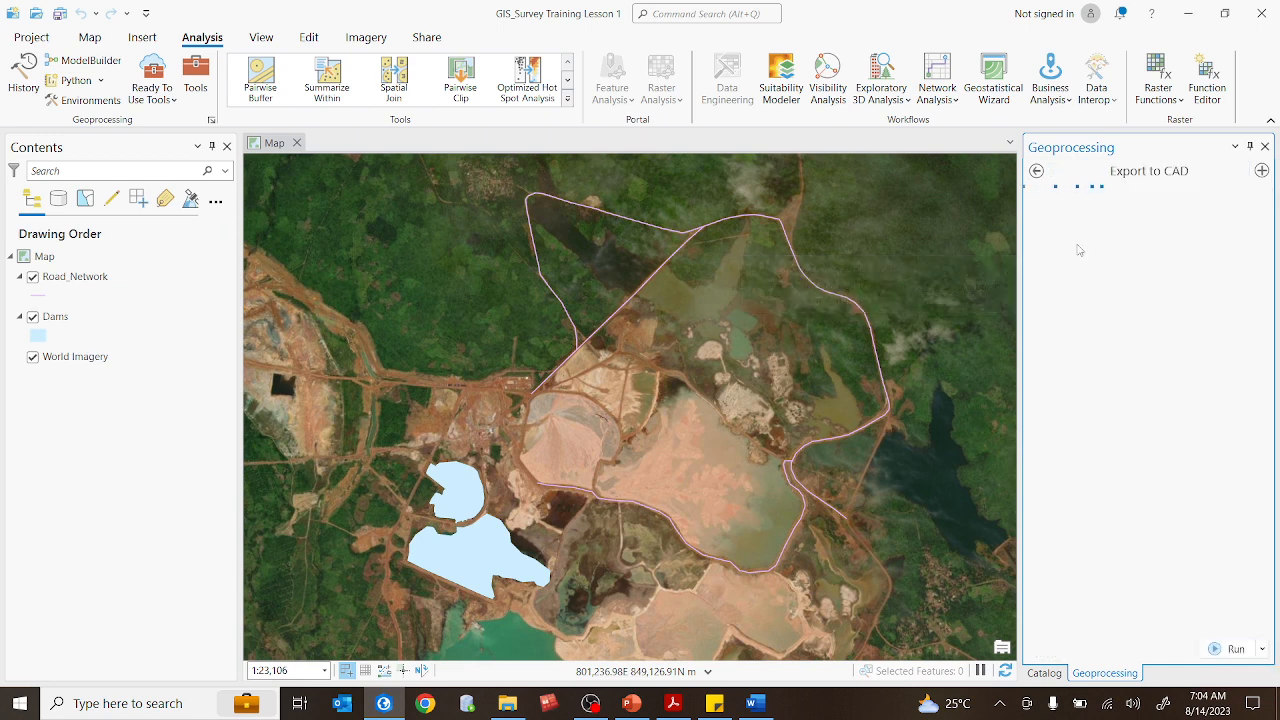
click(1036, 171)
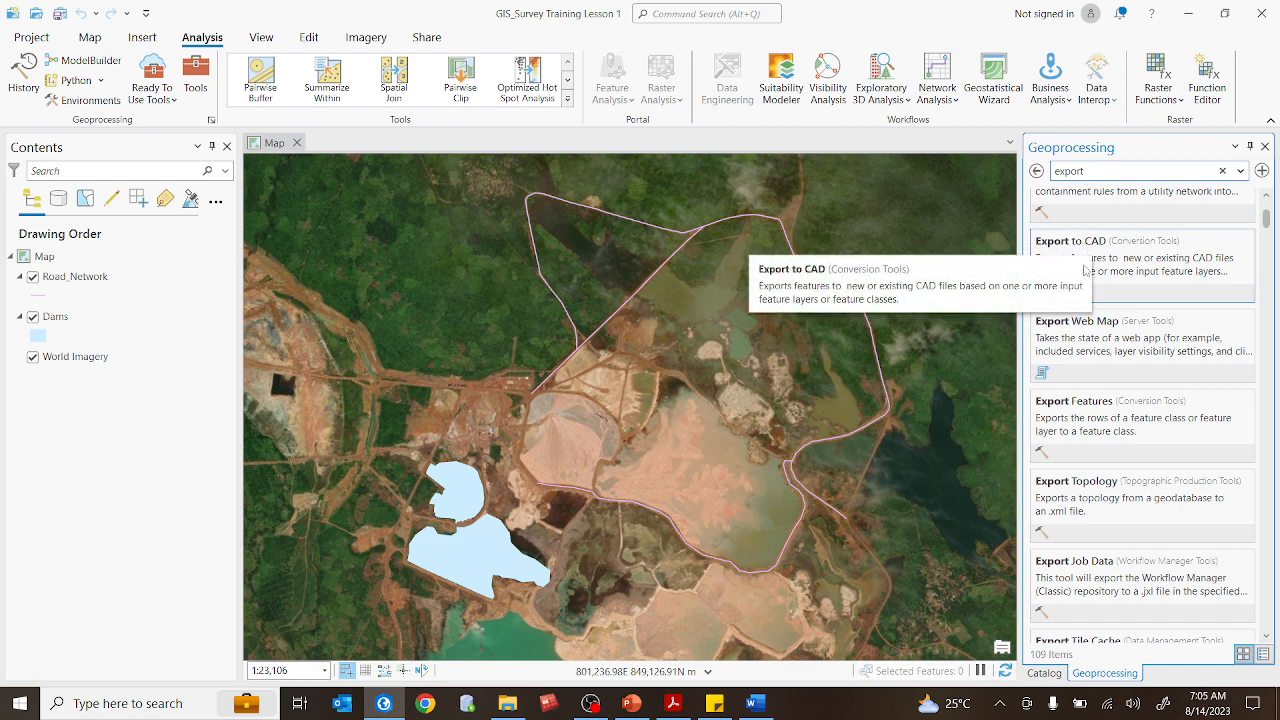
click(1081, 258)
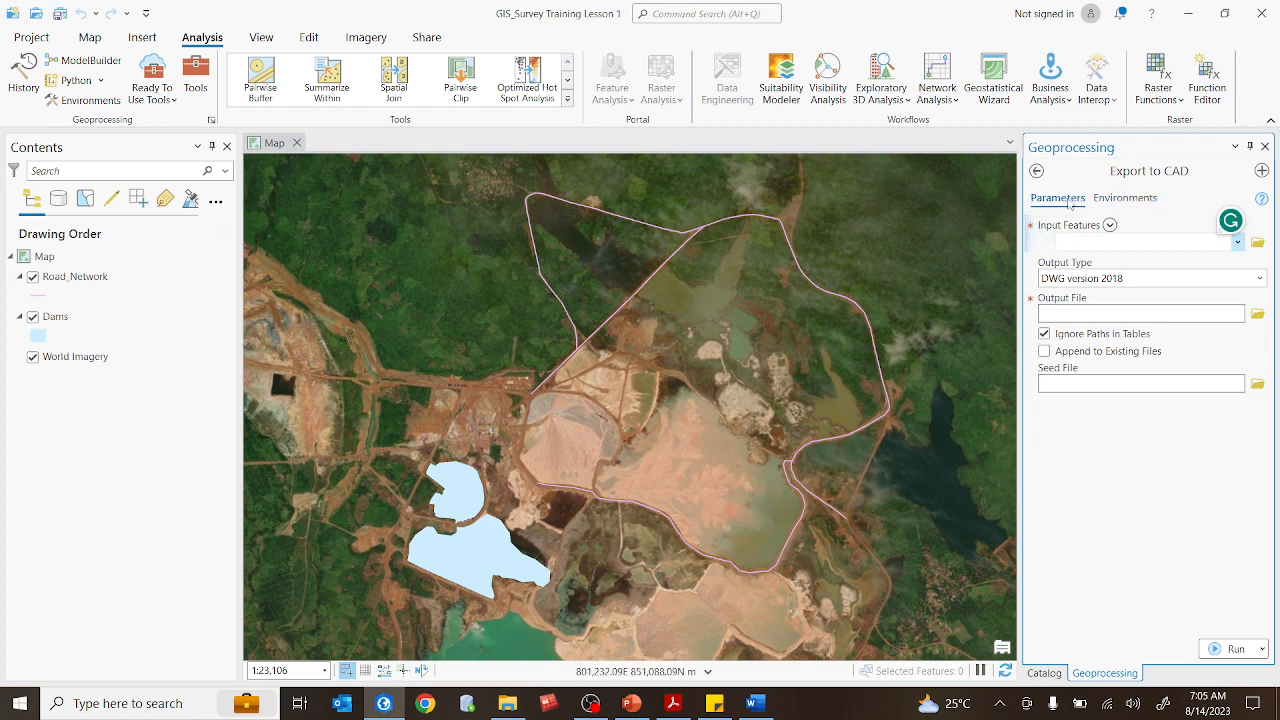
click(1120, 199)
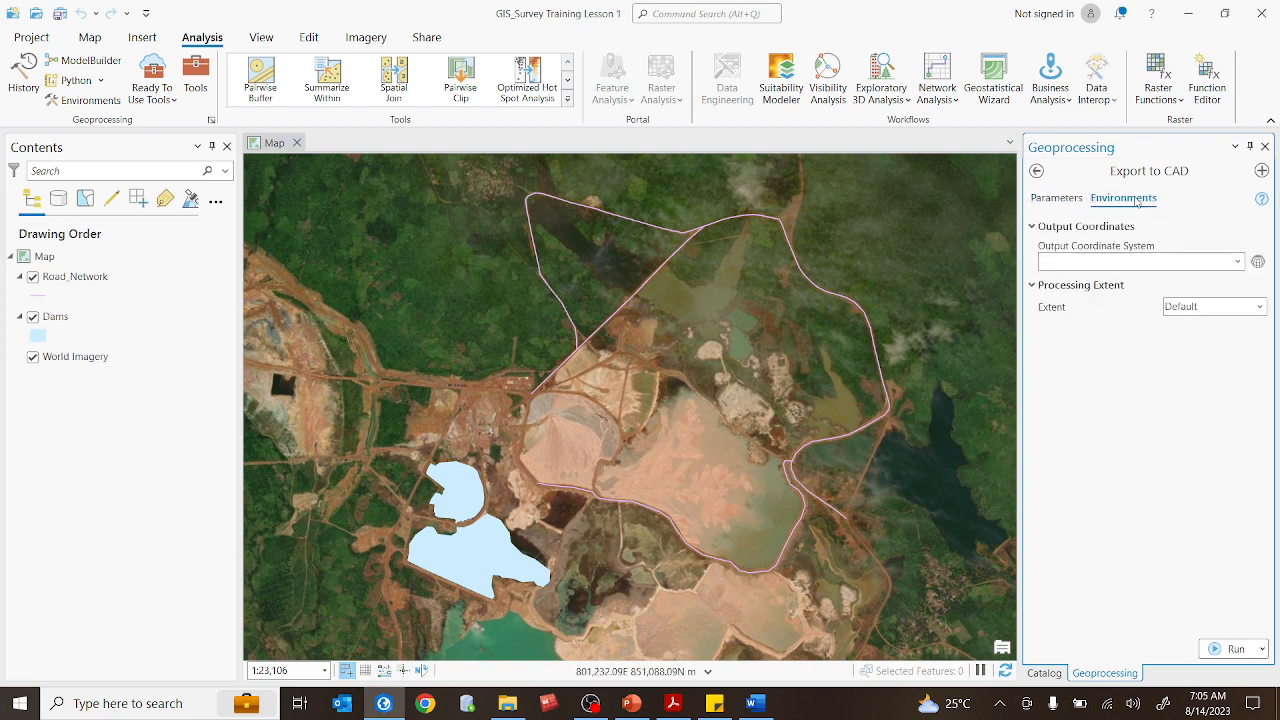
- Return to the Export to CAD parameters and toggle the Road_Network layer's visibility off and on in the map
click(1060, 199)
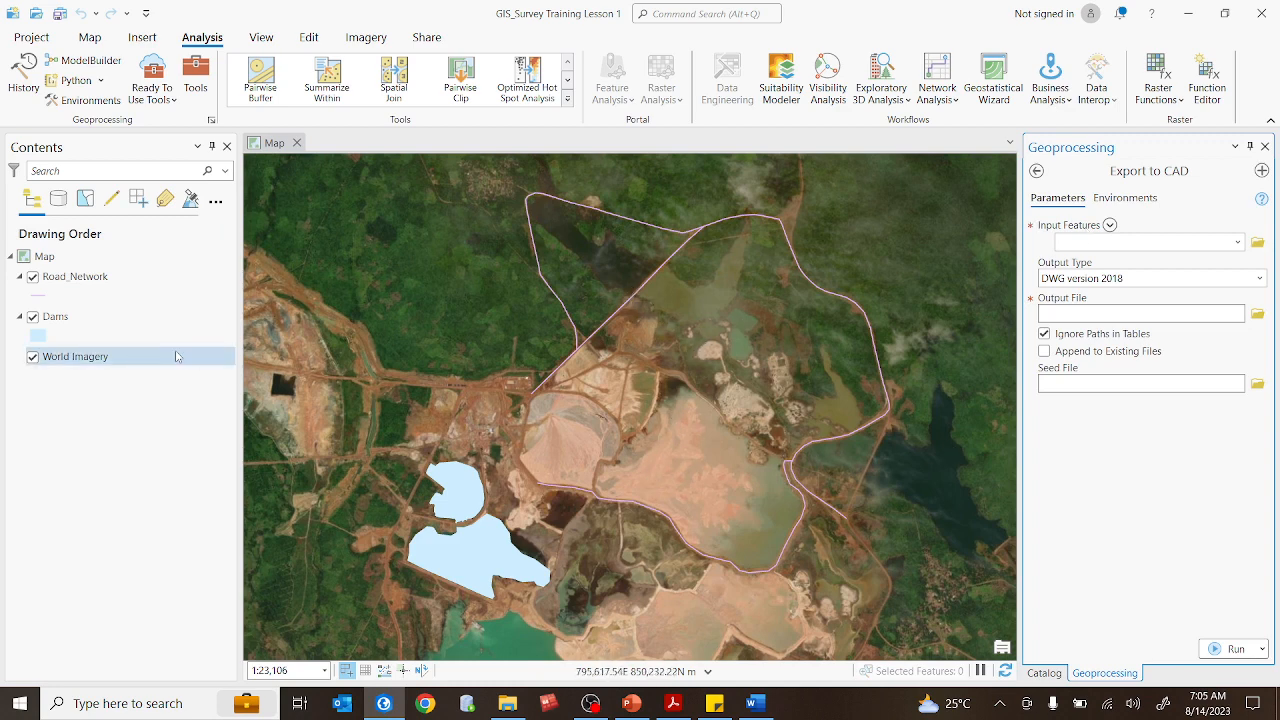
click(77, 280)
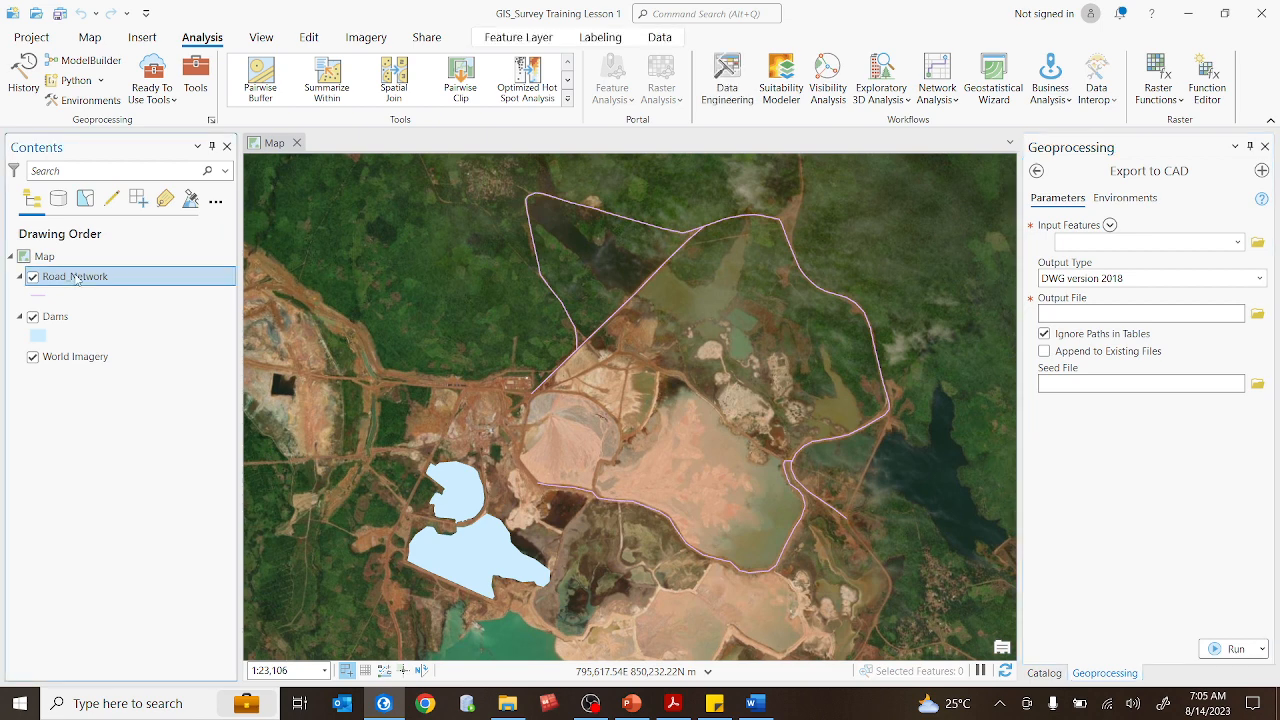
click(32, 279)
click(32, 279)
click(32, 279)
click(32, 279)
- Set Road_Network and Dams as the input features for Export to CAD
click(1238, 243)
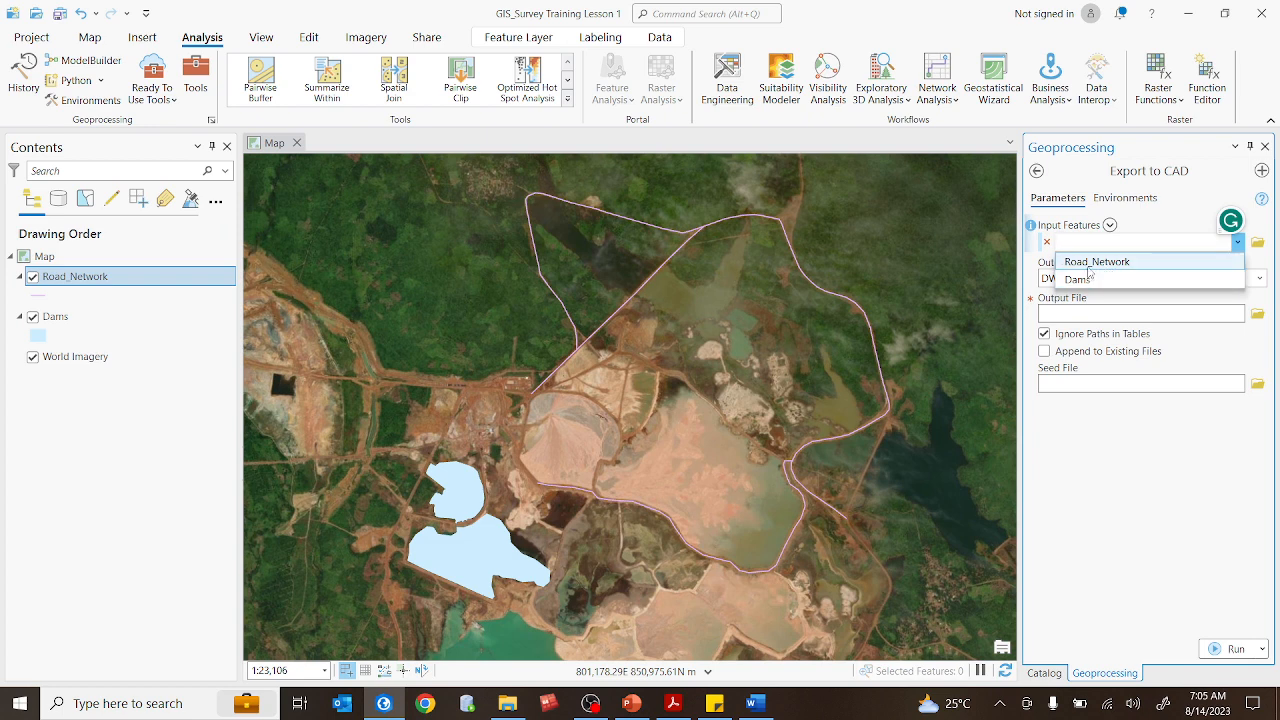
click(1090, 265)
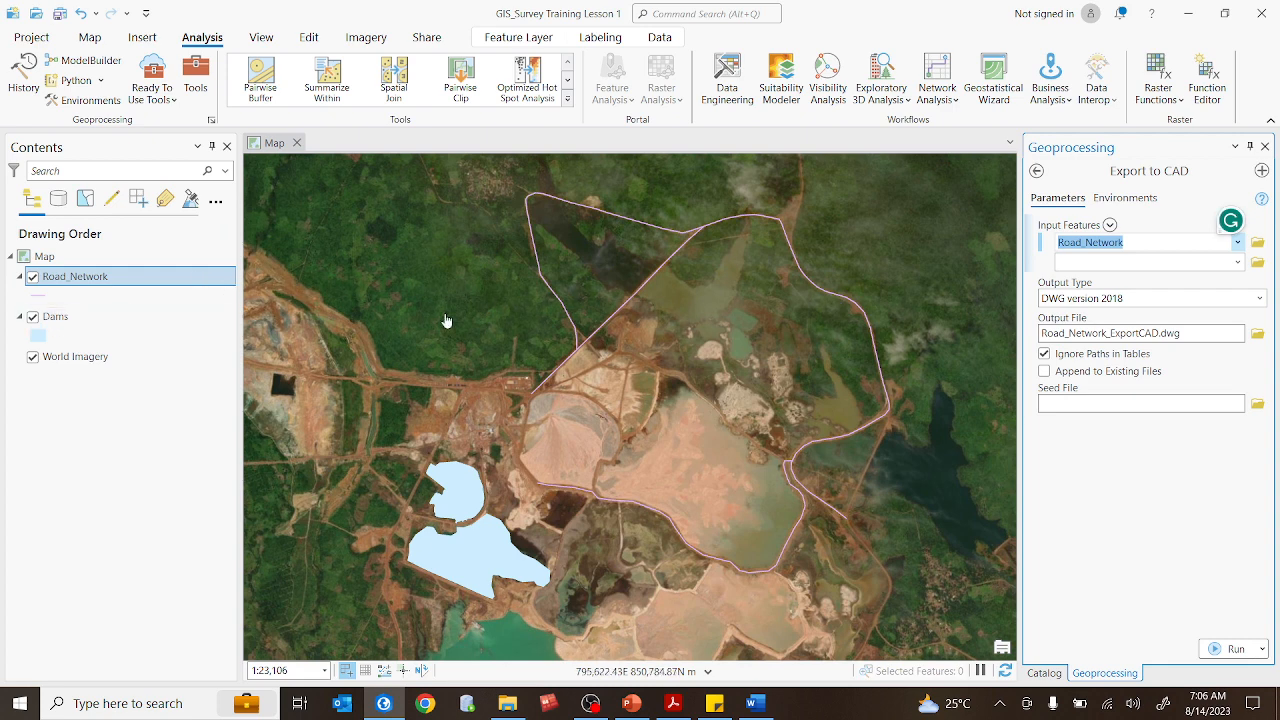
click(1241, 265)
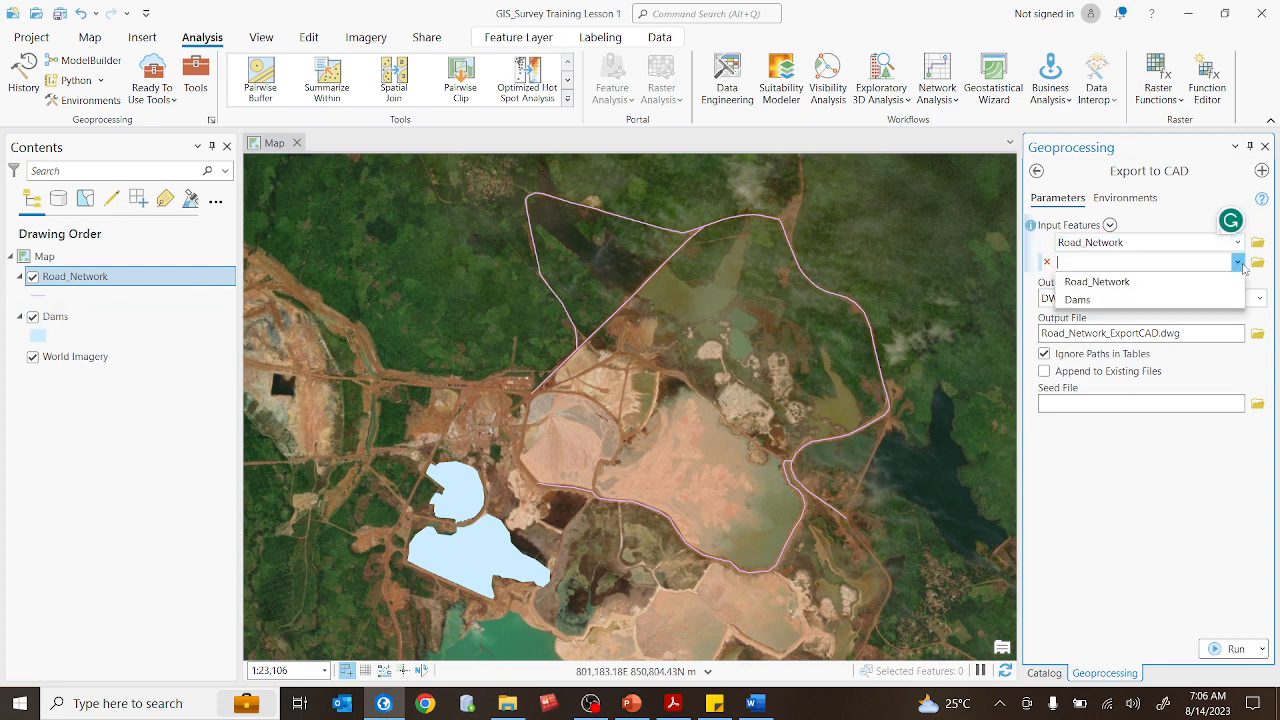
click(1091, 300)
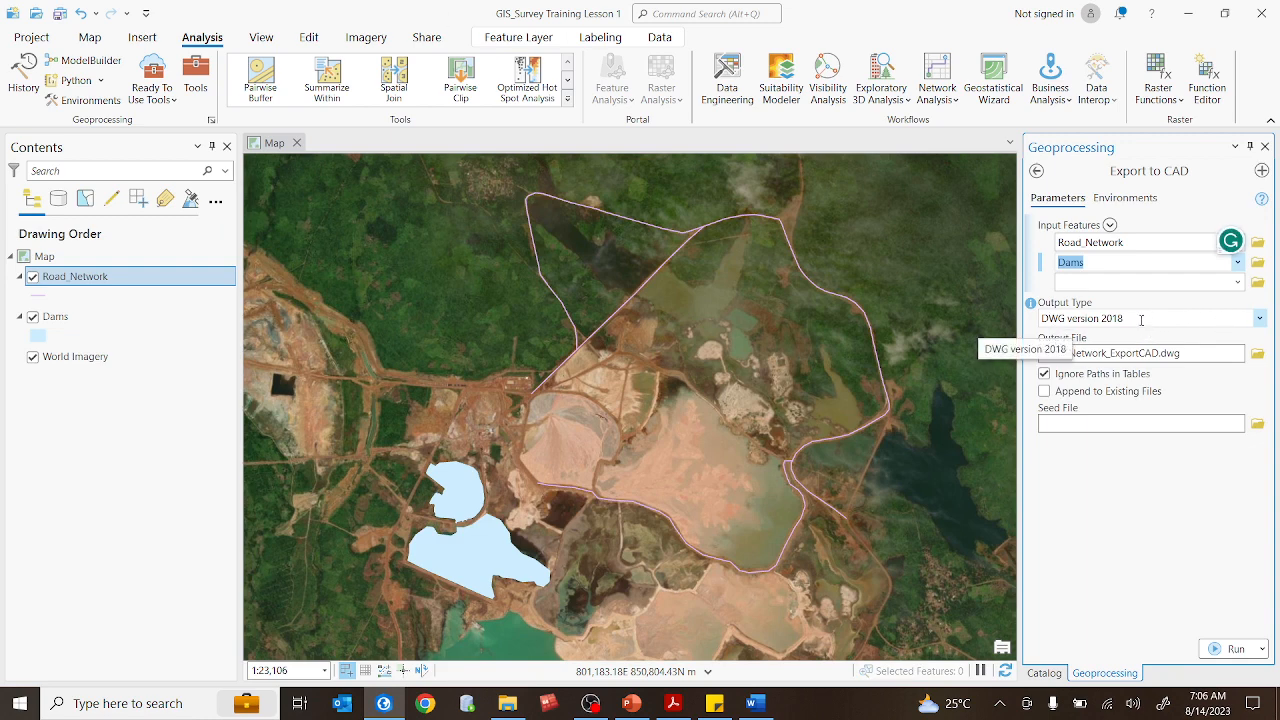
- Review the available DWG and DXF versions and set the output type to DXF version 2007
click(1261, 318)
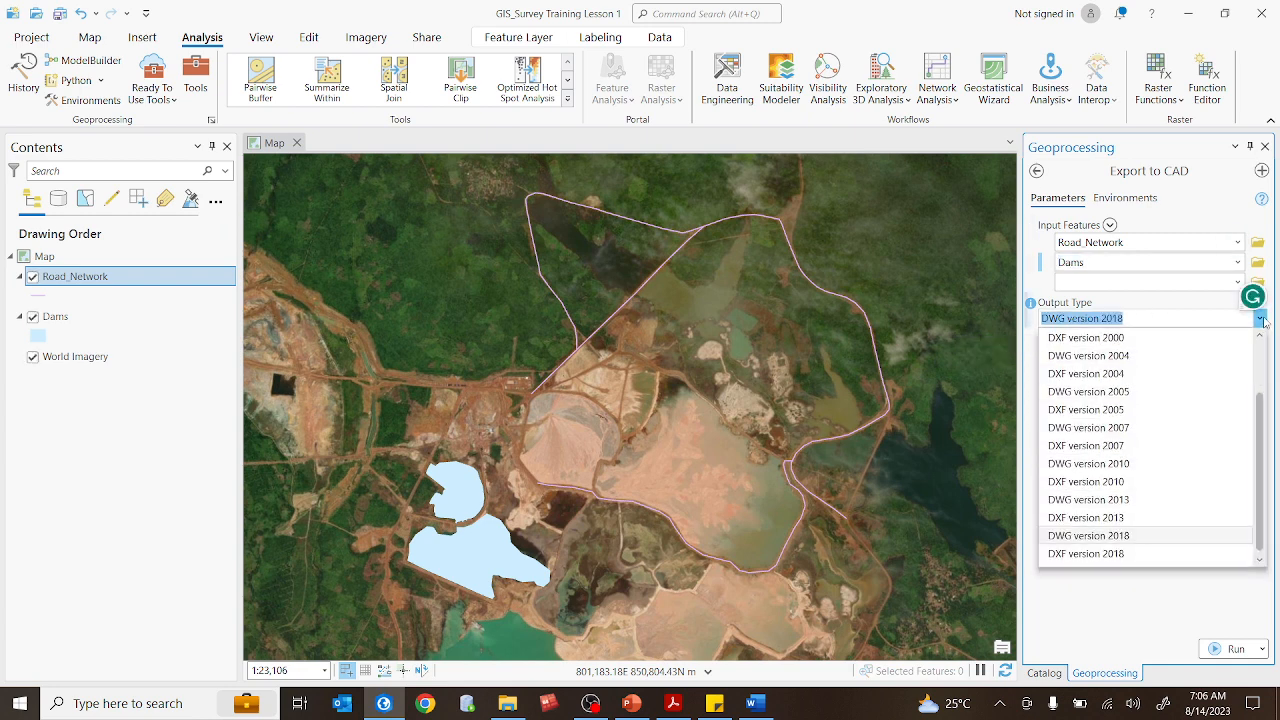
click(1261, 318)
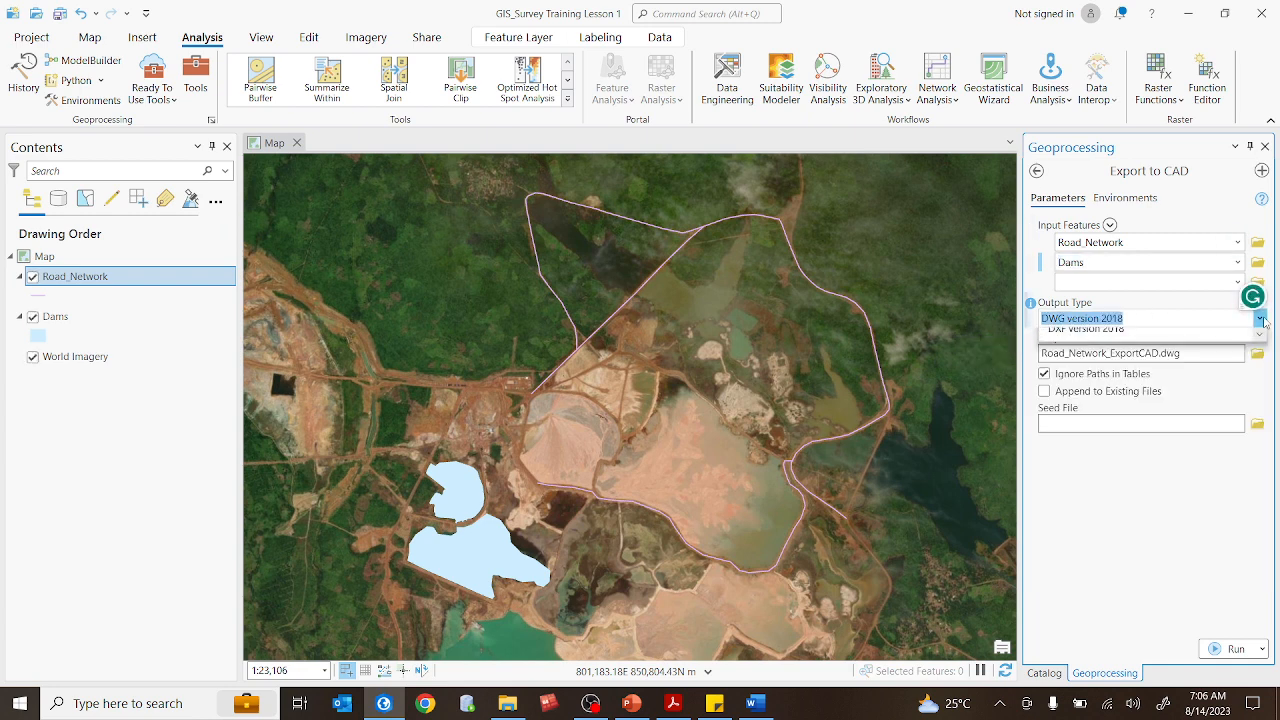
click(1261, 318)
scroll(1160, 400, up, 2)
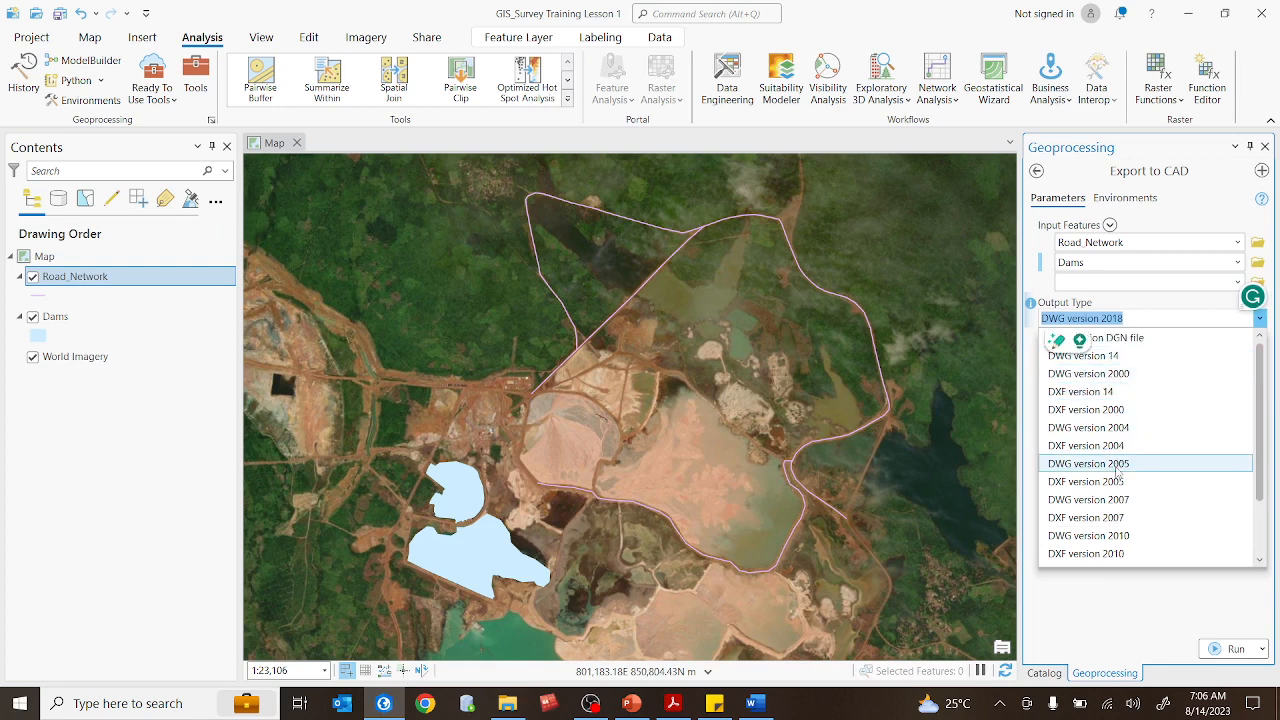
scroll(1117, 470, down, 1)
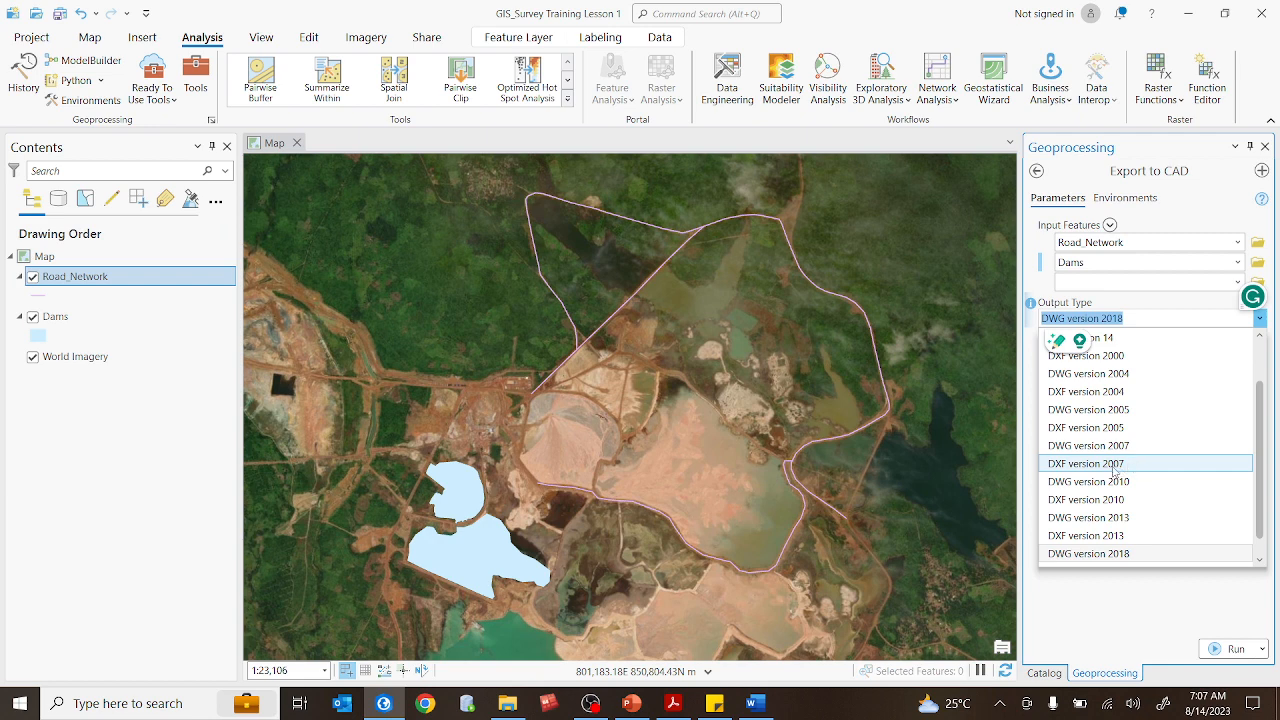
scroll(1117, 466, down, 1)
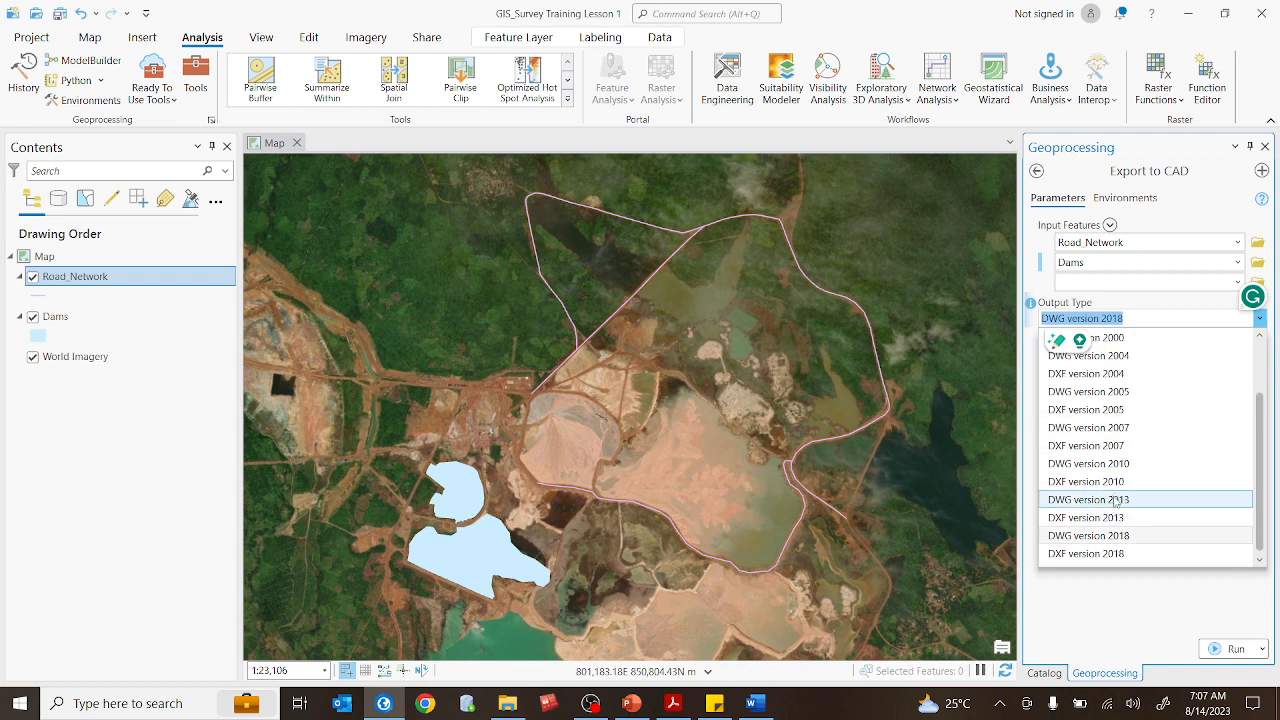
click(1110, 446)
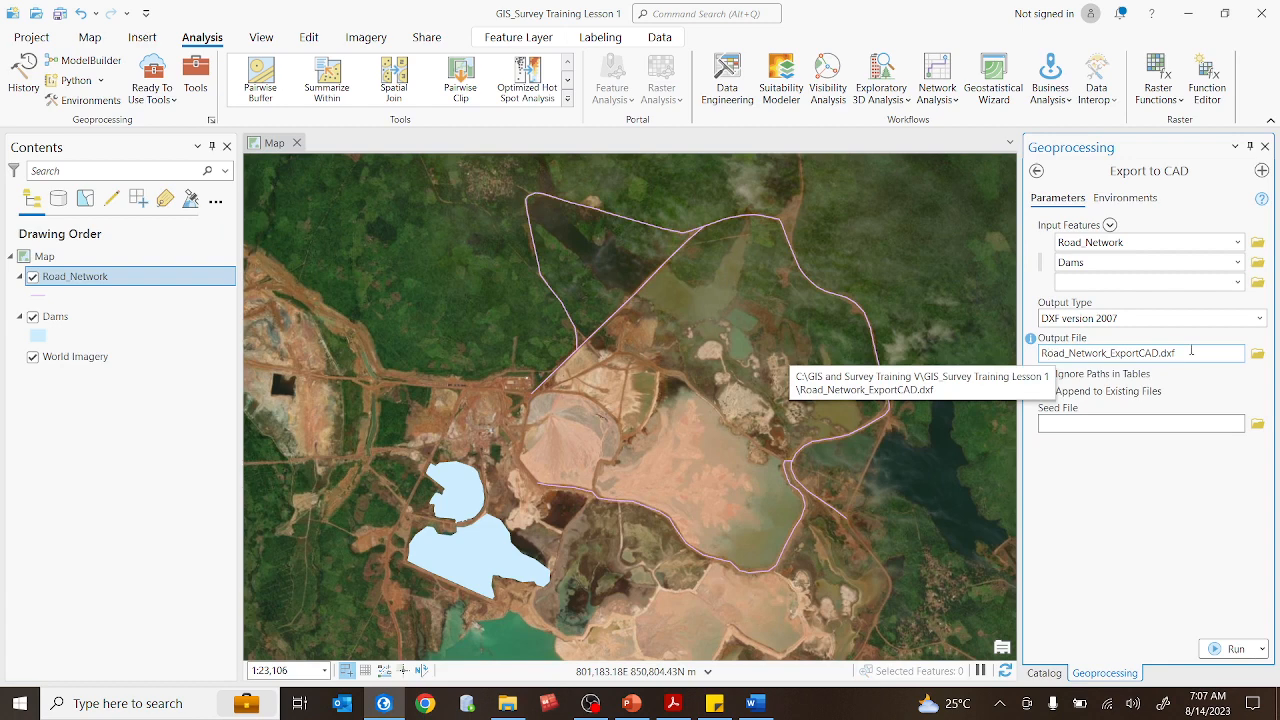
- Browse for the output file location to the DXF Files folder under C:, GIS and Survey Training V, Mining Area
click(1191, 352)
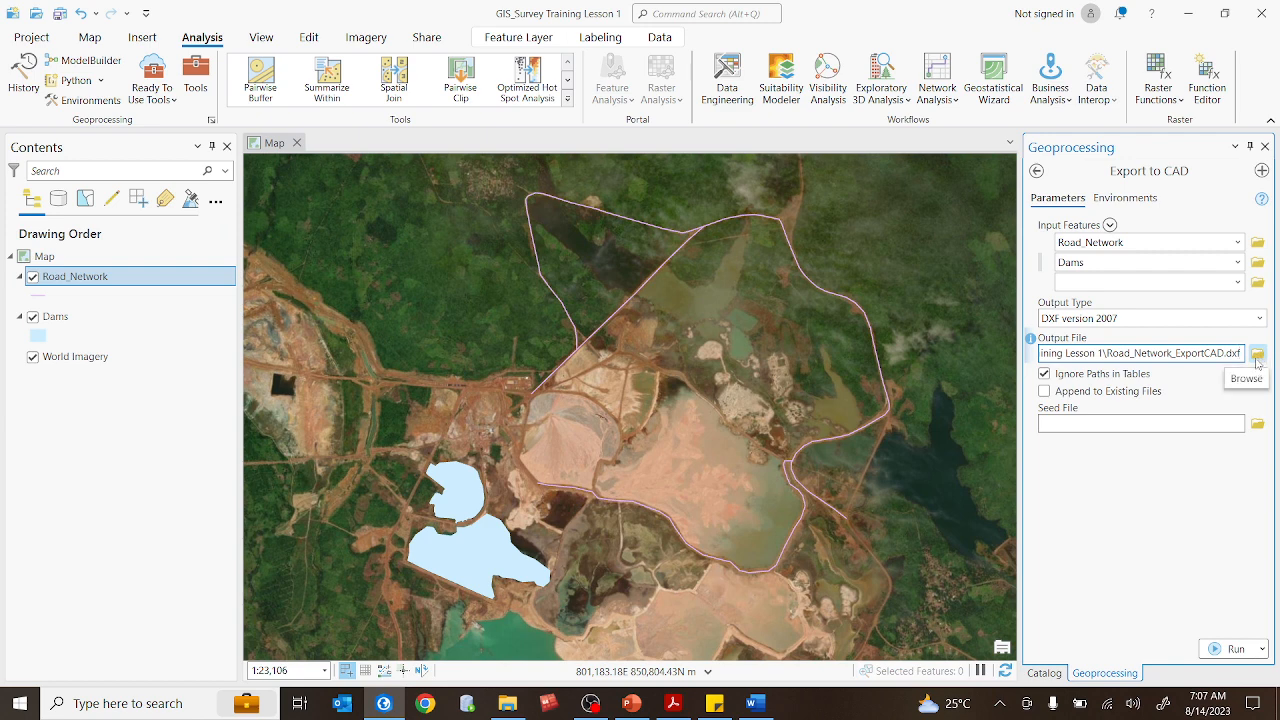
click(1257, 357)
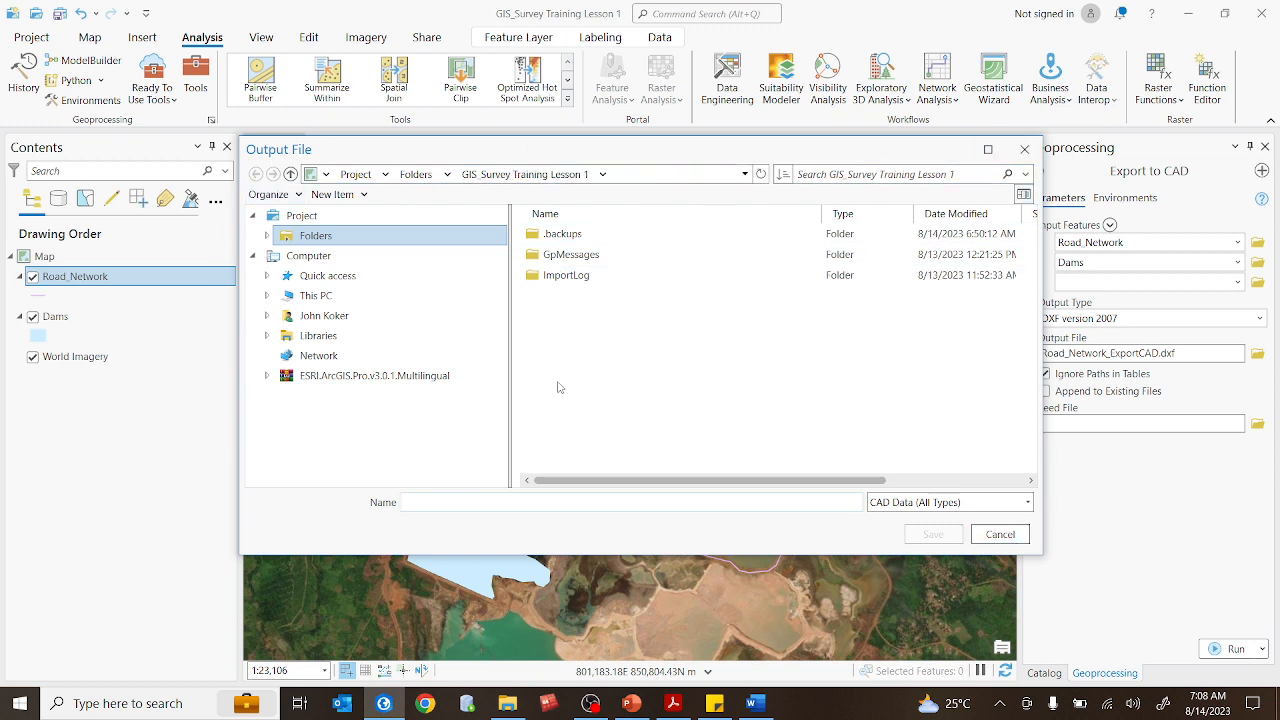
click(329, 300)
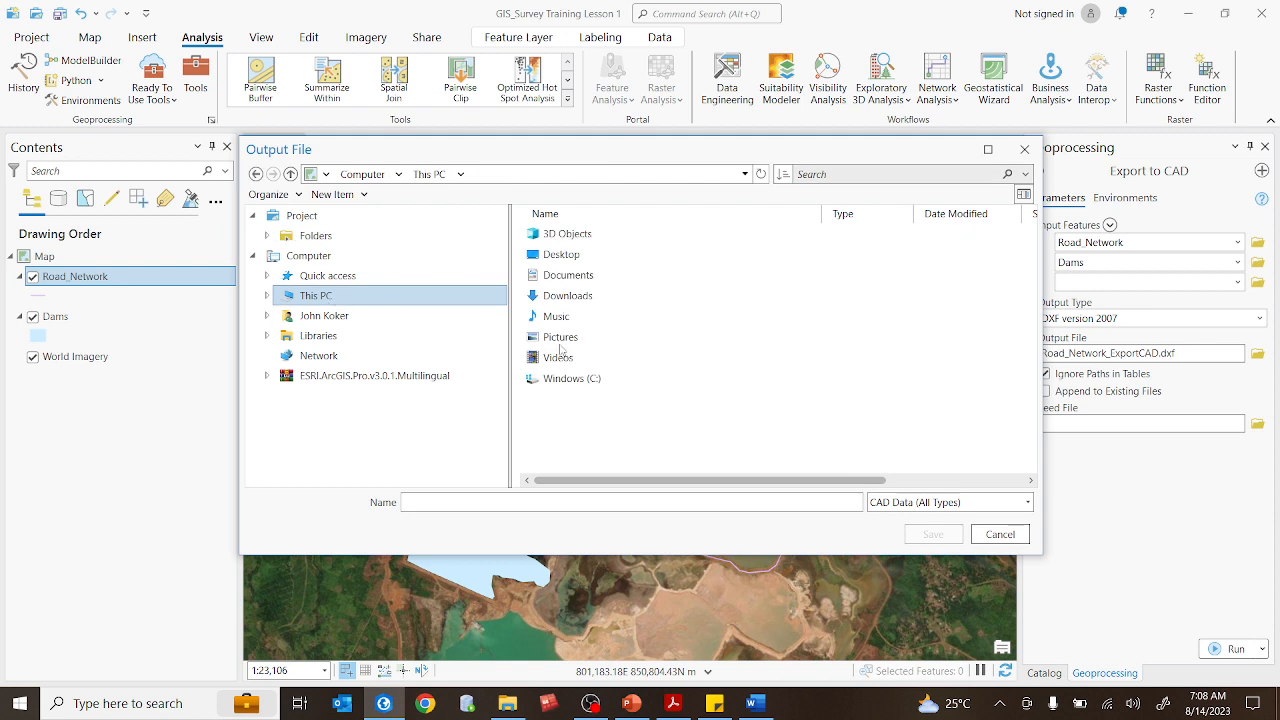
double_click(593, 378)
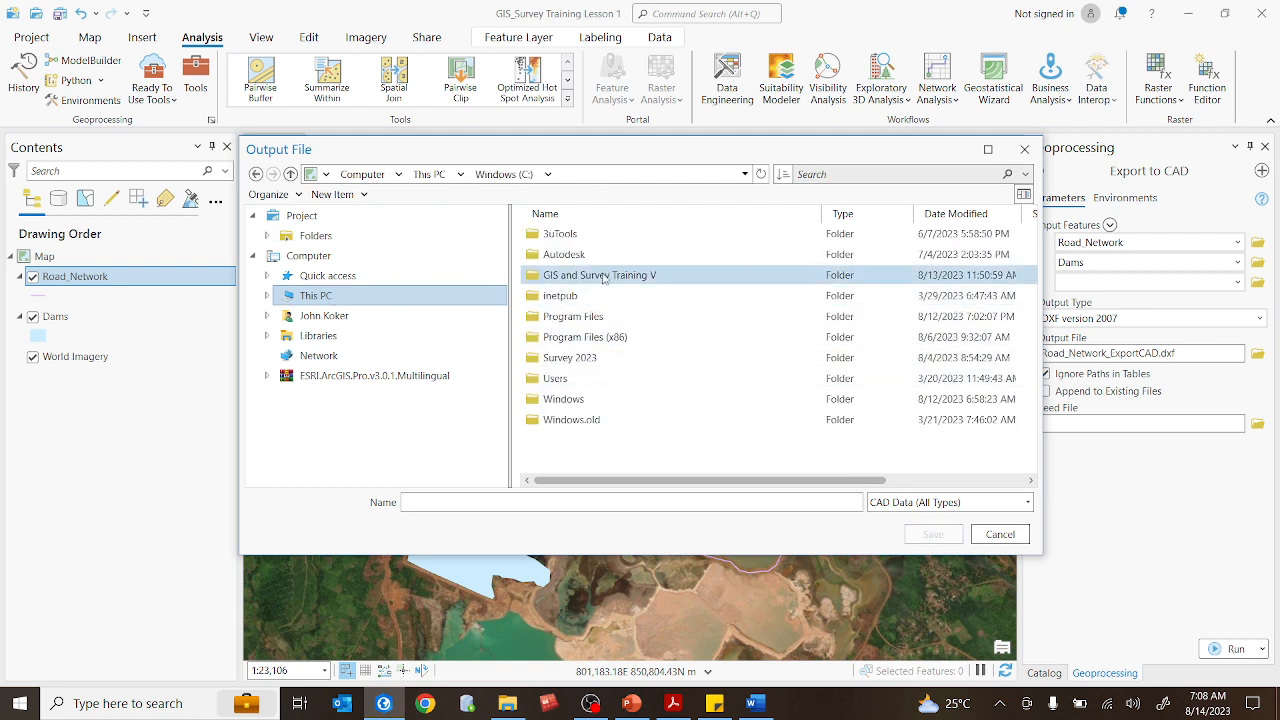
double_click(606, 275)
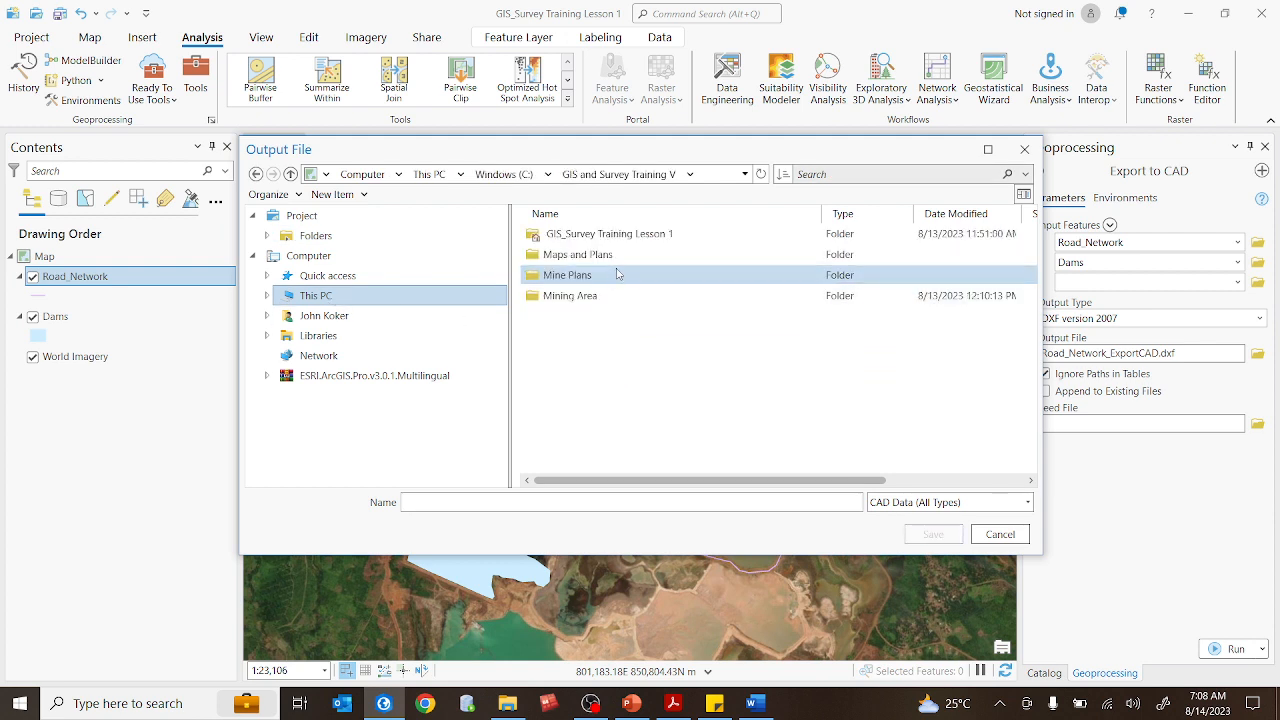
double_click(570, 297)
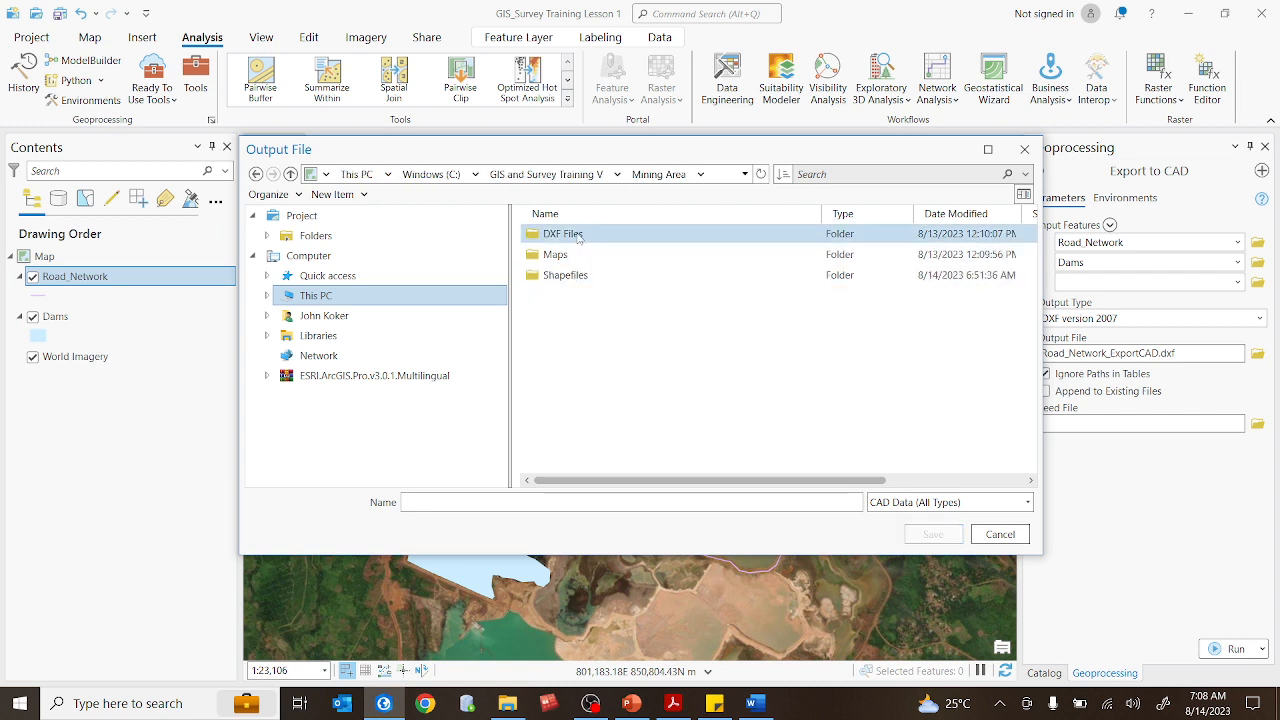
double_click(563, 234)
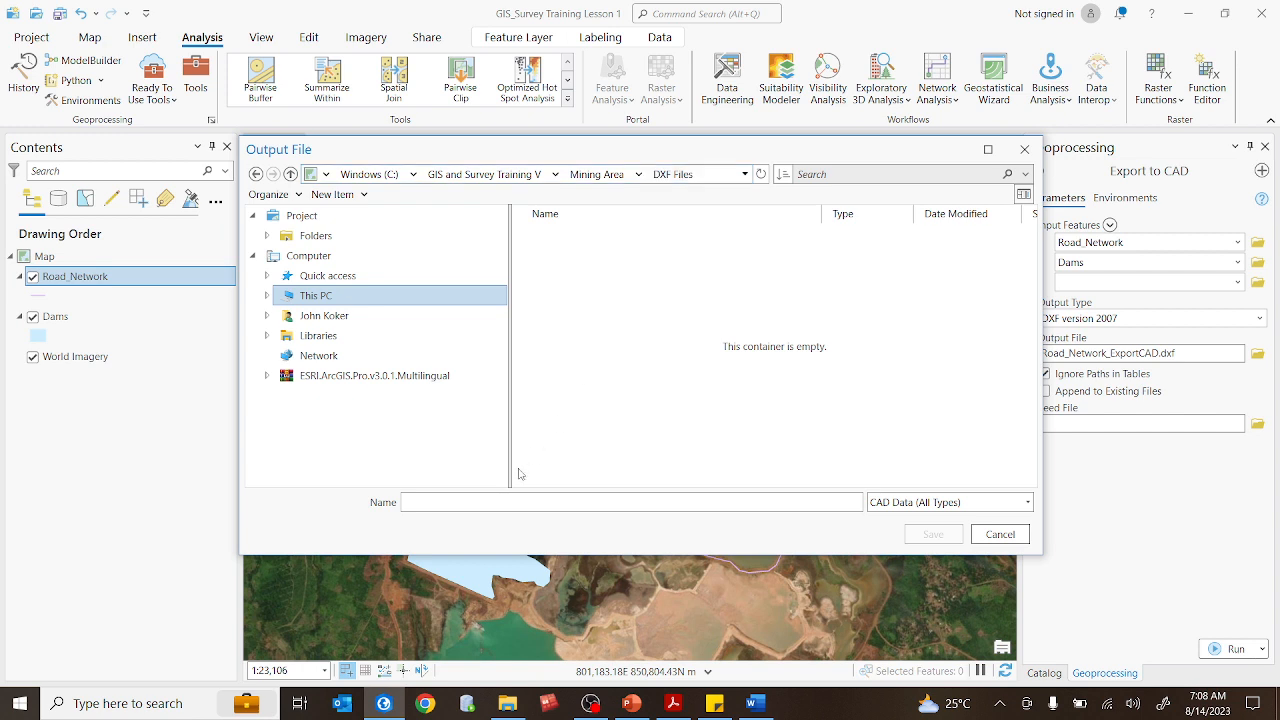
click(439, 503)
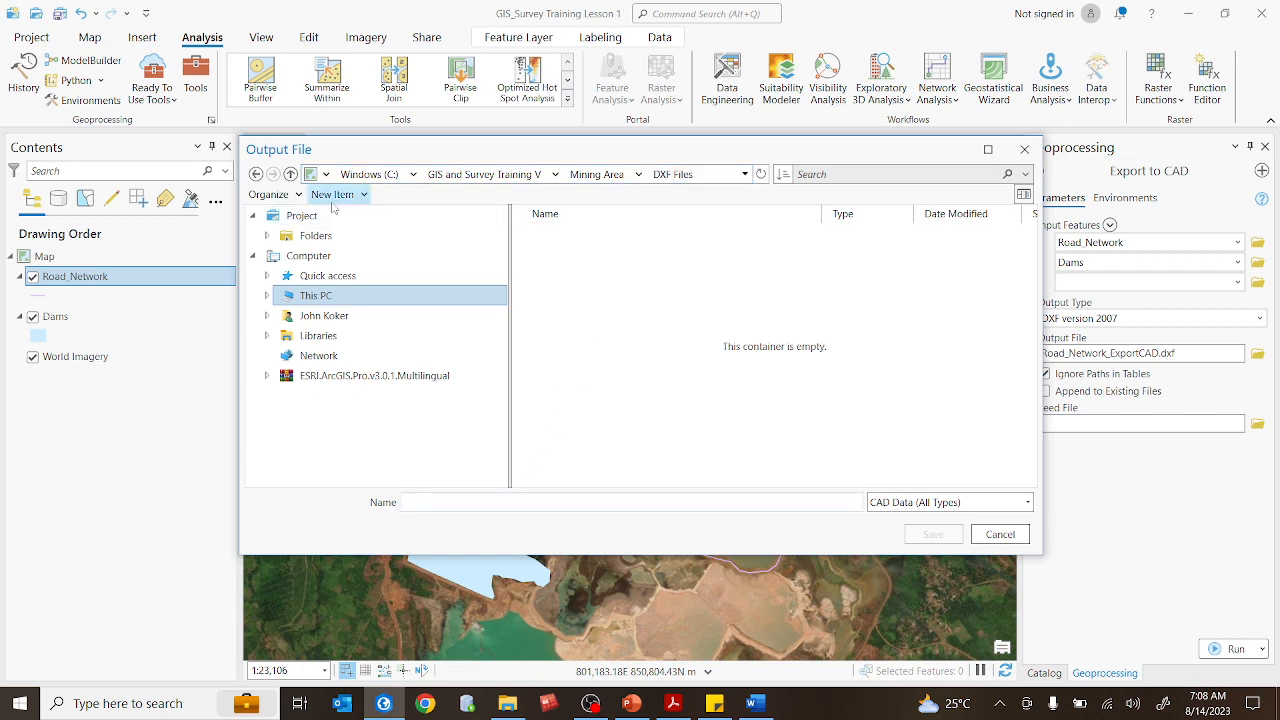
click(256, 174)
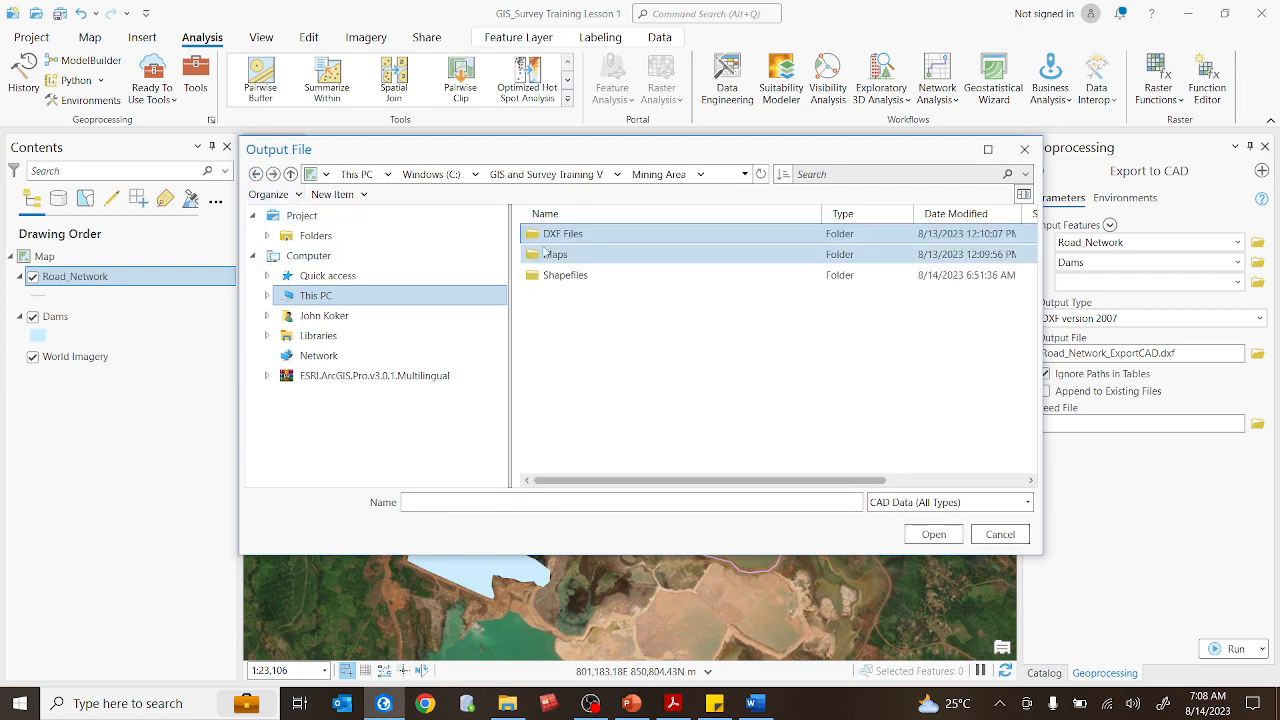
double_click(560, 238)
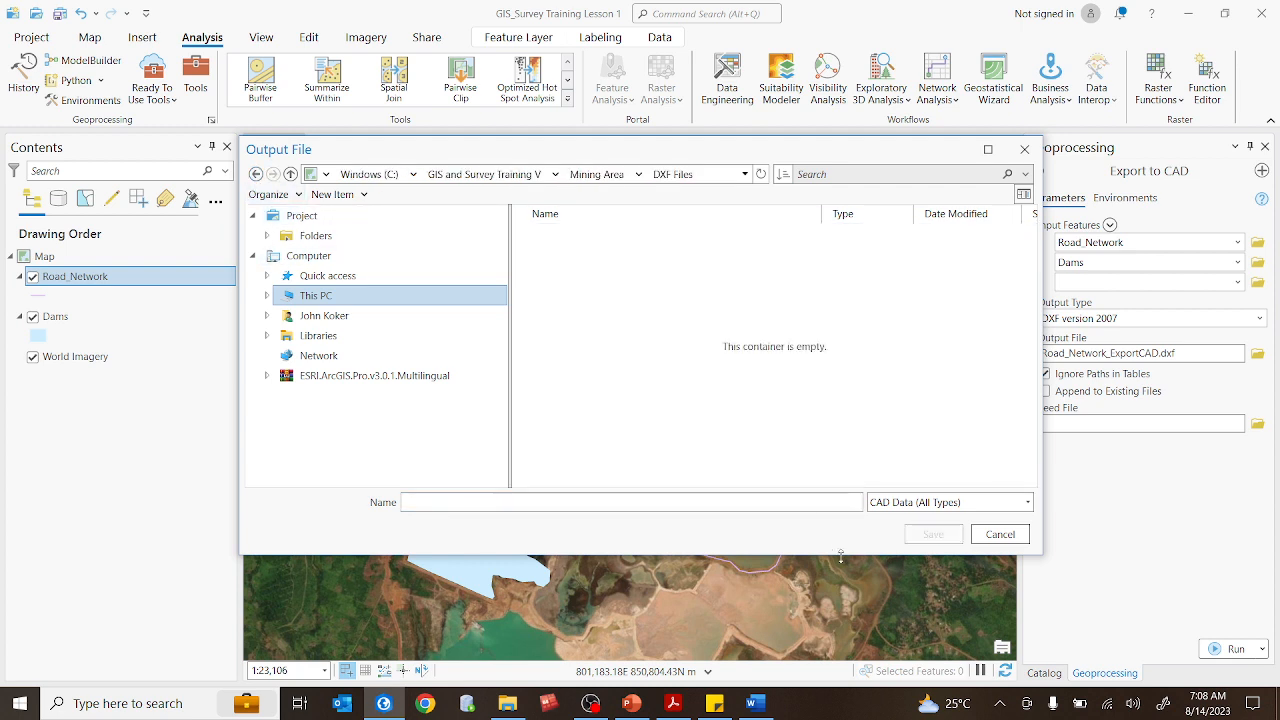
- Name the output file "Road network_and_Dams" and save it as the export destination in the DXF Files folder
click(567, 503)
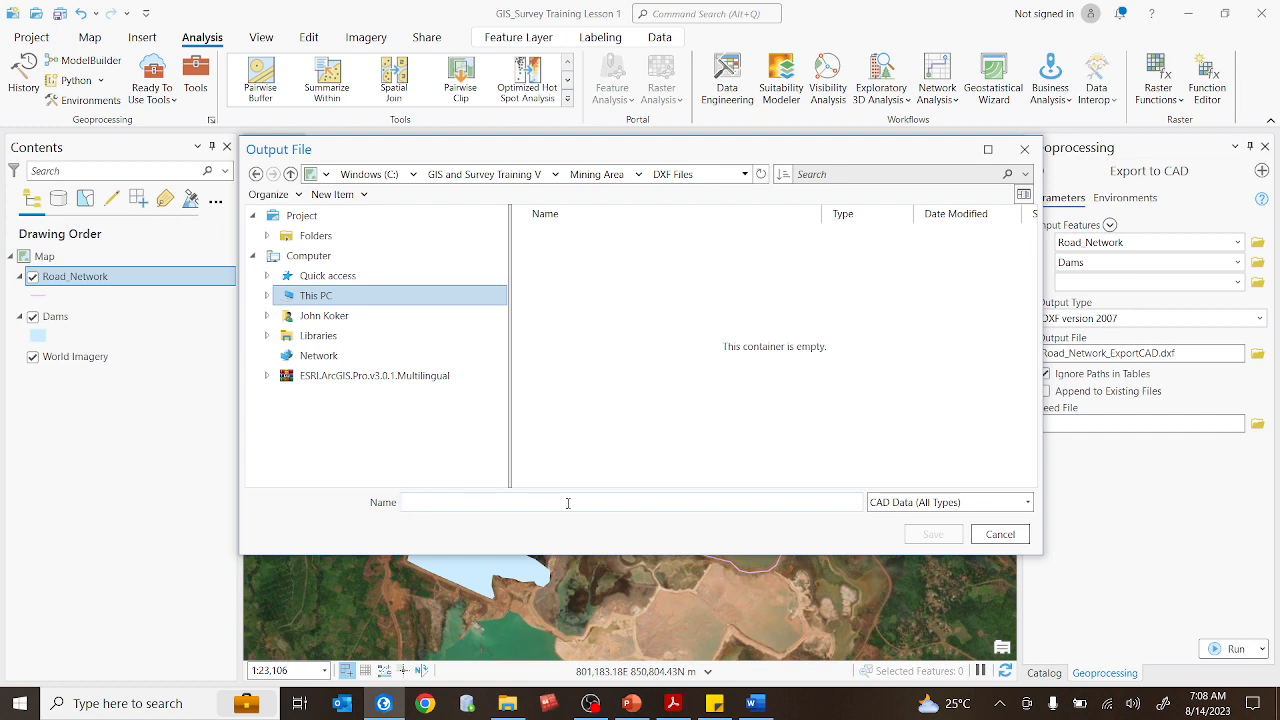
text(Road)
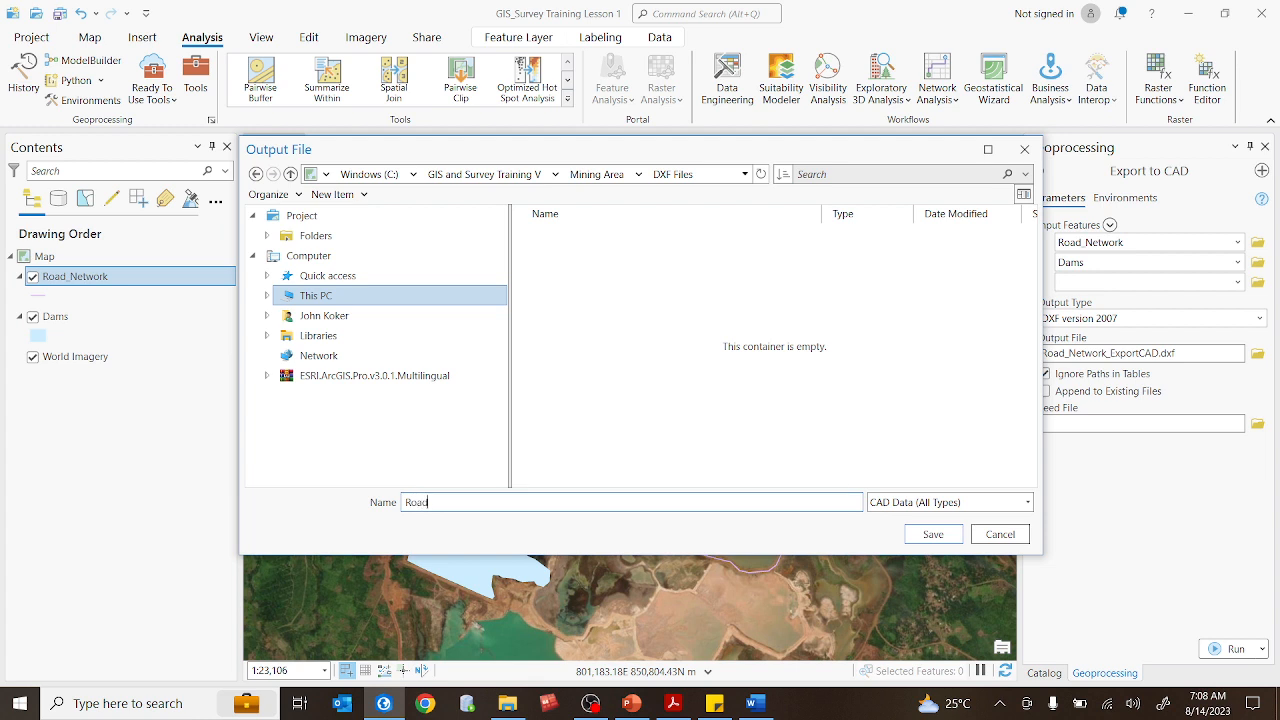
text( net)
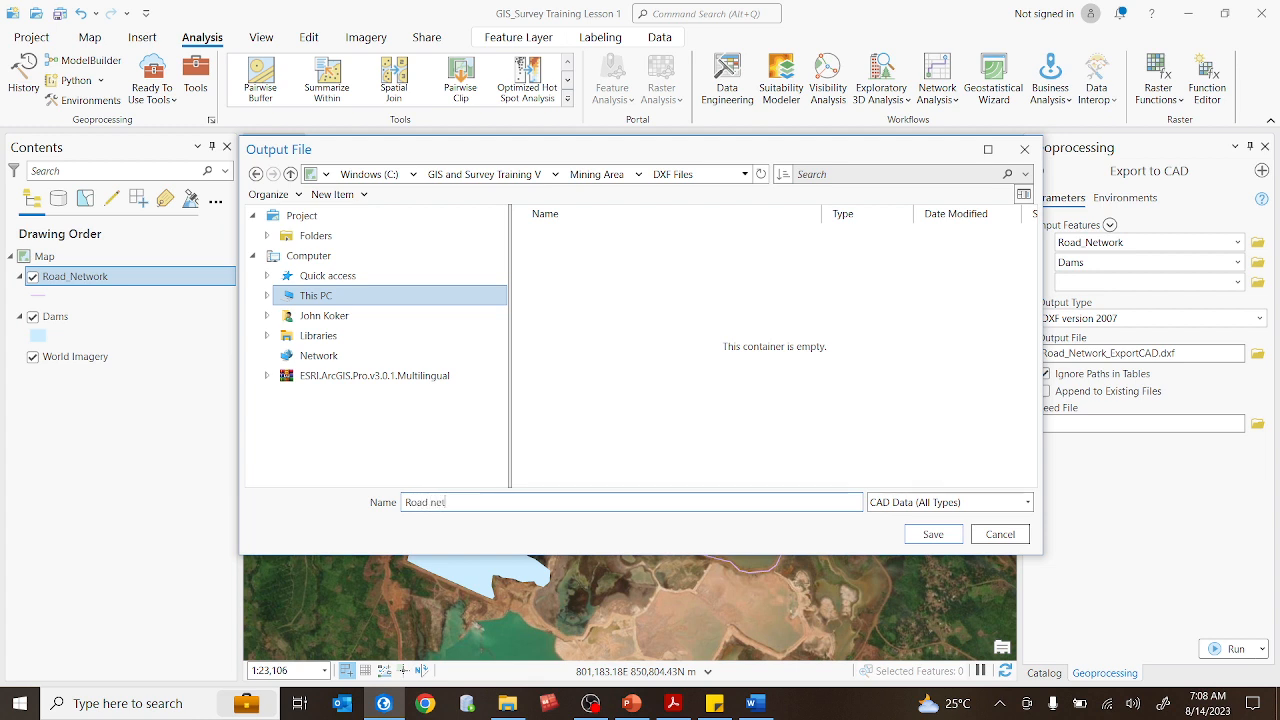
text(work_and_)
text(Dams)
drag(552, 503, 356, 511)
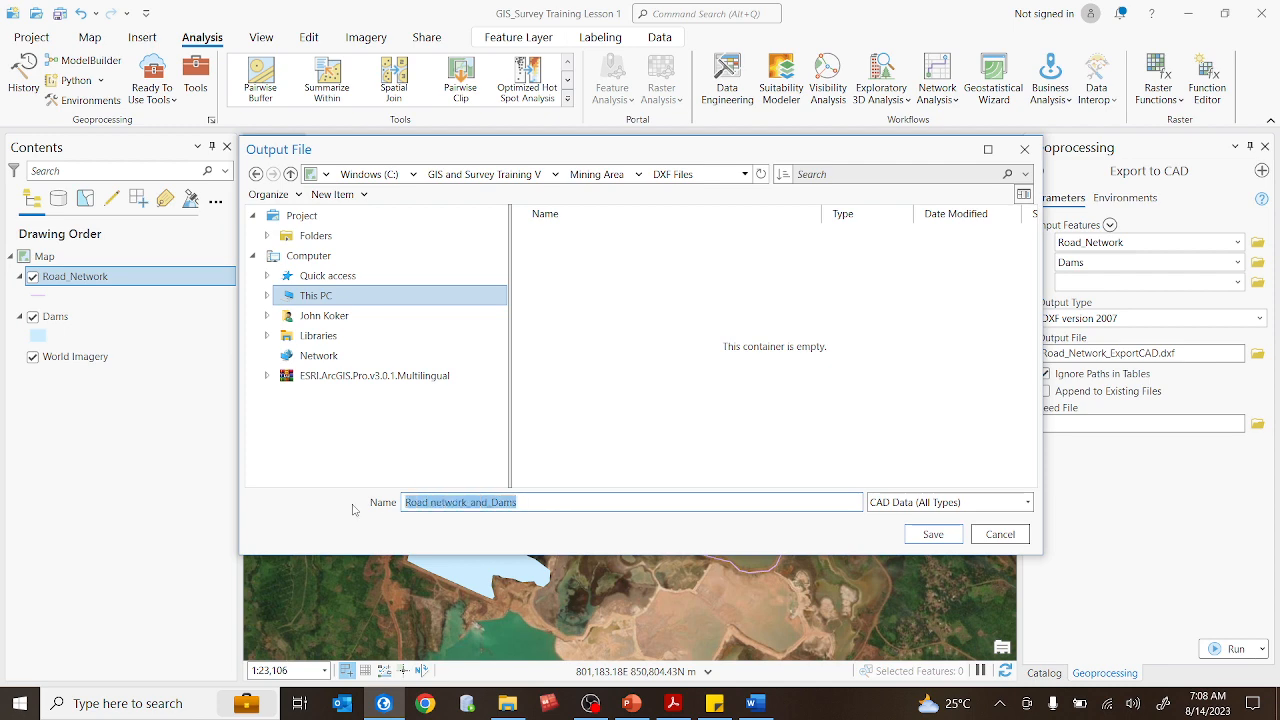
click(585, 498)
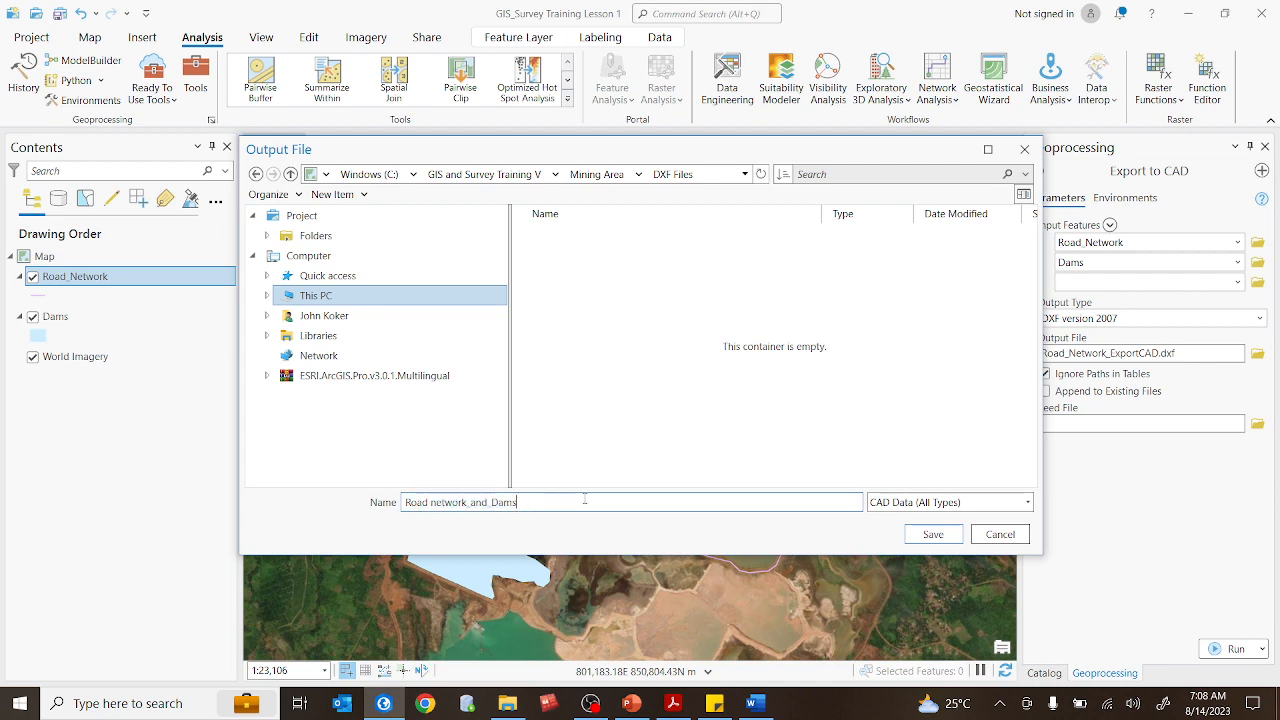
click(933, 534)
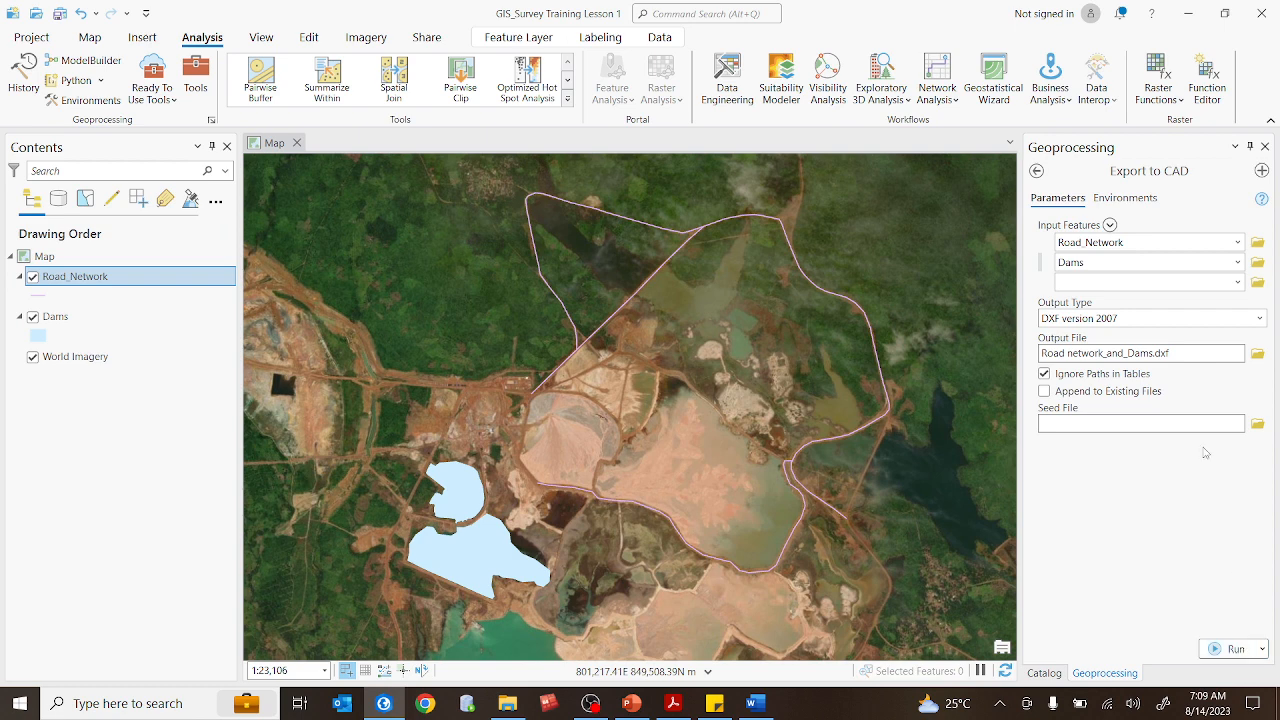
- Check the output coordinate system setting in the tool's environments and return to the parameters
click(1124, 200)
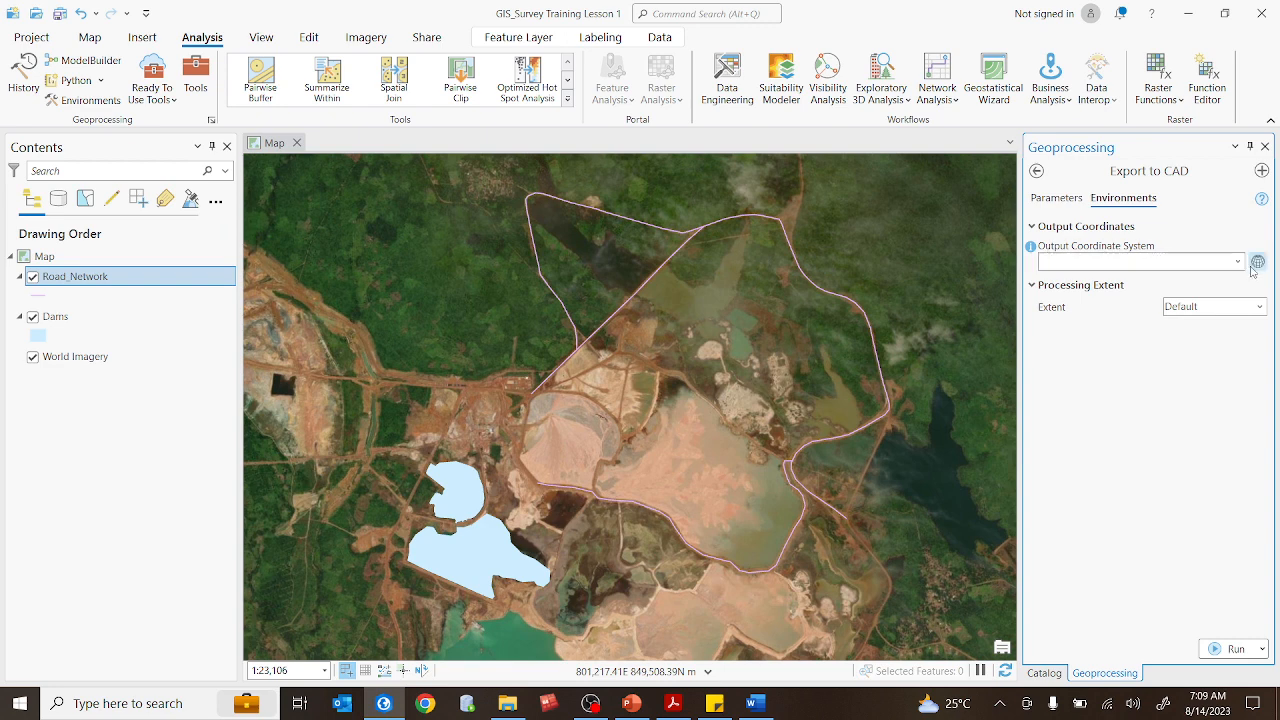
click(1238, 261)
click(1238, 261)
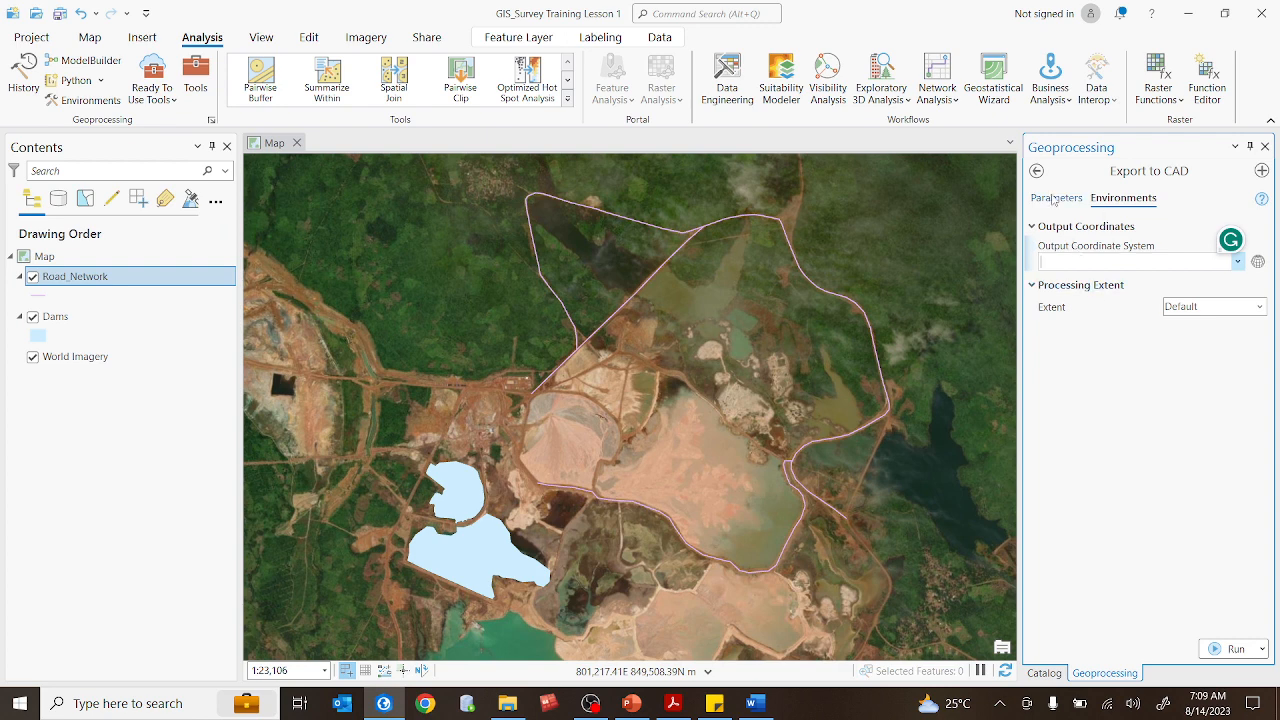
click(1053, 199)
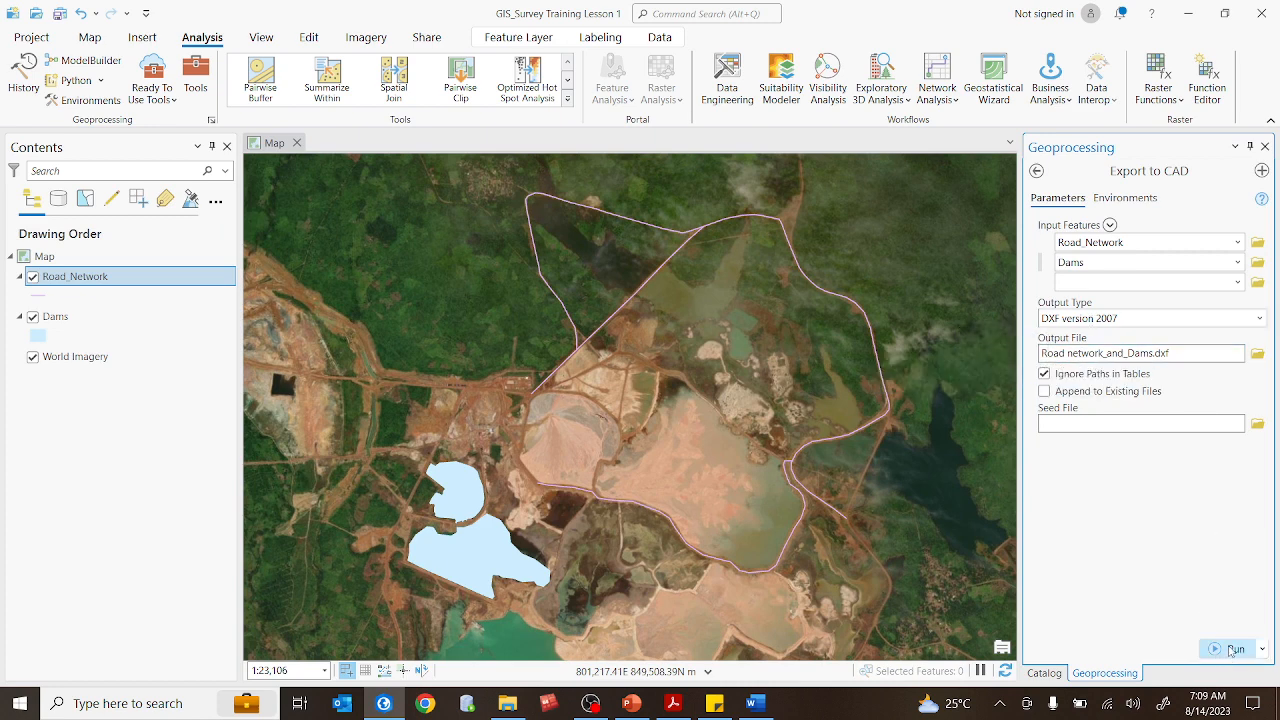
- Run Export to CAD for Road_Network and Dams and view the run's details
click(1231, 650)
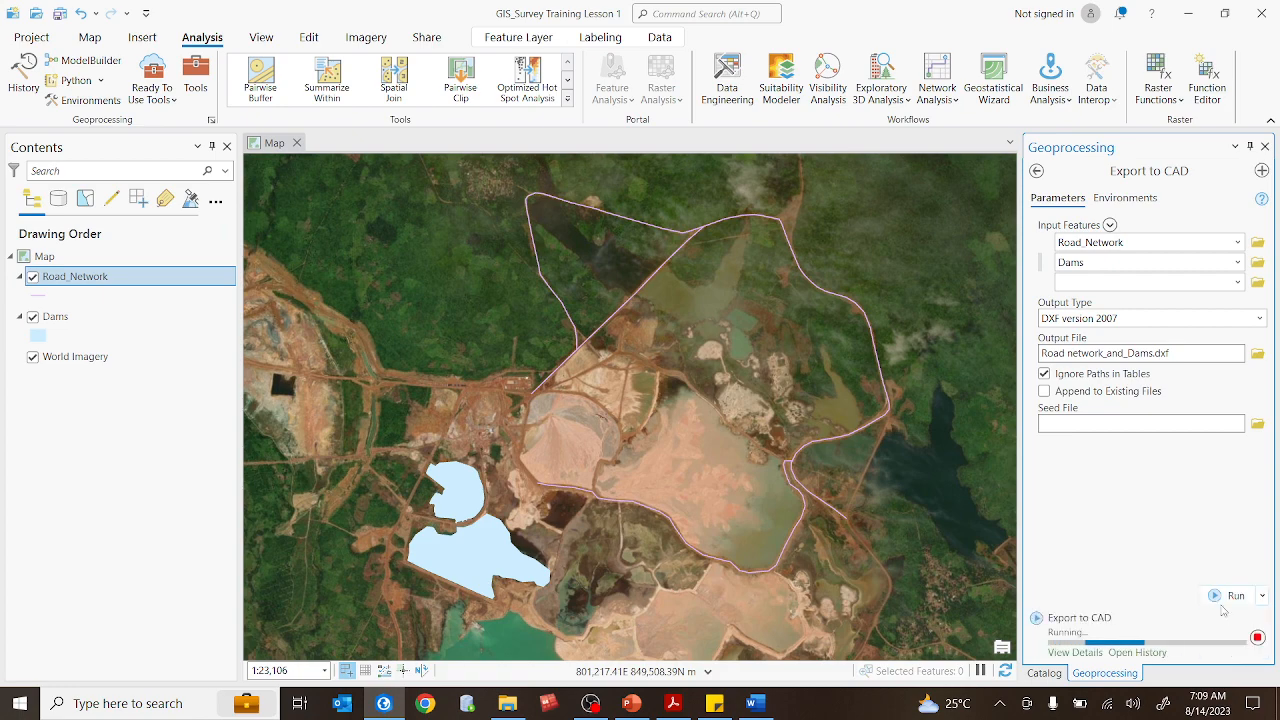
click(1112, 651)
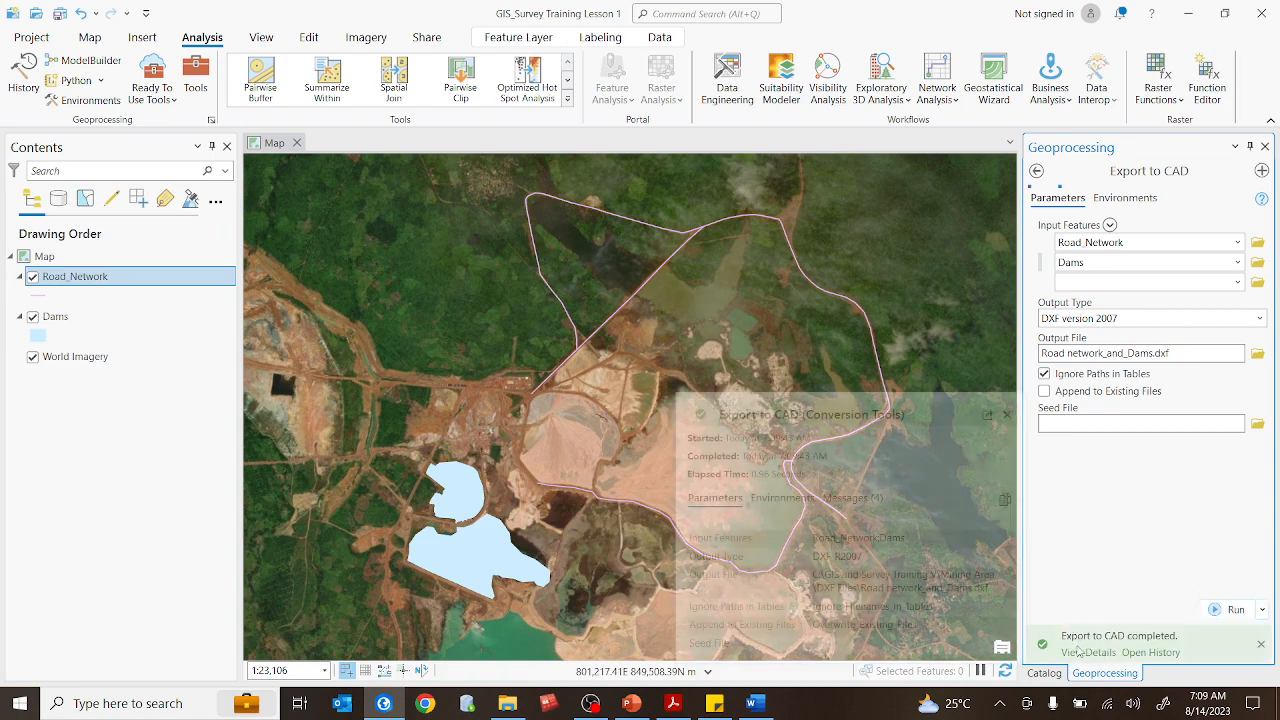
mouse_move(1052, 655)
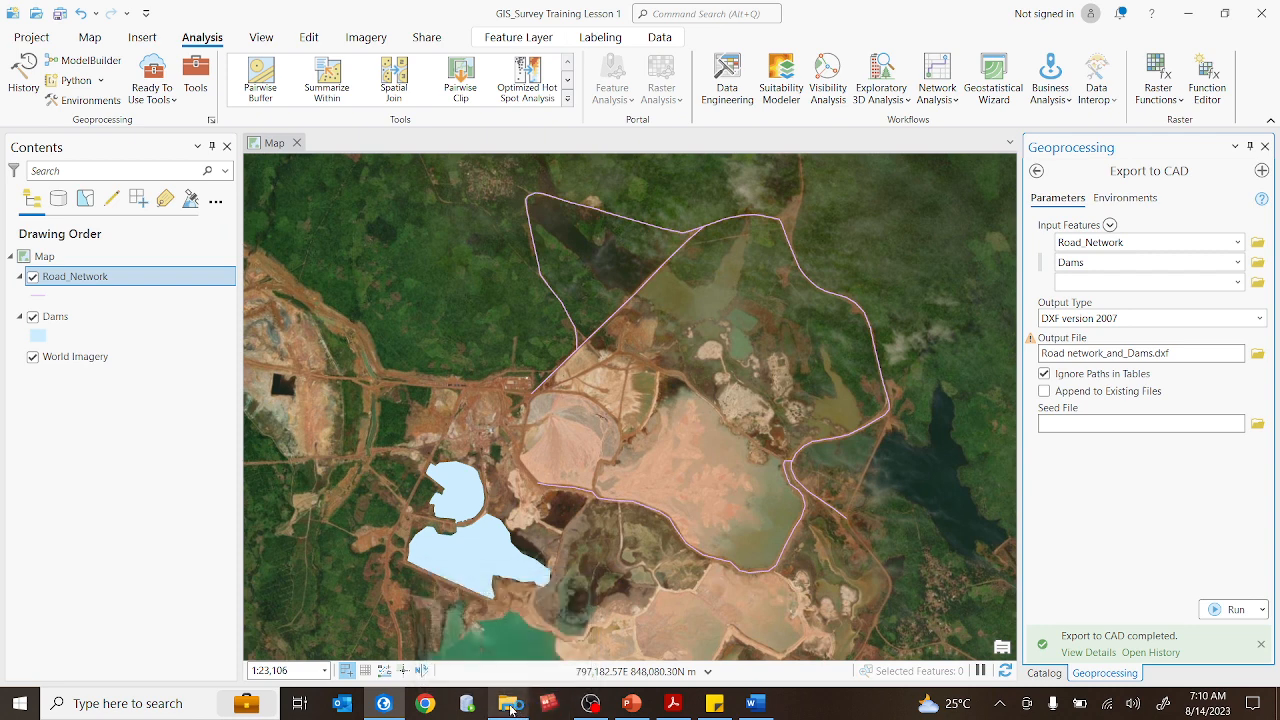
- Open a File Explorer window on the DXF Files folder inside GIS and Survey Training V, Mining Area, and maximize it
mouse_move(512, 710)
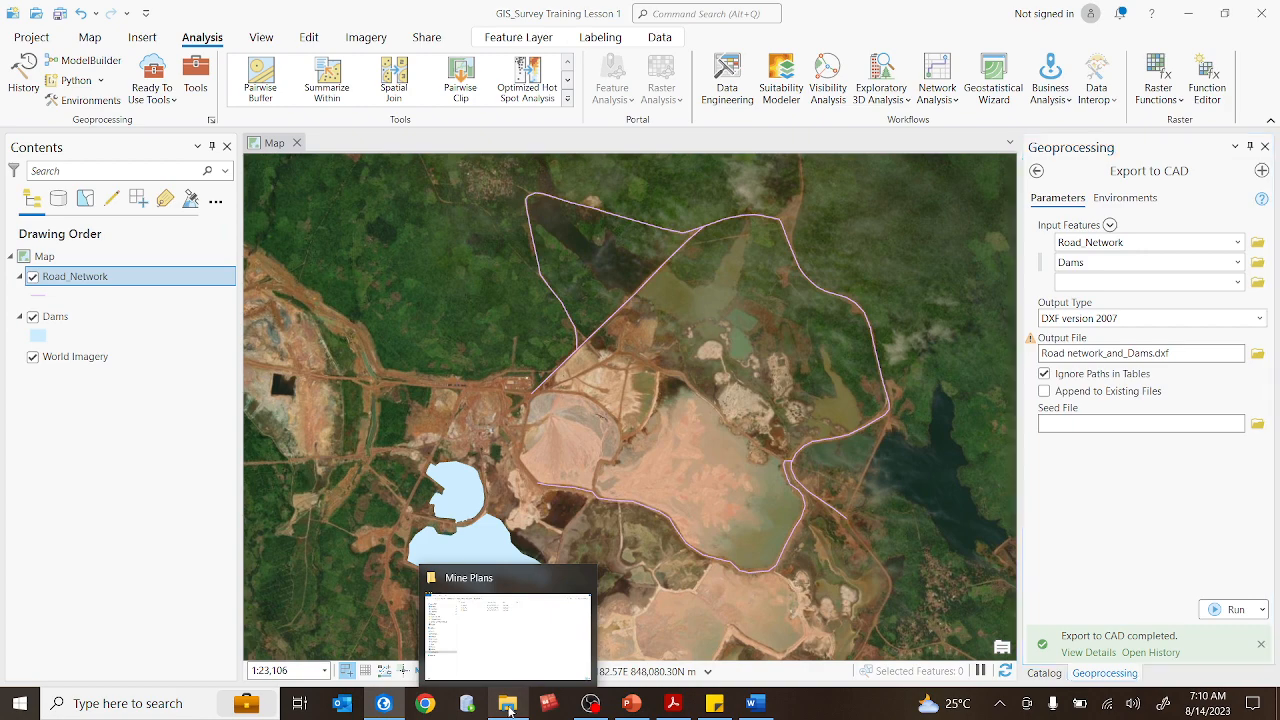
right_click(508, 705)
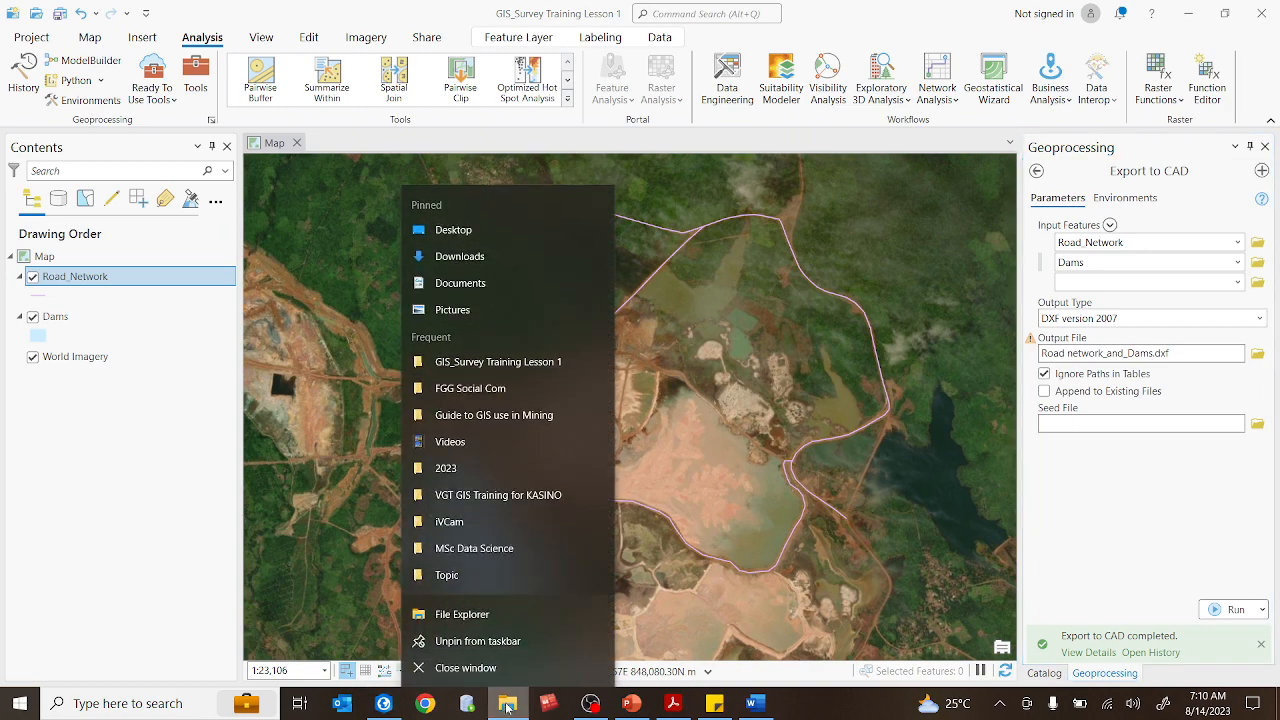
click(486, 615)
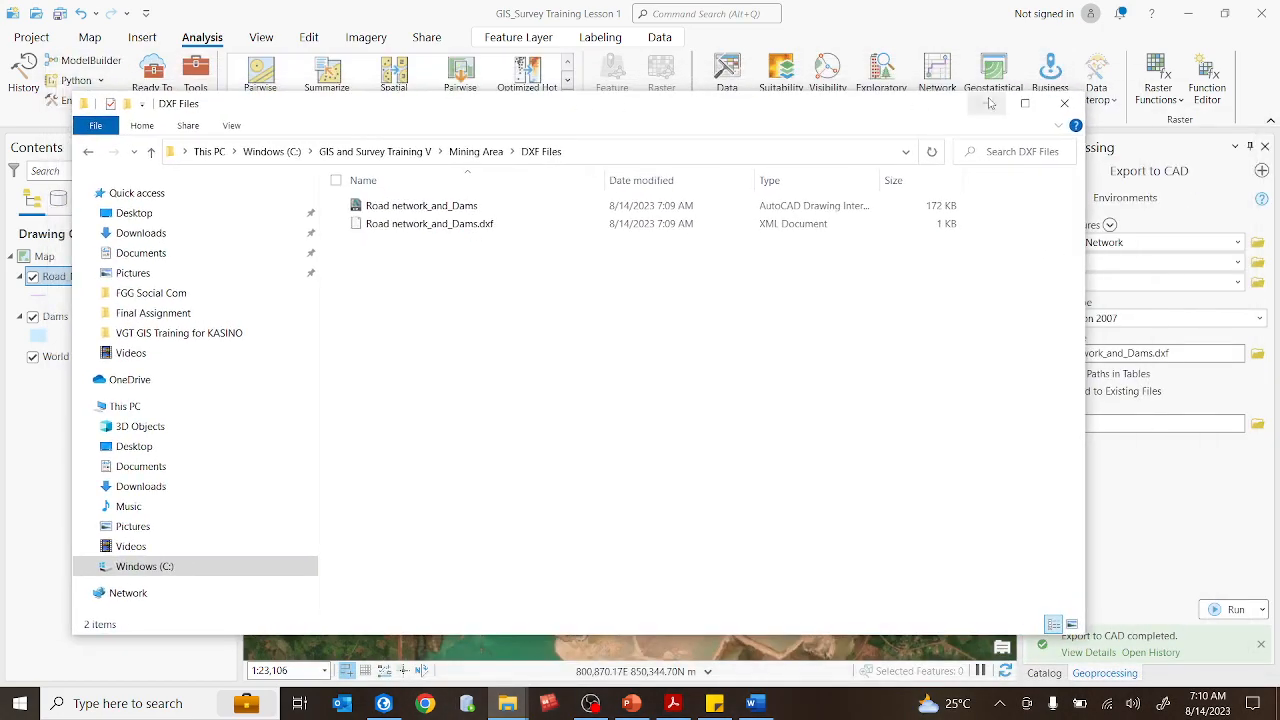
click(1025, 104)
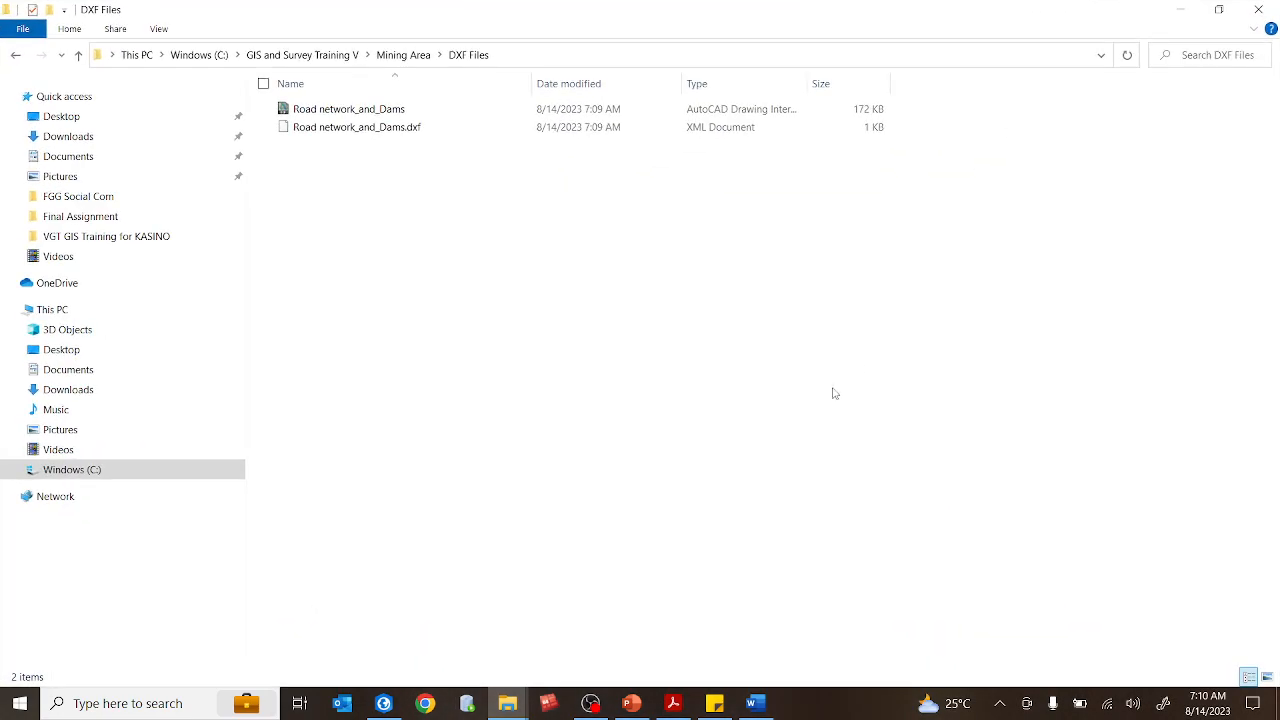
- Retrace the export path from Windows (C:) through GIS and Survey Training V and Mining Area to DXF Files, and locate the Road network_and_Dams drawing
click(200, 52)
click(186, 471)
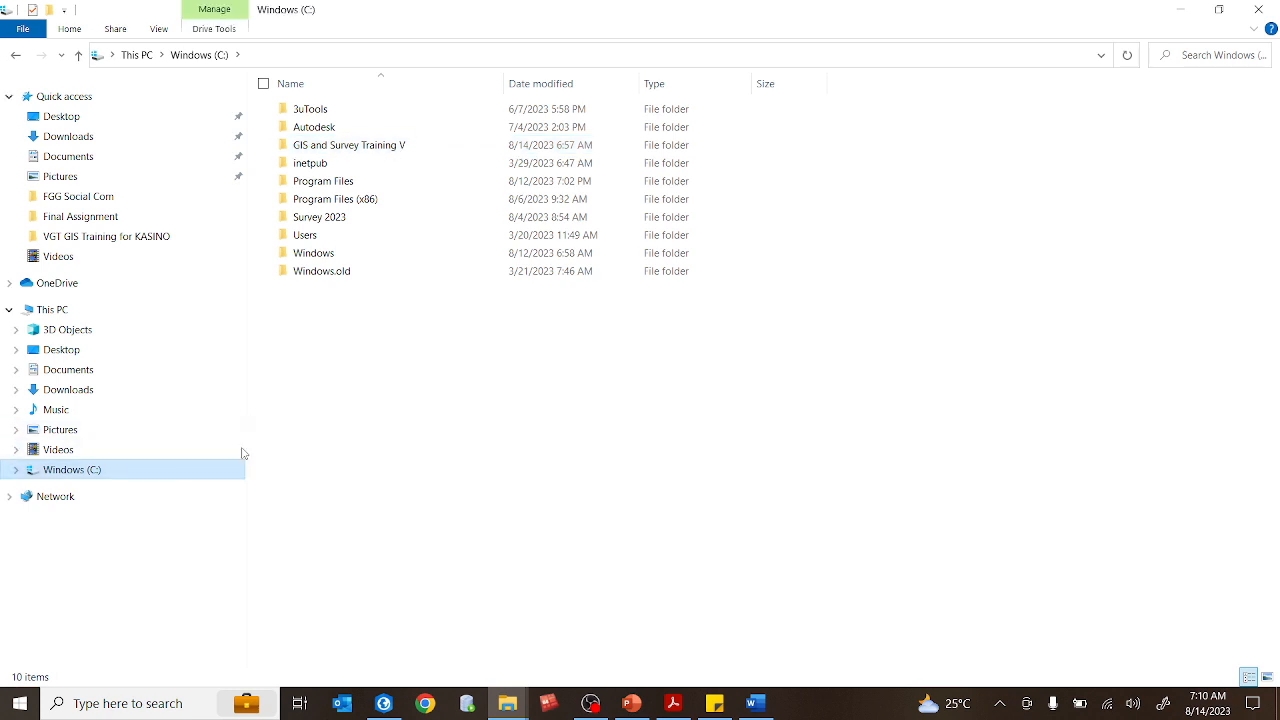
double_click(385, 147)
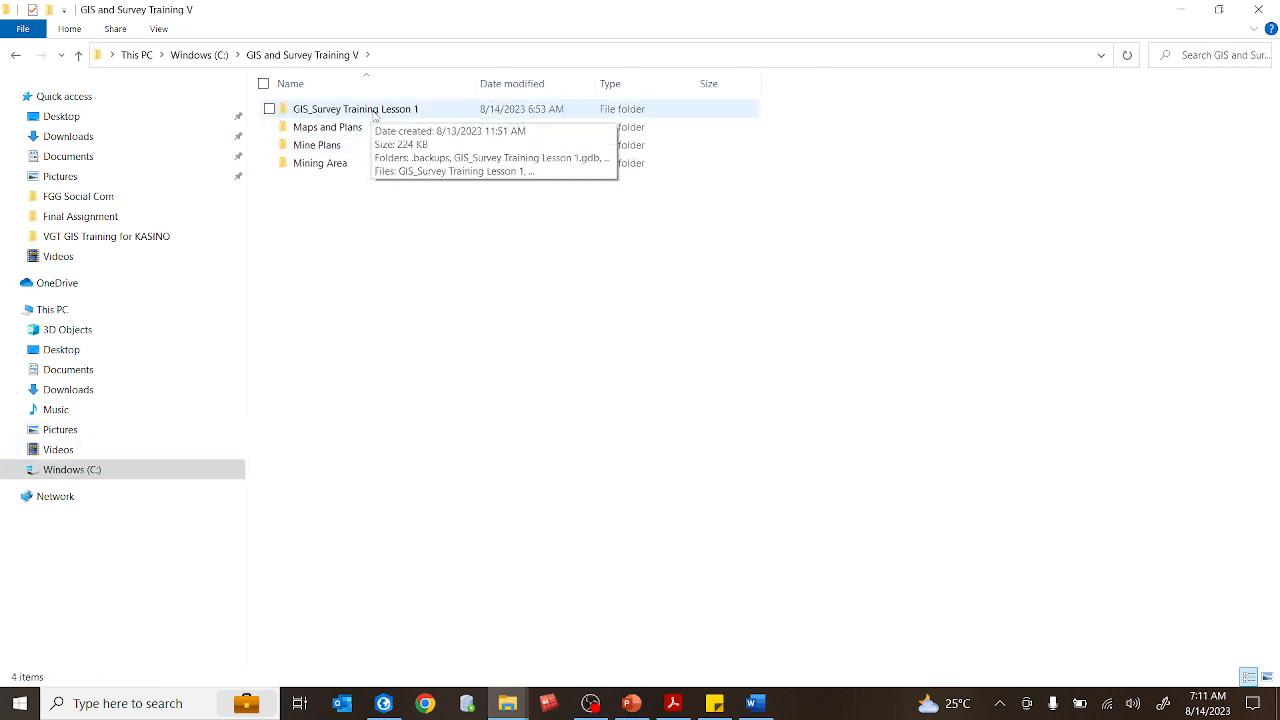
click(375, 116)
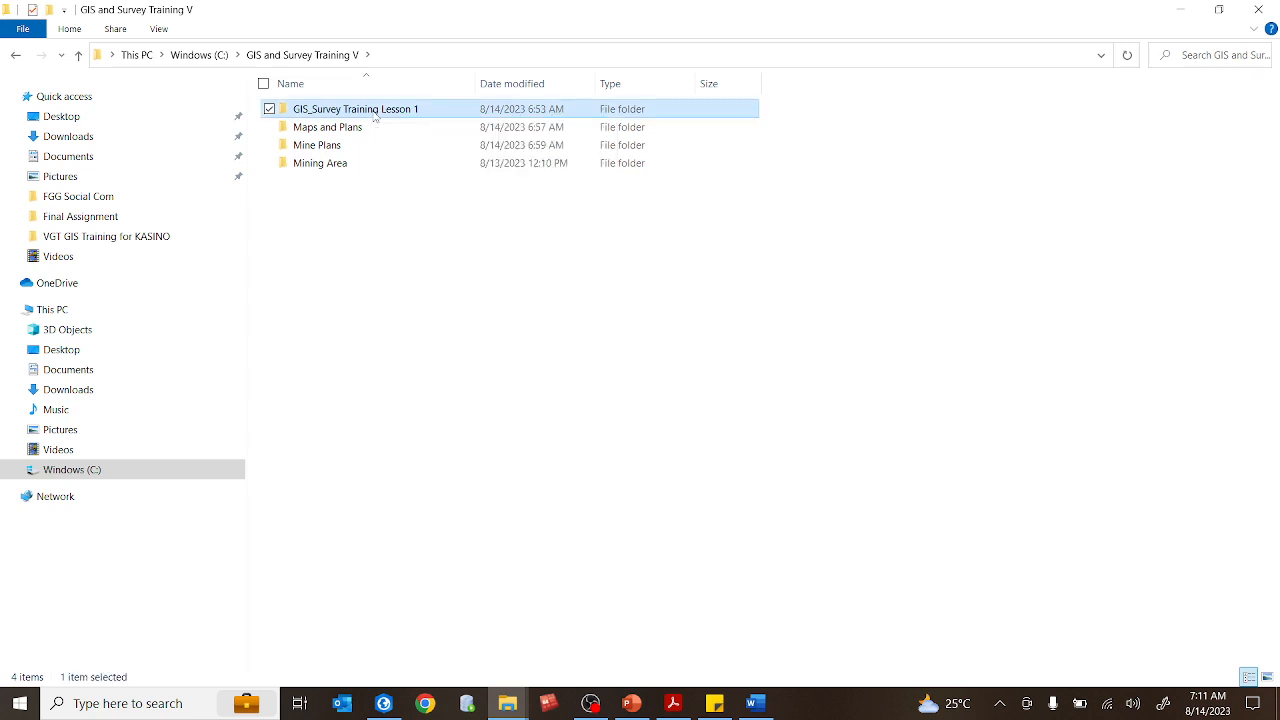
double_click(318, 170)
double_click(326, 114)
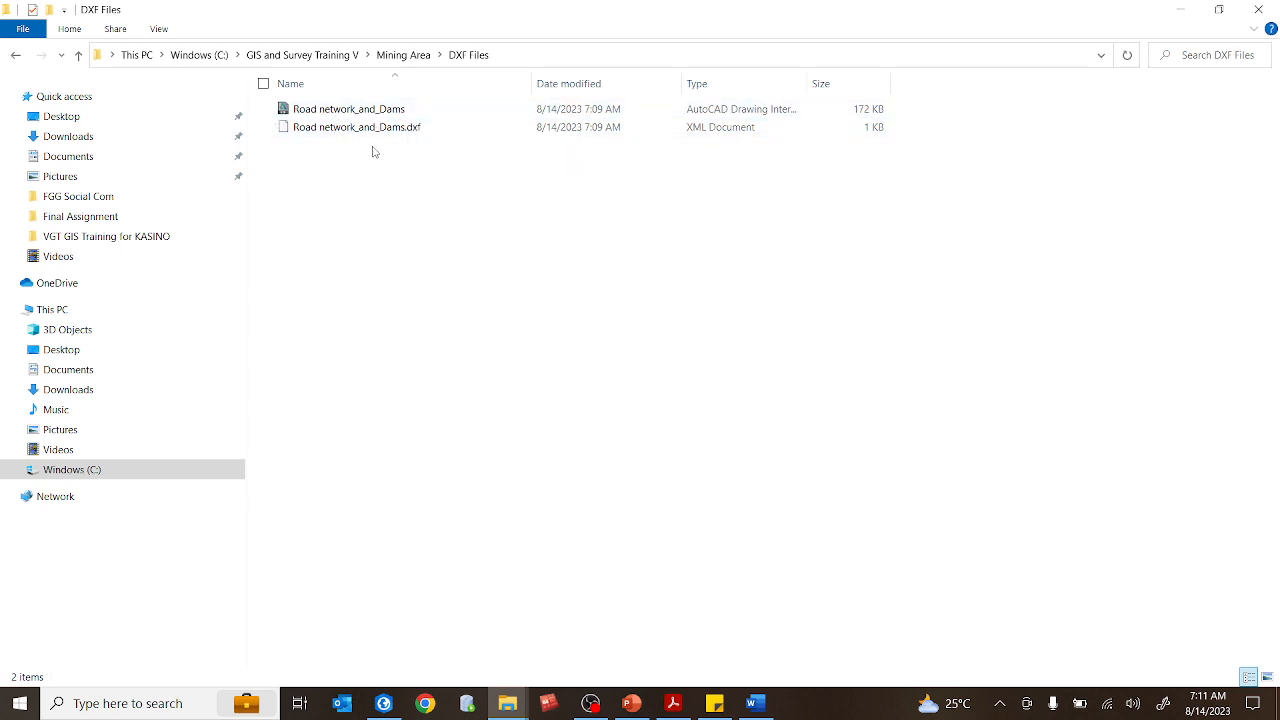
click(387, 111)
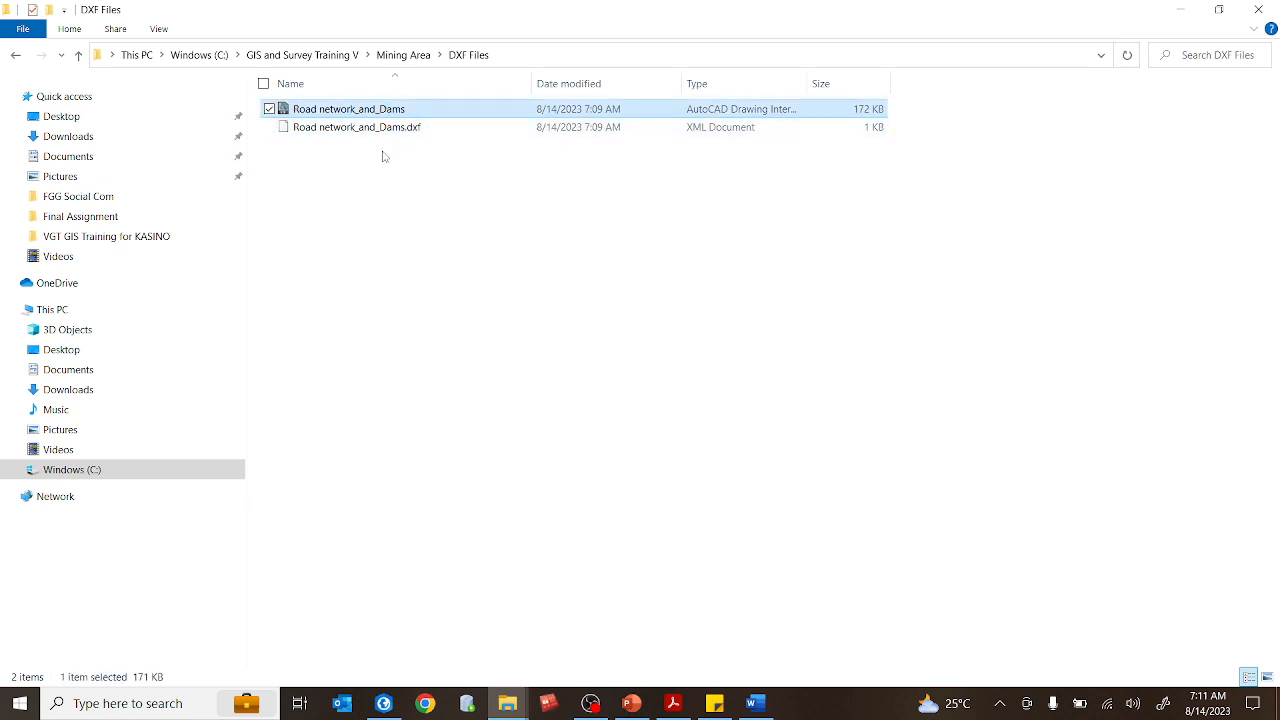
click(377, 182)
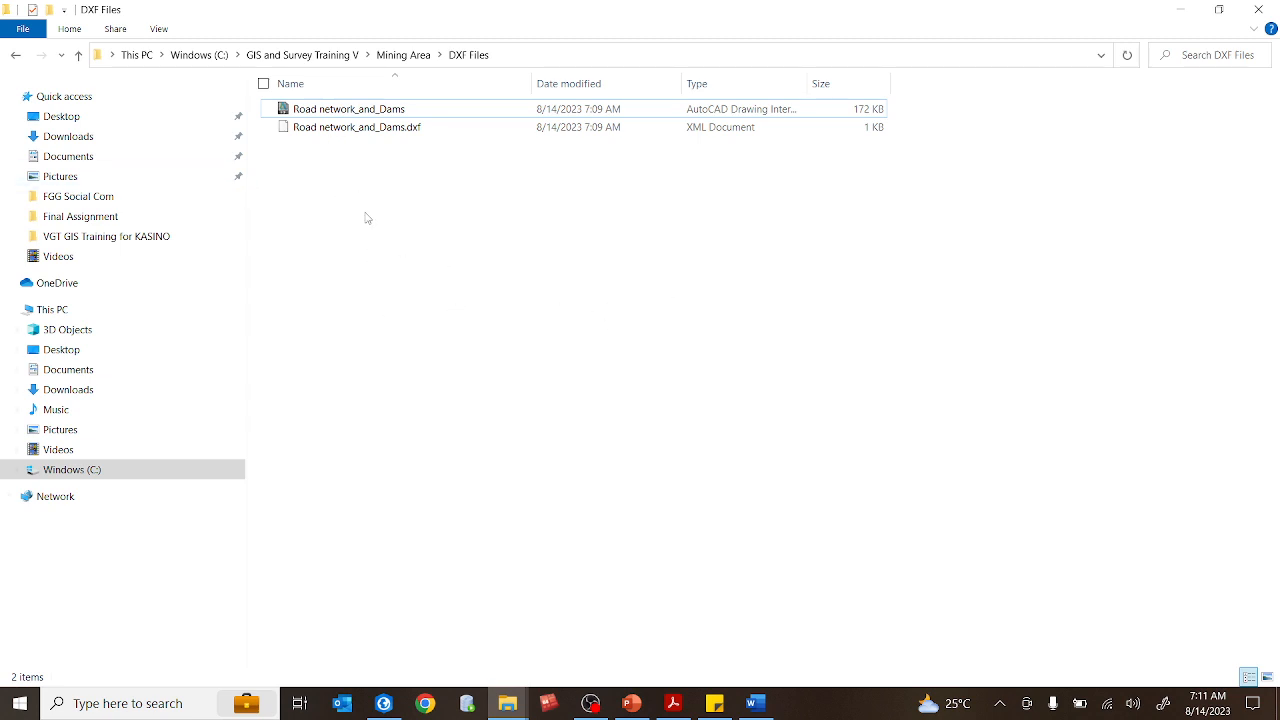
- Open the exported Road network_and_Dams drawing in AutoCAD, maximize the window and bring the roads and dams into view
double_click(358, 112)
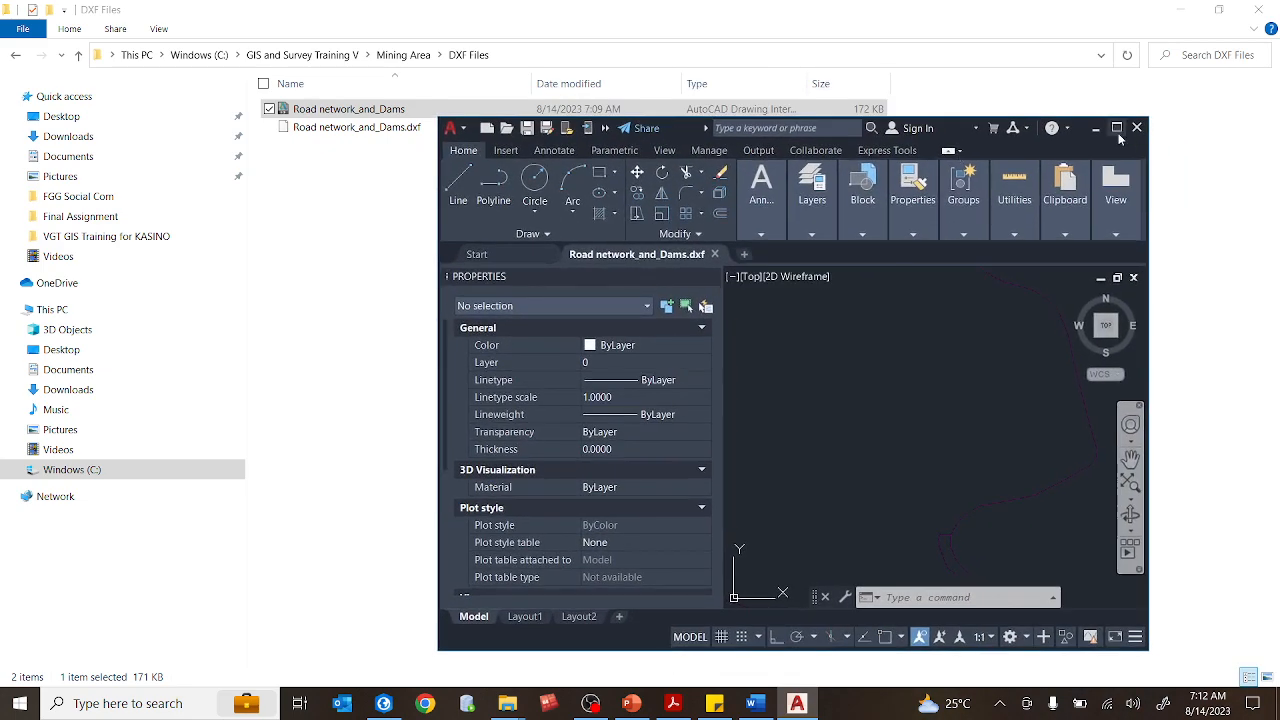
click(1117, 129)
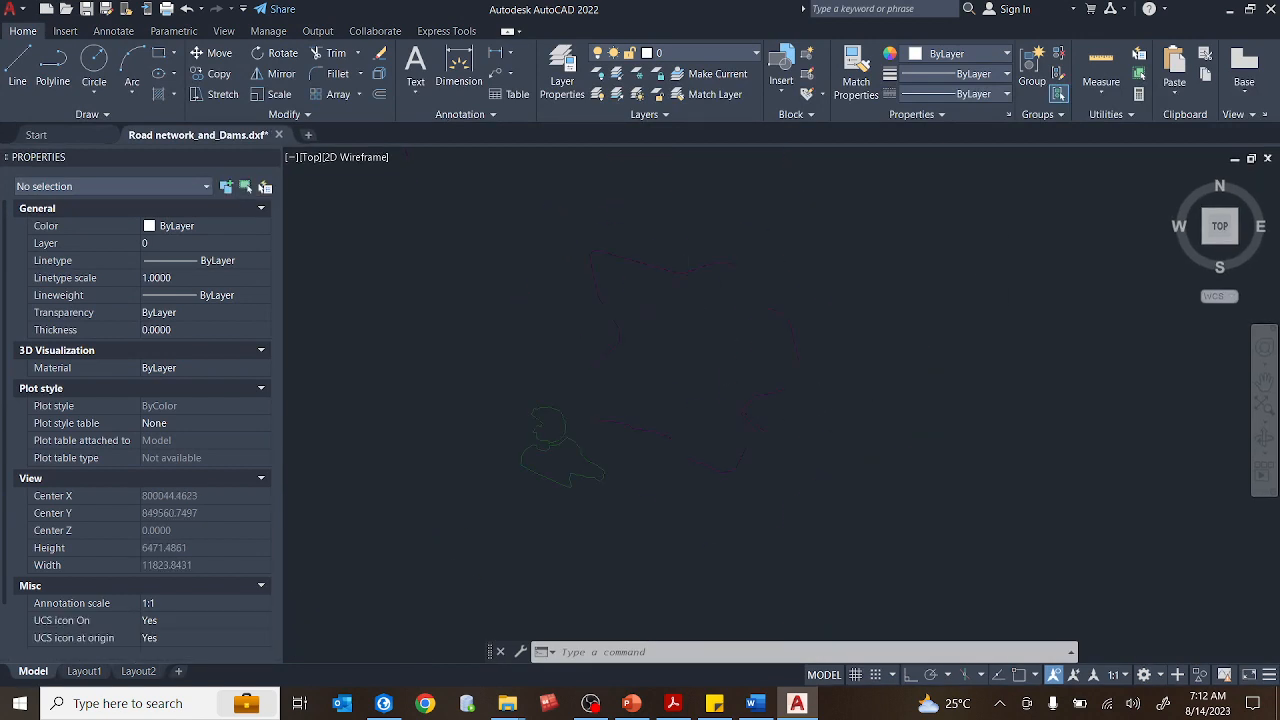
scroll(682, 310, down, 2)
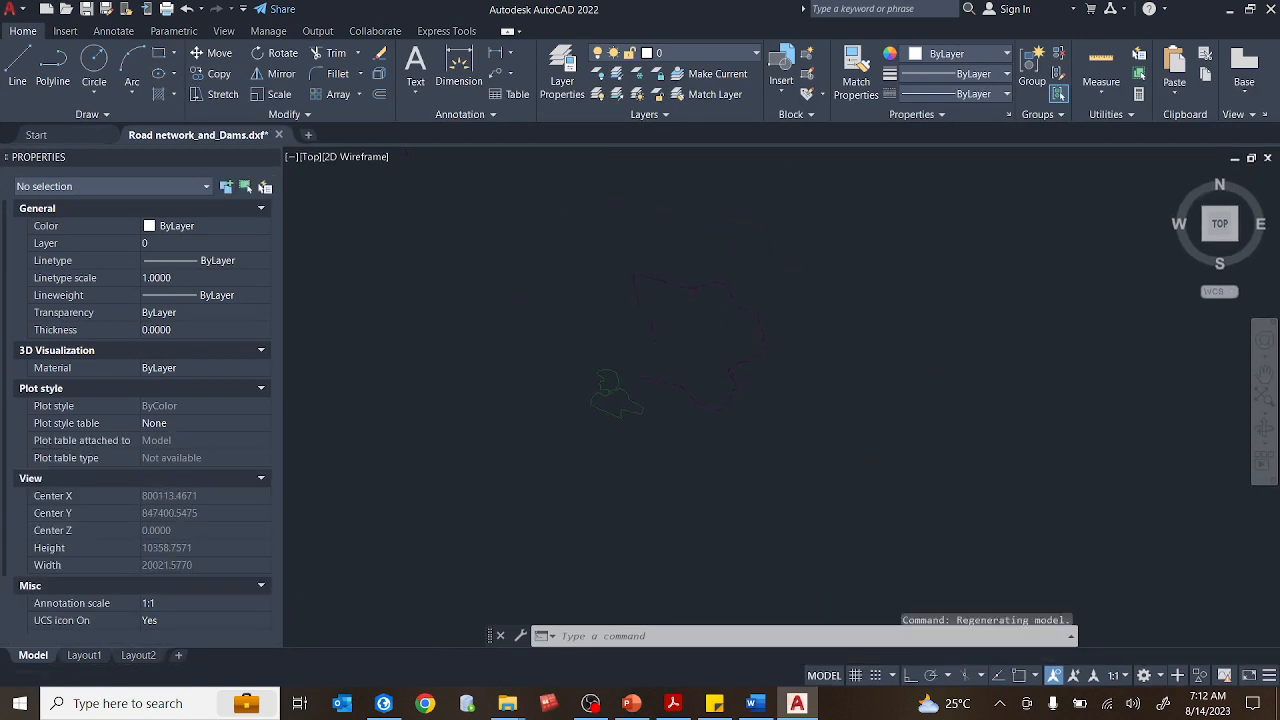
scroll(820, 245, up, 4)
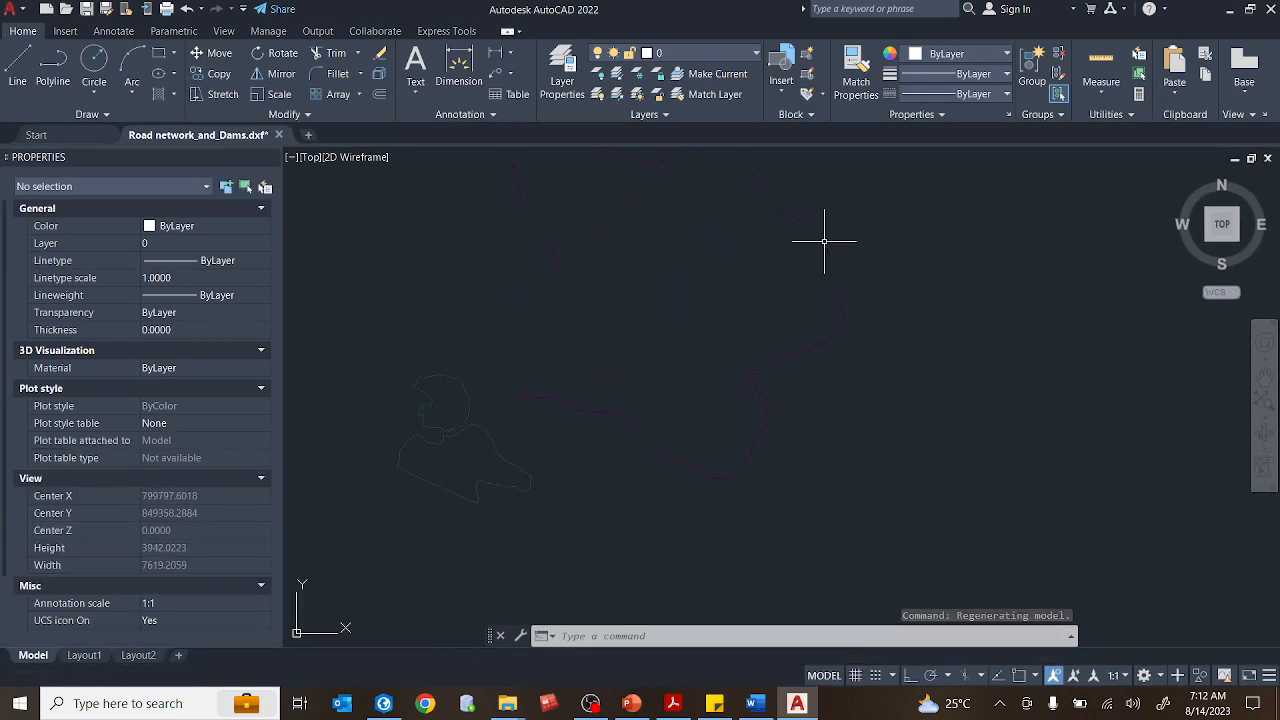
- Select all similar Road_Network polylines and set their colour to yellow 248,215,49
click(824, 240)
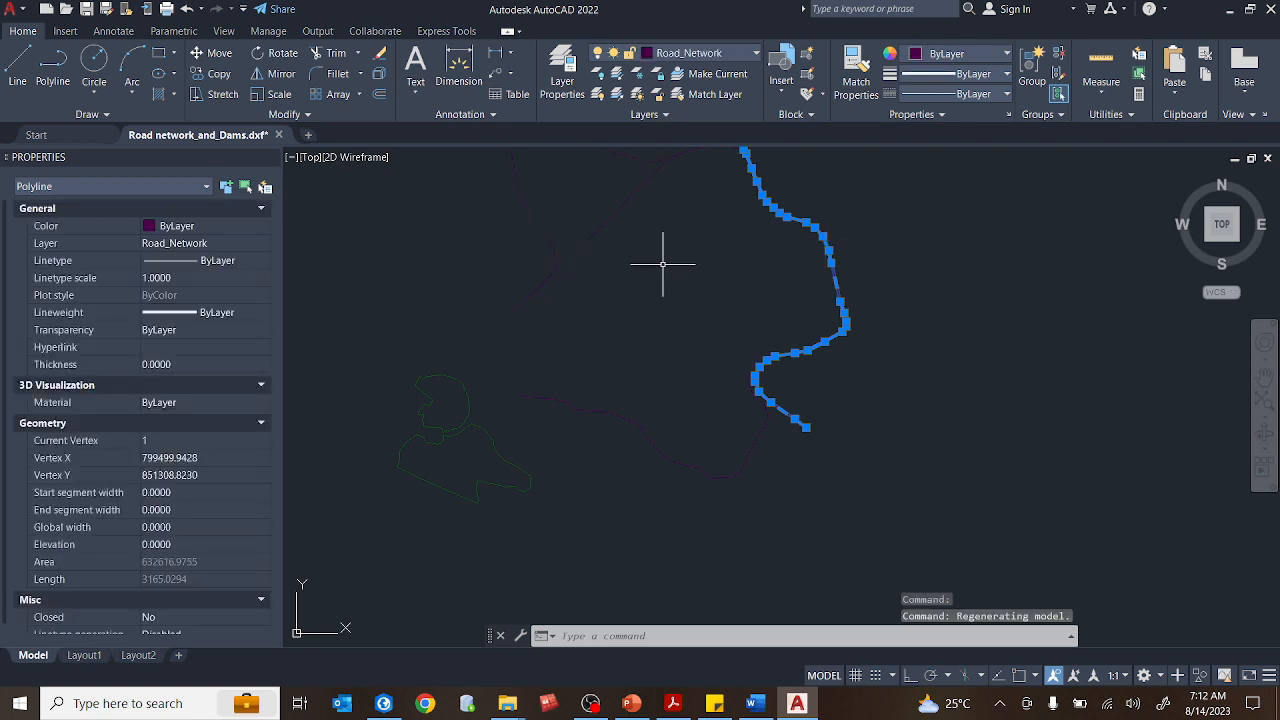
right_click(705, 266)
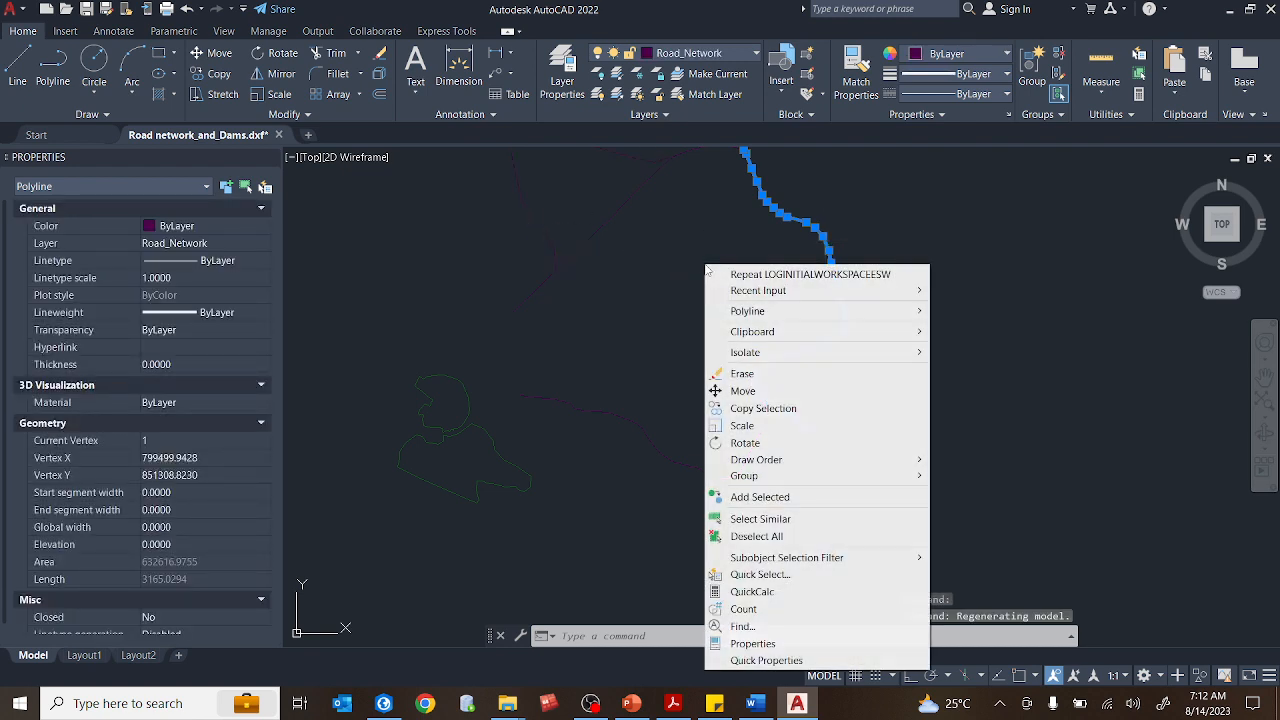
click(757, 519)
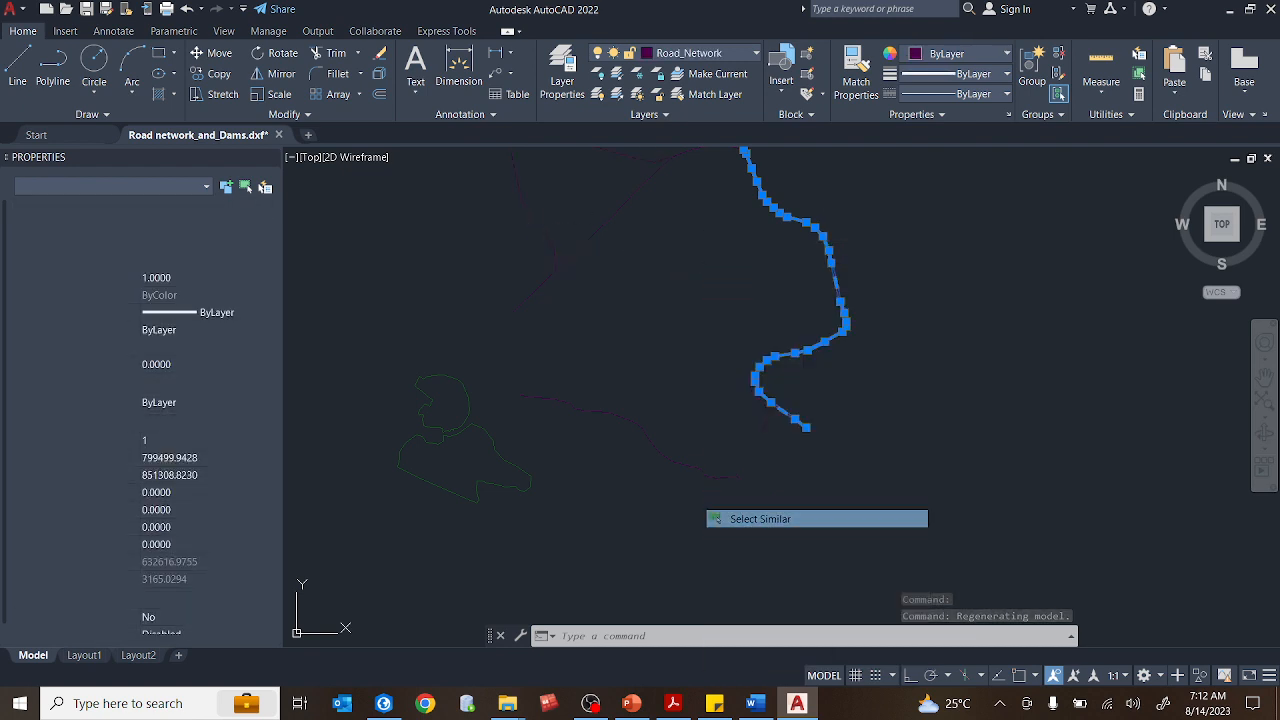
click(925, 62)
click(900, 118)
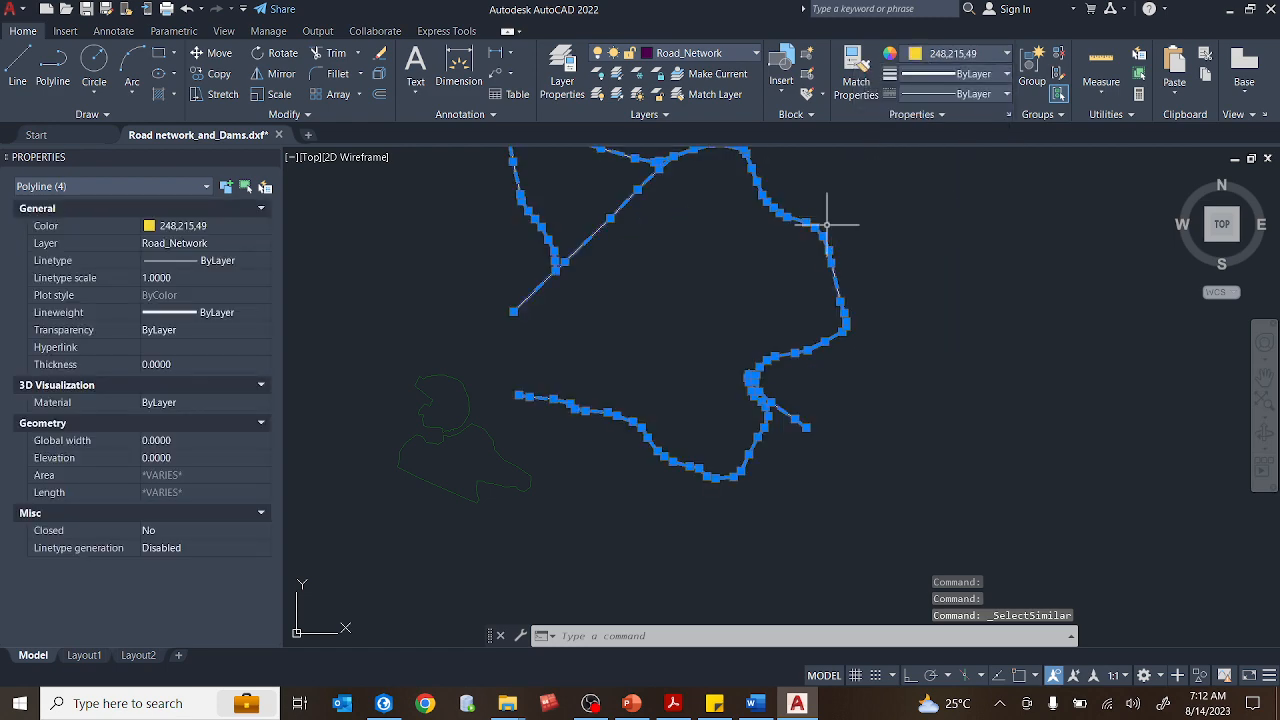
key(Escape)
scroll(869, 365, down, 2)
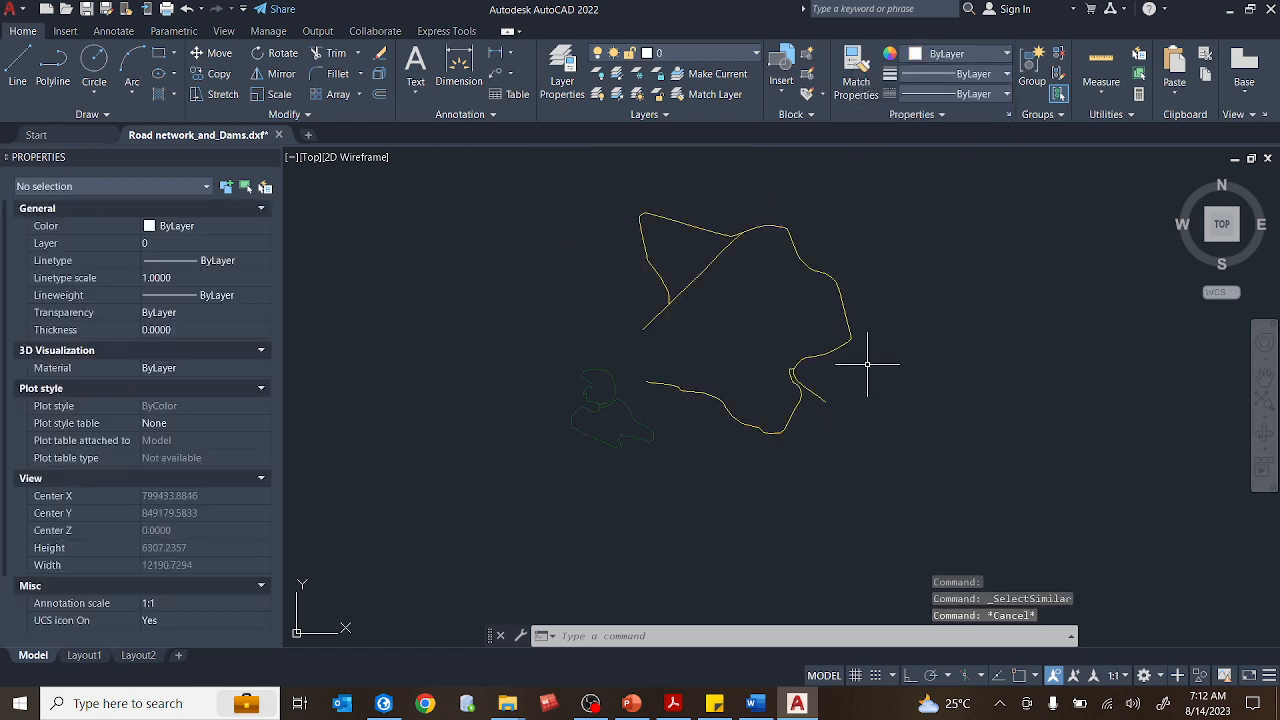
- Select both dam outlines on the Dams layer and set their colour to cyan
scroll(600, 432, up, 4)
mouse_move(590, 246)
mouse_down()
mouse_move(451, 414)
mouse_move(671, 509)
mouse_move(757, 451)
mouse_up()
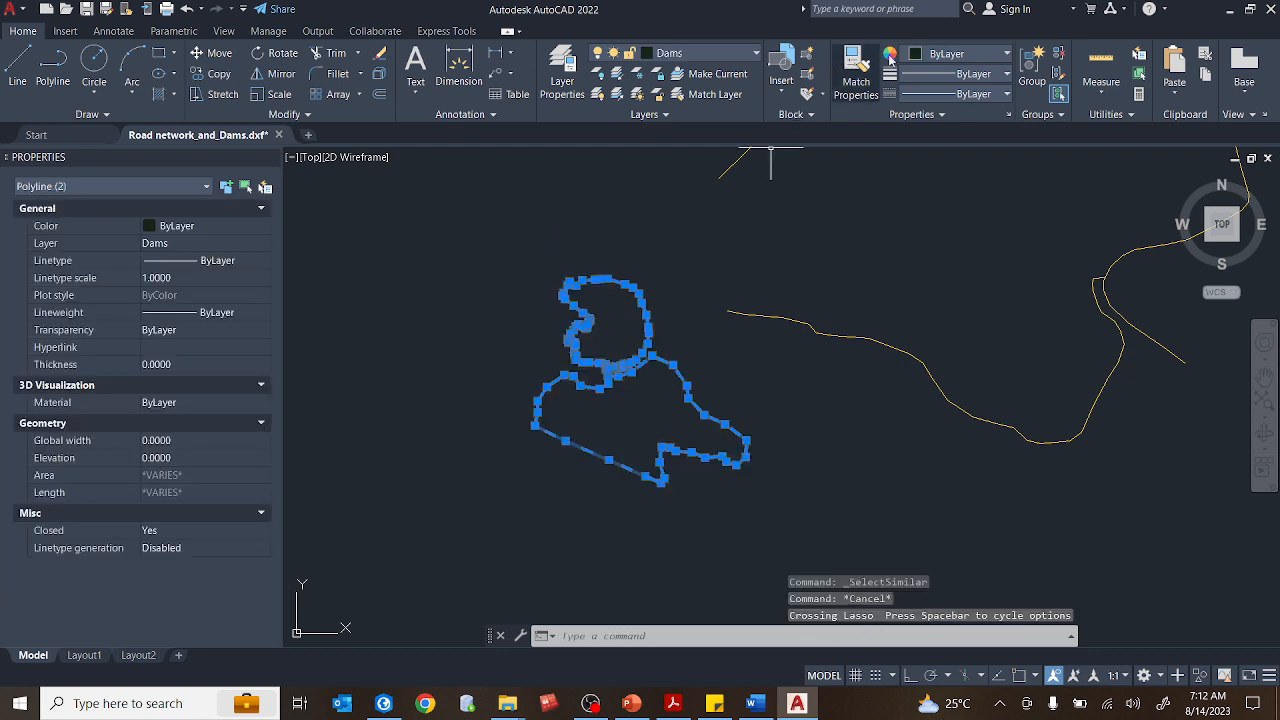
click(934, 60)
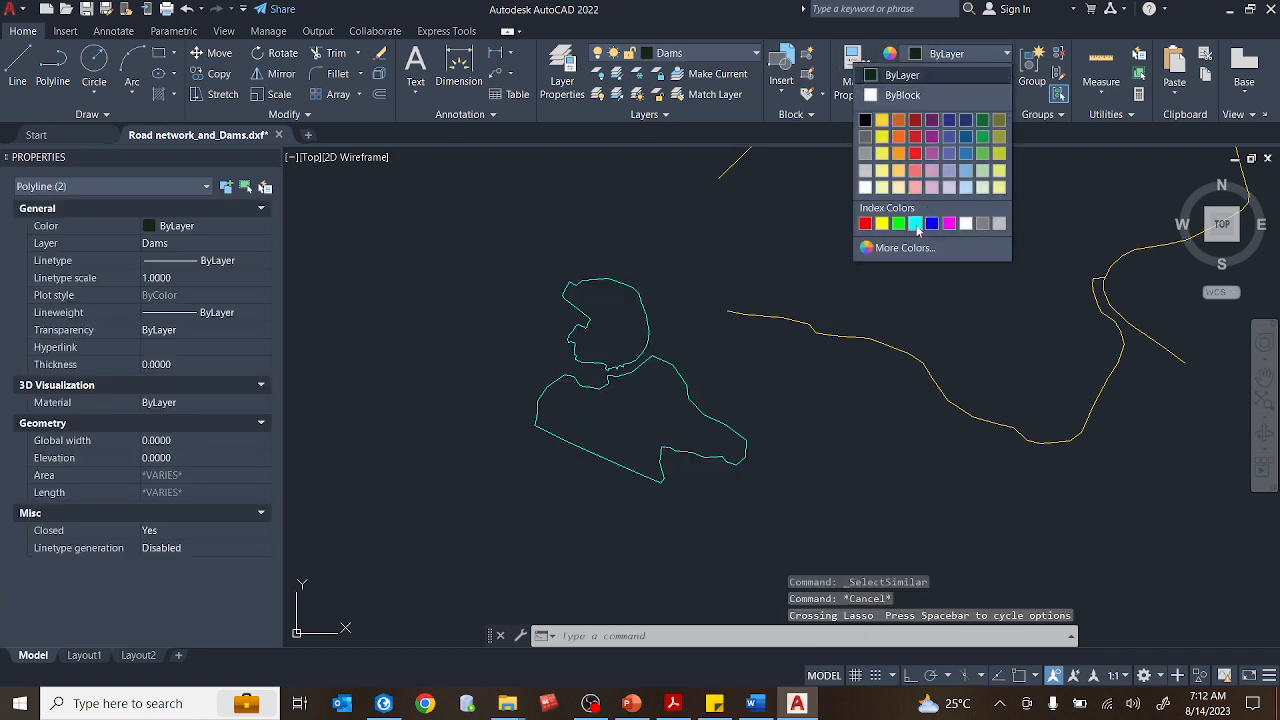
click(916, 225)
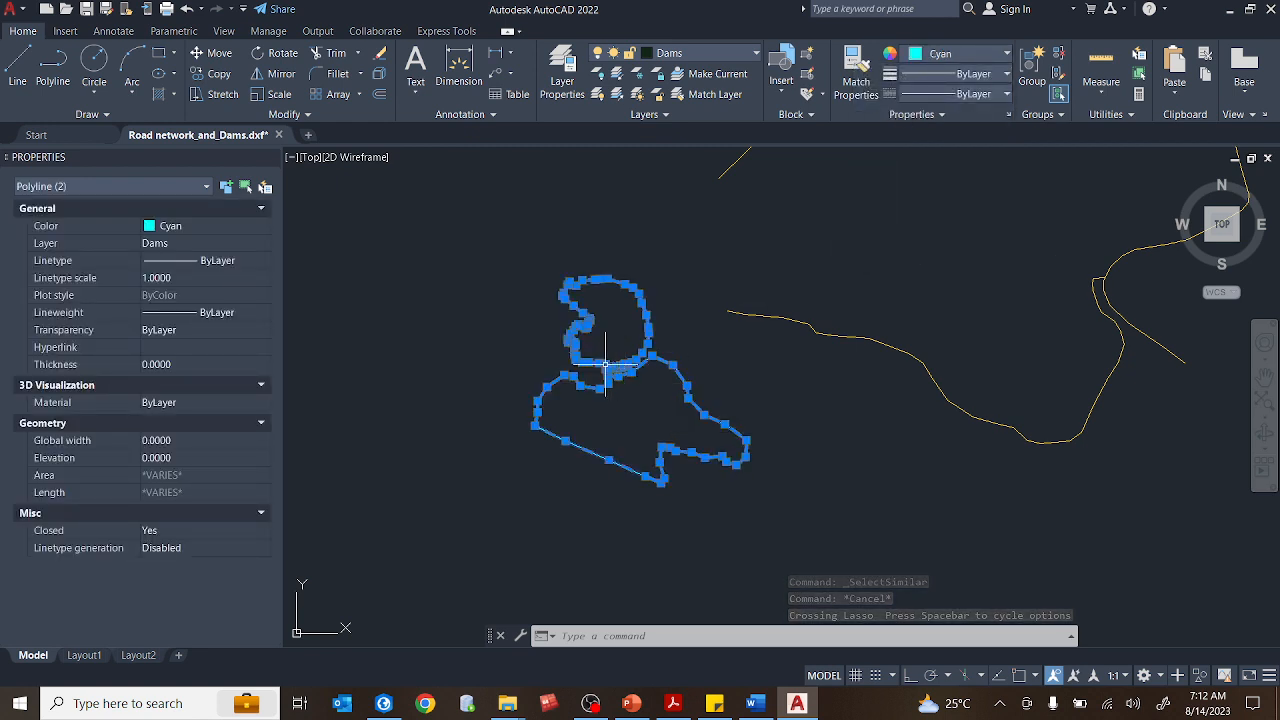
scroll(570, 348, down, 2)
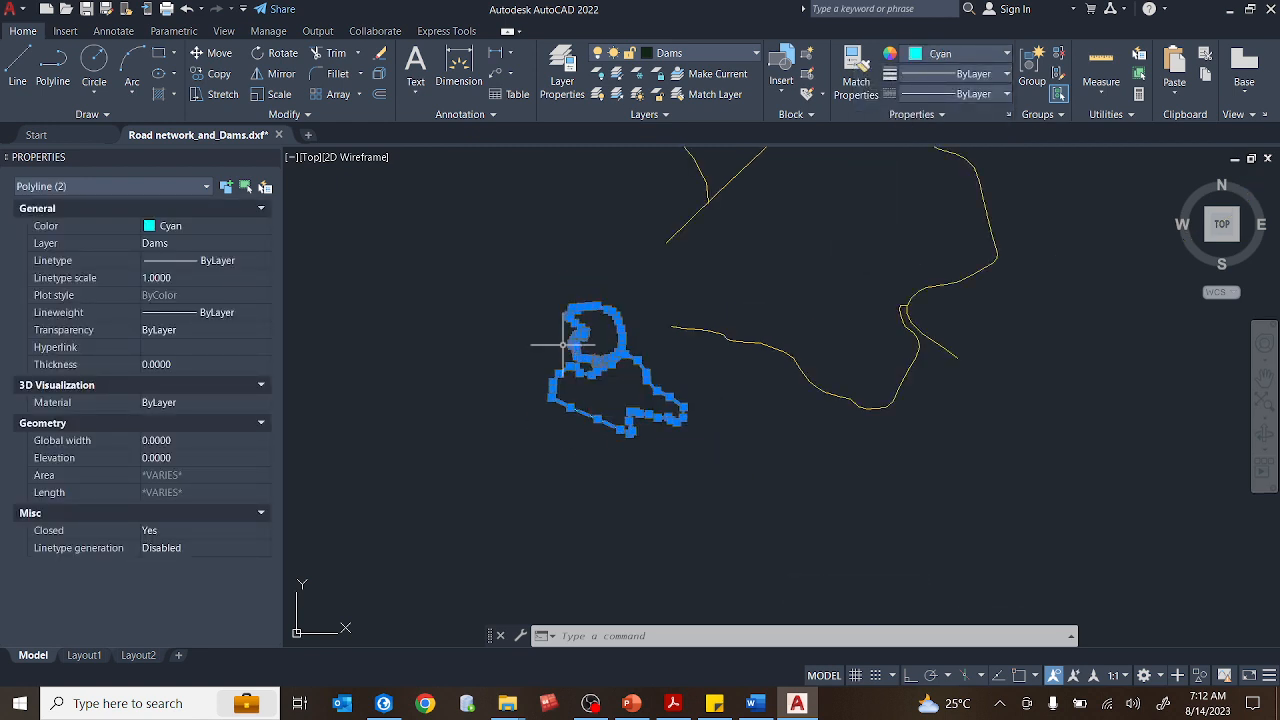
key(Escape)
- Examine the roads and dams up close in model space, and preview the drawing in Layout2 before returning to Model
scroll(757, 291, up, 2)
scroll(836, 373, down, 2)
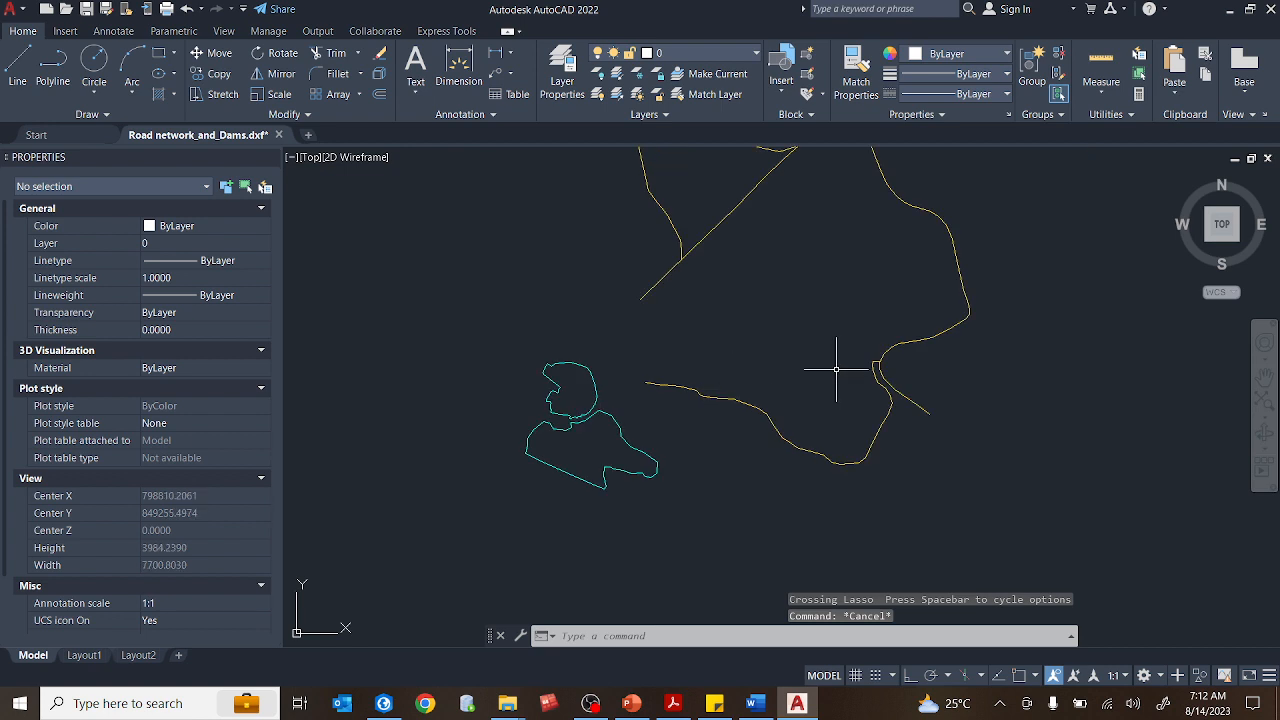
mouse_move(734, 346)
mouse_down()
mouse_move(703, 454)
mouse_move(674, 429)
mouse_move(671, 440)
mouse_up()
scroll(669, 482, up, 2)
scroll(734, 491, down, 2)
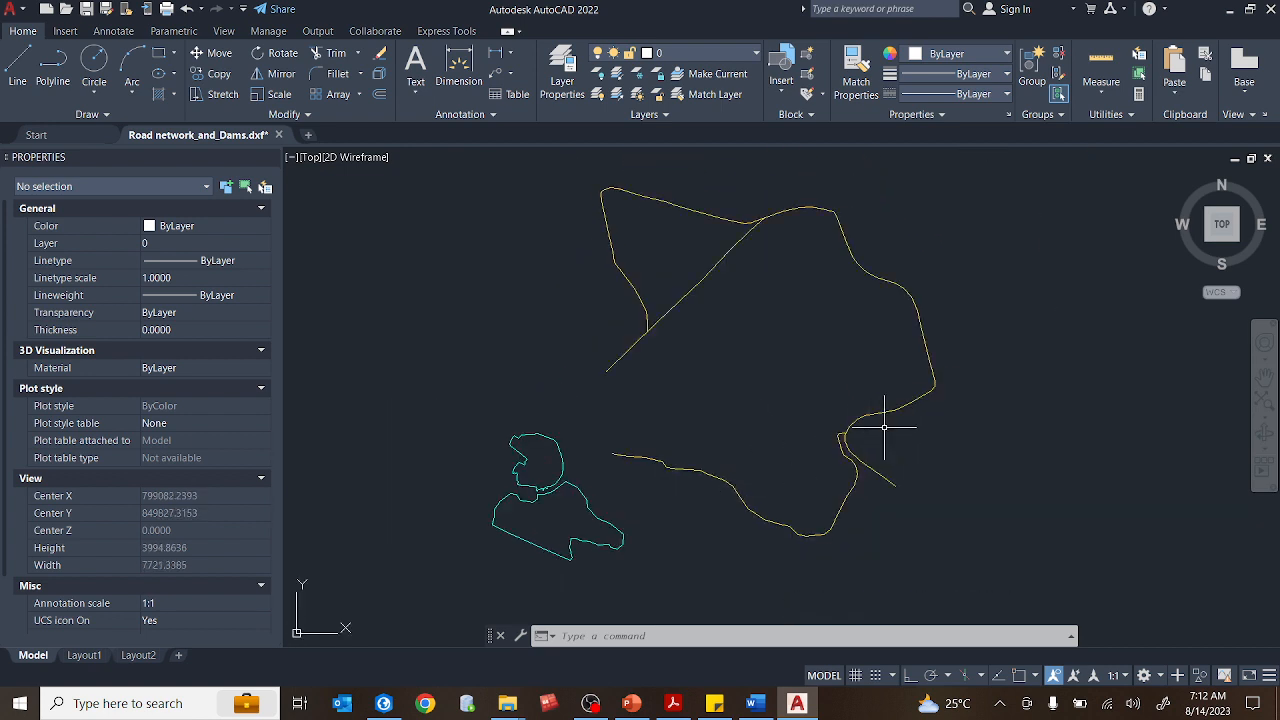
scroll(899, 409, up, 2)
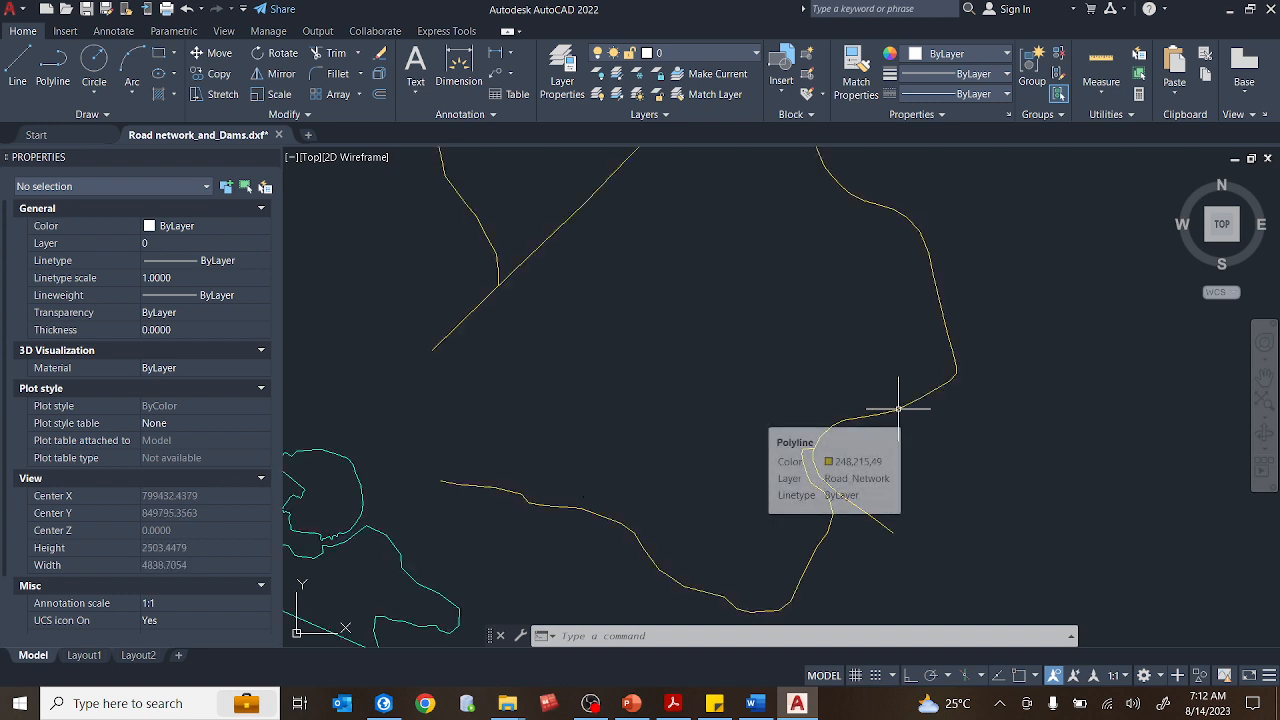
scroll(819, 303, down, 2)
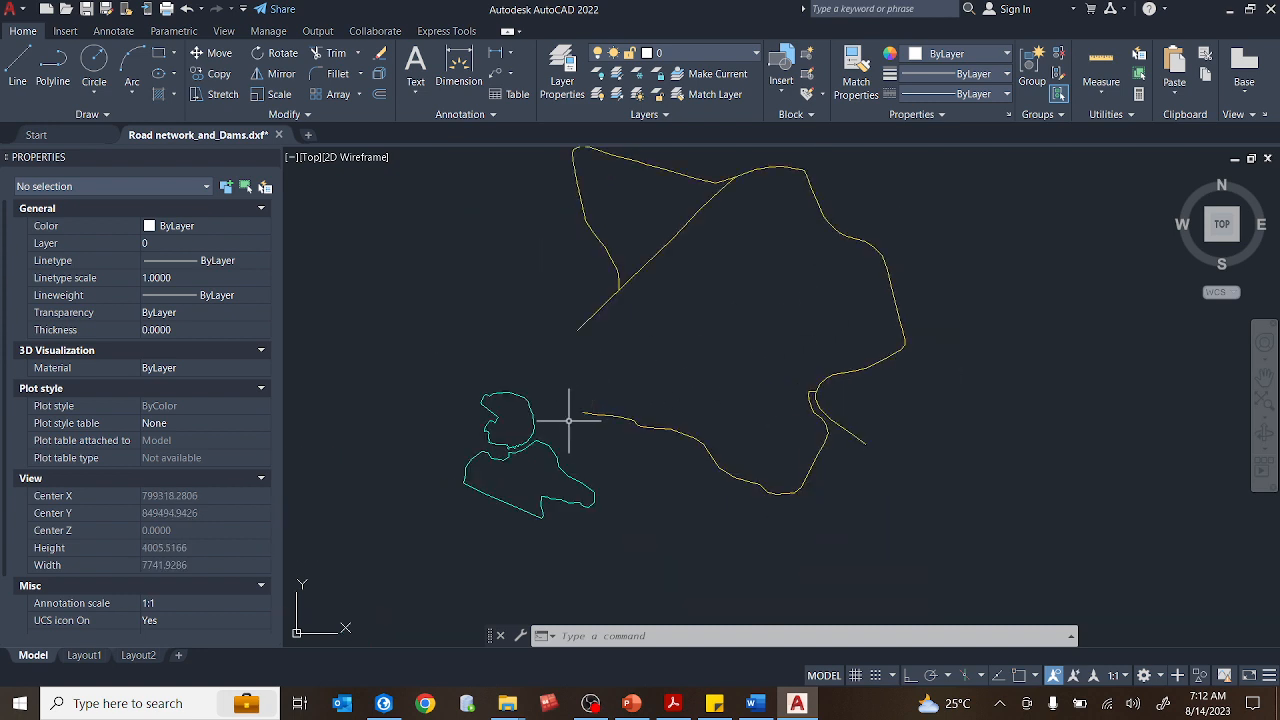
scroll(463, 505, up, 2)
scroll(690, 483, down, 2)
scroll(1071, 320, up, 3)
scroll(1066, 337, down, 3)
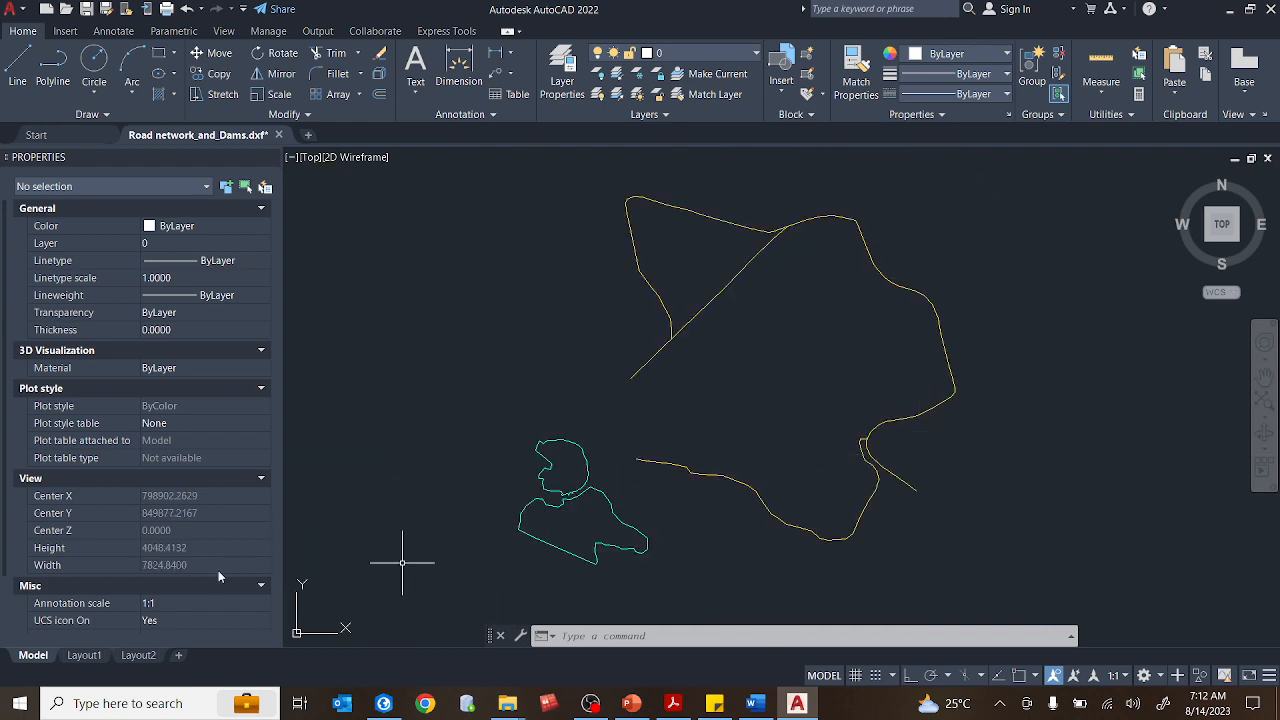
click(138, 655)
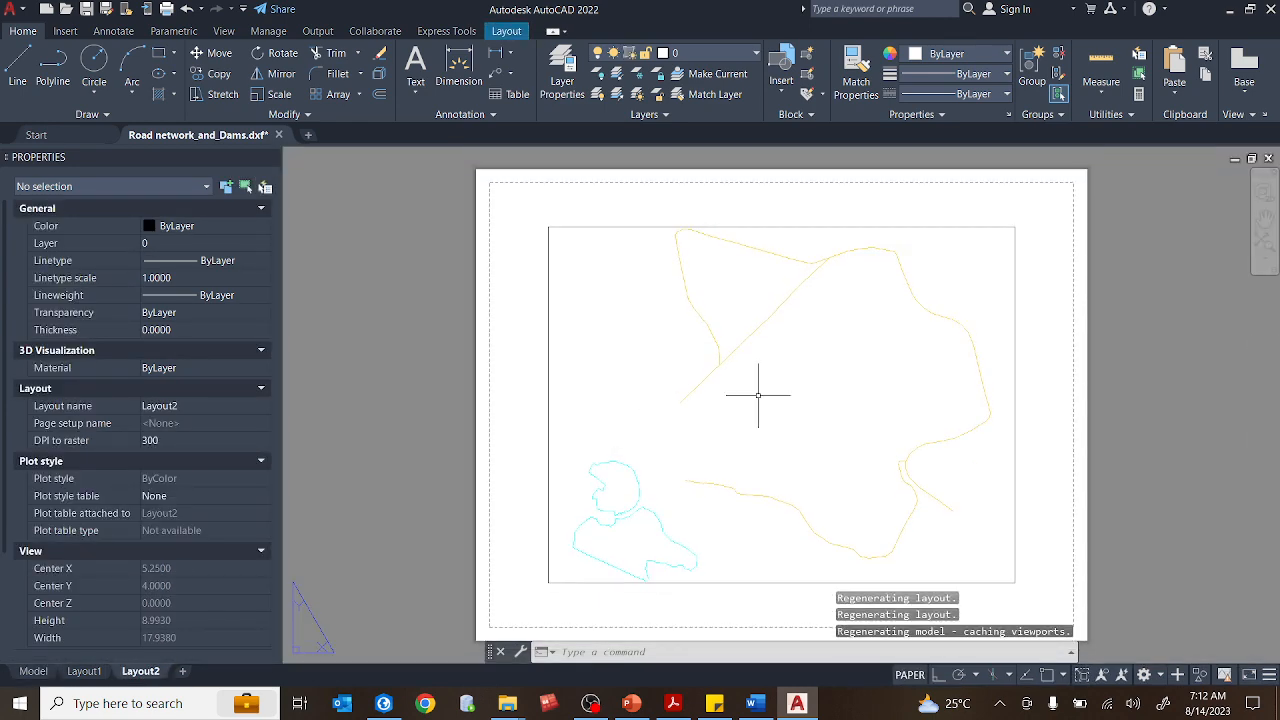
click(30, 671)
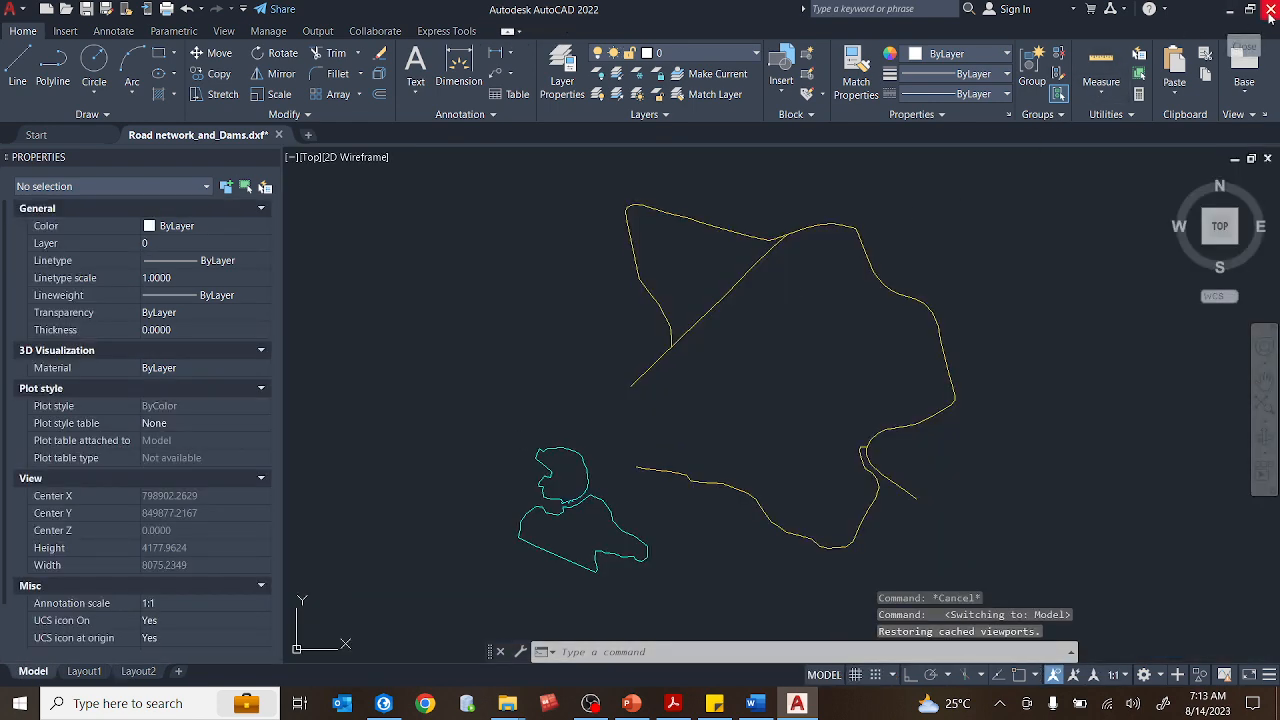
- Close AutoCAD without saving the drawing, and minimize the DXF Files folder window to return to ArcGIS Pro
click(1270, 10)
click(689, 392)
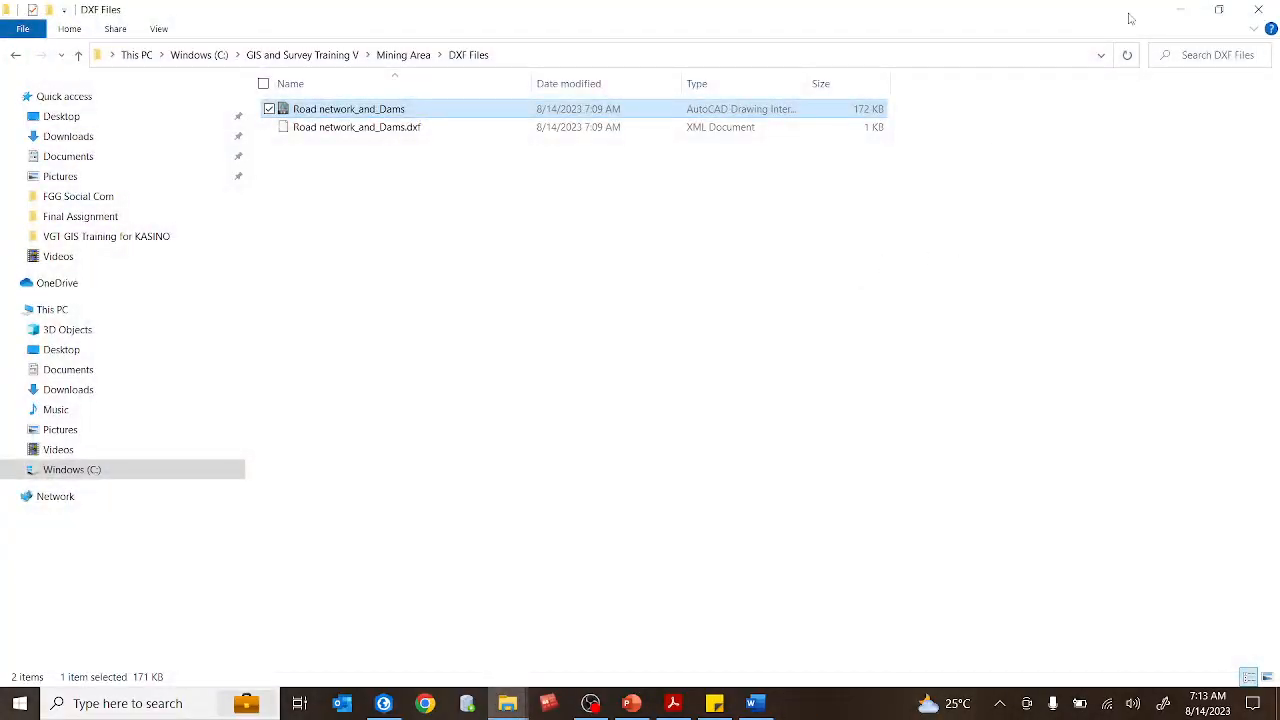
click(1178, 10)
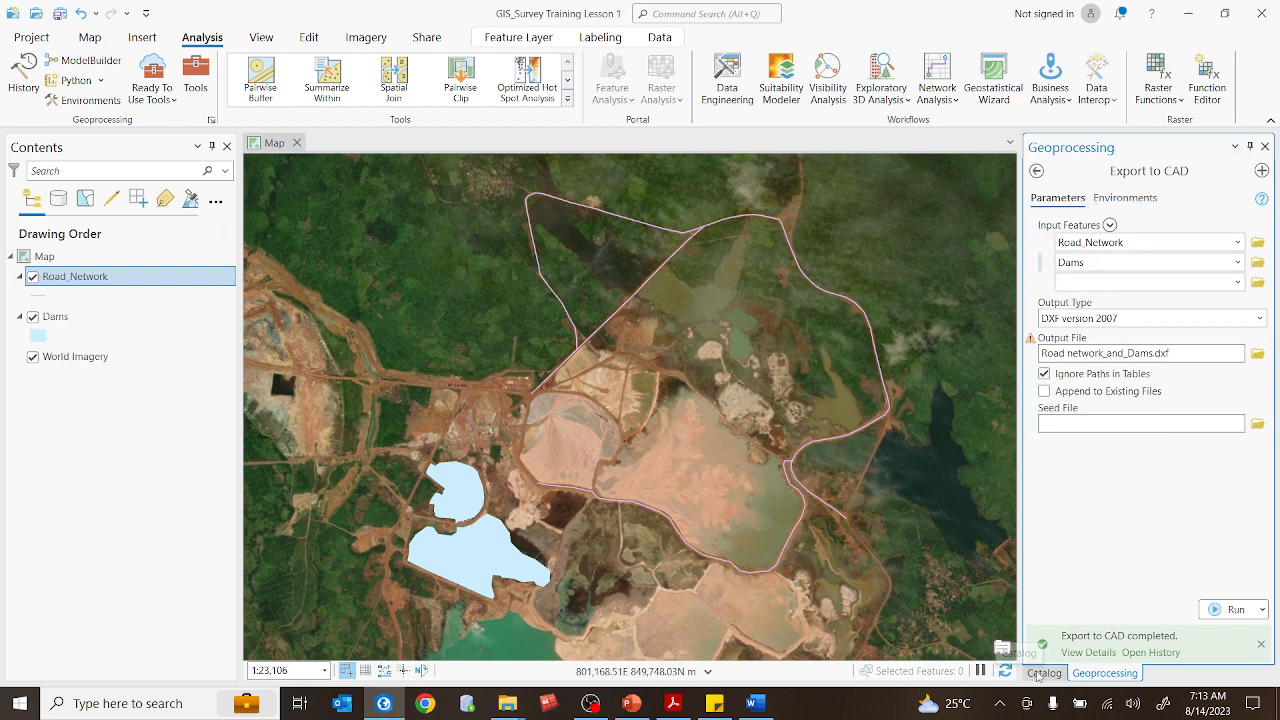
- Check the project folders in the Catalog, and return to Geoprocessing to go back from the Export to CAD tool
click(1042, 673)
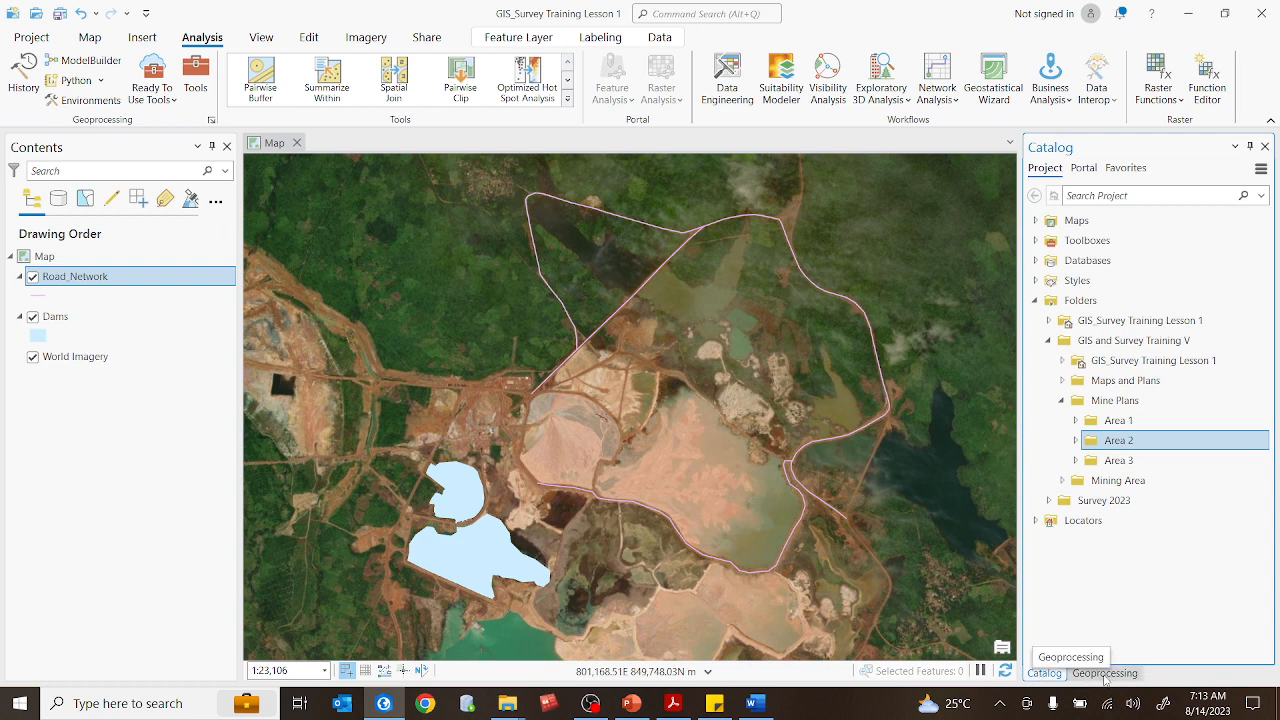
click(1105, 673)
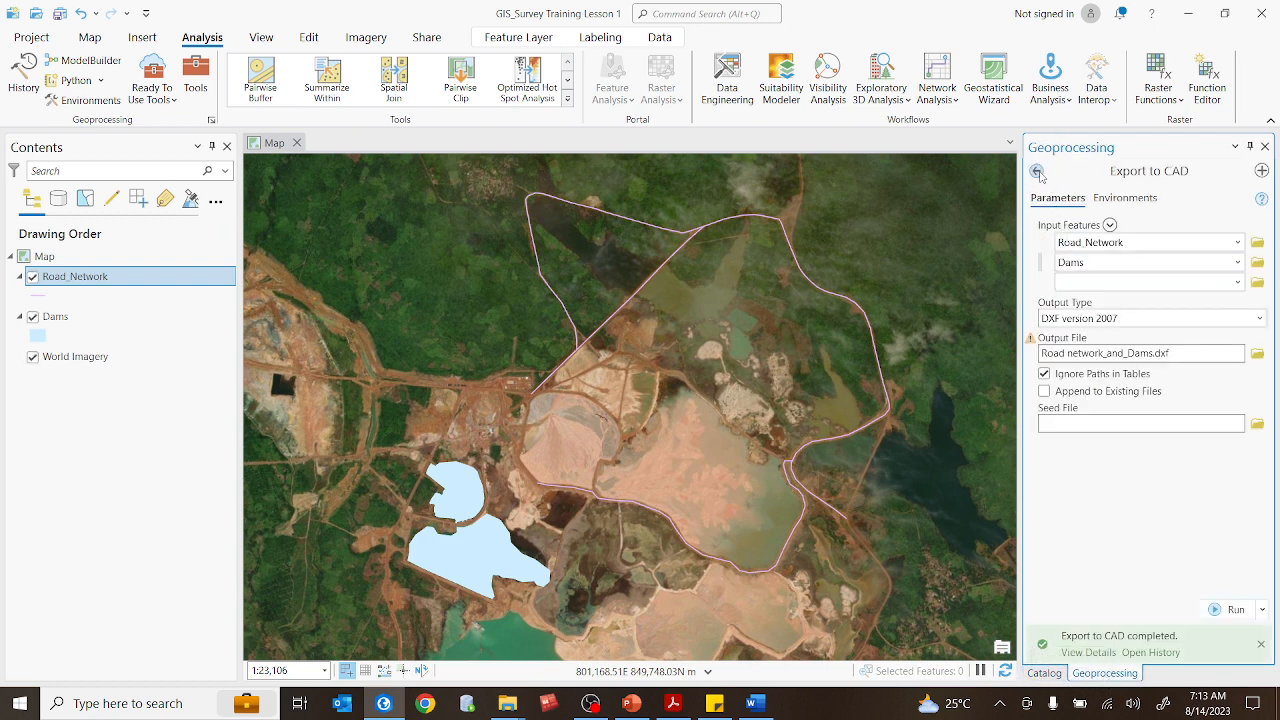
click(1036, 172)
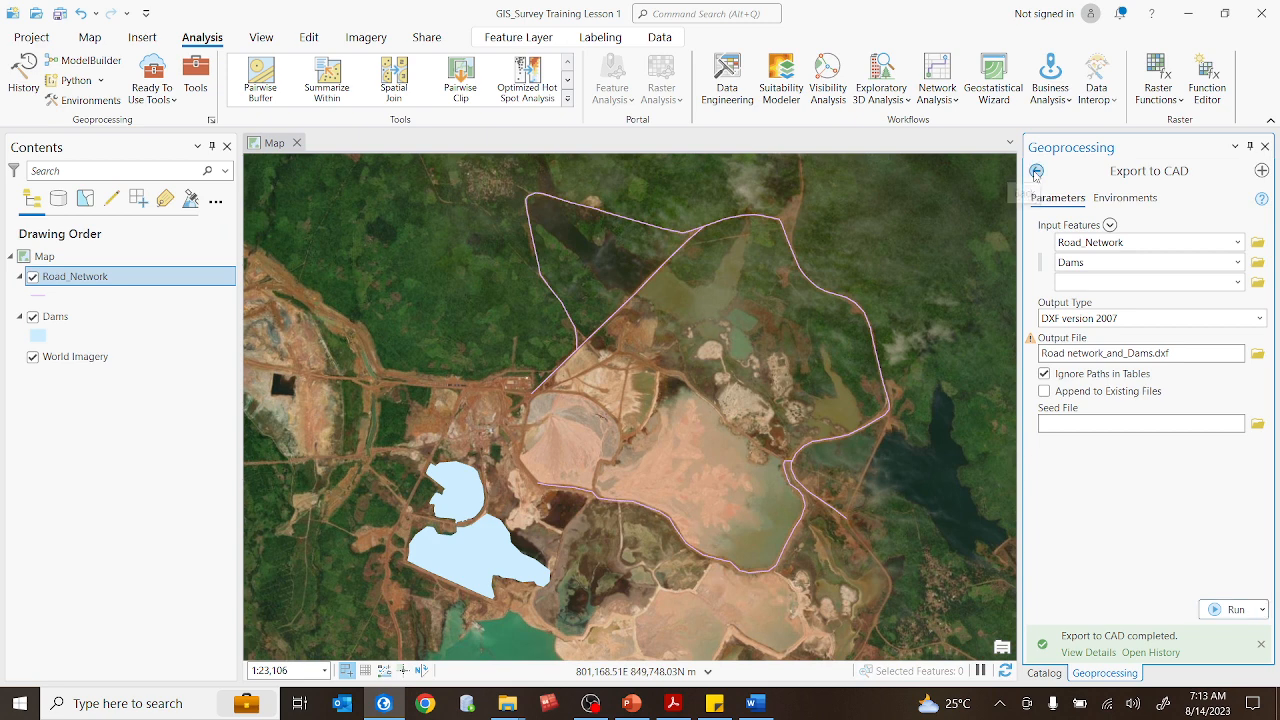
- Go back from the Export to CAD tool to the toolbox list, and bring up the map commands
click(1036, 172)
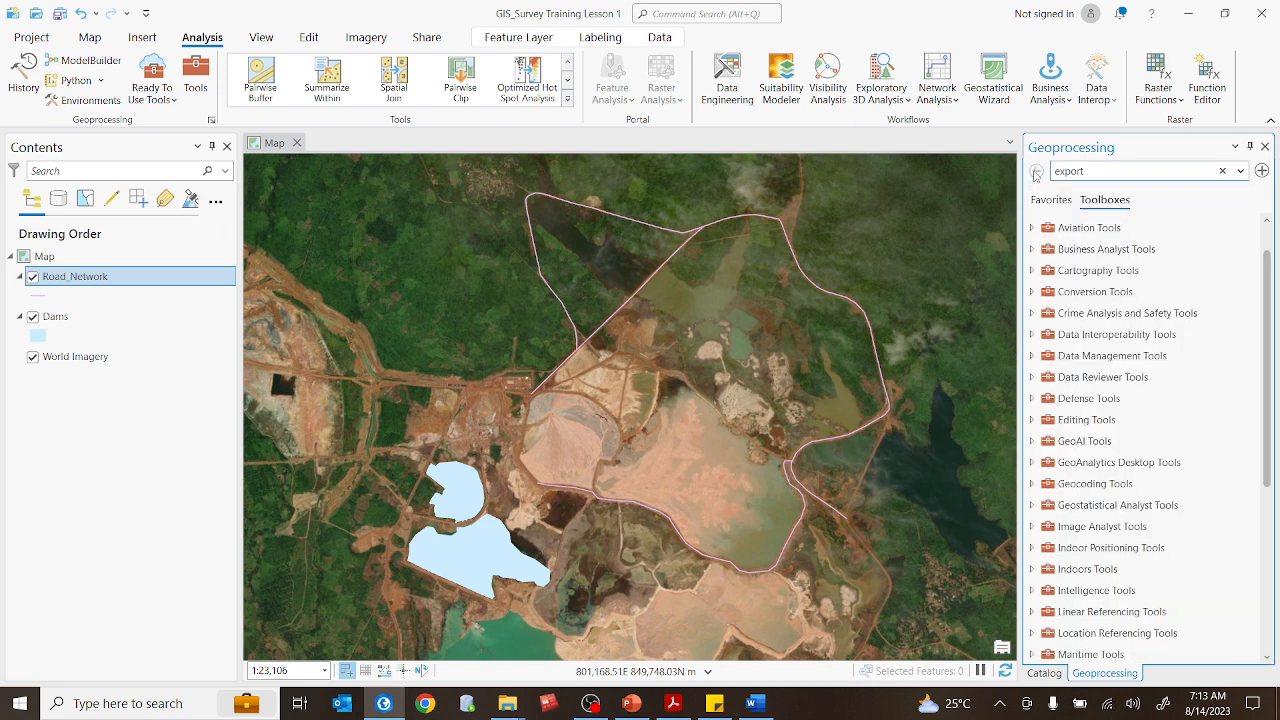
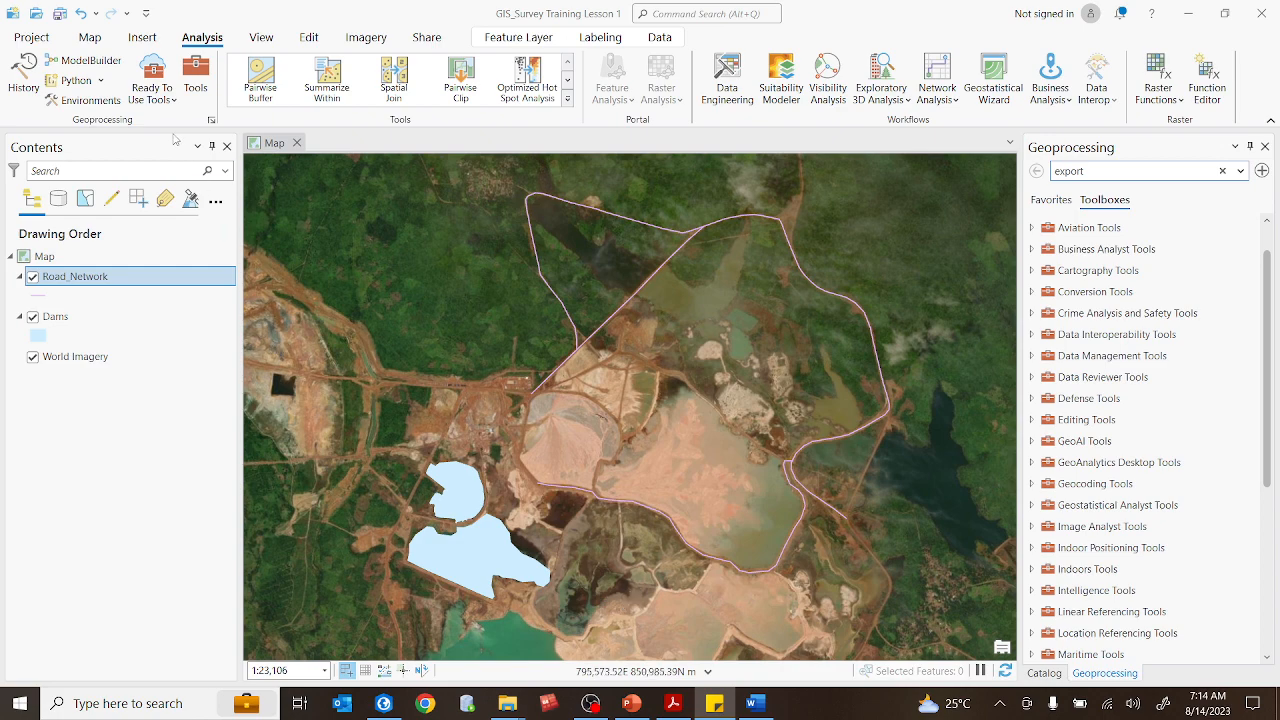
click(90, 38)
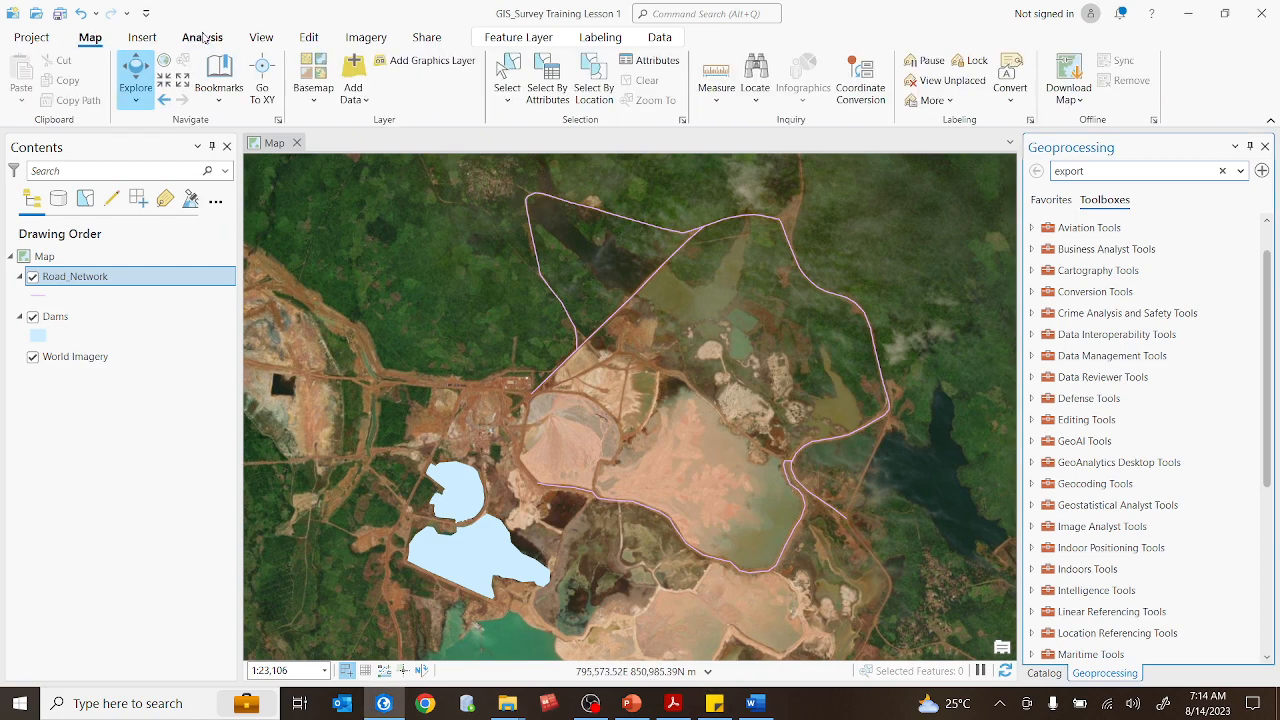
click(203, 38)
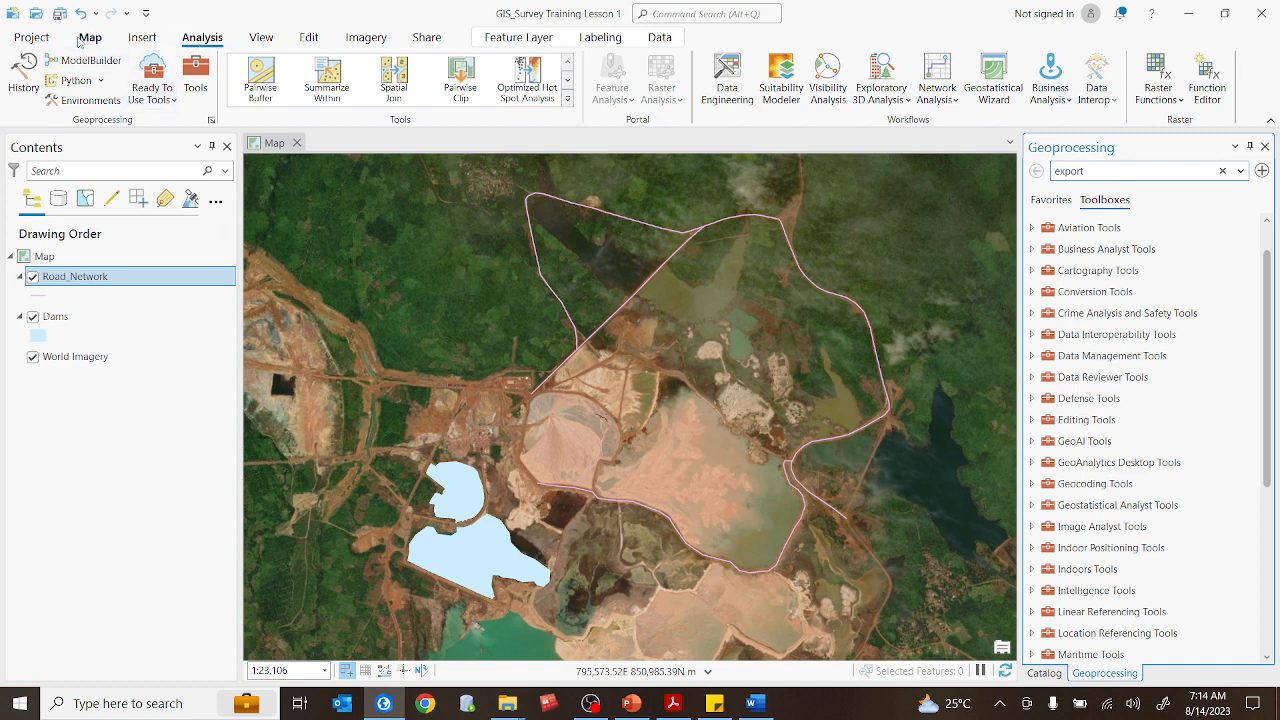
click(88, 38)
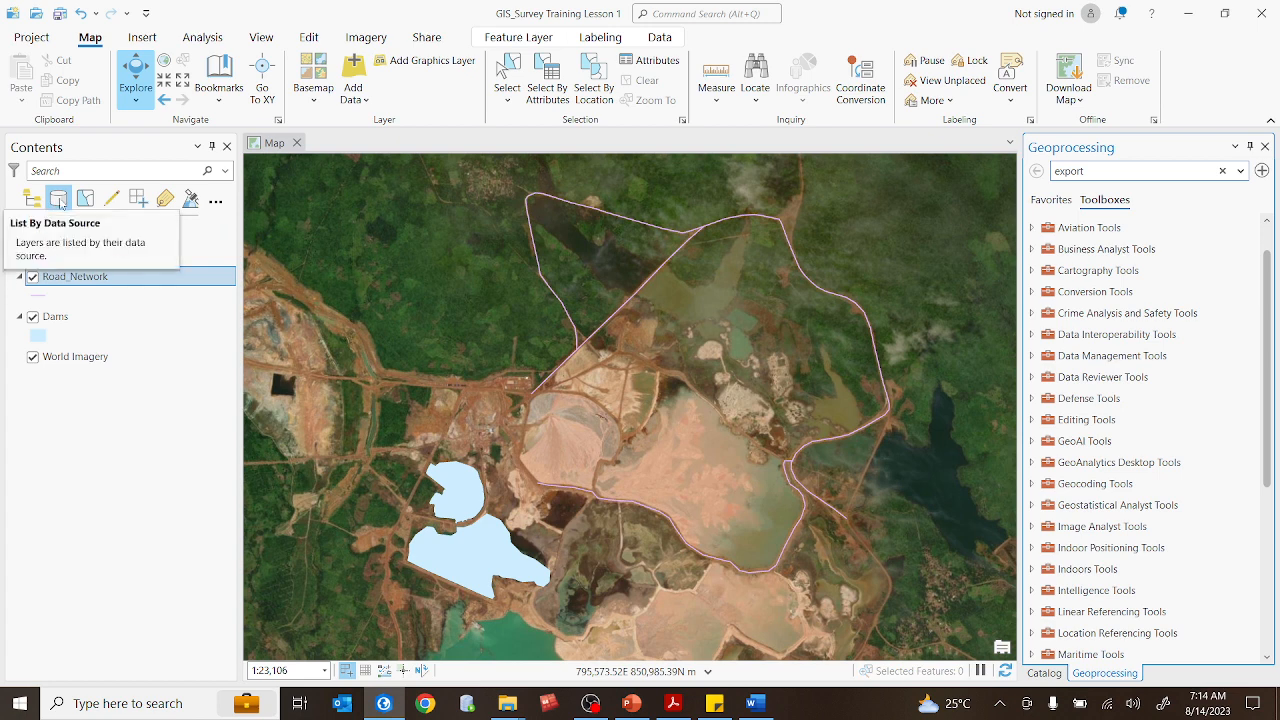
- List the layers by data source, examine the source folder of Road_Network and Dams, and return to the drawing order listing
click(60, 203)
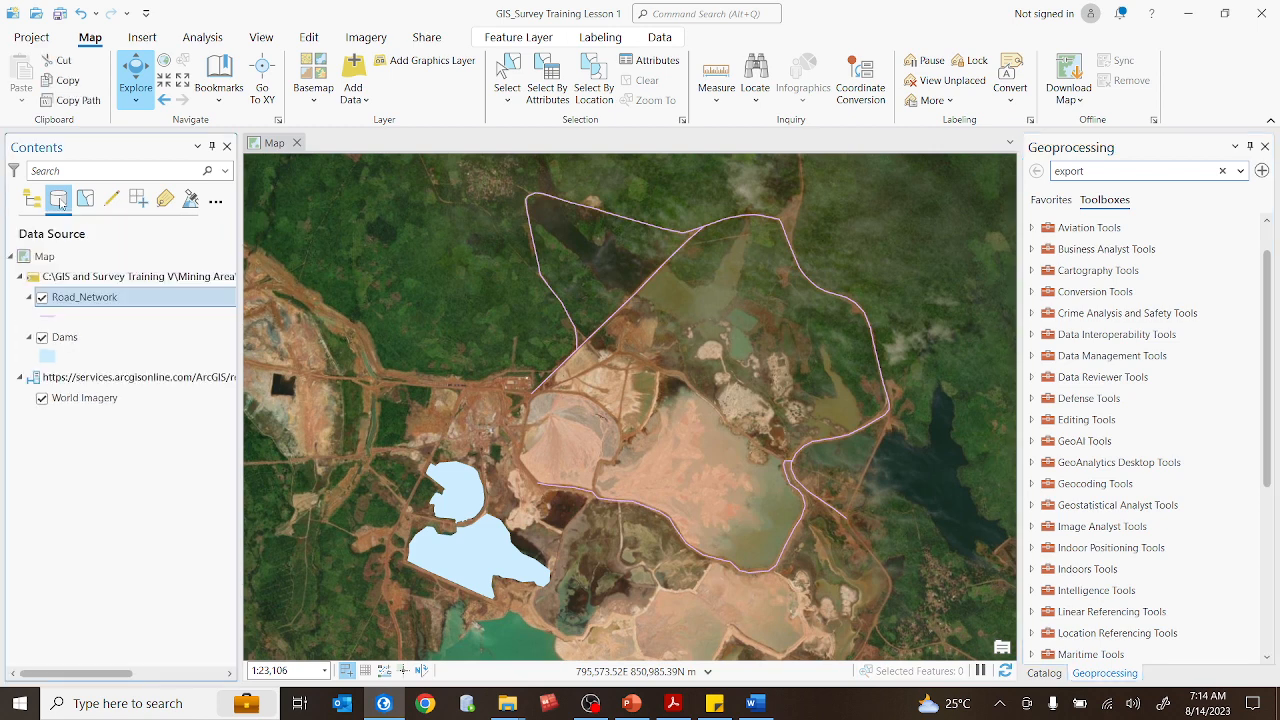
drag(240, 275, 338, 278)
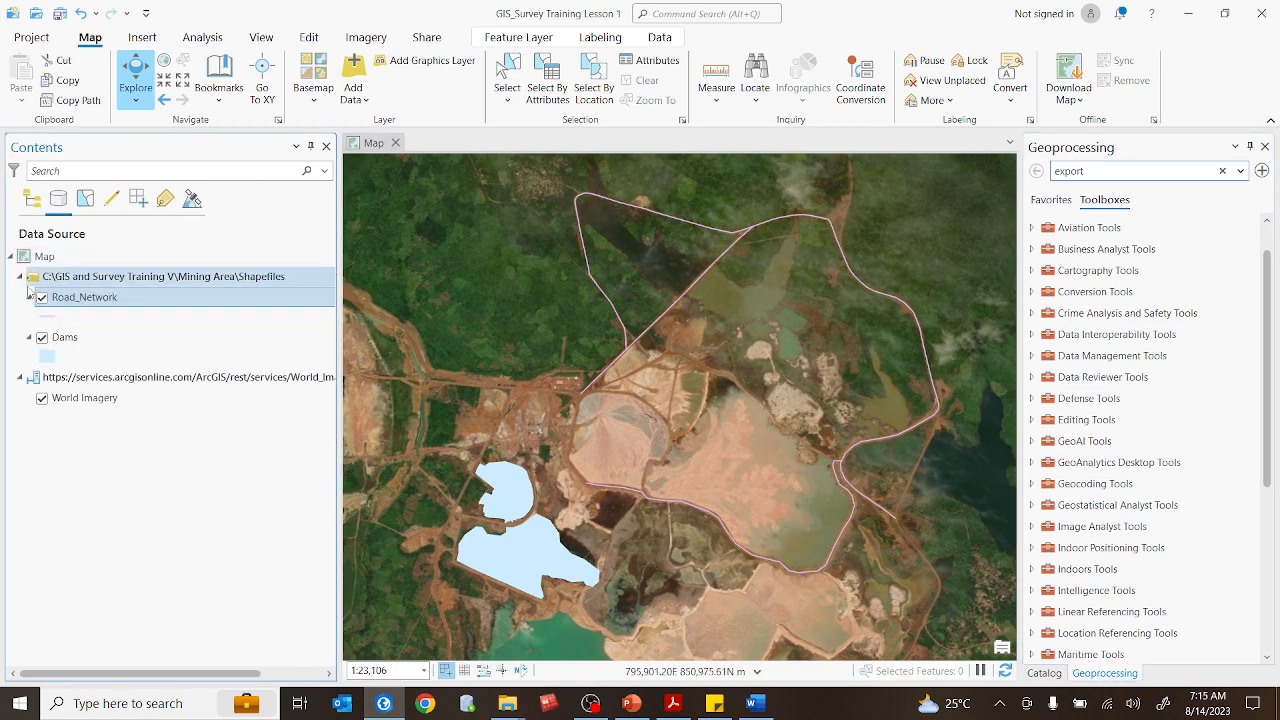
ctrl+click(66, 338)
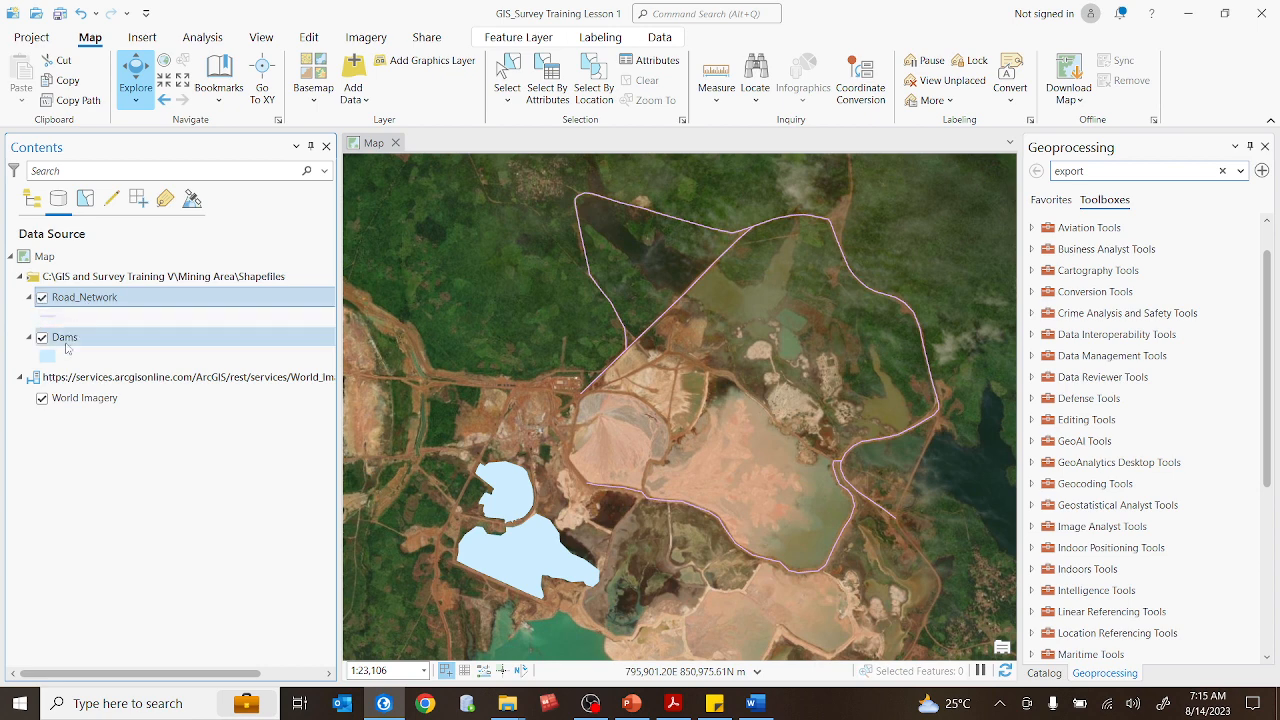
click(86, 312)
ctrl+click(50, 280)
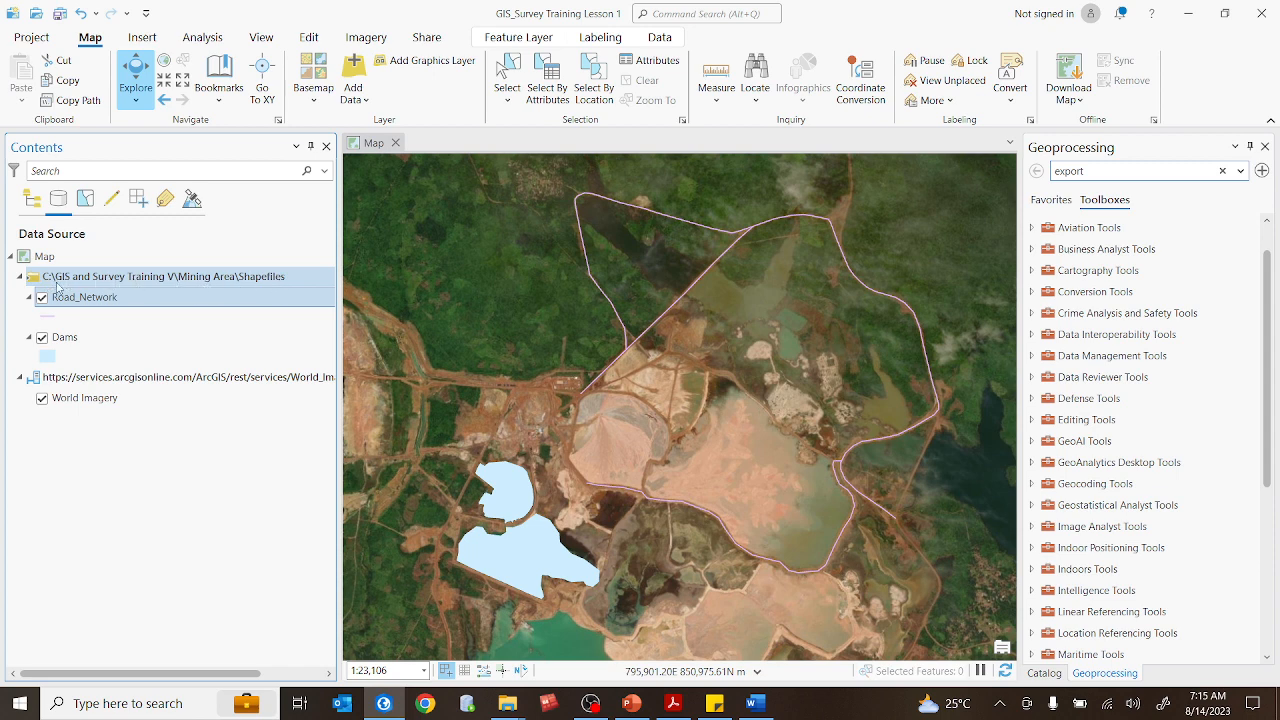
ctrl+click(257, 280)
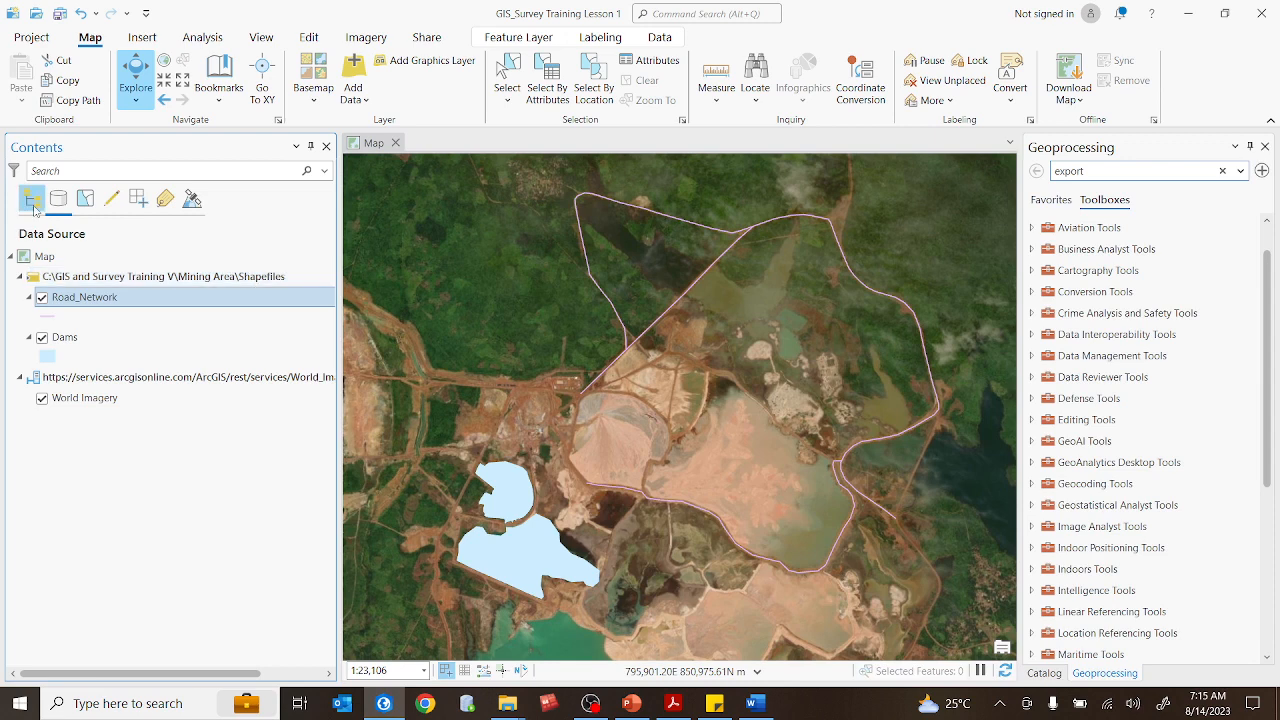
click(33, 203)
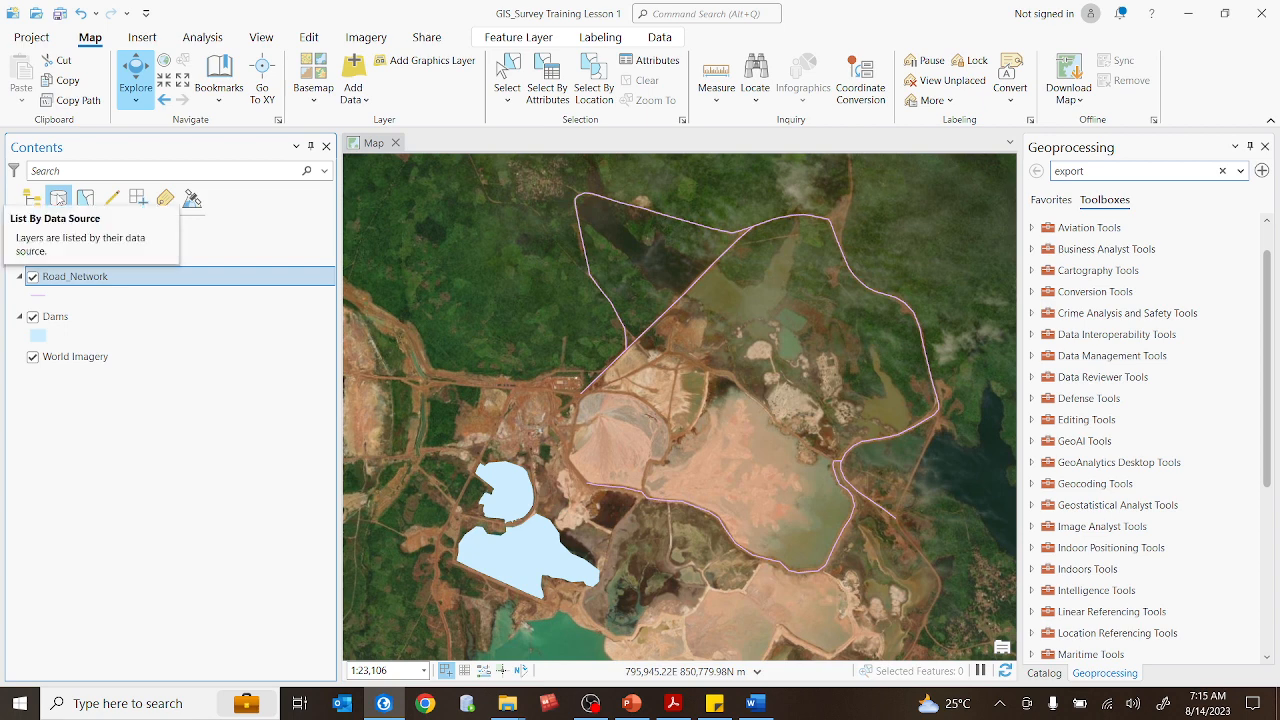
click(59, 199)
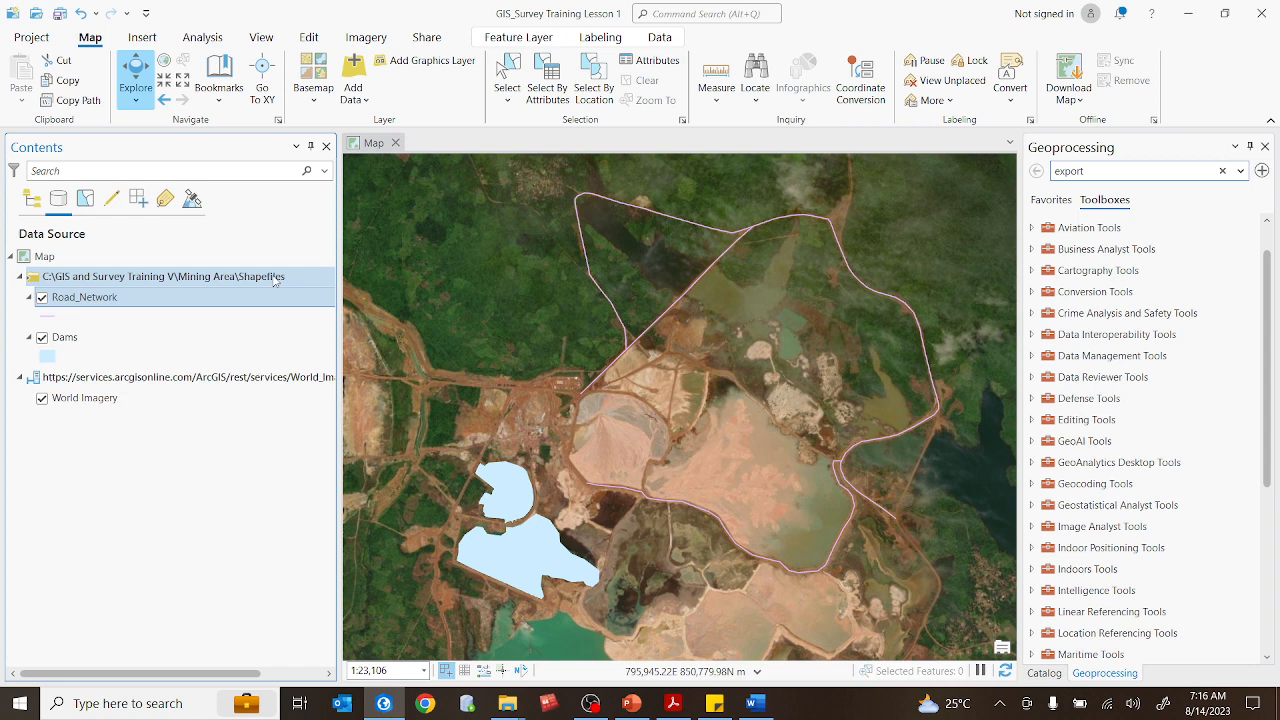
click(31, 203)
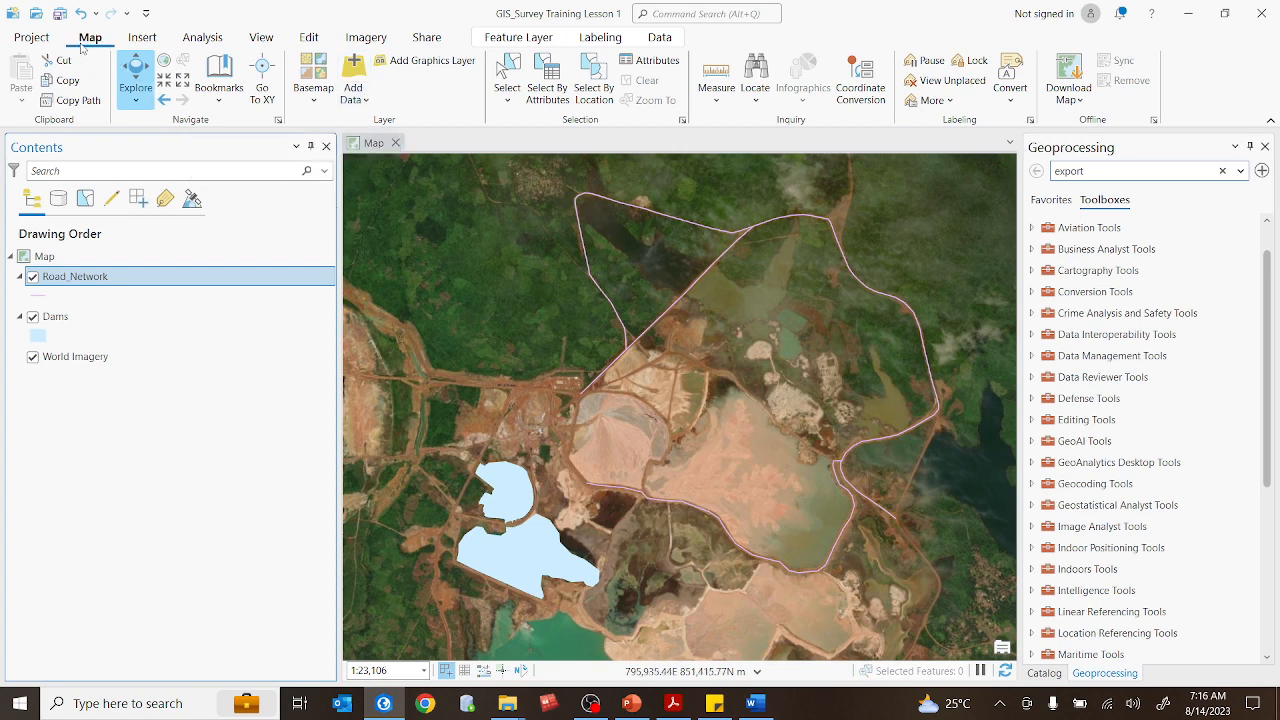
- Add Tailings Storage Facilitiy.shp from C:\Survey 2023\FGG GIS\HSE\Forest Reserve\SHP to the map, and check its source folder in the data source listing
click(352, 72)
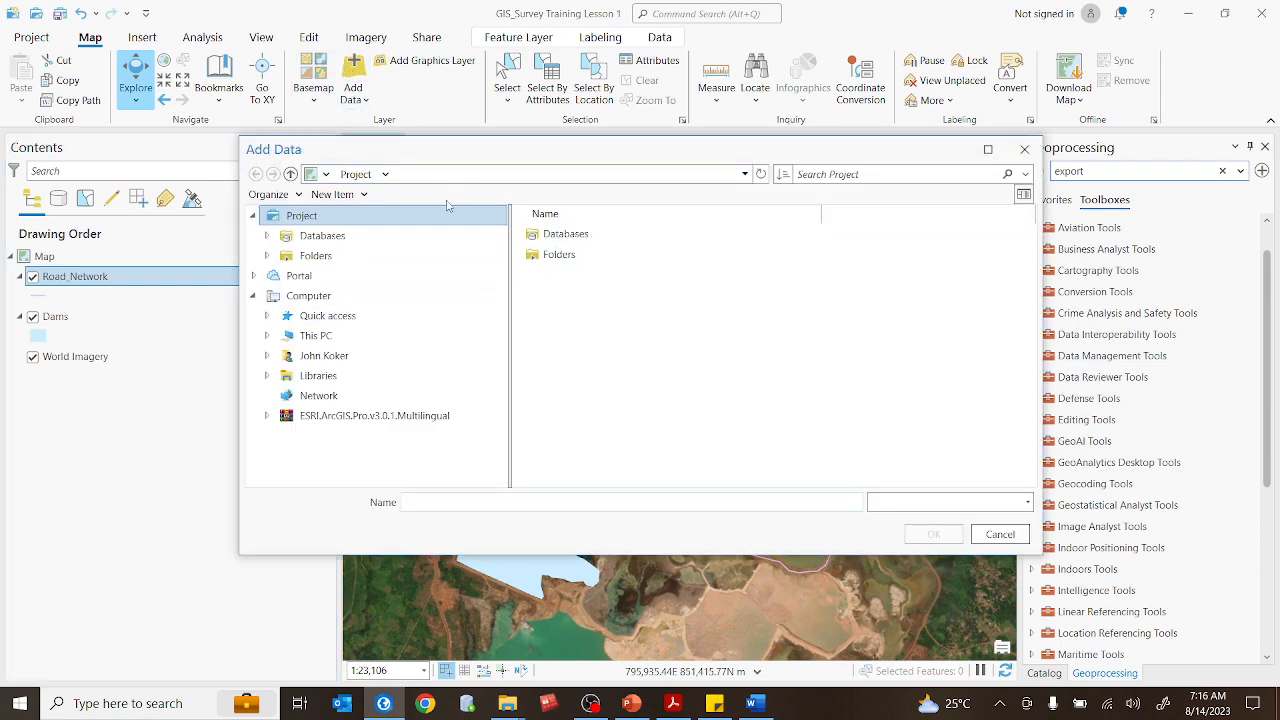
click(338, 343)
double_click(592, 376)
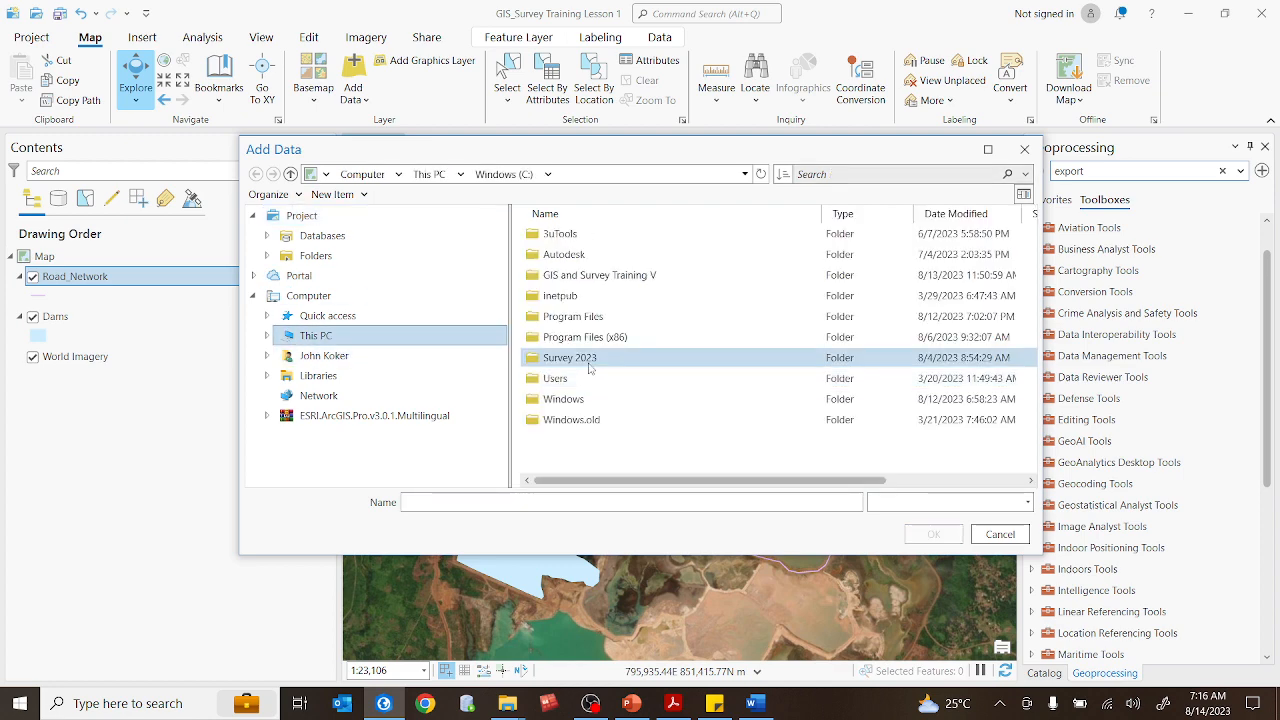
double_click(589, 360)
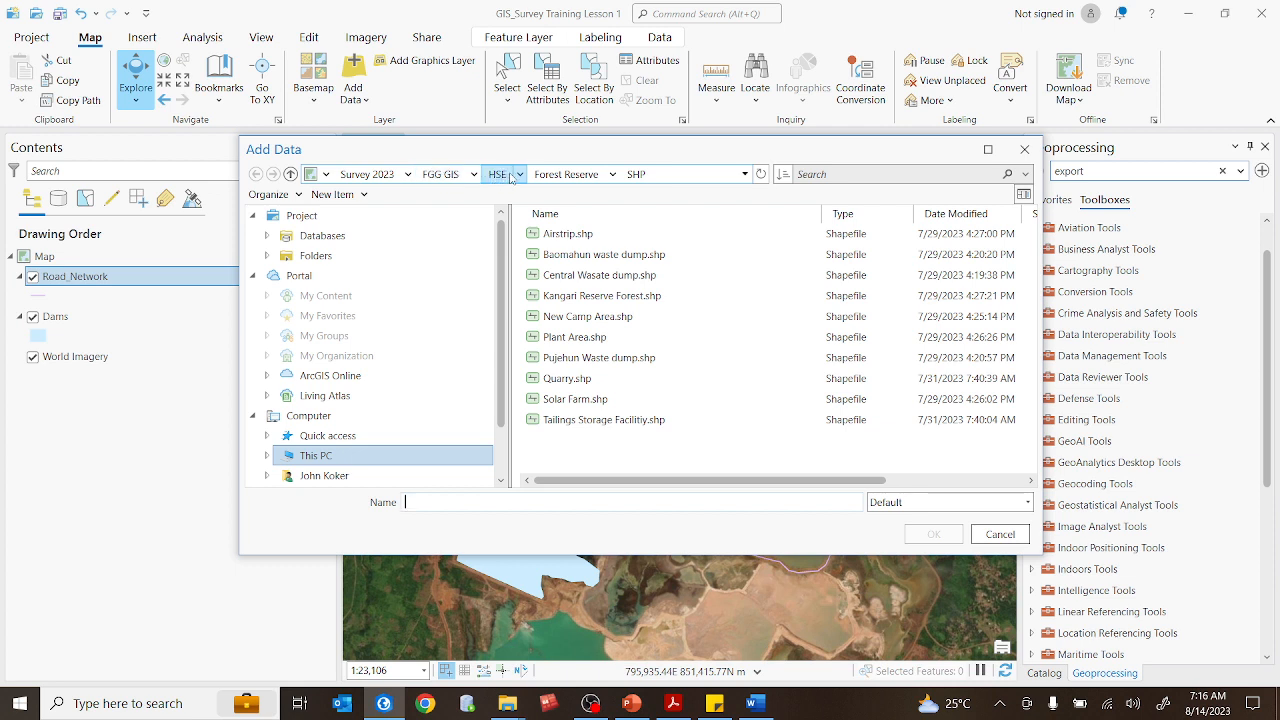
click(603, 420)
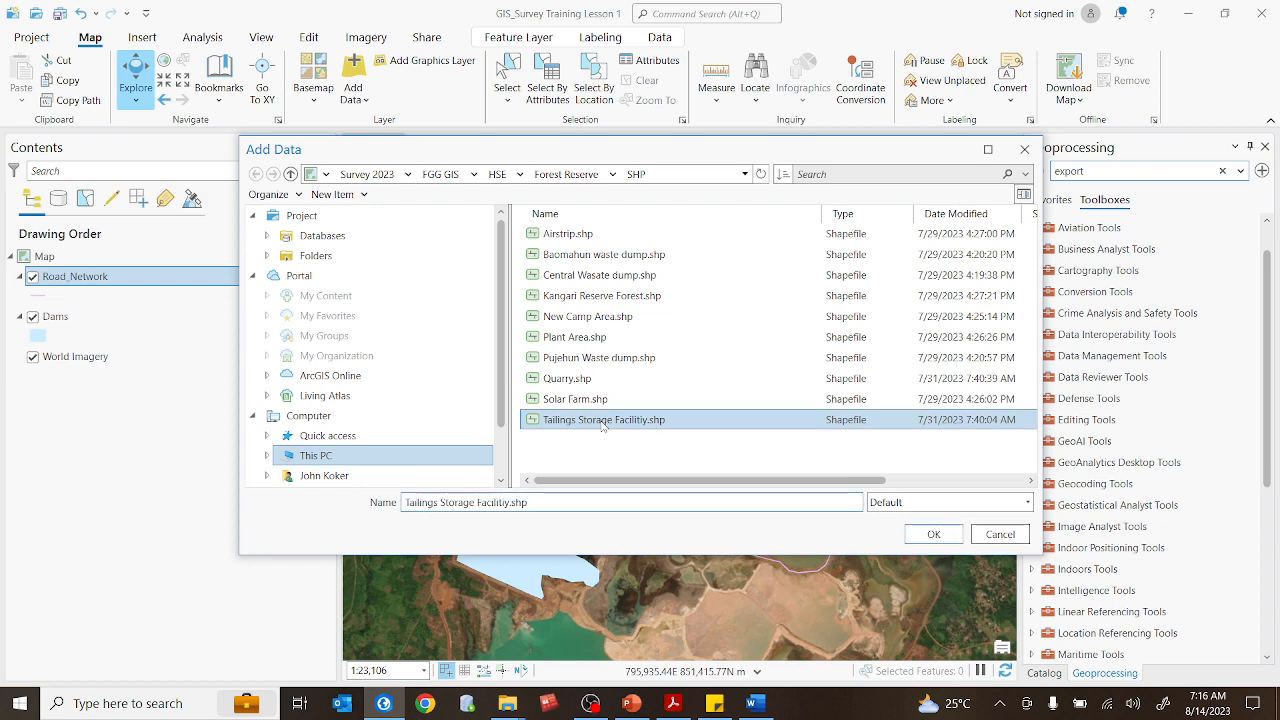
click(931, 536)
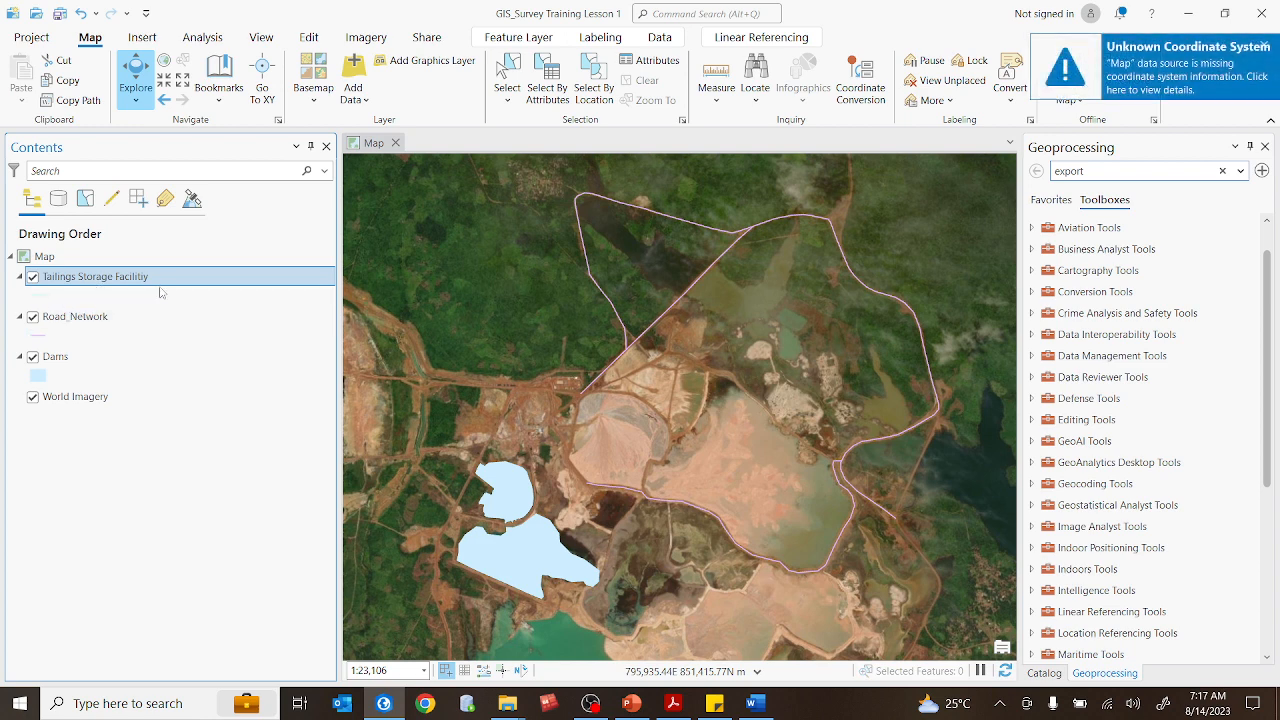
click(58, 201)
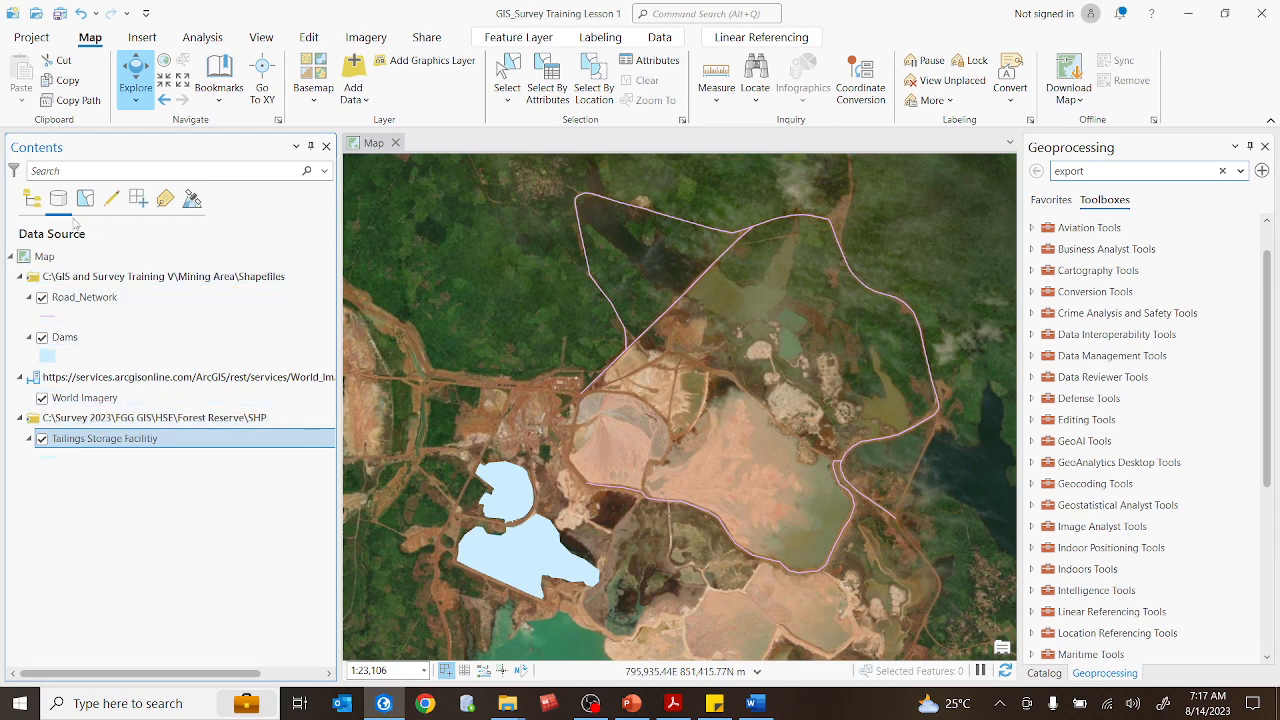
click(33, 200)
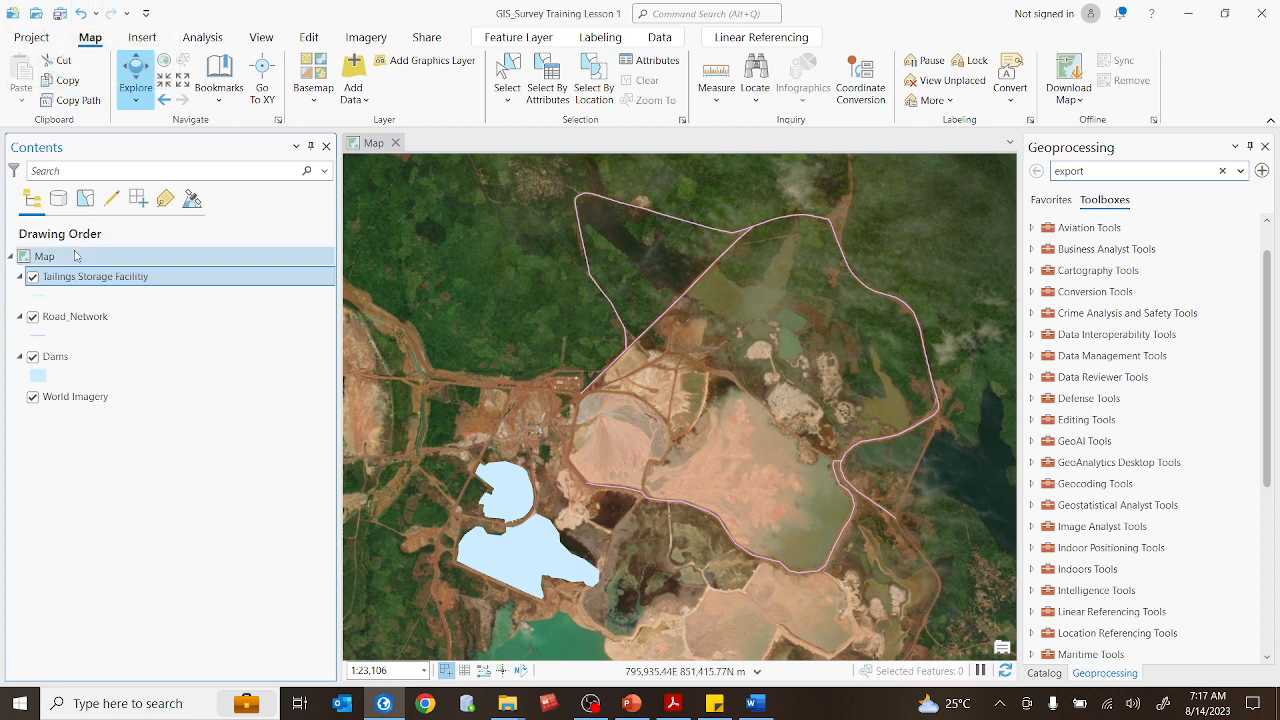
- Undo the addition of the Tailings Storage Facilitiy layer and save the project
click(81, 17)
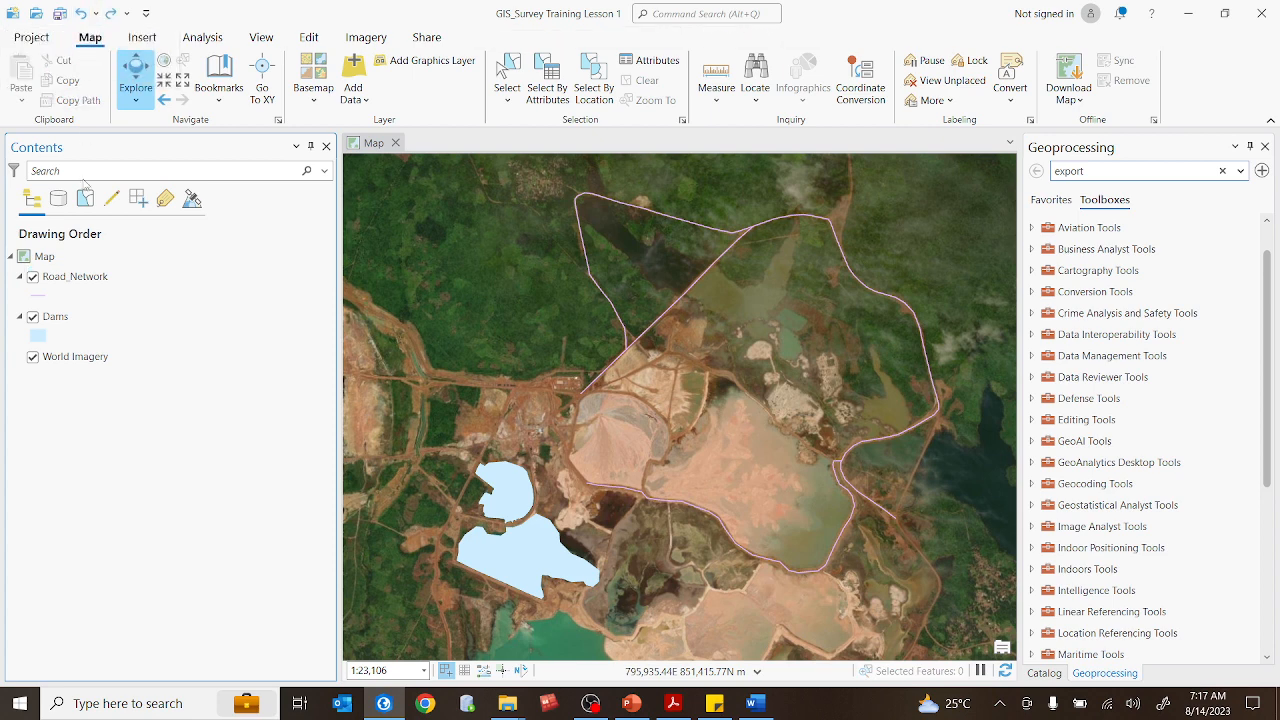
click(60, 14)
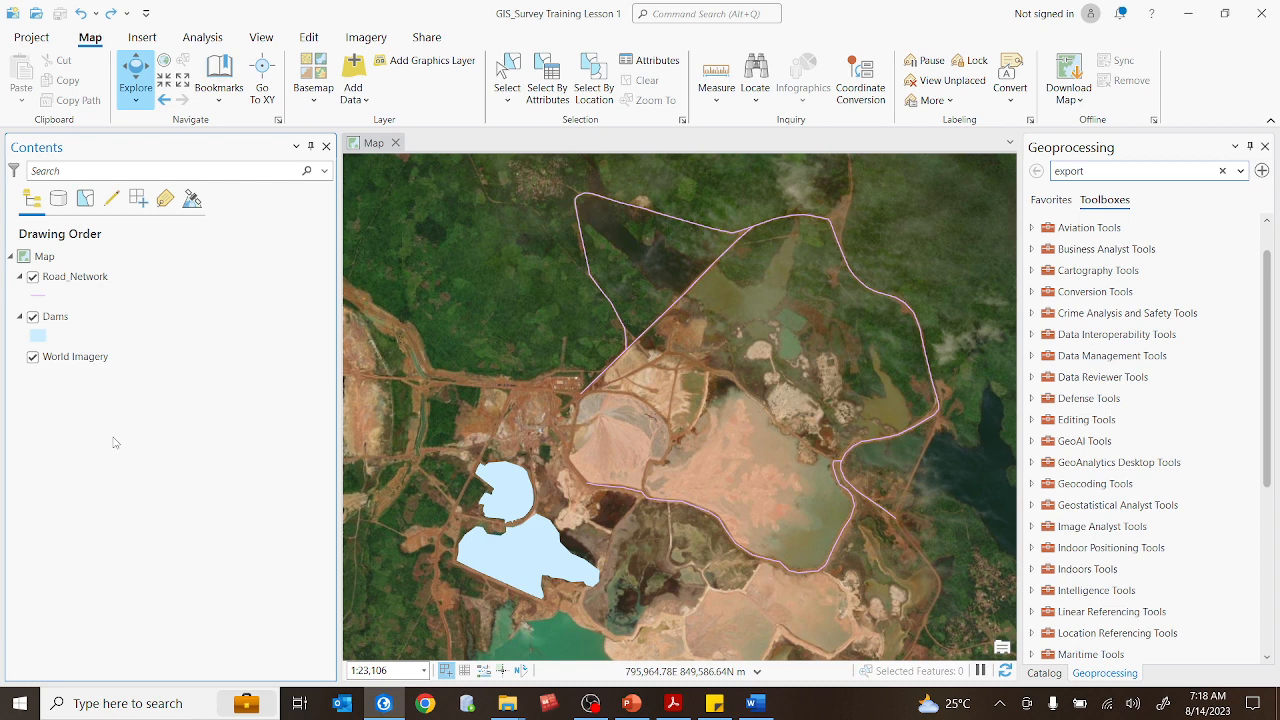
- Examine the World Imagery, roads and dams on the map at closer and wider scales, and look over the layer entries
click(92, 325)
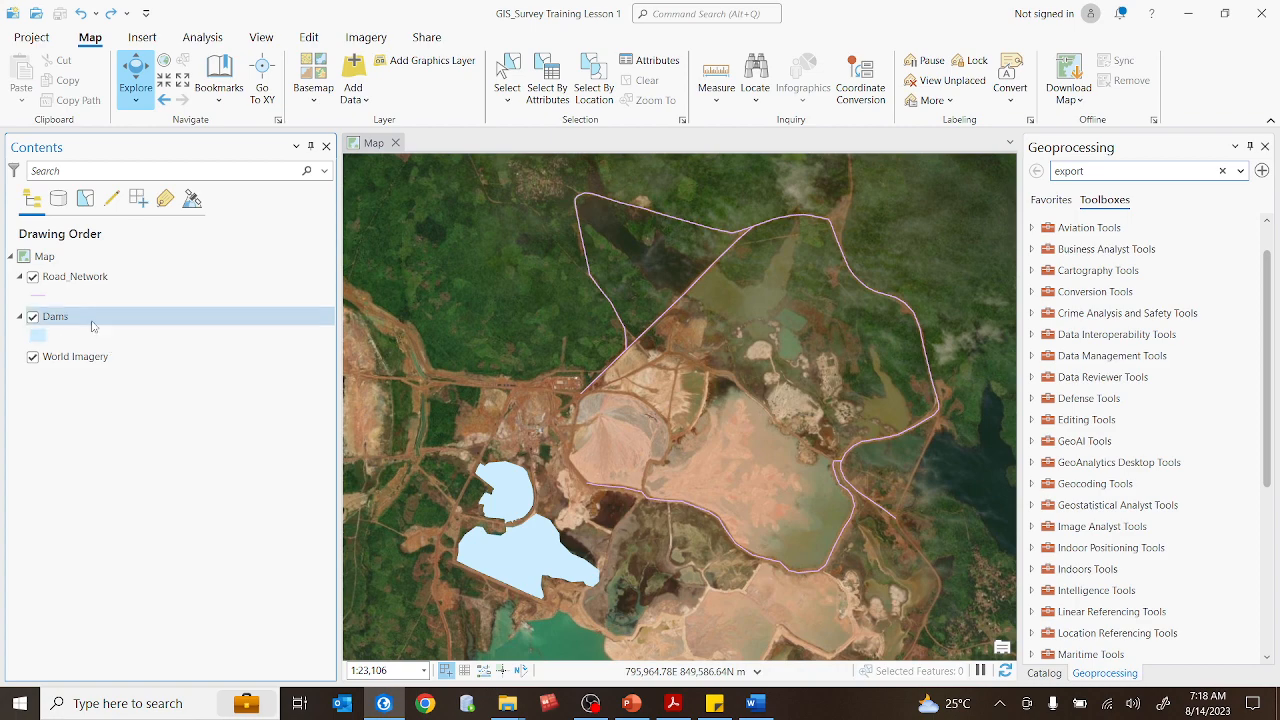
drag(549, 290, 571, 413)
scroll(543, 286, up, 2)
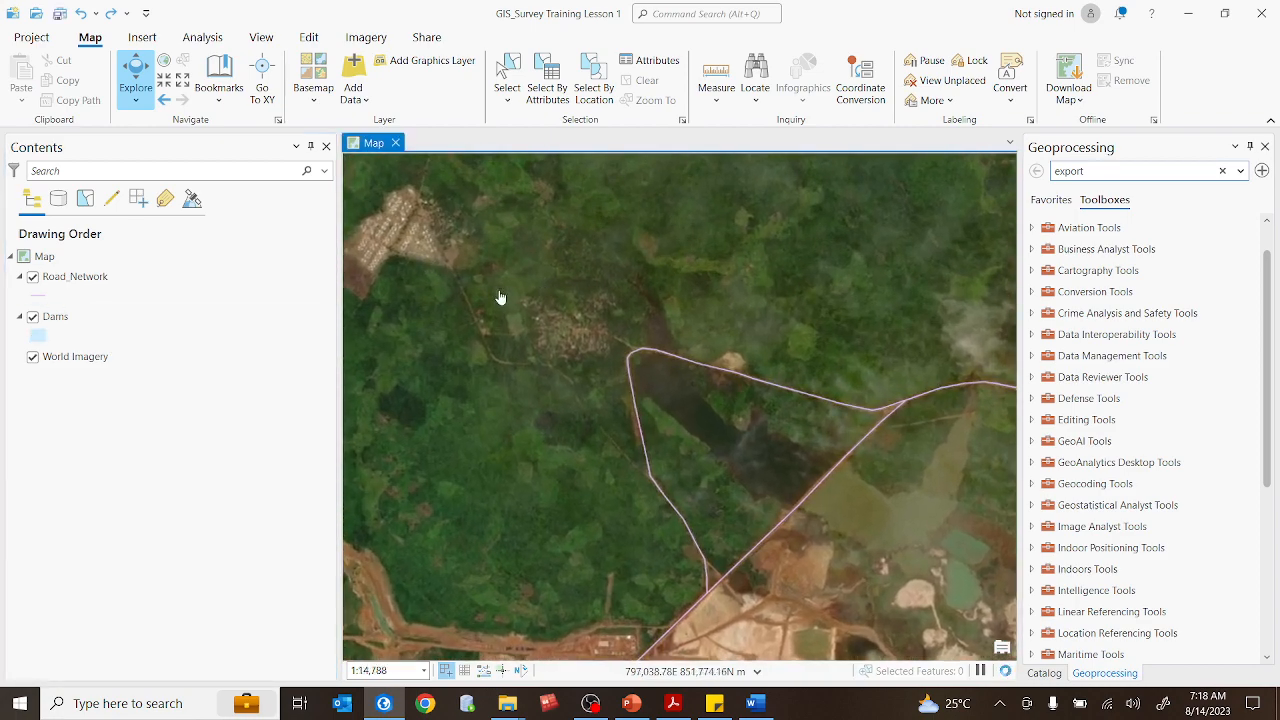
scroll(500, 297, down, 2)
scroll(575, 353, down, 2)
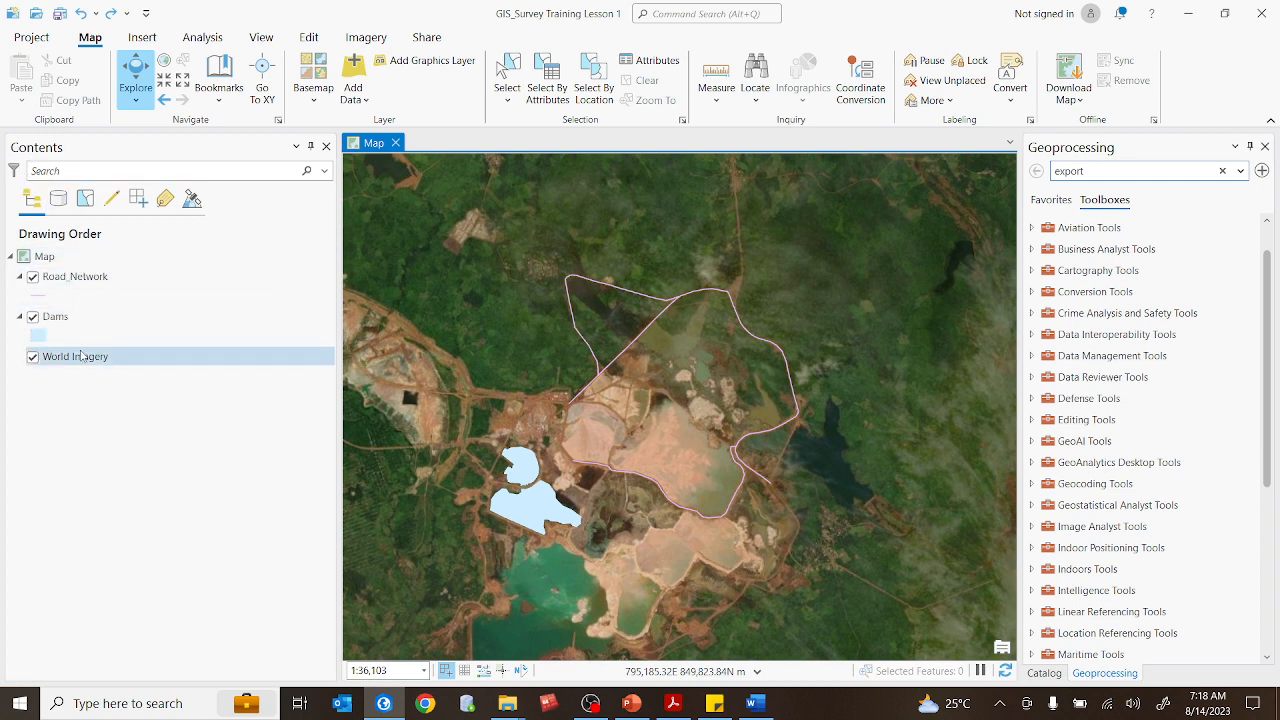
click(119, 278)
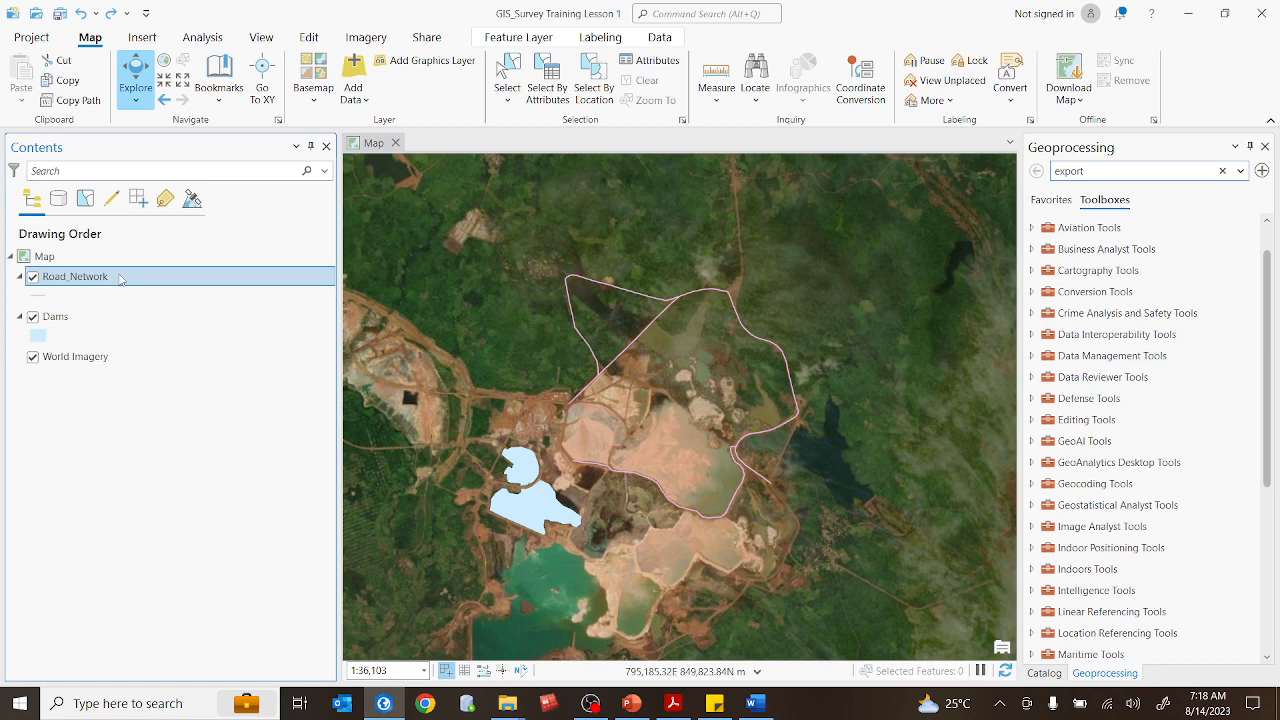
click(84, 316)
click(79, 296)
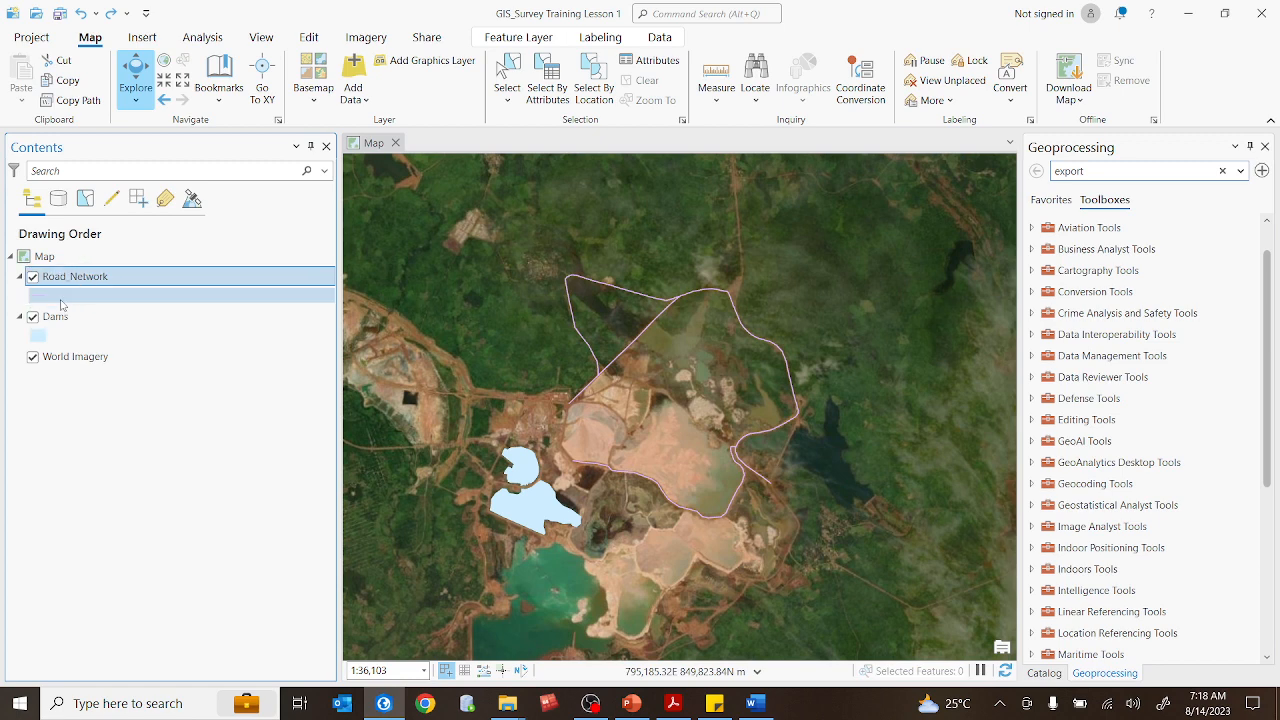
click(78, 280)
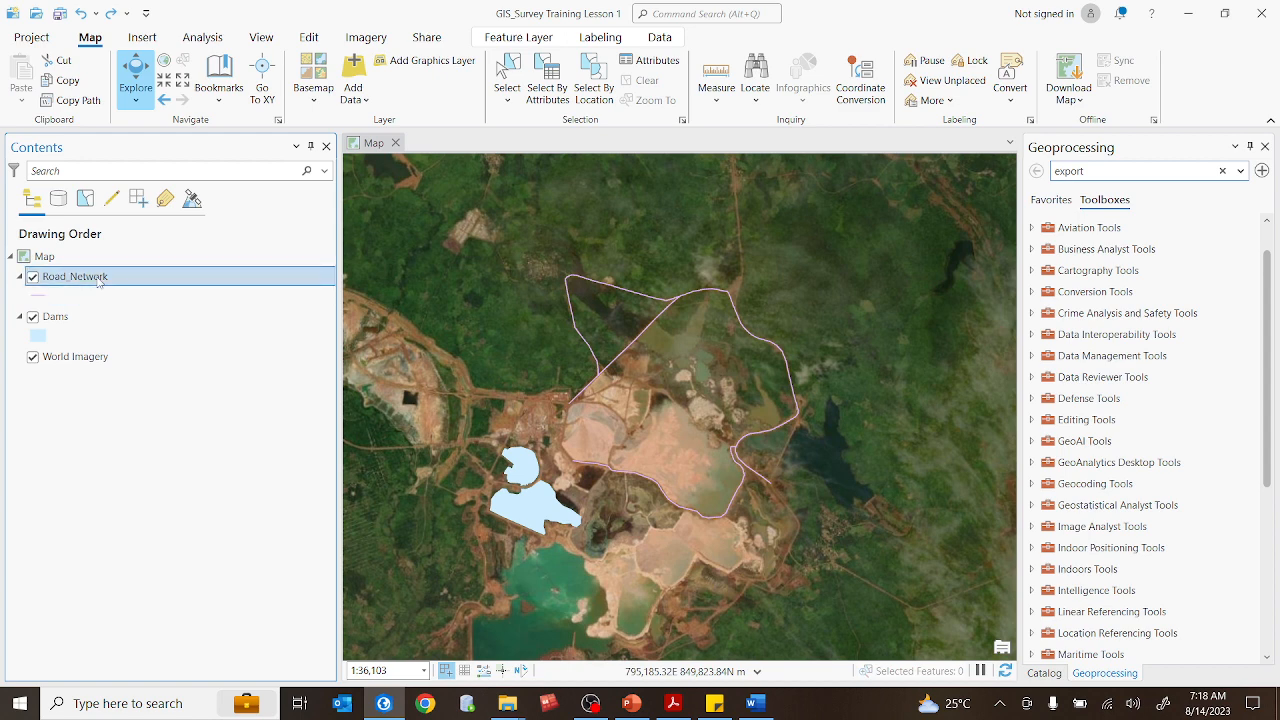
- Open the attribute table of the Road_Network layer
right_click(99, 283)
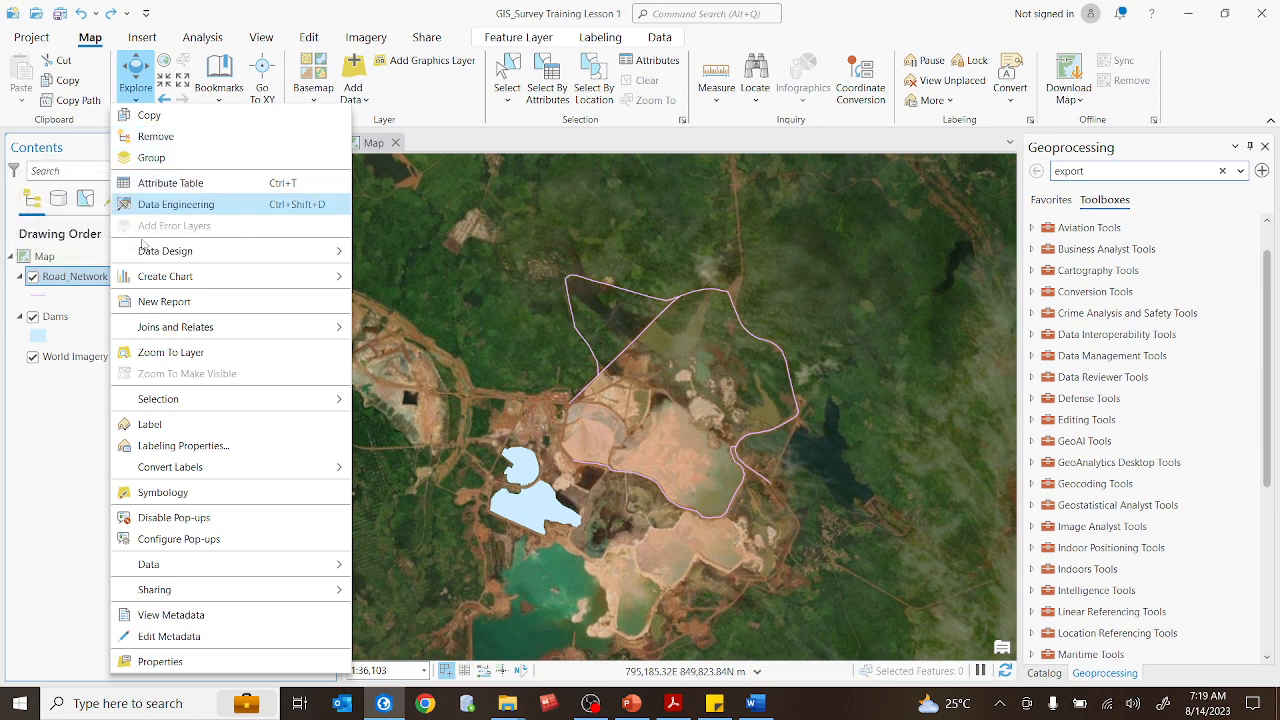
mouse_move(217, 260)
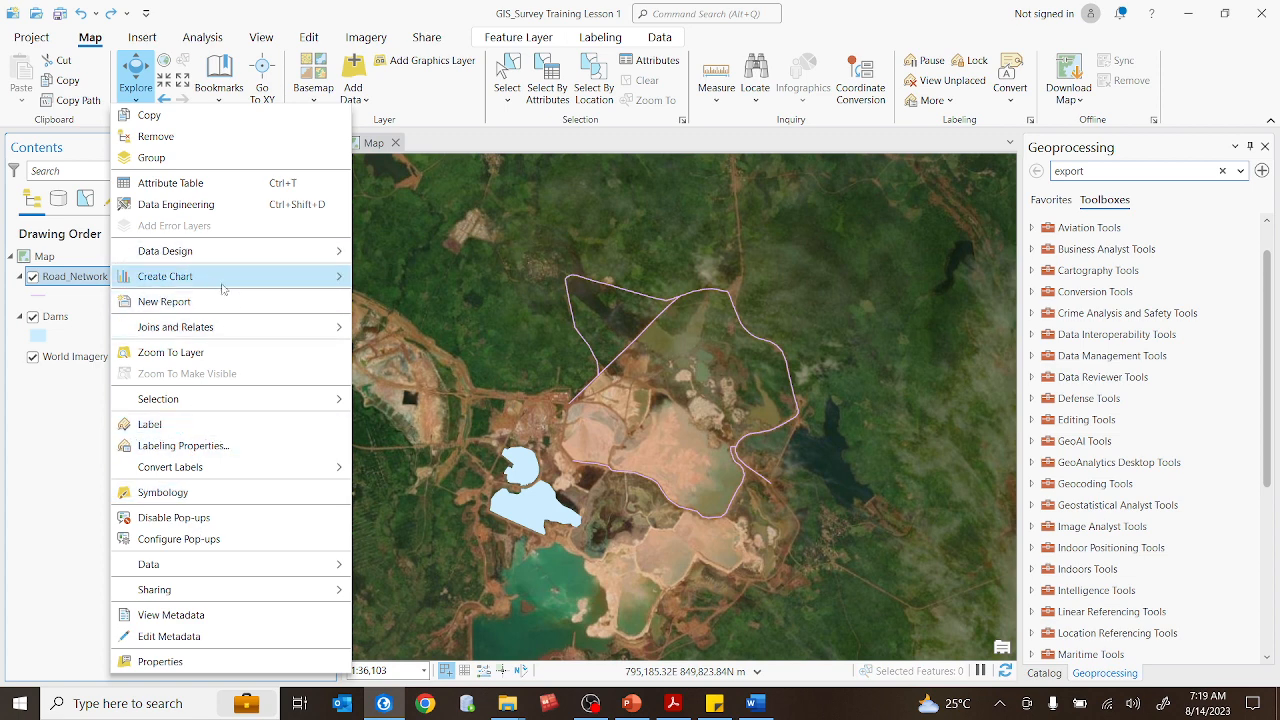
click(49, 440)
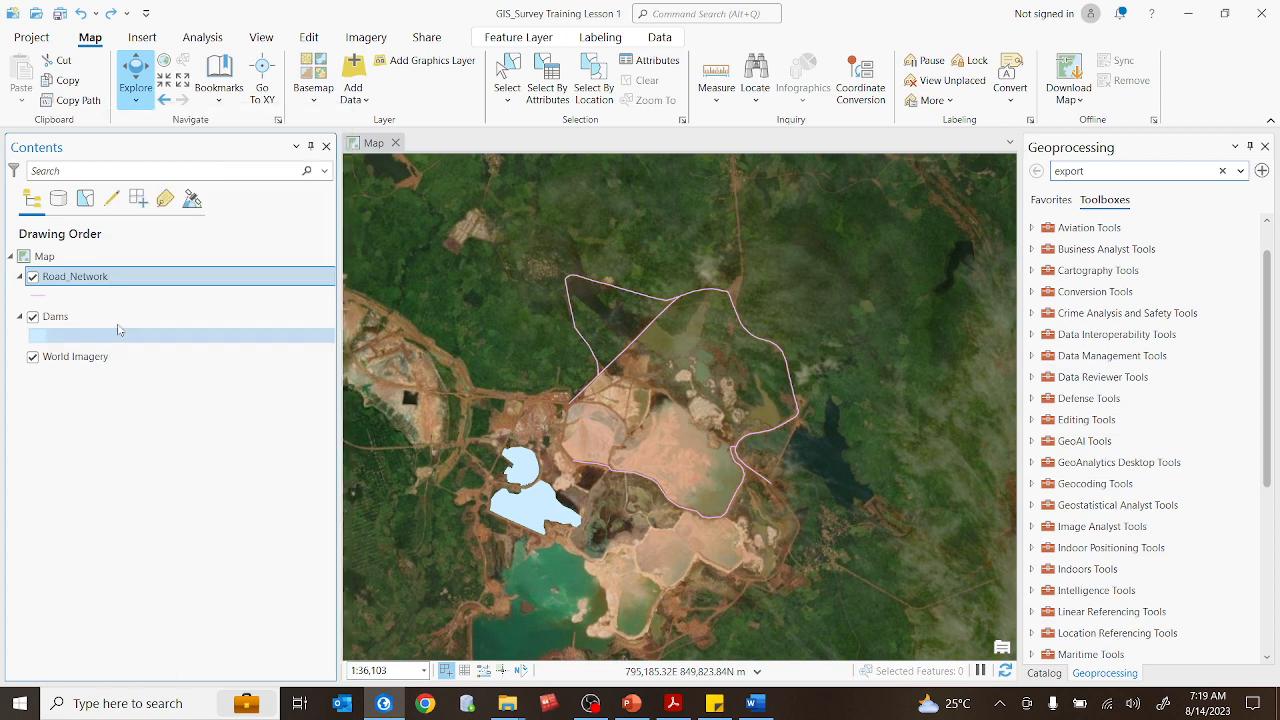
right_click(121, 283)
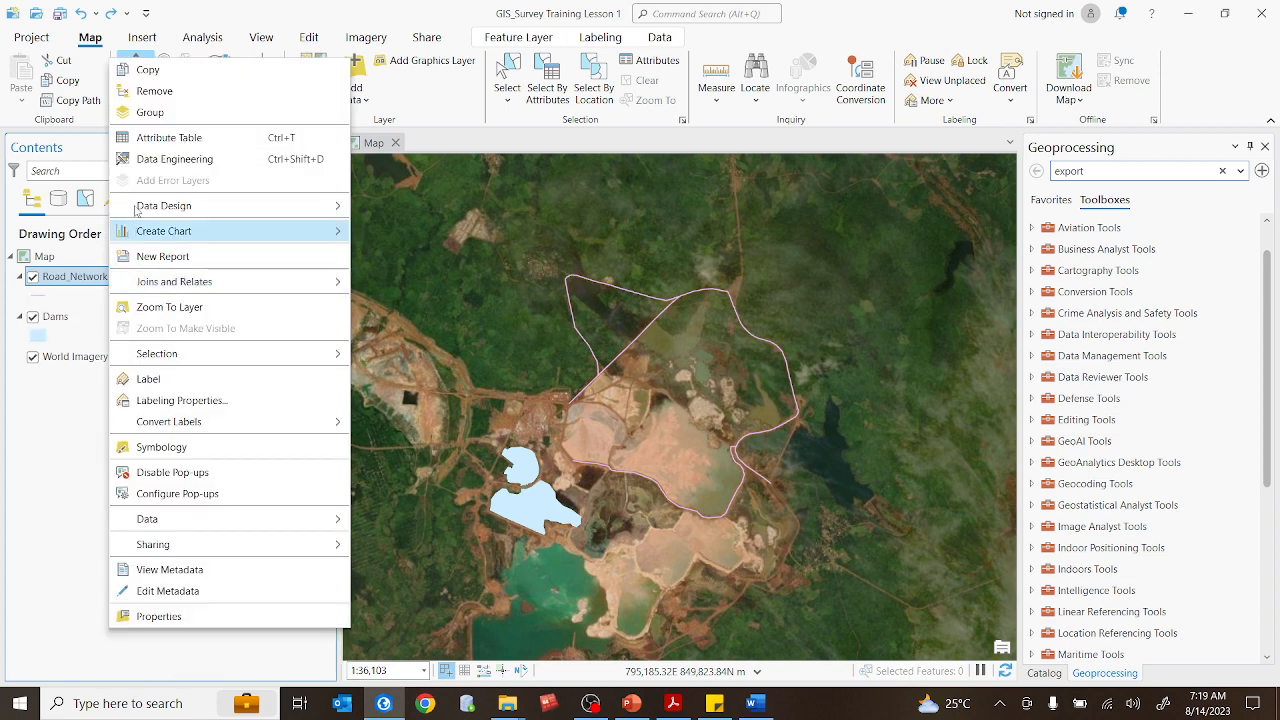
click(160, 138)
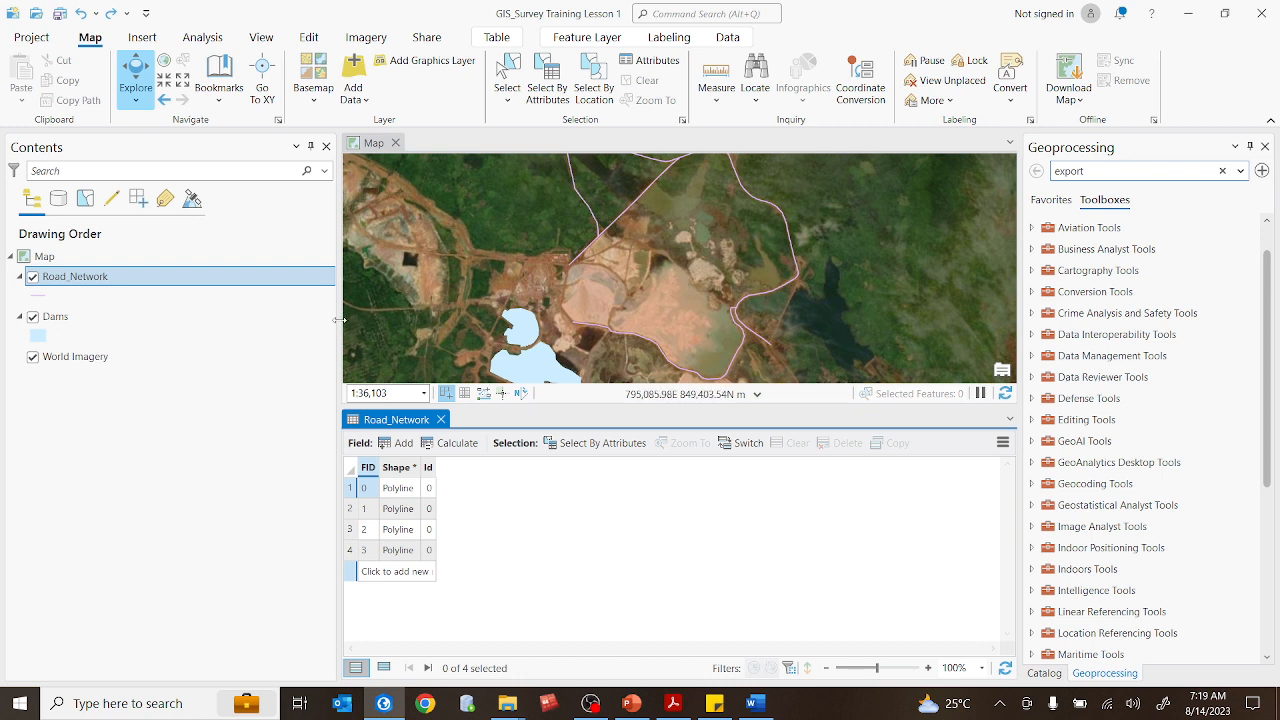
- Narrow the Contents and Geoprocessing panes and adjust the height of the Road_Network table to give the map and table more room
drag(340, 320, 252, 379)
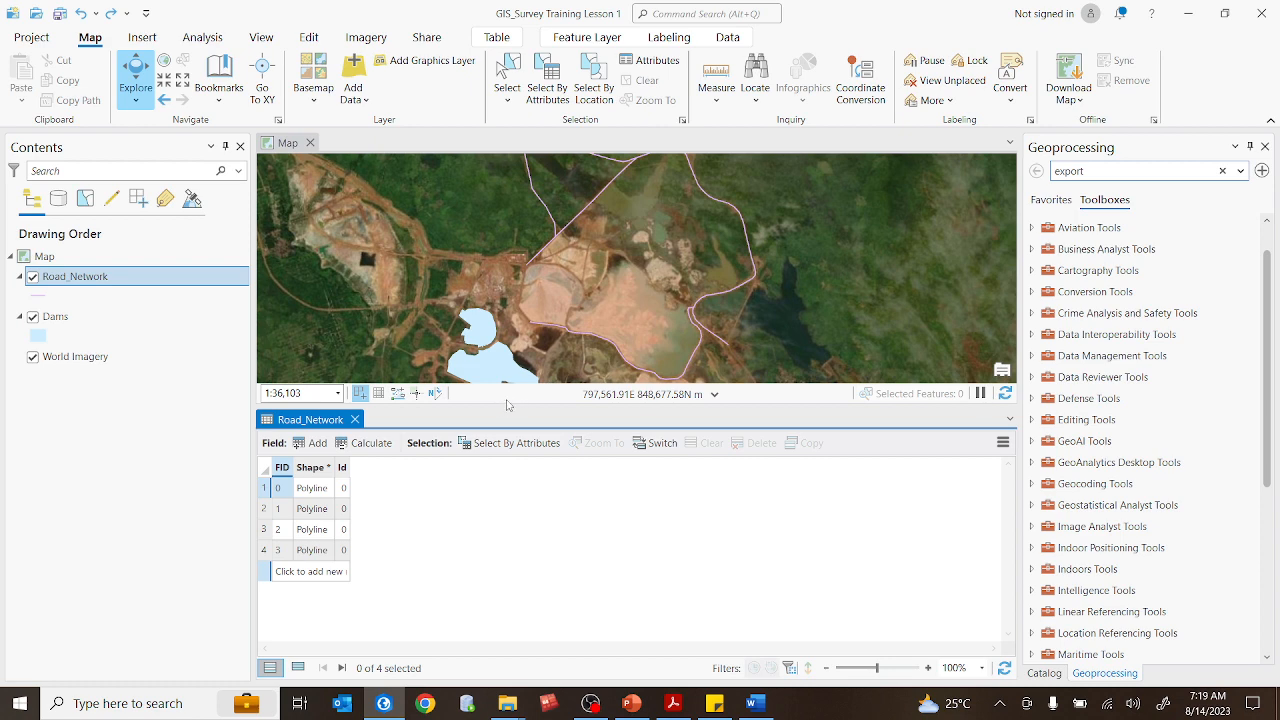
drag(512, 406, 513, 508)
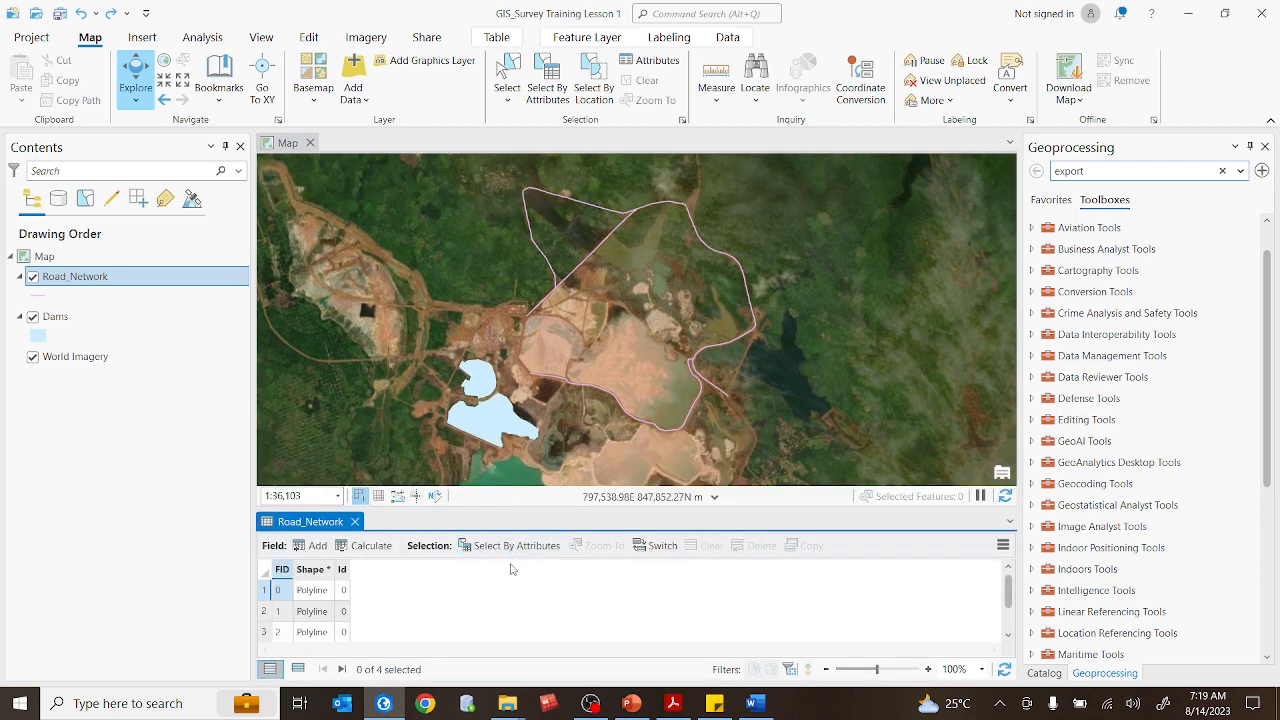
drag(513, 509, 529, 397)
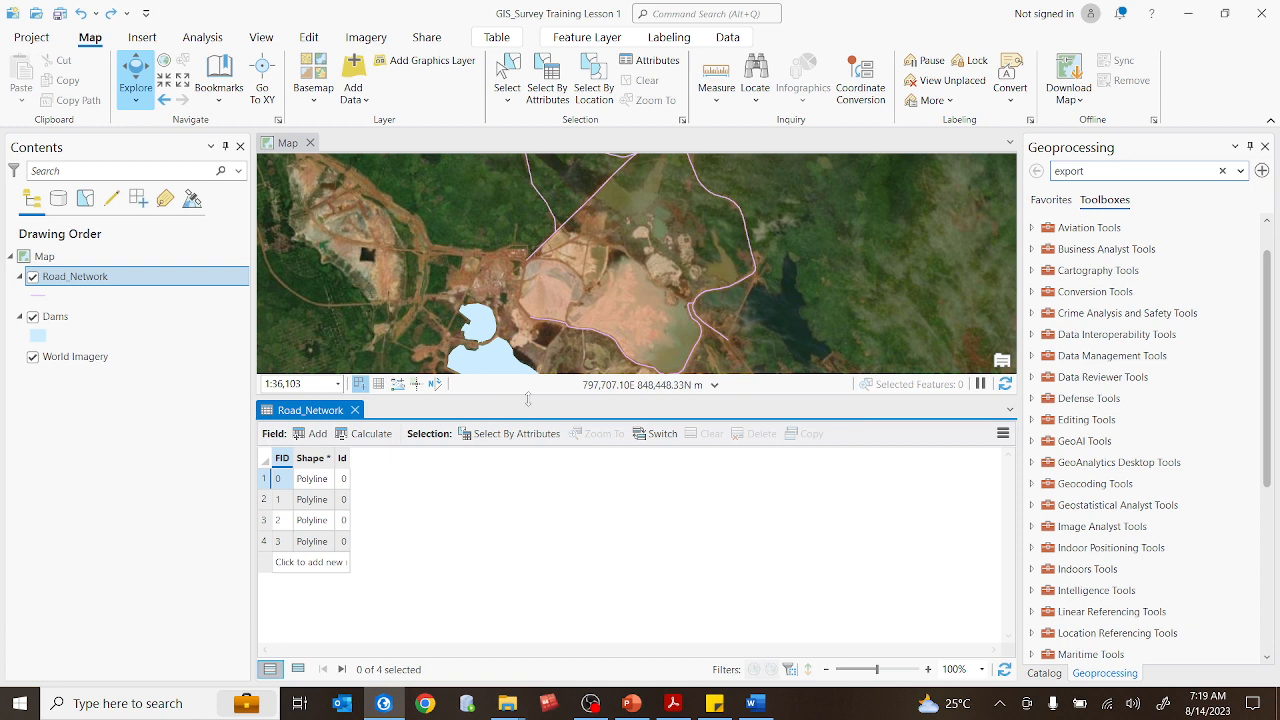
drag(528, 399, 550, 414)
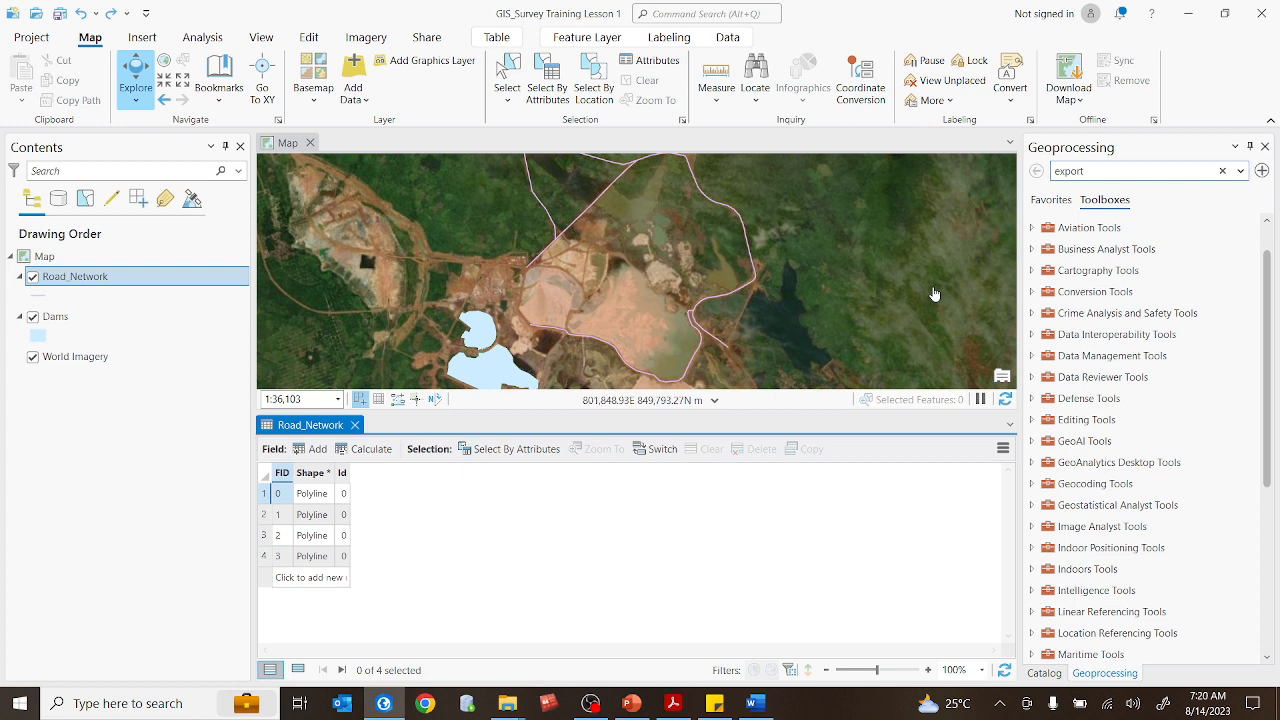
drag(1020, 283, 1072, 288)
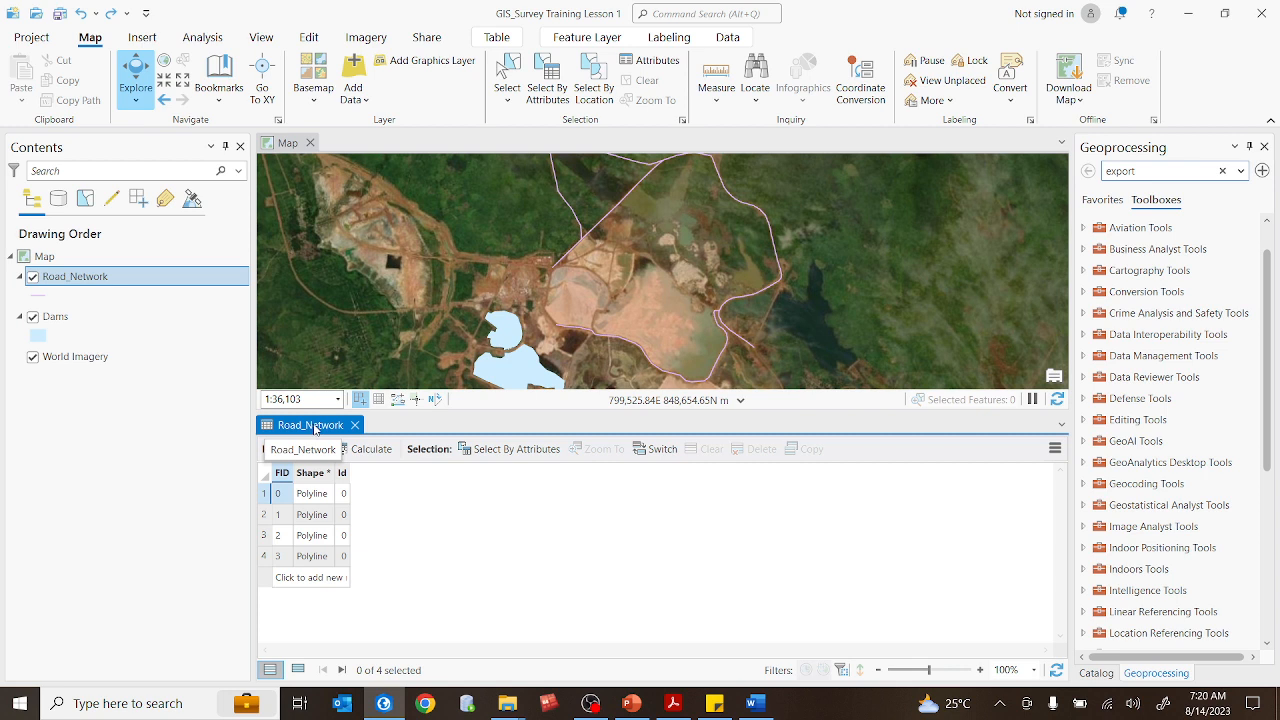
- Select the Dams layer in the drawing order
click(60, 318)
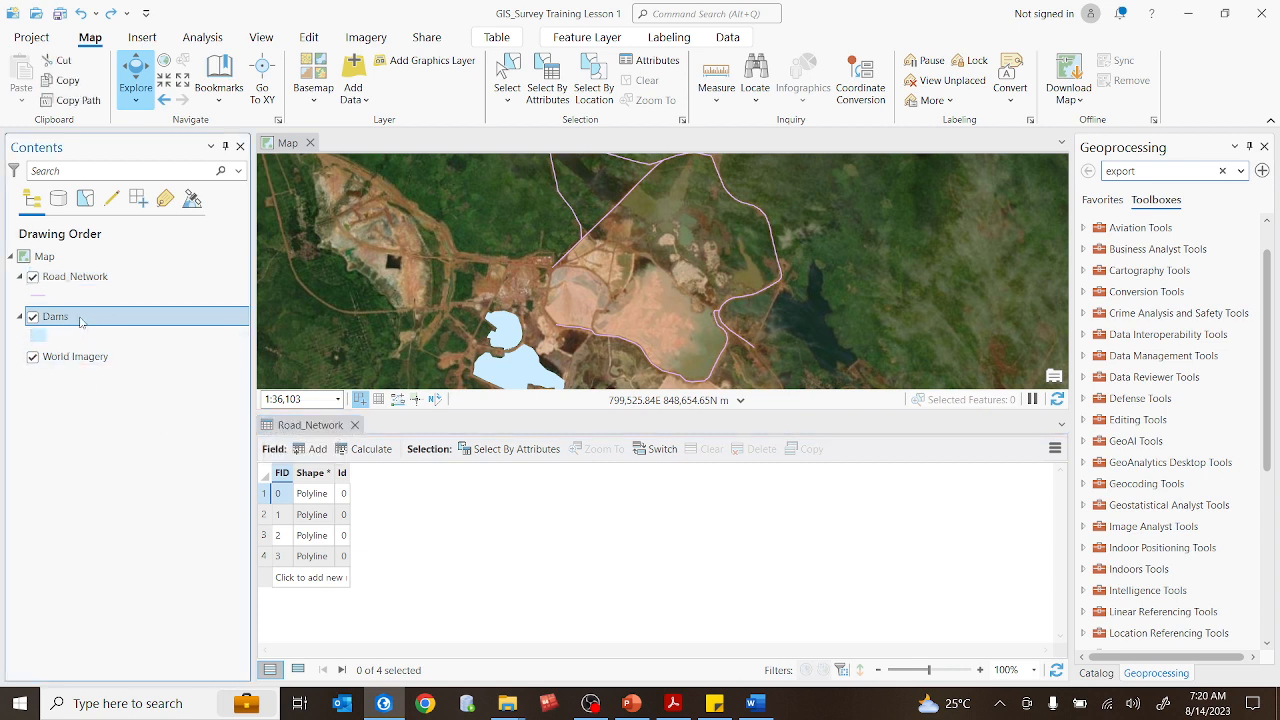
- Open the Dams layer's attribute table and compare its records with the Road_Network table
right_click(80, 320)
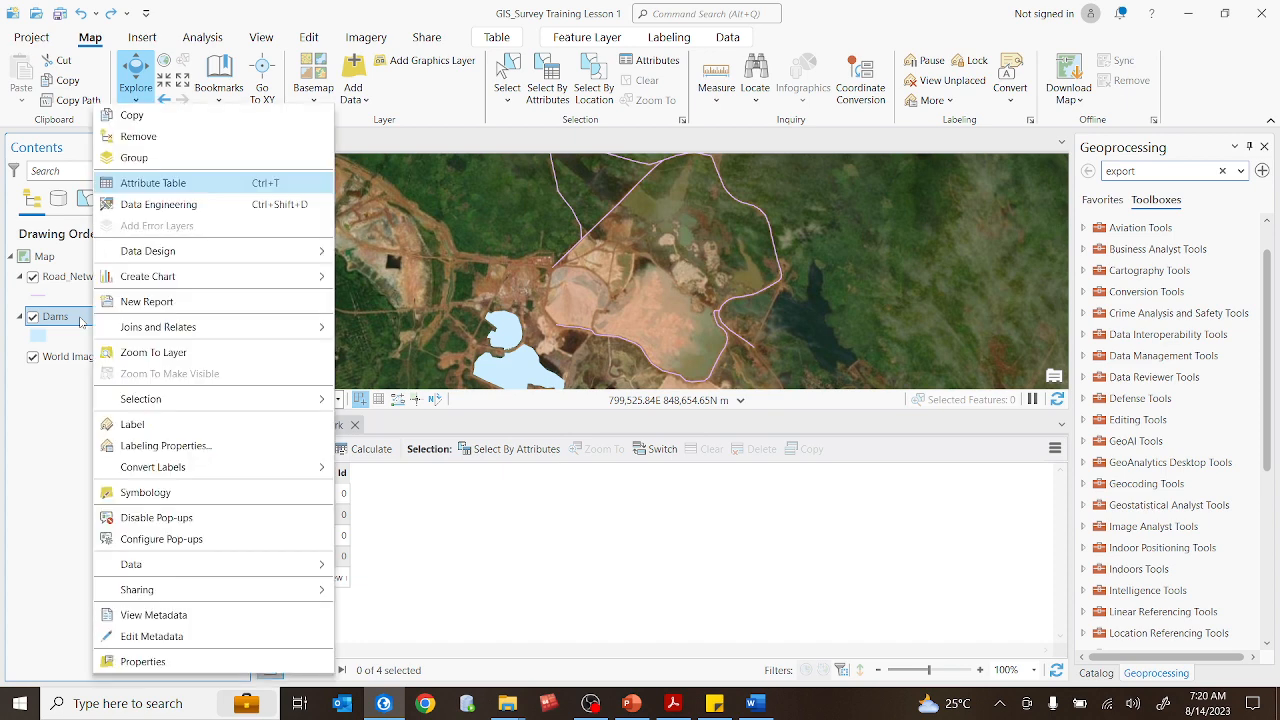
click(140, 184)
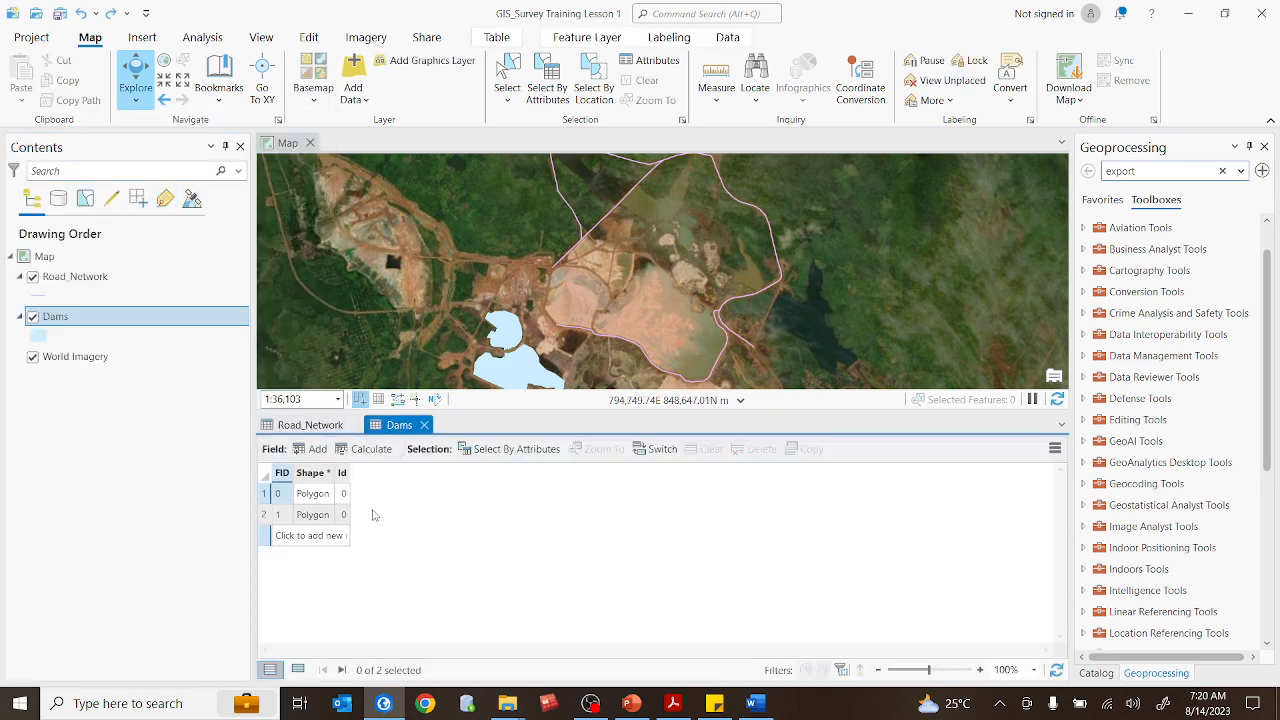
click(301, 430)
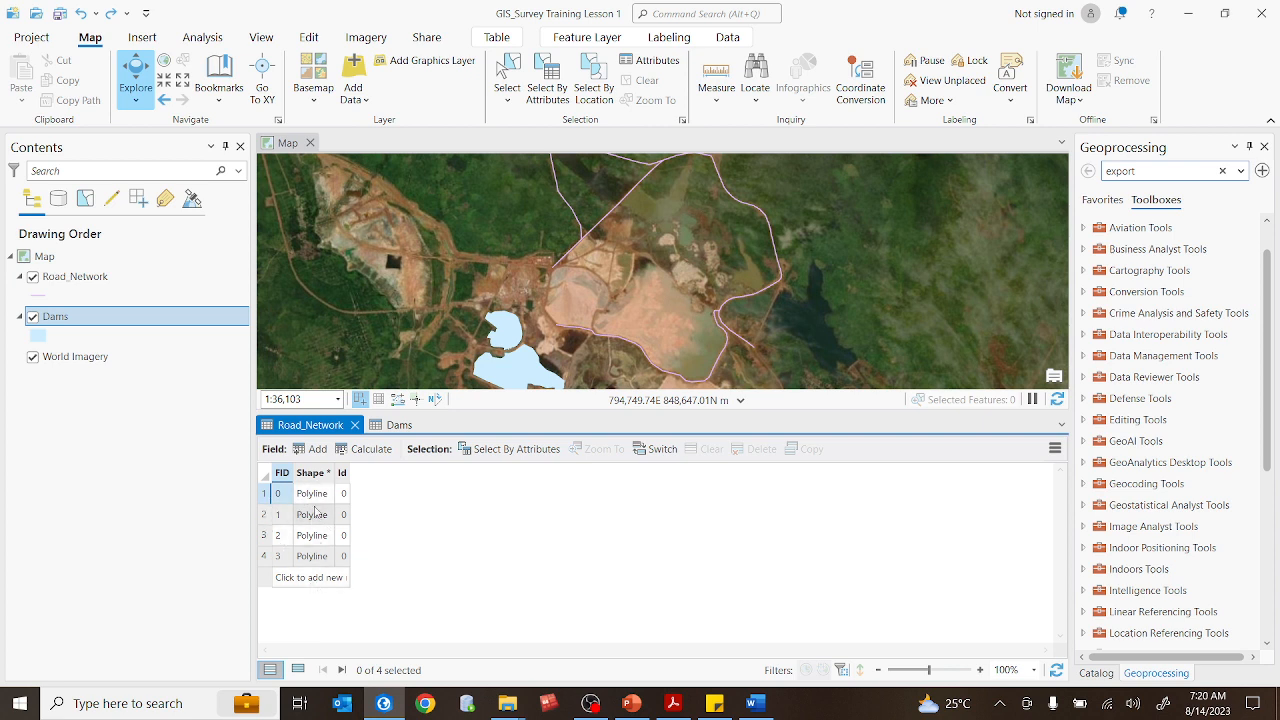
click(388, 430)
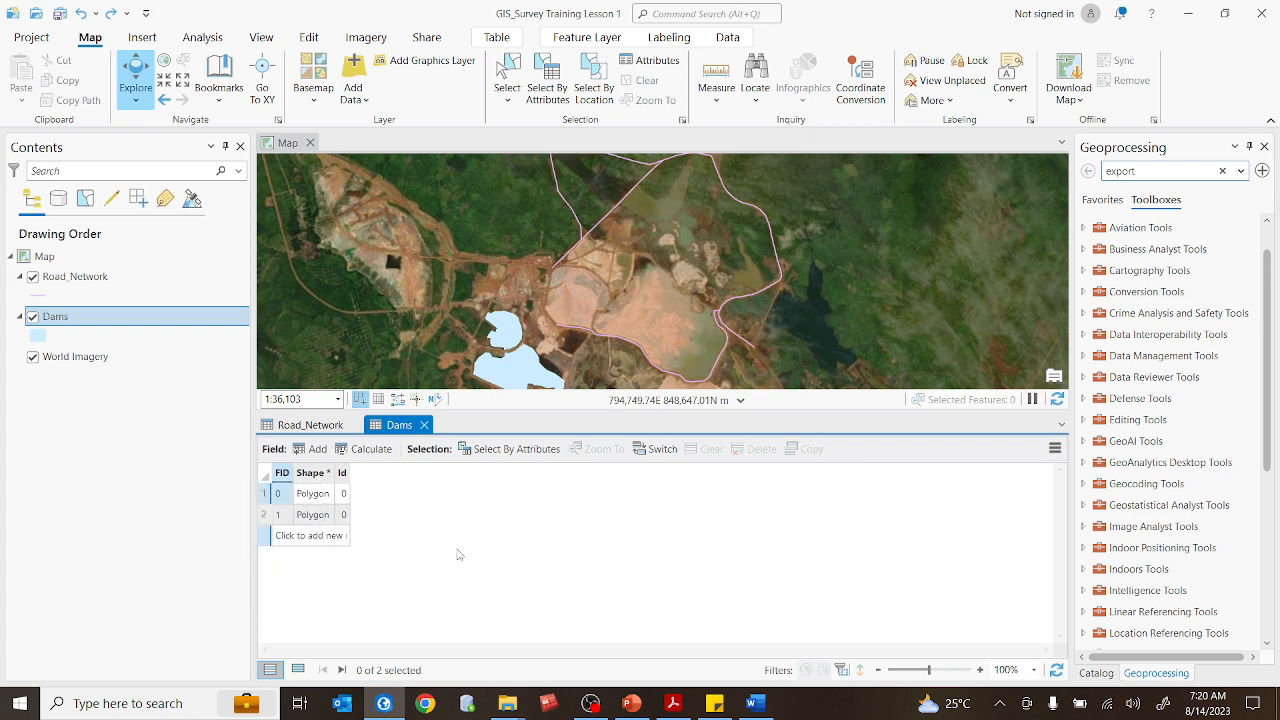
click(322, 427)
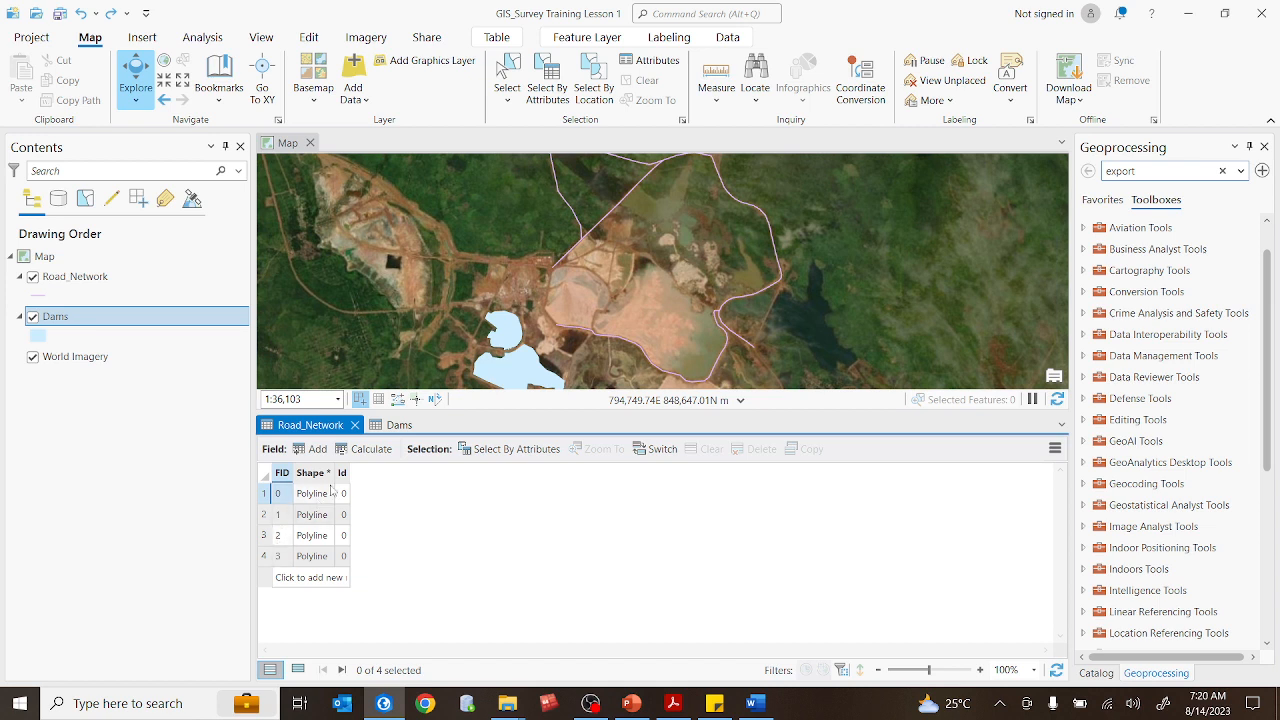
click(389, 430)
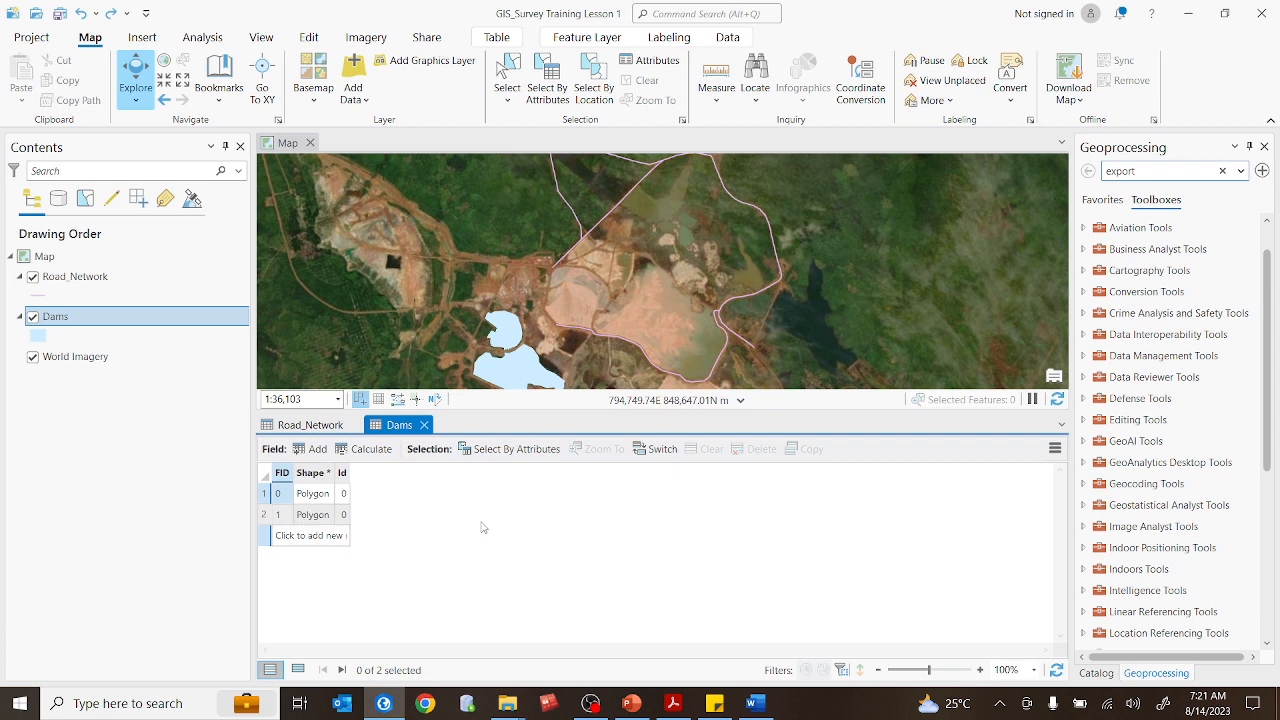
- Add a new field named Distance_m to the Road_Network attribute table
click(318, 424)
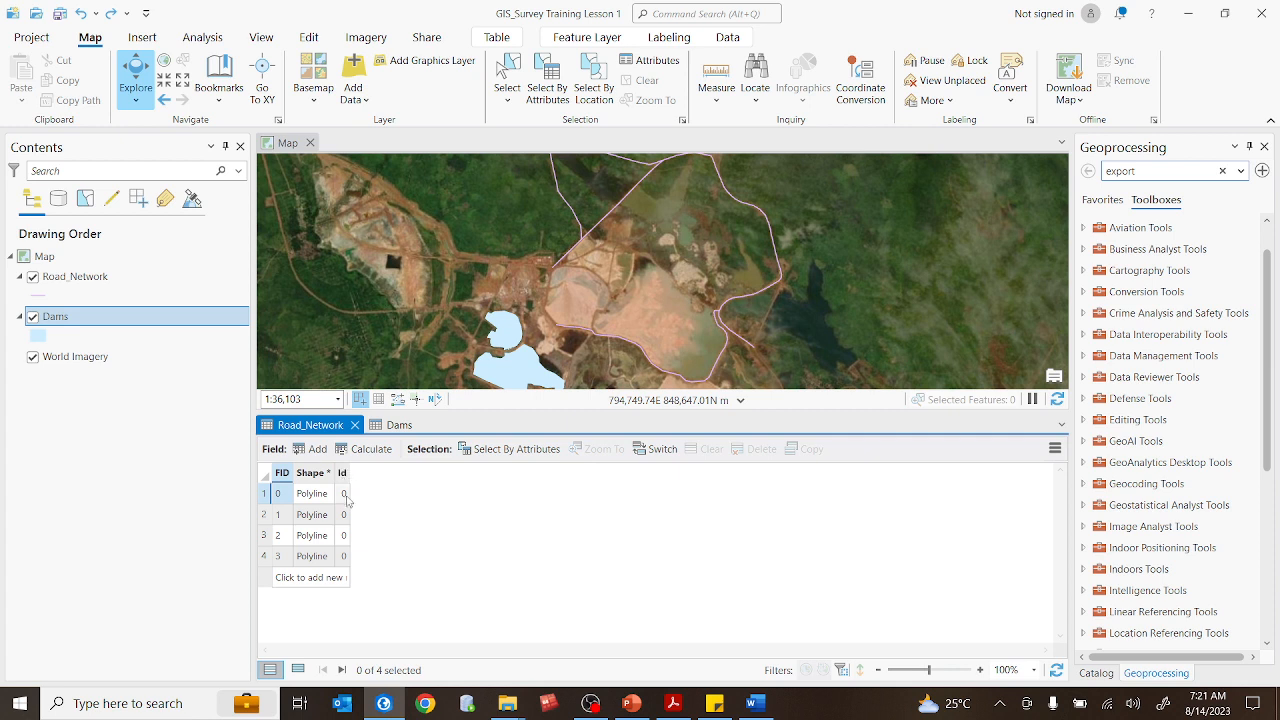
click(317, 450)
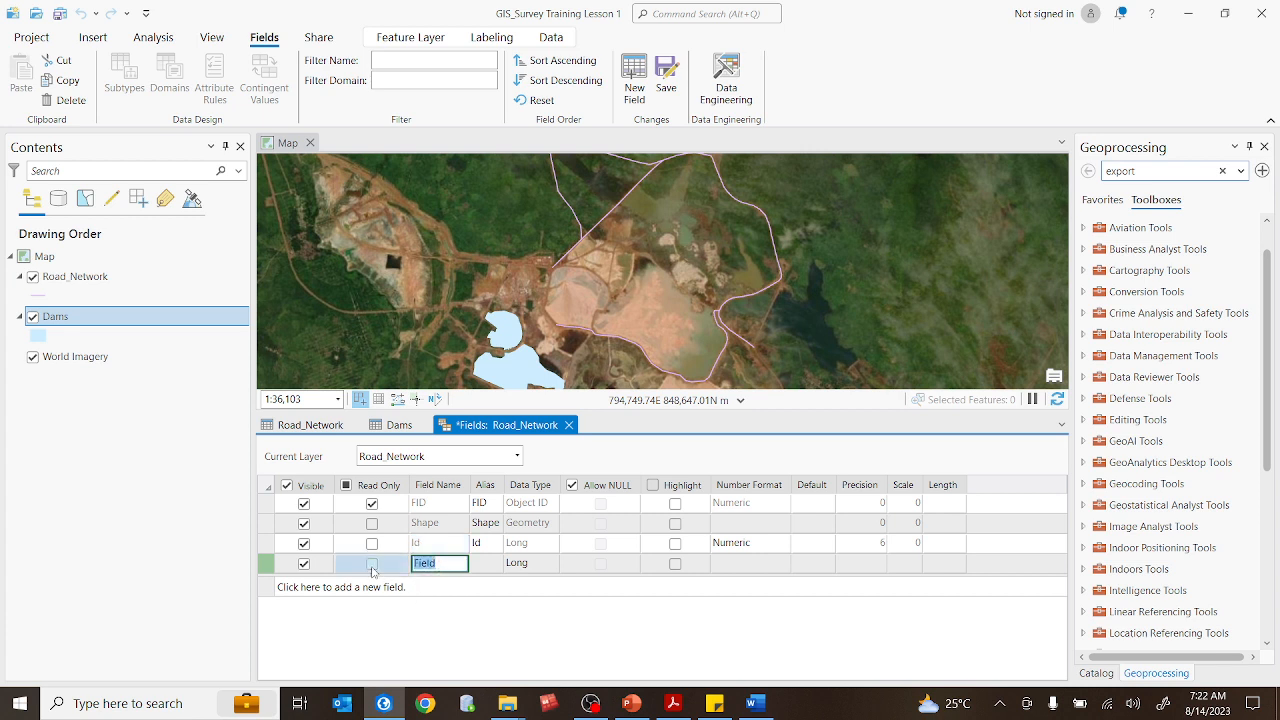
text(Distance_m)
text(m)
key(BackSpace)
key(BackSpace)
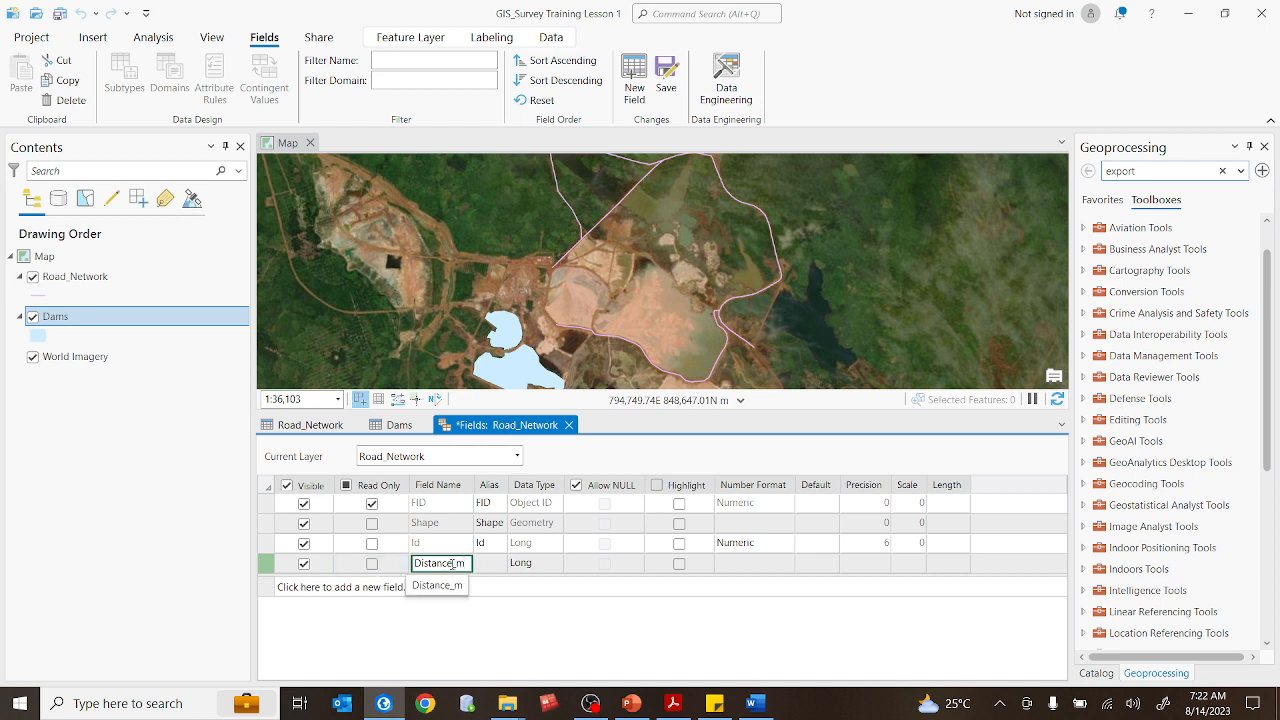
double_click(465, 563)
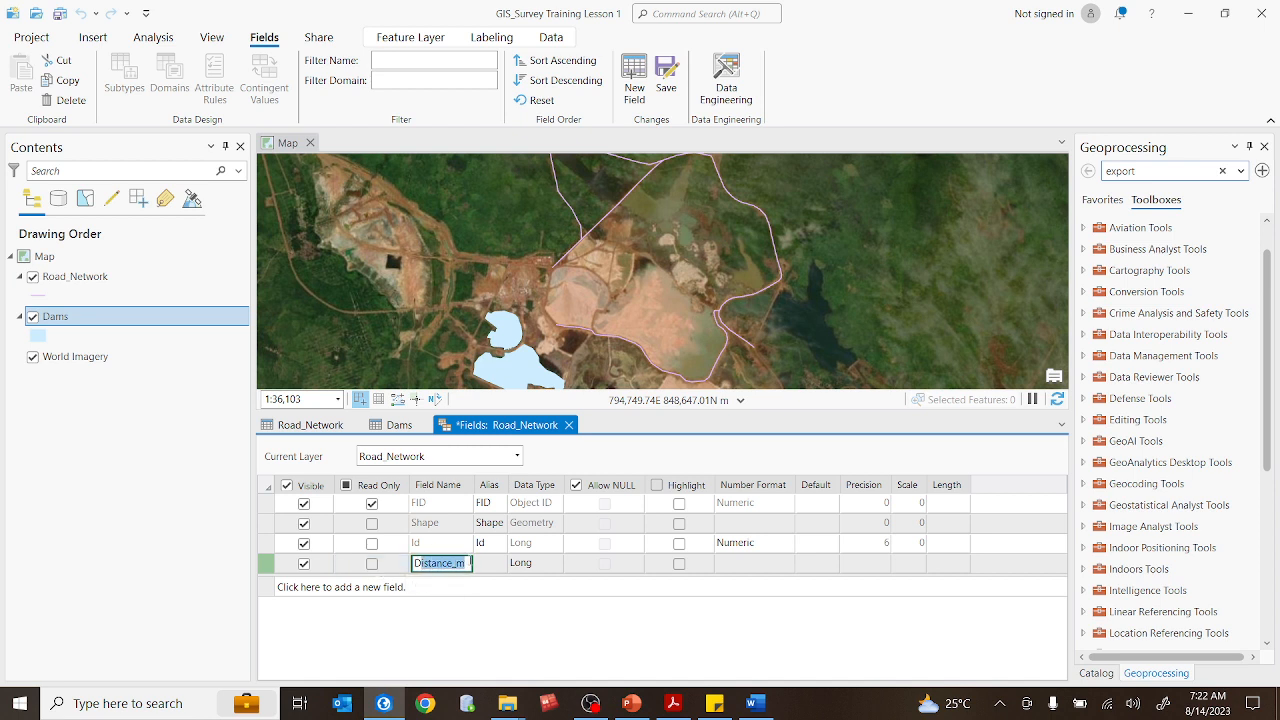
key(Home)
key(shift+Right)
key(shift+Right)
key(shift+Right)
key(shift+Right)
key(shift+Right)
key(shift+Right)
key(shift+Right)
key(shift+Right)
click(465, 563)
- Accept the Distance_m field name and set the field's data type to Float
key(Return)
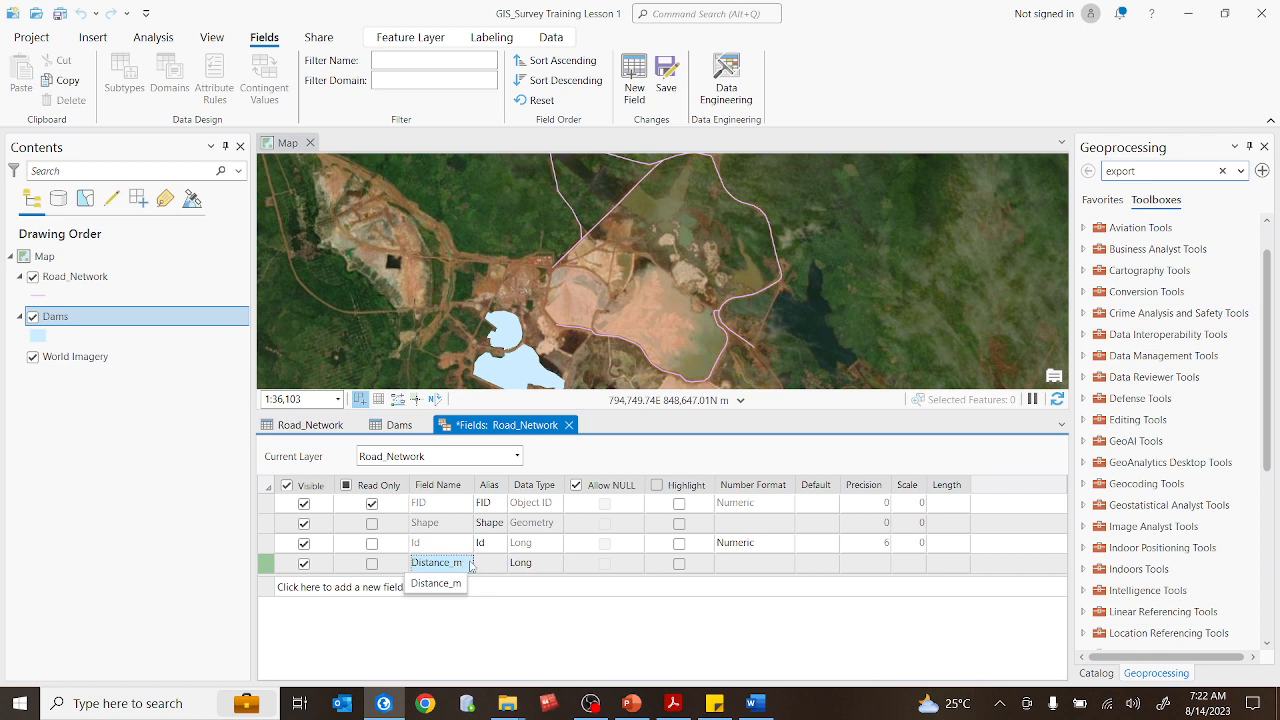
click(547, 570)
click(552, 567)
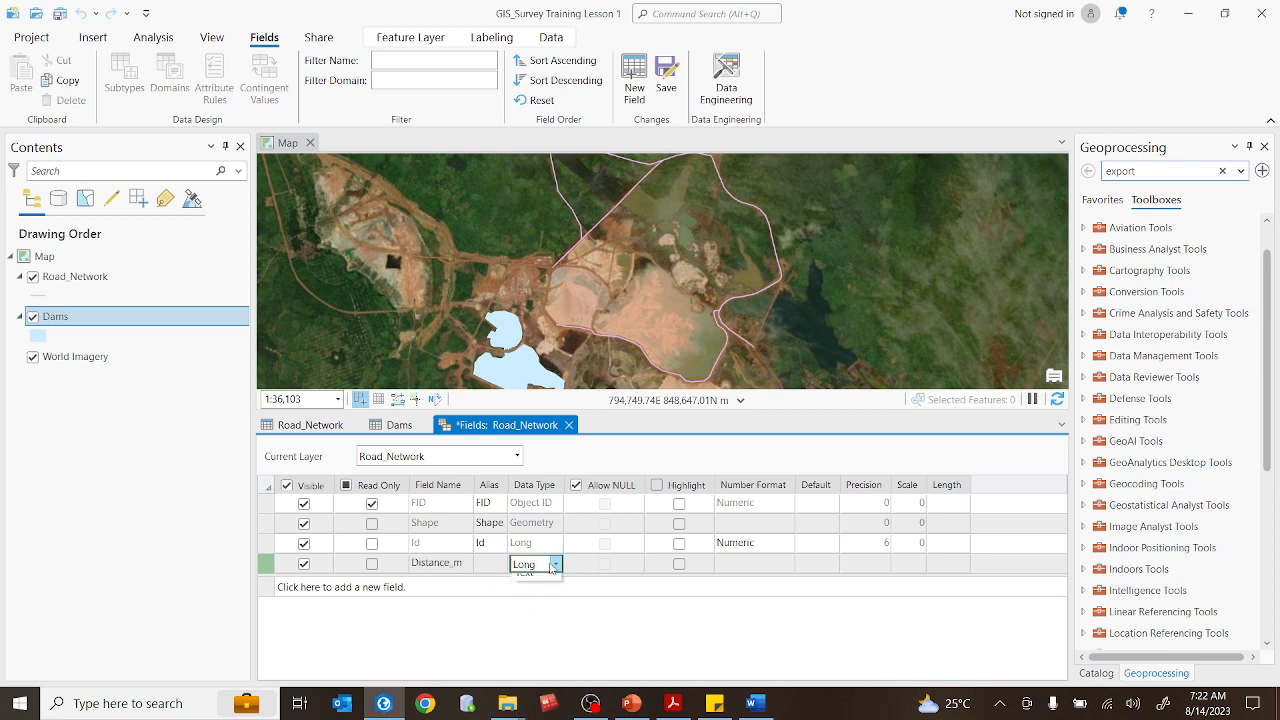
click(553, 566)
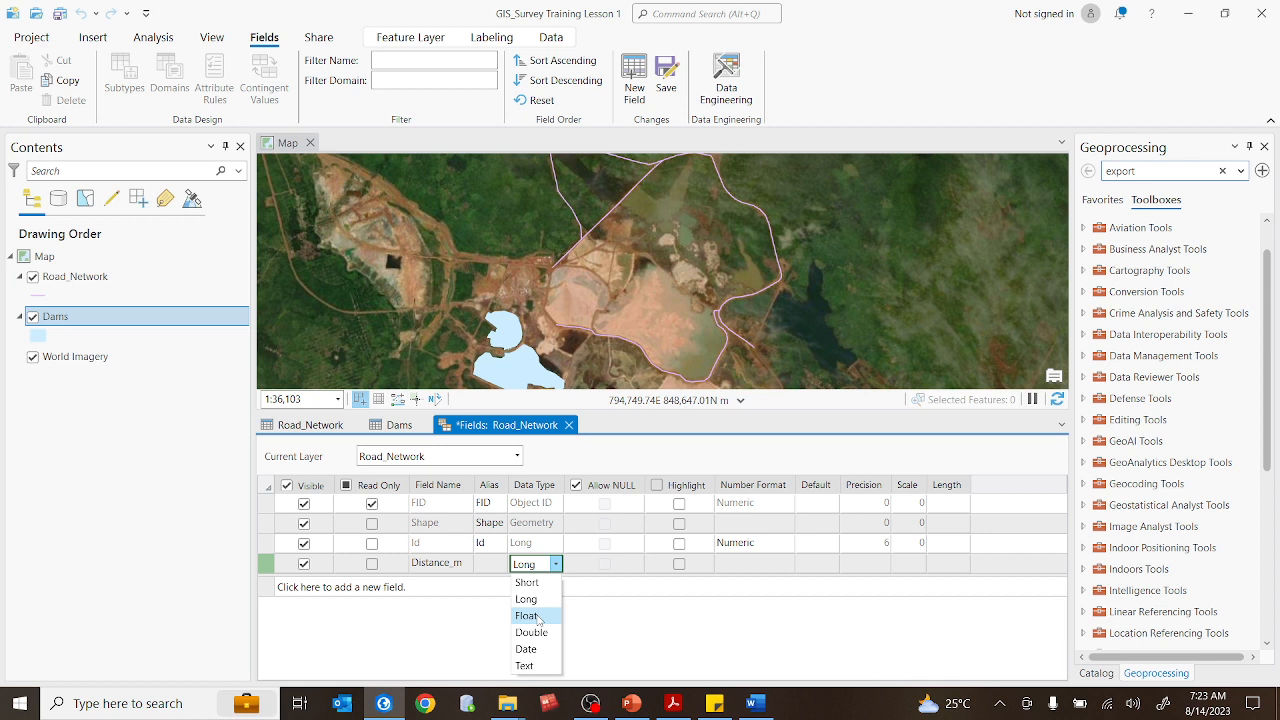
click(537, 616)
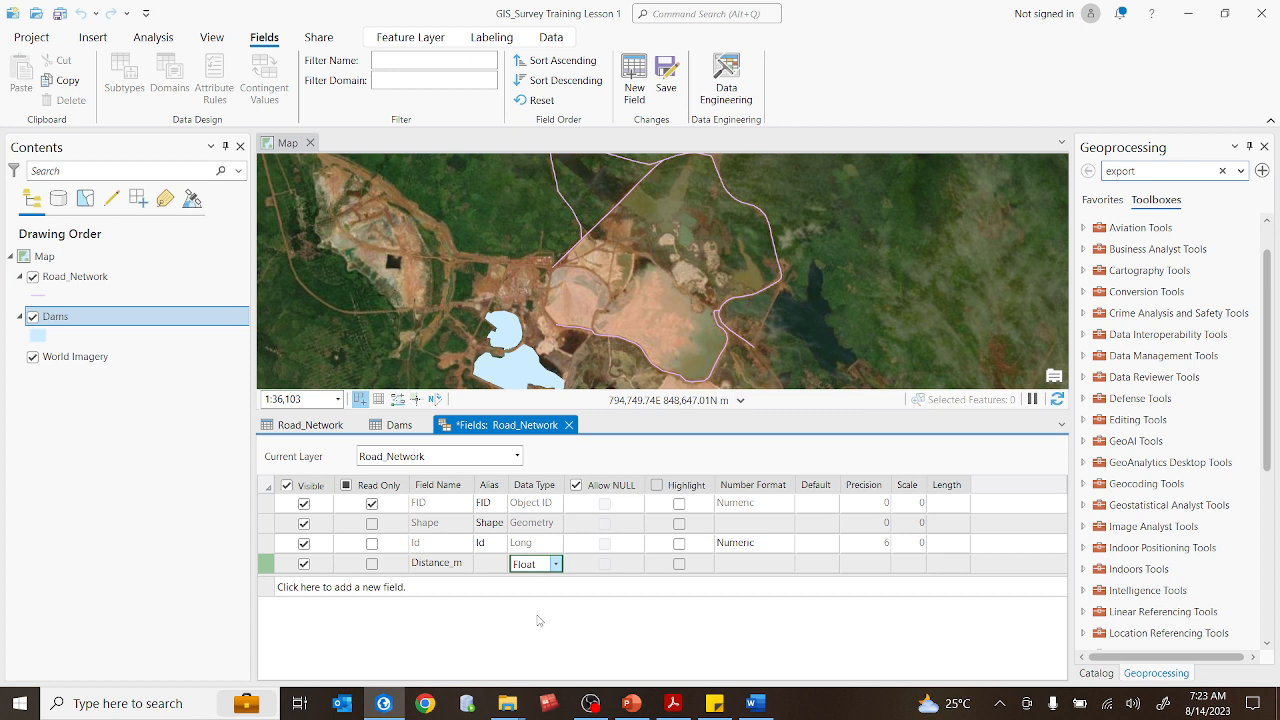
click(555, 564)
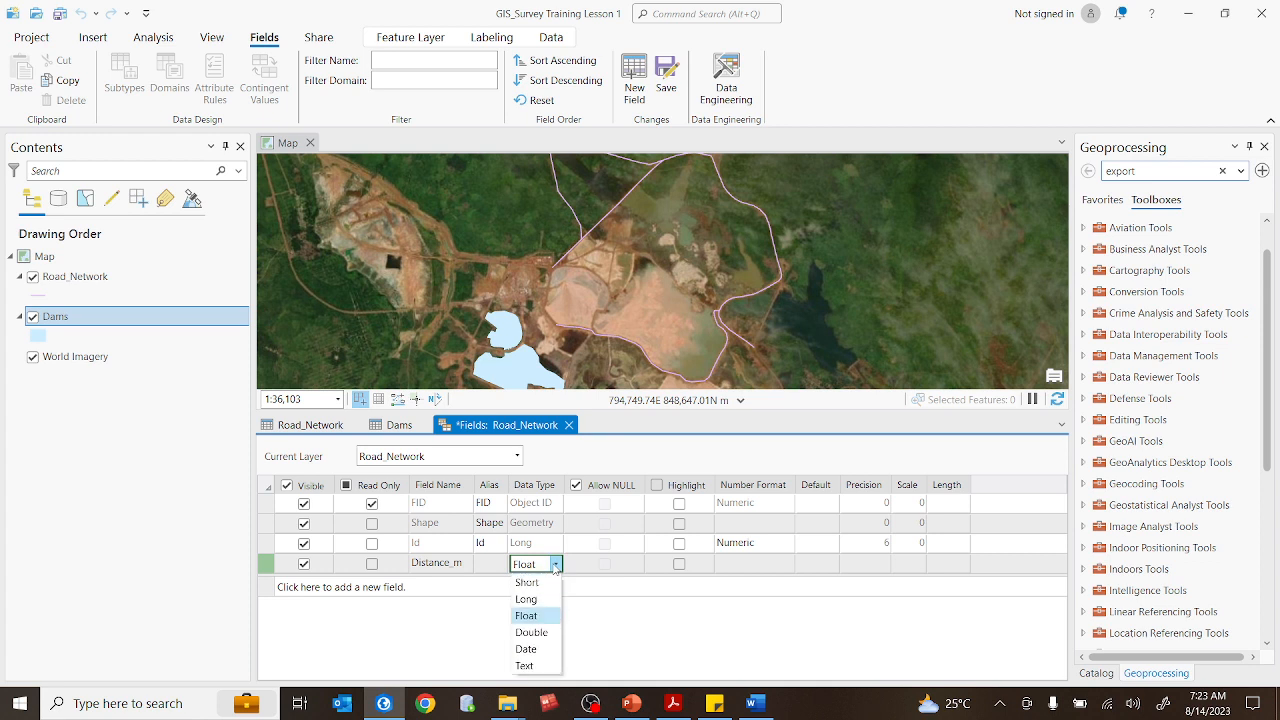
click(534, 618)
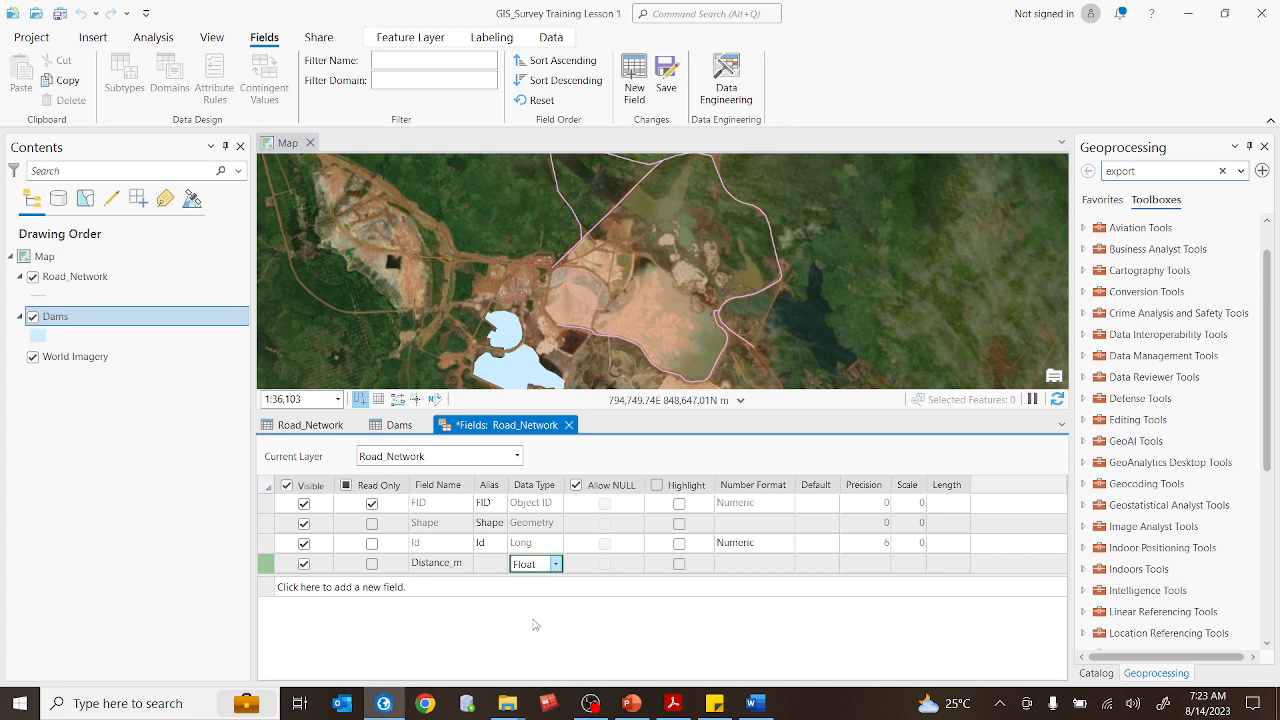
click(560, 616)
click(535, 564)
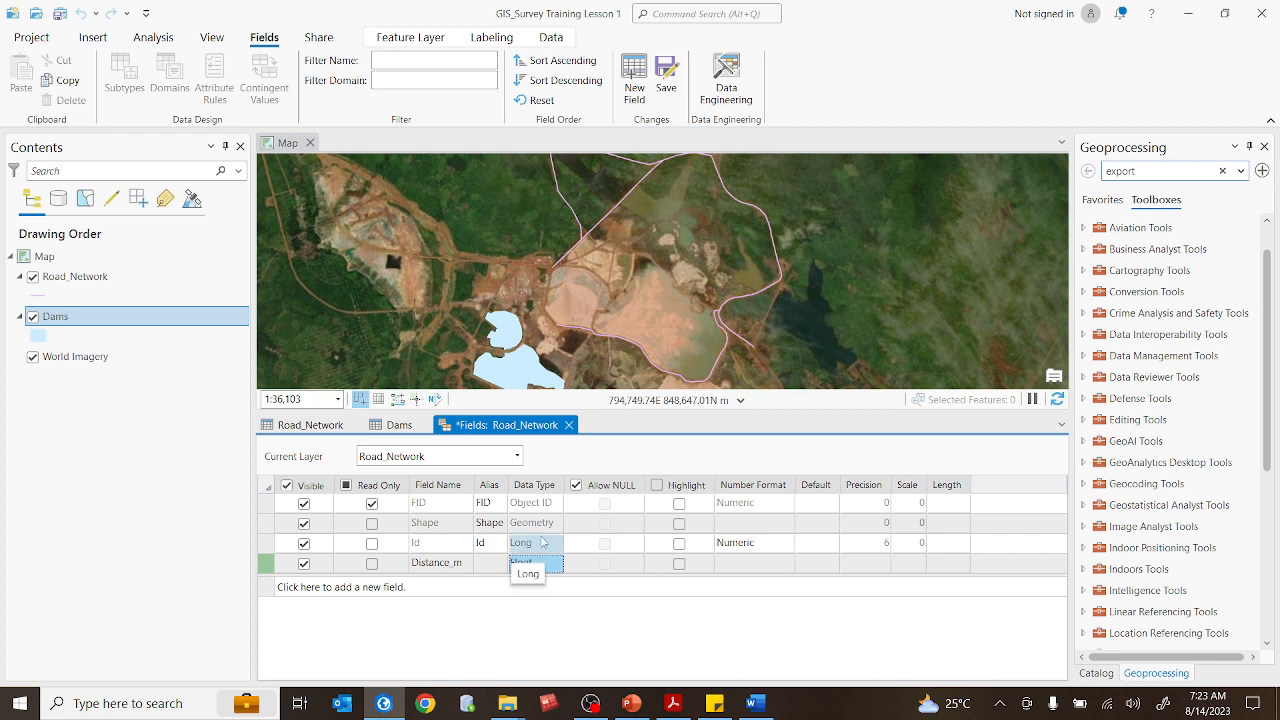
drag(548, 572, 530, 608)
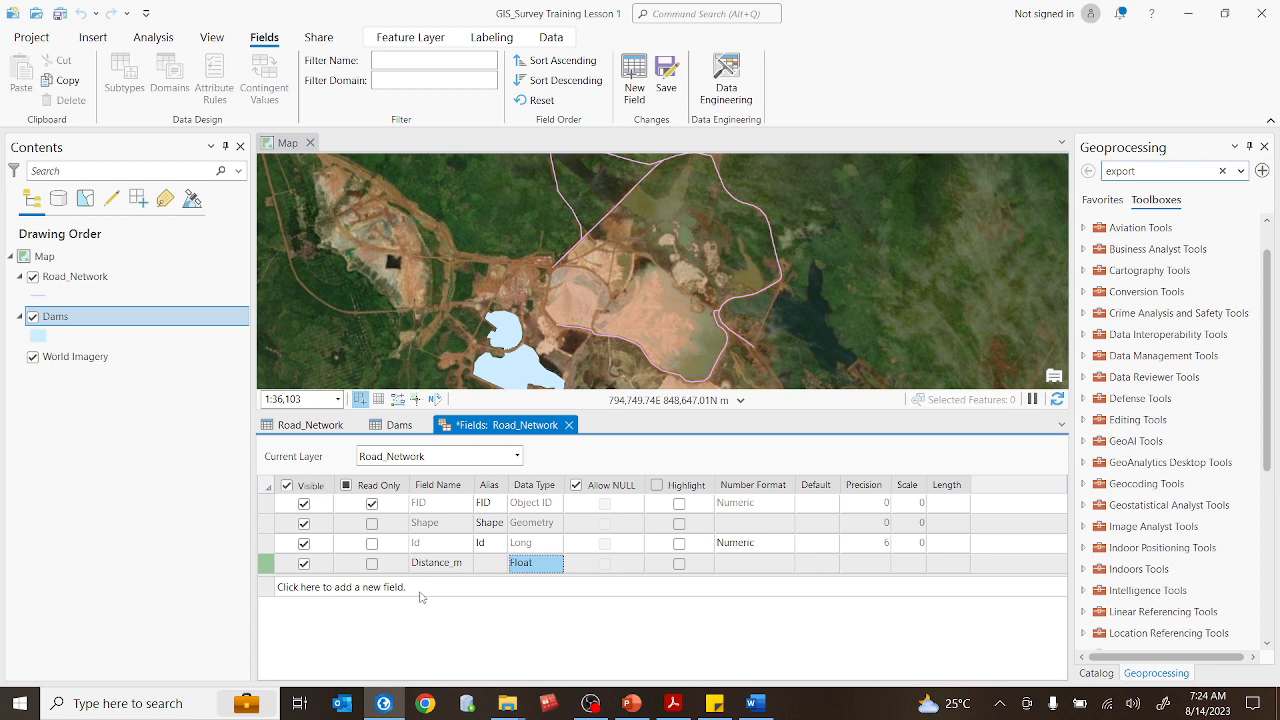
- Add another Road_Network field named Names with the Text data type
click(357, 588)
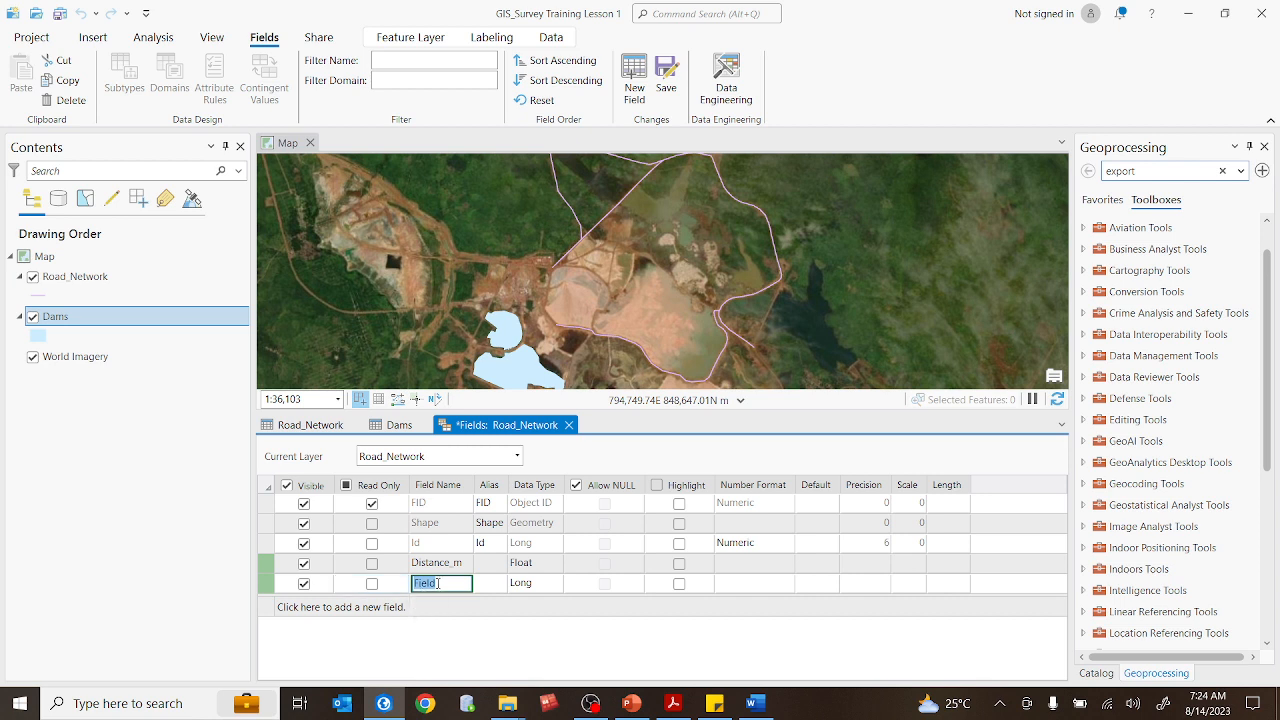
text(Name)
text(s)
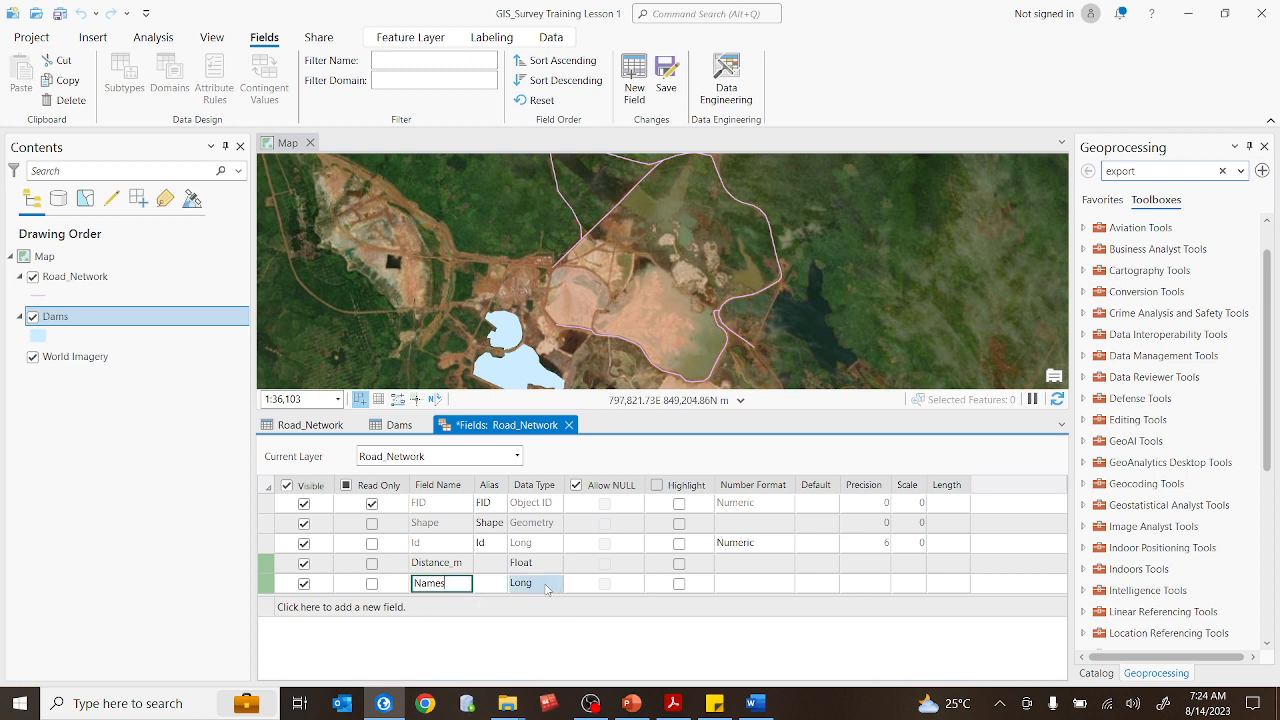
key(Return)
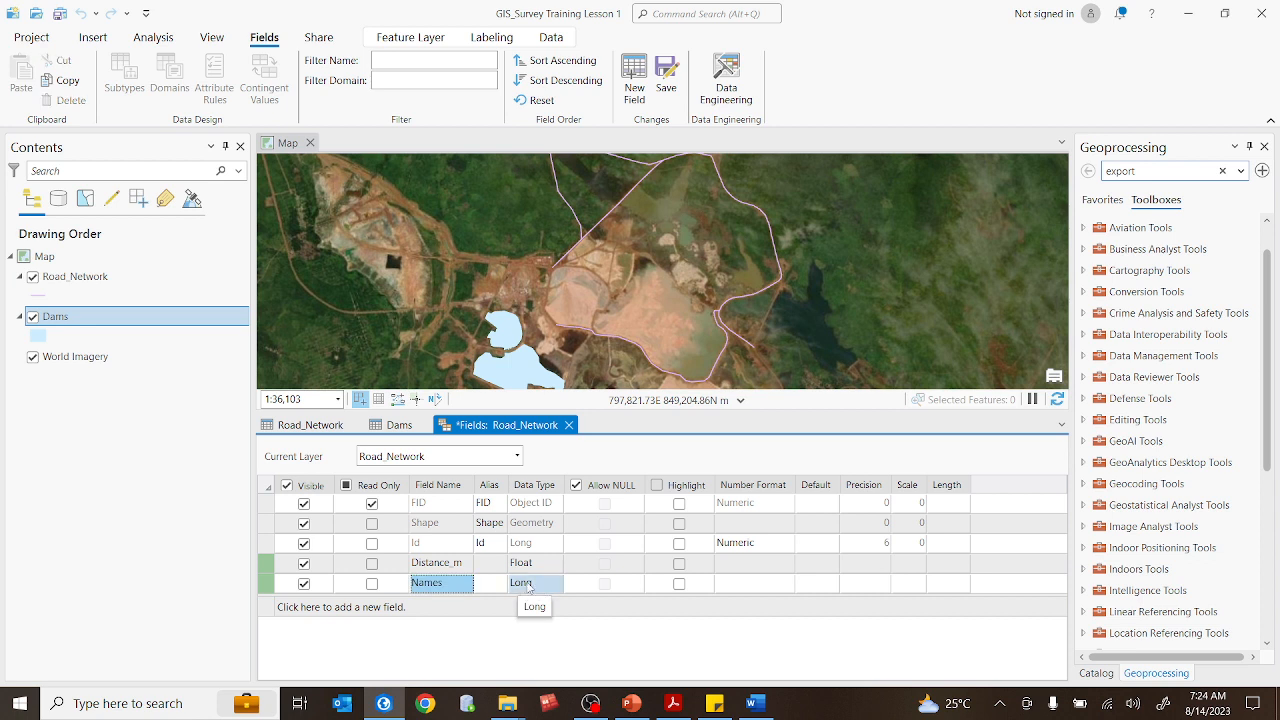
click(532, 585)
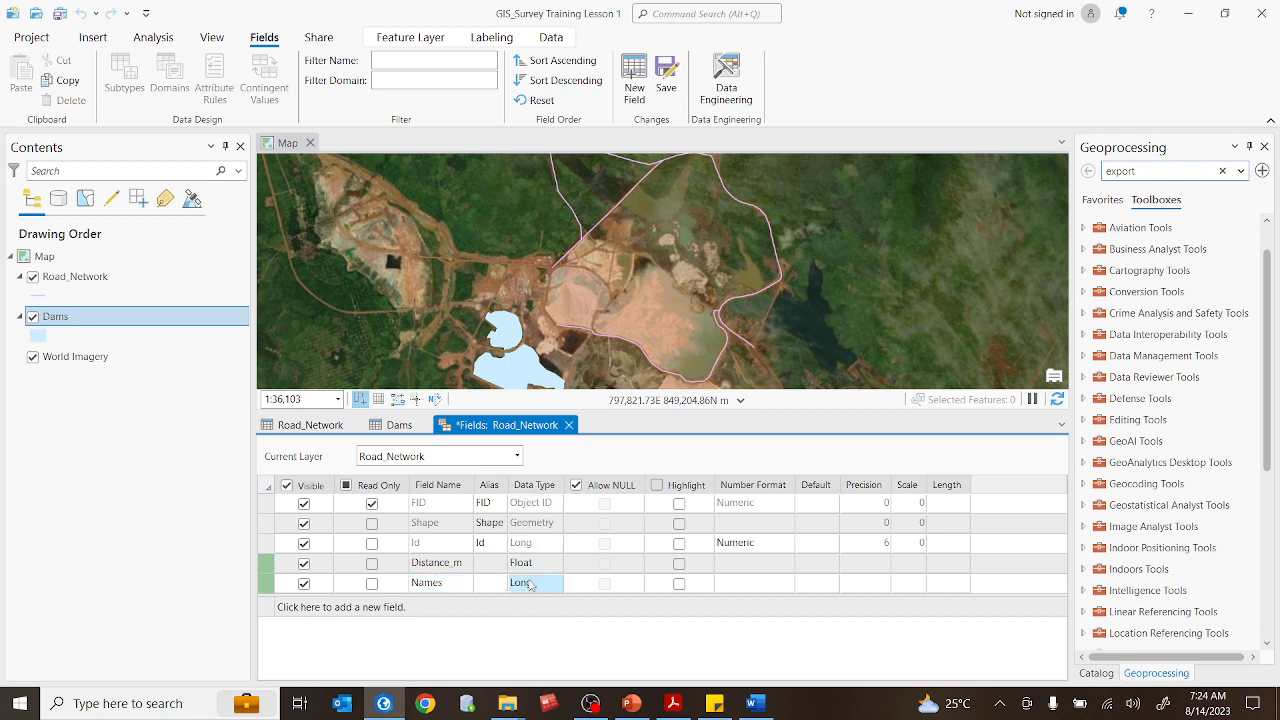
click(545, 585)
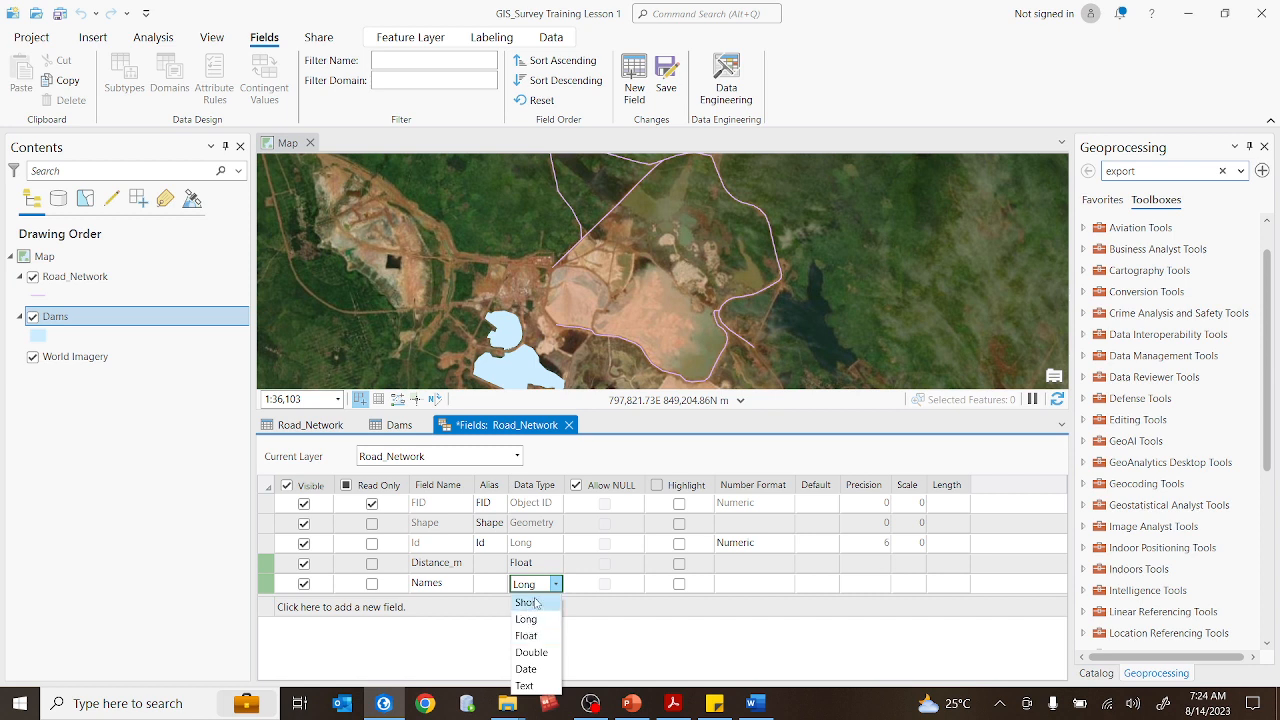
click(527, 686)
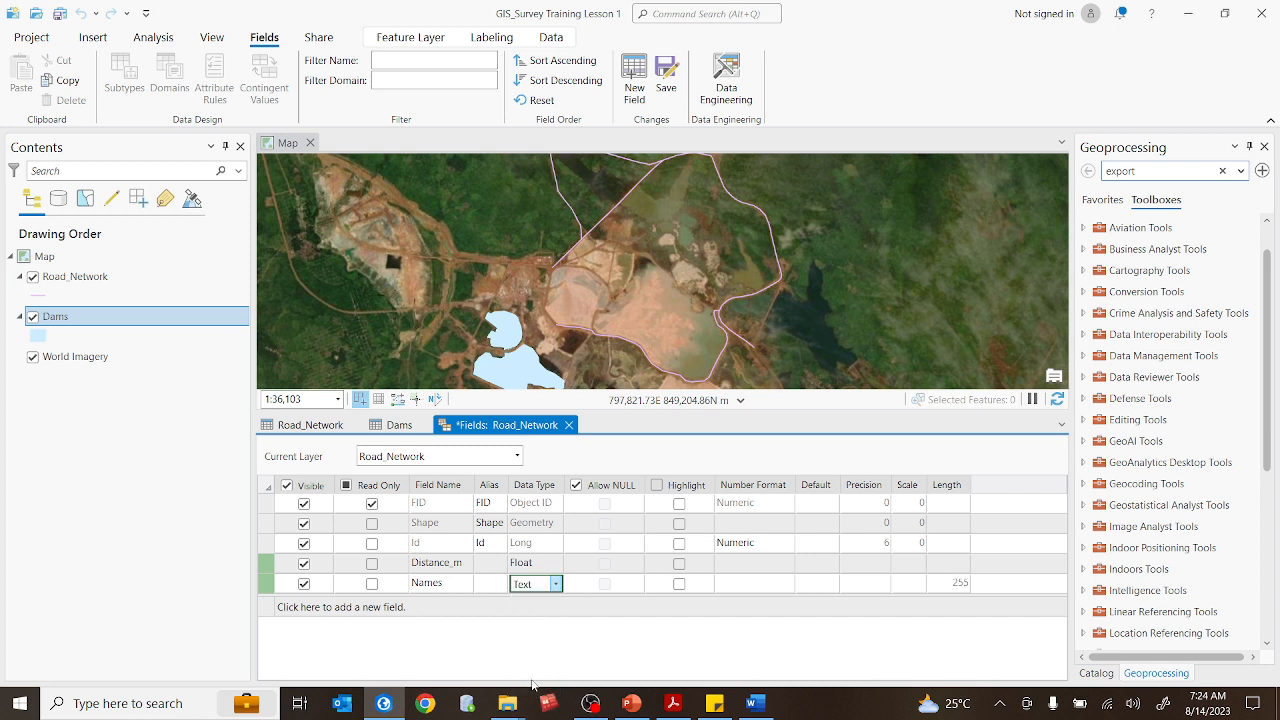
click(557, 586)
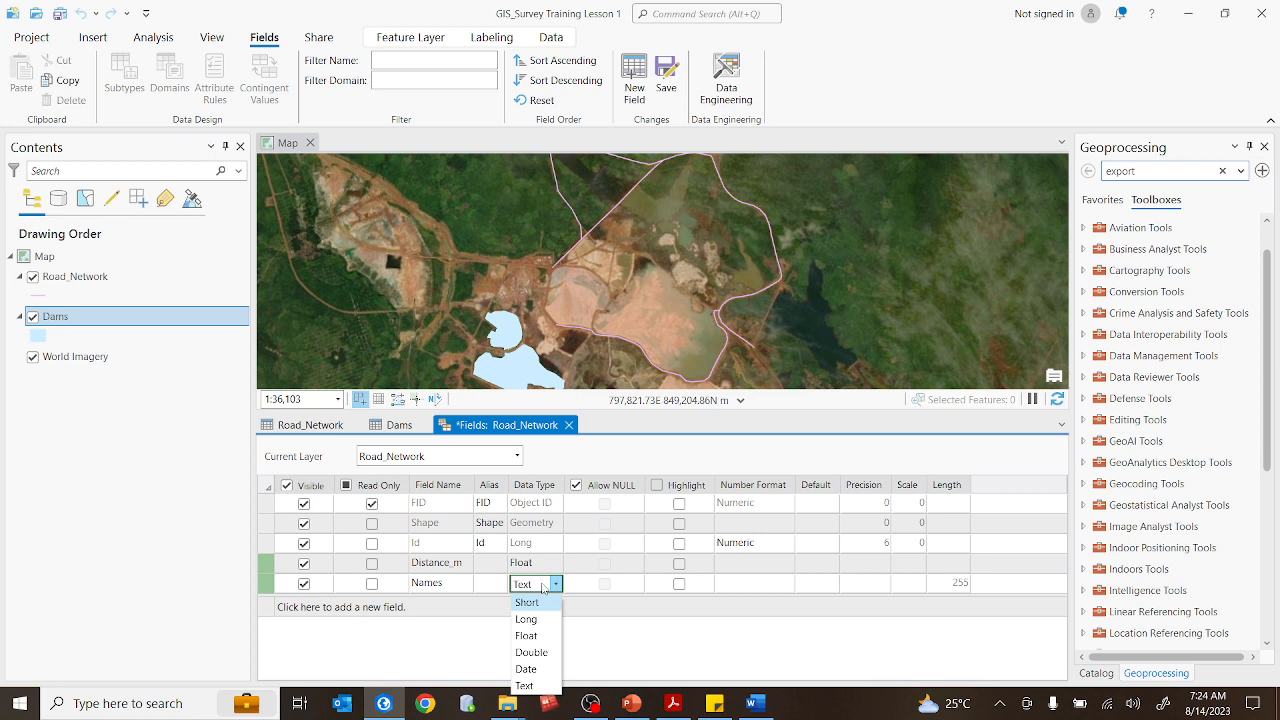
click(544, 584)
click(948, 584)
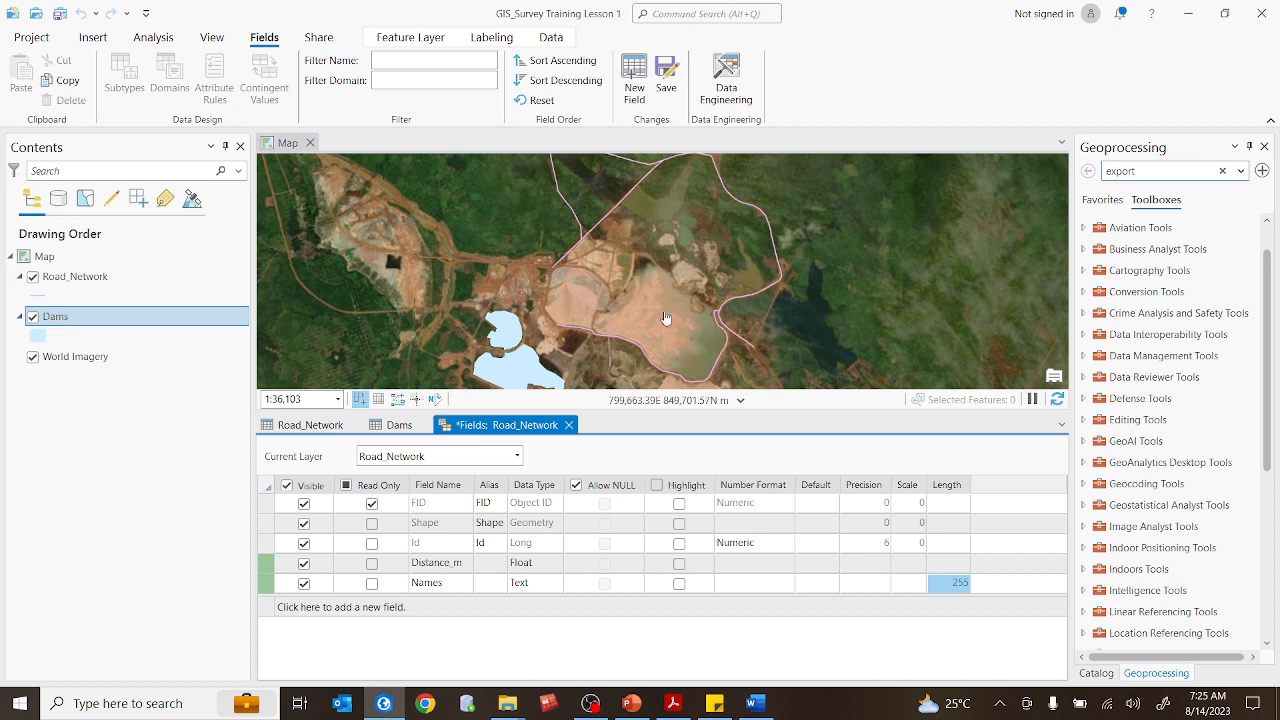
- Add a further Road_Network field named Chiefdom with the Text data type
click(305, 608)
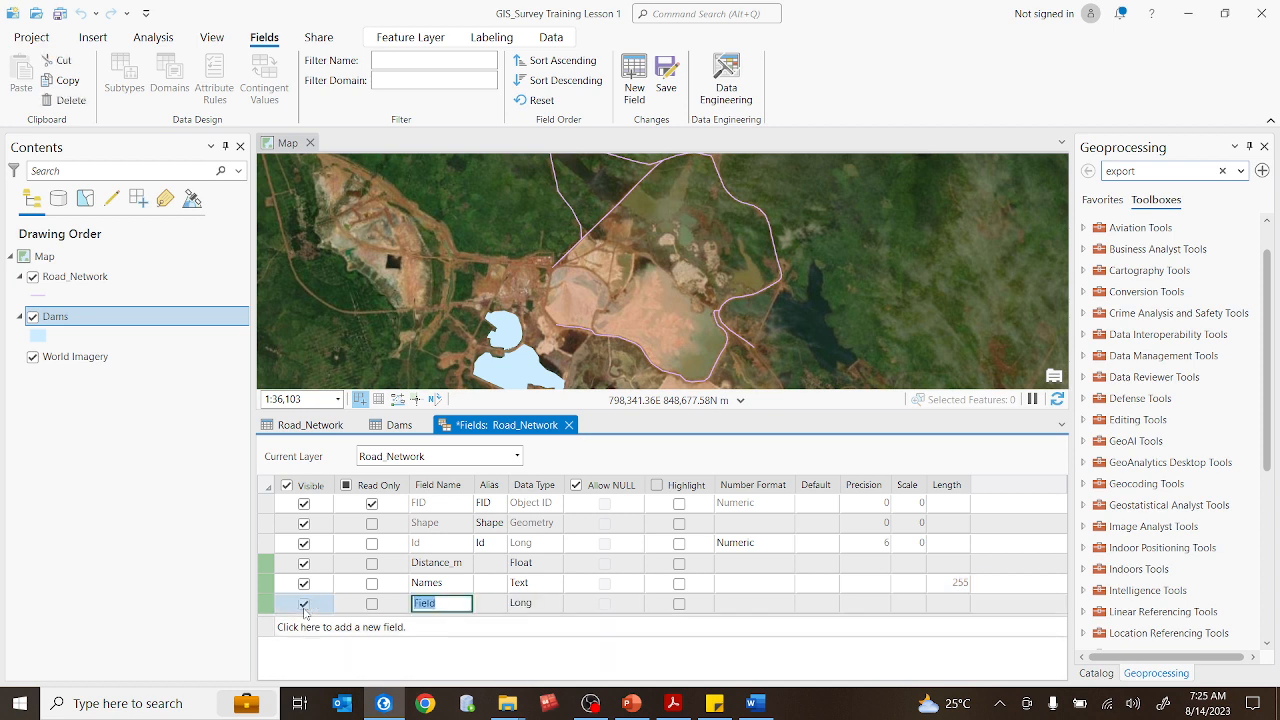
text(C)
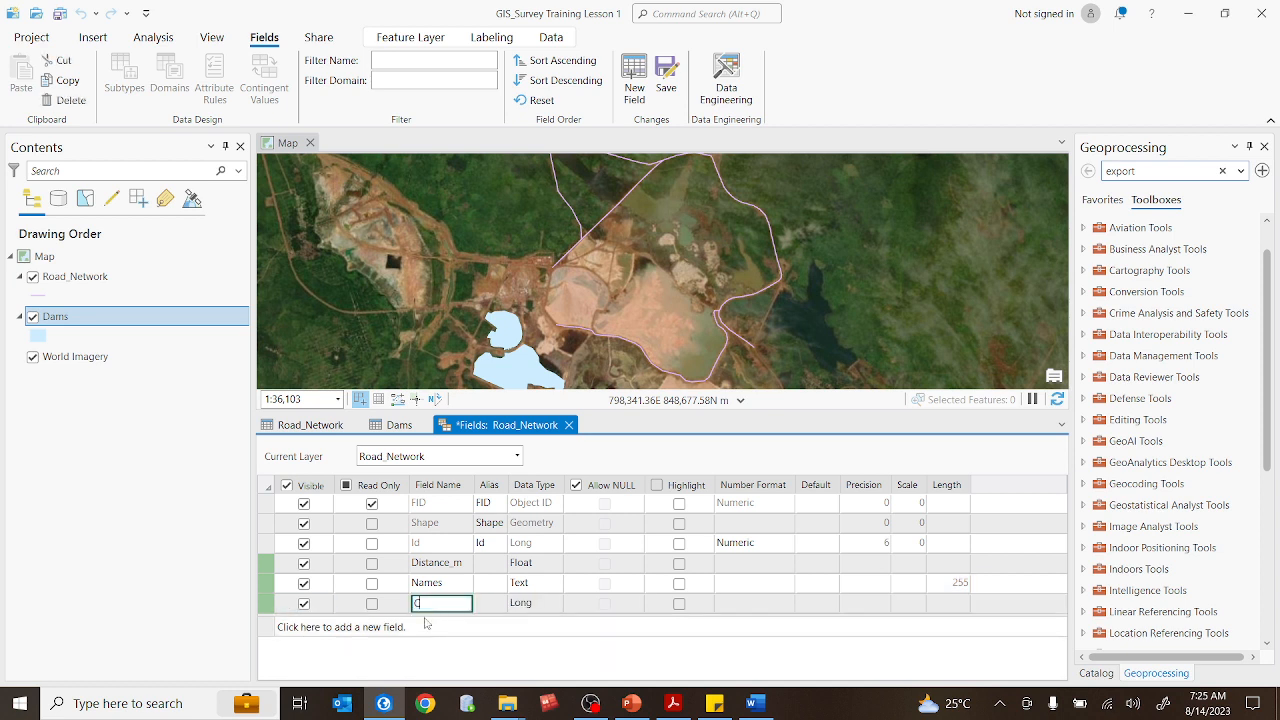
text(hiefdom)
key(Return)
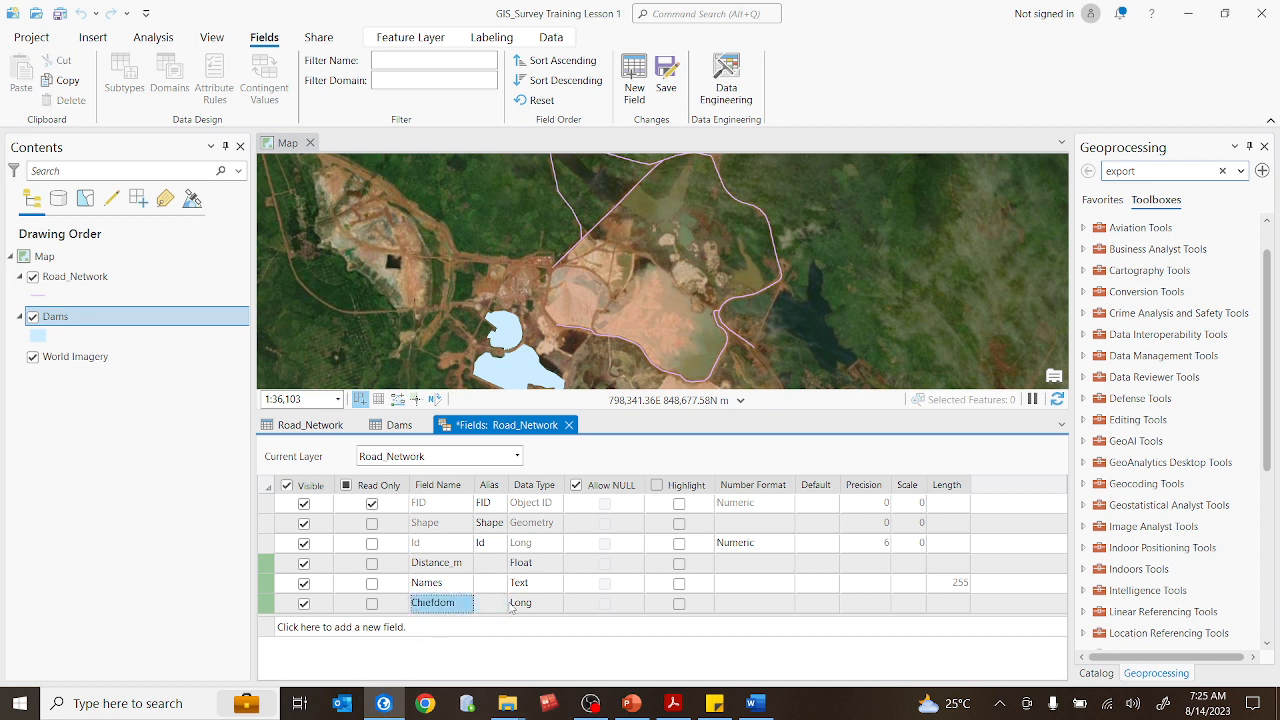
click(514, 608)
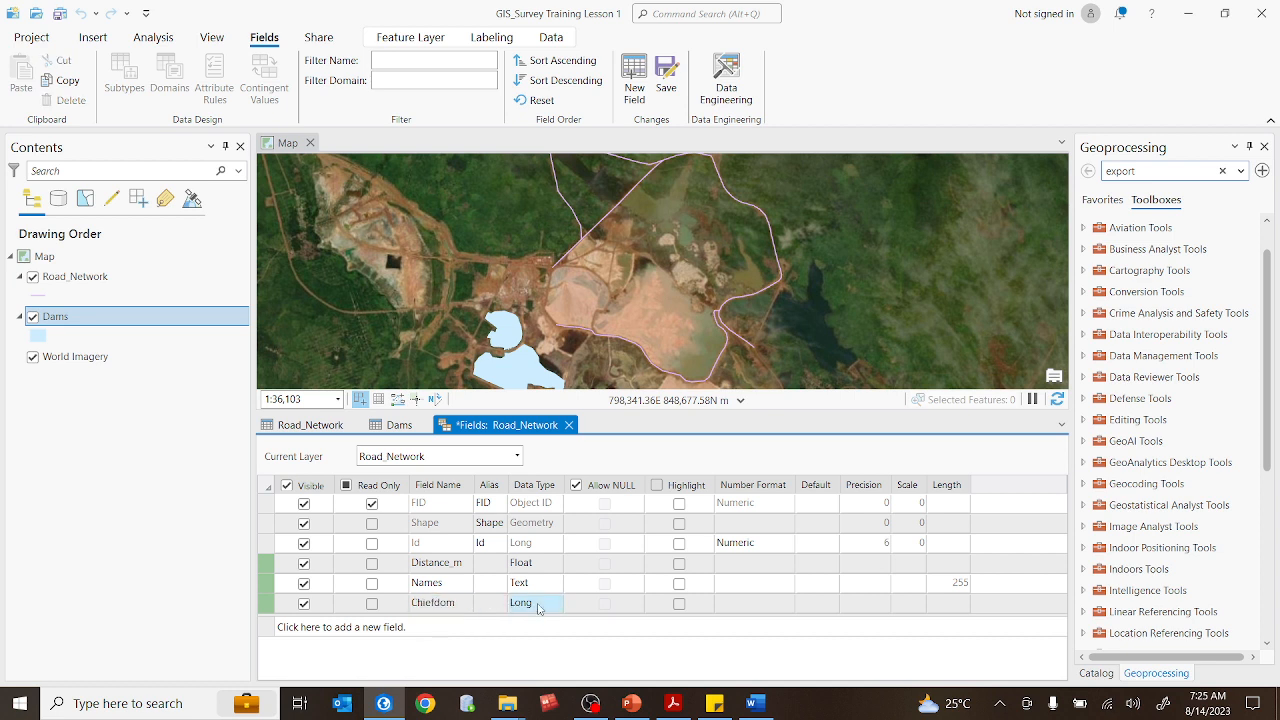
click(538, 607)
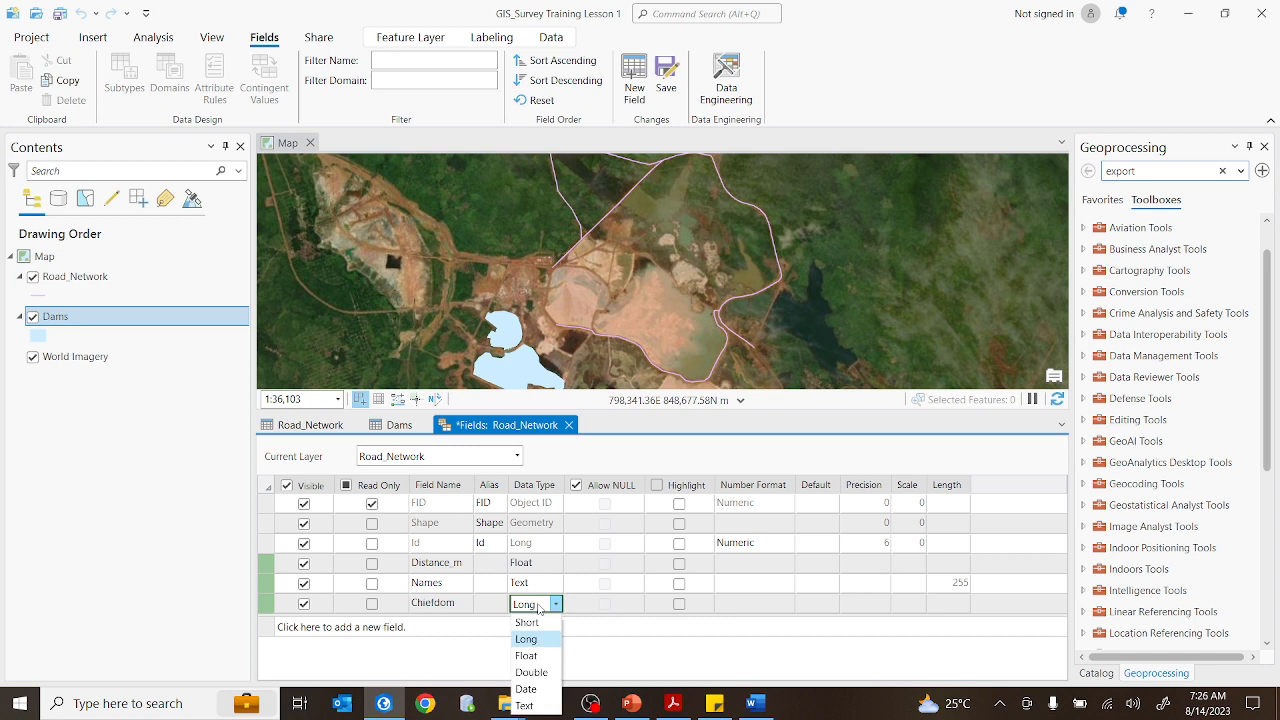
click(530, 705)
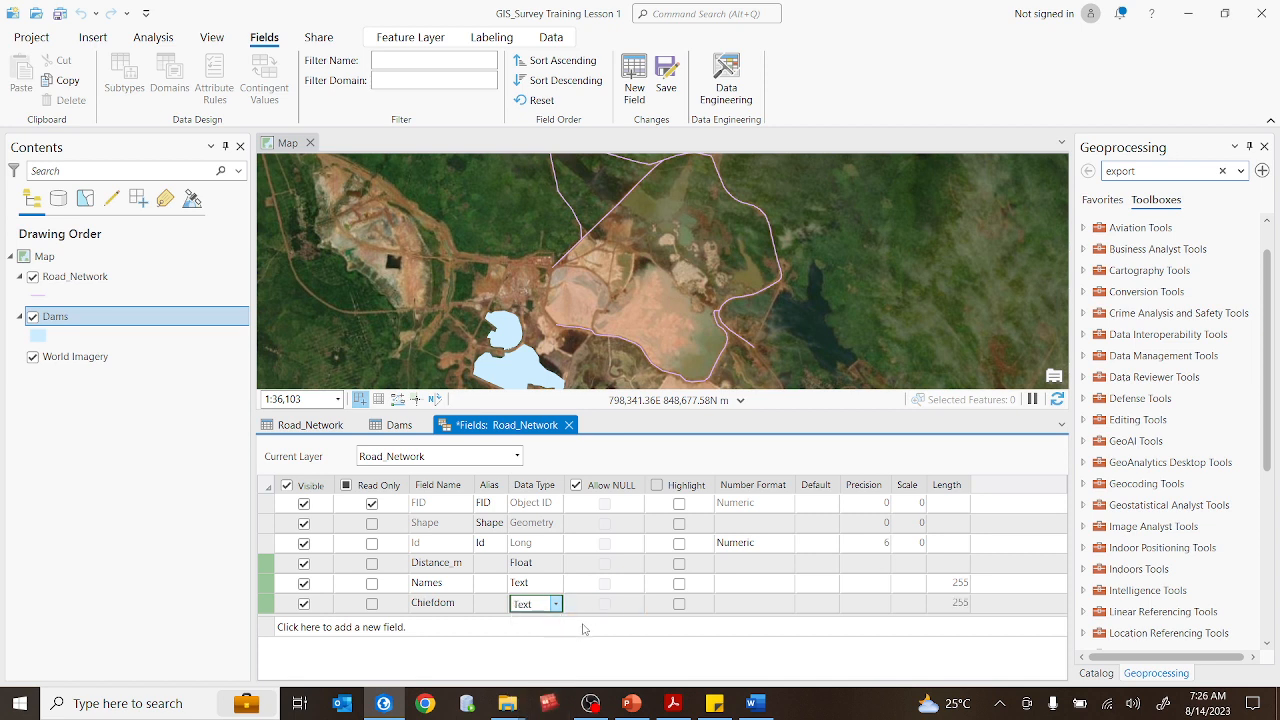
key(Return)
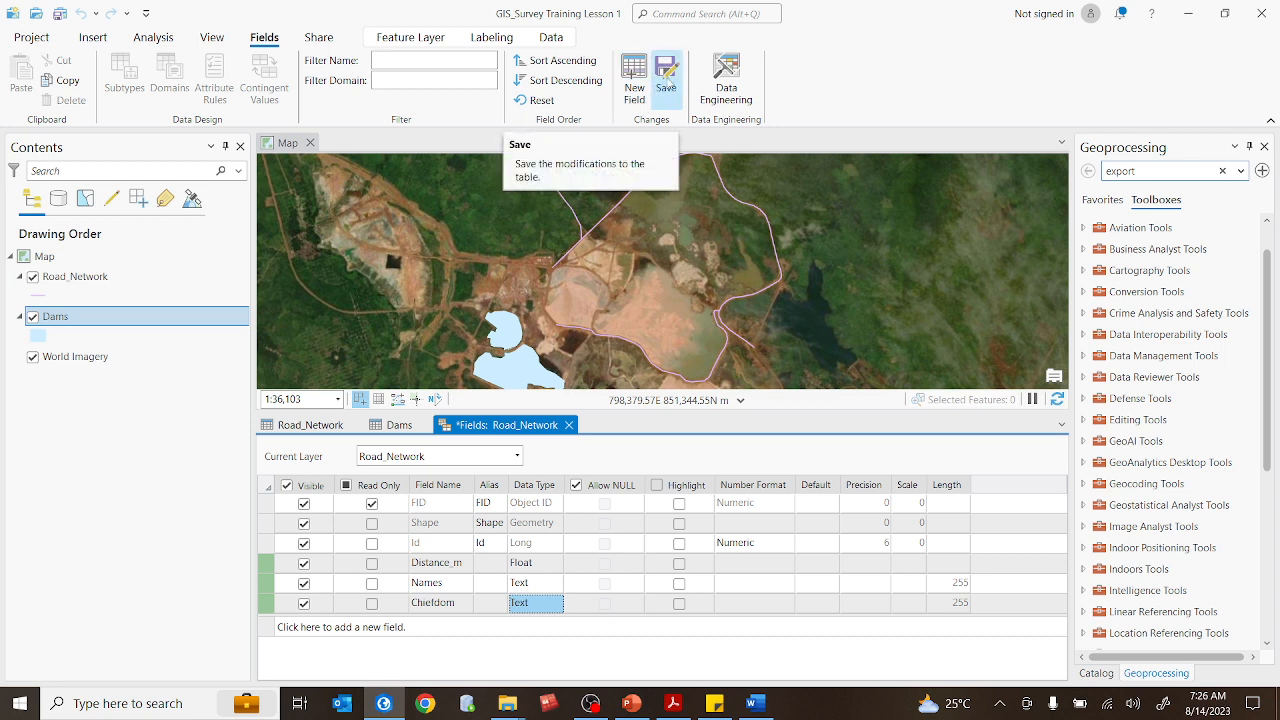
- Save the Road_Network field changes and return to its attribute table
click(670, 80)
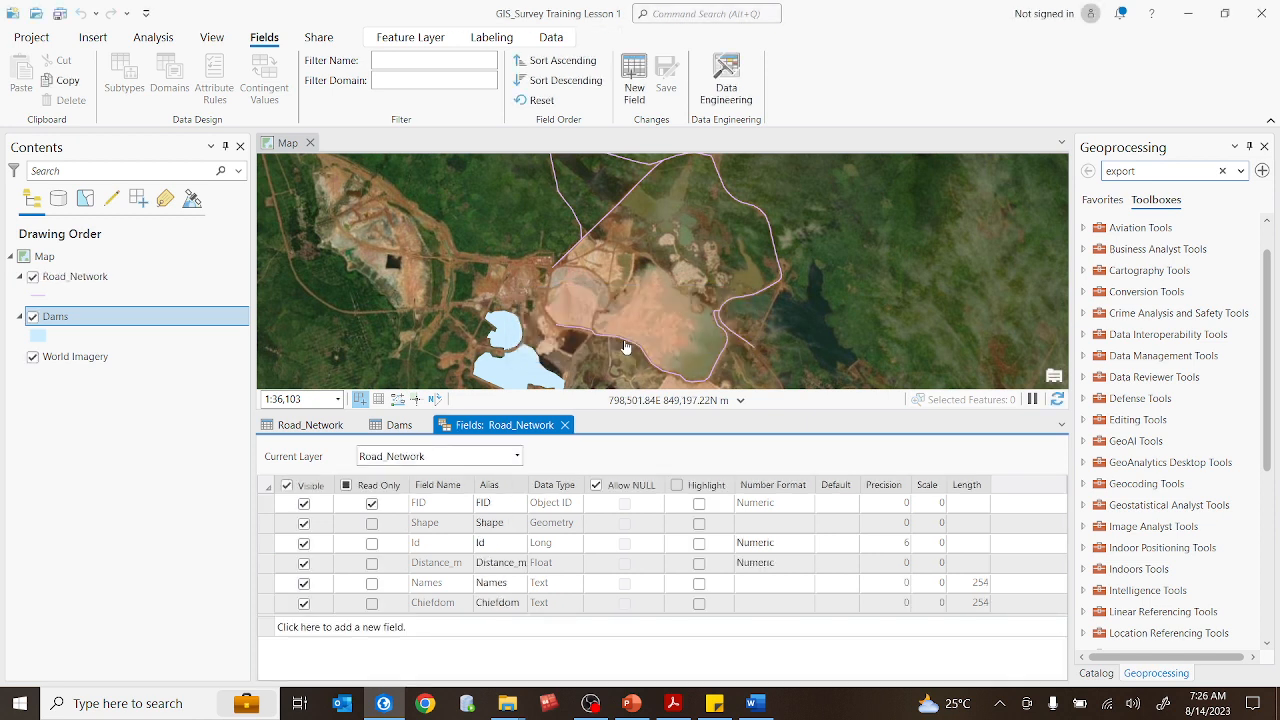
click(290, 427)
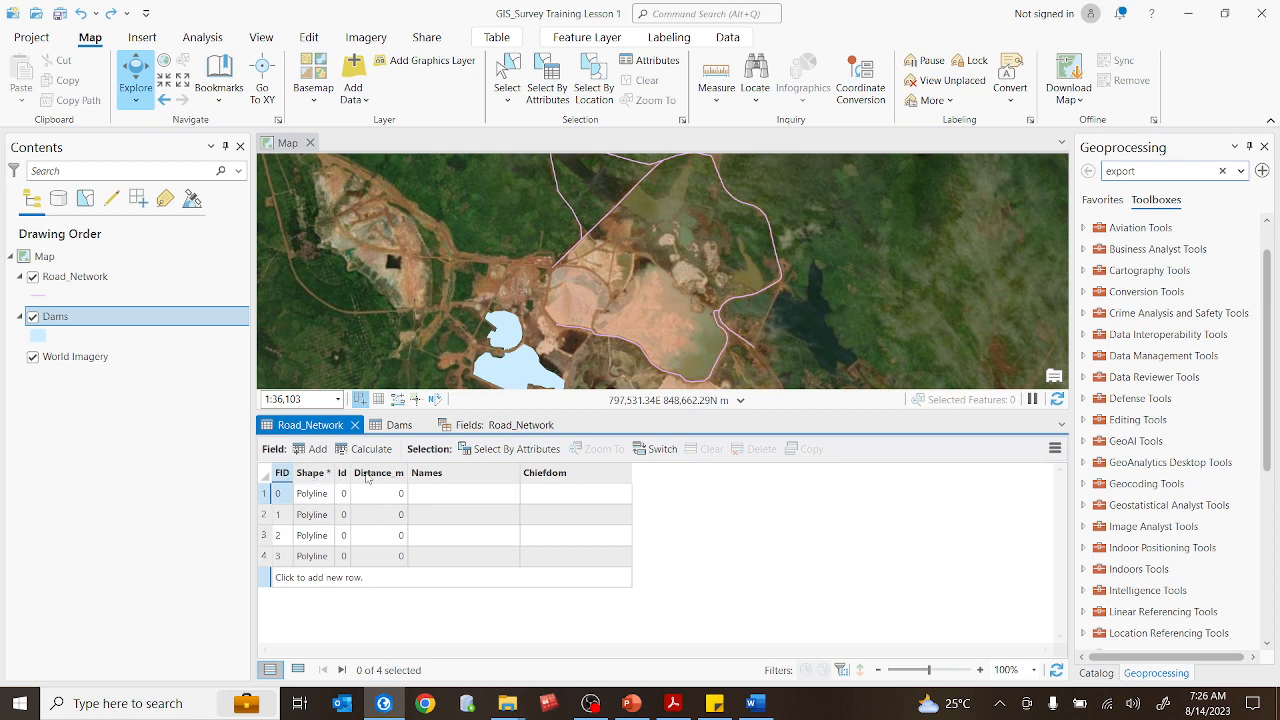
- Start feature editing and open the Modify Features tools for the road attribute updates
mouse_move(443, 479)
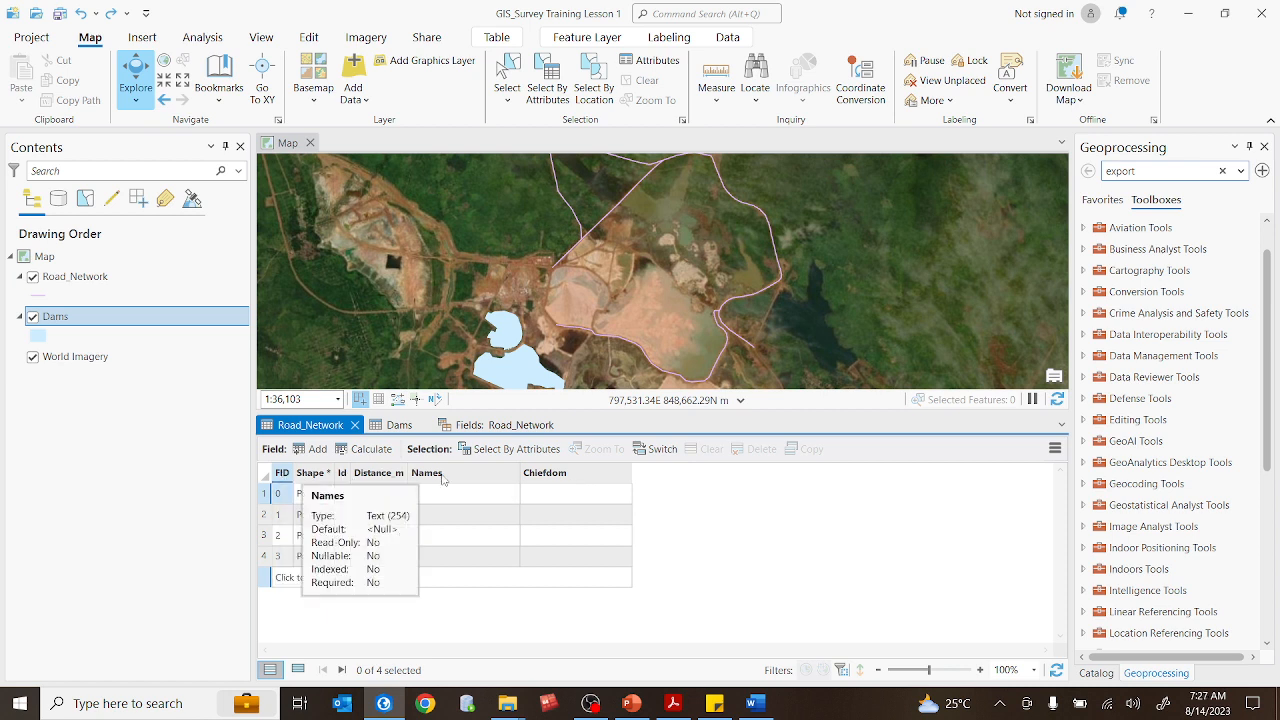
mouse_move(573, 484)
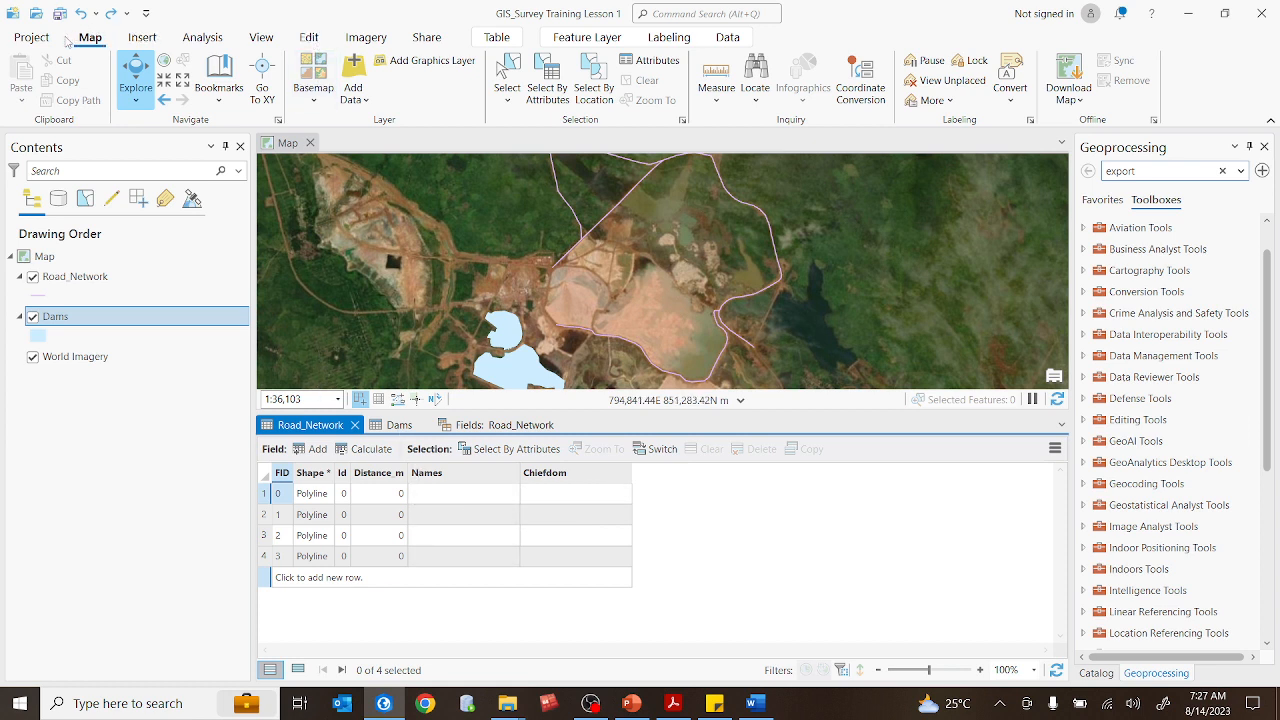
click(310, 38)
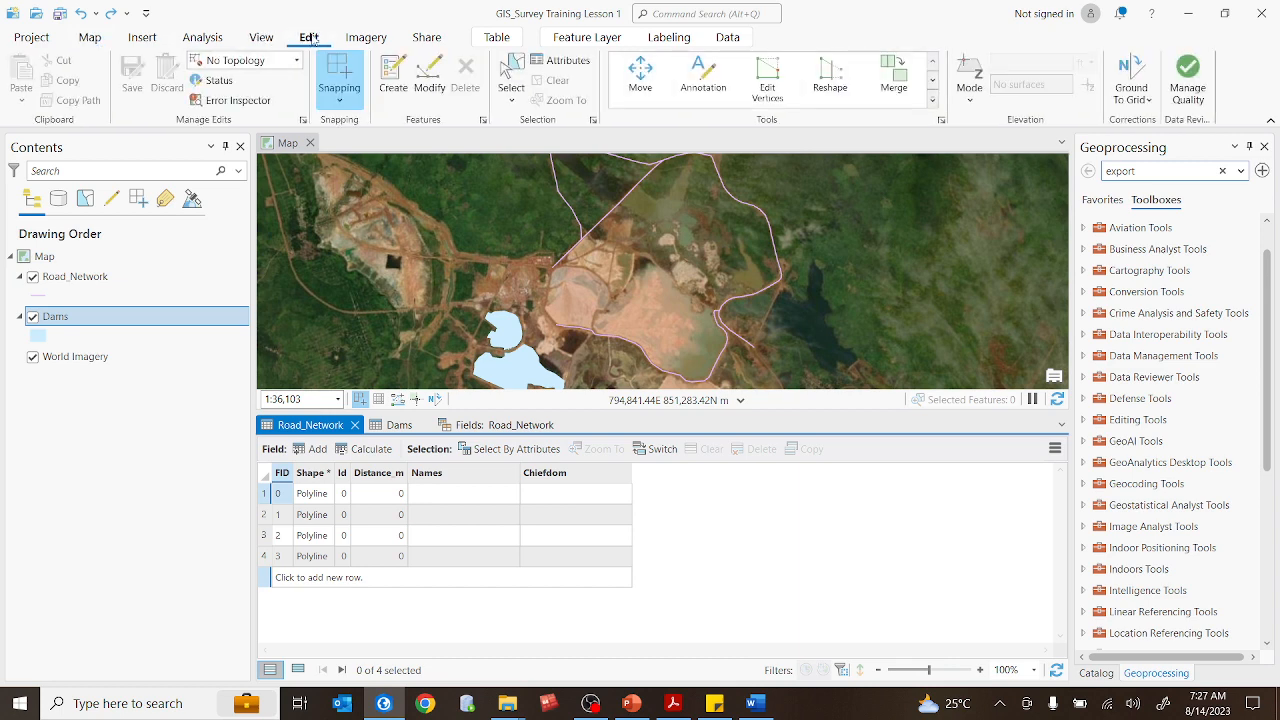
click(390, 72)
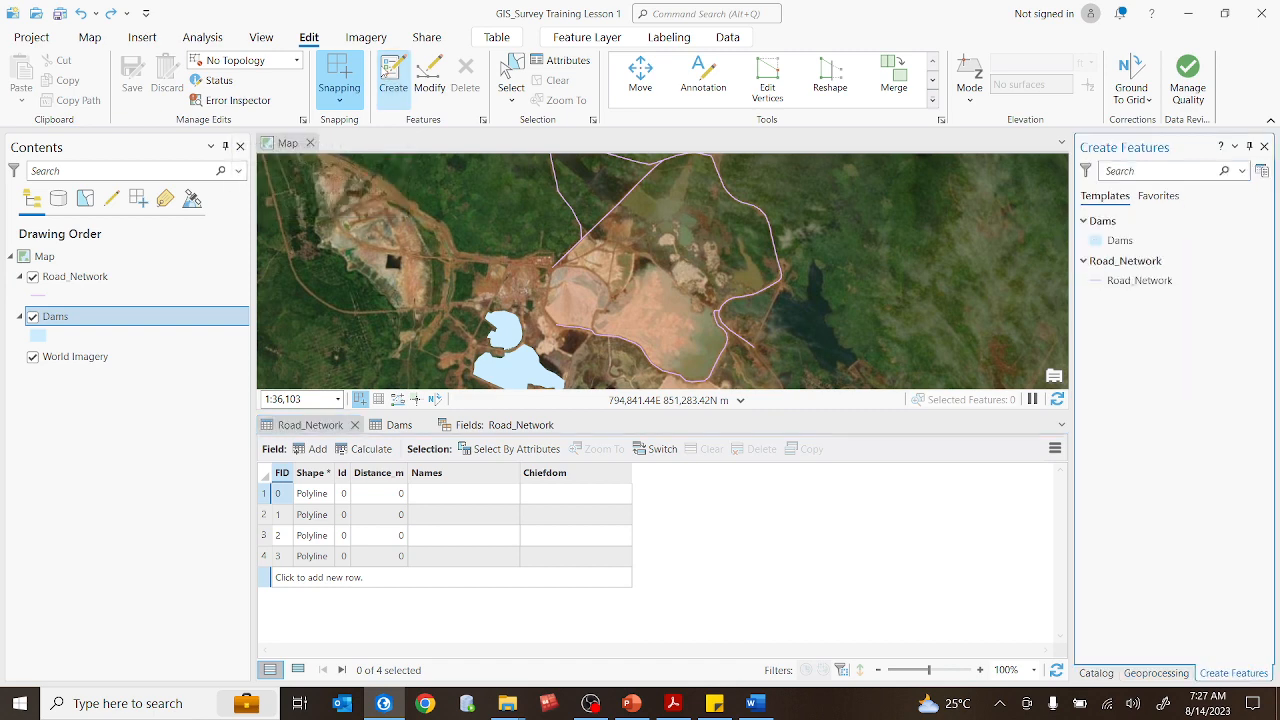
click(429, 76)
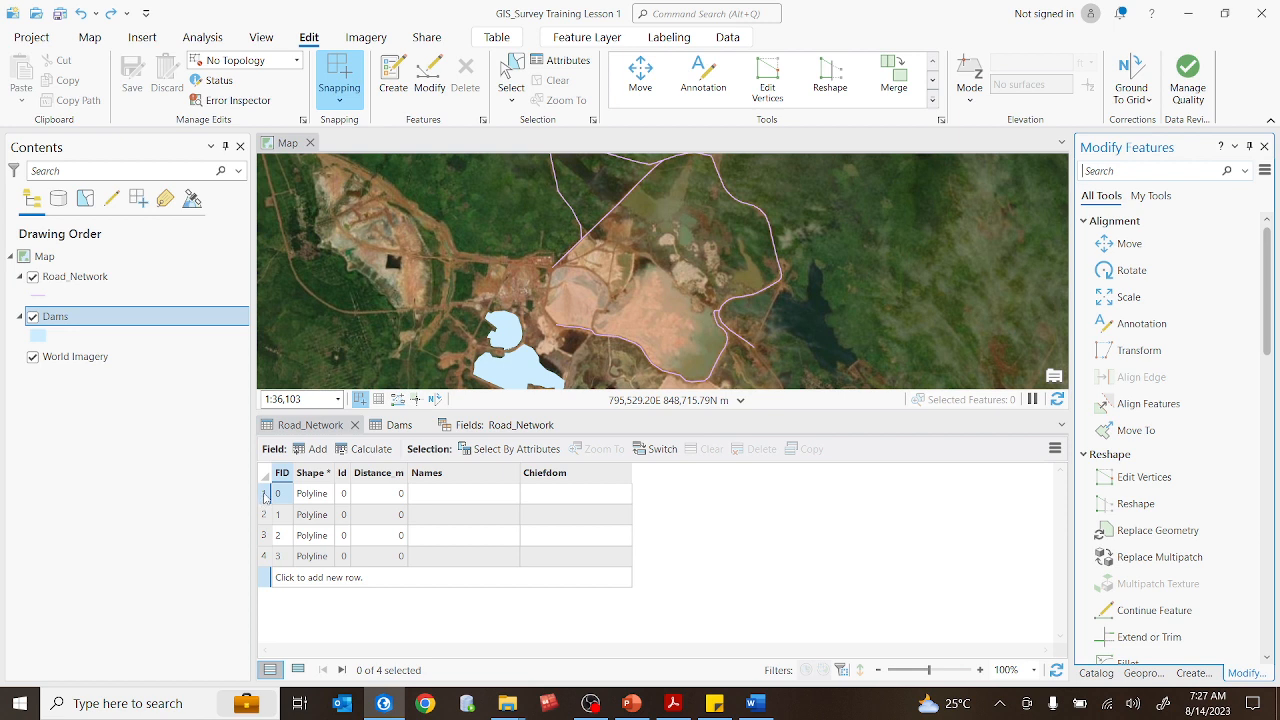
- Select the first three Road_Network records in turn to identify each matching road on the map
click(265, 494)
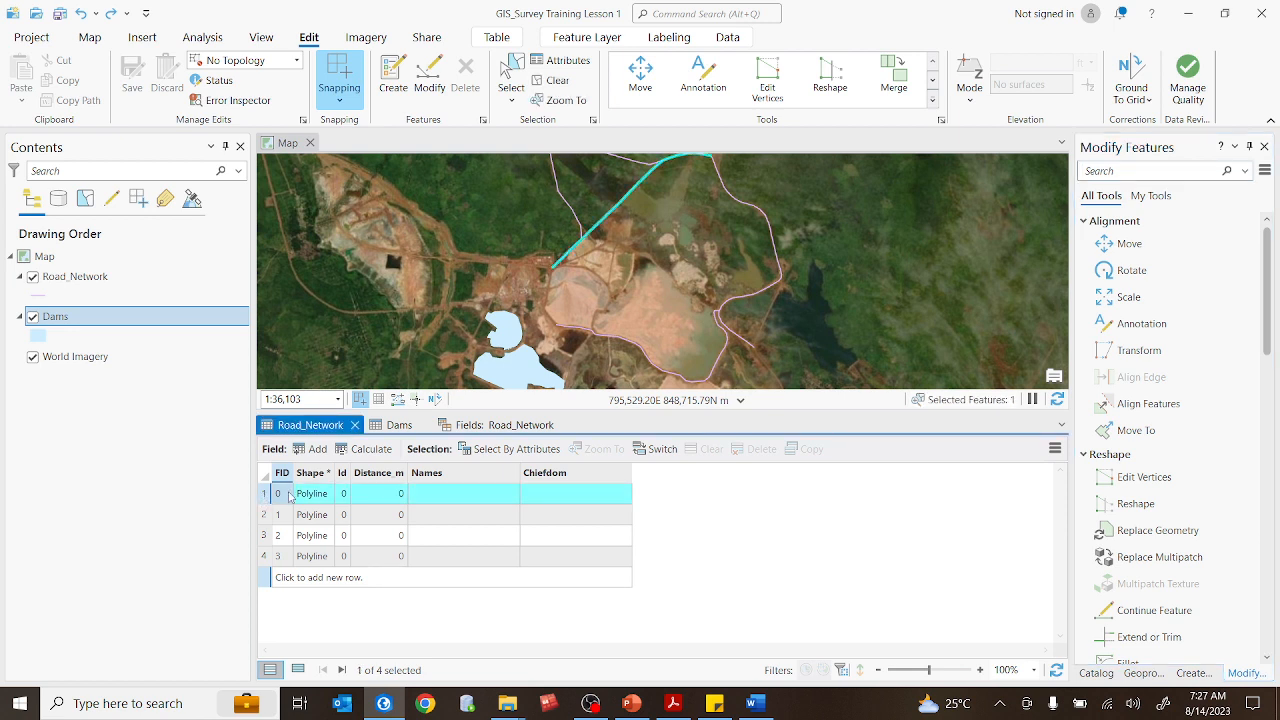
click(281, 517)
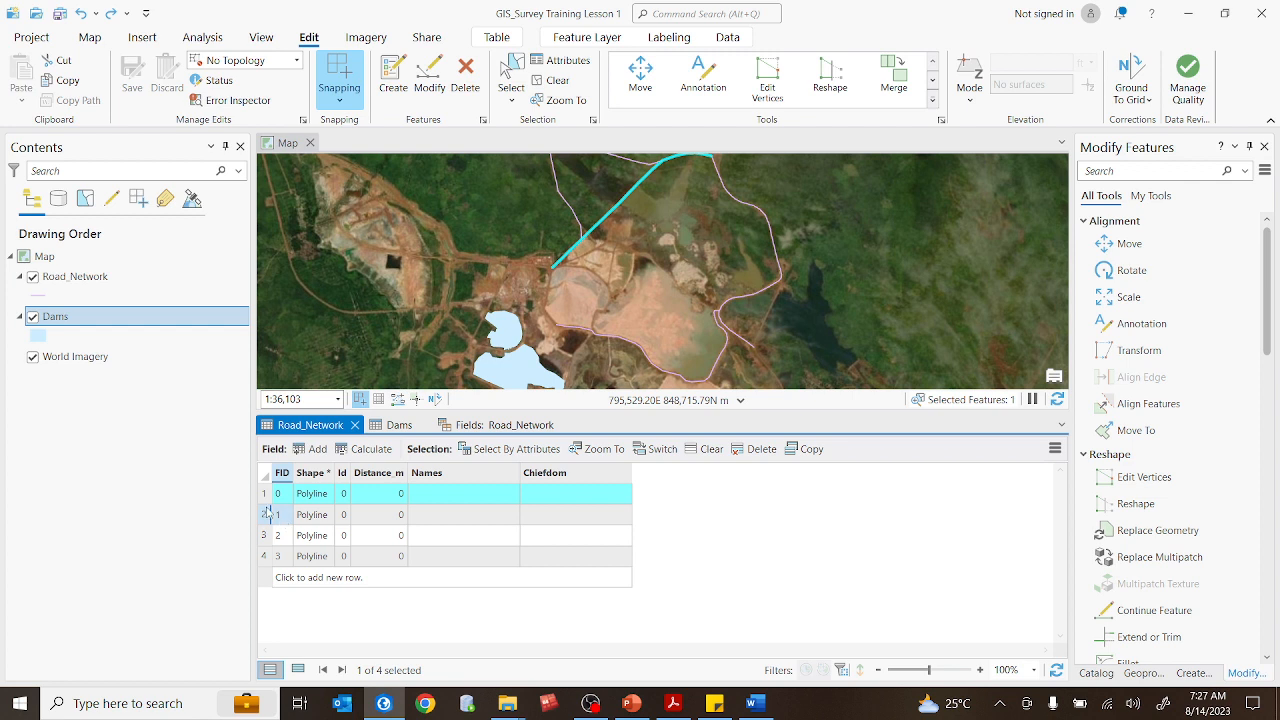
click(263, 517)
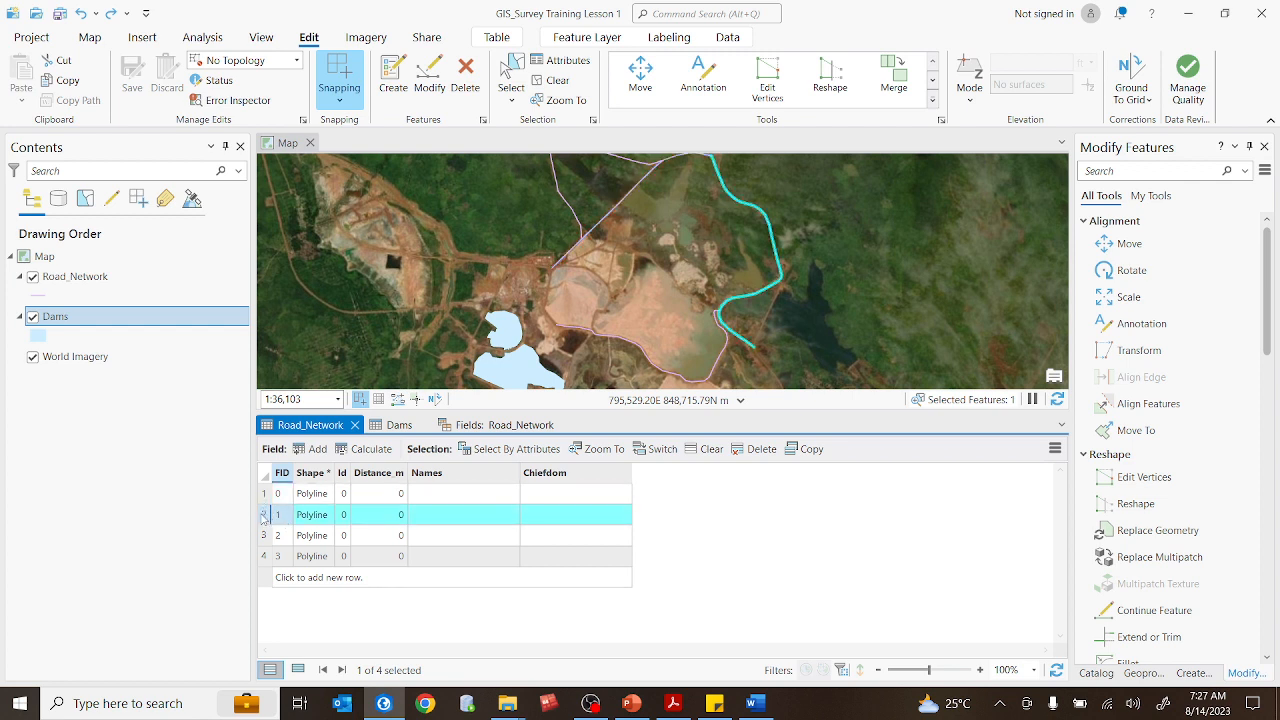
click(267, 537)
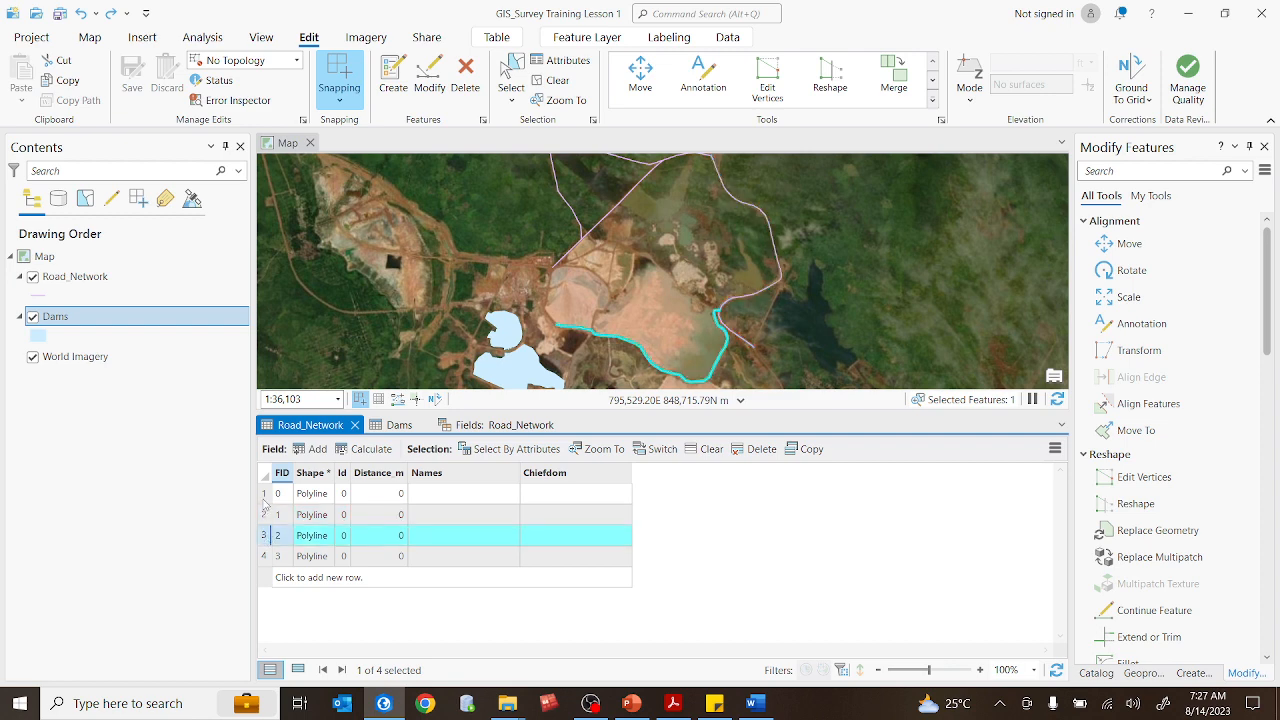
- Select the first Road_Network record and enter "James Road" as its Names value
click(265, 497)
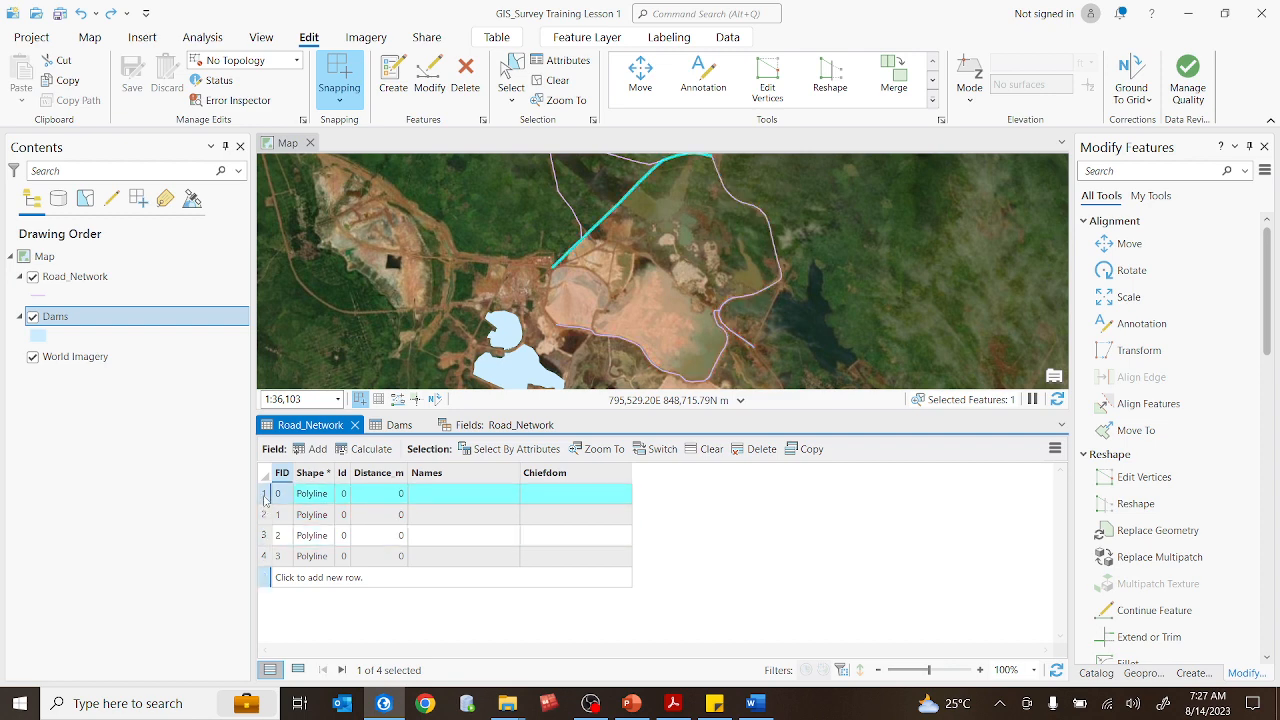
scroll(580, 295, down, 2)
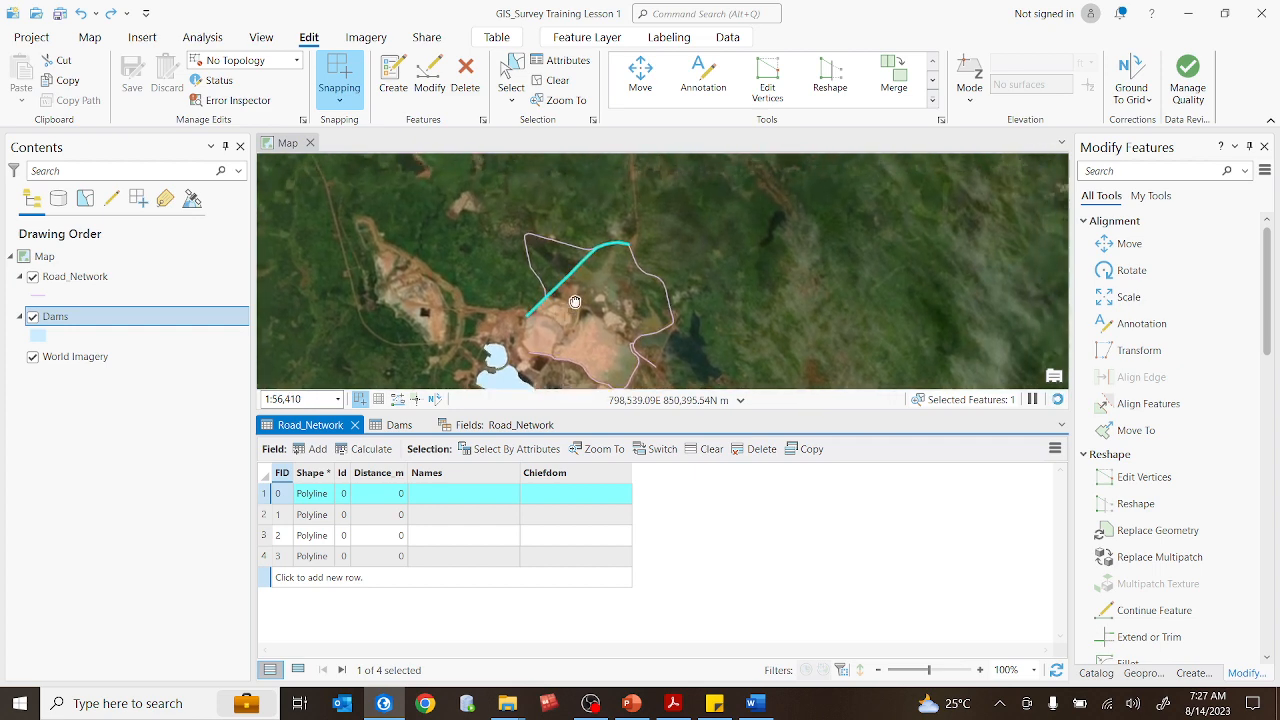
scroll(560, 300, up, 4)
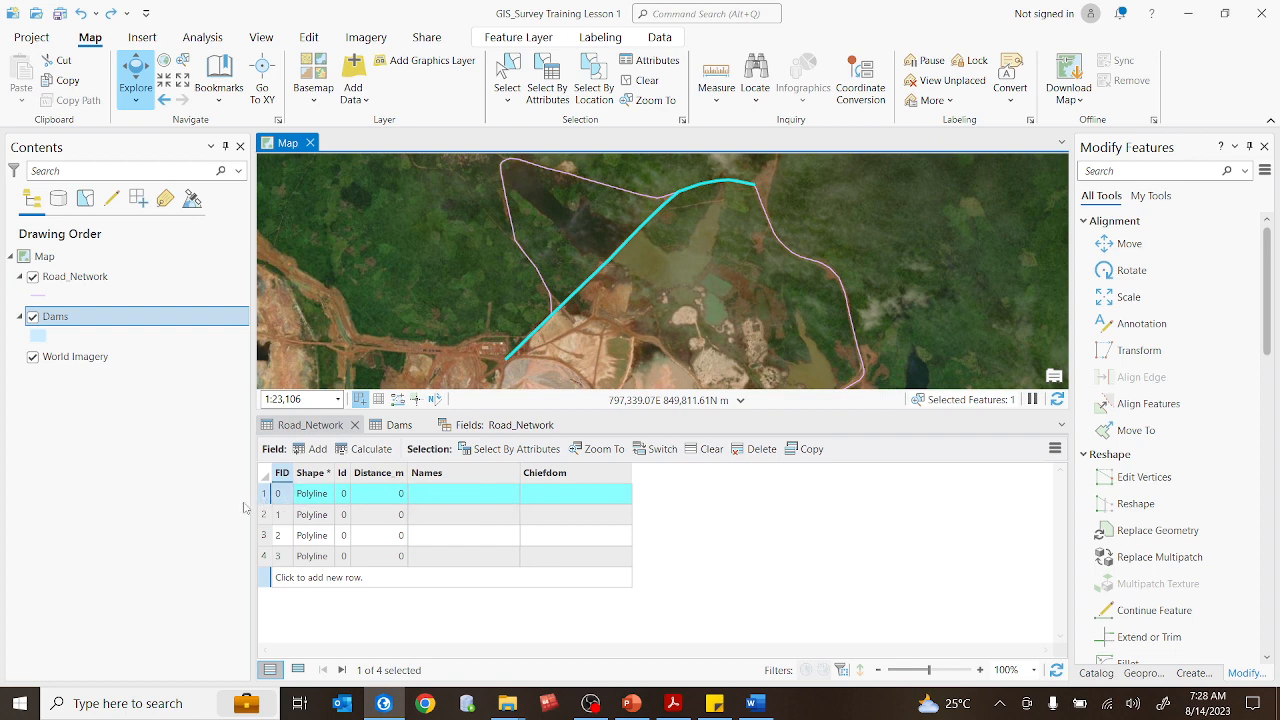
double_click(430, 500)
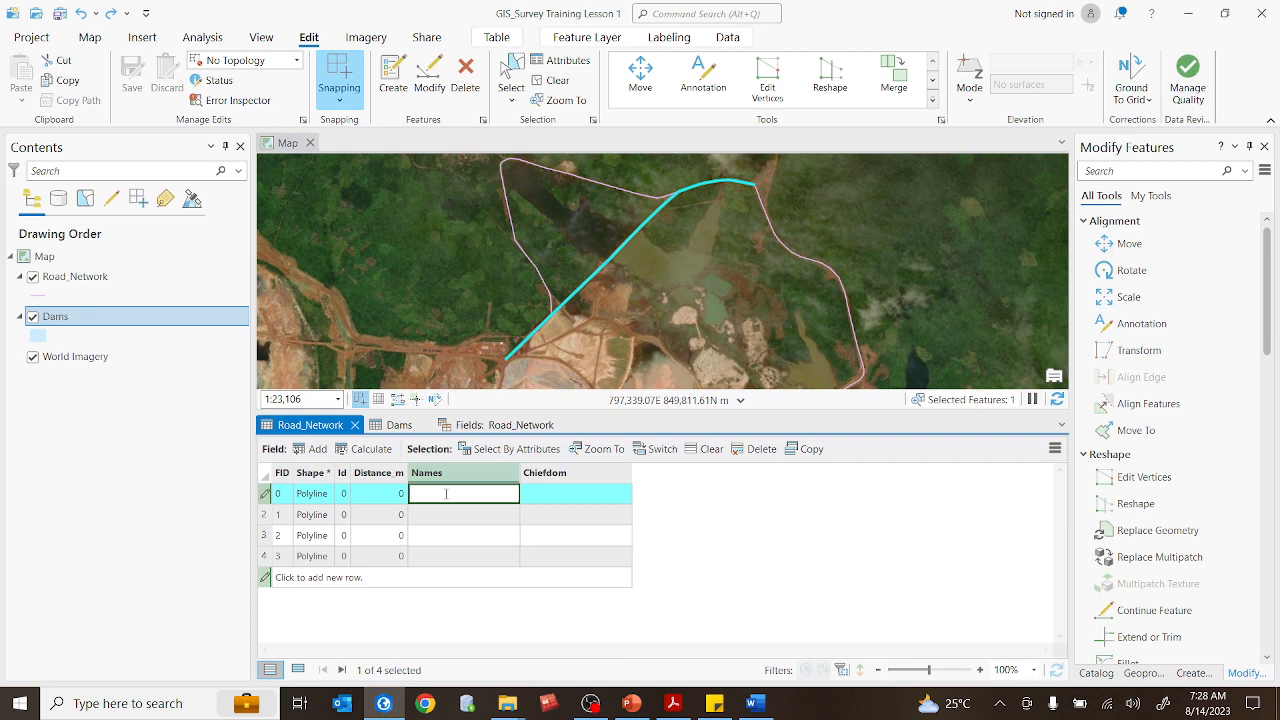
text(James Road)
- Select the second Road_Network record and enter "Joseph Street" as its Names value
click(265, 515)
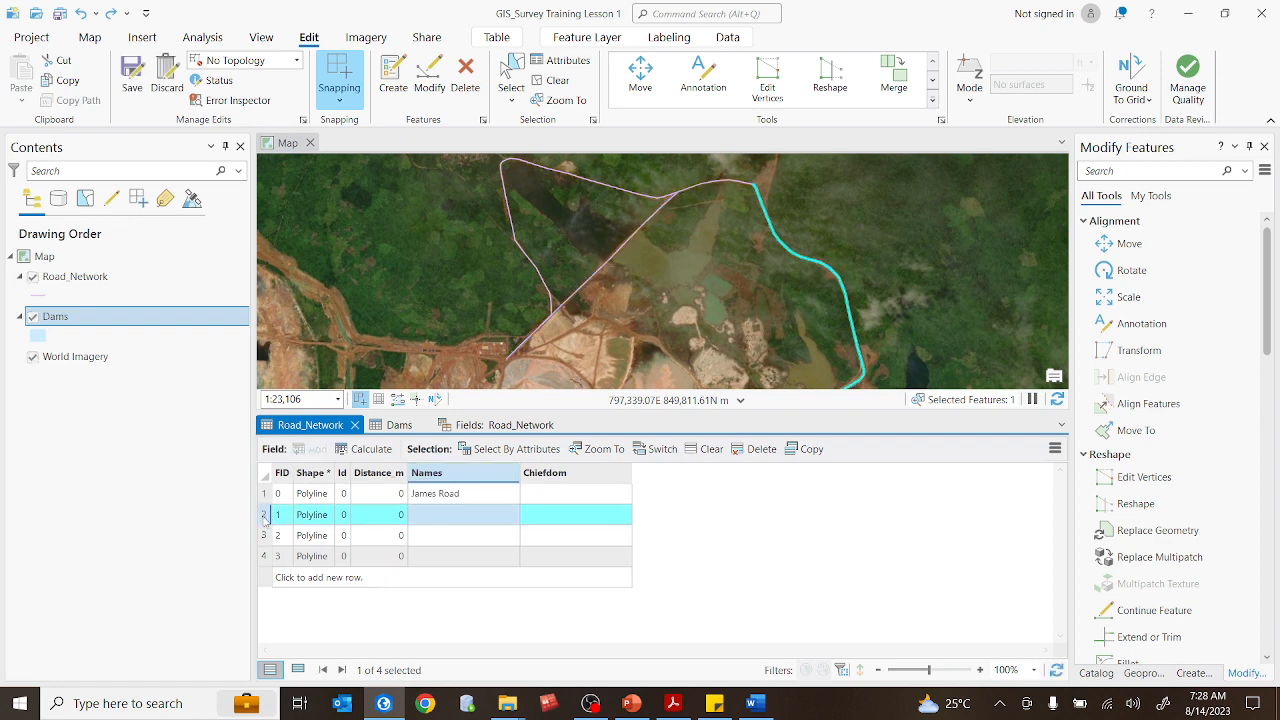
click(440, 515)
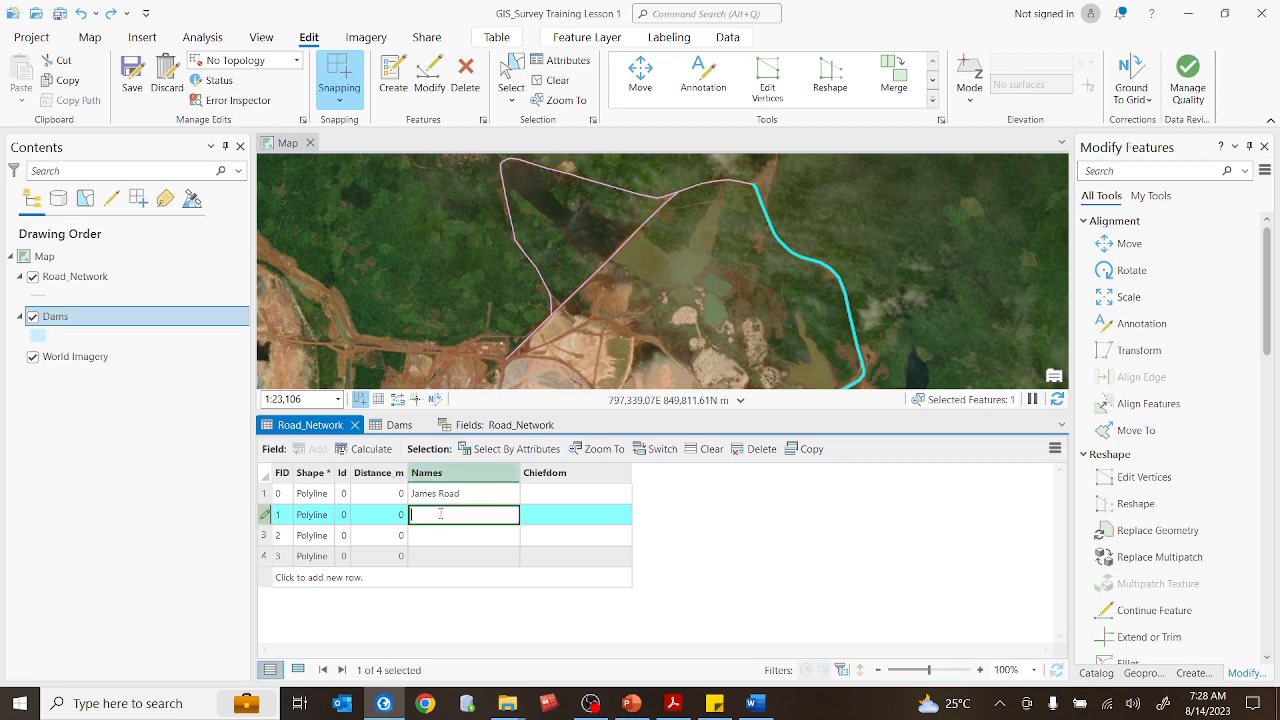
text(Joseph Street)
- Select the third Road_Network record, find its road on the map, and enter "Koroma Lane" as its Names value
click(265, 540)
scroll(695, 245, down, 3)
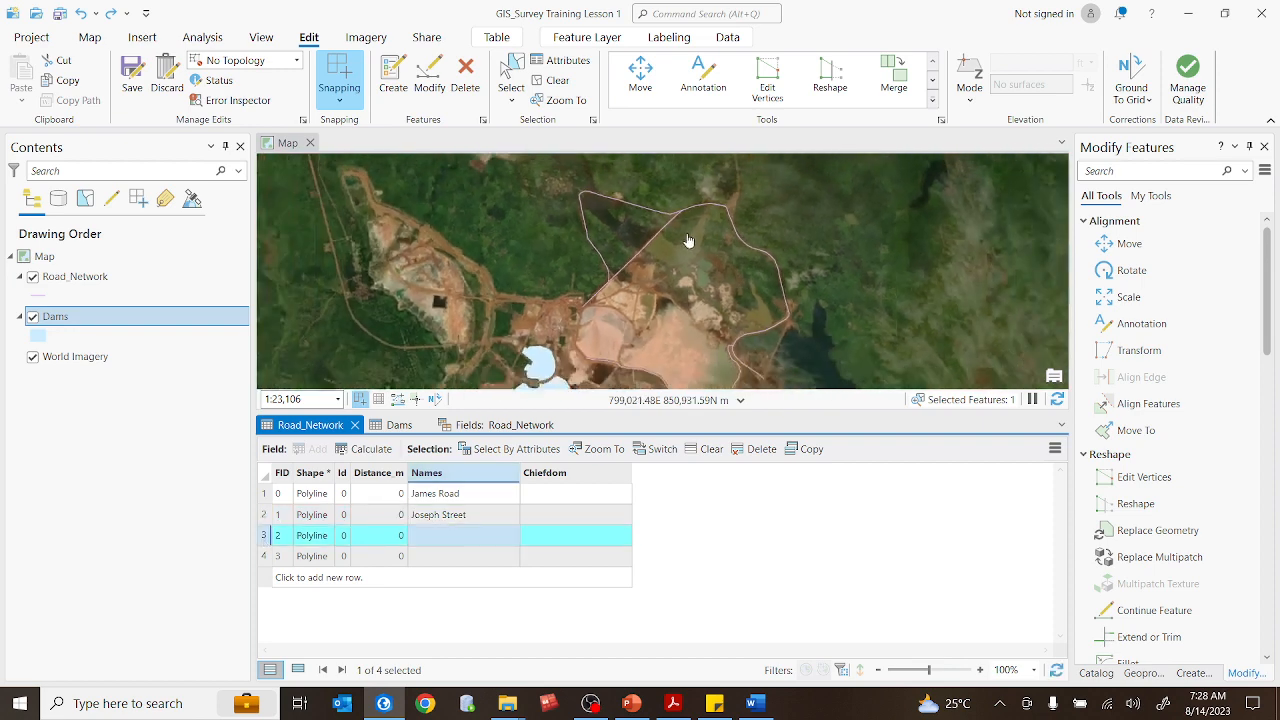
scroll(670, 300, up, 4)
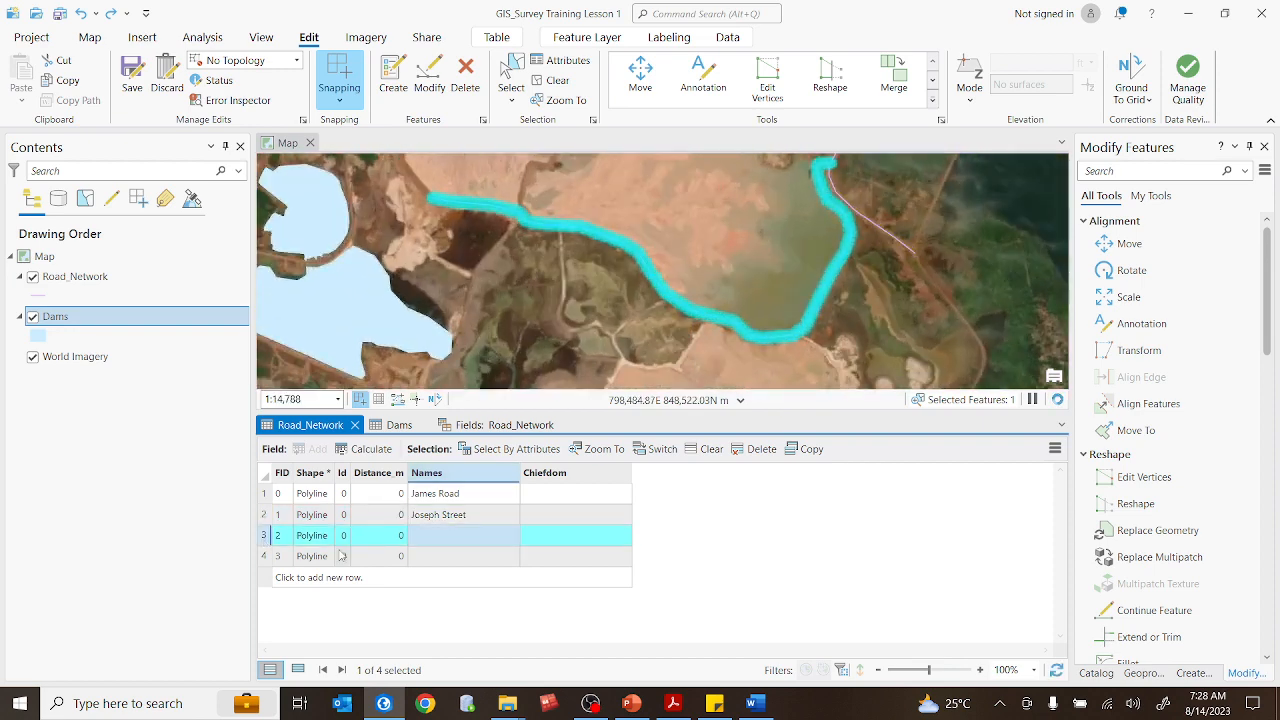
click(433, 538)
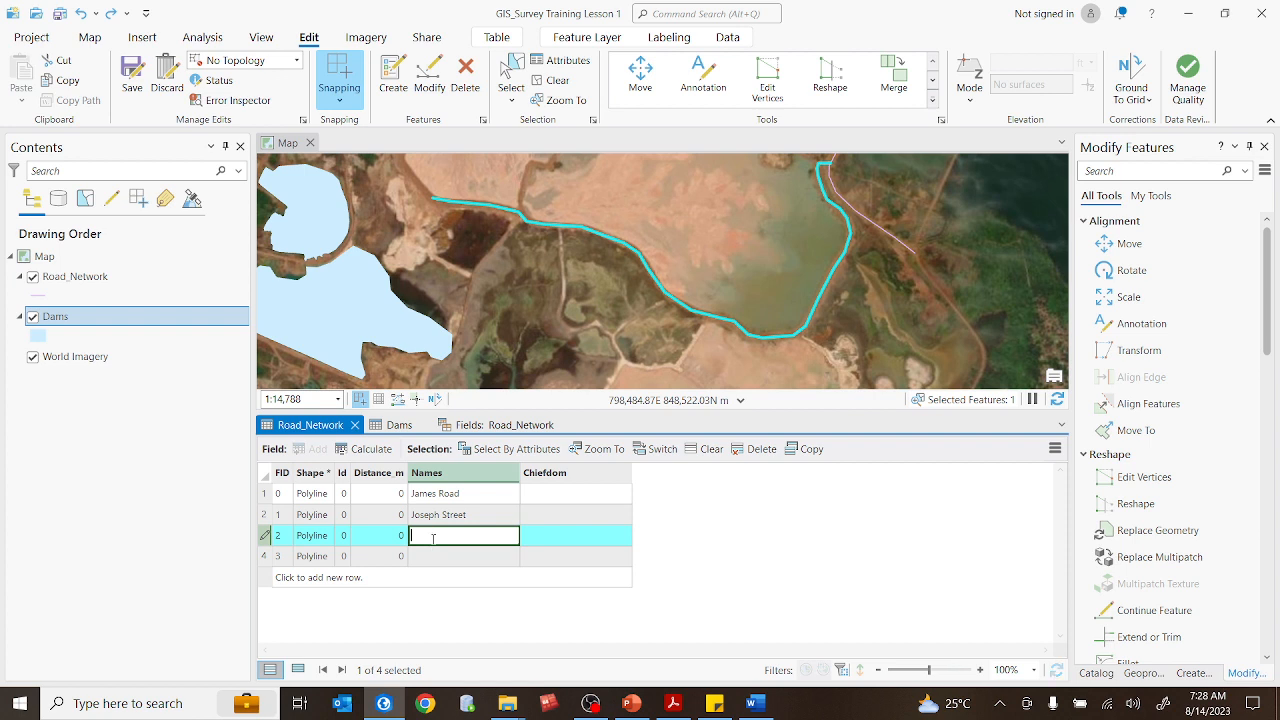
text(Koroma Lane)
- Select the fourth Road_Network record and examine its road on the map at several scales
scroll(605, 385, down, 3)
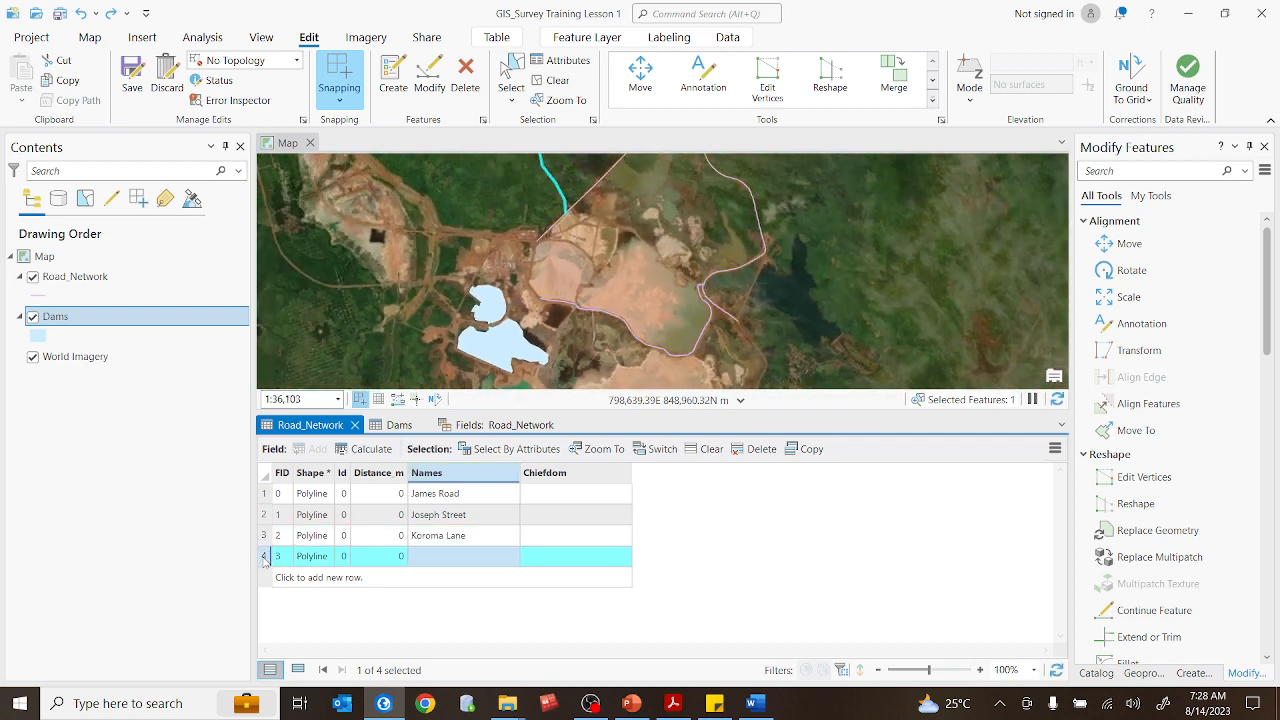
click(611, 254)
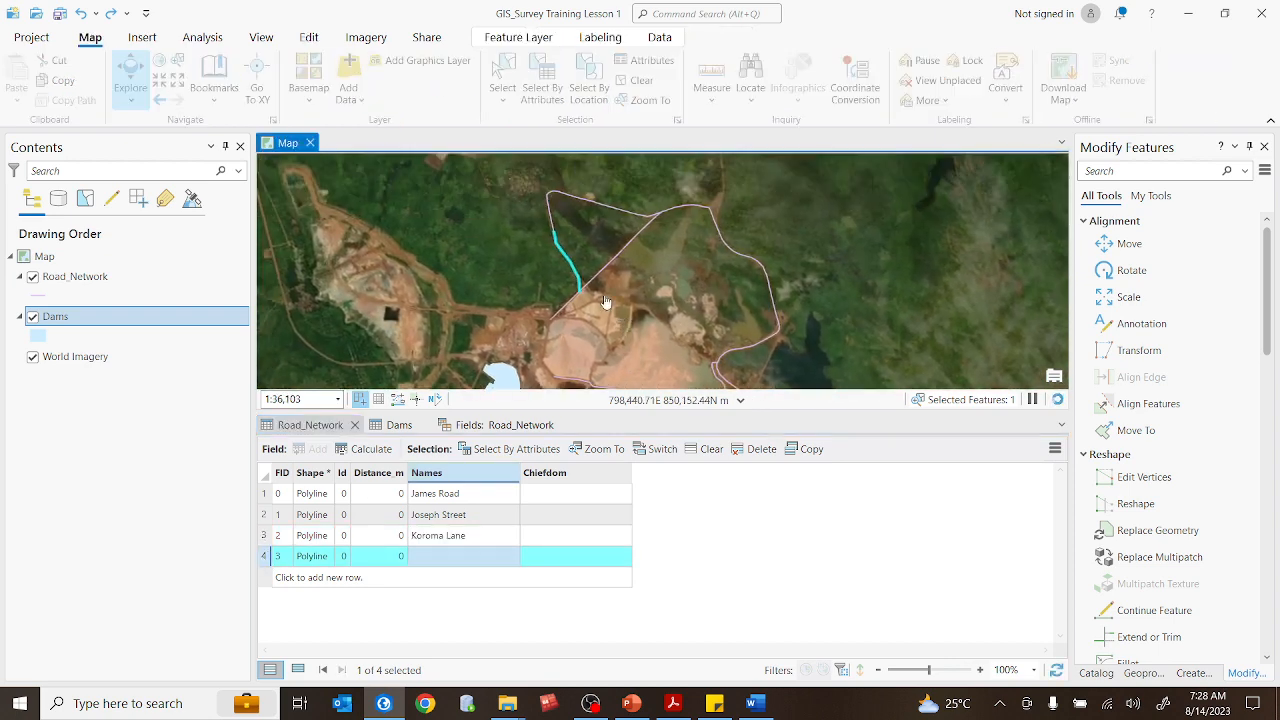
scroll(555, 281, up, 3)
scroll(550, 280, down, 3)
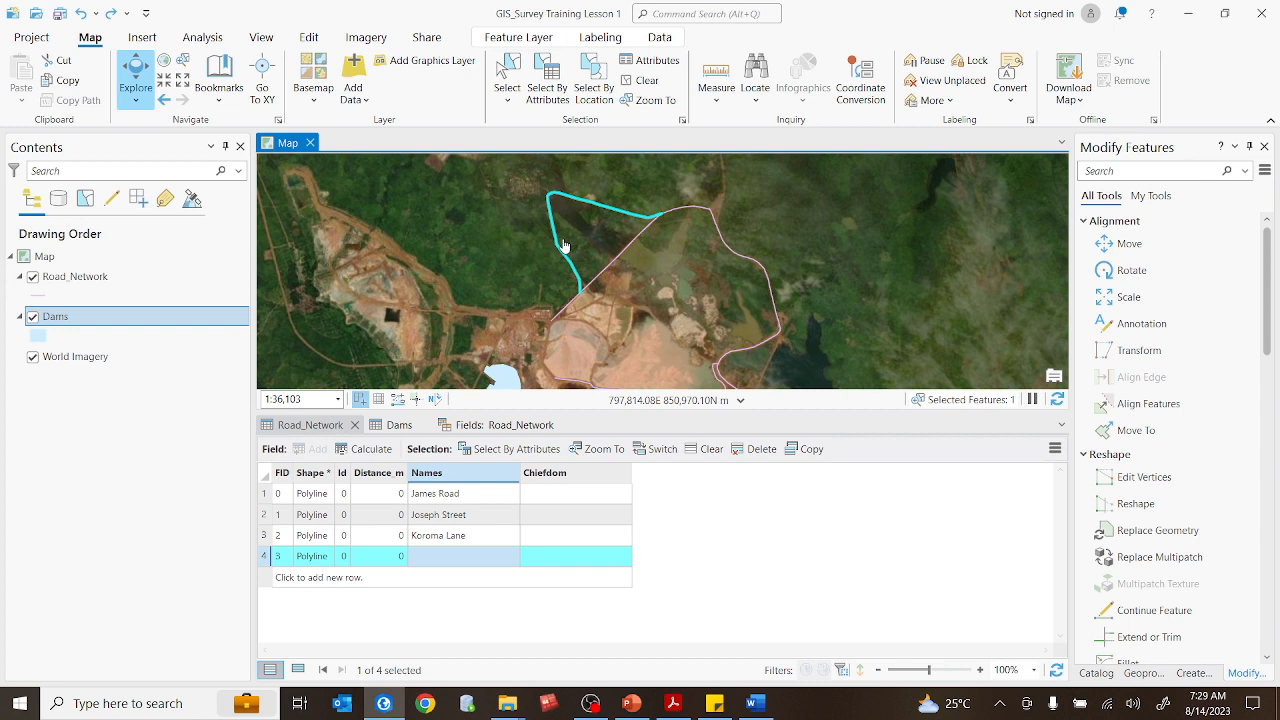
drag(583, 229, 600, 281)
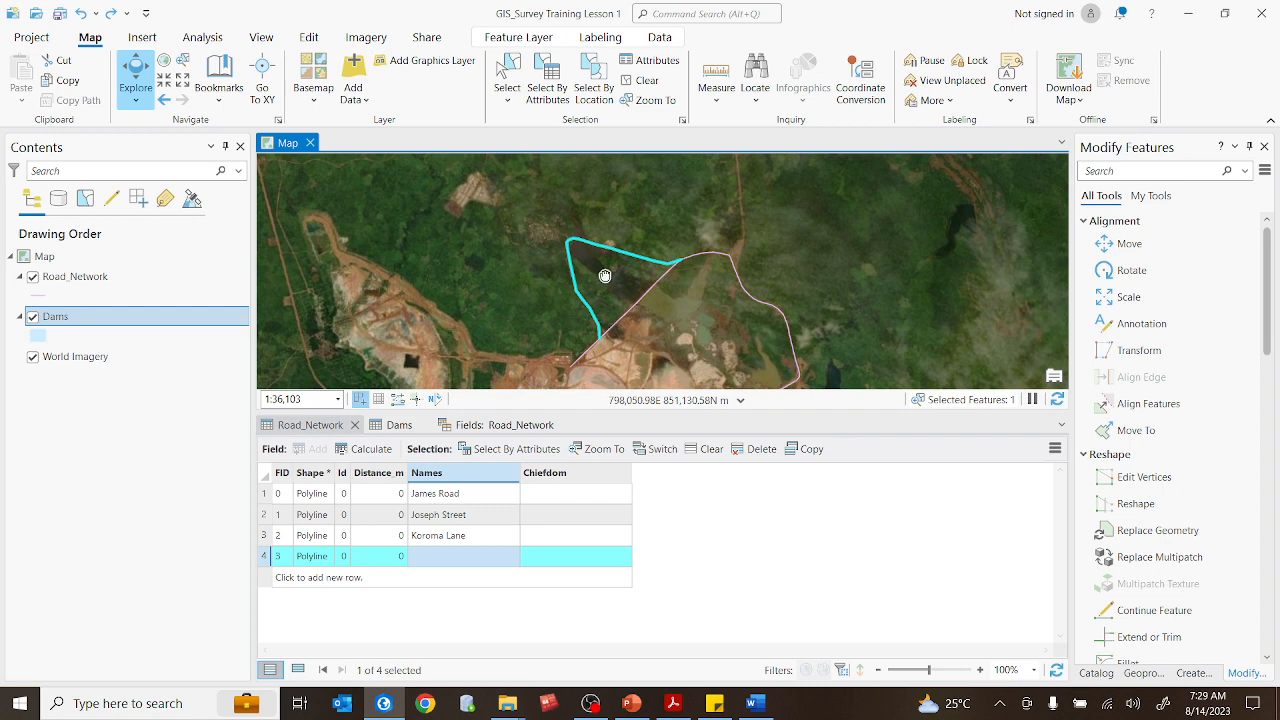
drag(605, 276, 623, 247)
scroll(574, 251, down, 2)
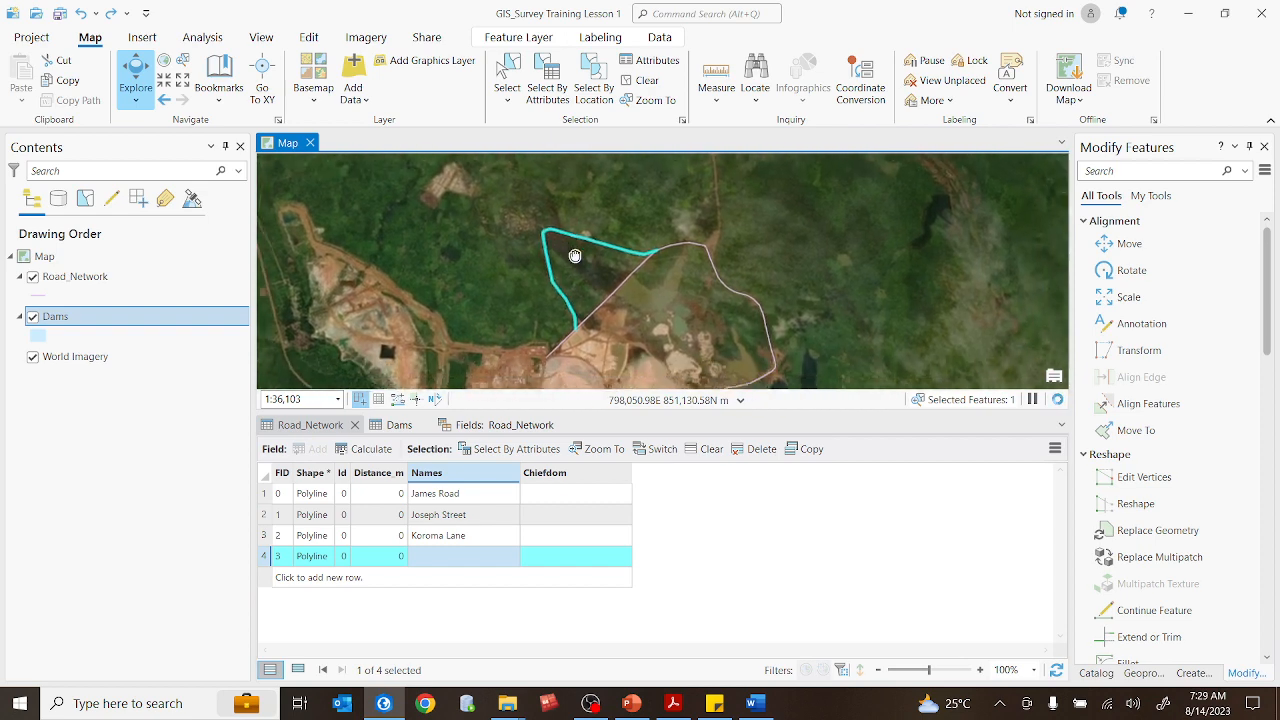
scroll(612, 236, down, 2)
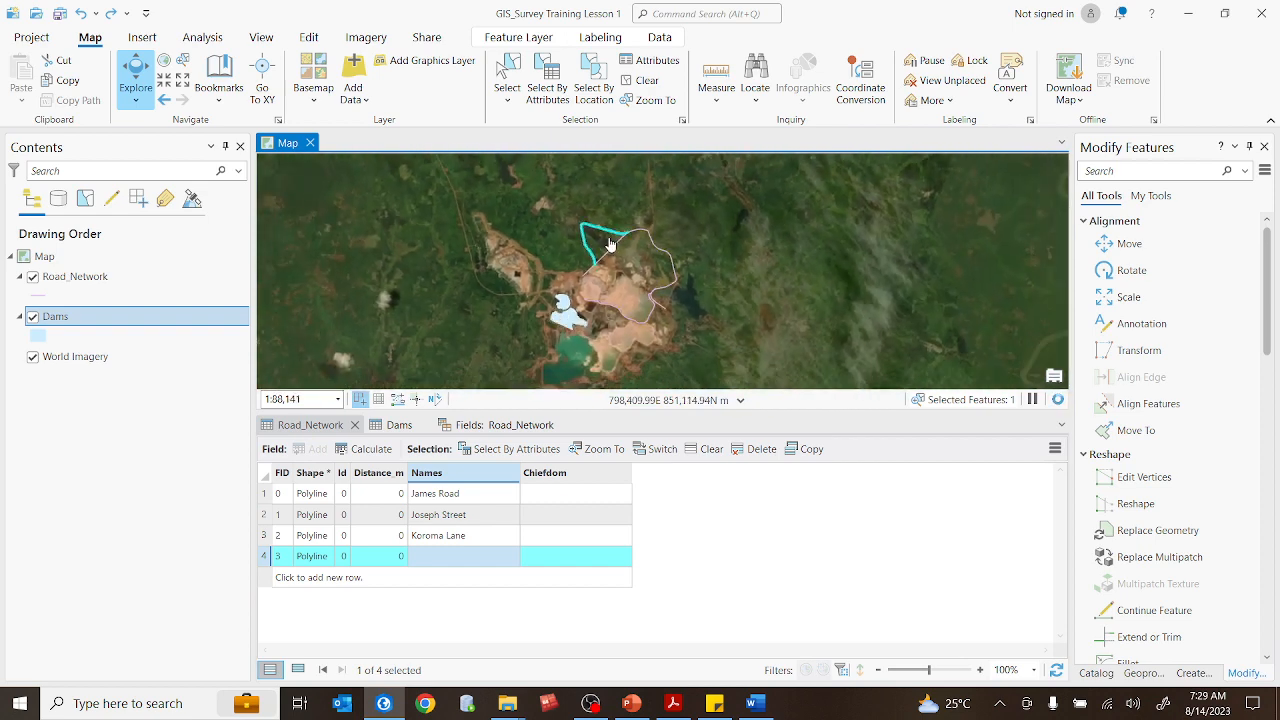
scroll(610, 246, down, 1)
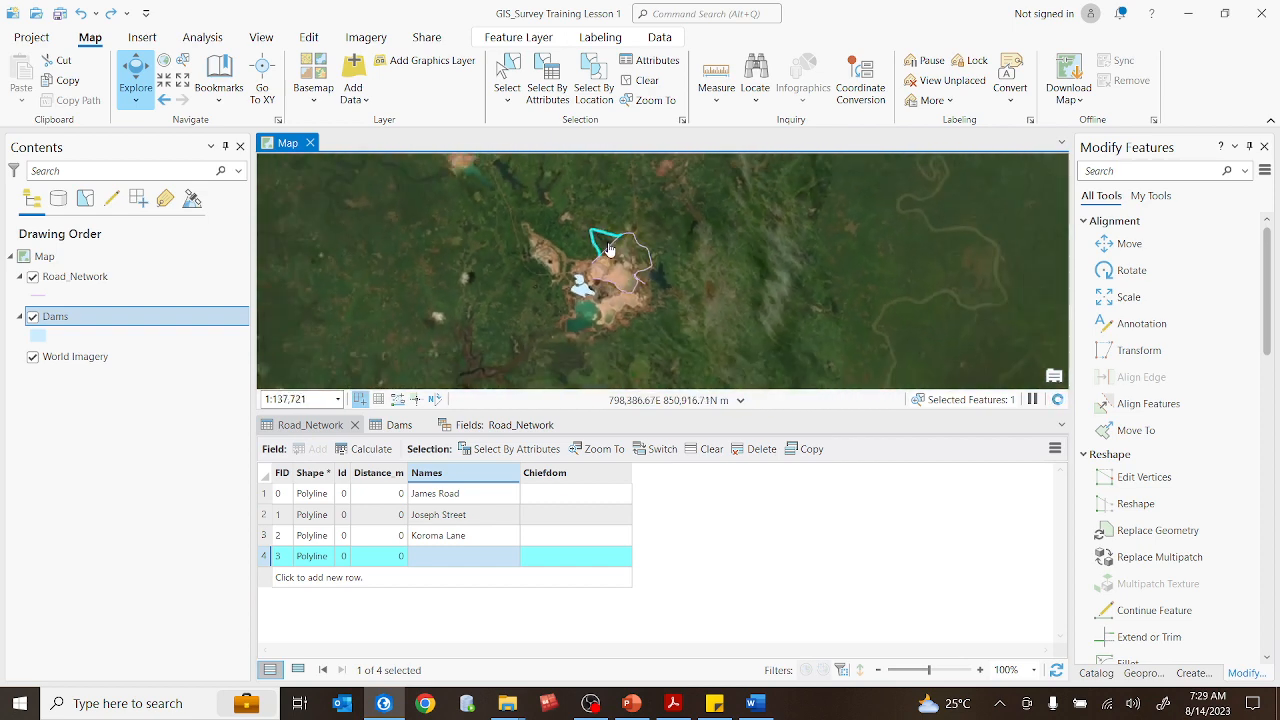
scroll(610, 248, down, 1)
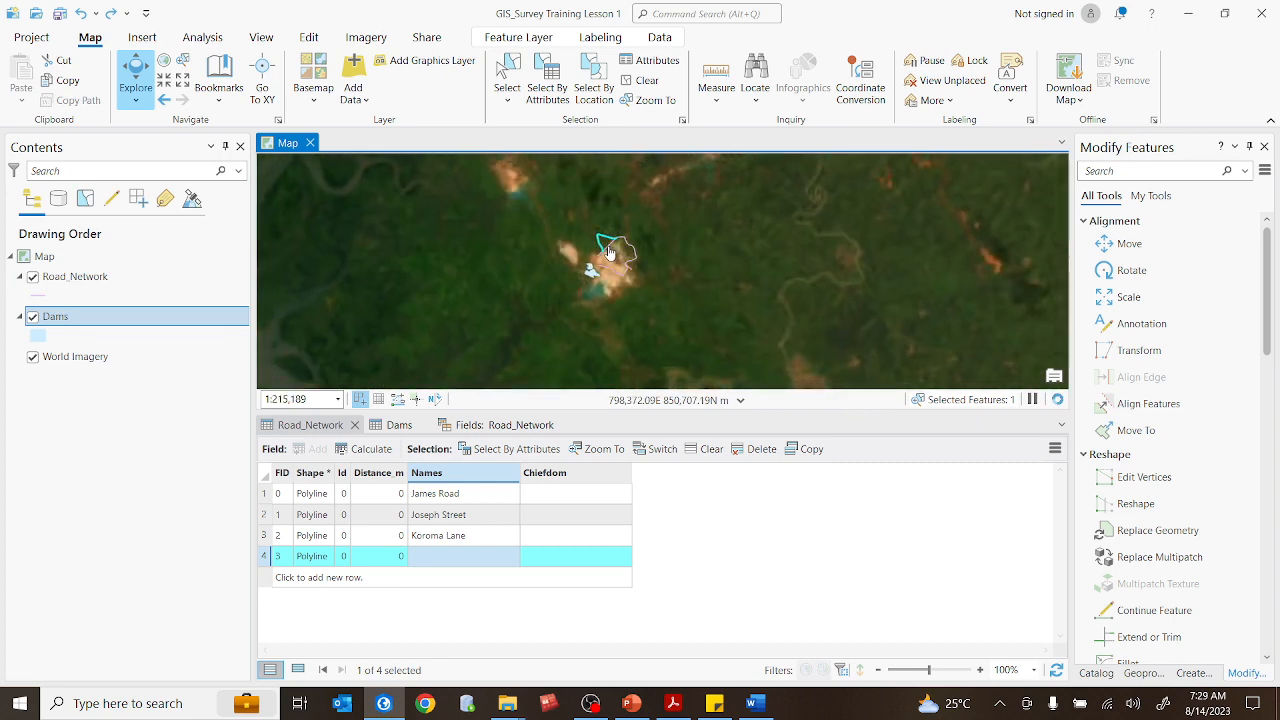
scroll(606, 230, up, 3)
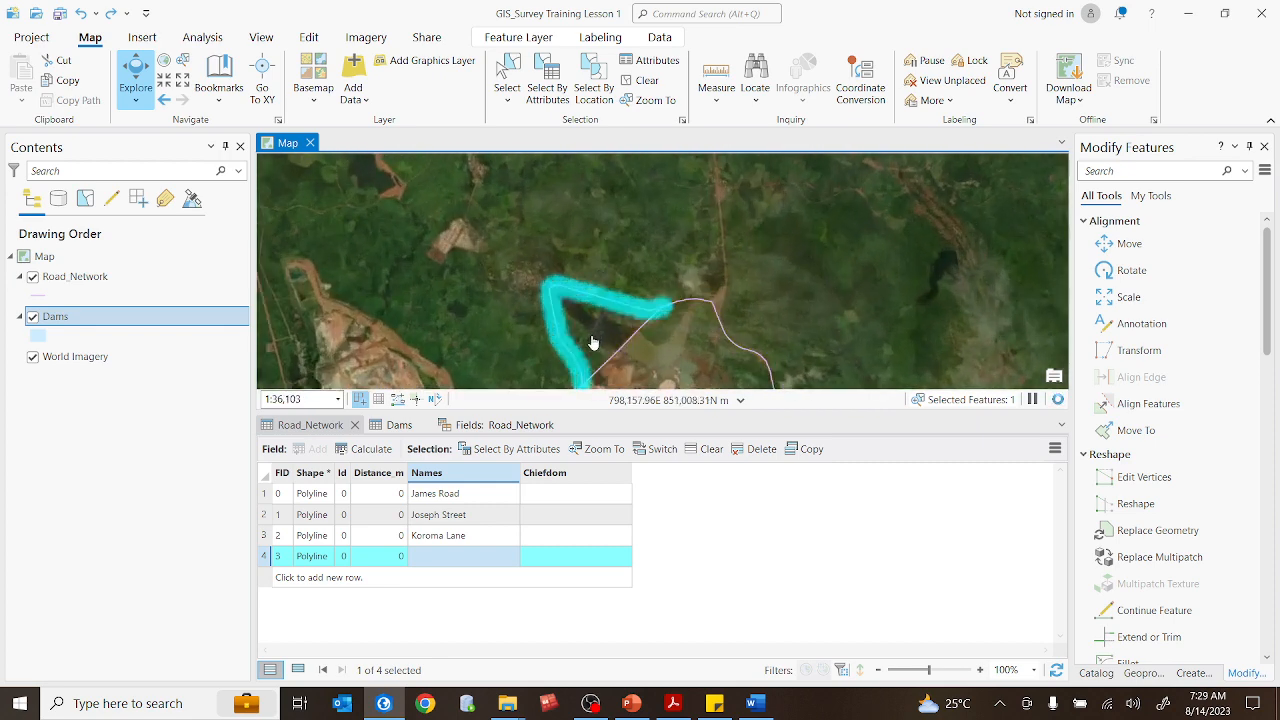
scroll(595, 340, up, 2)
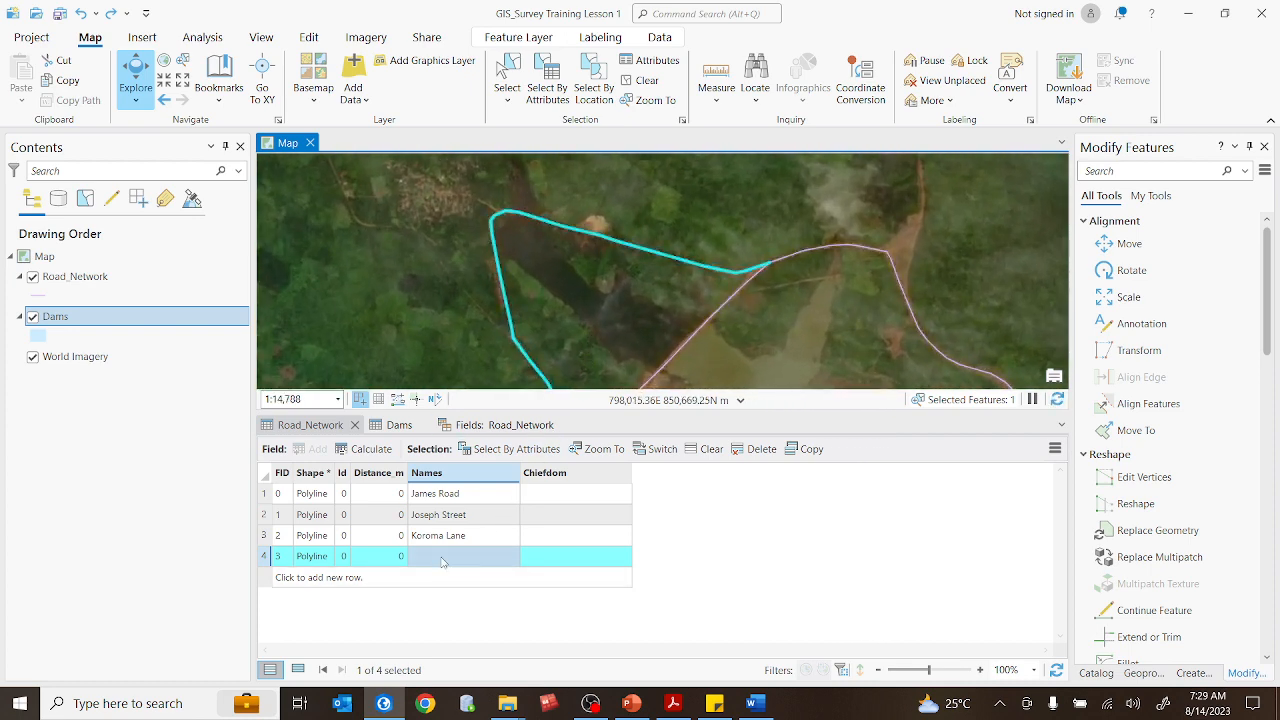
- Enter "Jane Street" as the fourth record's Names value and save the attribute edits
click(443, 560)
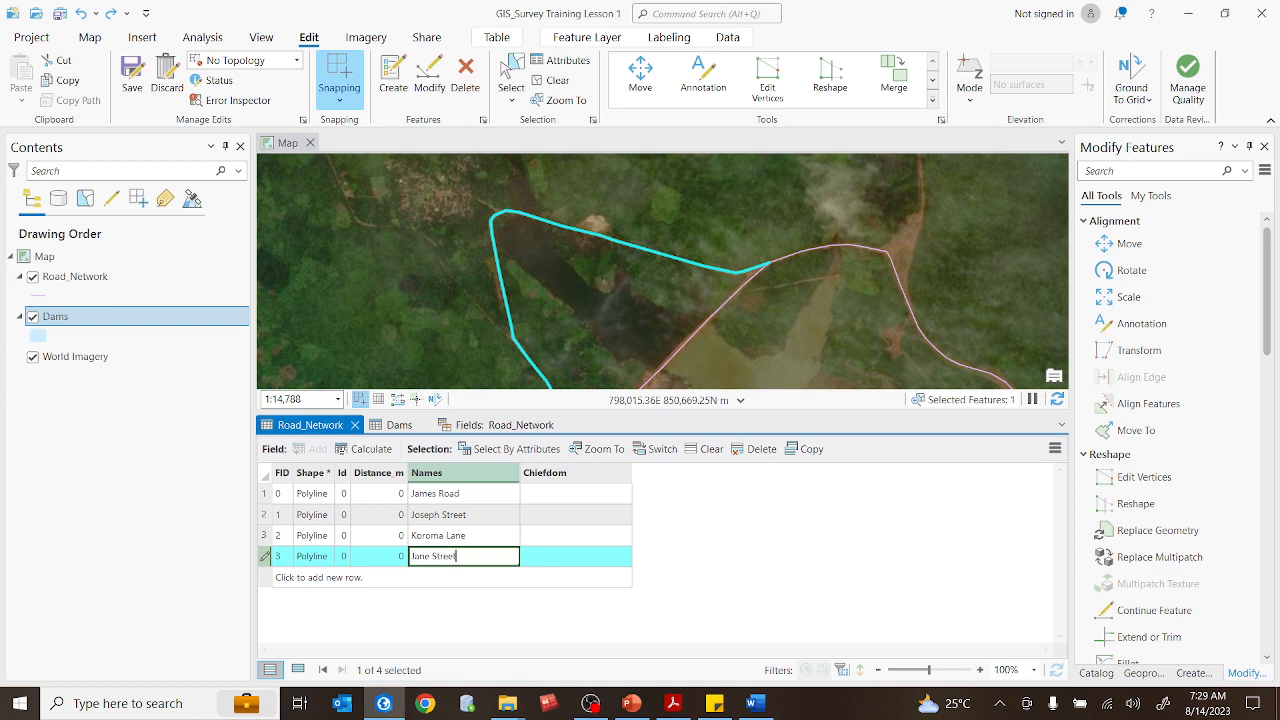
click(470, 535)
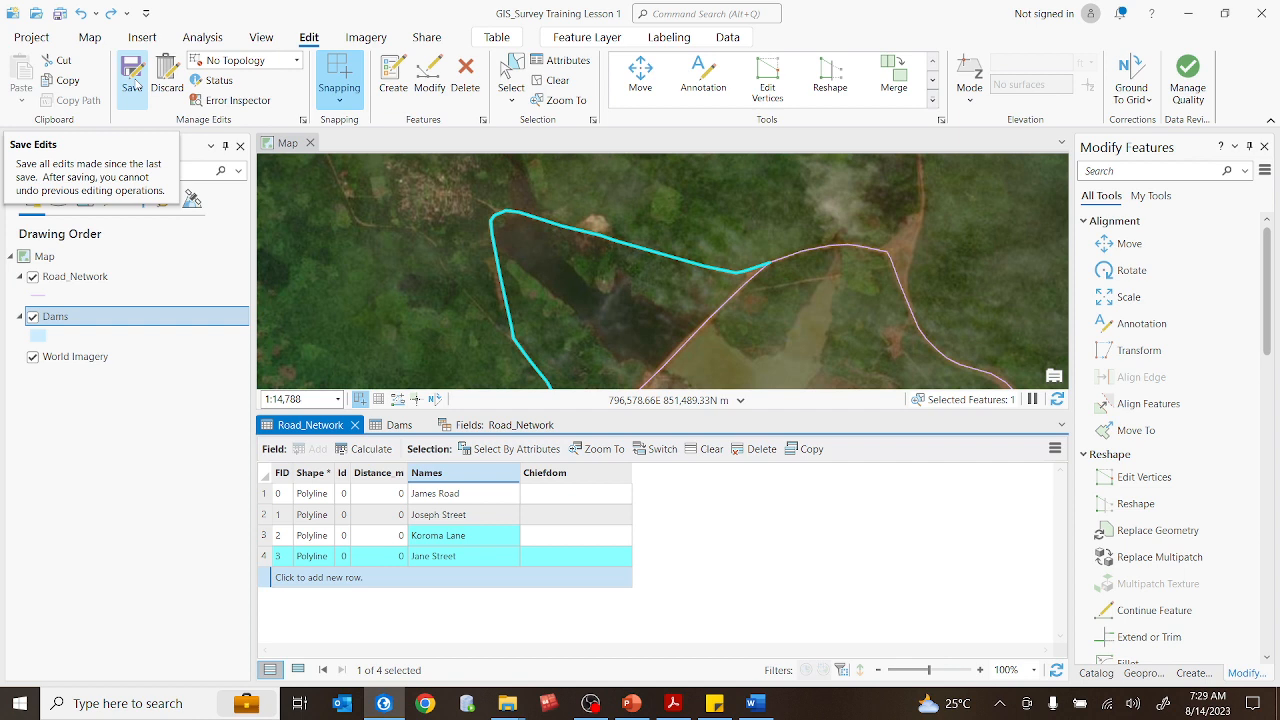
click(132, 82)
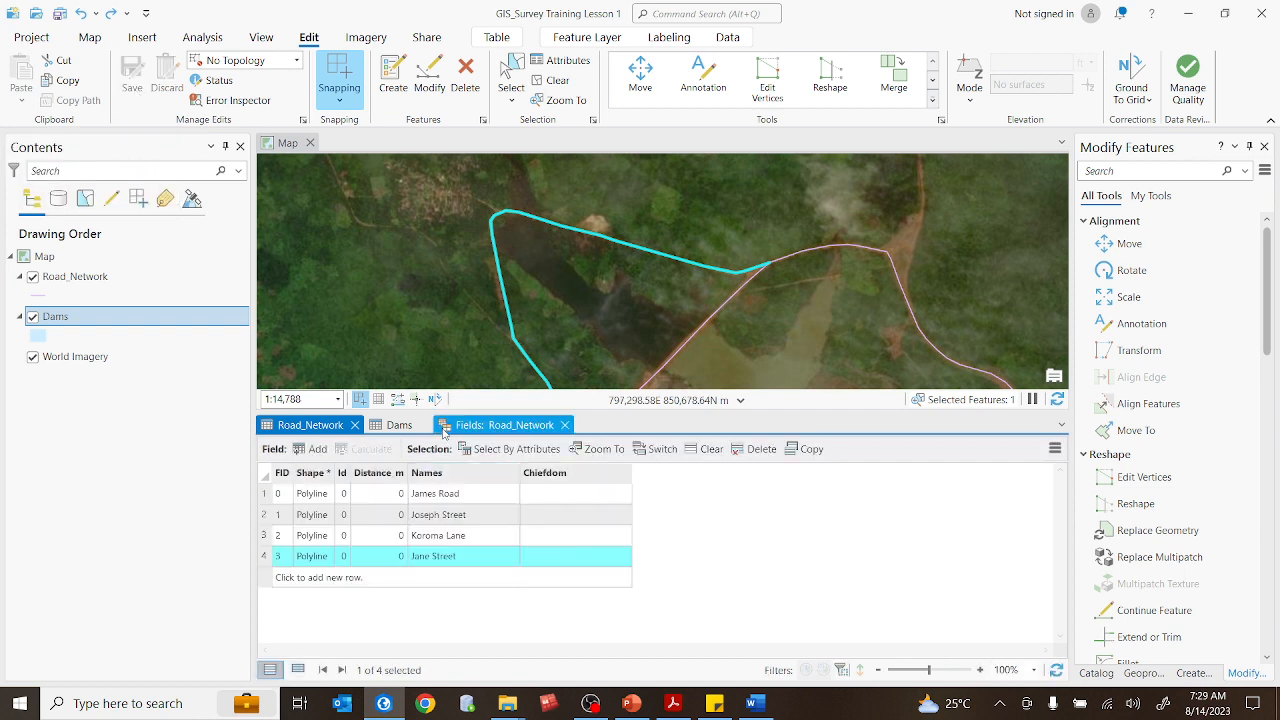
click(450, 472)
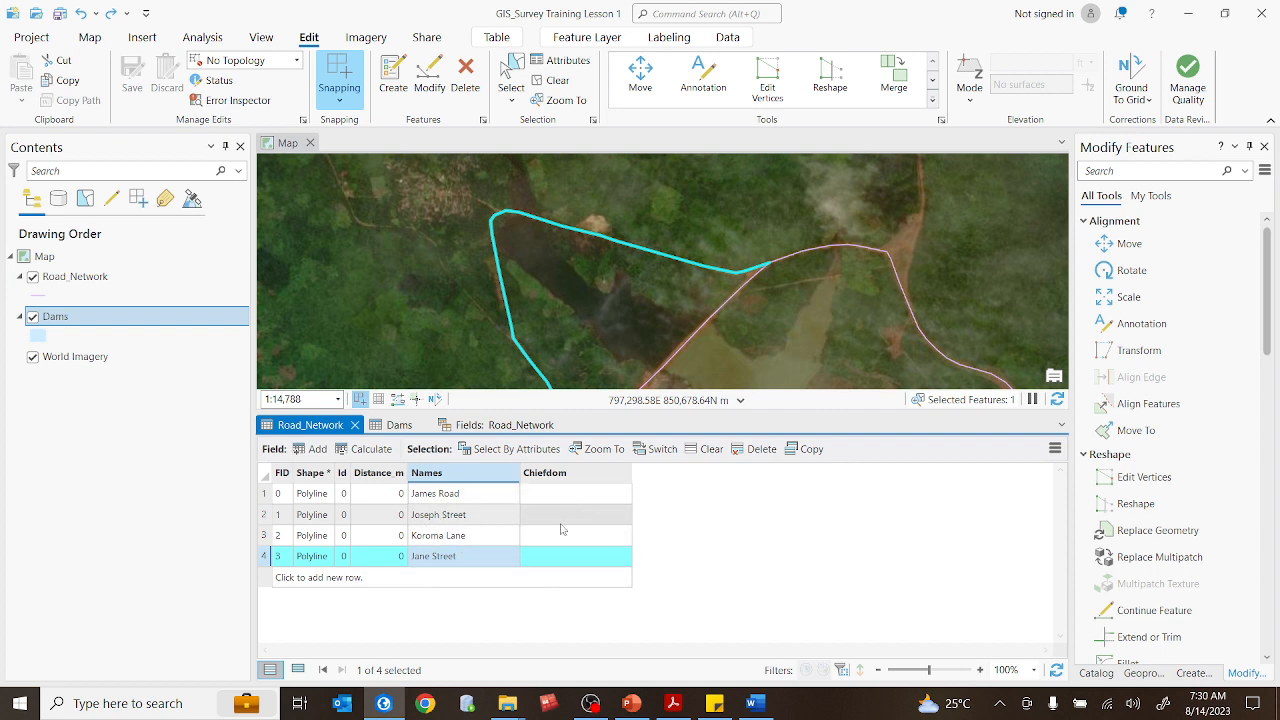
- Enter "X Chiefdom" as the Chiefdom value of the first and second Road_Network records
click(429, 85)
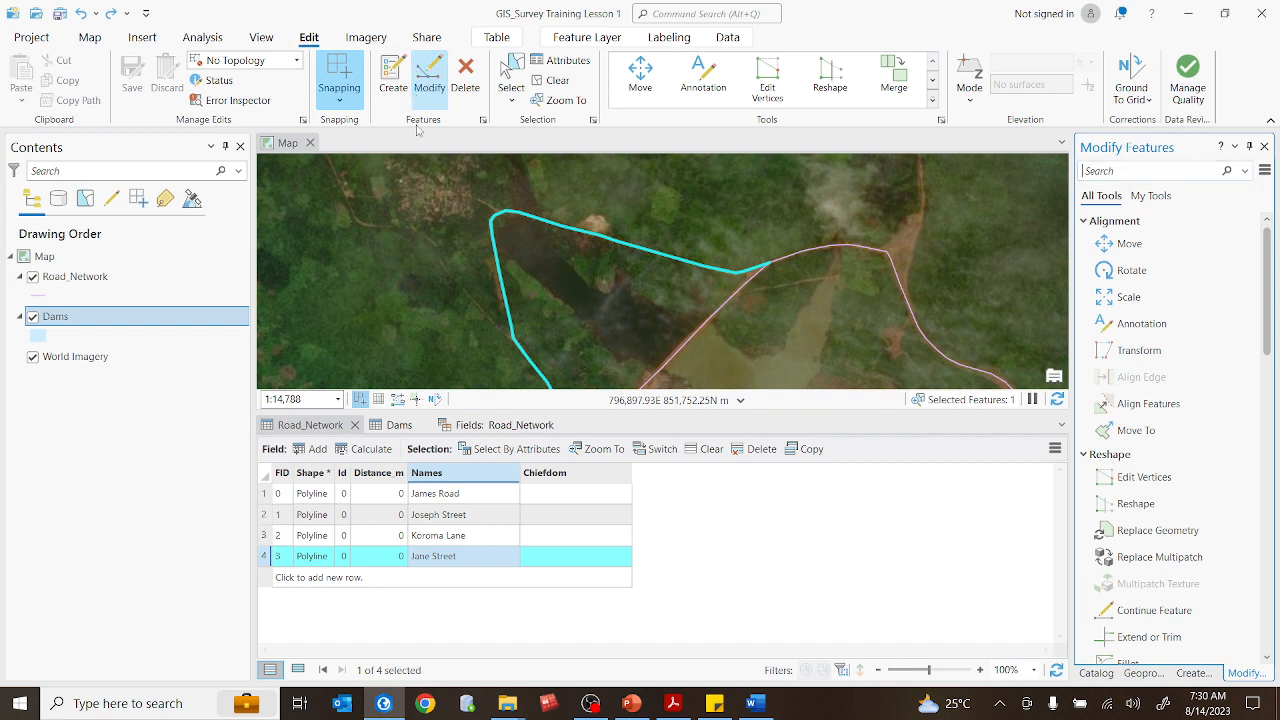
click(266, 494)
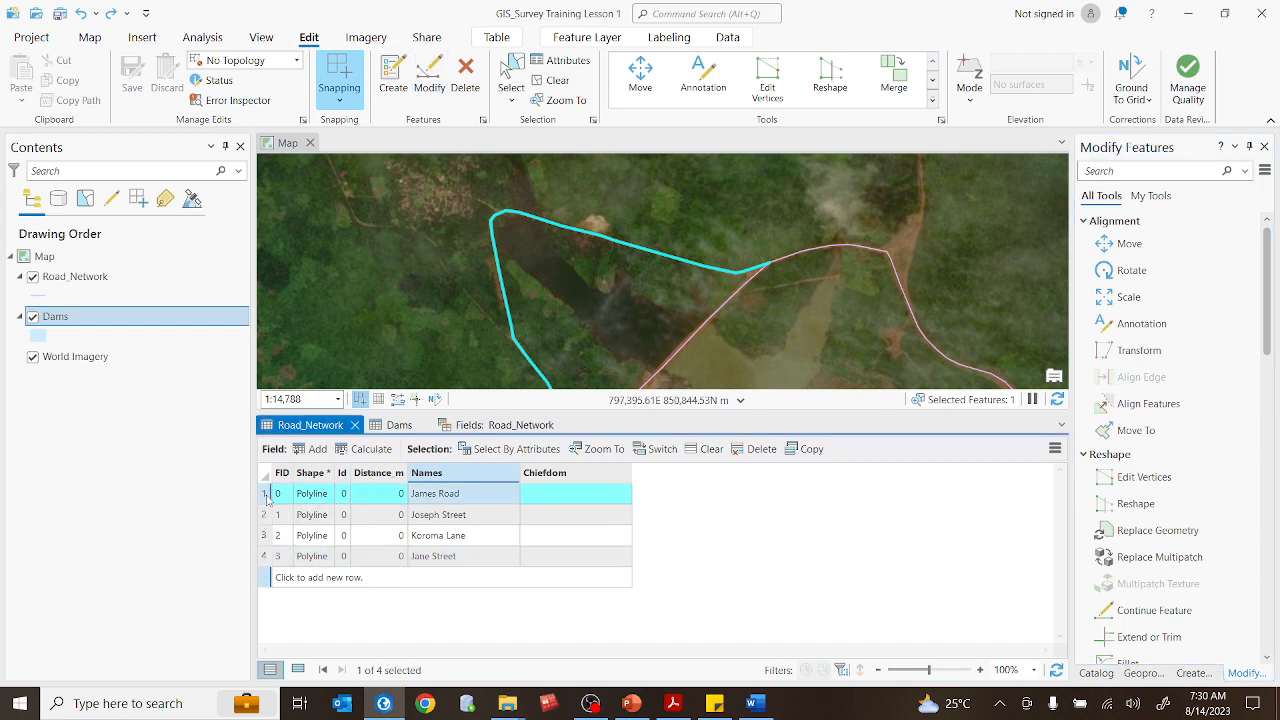
double_click(558, 495)
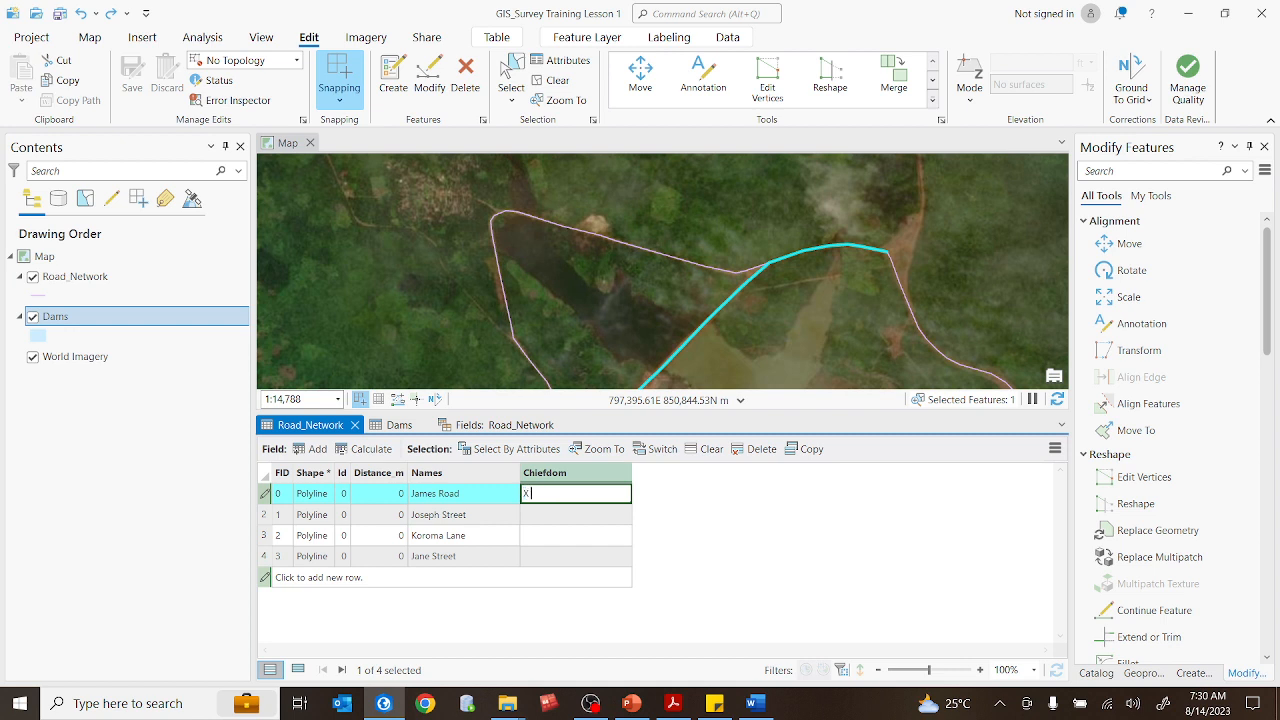
text(fdom)
click(548, 516)
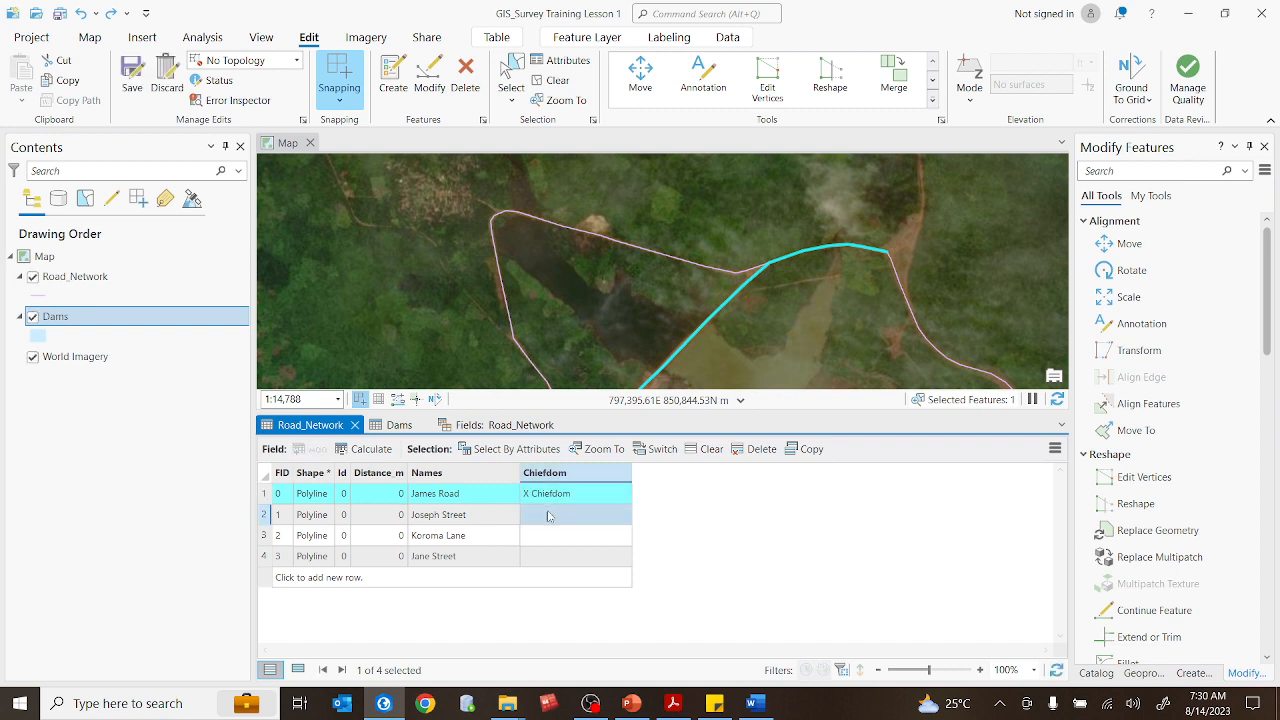
click(548, 515)
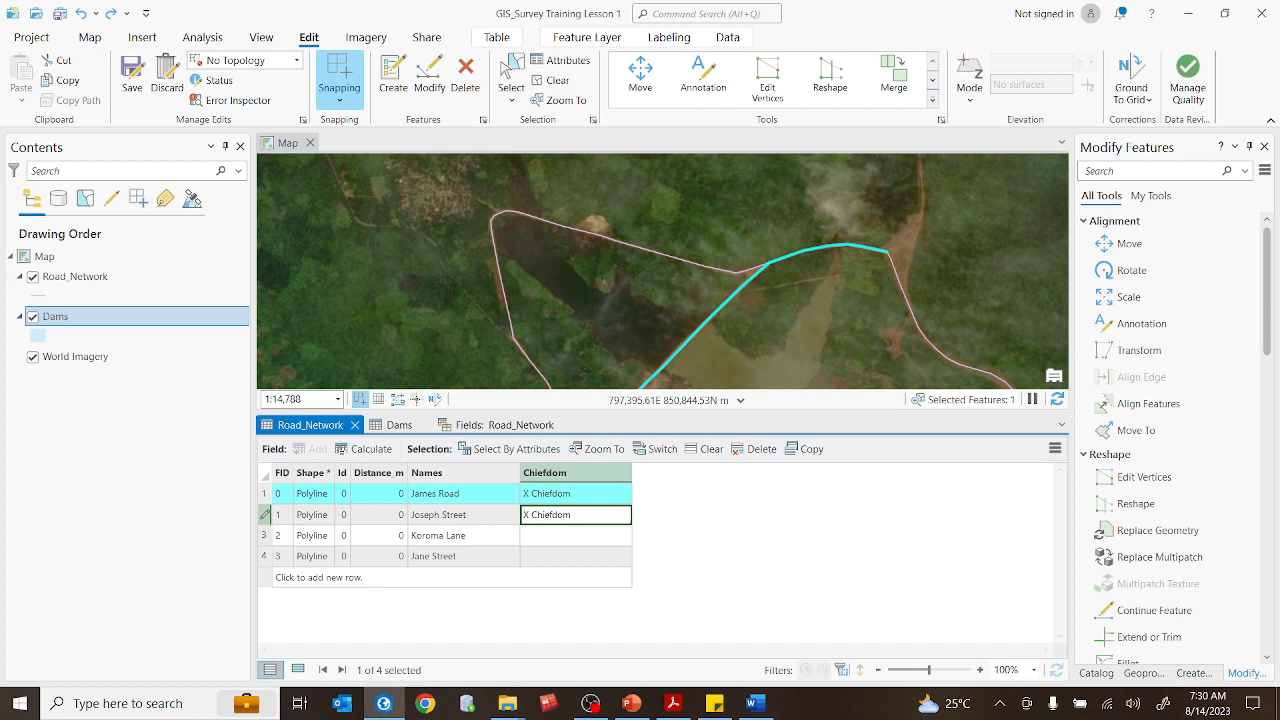
key(Return)
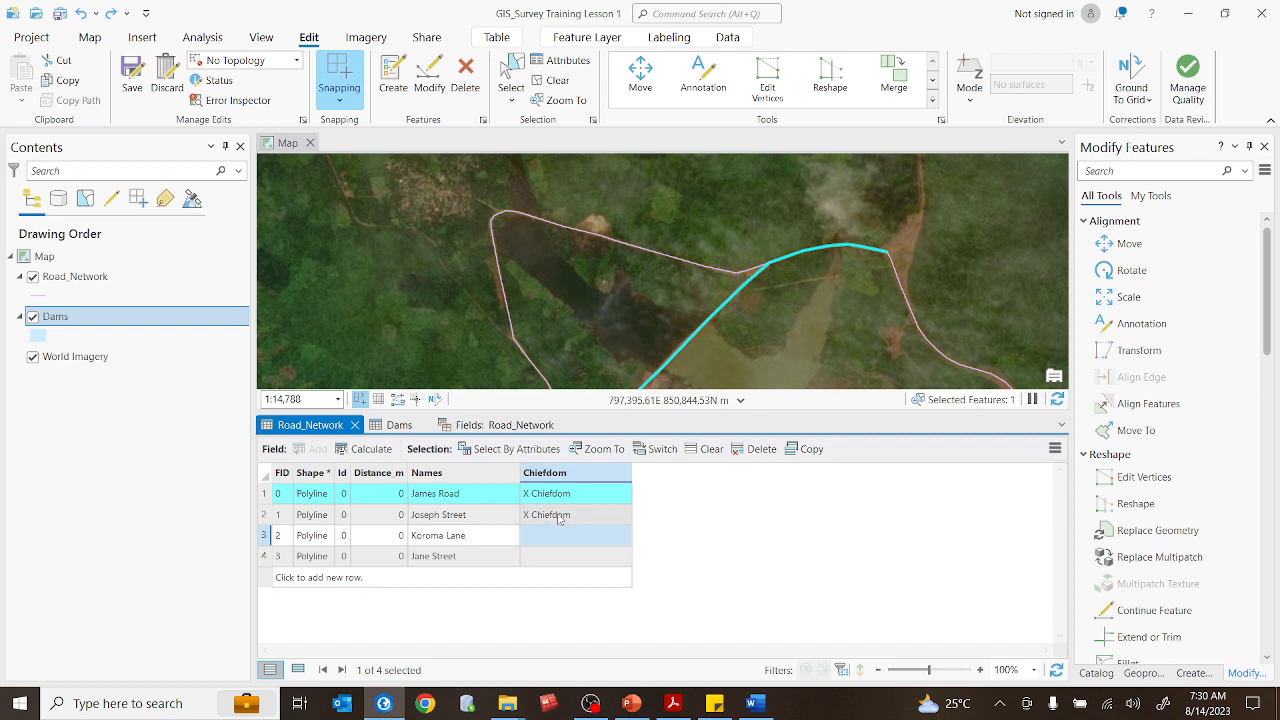
right_click(559, 518)
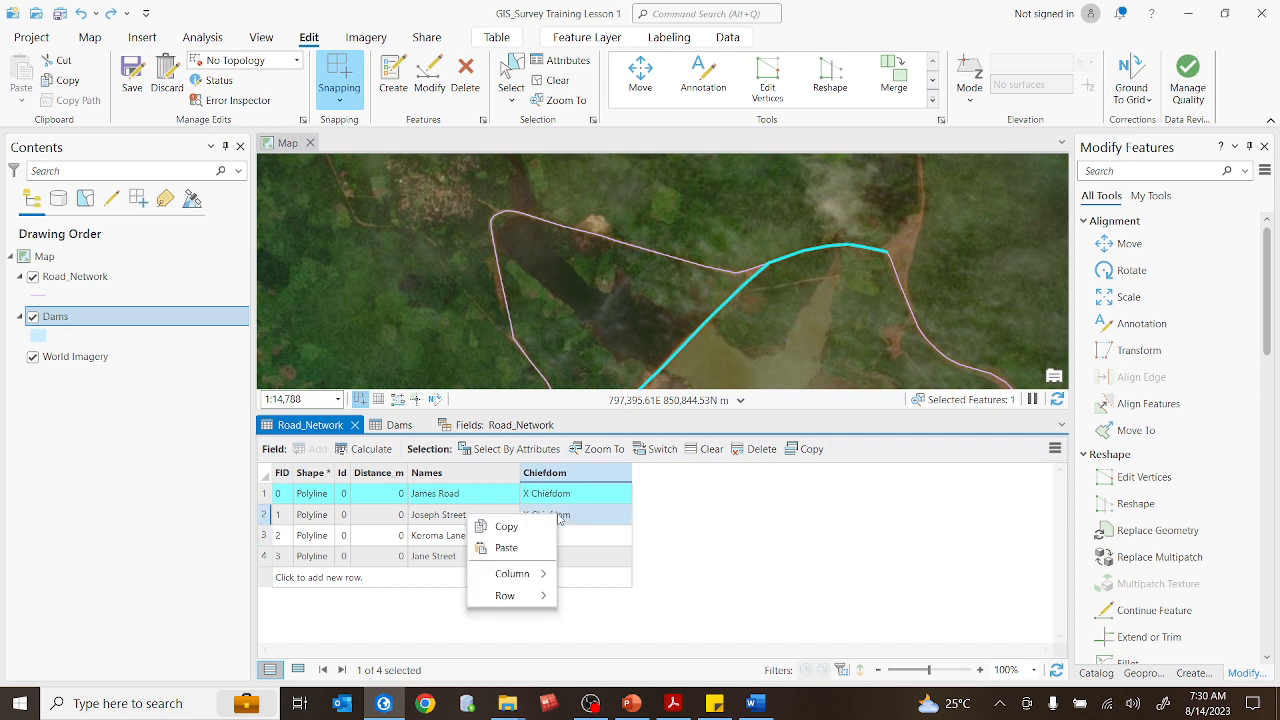
click(590, 524)
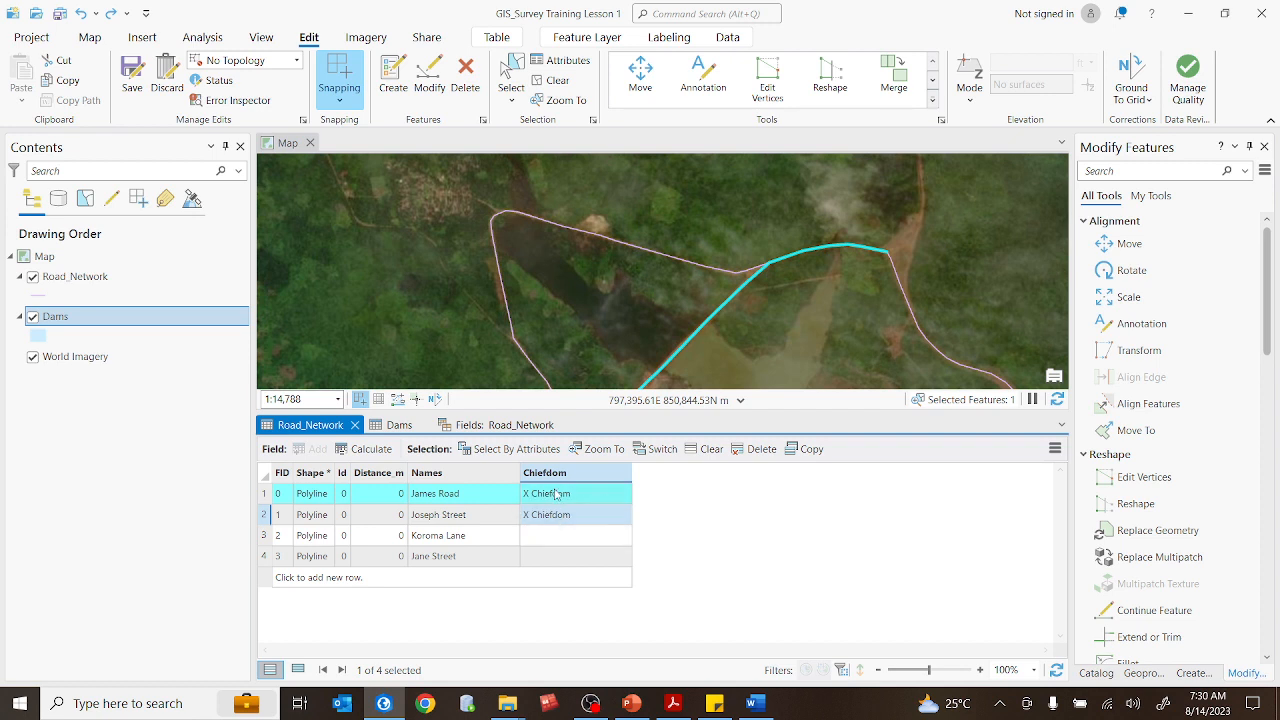
right_click(551, 496)
click(700, 511)
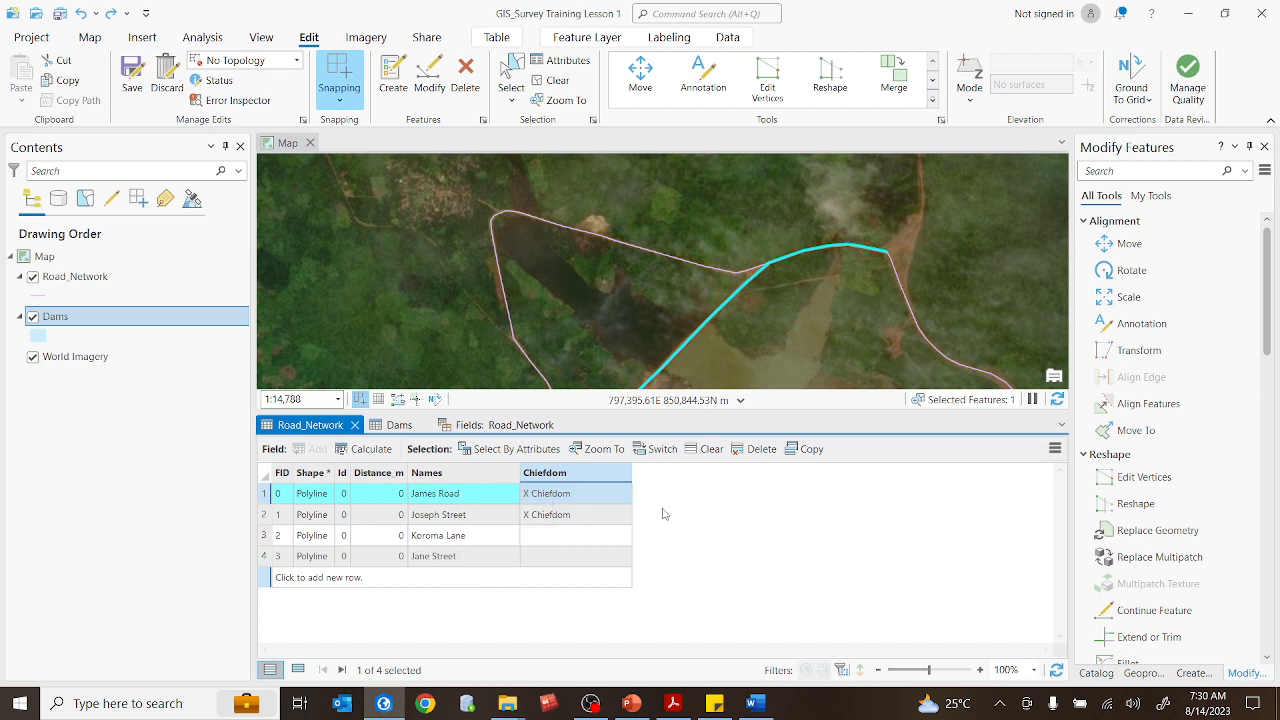
right_click(567, 500)
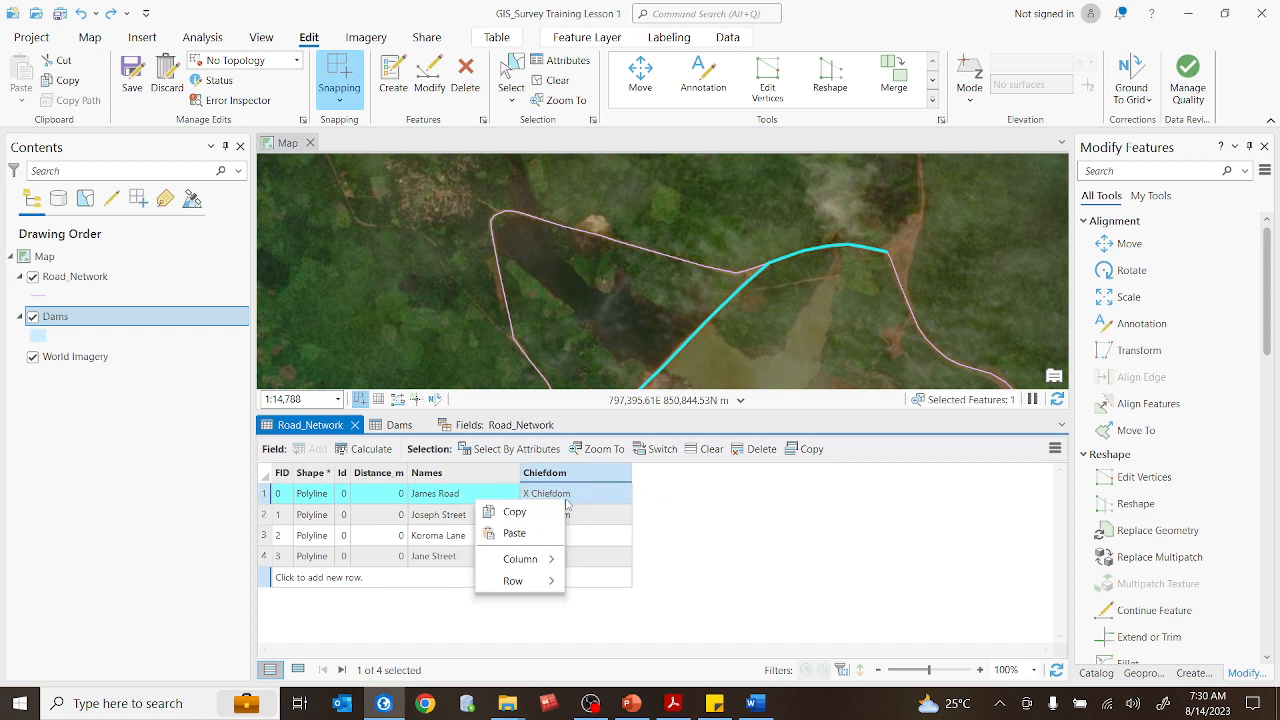
click(516, 513)
double_click(557, 537)
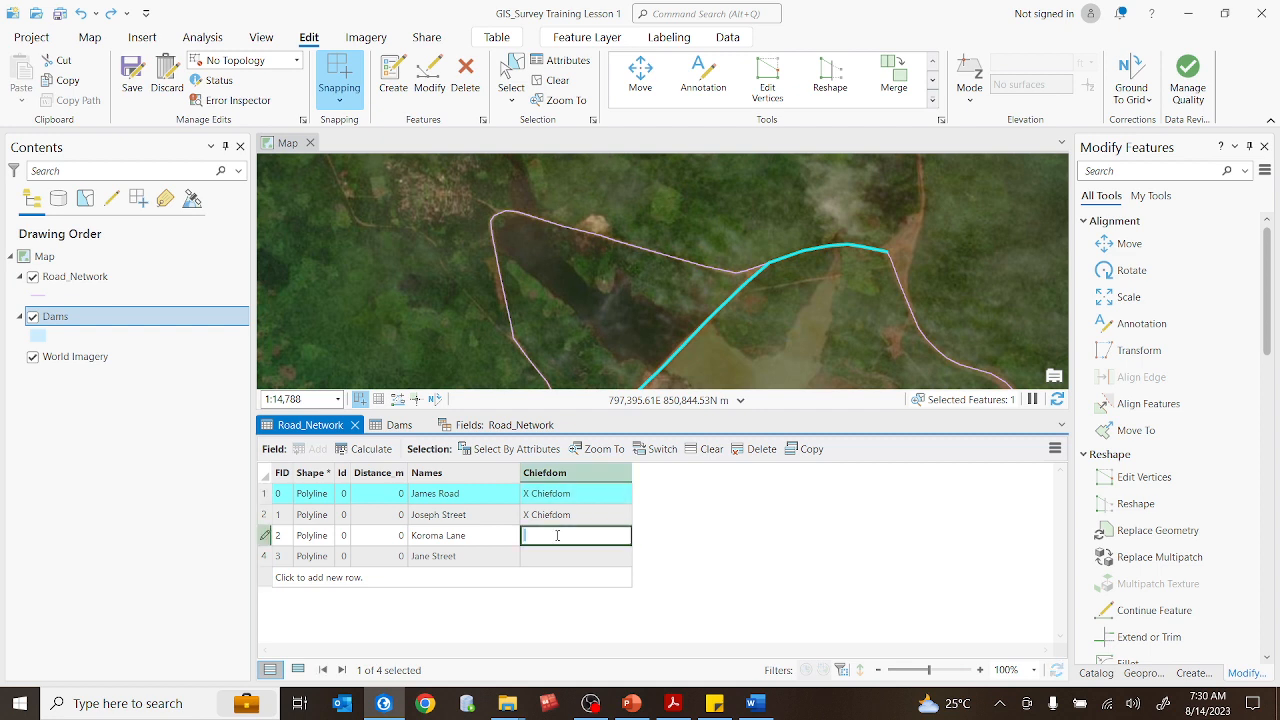
key(Escape)
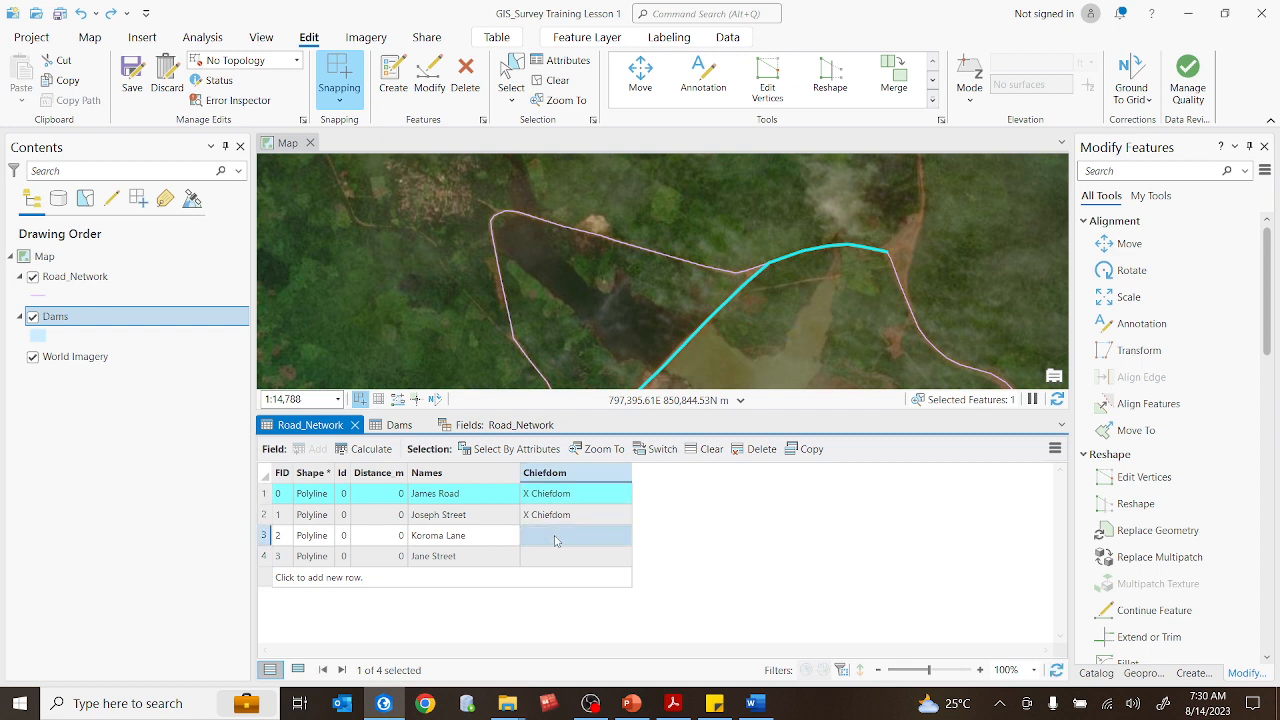
right_click(557, 540)
click(681, 528)
- Copy the first record's Chiefdom value into the Chiefdom cell of the third record, Koroma Lane
right_click(559, 499)
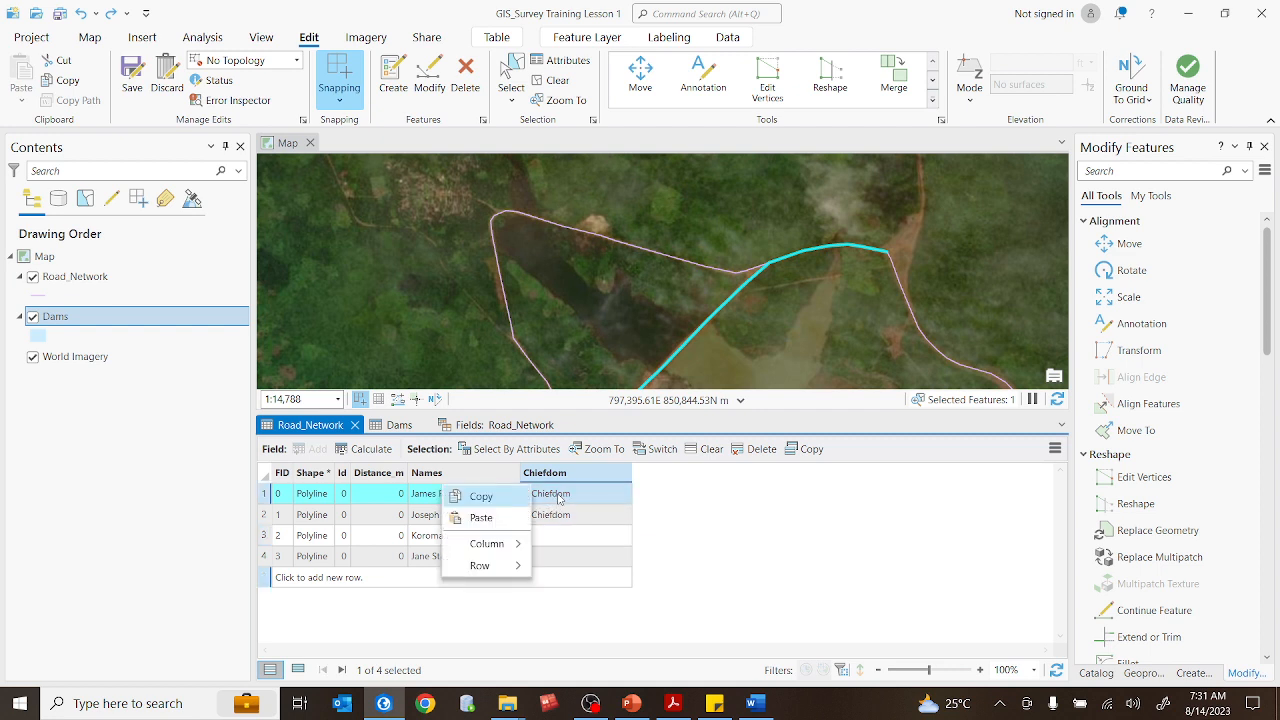
click(482, 500)
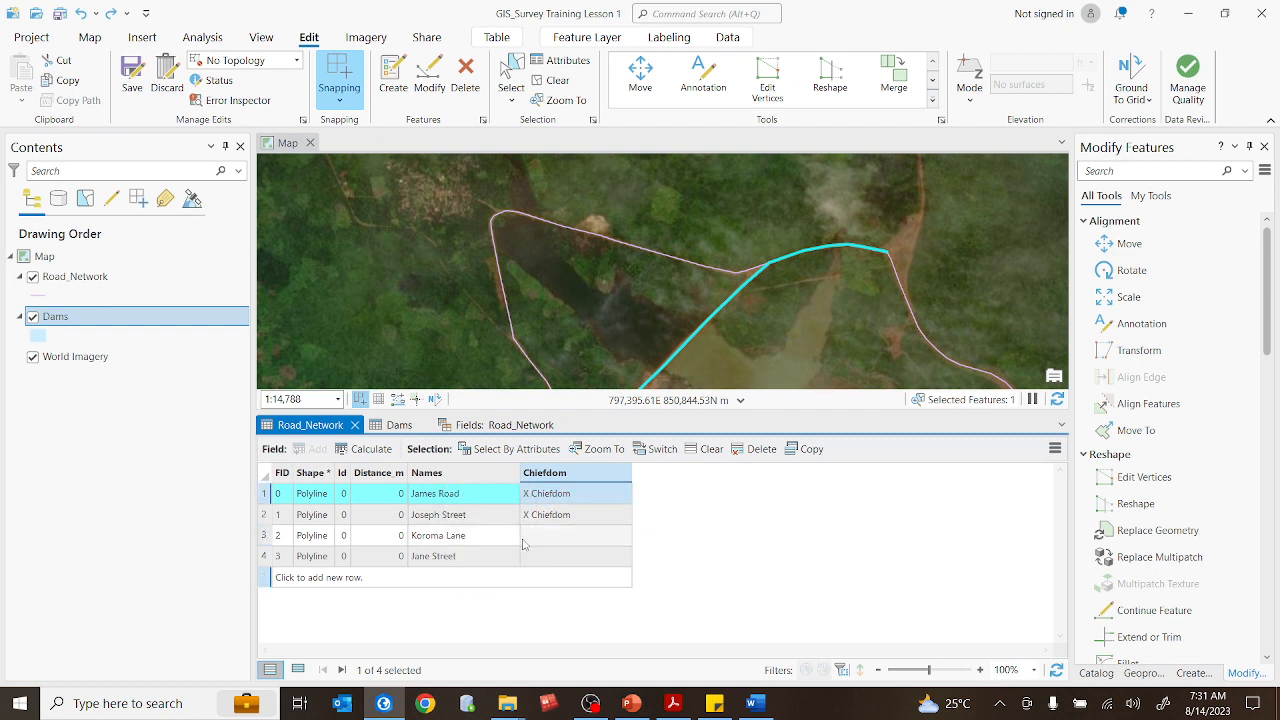
right_click(567, 541)
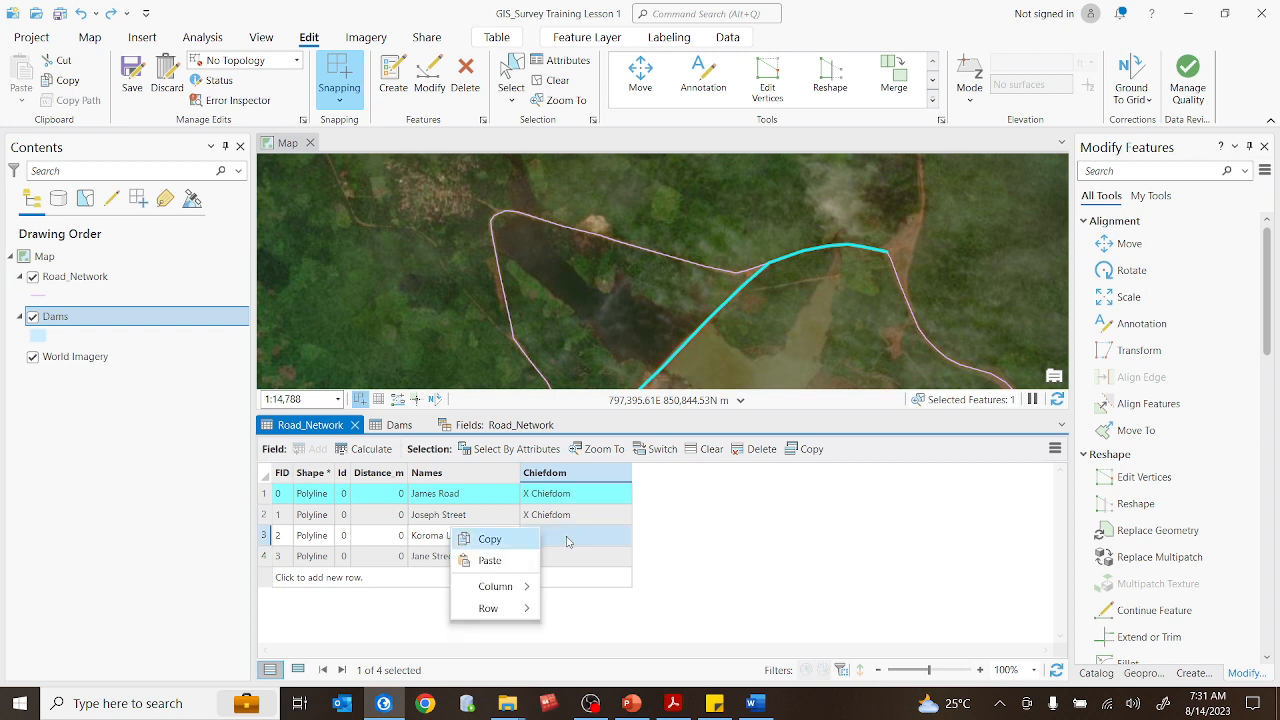
click(504, 565)
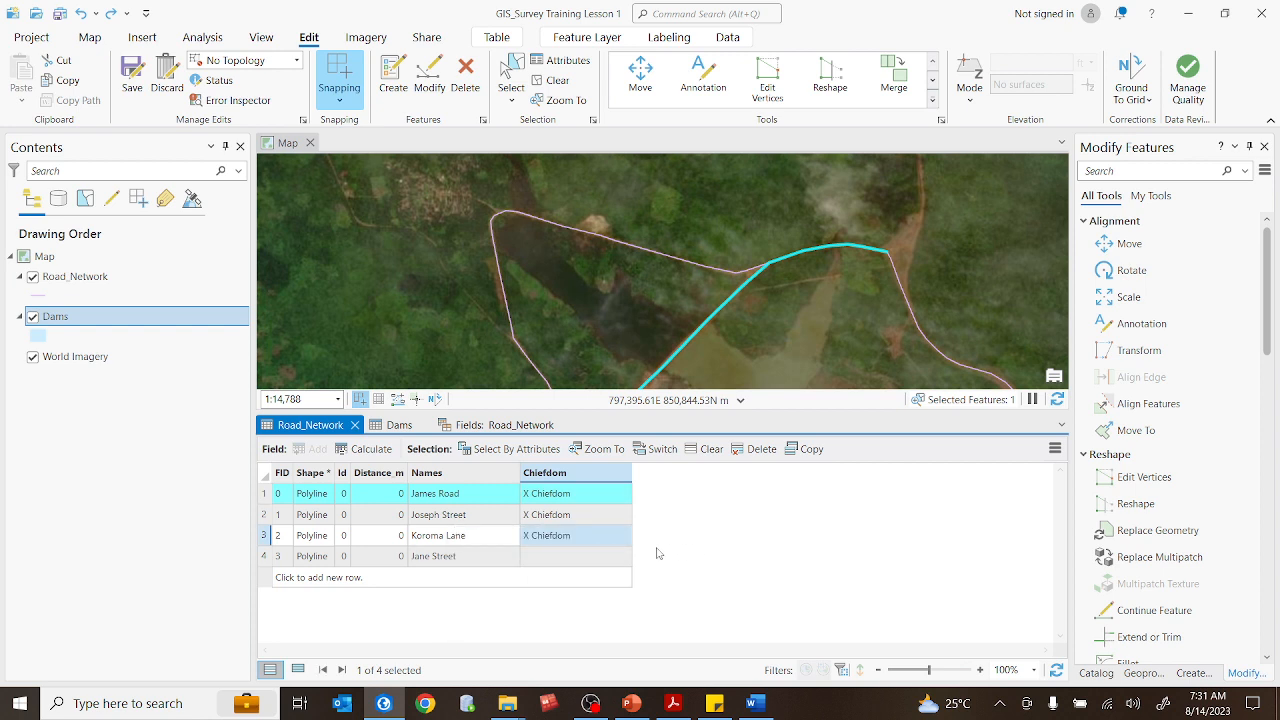
- Enter "Y Chiefdom" as the fourth record's Chiefdom value and save the attribute edits
double_click(549, 564)
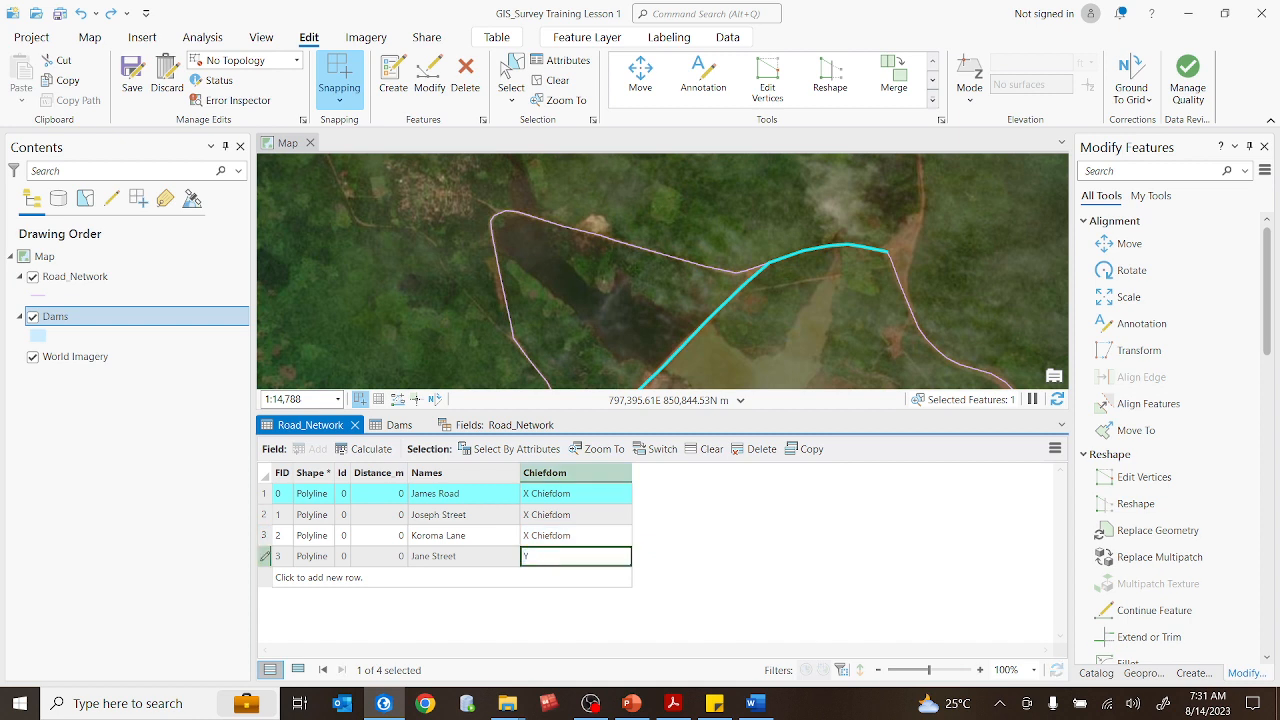
text(Y Chiefdom)
key(Return)
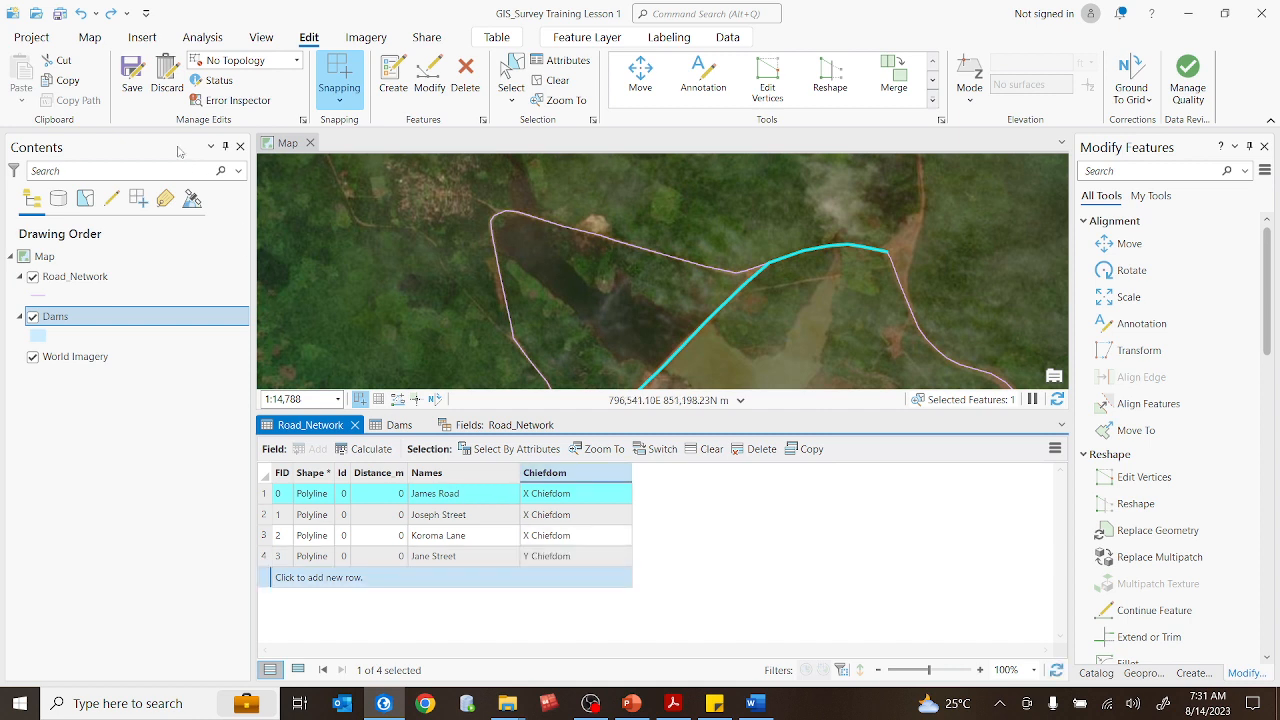
click(134, 80)
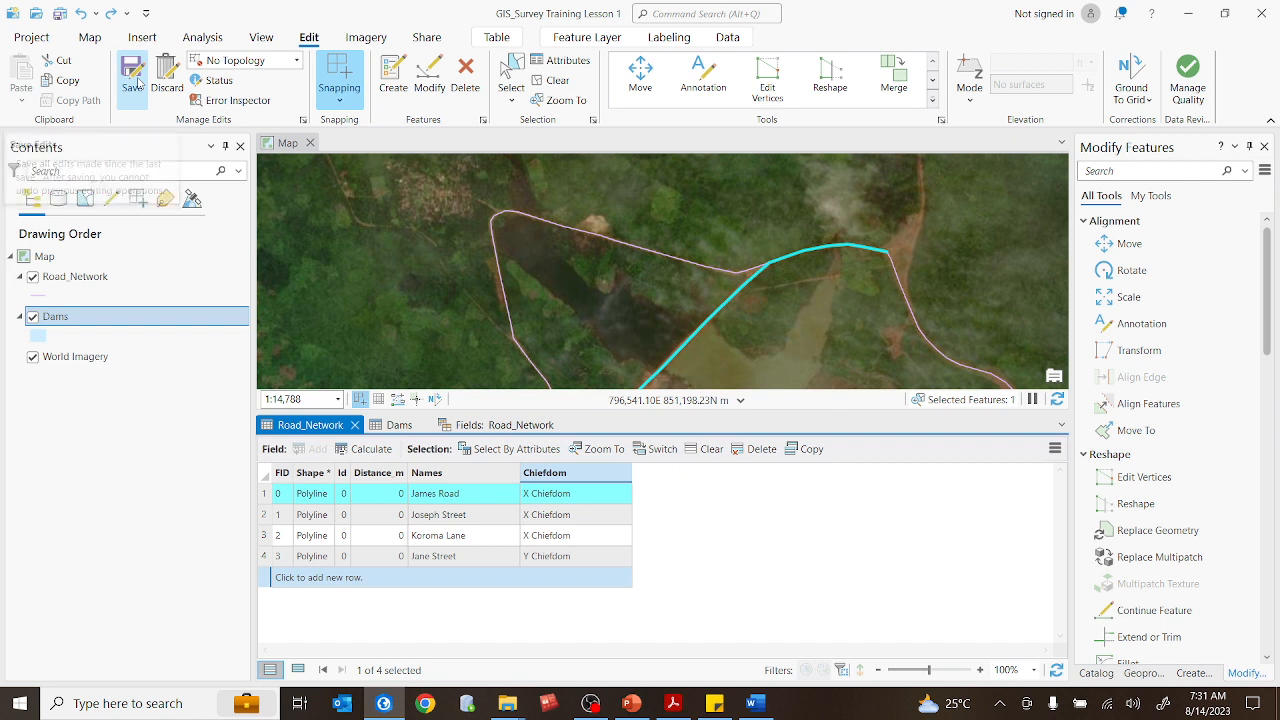
- Clear the record selection in the Road_Network attribute table
click(617, 555)
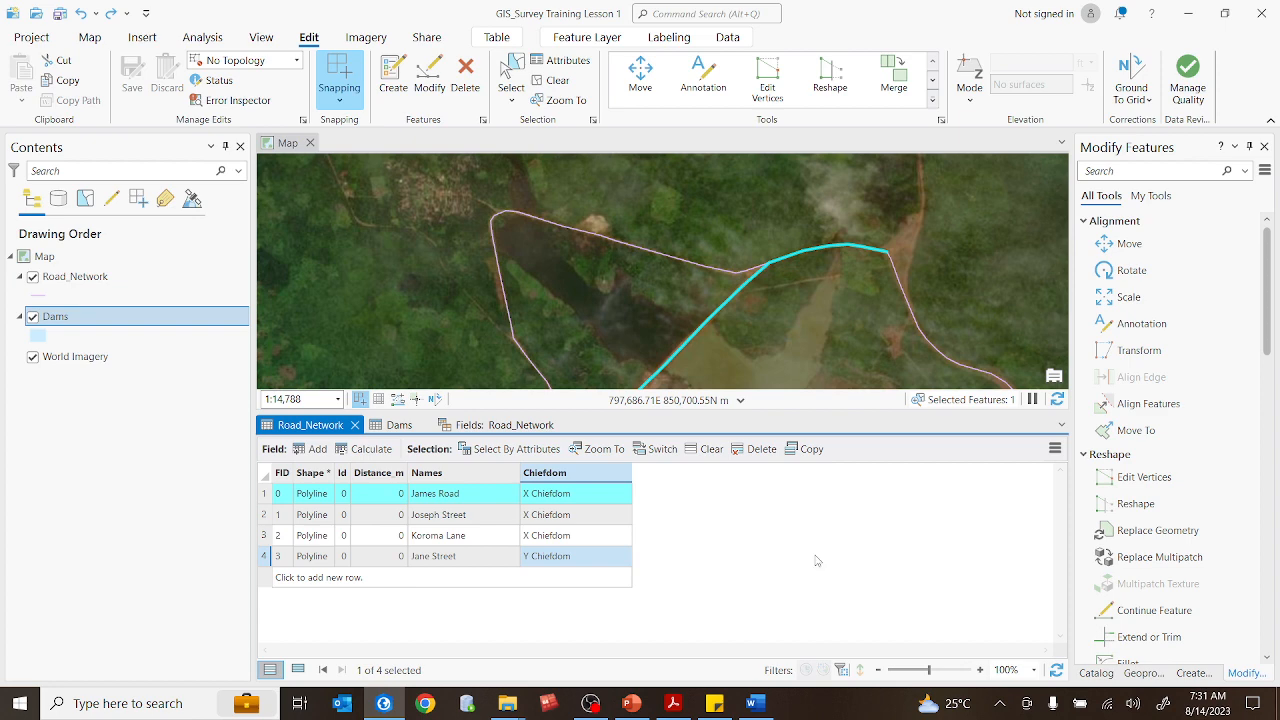
scroll(669, 329, down, 4)
drag(653, 328, 632, 257)
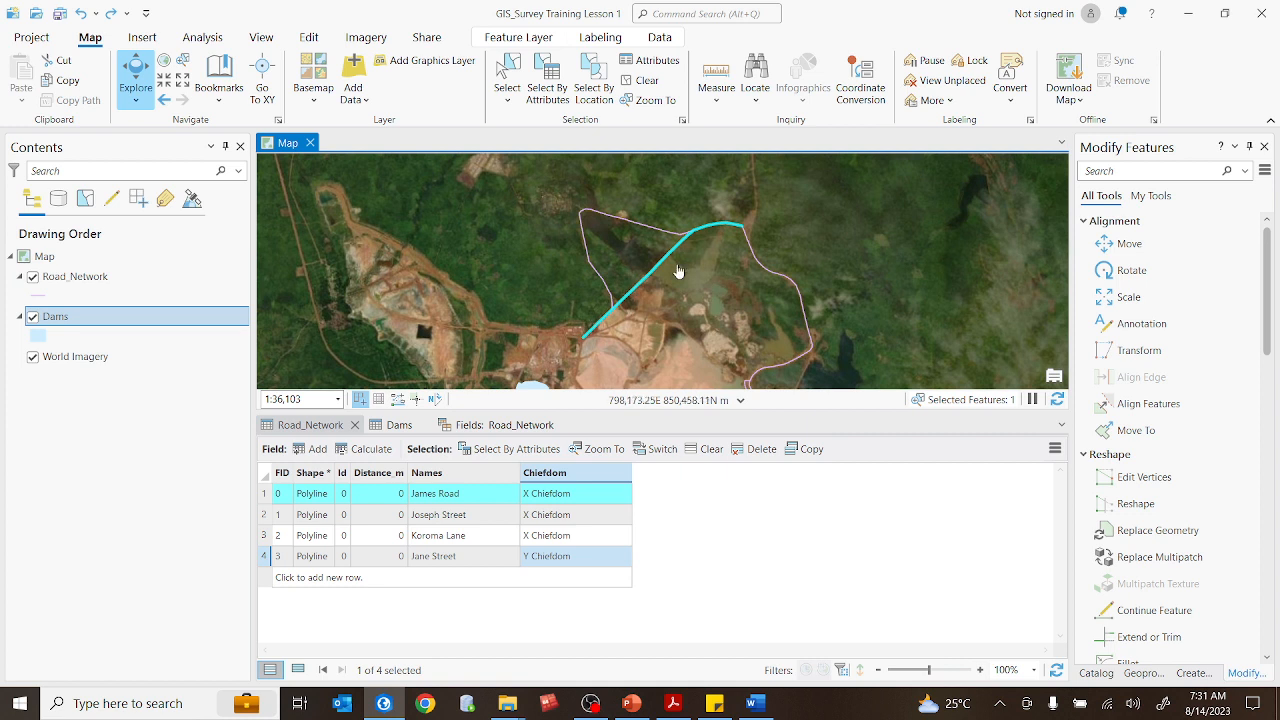
click(268, 476)
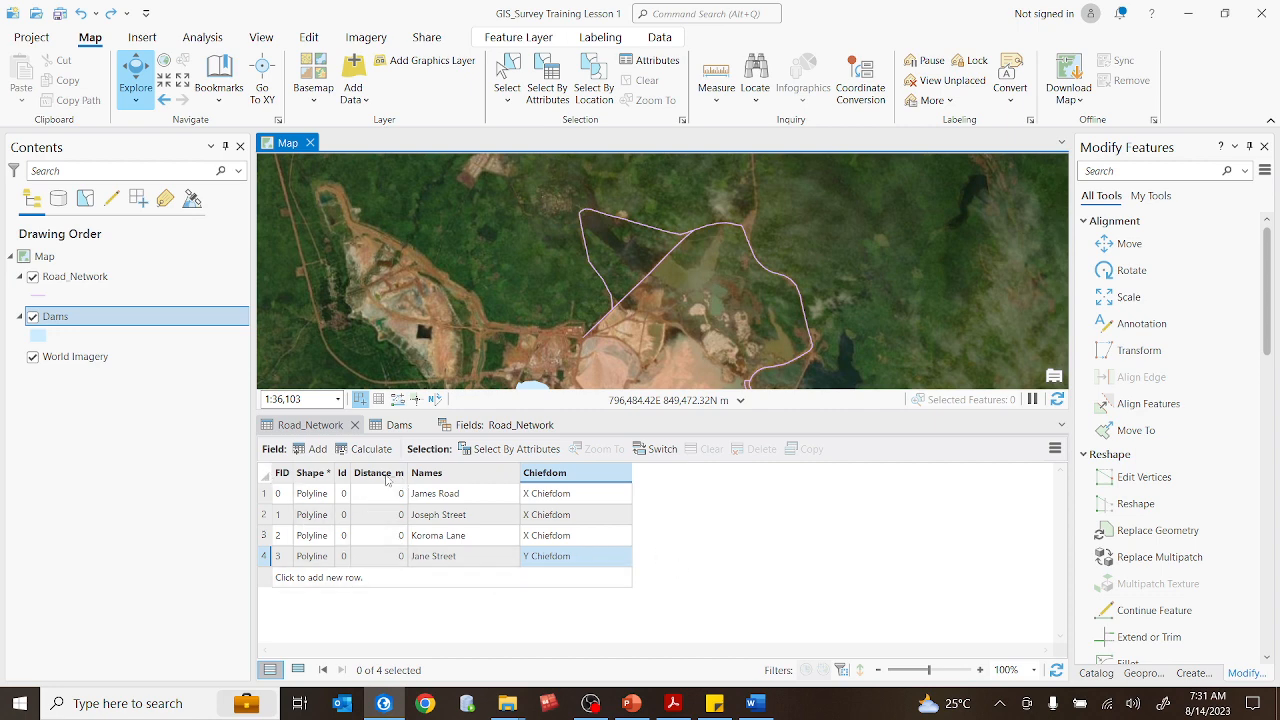
scroll(659, 275, down, 2)
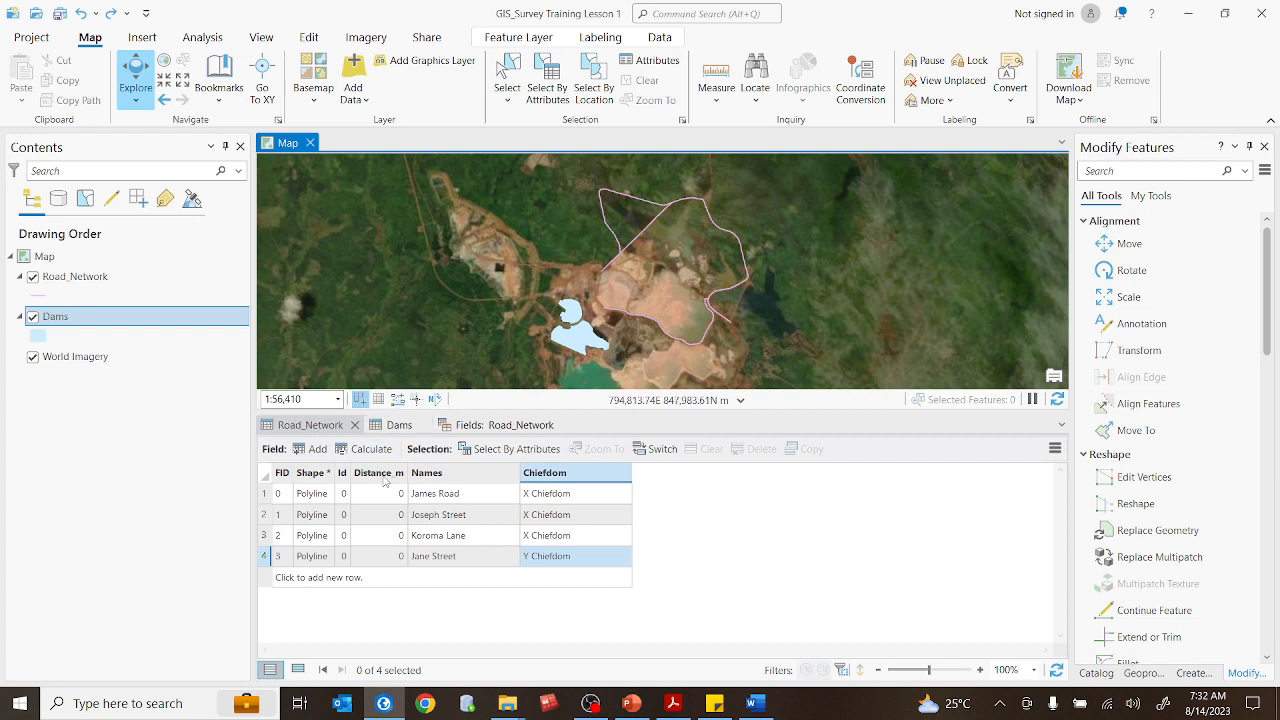
- Open Calculate Geometry for the Distance_m field, with Road_Network as the input features
mouse_move(384, 475)
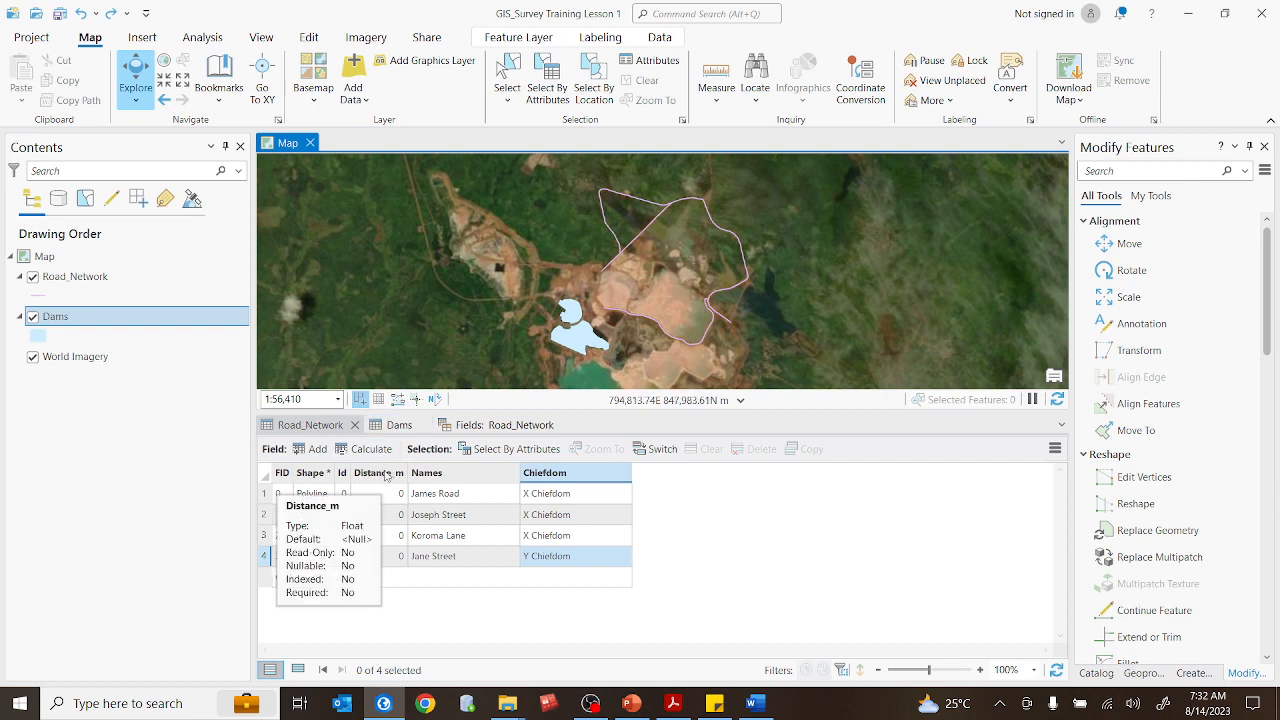
click(376, 477)
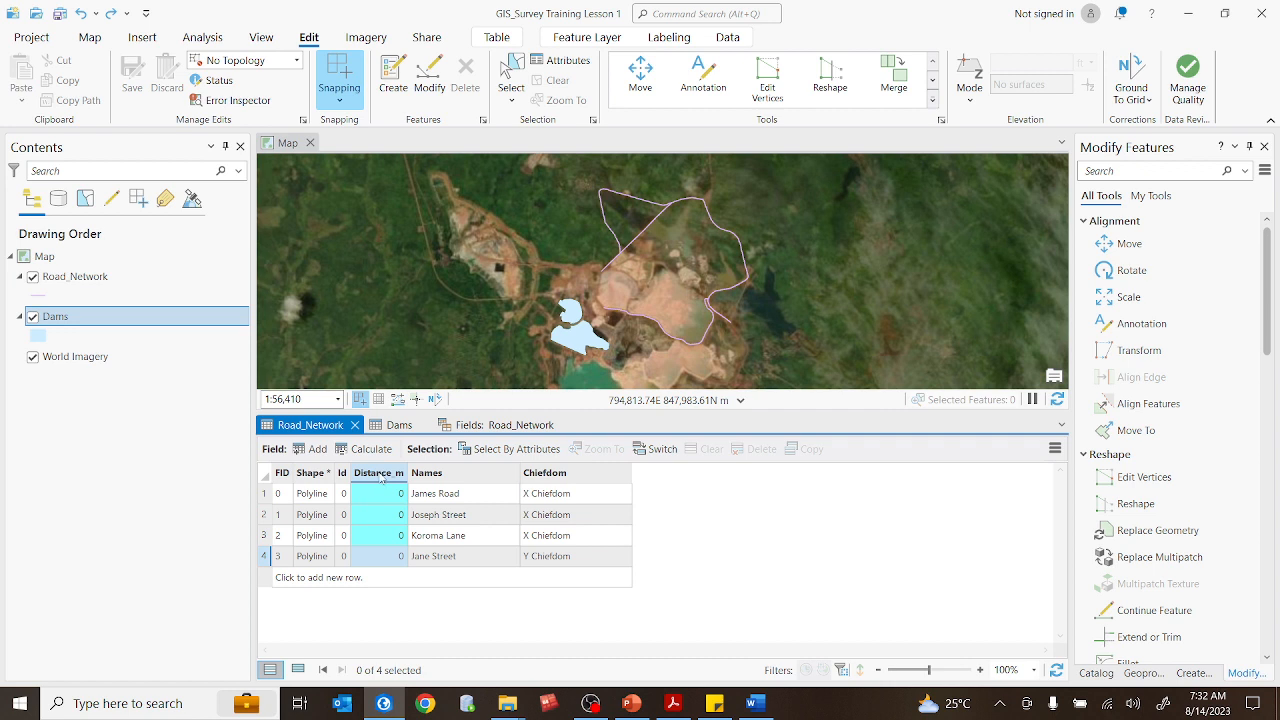
right_click(381, 480)
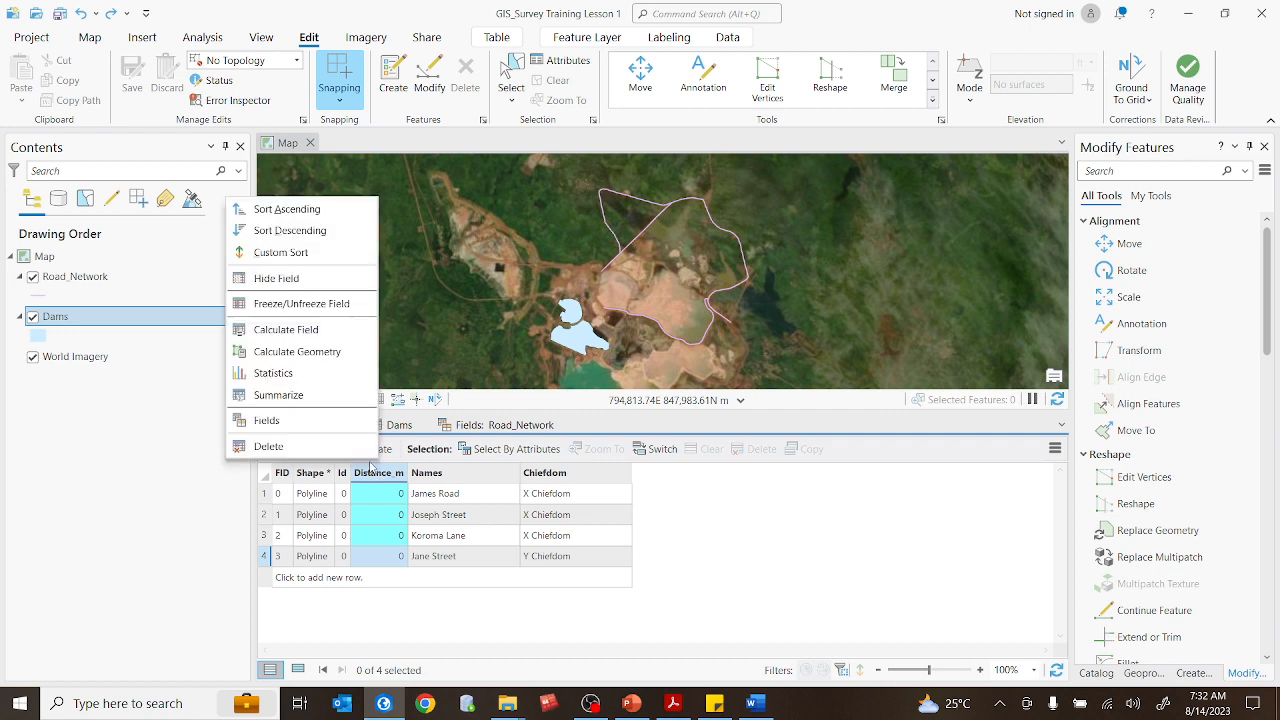
click(297, 353)
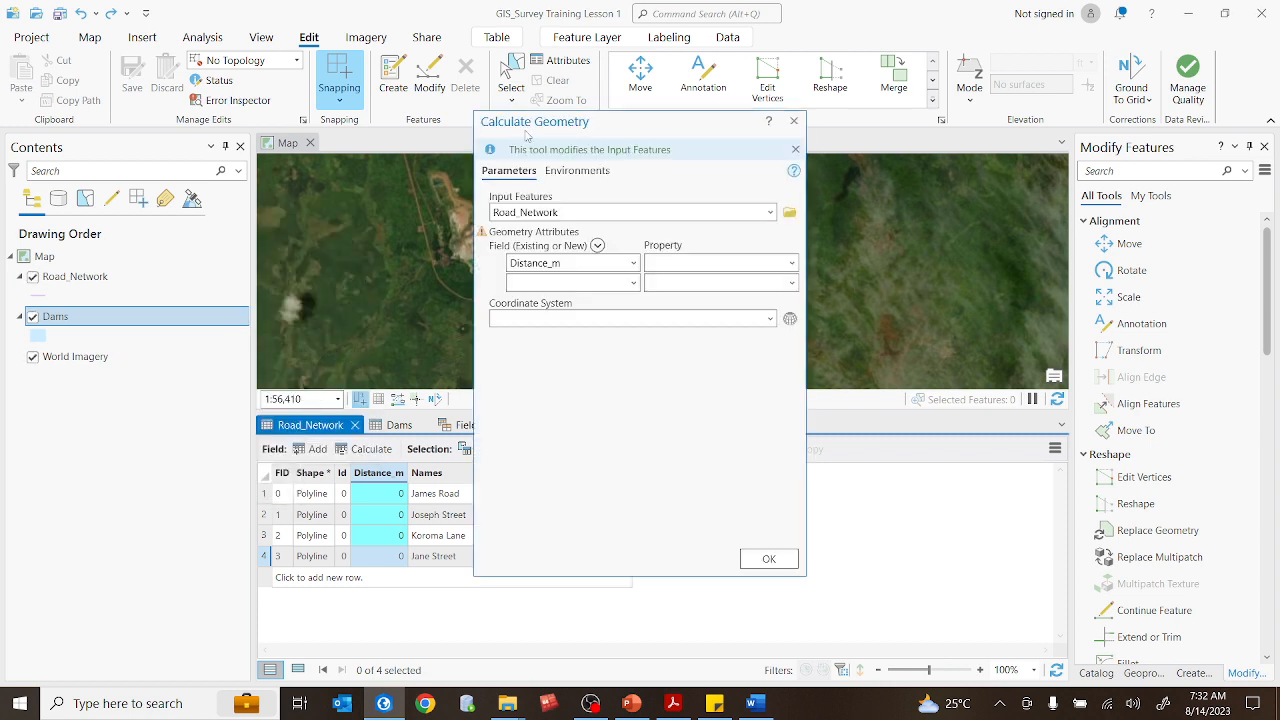
click(770, 214)
click(772, 216)
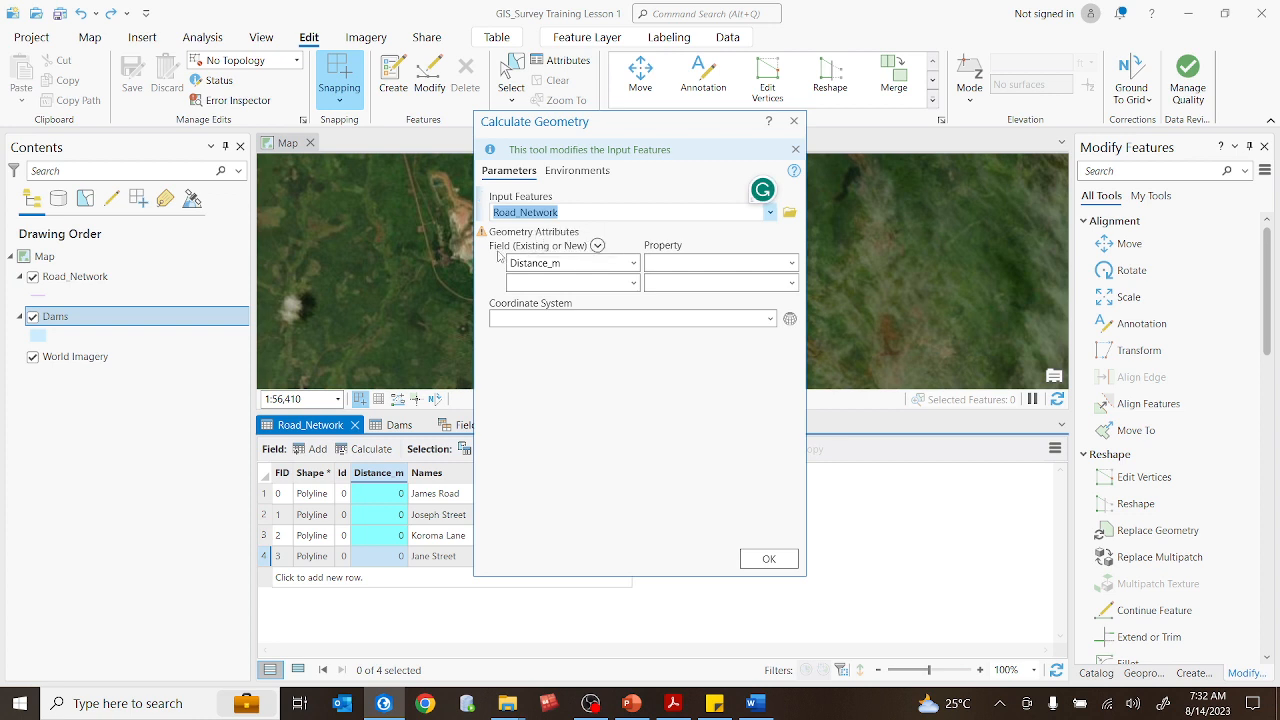
click(634, 263)
click(548, 301)
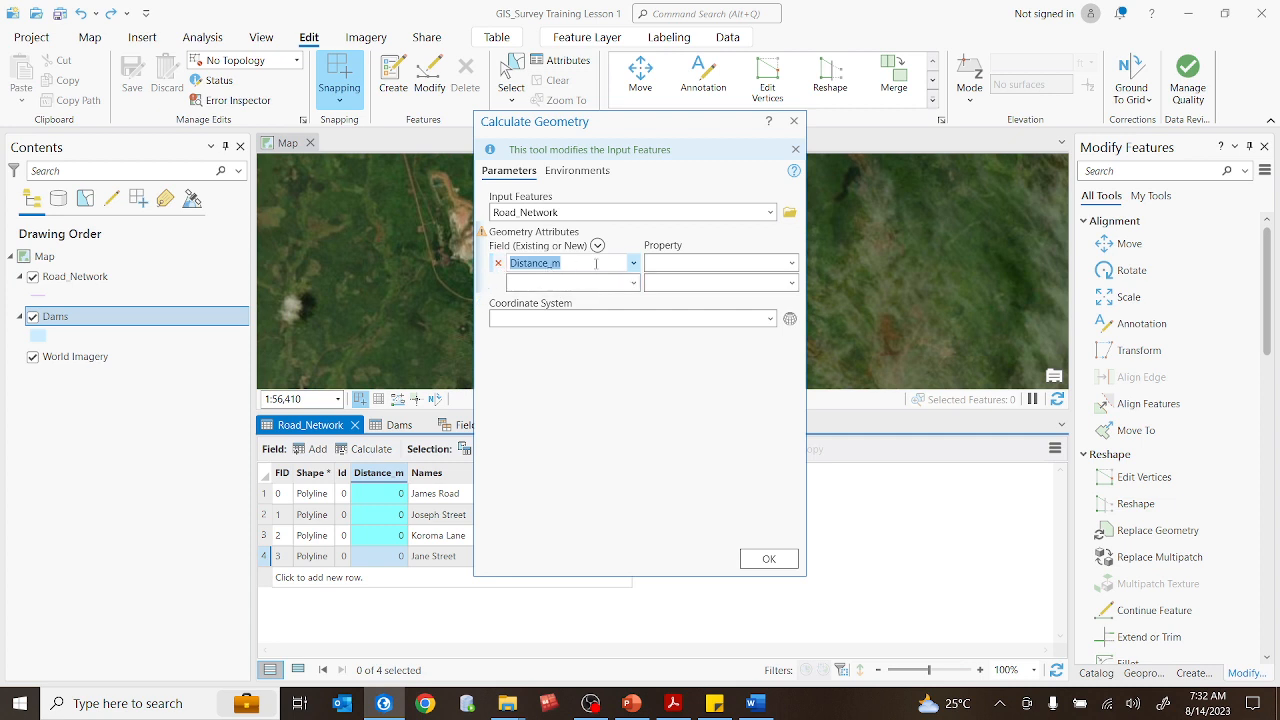
- Set the geometry property for Distance_m to Length and the length unit to Meters
click(792, 263)
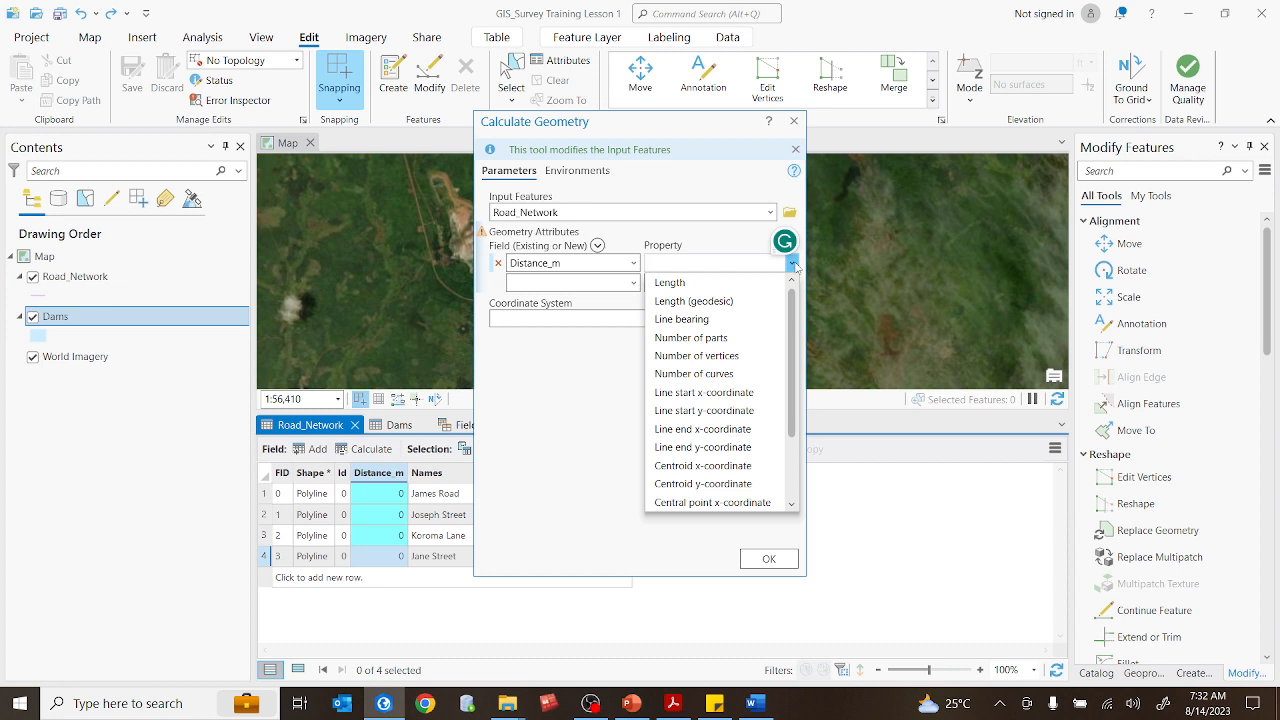
click(704, 248)
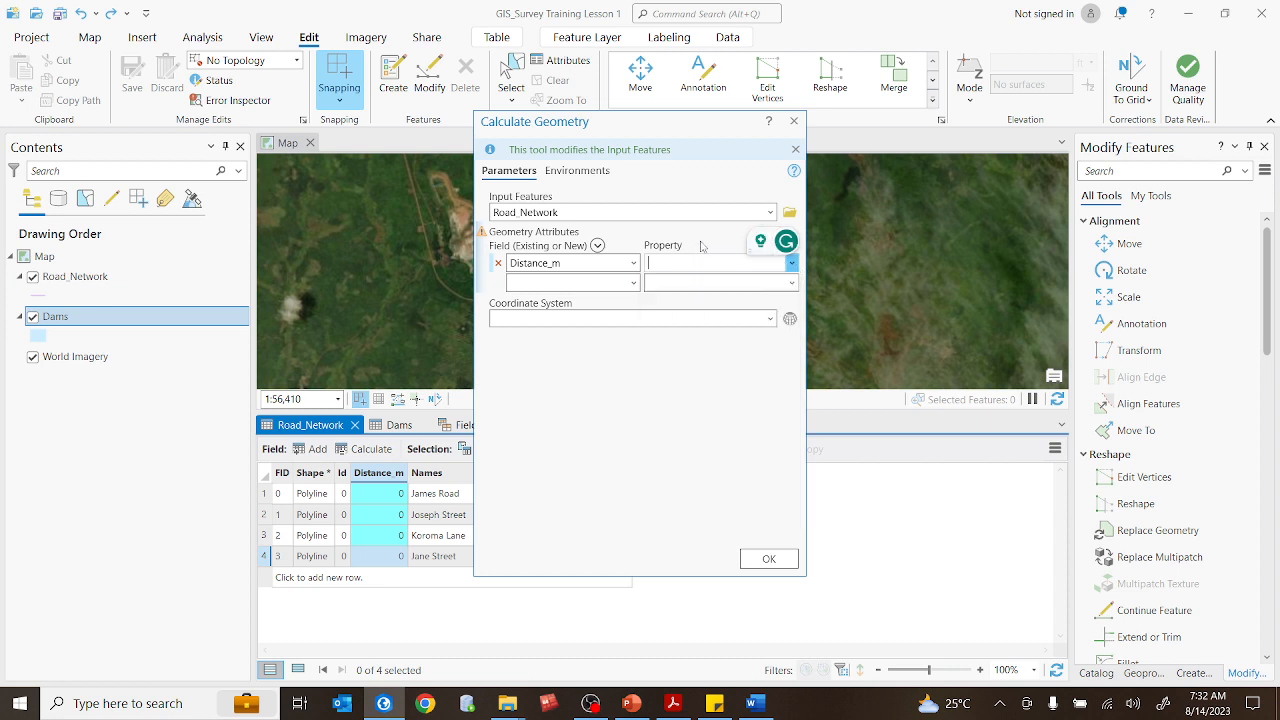
click(792, 268)
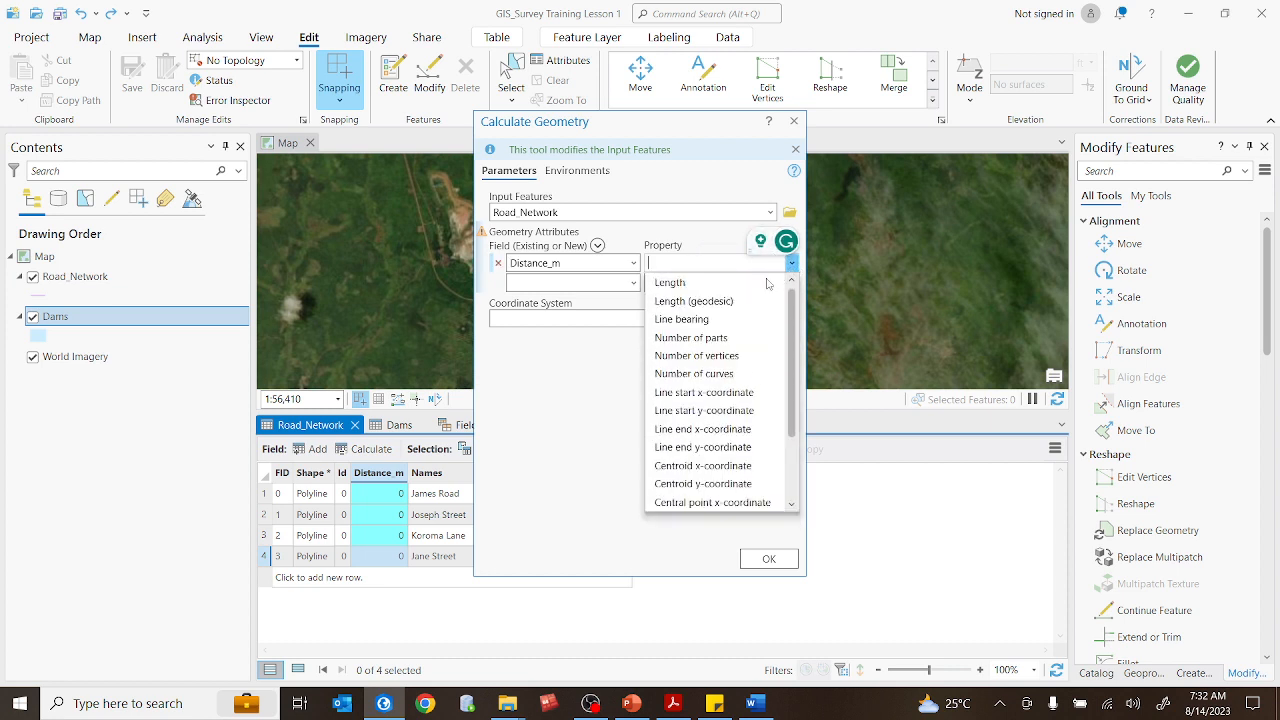
click(674, 287)
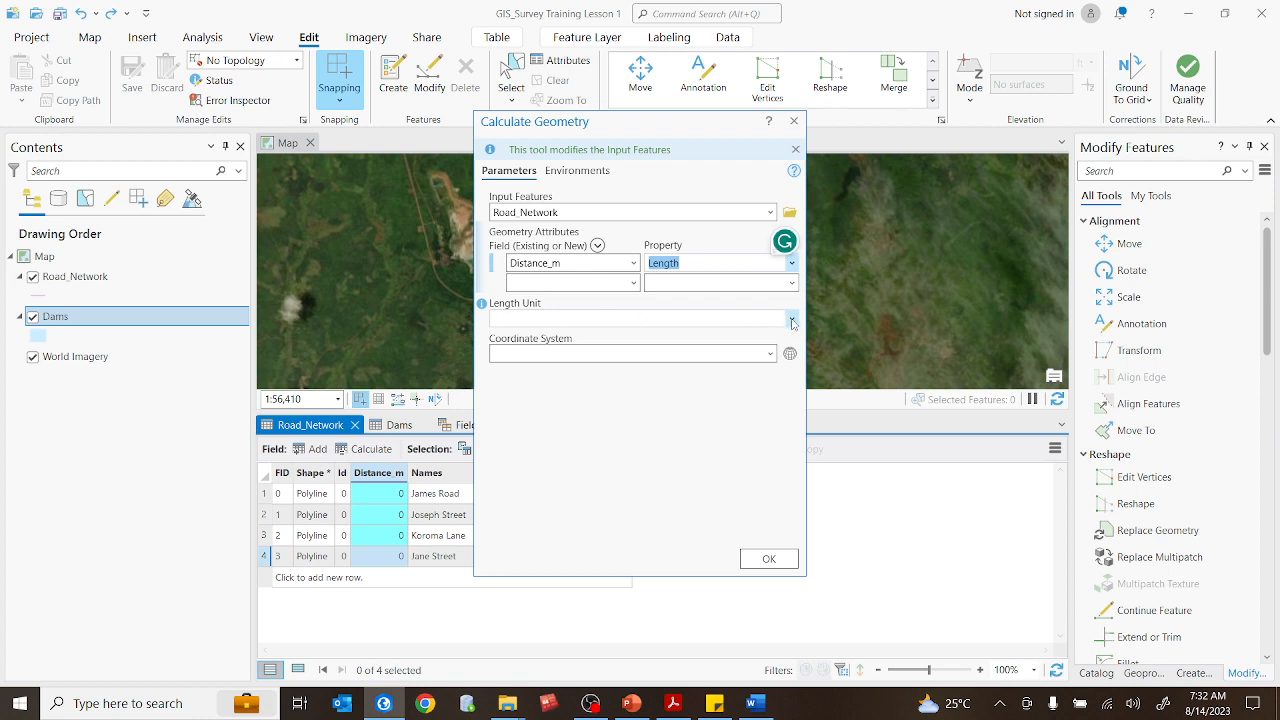
click(792, 320)
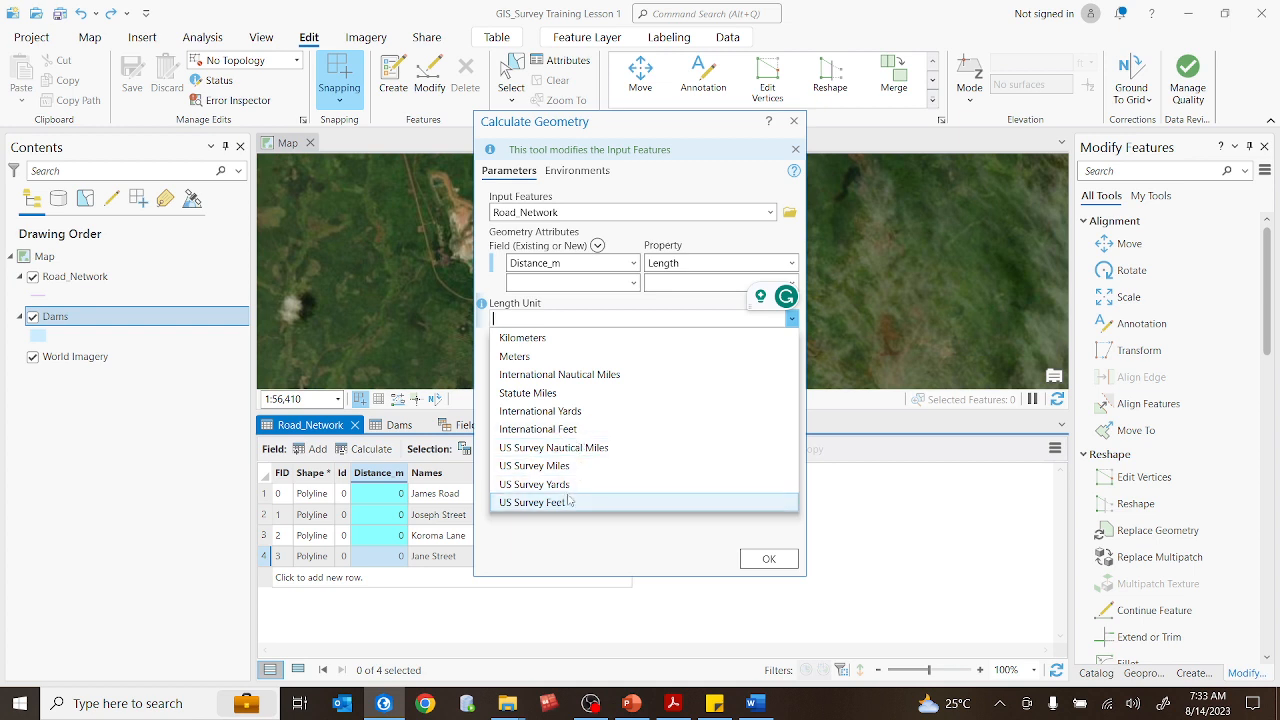
click(527, 360)
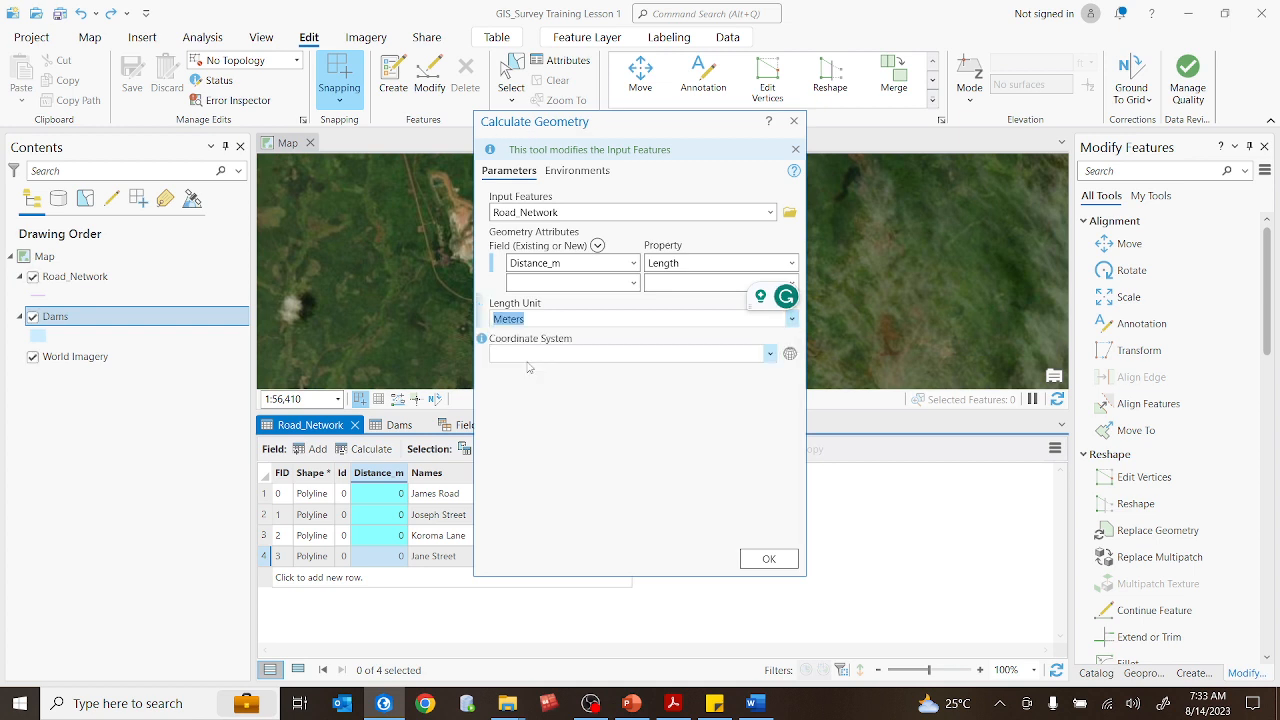
- Set the coordinate system to WGS_1984_UTM_Zone_28N and run the Distance_m length calculation
click(770, 354)
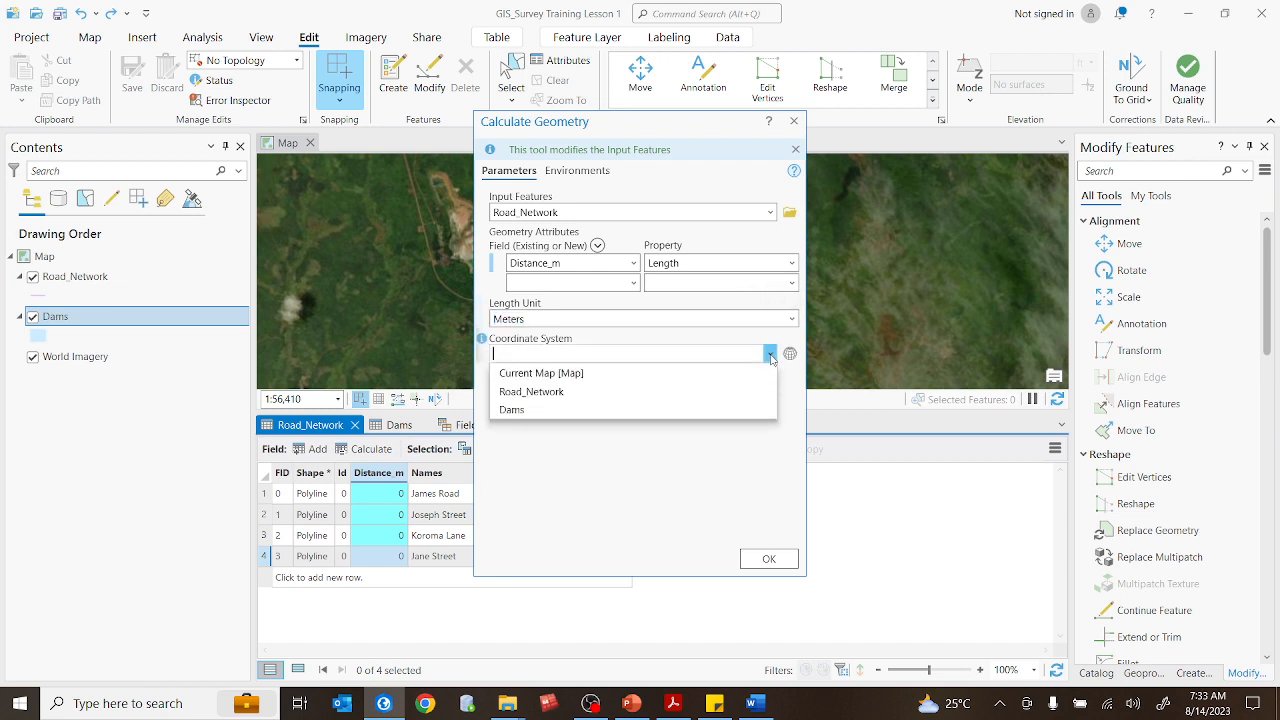
click(547, 398)
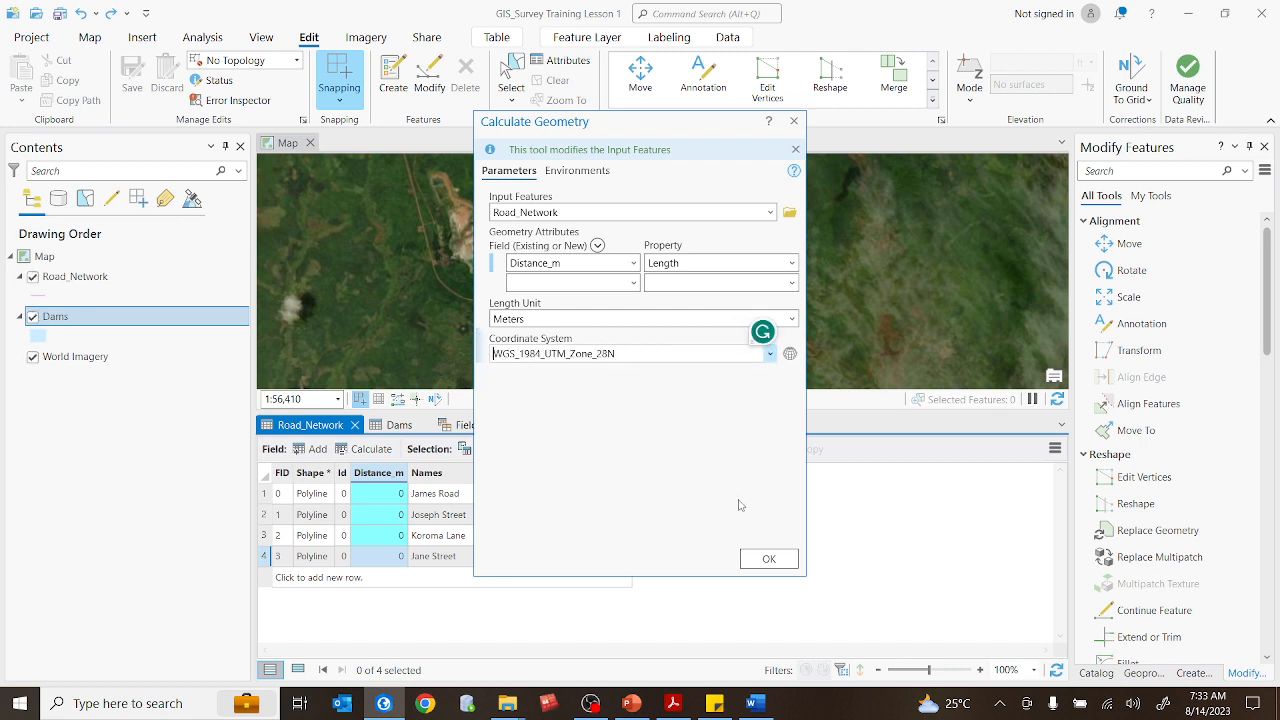
click(769, 560)
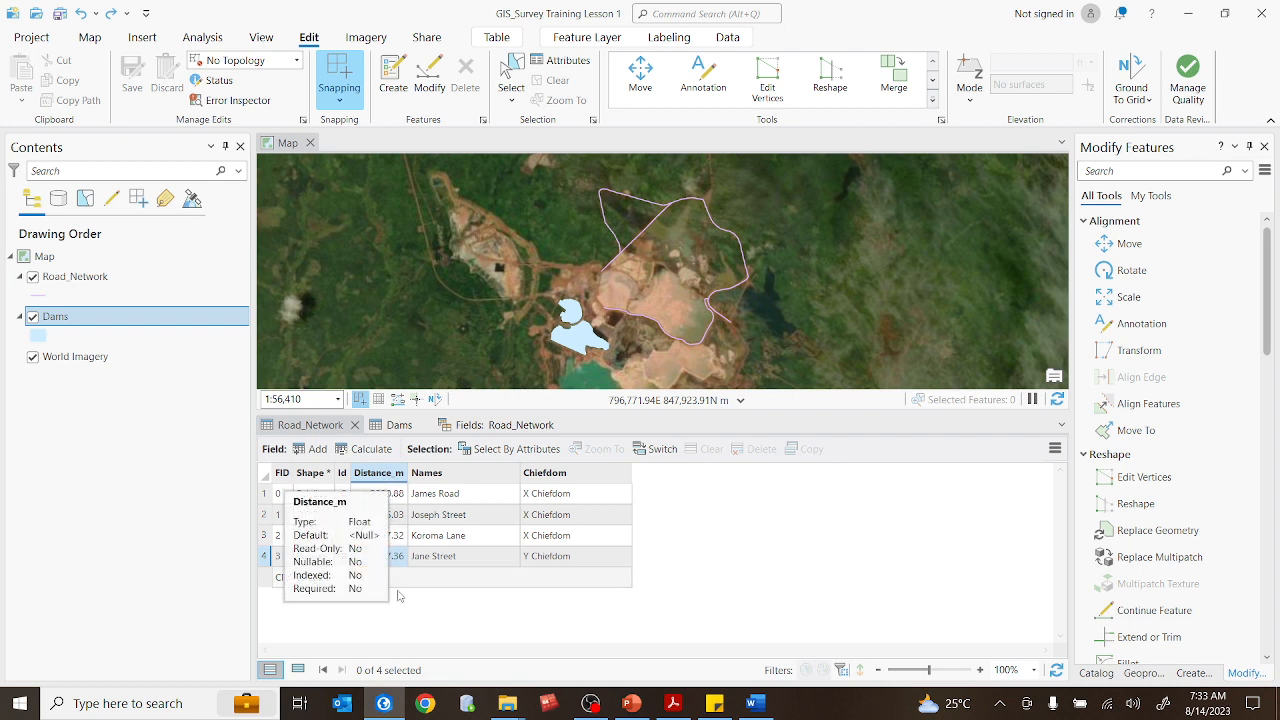
click(388, 524)
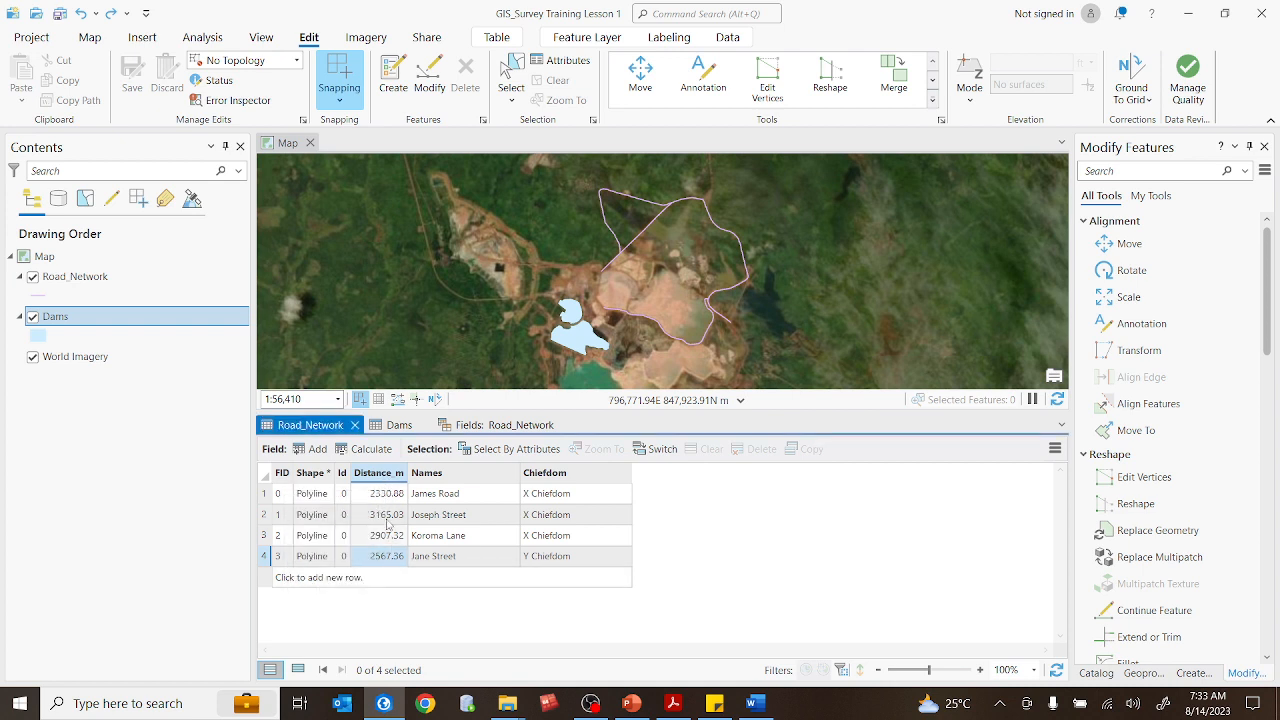
- Select the first three Road_Network records one after another to examine each road on the map, and clear the selection
click(266, 495)
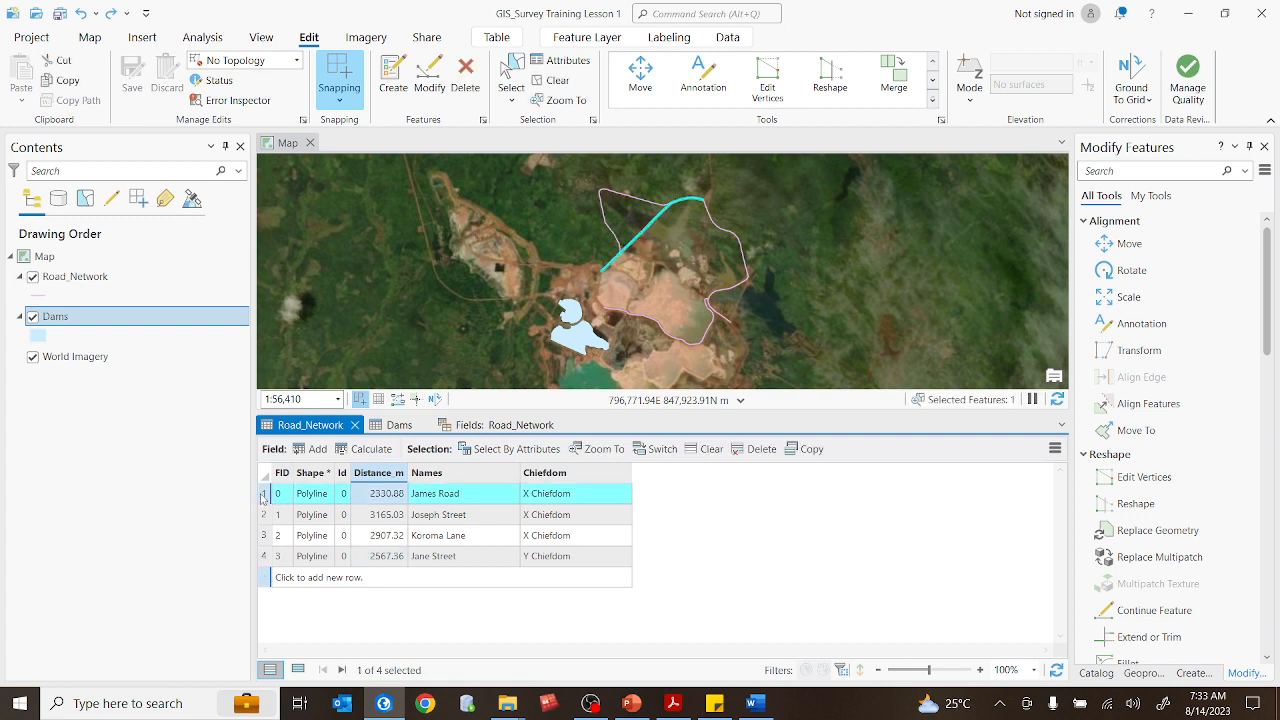
scroll(668, 214, up, 3)
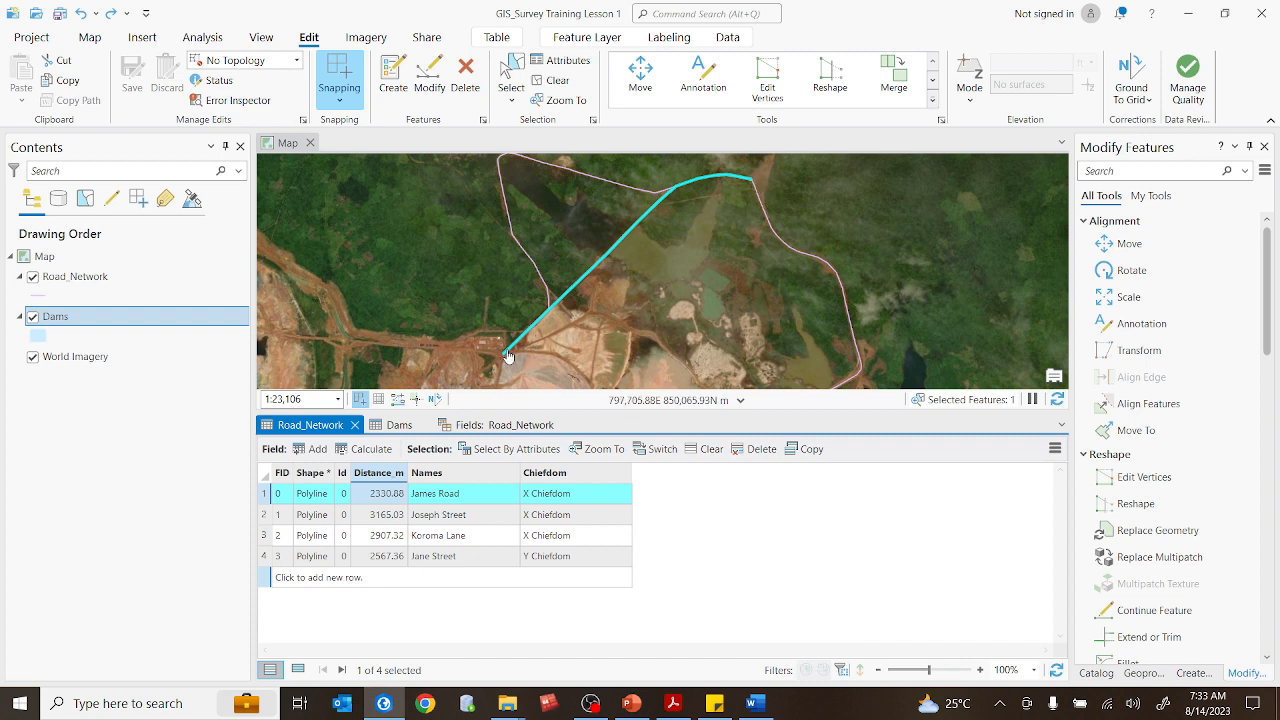
scroll(507, 357, down, 2)
drag(508, 352, 580, 309)
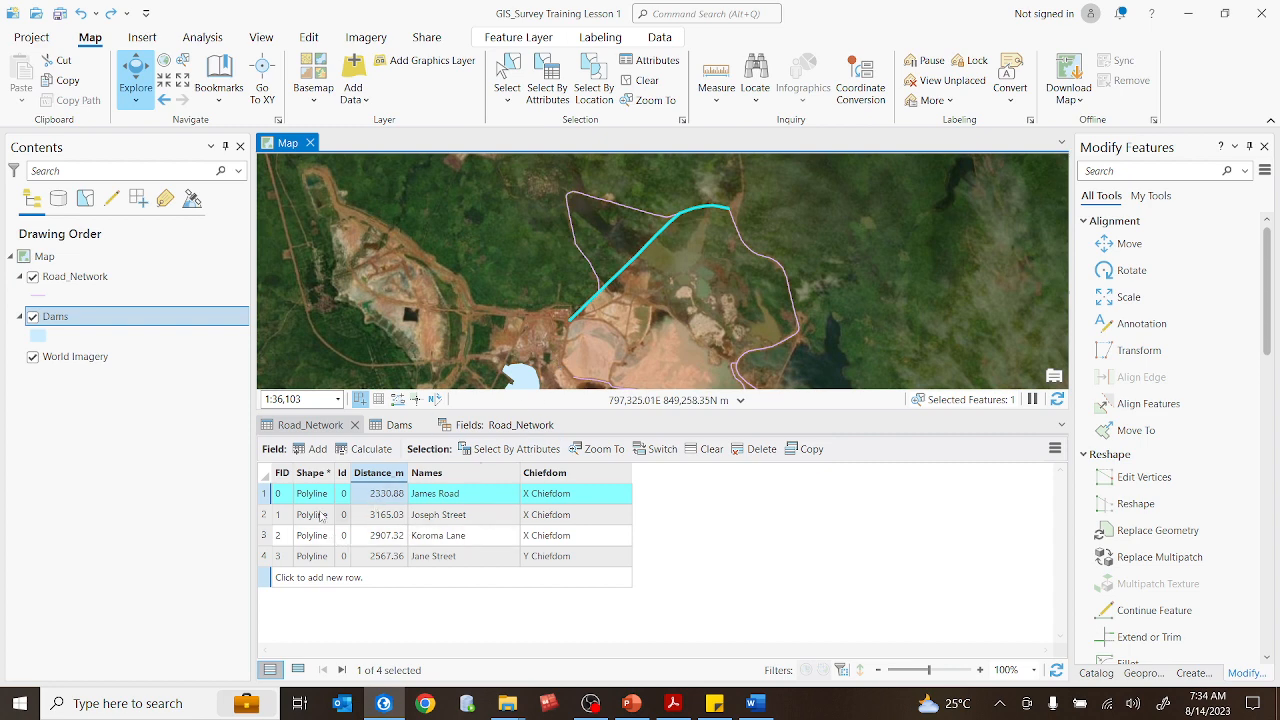
double_click(265, 514)
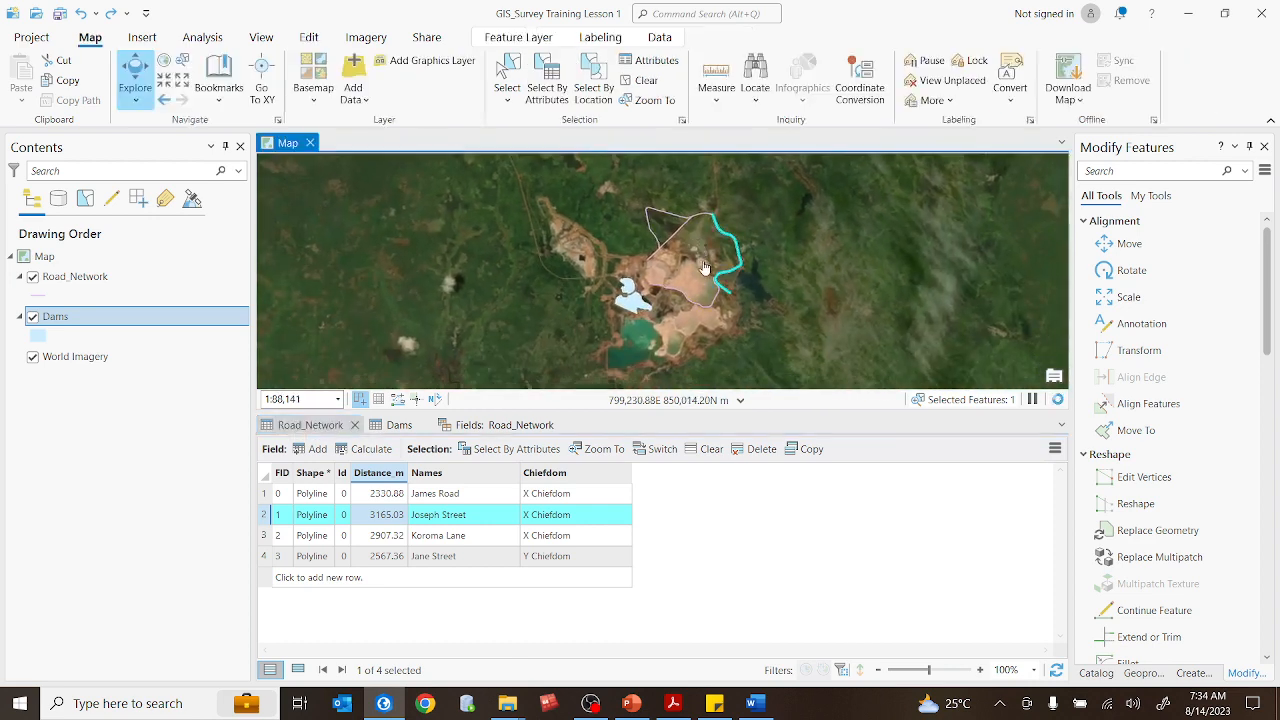
scroll(708, 265, down, 2)
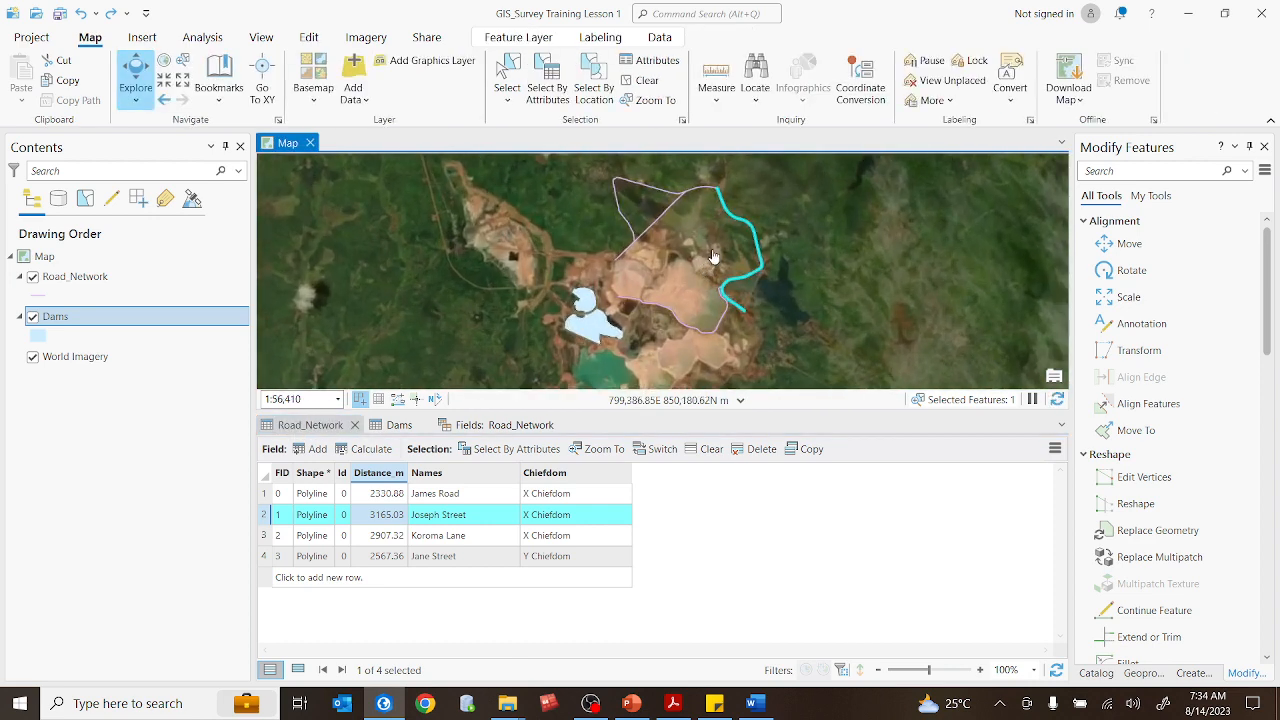
click(263, 536)
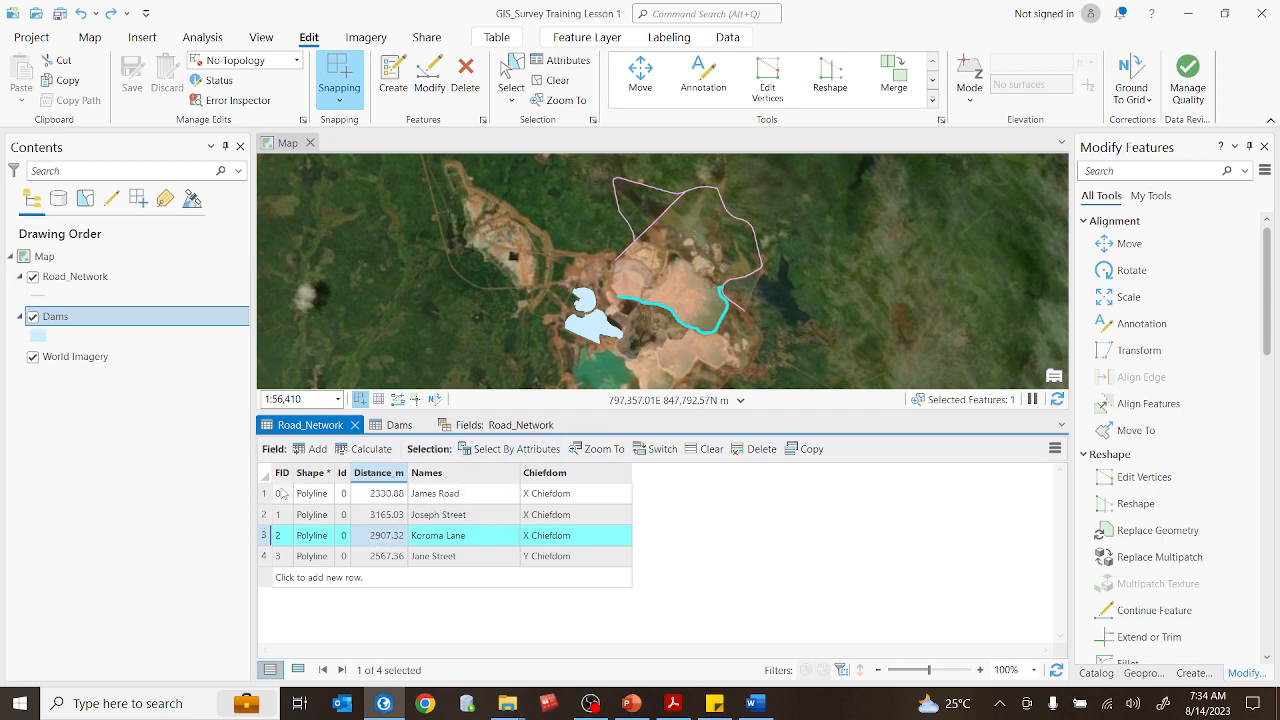
click(264, 478)
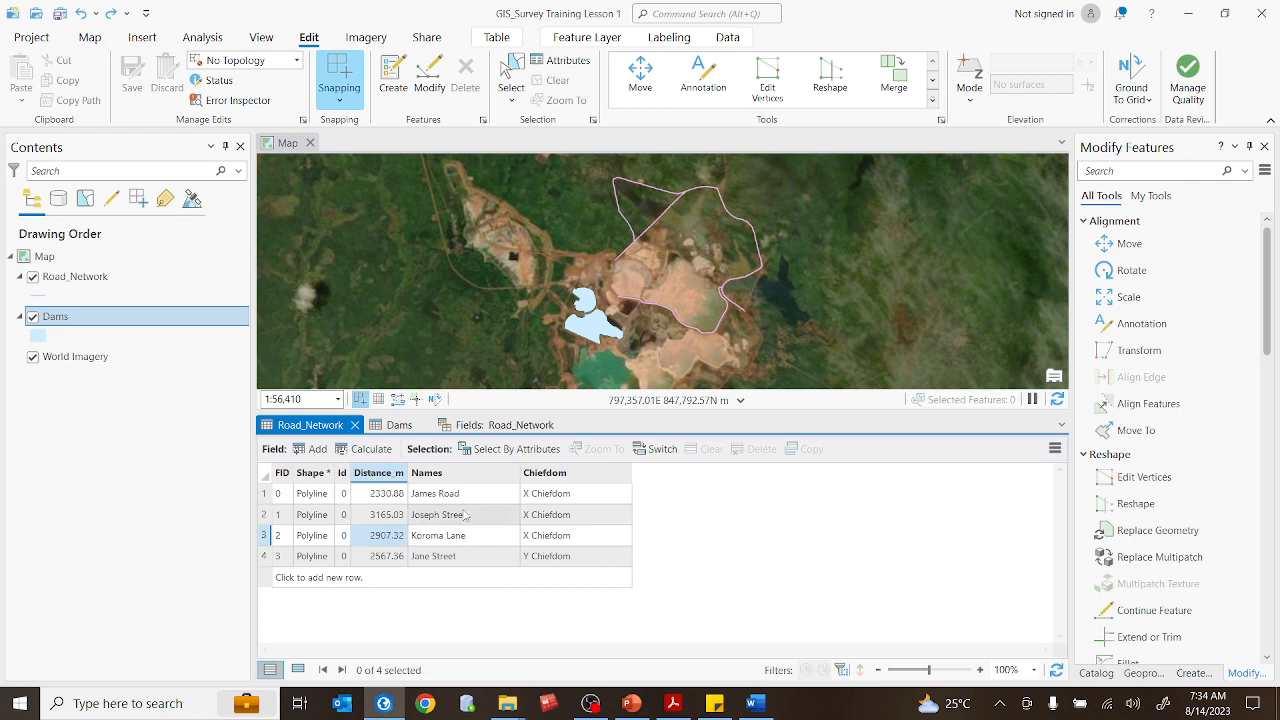
- Switch from the Road_Network attribute table to the Dams attribute table
click(379, 473)
click(398, 428)
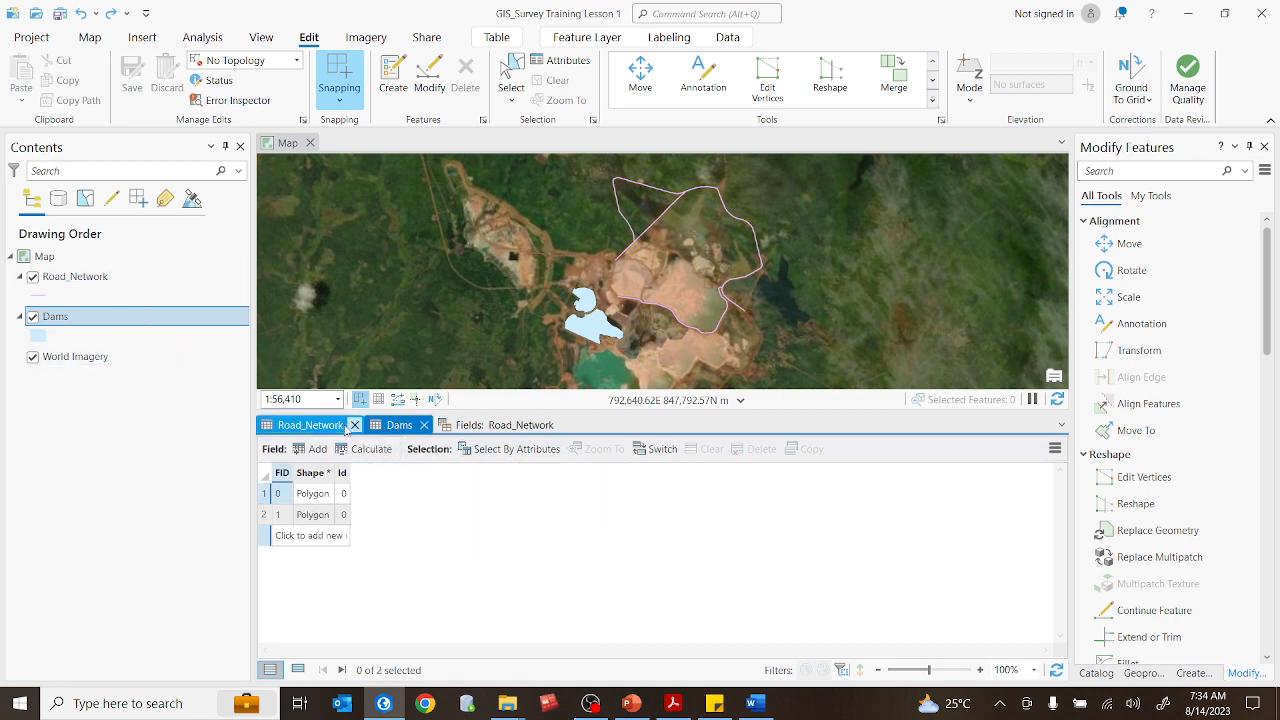
click(307, 430)
click(396, 428)
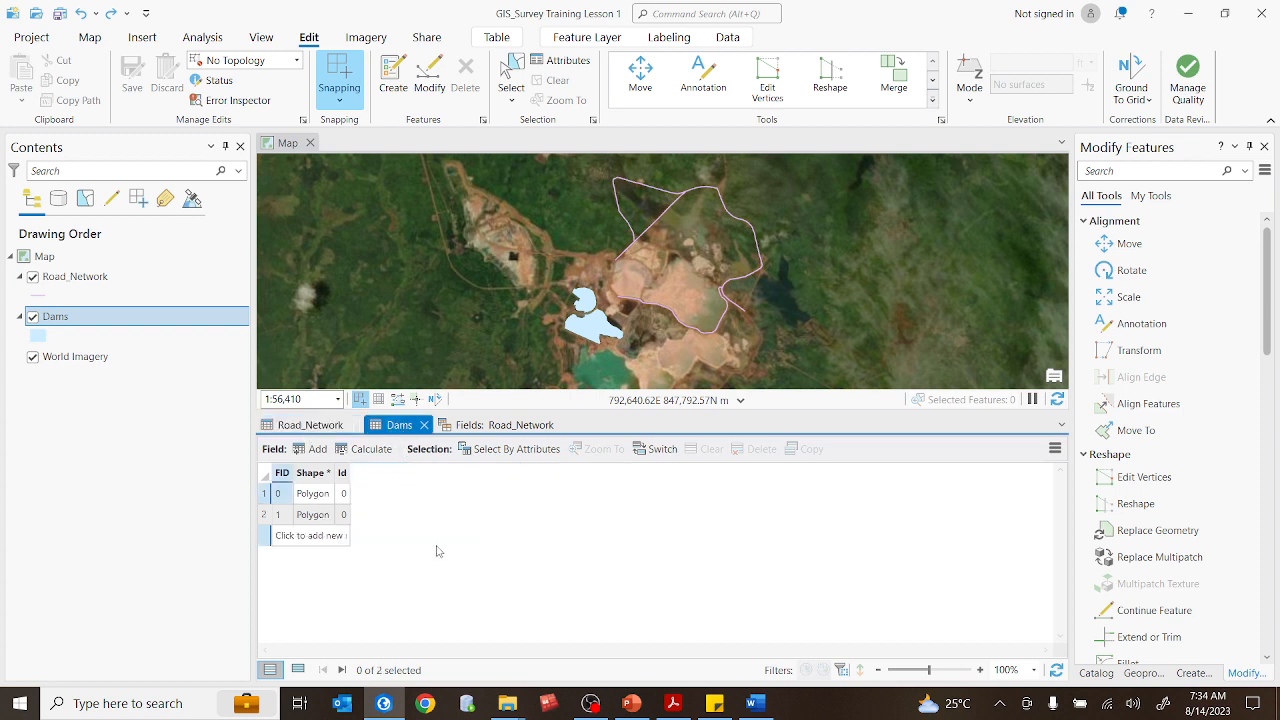
- Add a field called Name with data type Text to the Dams layer
click(312, 448)
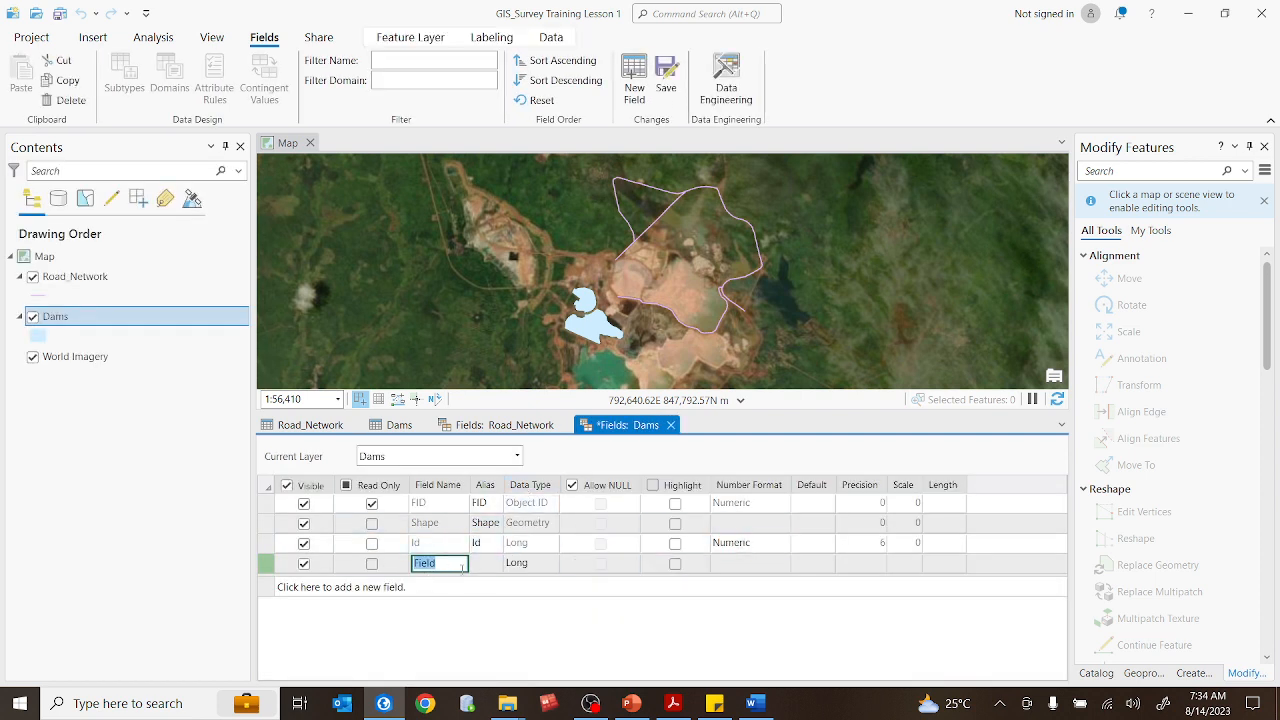
text(N)
key(BackSpace)
key(BackSpace)
key(BackSpace)
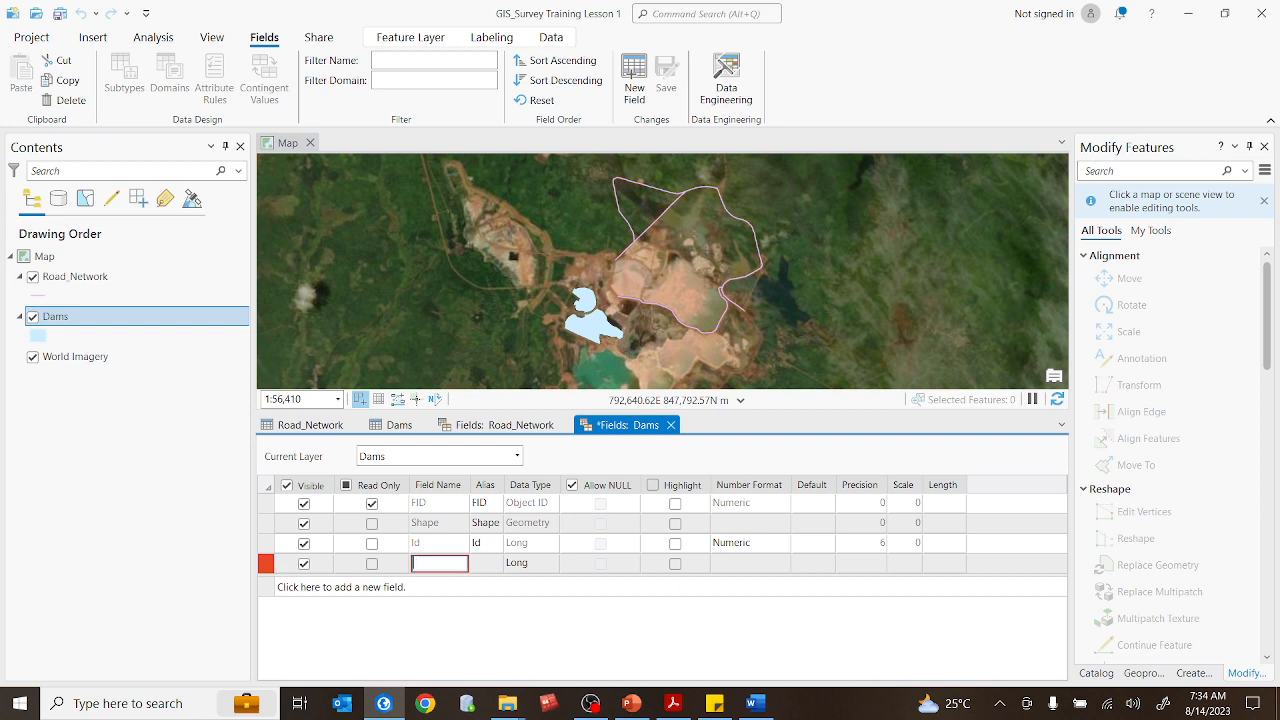
text(Name)
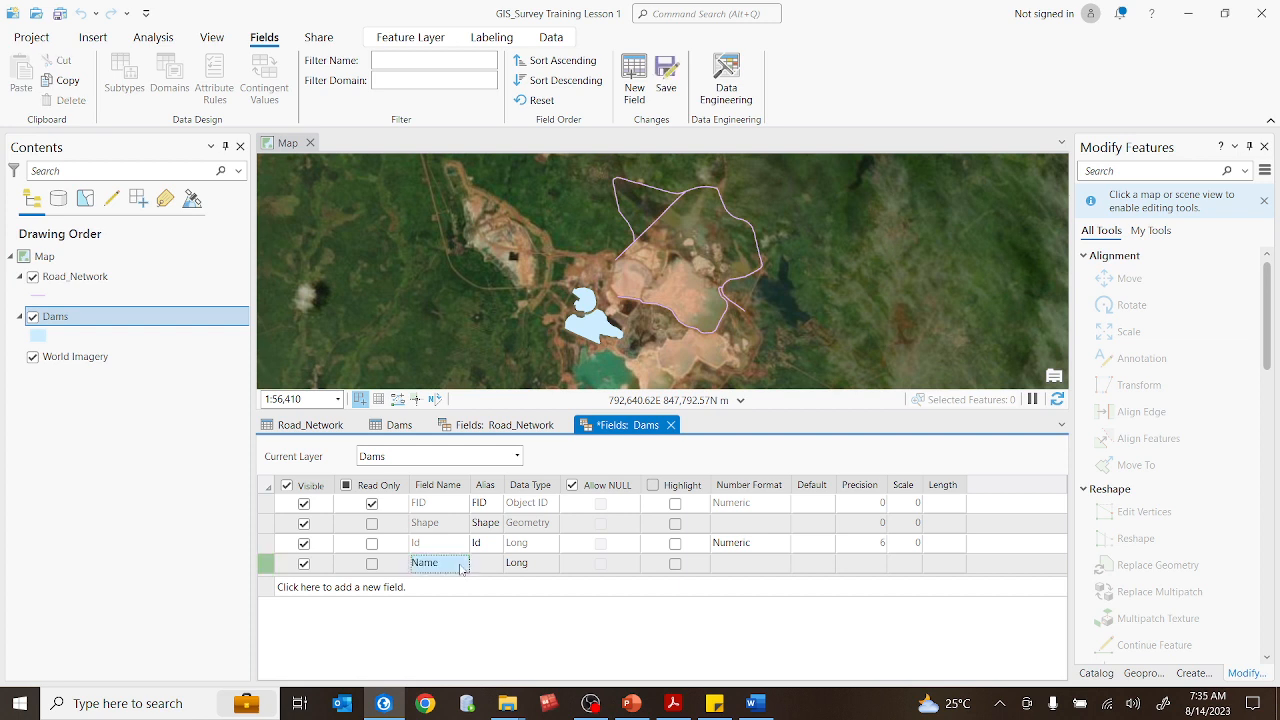
click(545, 566)
click(545, 566)
click(550, 564)
click(525, 665)
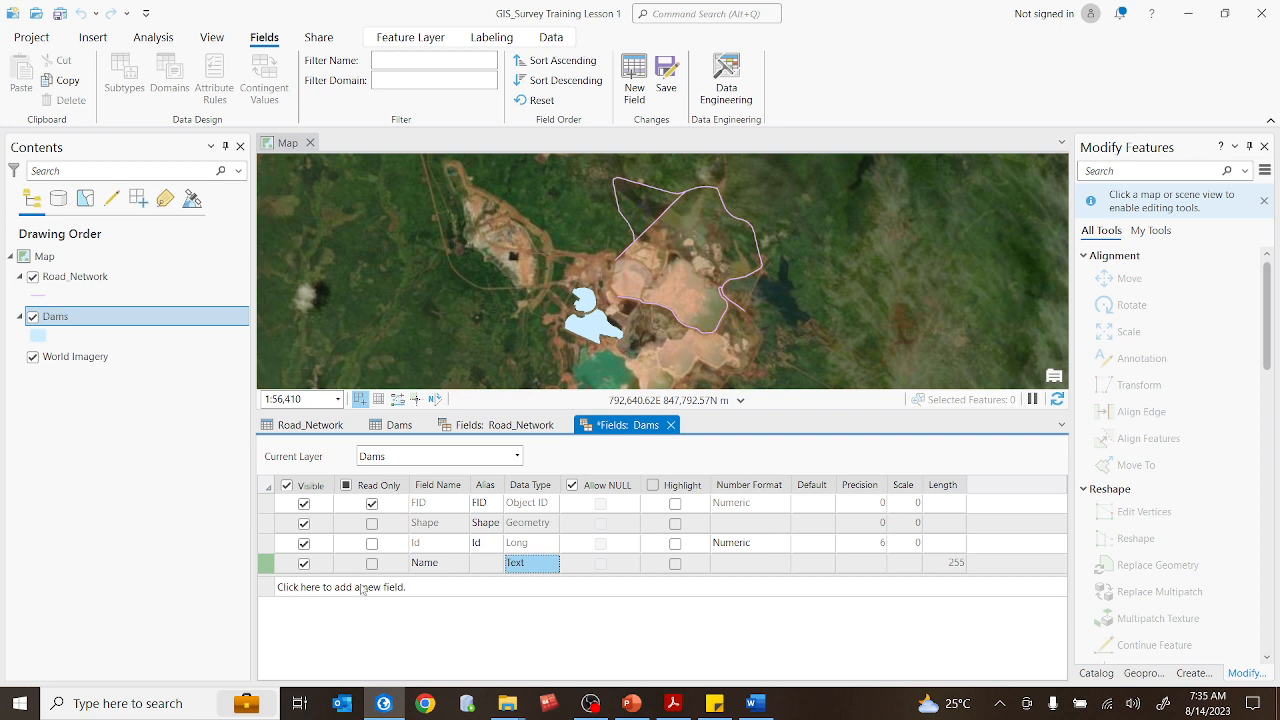
- Add a field called Area_ha with data type Float to the Dams layer and save the field changes
click(405, 587)
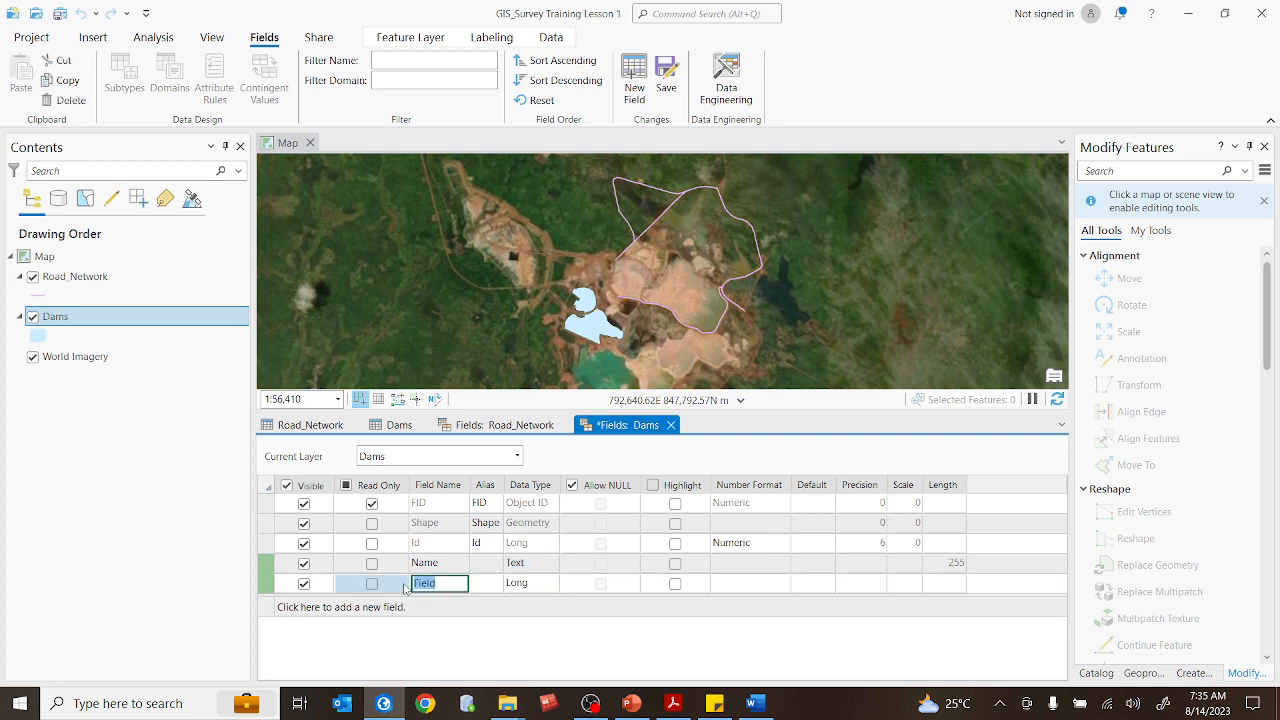
text(Area_ha)
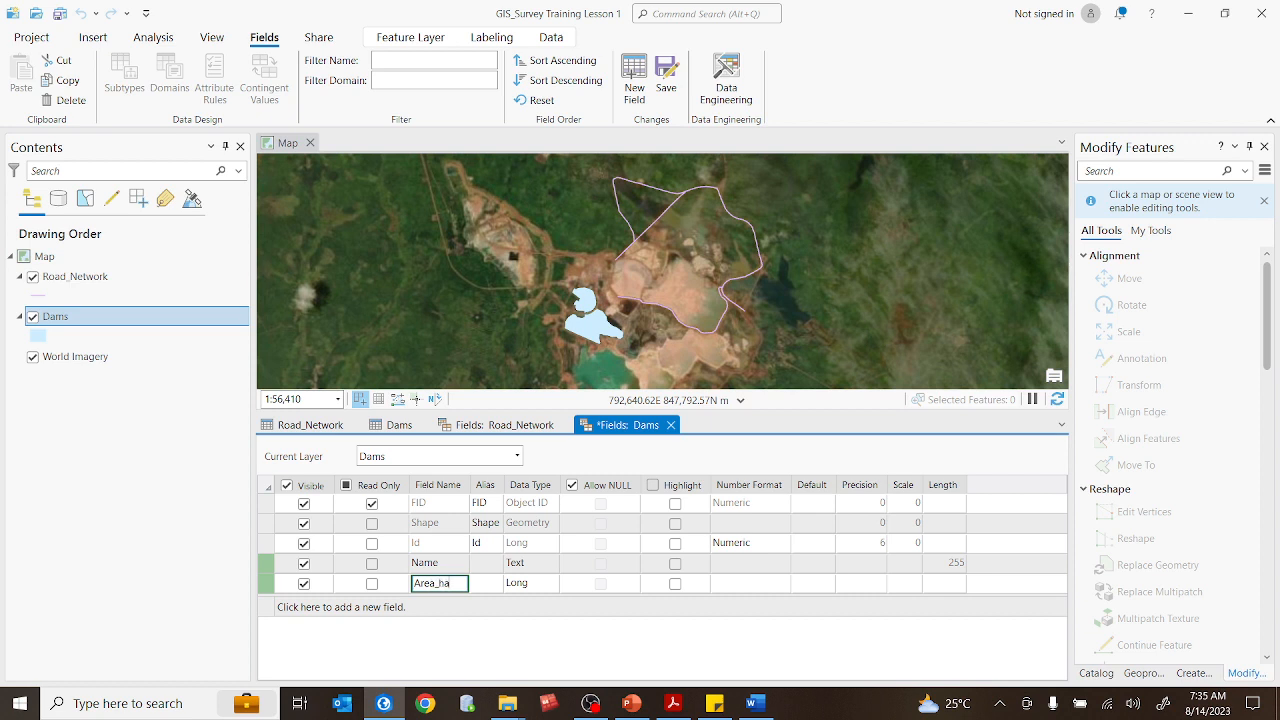
click(526, 586)
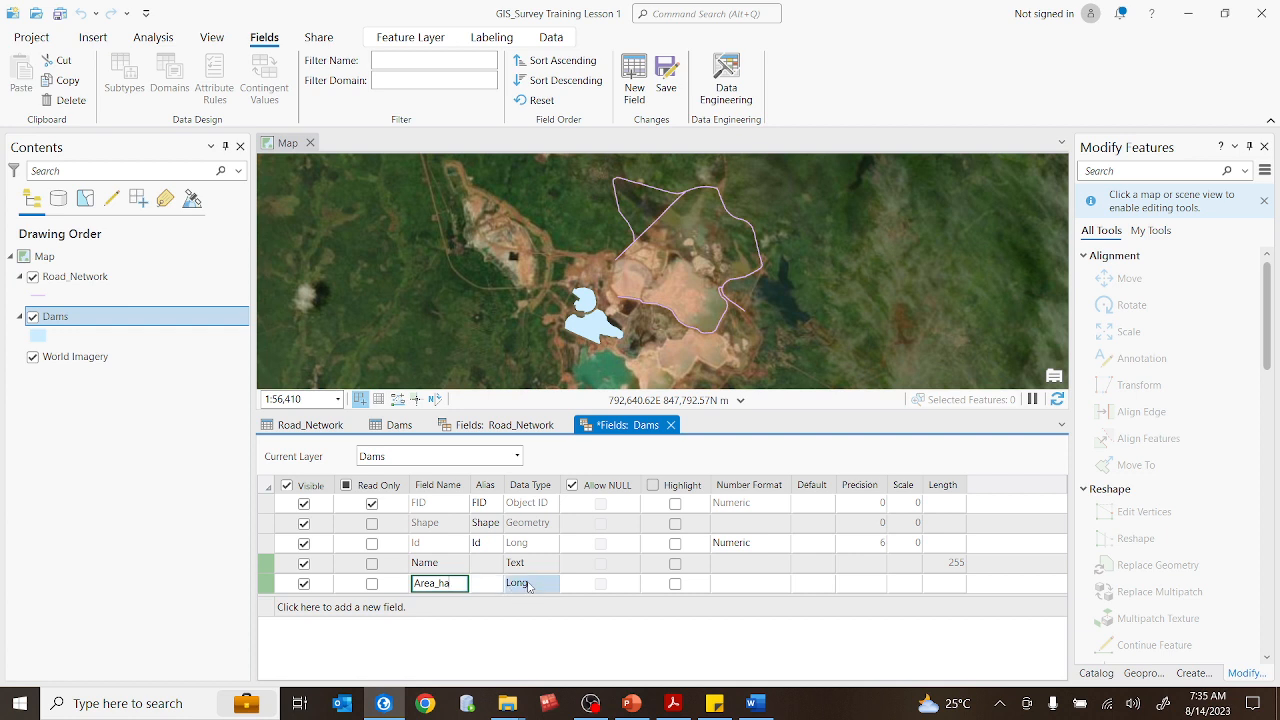
click(529, 586)
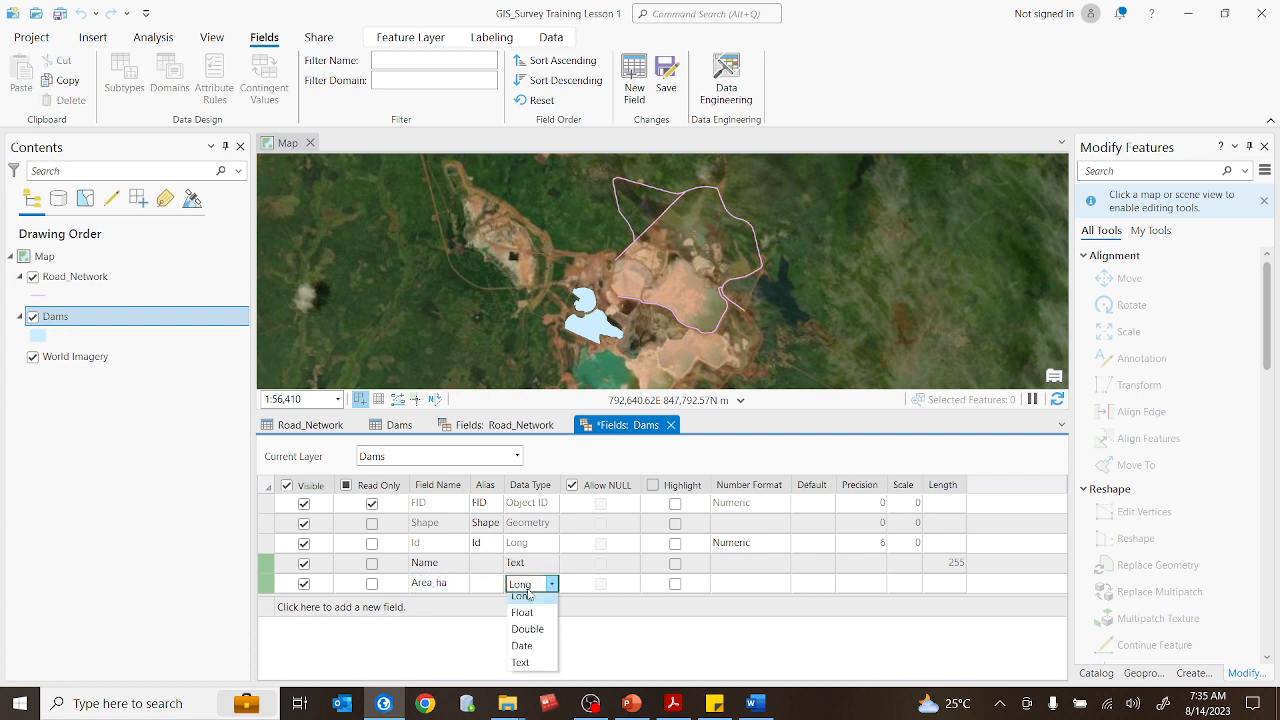
click(531, 640)
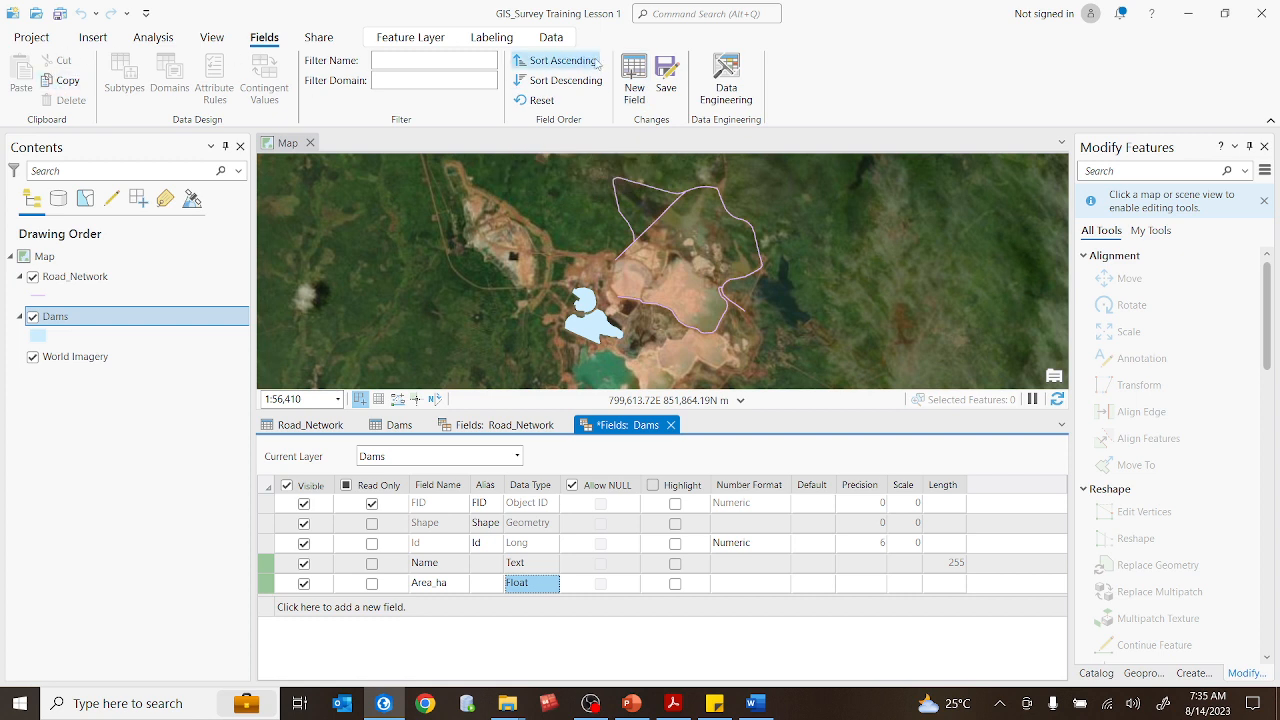
click(666, 88)
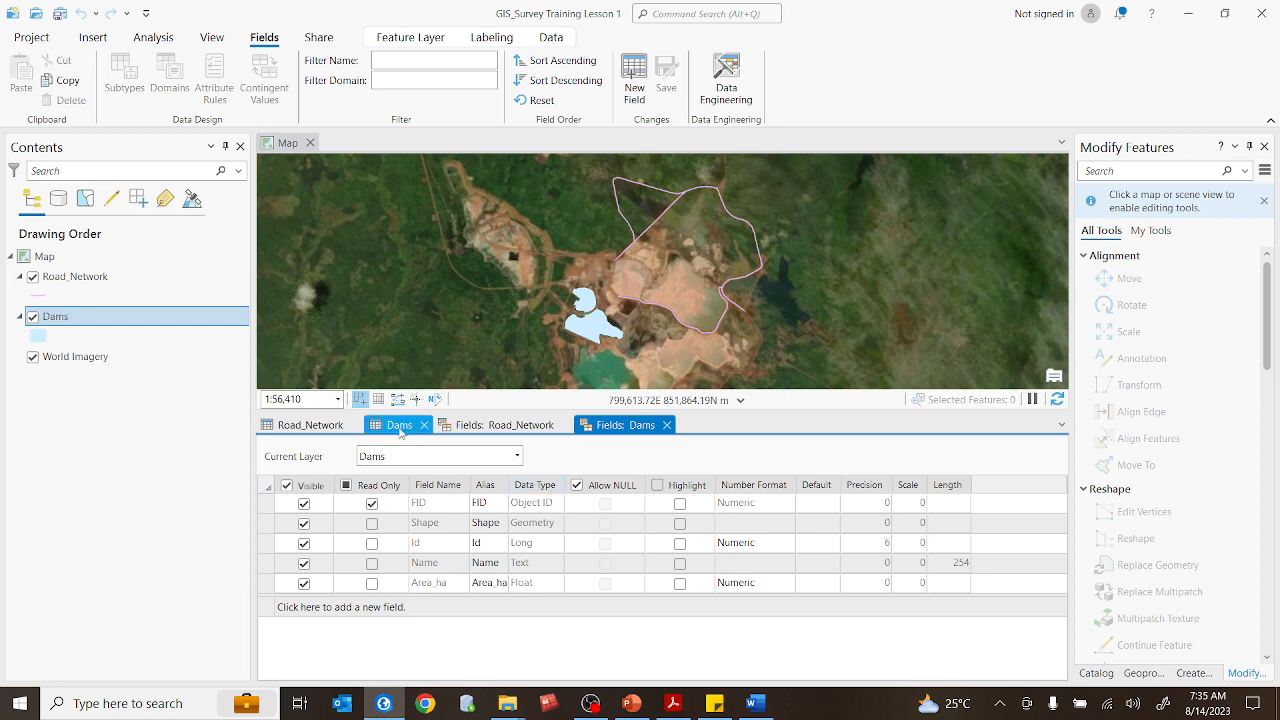
- Return to the Dams attribute table and open Calculate Geometry for the Area_ha field
click(399, 425)
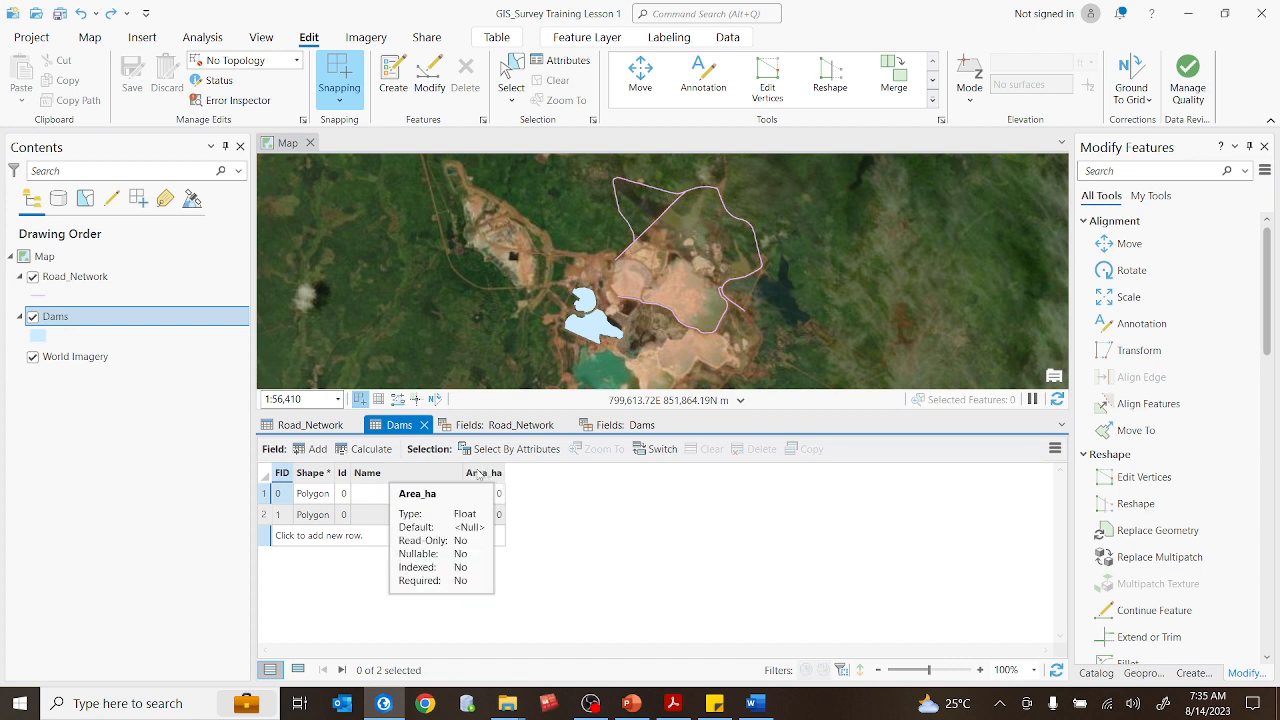
click(479, 474)
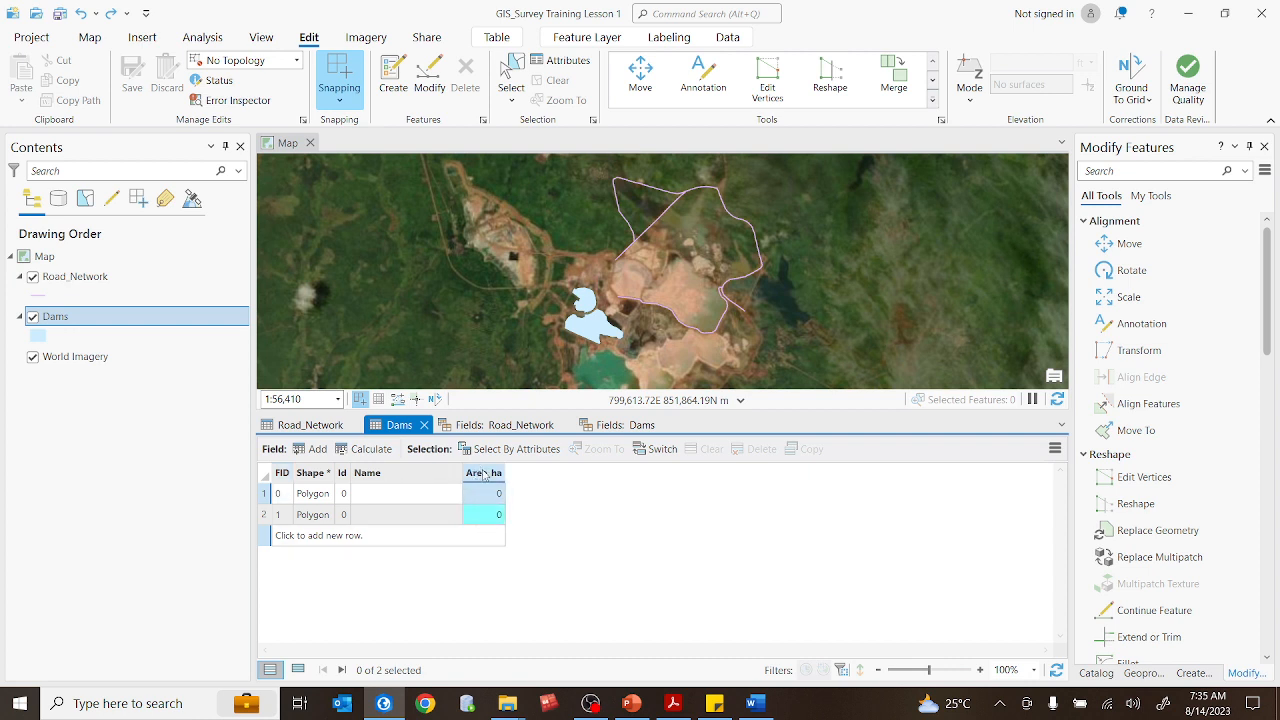
right_click(483, 474)
click(395, 484)
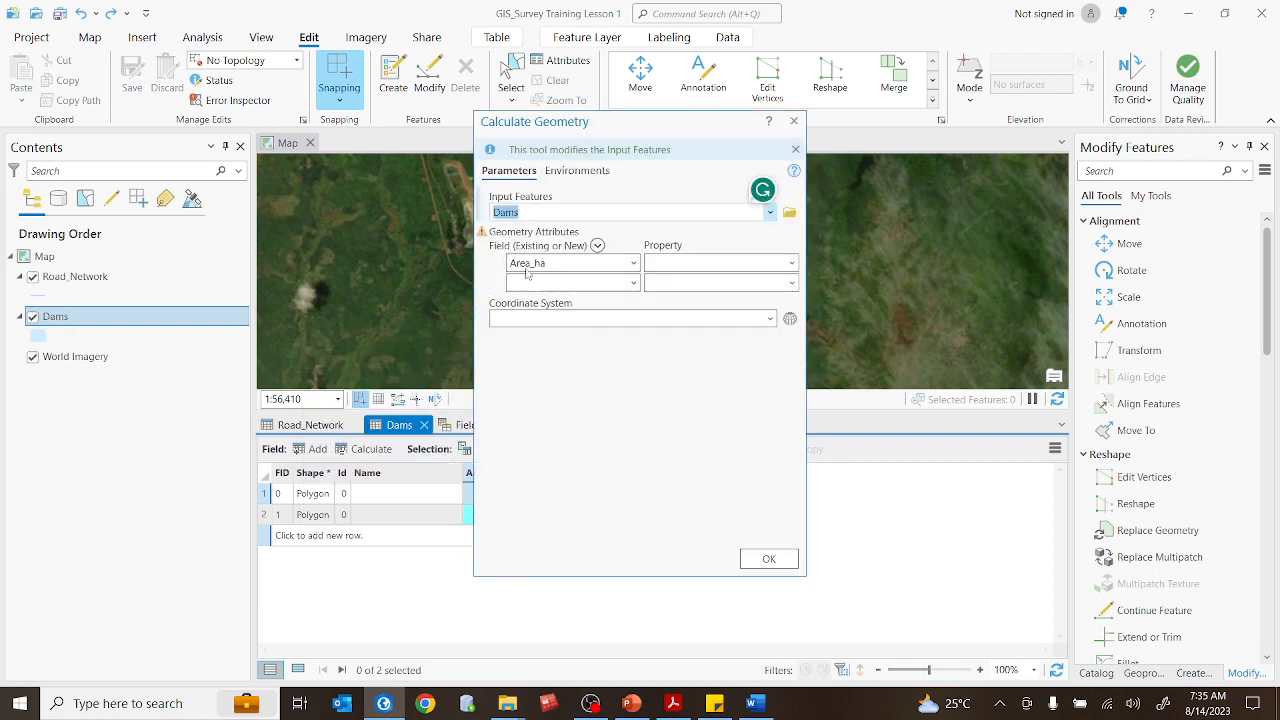
- Set the geometry property for Area_ha to Area and the area unit to Hectares
click(792, 263)
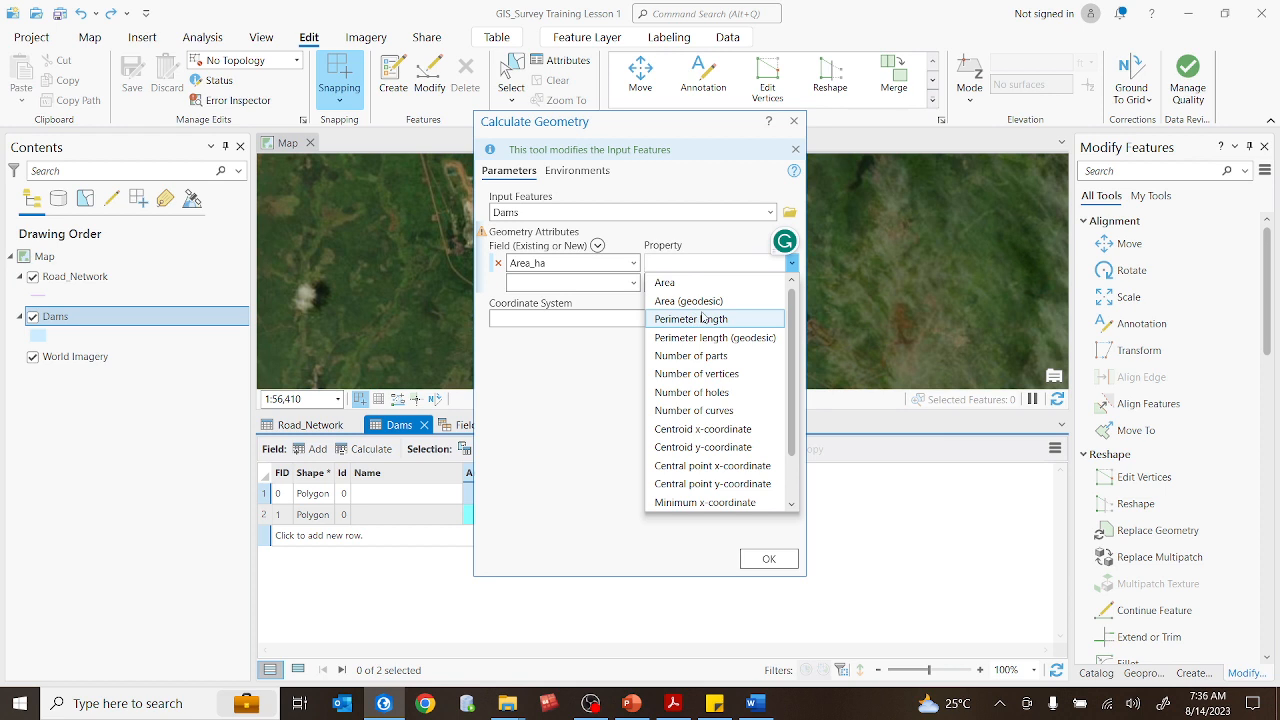
click(712, 282)
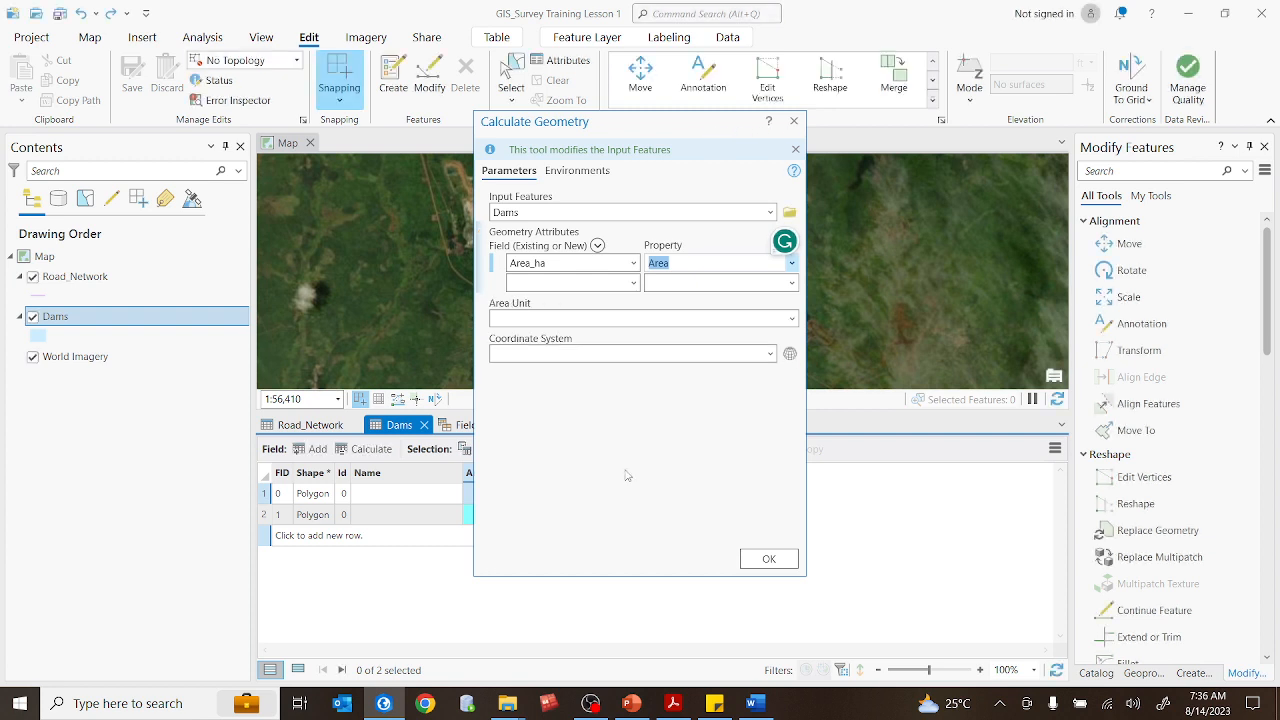
click(792, 320)
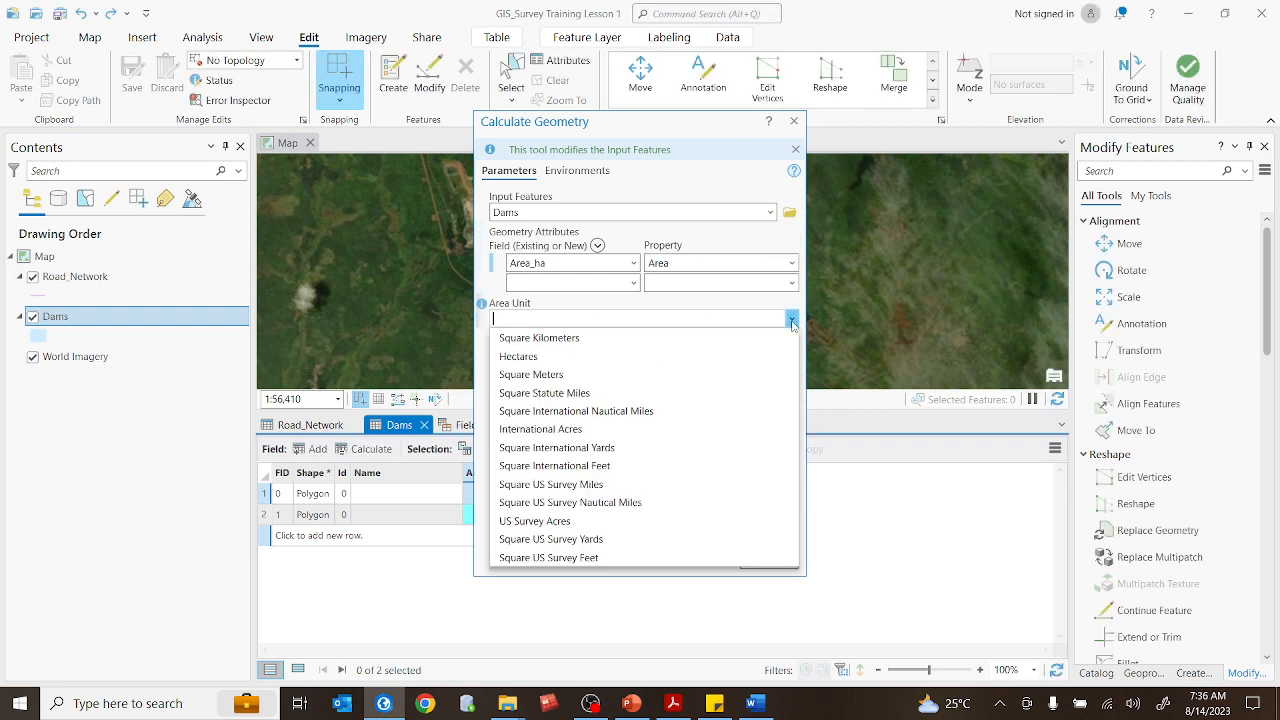
click(551, 356)
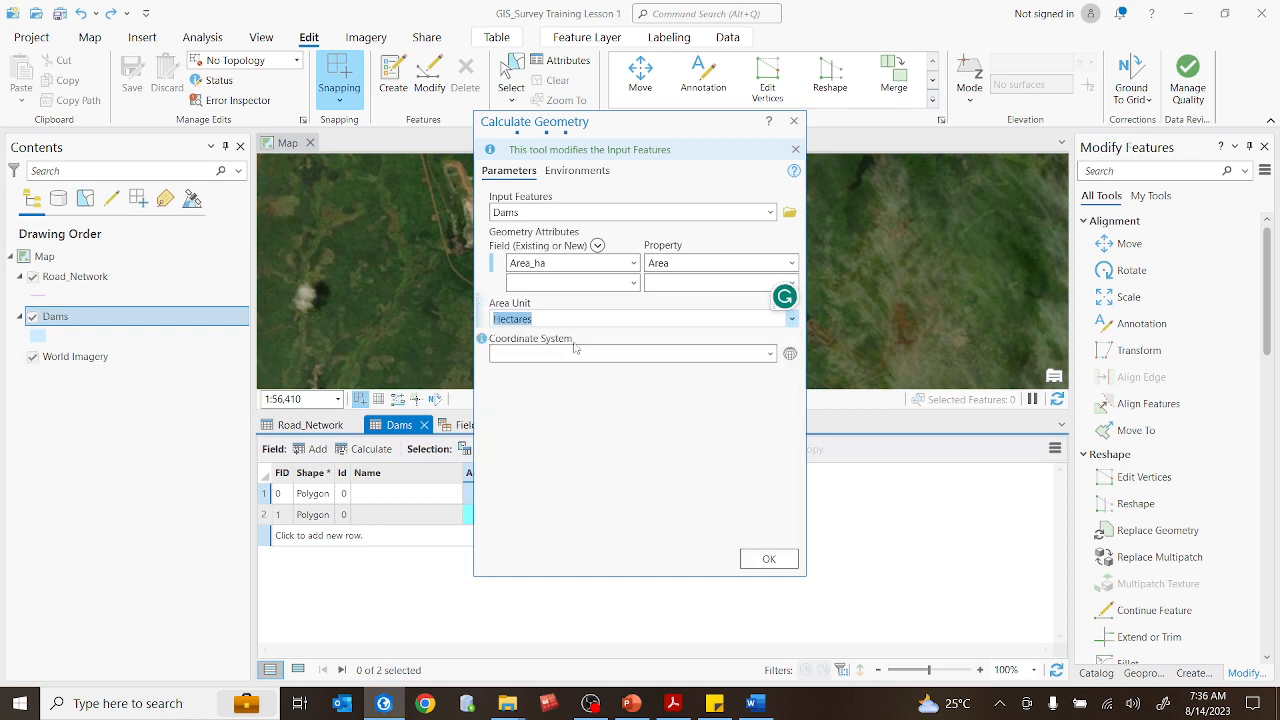
- Set the coordinate system to WGS_1984_UTM_Zone_28N and run the Area_ha calculation
click(770, 354)
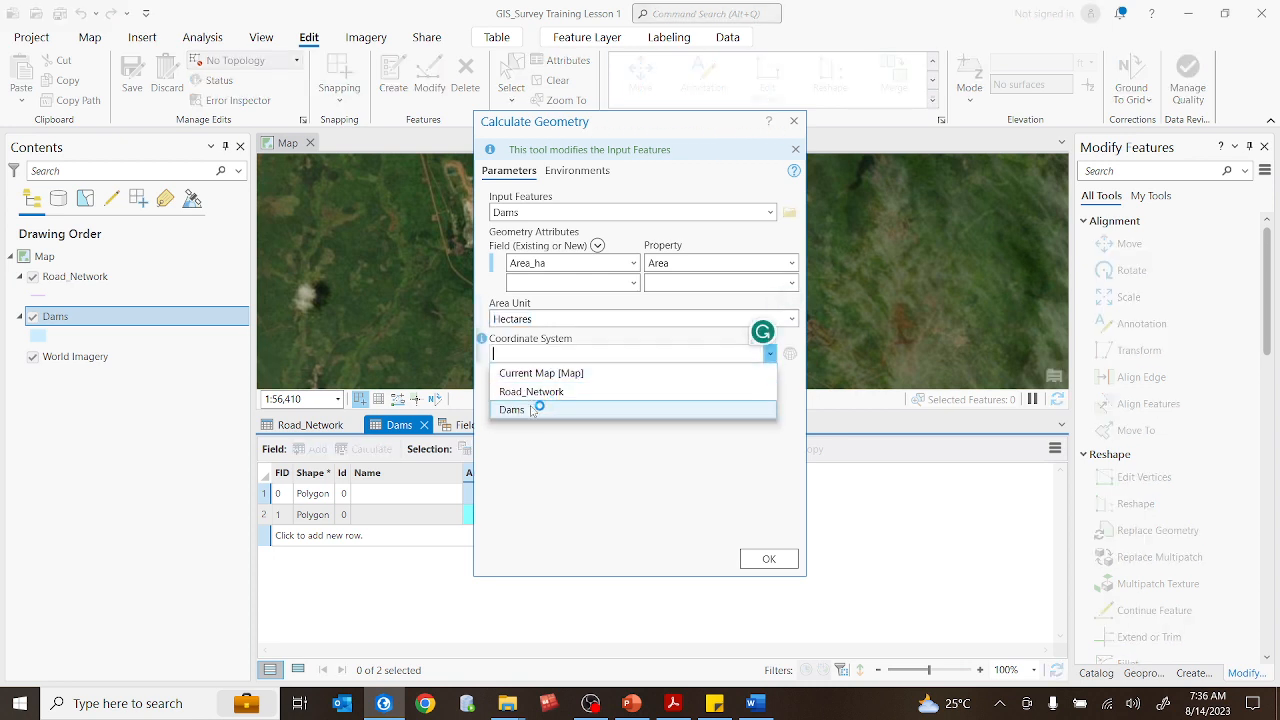
click(541, 373)
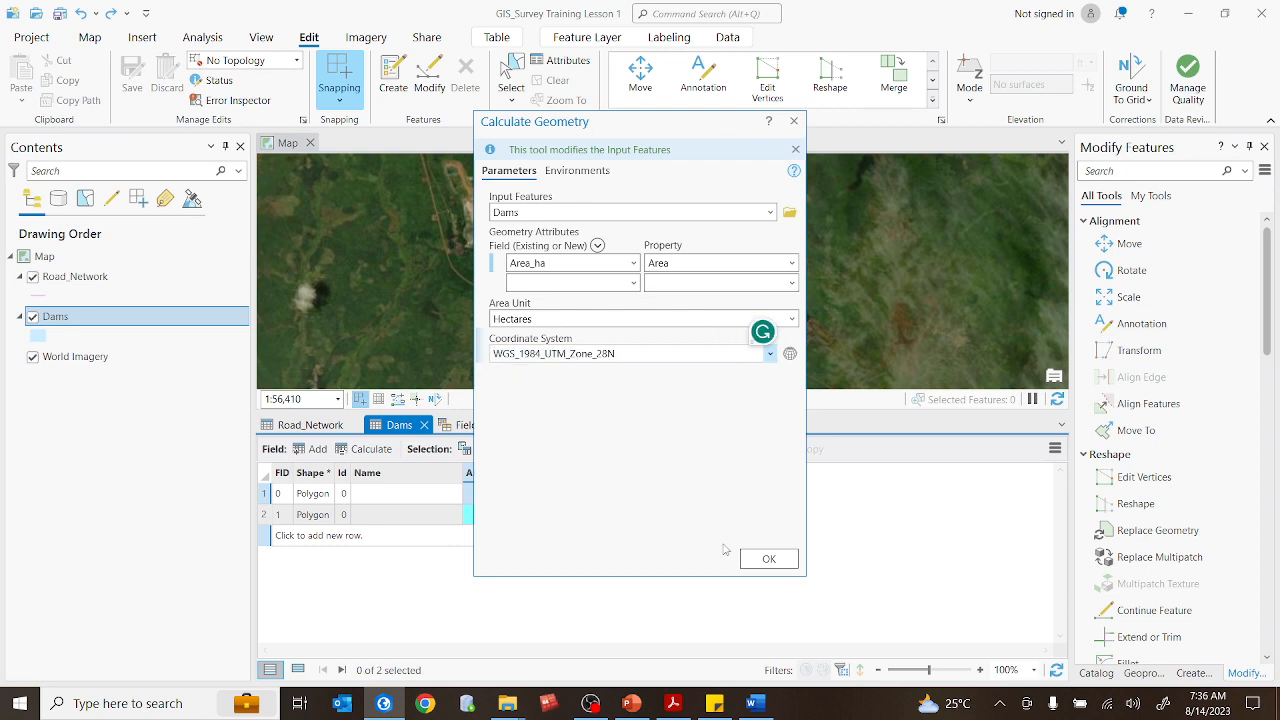
click(768, 559)
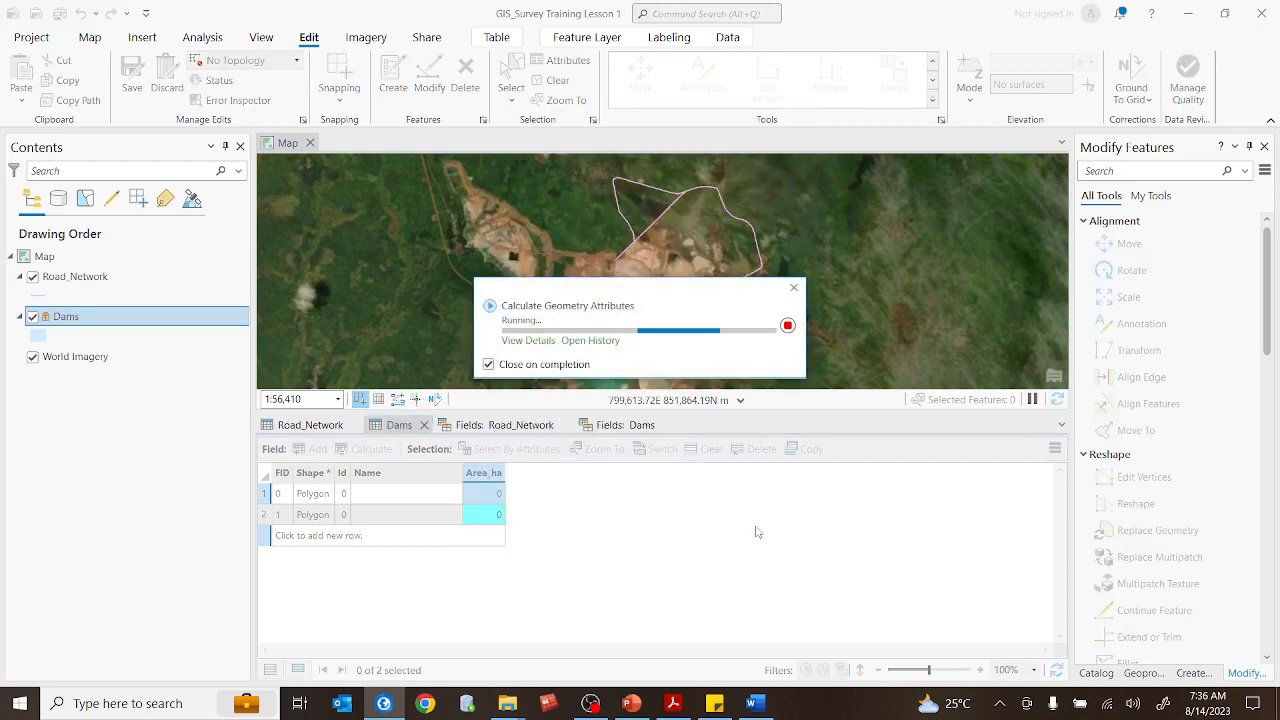
- Select each Dams record in turn to examine which dam on the map each calculated area belongs to, and clear the selection
click(506, 473)
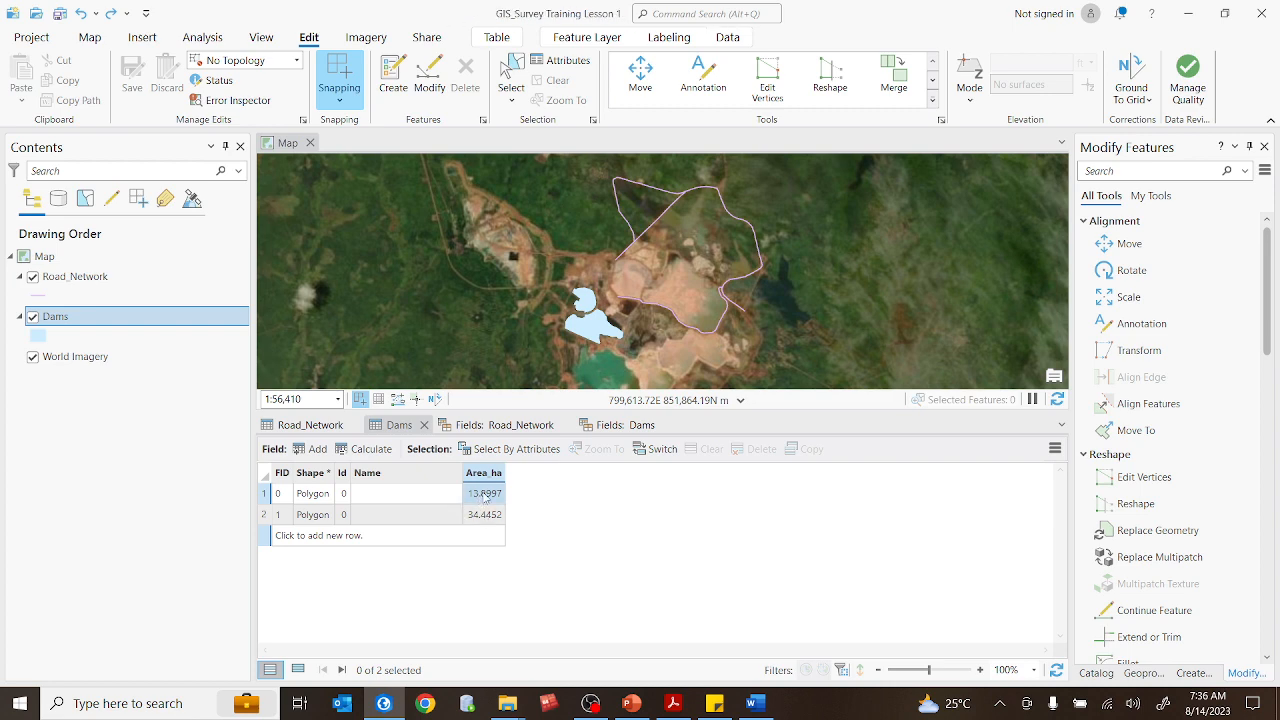
scroll(587, 342, up, 2)
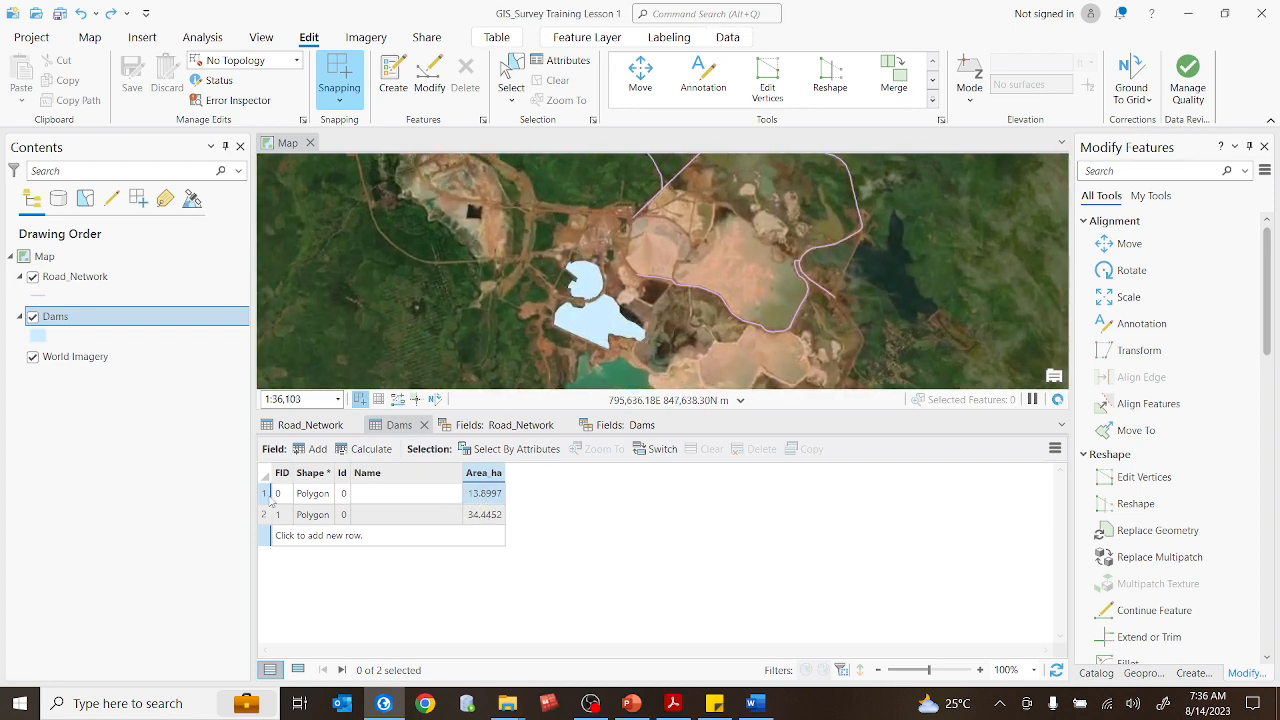
click(265, 494)
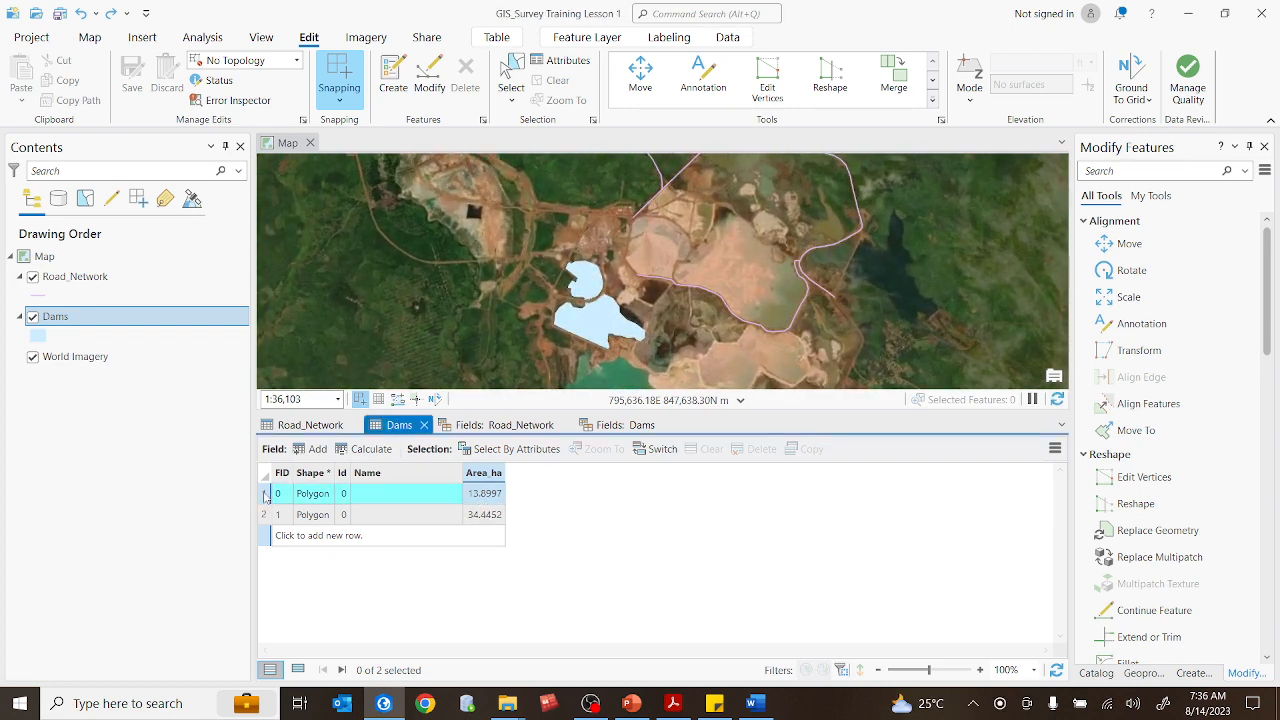
scroll(577, 284, up, 2)
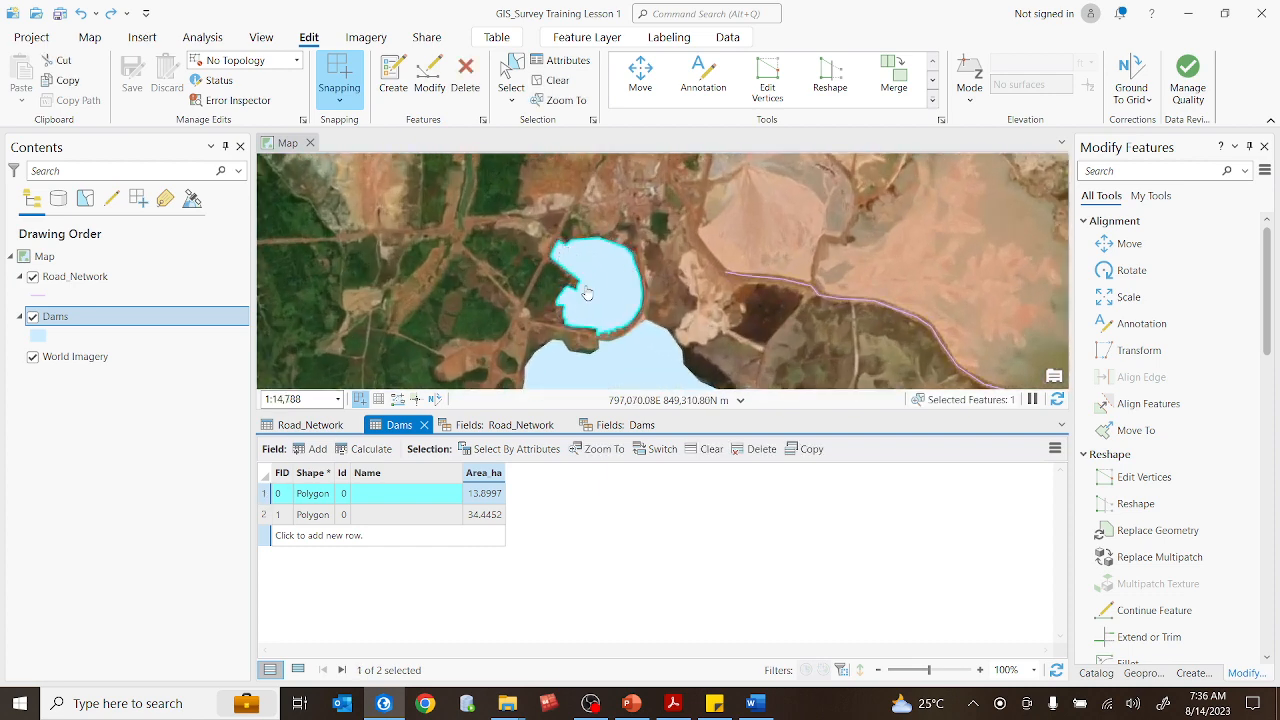
scroll(587, 293, up, 1)
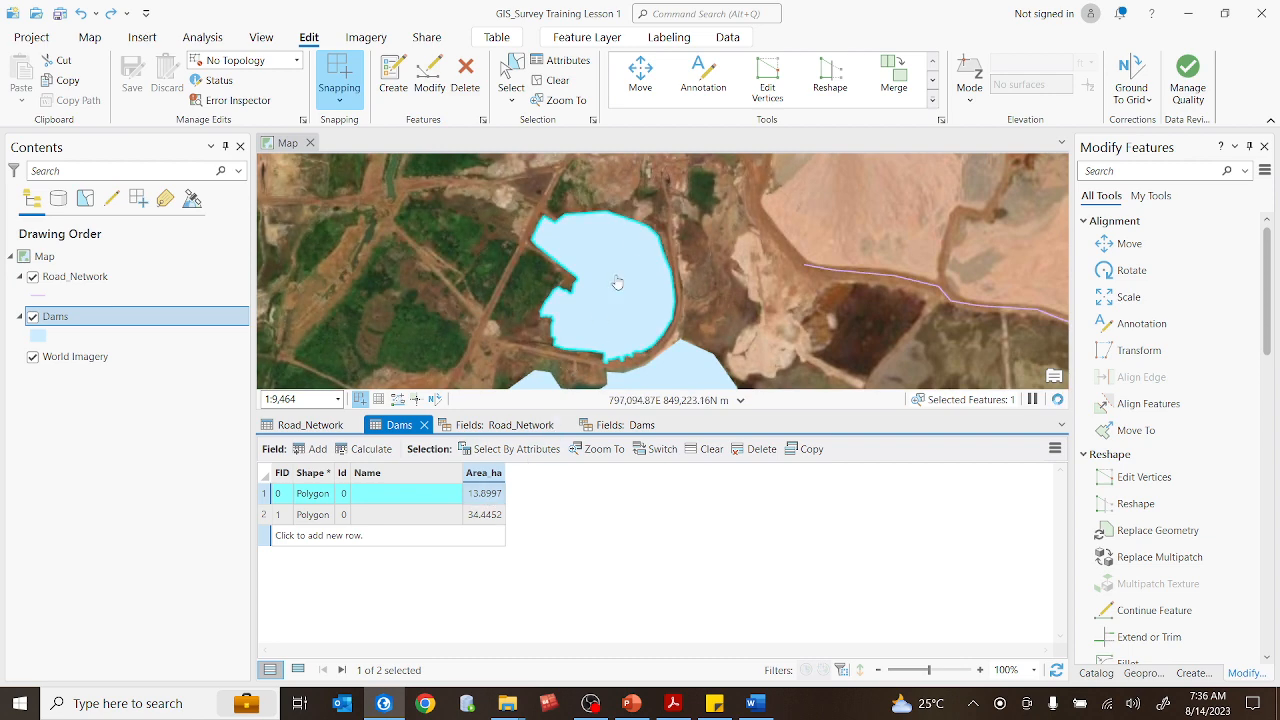
scroll(629, 268, down, 2)
scroll(629, 268, up, 2)
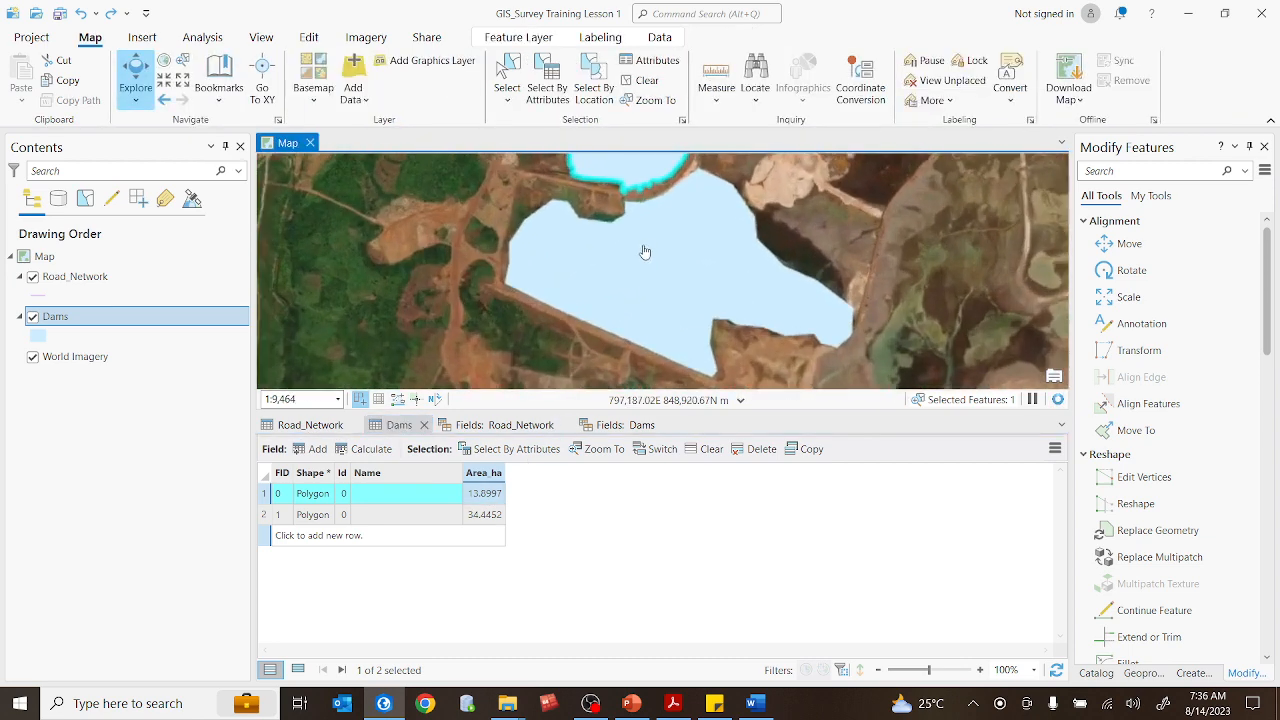
click(265, 516)
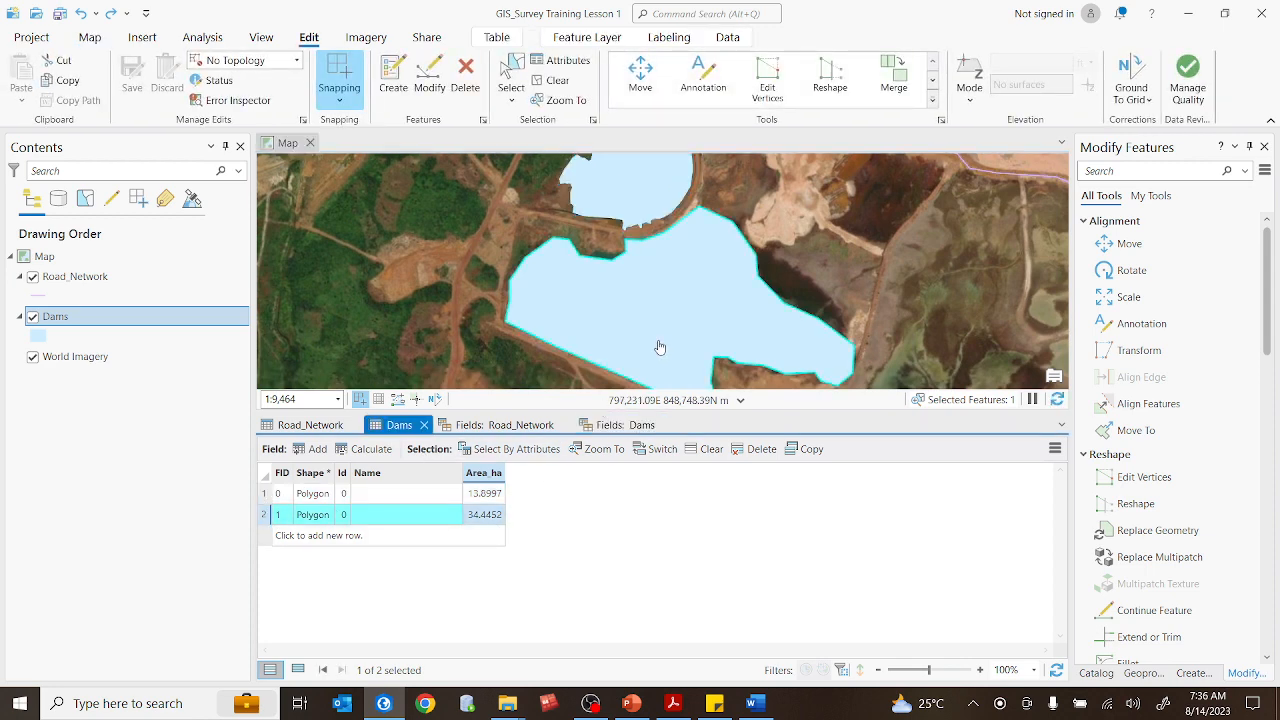
scroll(630, 343, down, 3)
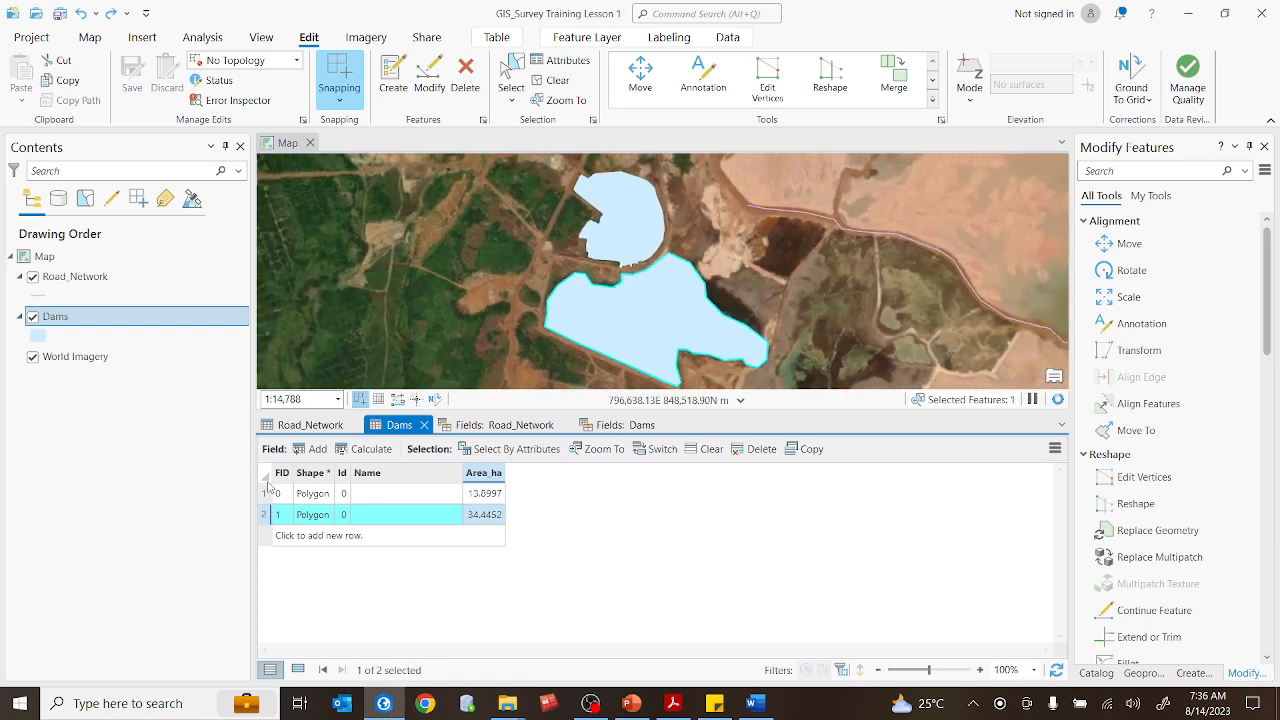
click(268, 480)
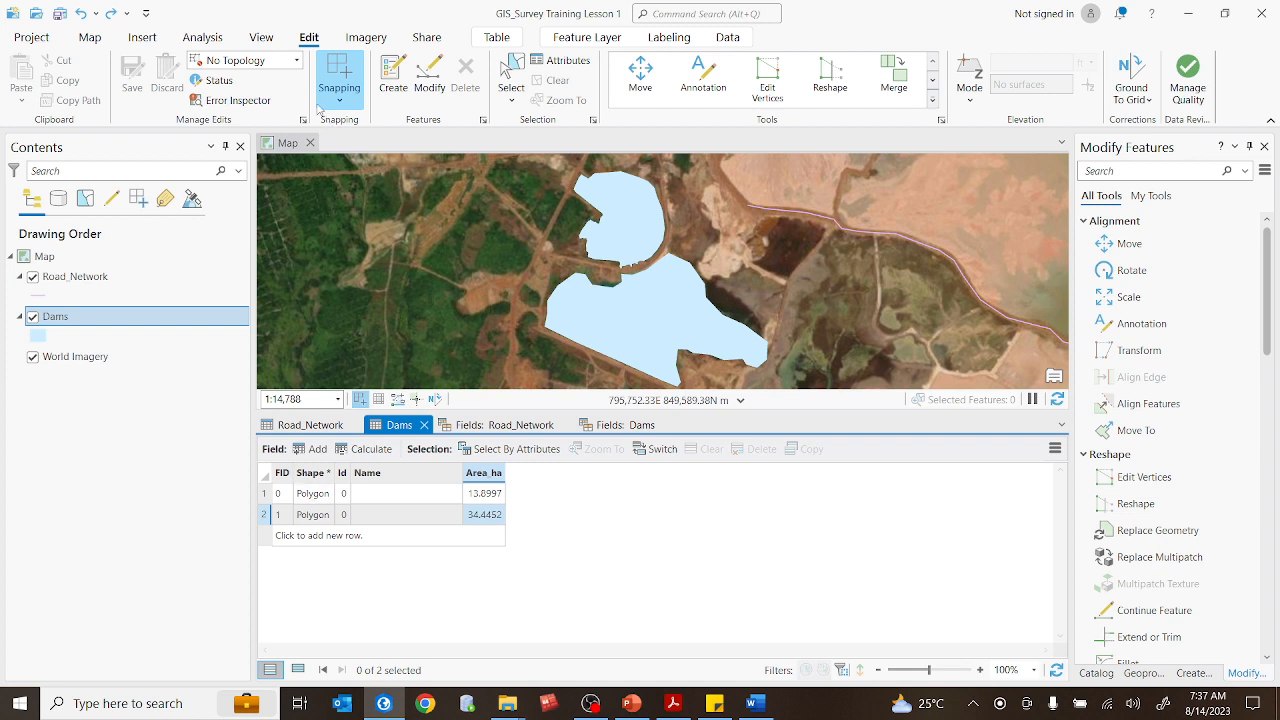
- Select the first Dams record and enter Dam A in its Name field
click(429, 75)
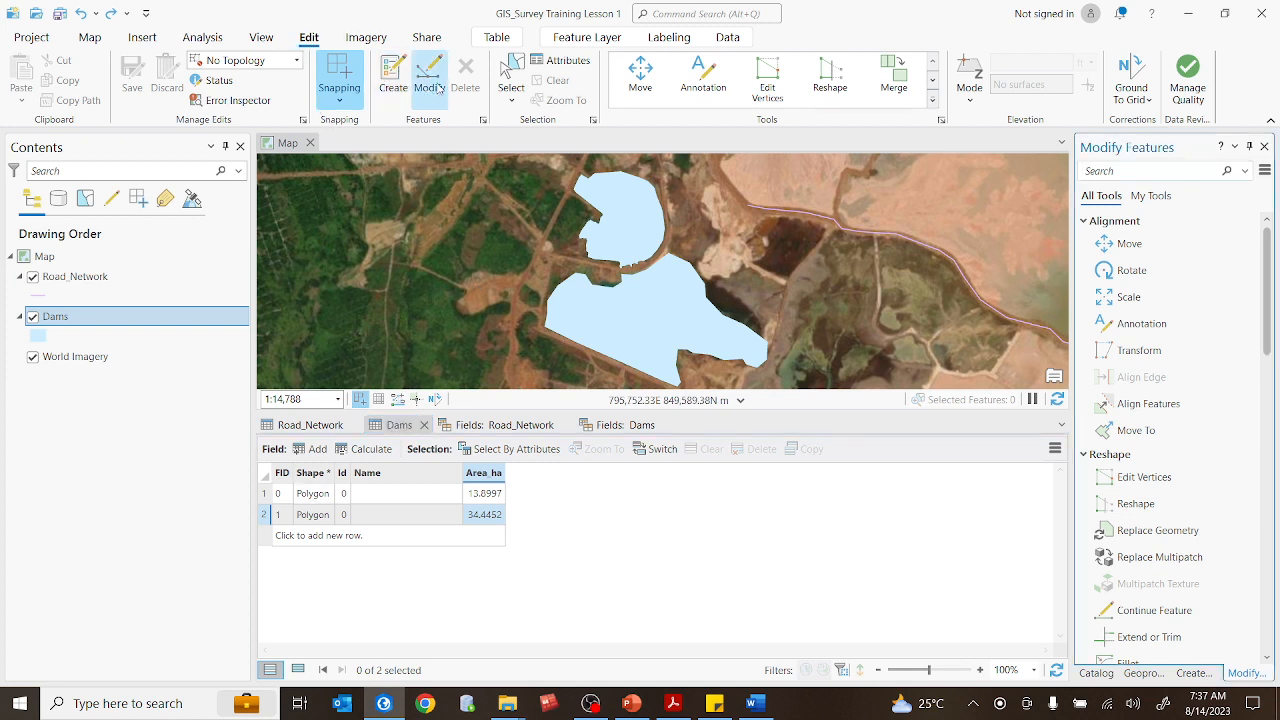
click(269, 497)
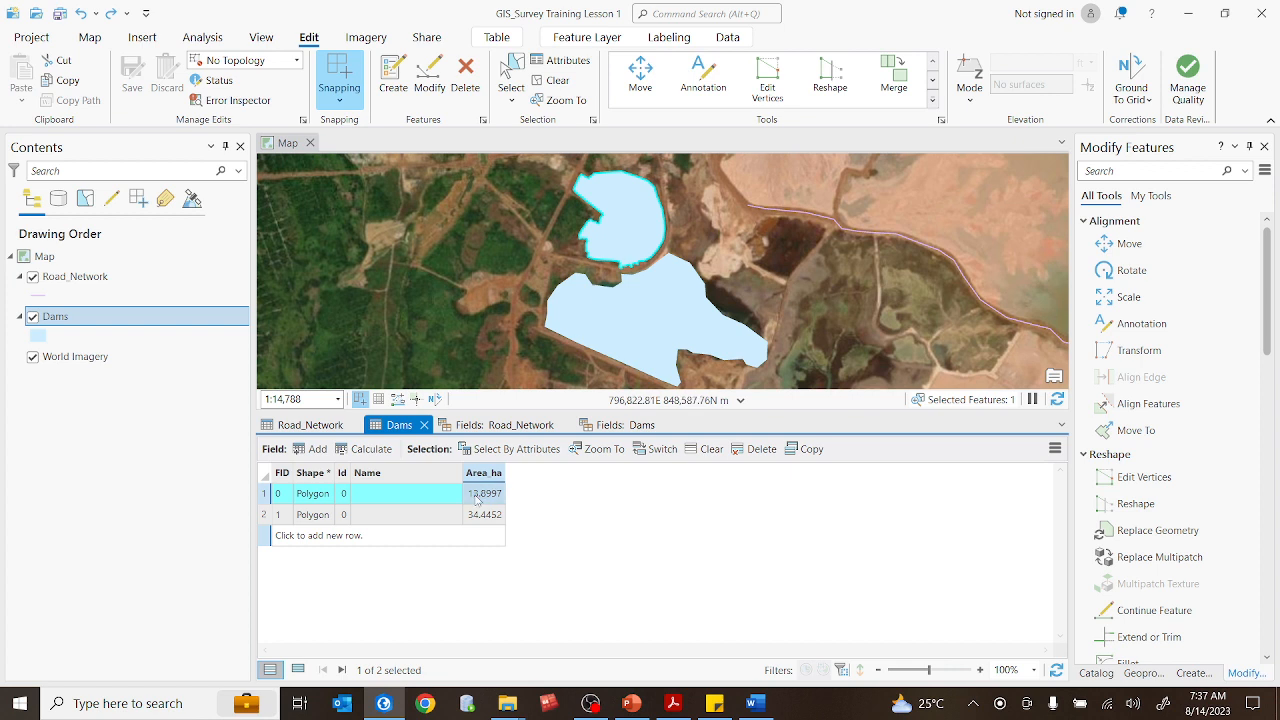
click(402, 493)
click(402, 493)
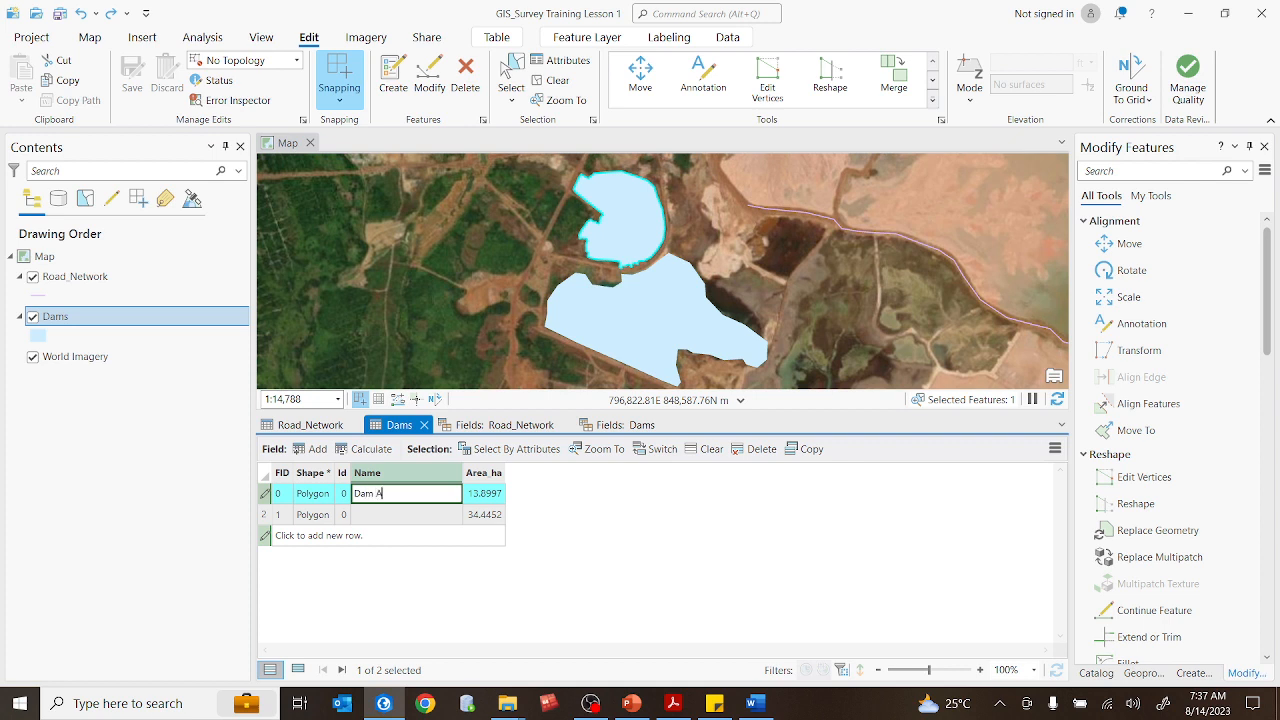
key(Return)
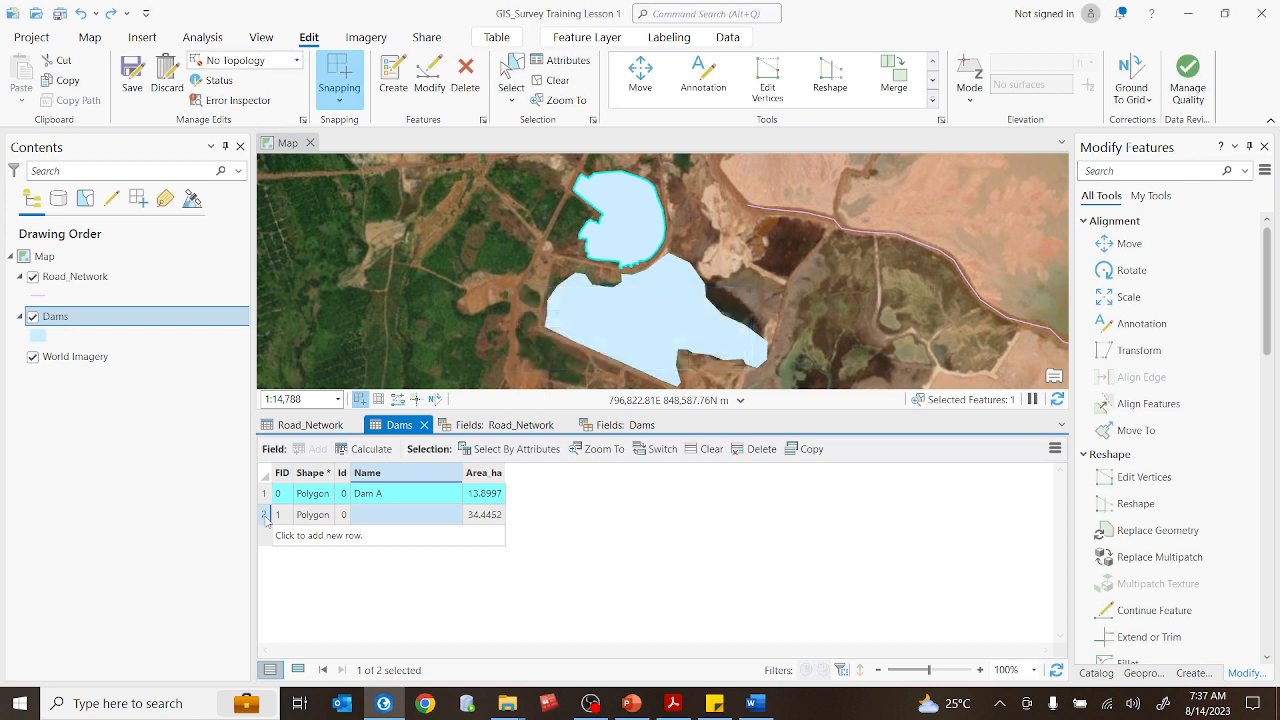
- Select the second Dams record and enter Dam B in its Name field
click(265, 516)
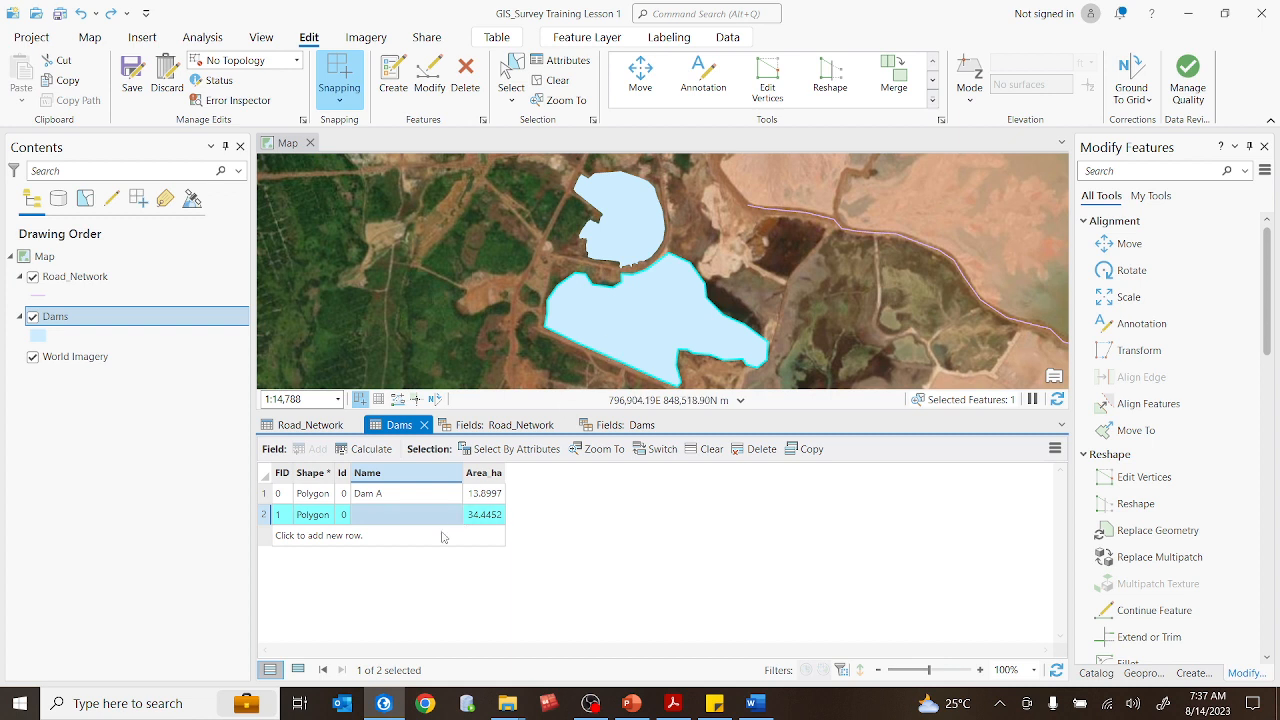
double_click(407, 523)
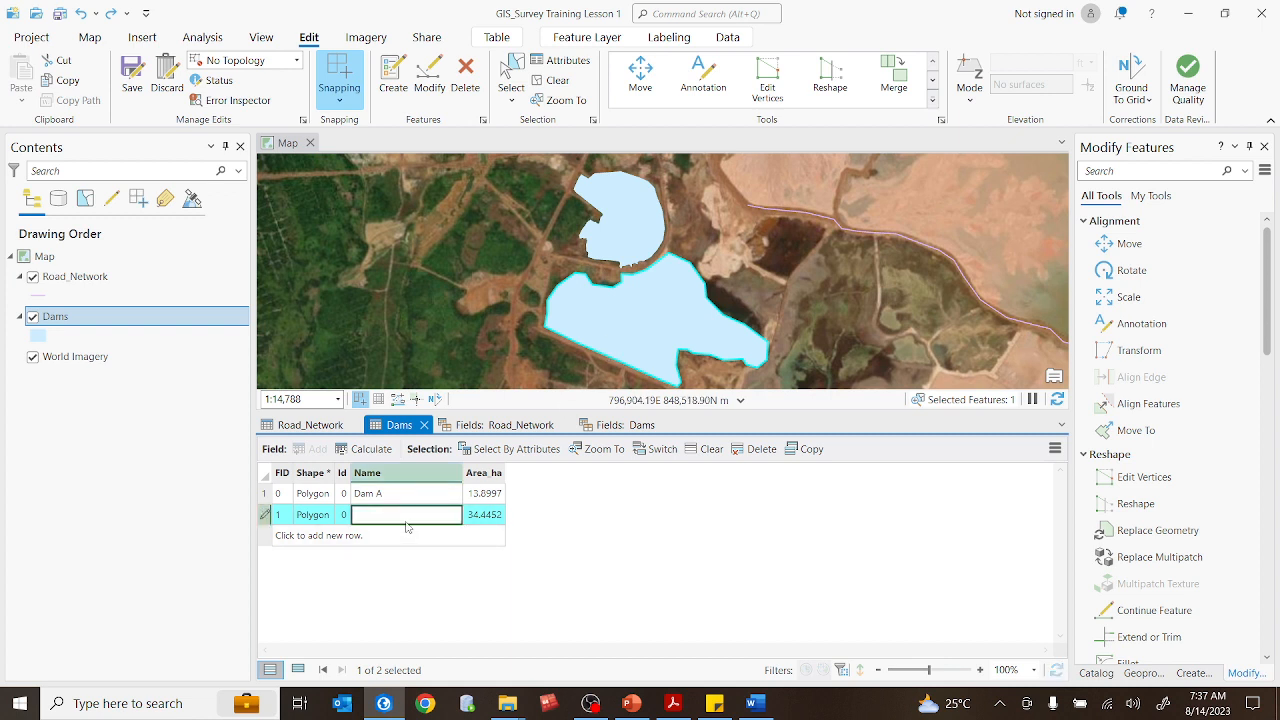
text(Dam B)
key(Return)
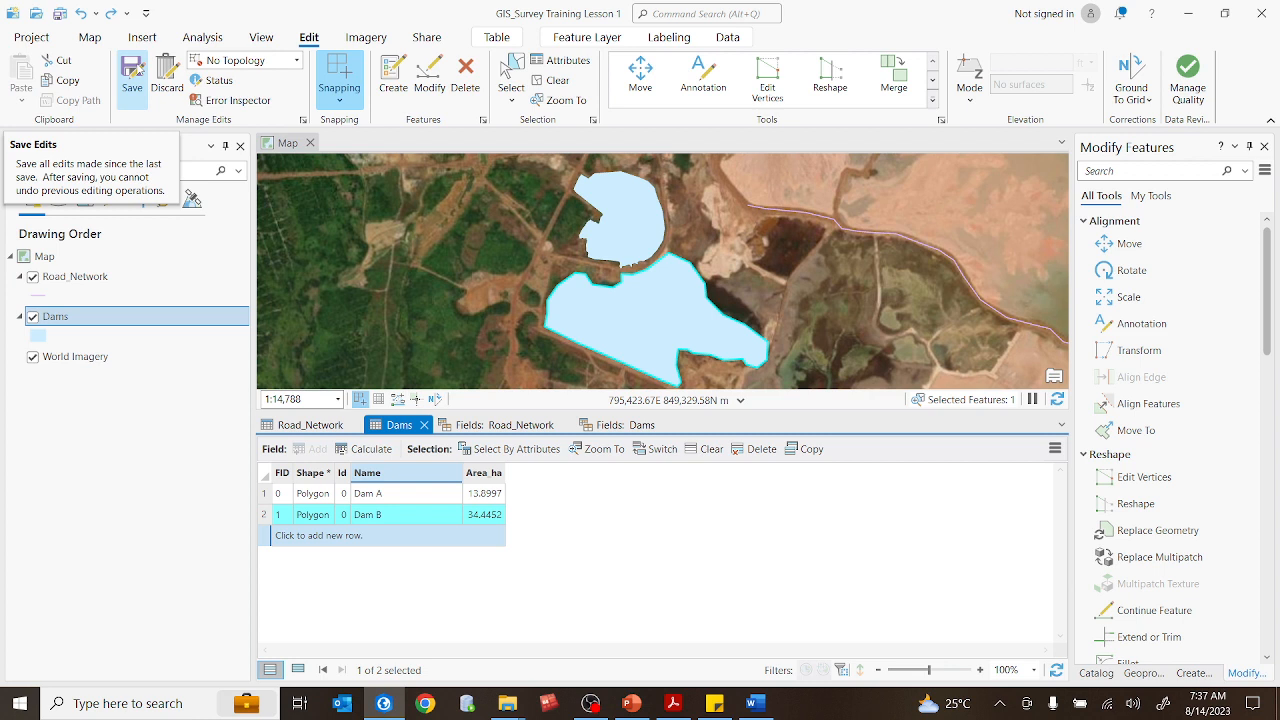
- Save the edits made to the Dams layer and clear its selection
click(138, 74)
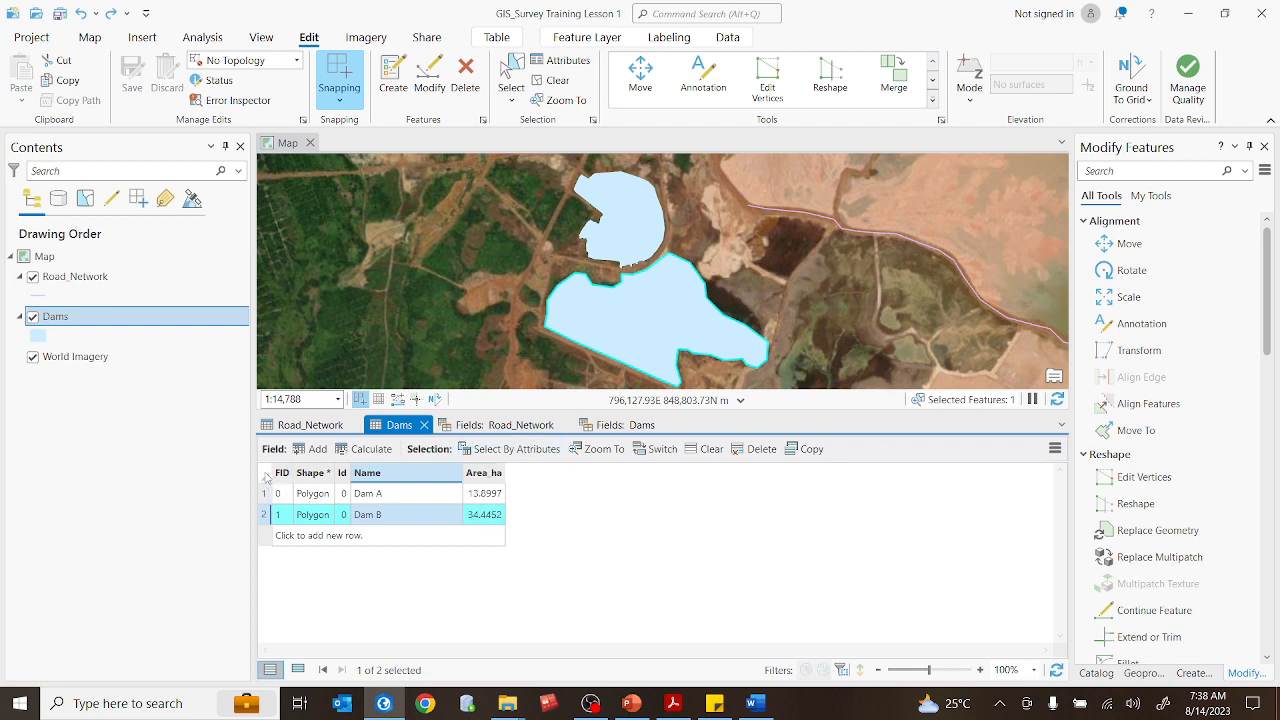
click(705, 449)
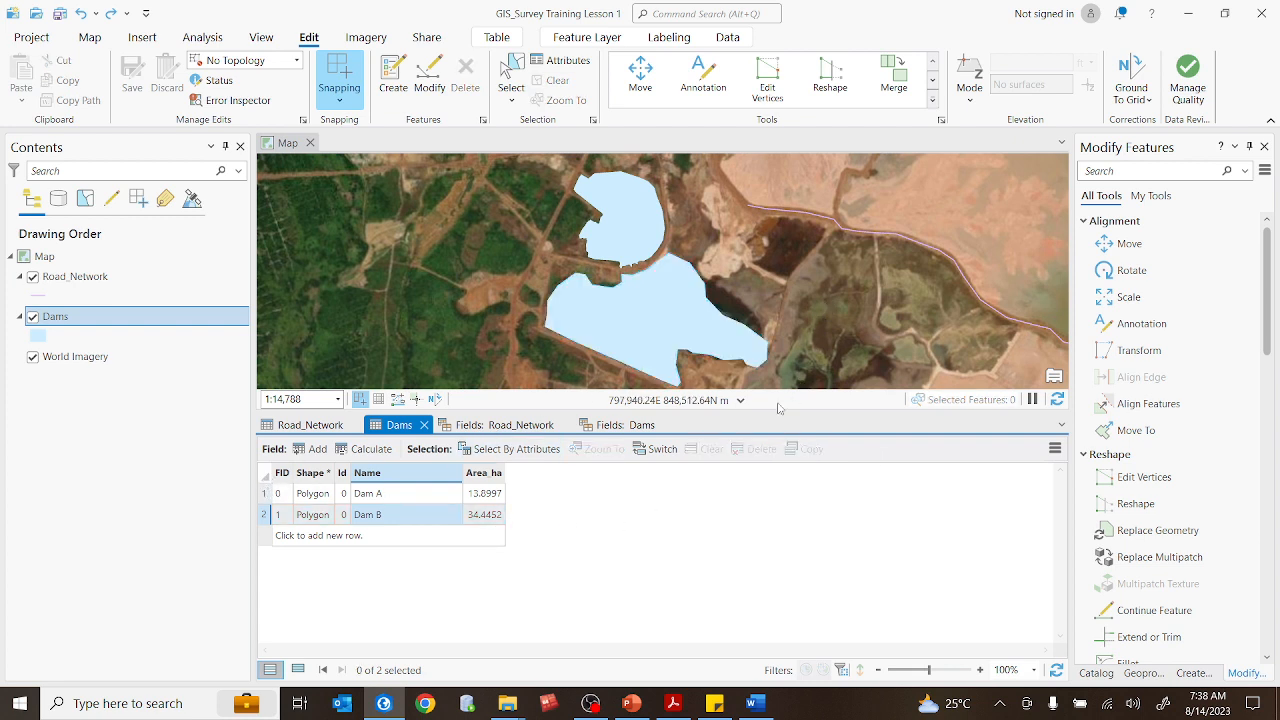
drag(766, 413, 766, 535)
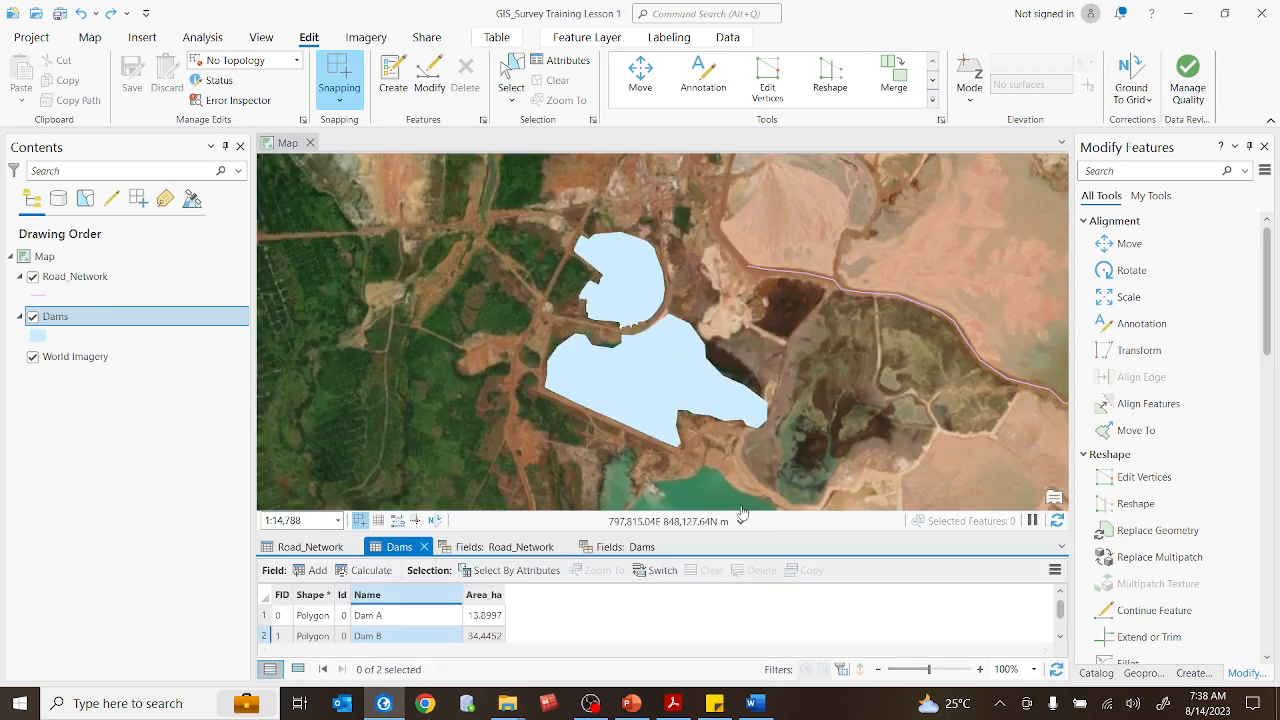
click(622, 434)
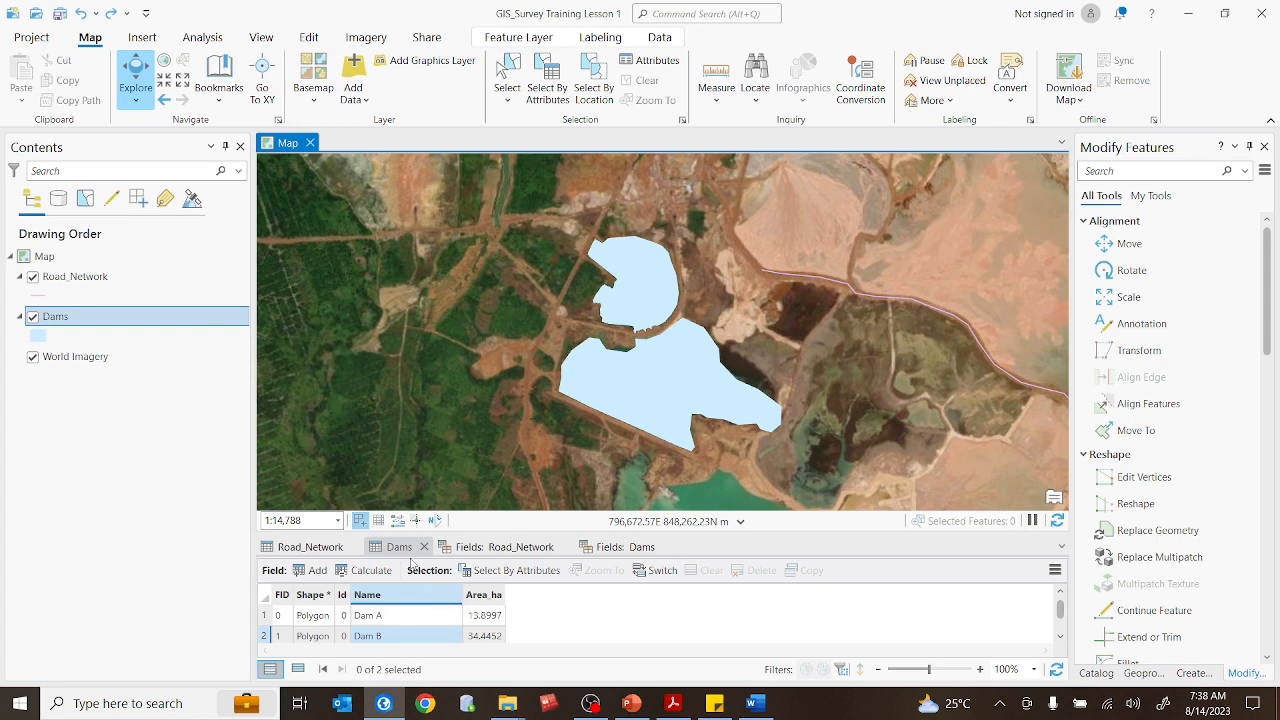
- Show the Road_Network attribute table and enlarge it so that all road records can be reviewed
right_click(105, 284)
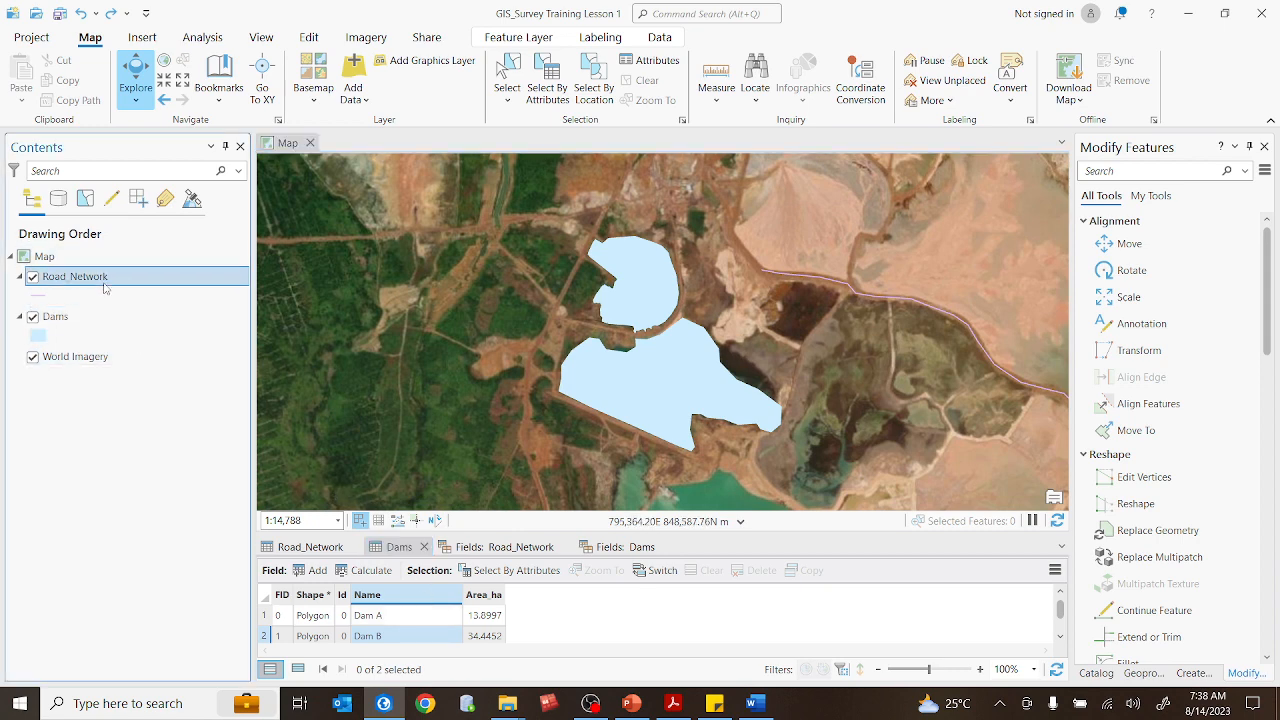
key(Escape)
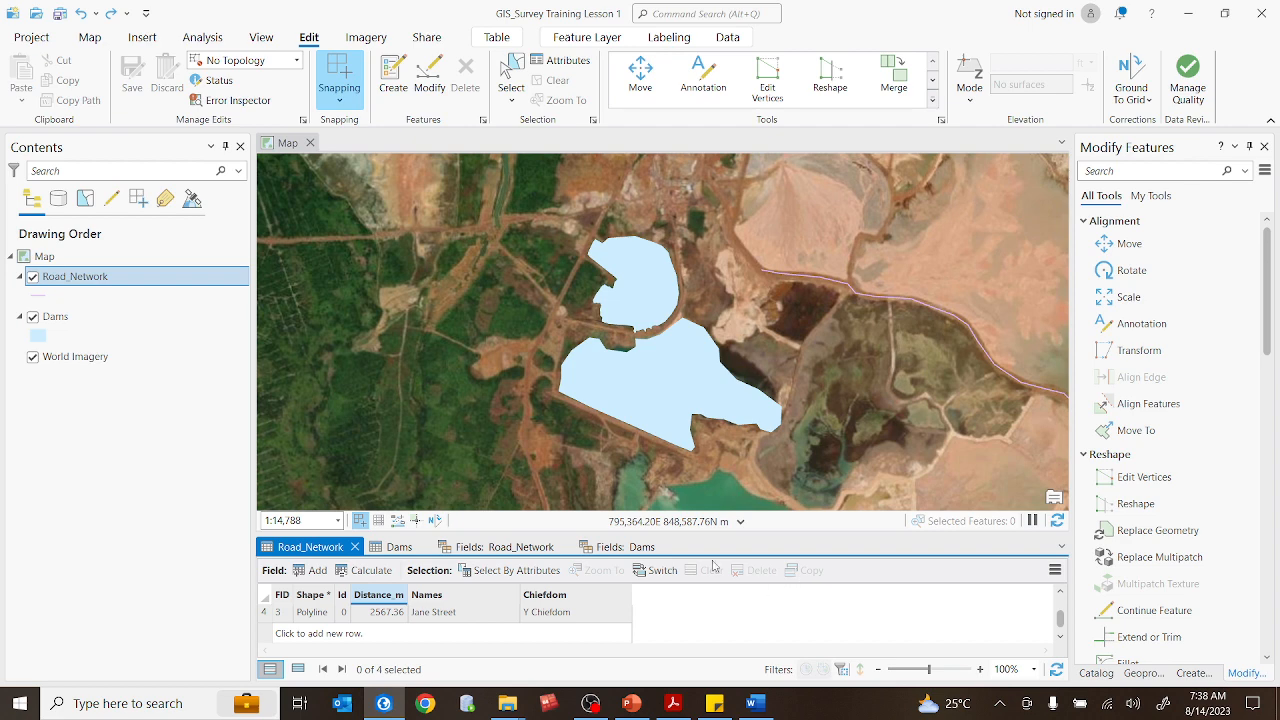
drag(691, 535, 691, 459)
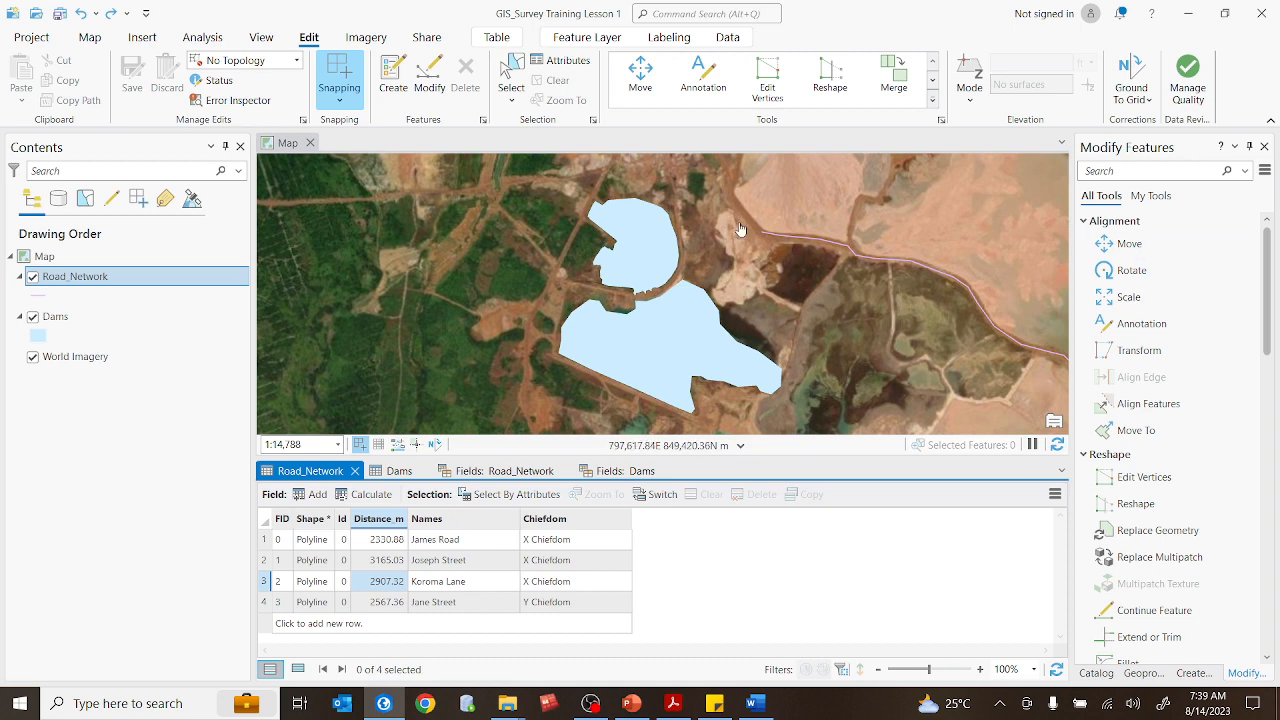
- Open the pop-up of the northernmost road on the map, review its name and chiefdom attributes, and close it
scroll(767, 288, down, 5)
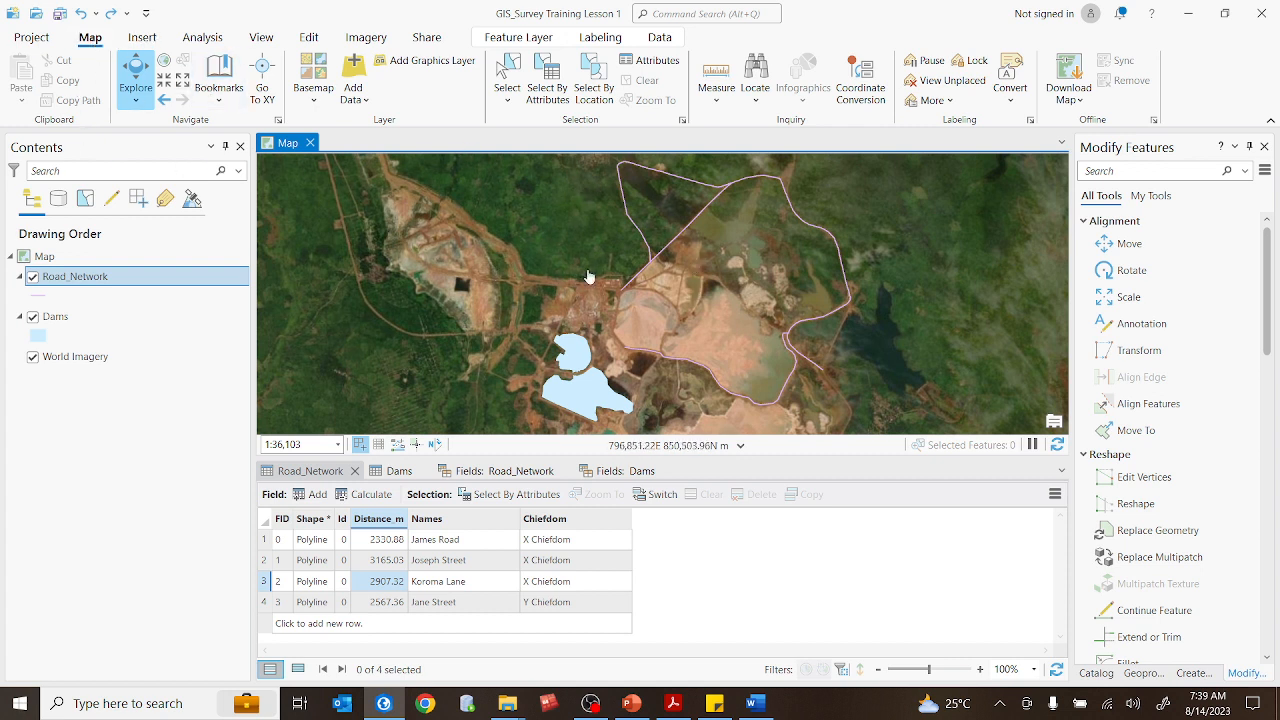
drag(680, 240, 660, 341)
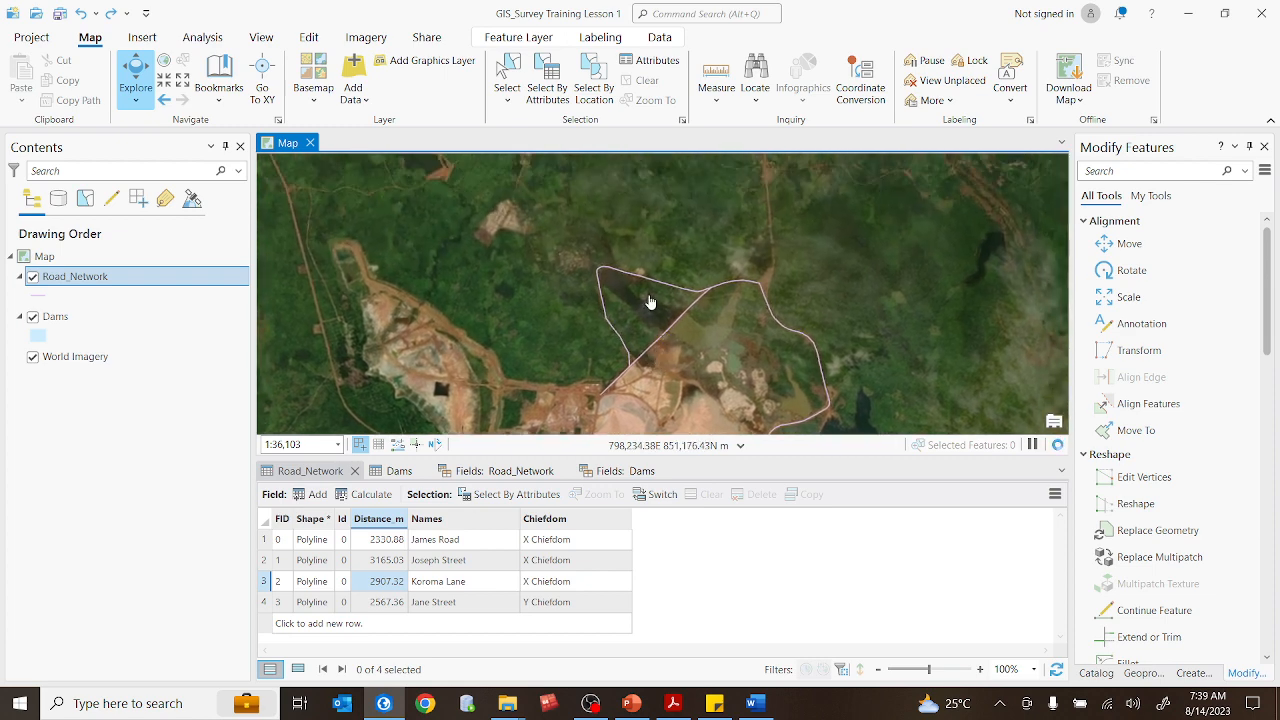
scroll(650, 300, up, 2)
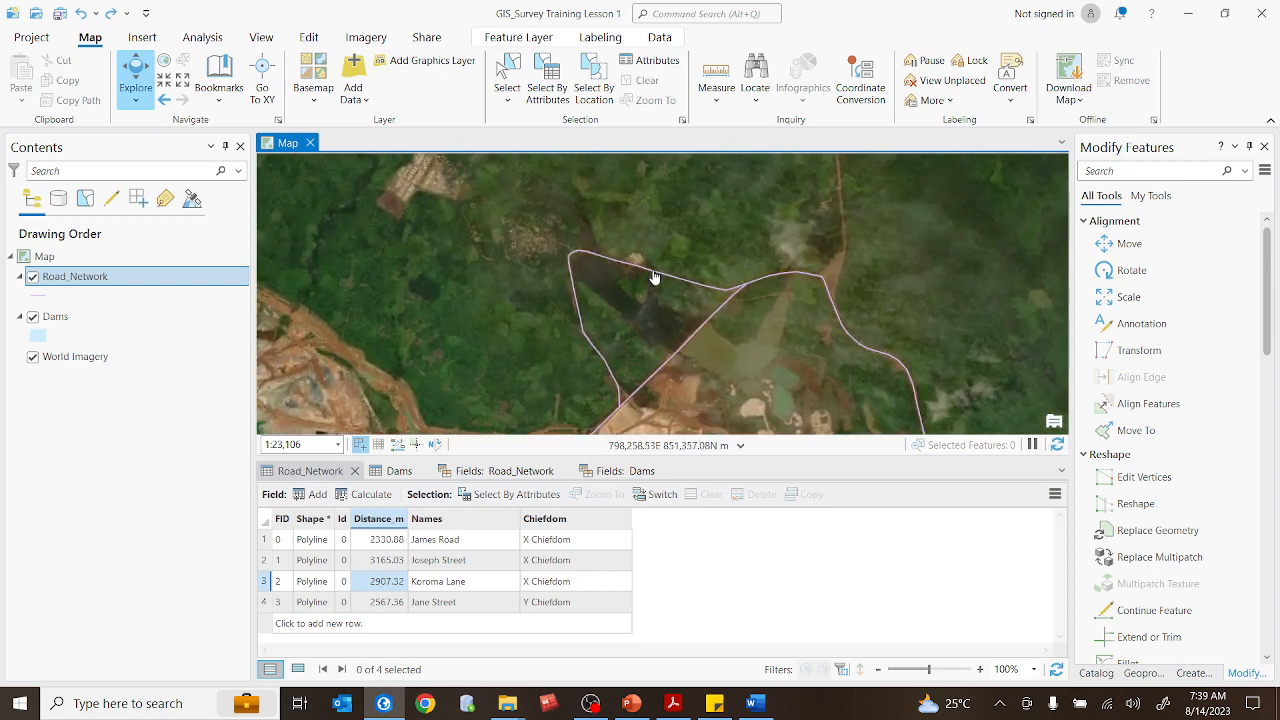
click(654, 277)
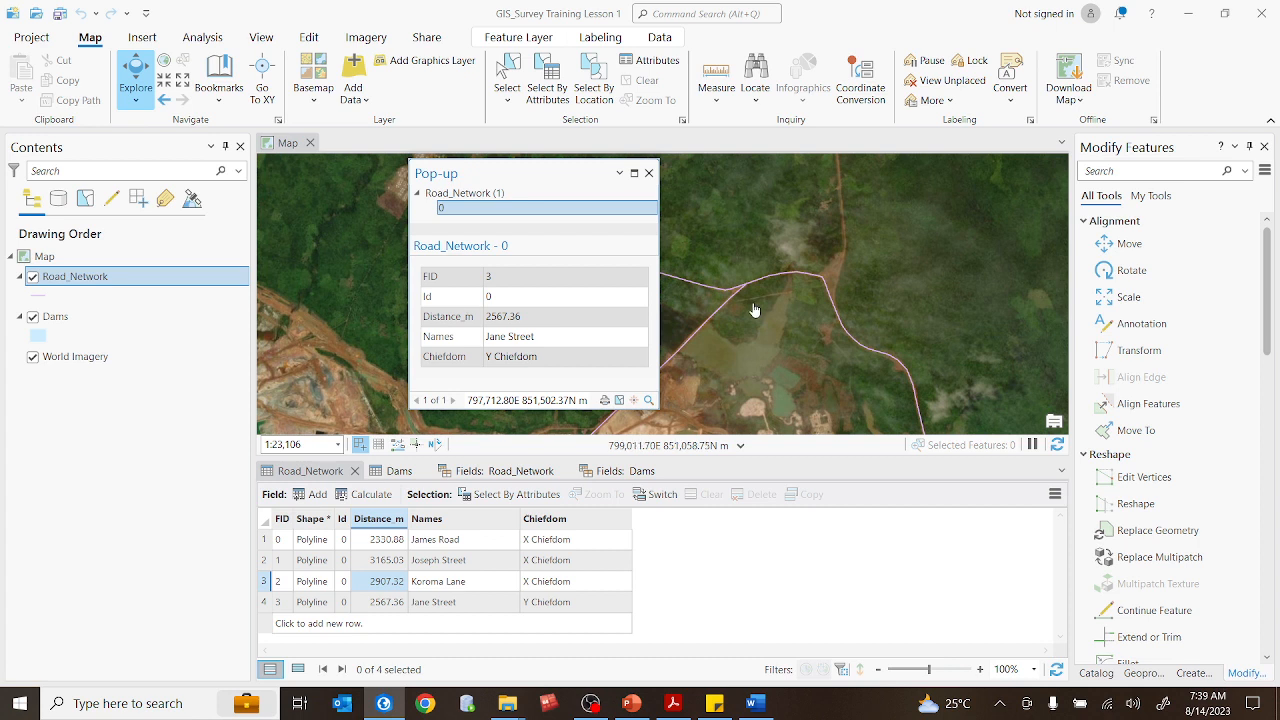
drag(743, 289, 872, 287)
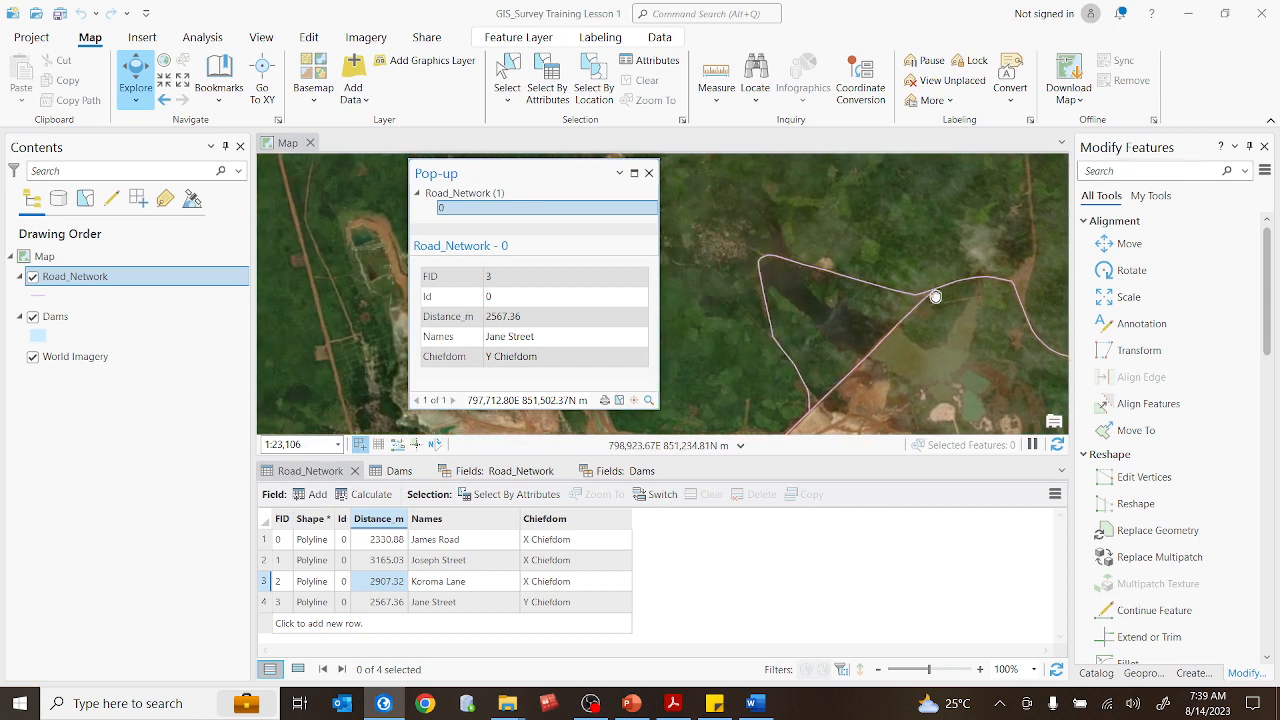
click(857, 280)
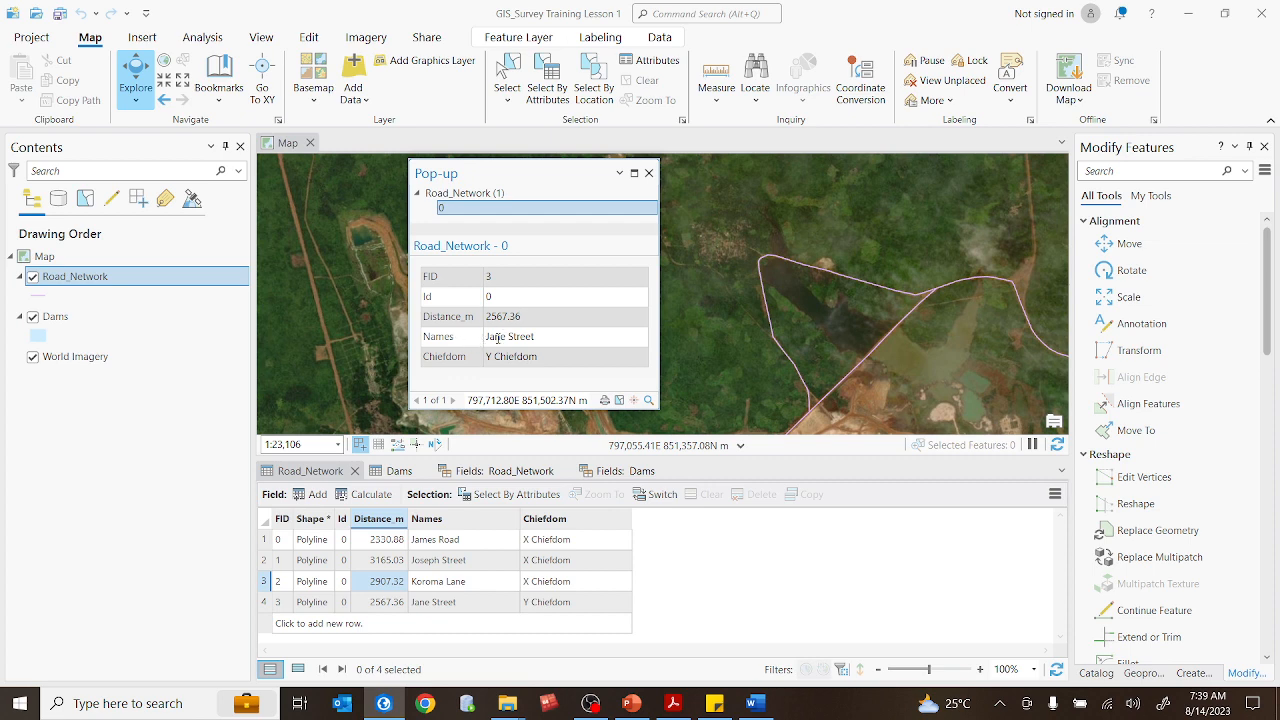
drag(512, 336, 557, 341)
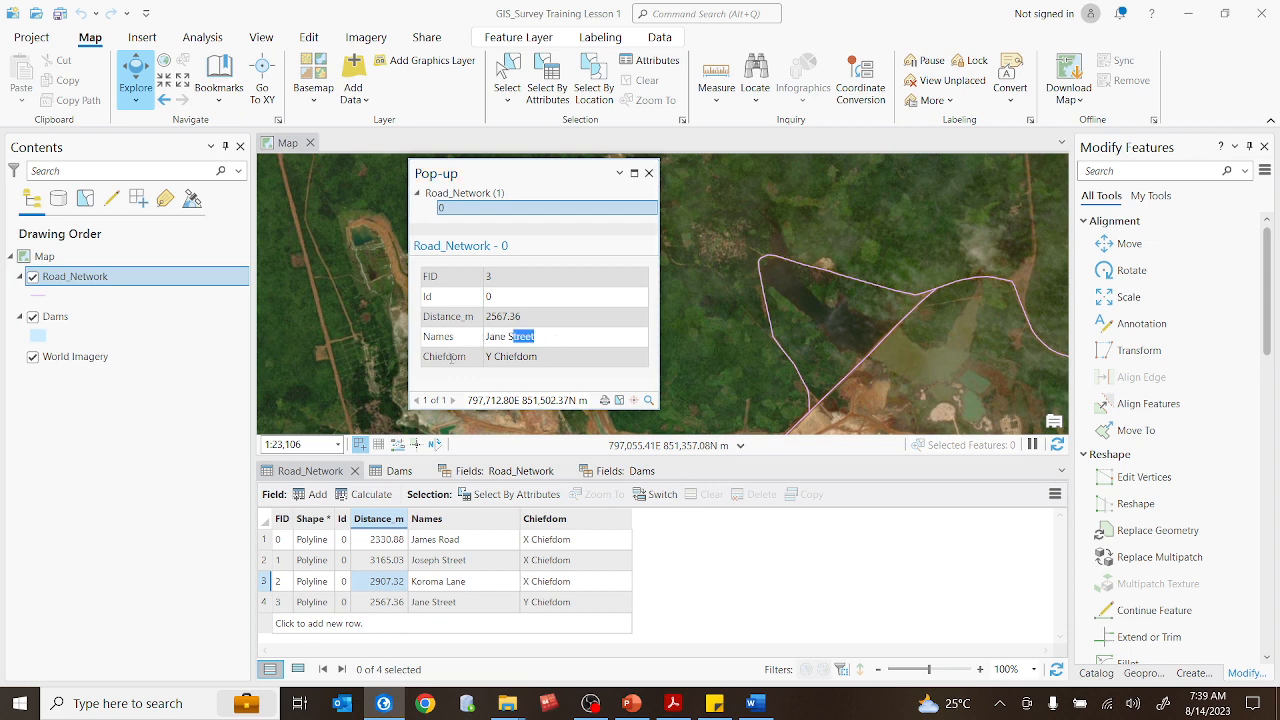
click(539, 361)
click(649, 175)
- Open the pop-up of the larger southern dam on the map and review its name and hectare area
scroll(668, 237, down, 2)
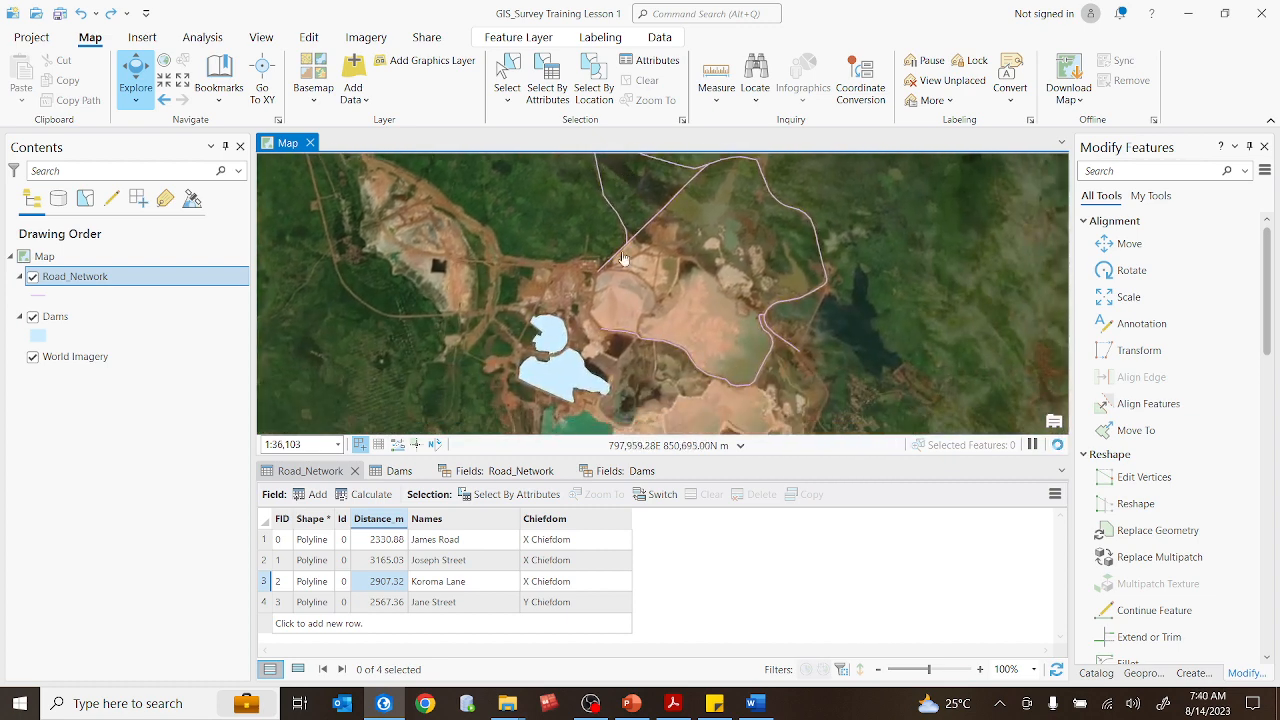
scroll(625, 335, up, 2)
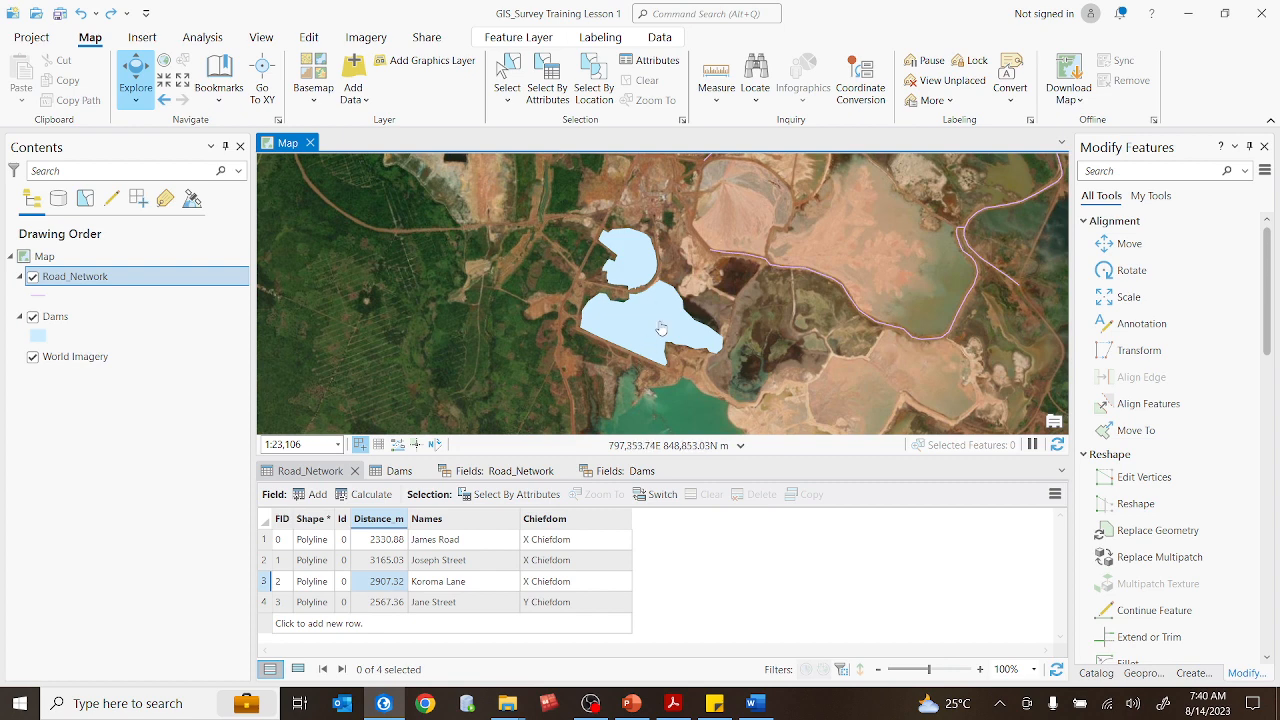
click(660, 322)
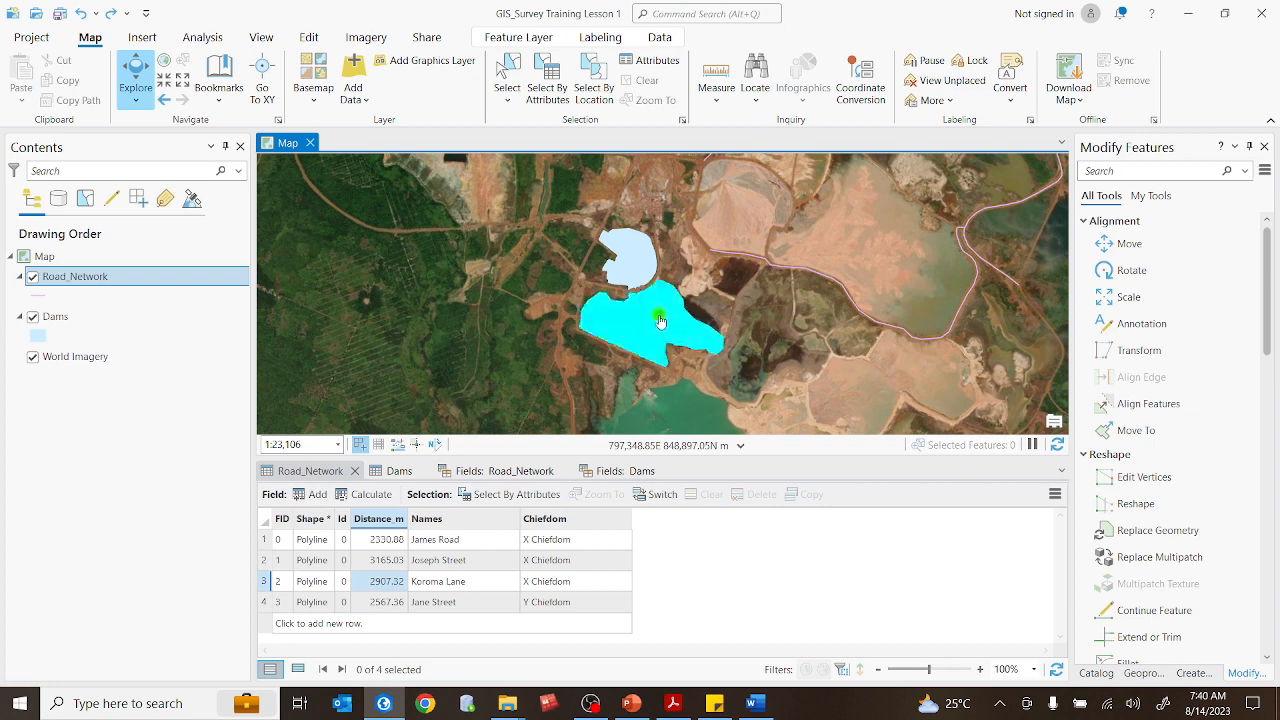
drag(635, 325, 795, 305)
click(795, 305)
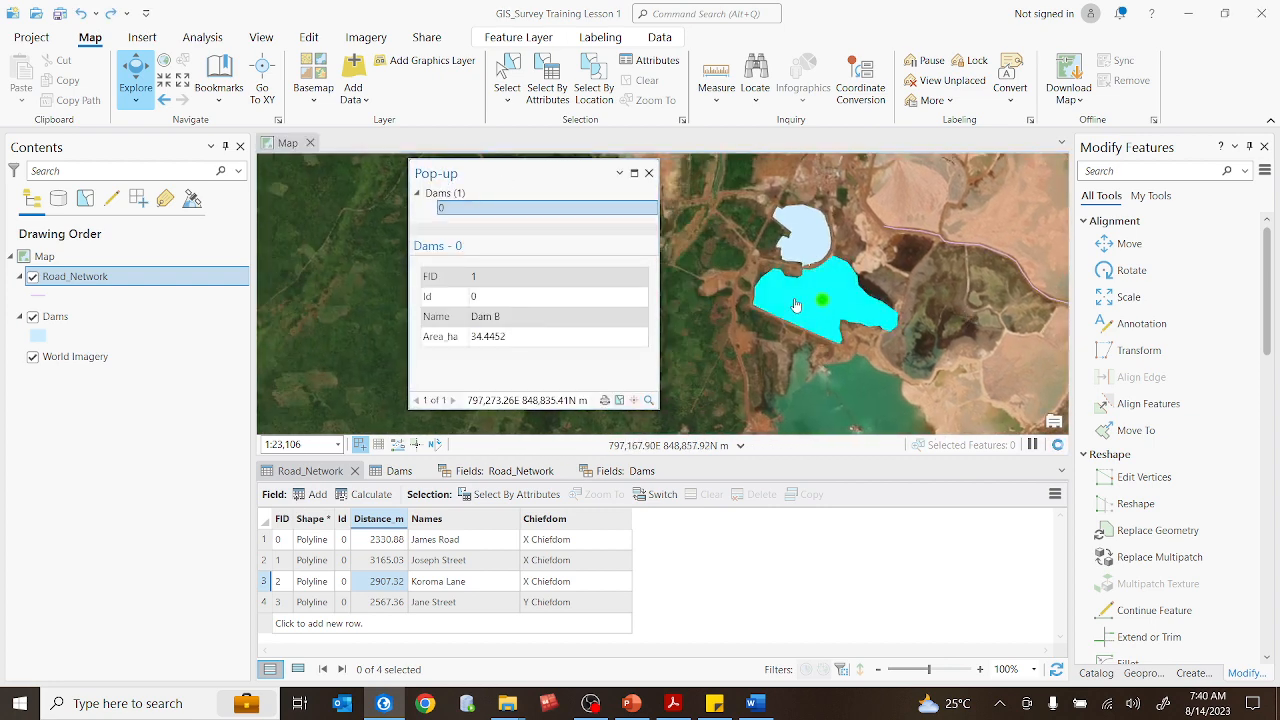
double_click(495, 316)
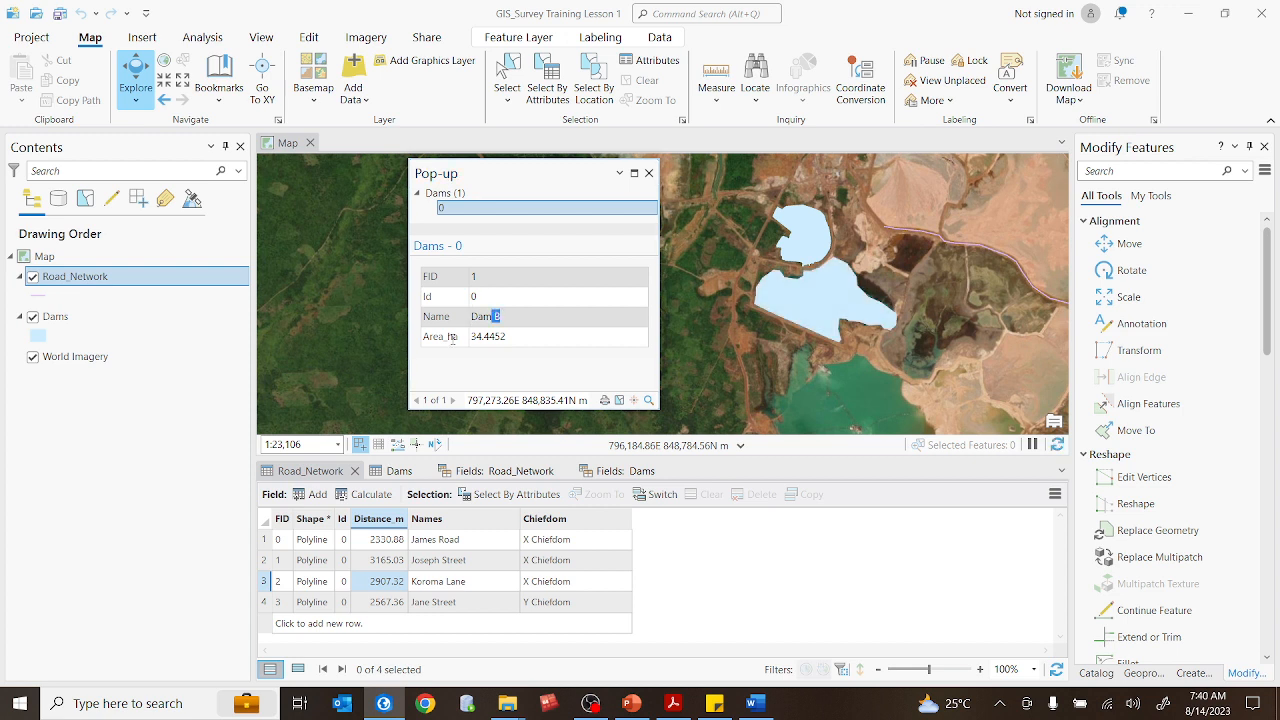
- Review the name and hectare area of the larger southern dam in its pop-up and close it
drag(479, 336, 516, 331)
click(490, 358)
drag(470, 336, 548, 349)
click(428, 367)
click(648, 174)
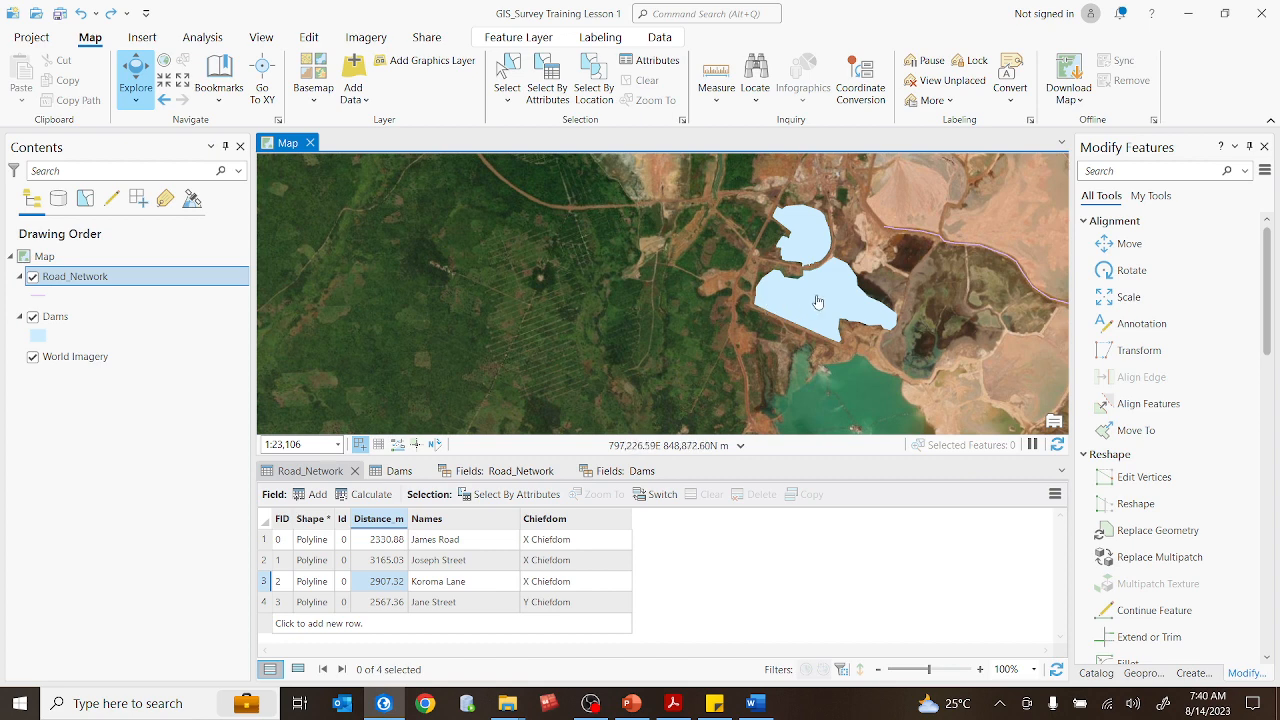
- Shrink the Road_Network attribute table to give the map more room and view the whole road network with both dams
scroll(716, 340, down, 3)
scroll(716, 378, up, 1)
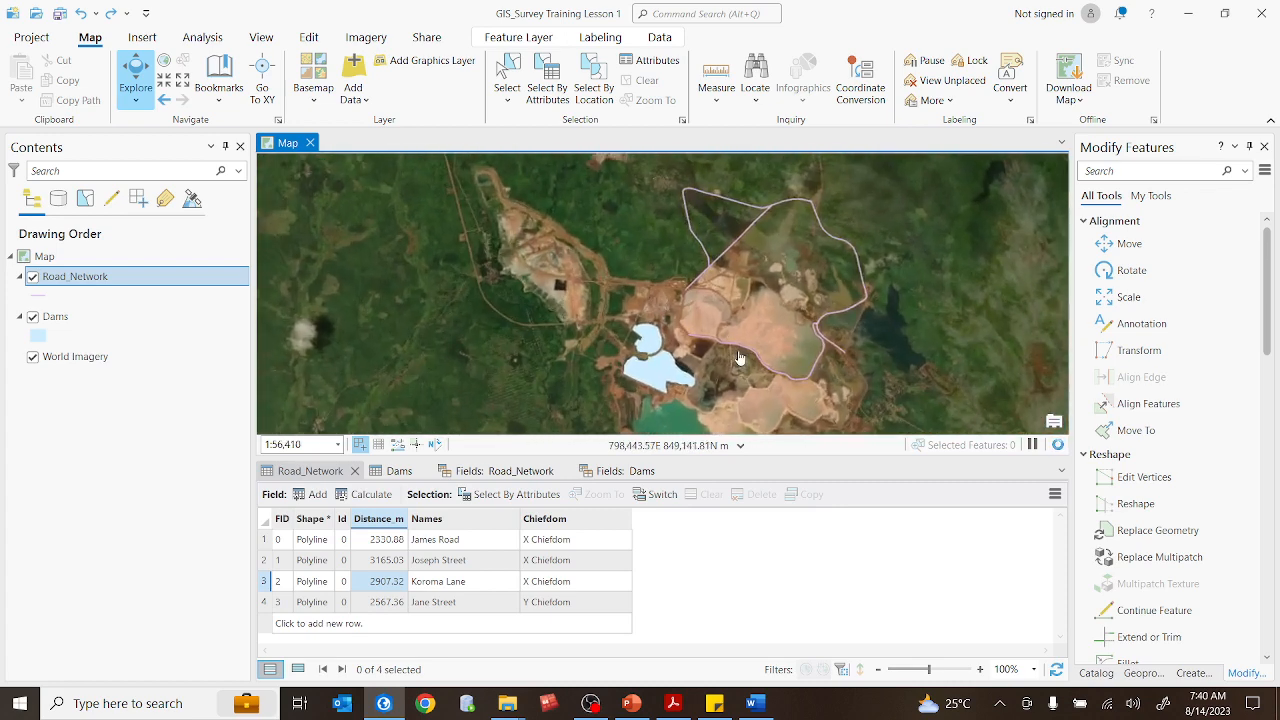
scroll(776, 330, up, 1)
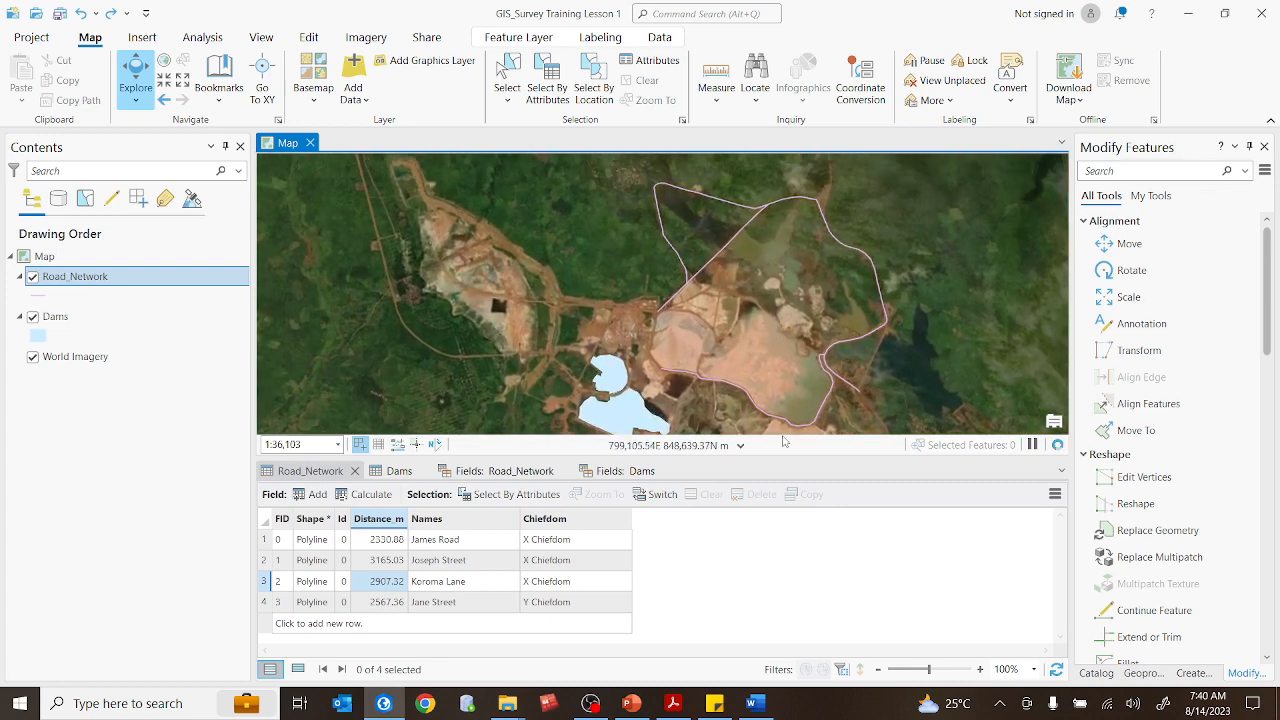
drag(778, 458, 774, 550)
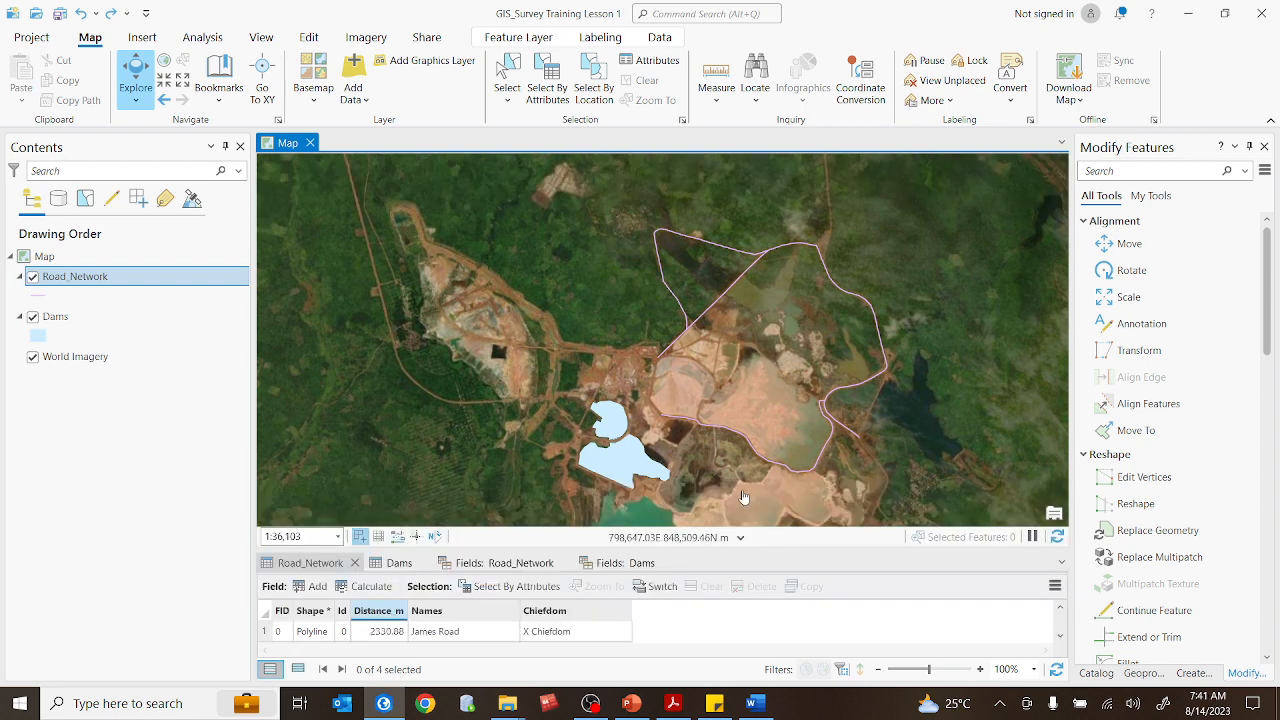
scroll(770, 432, up, 2)
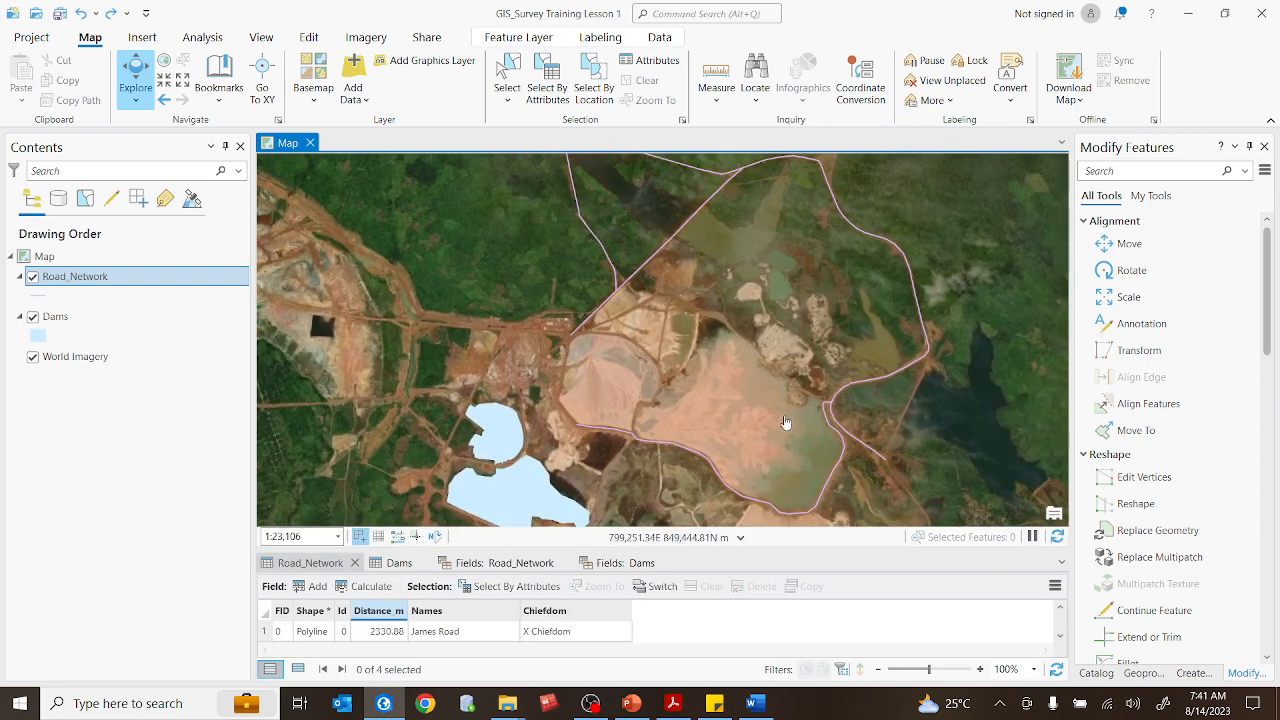
scroll(785, 423, down, 2)
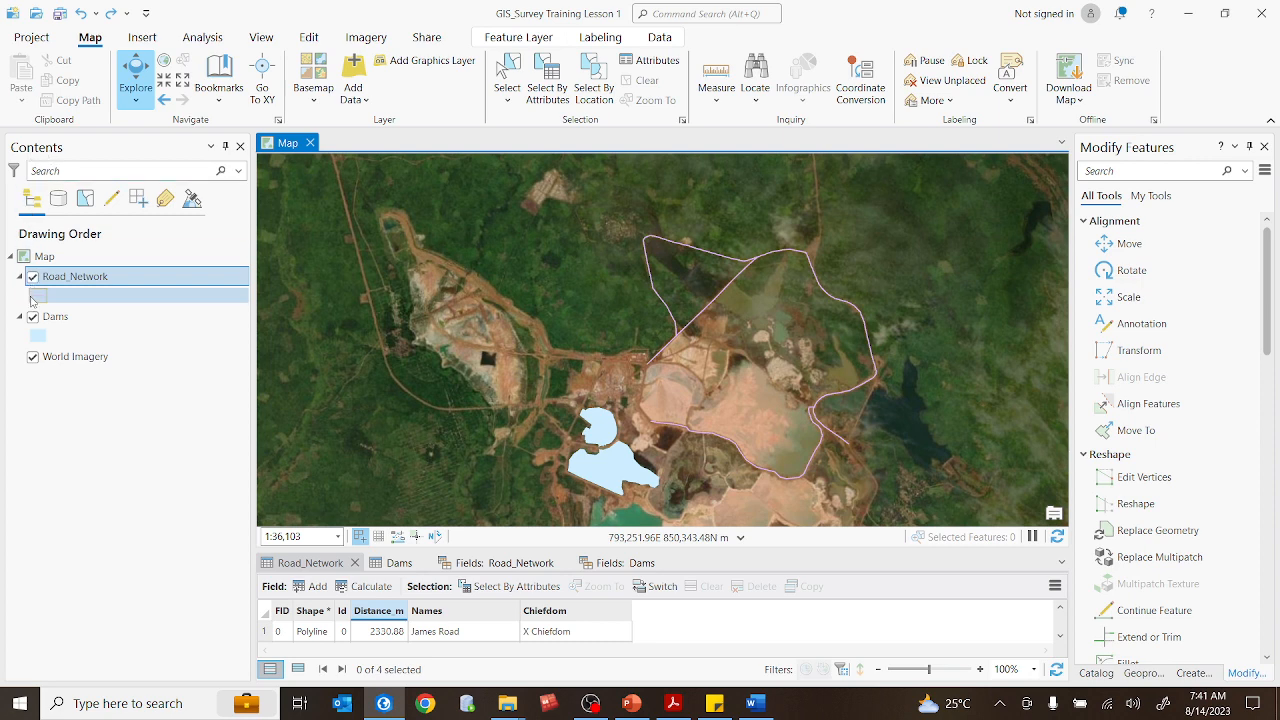
- Open the symbology settings for the Road_Network line symbol and widen the pane to show more of the gallery
click(66, 283)
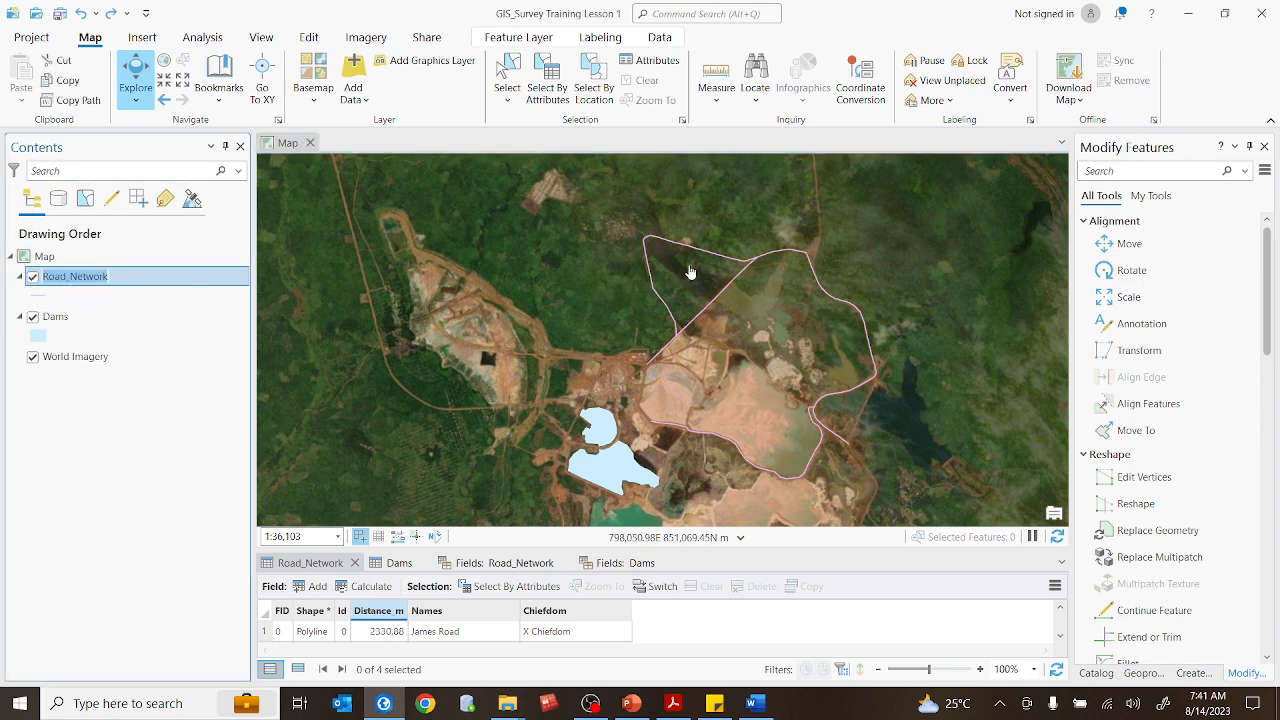
click(85, 299)
click(74, 278)
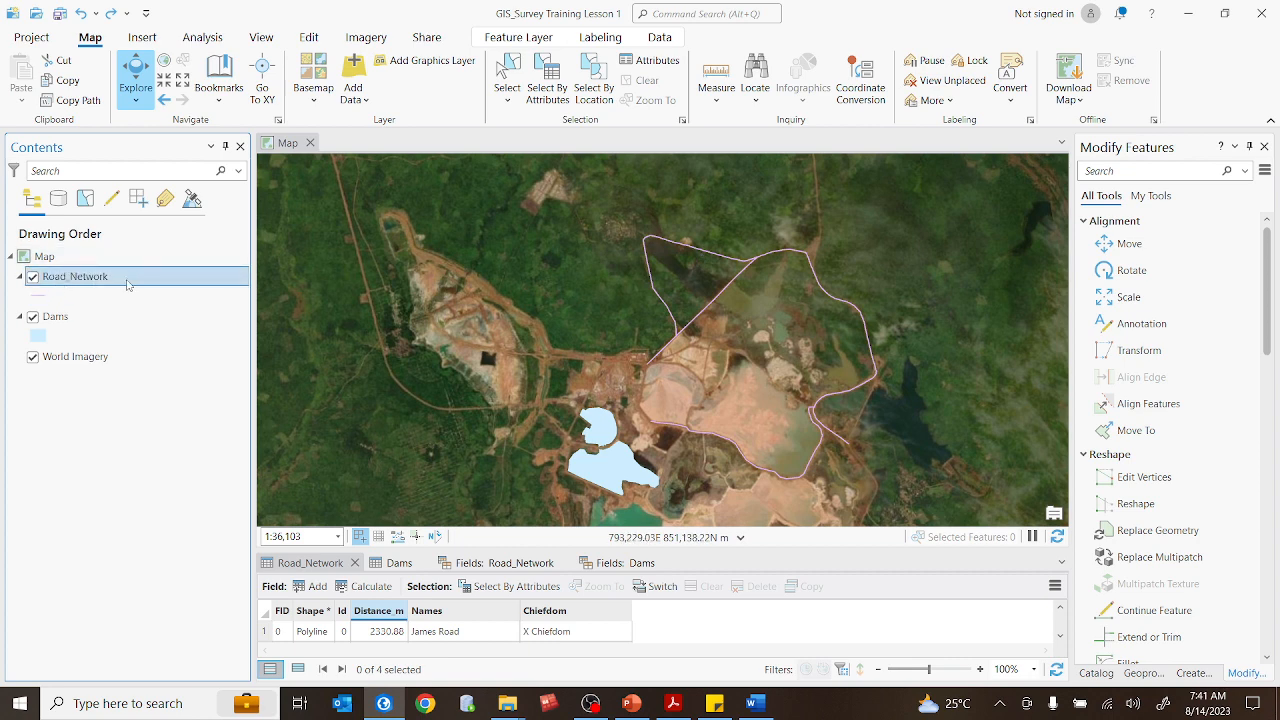
click(38, 298)
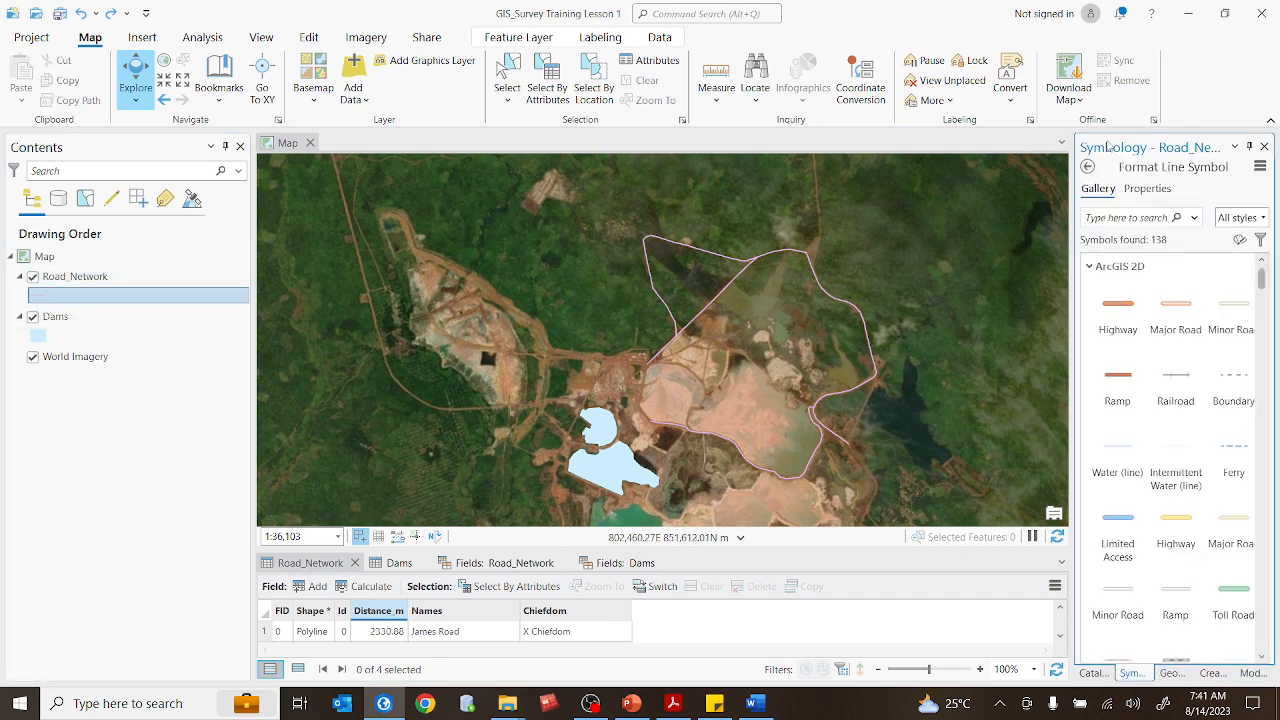
drag(1072, 244, 960, 292)
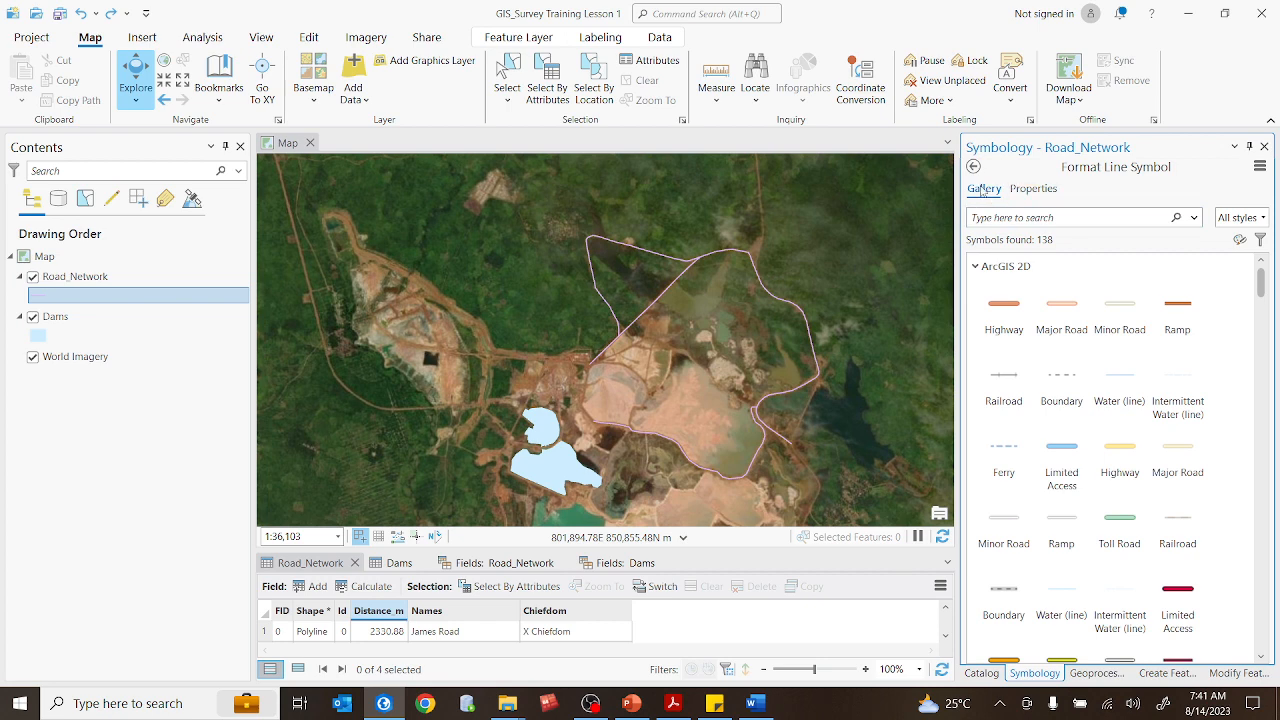
- Examine the predefined line symbols in the gallery and the color and line width properties available for Road_Network
scroll(1080, 430, down, 10)
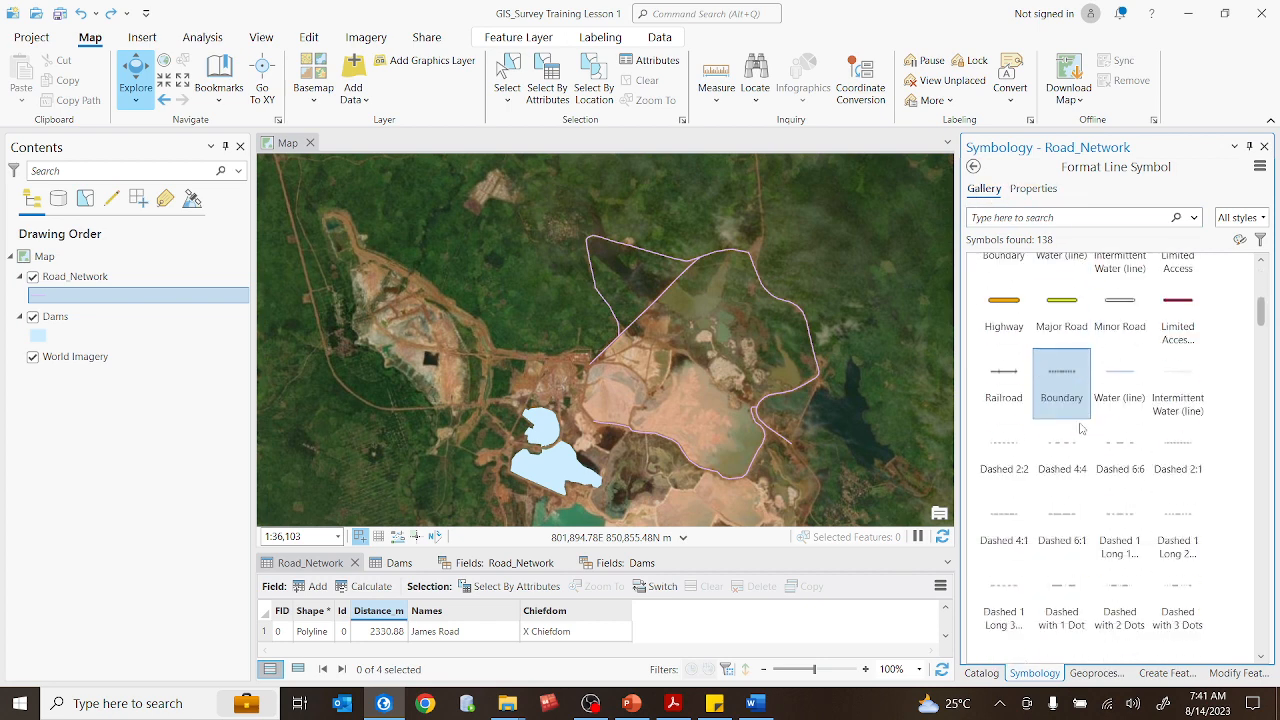
scroll(1082, 432, up, 10)
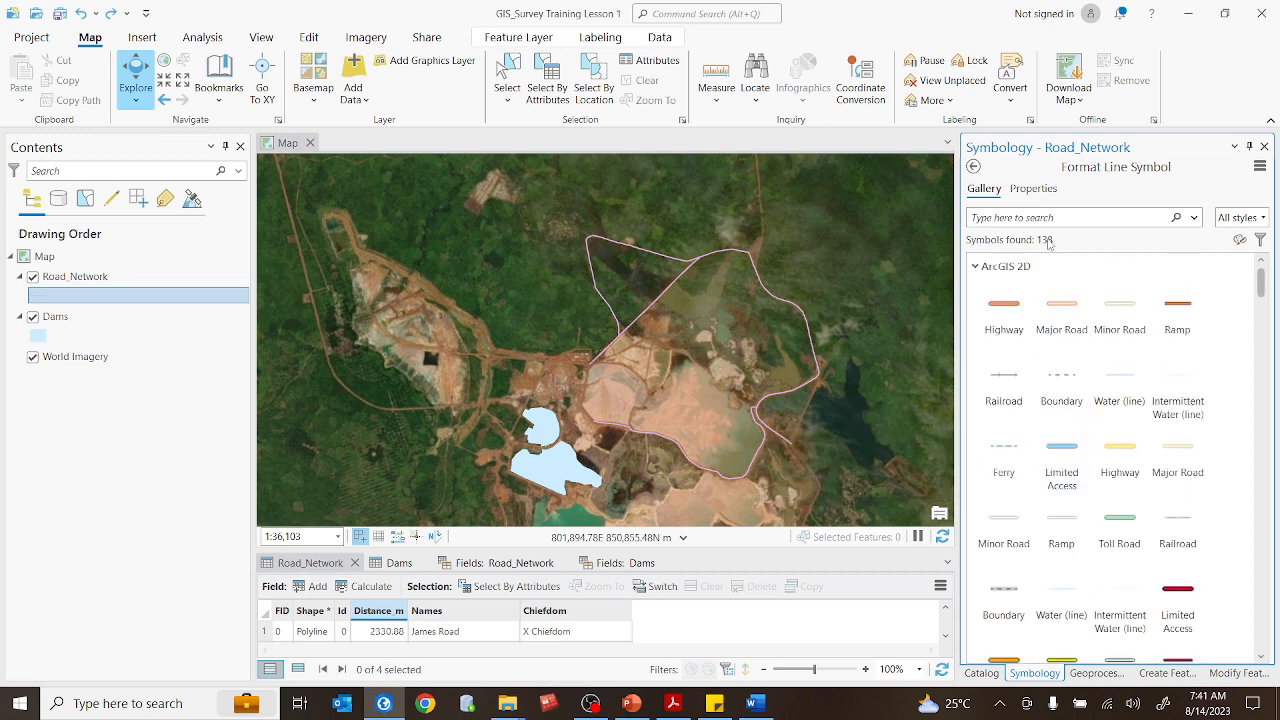
scroll(1040, 392, down, 1)
scroll(1040, 392, up, 1)
click(1033, 189)
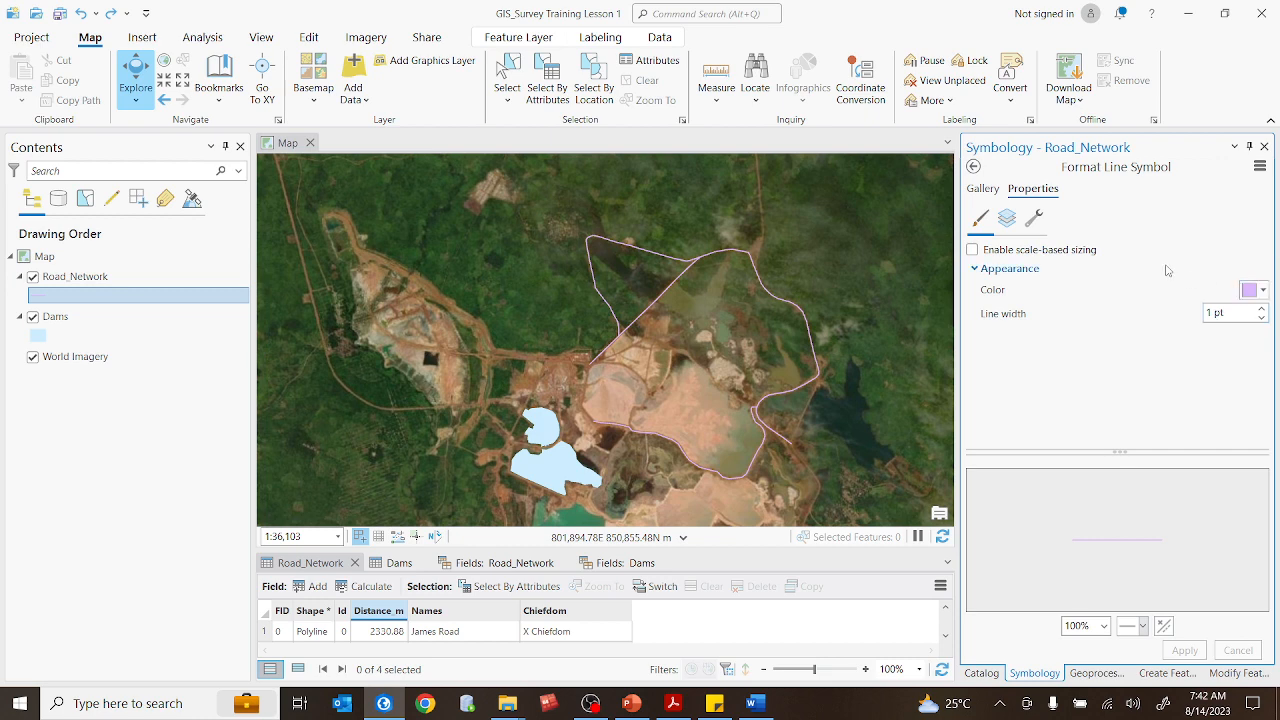
click(985, 190)
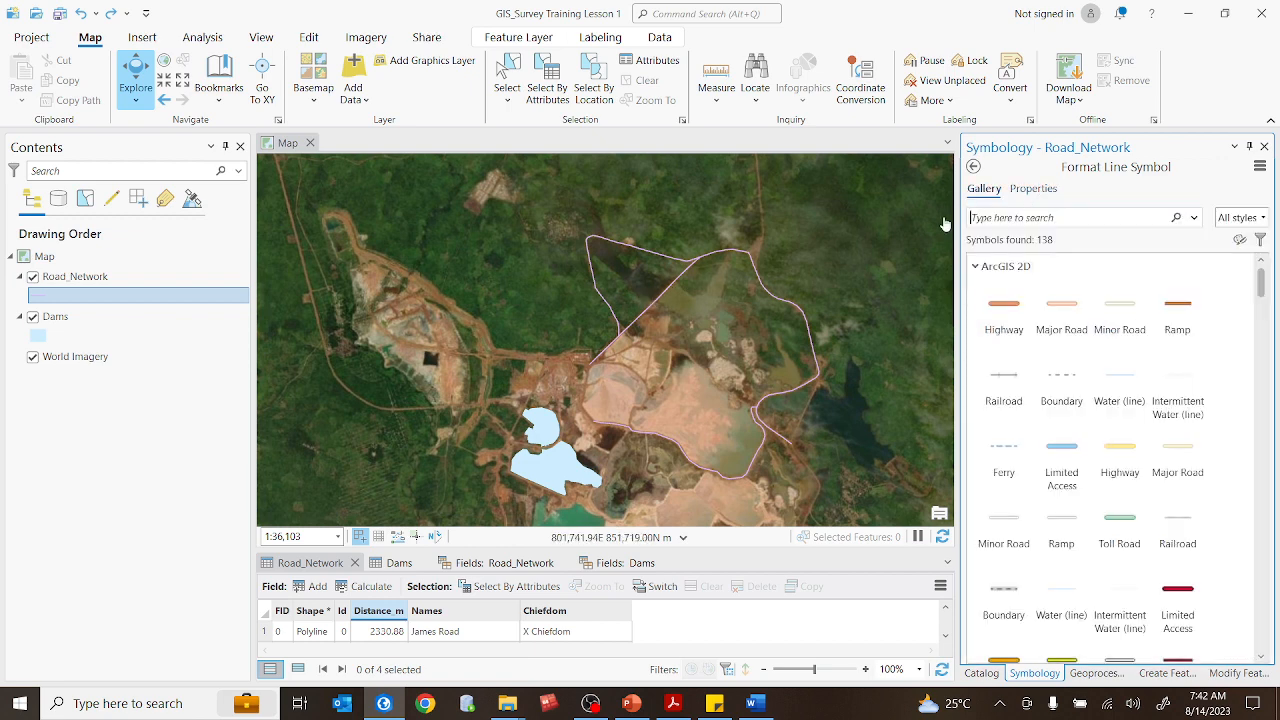
- Set the Road_Network line color to red and apply it to the map
click(1031, 189)
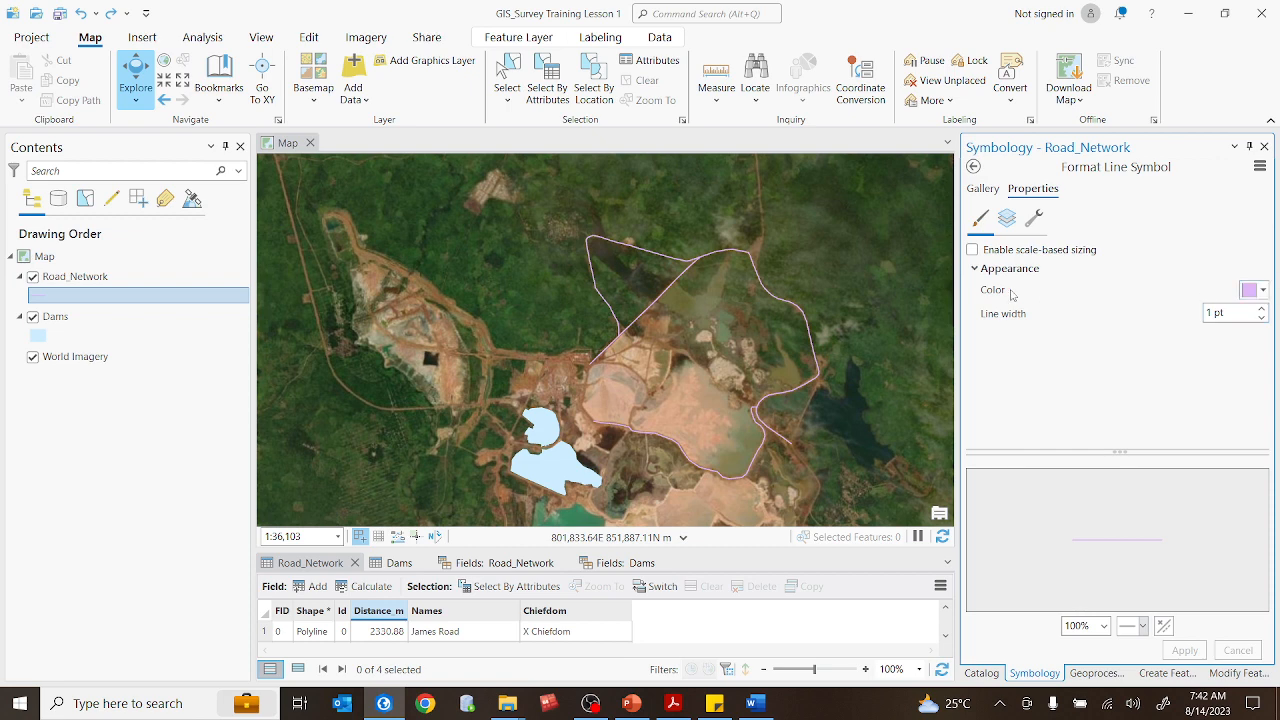
click(1266, 292)
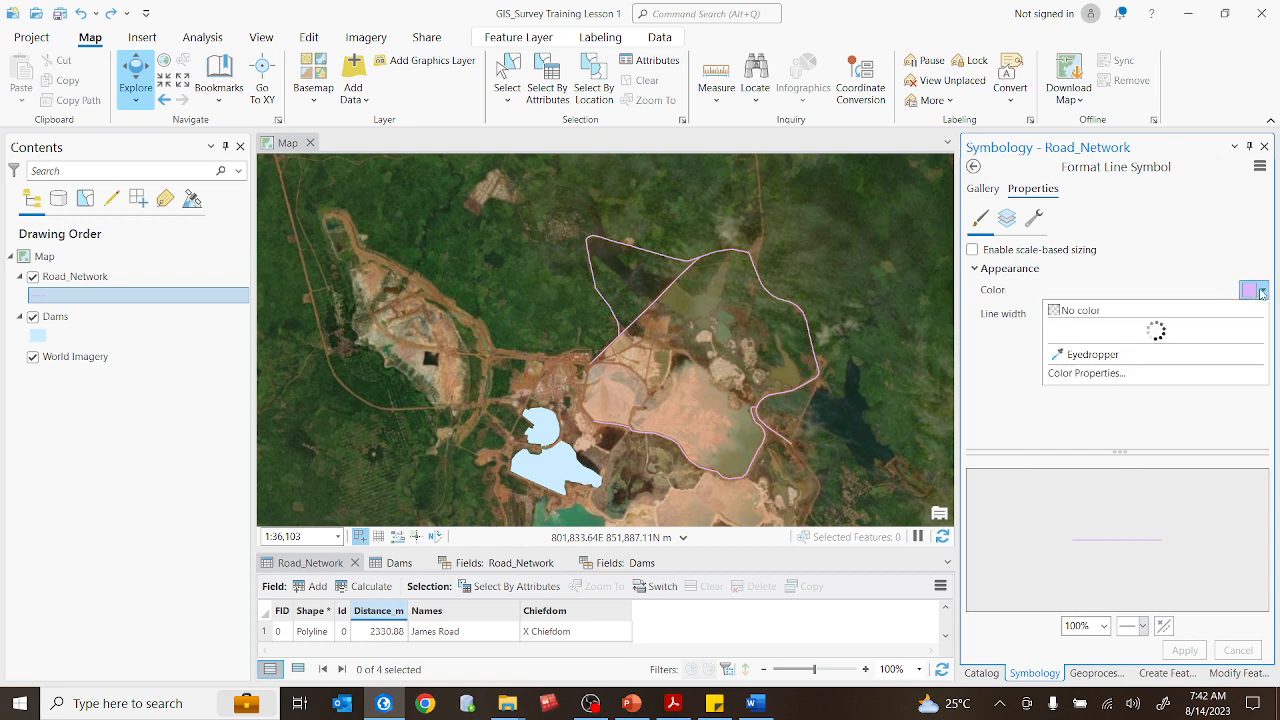
click(1080, 381)
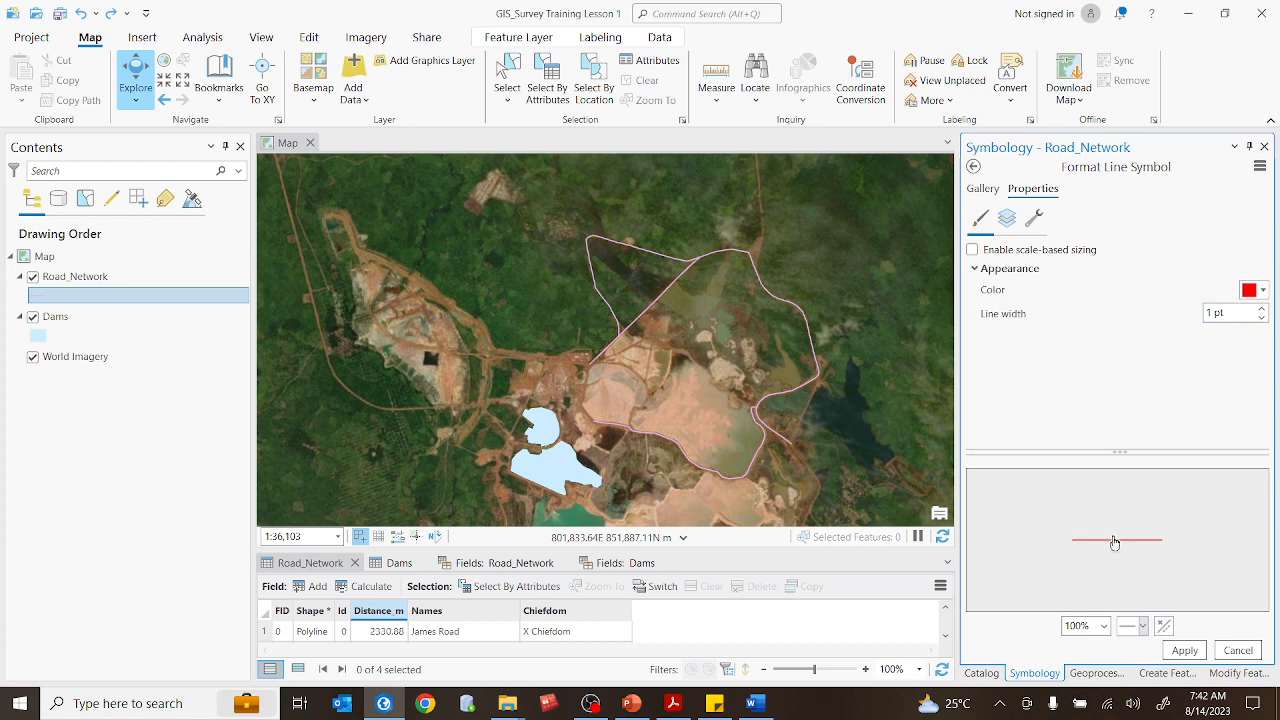
click(1185, 651)
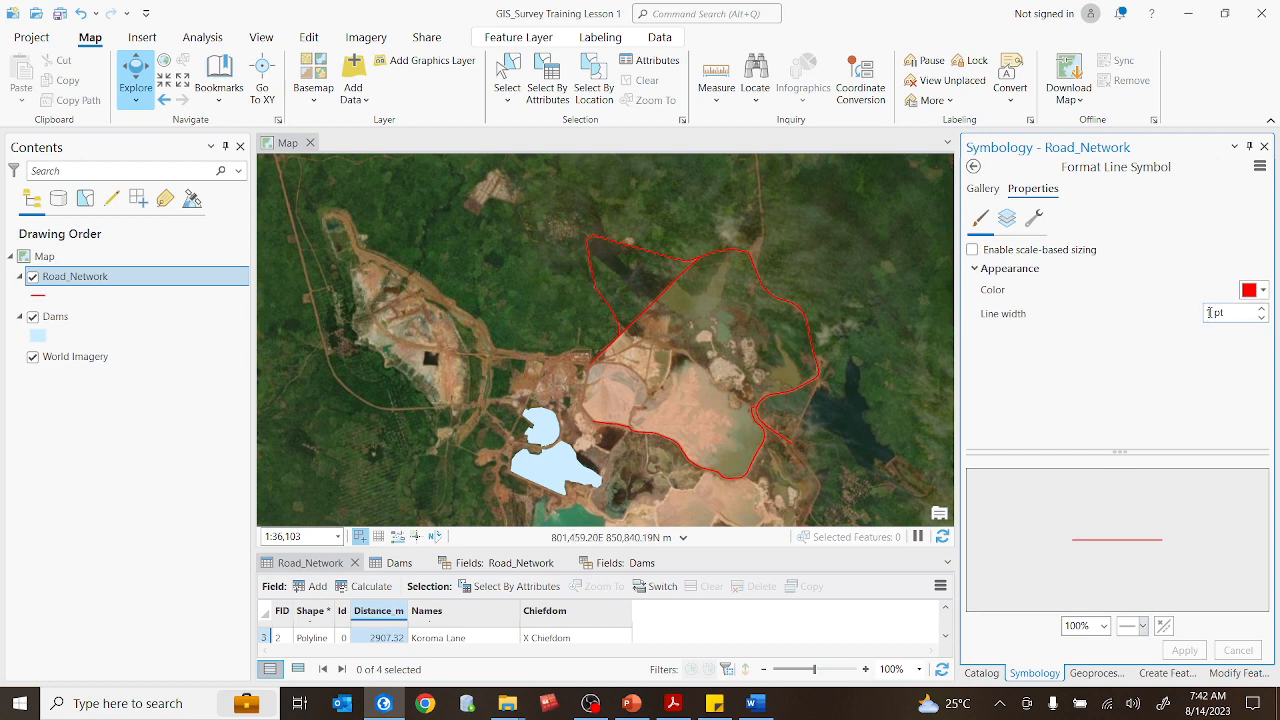
- Increase the Road_Network line width to 5 pt, apply it, and inspect the roads at different scales
click(1262, 311)
click(1262, 311)
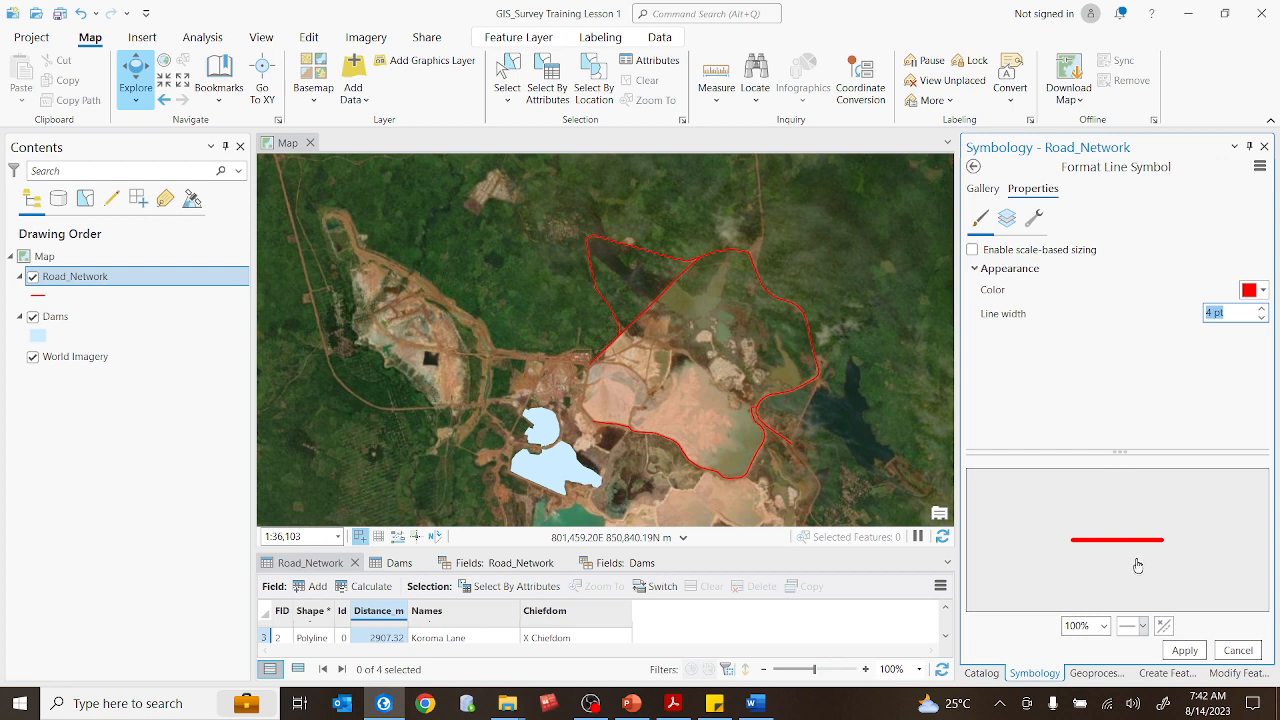
click(1264, 318)
click(1185, 650)
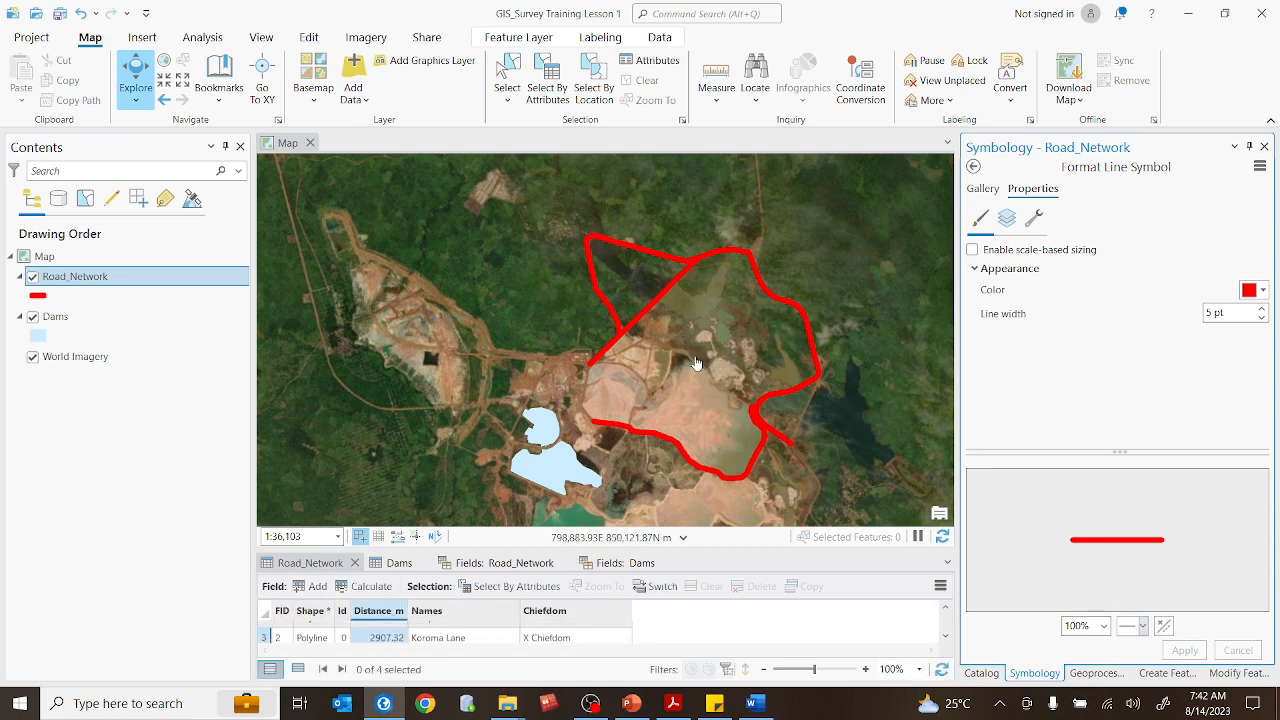
scroll(695, 370, up, 3)
scroll(695, 372, down, 2)
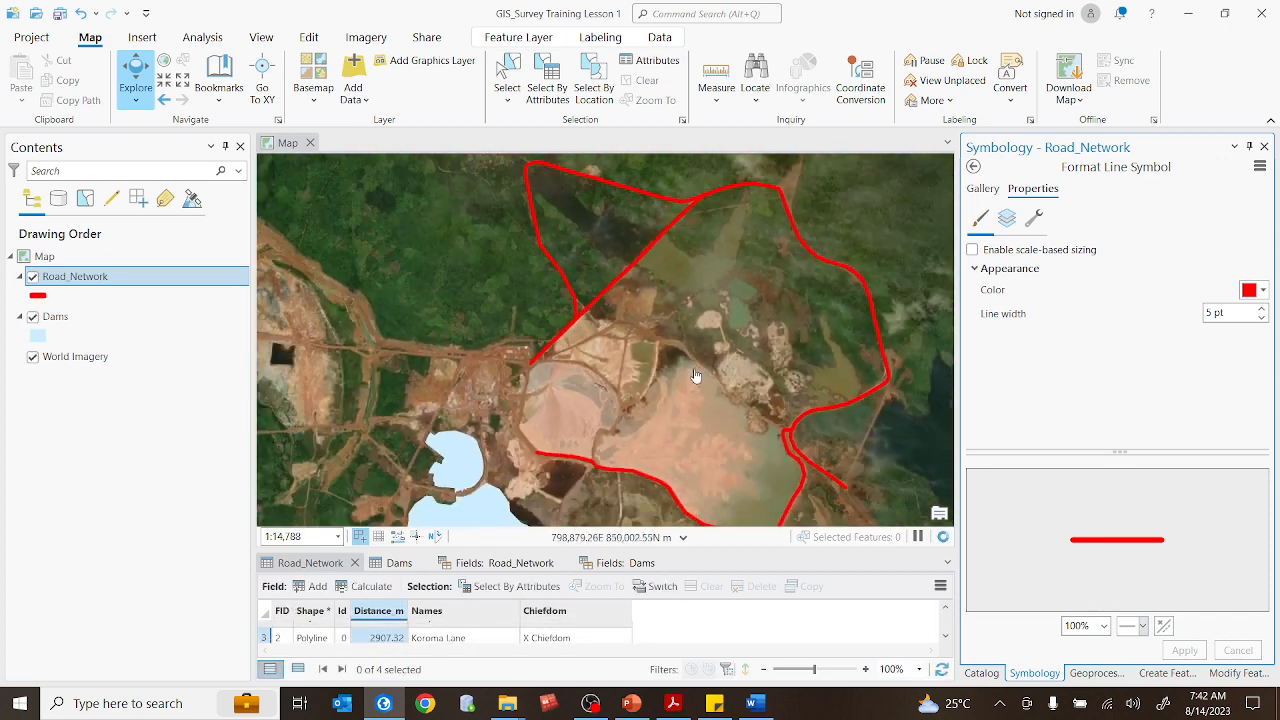
scroll(714, 389, down, 2)
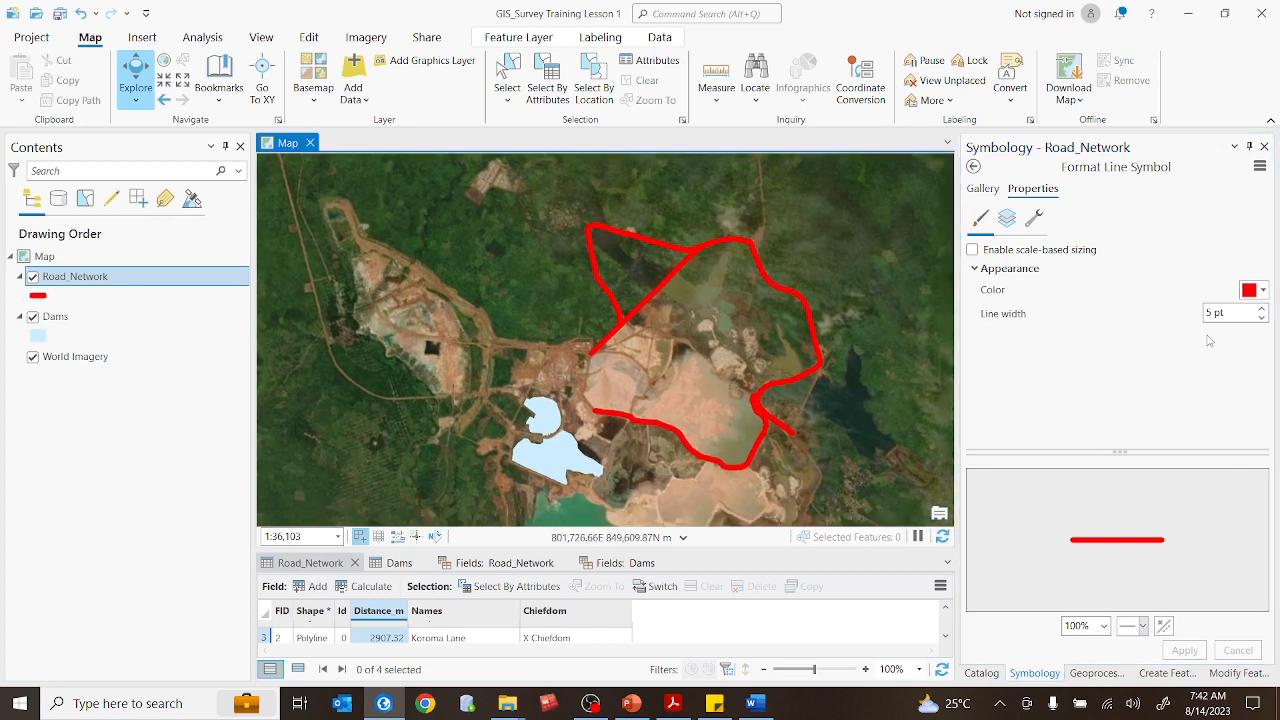
- Reduce the Road_Network line width to 2 pt and apply it
click(1261, 319)
click(1261, 308)
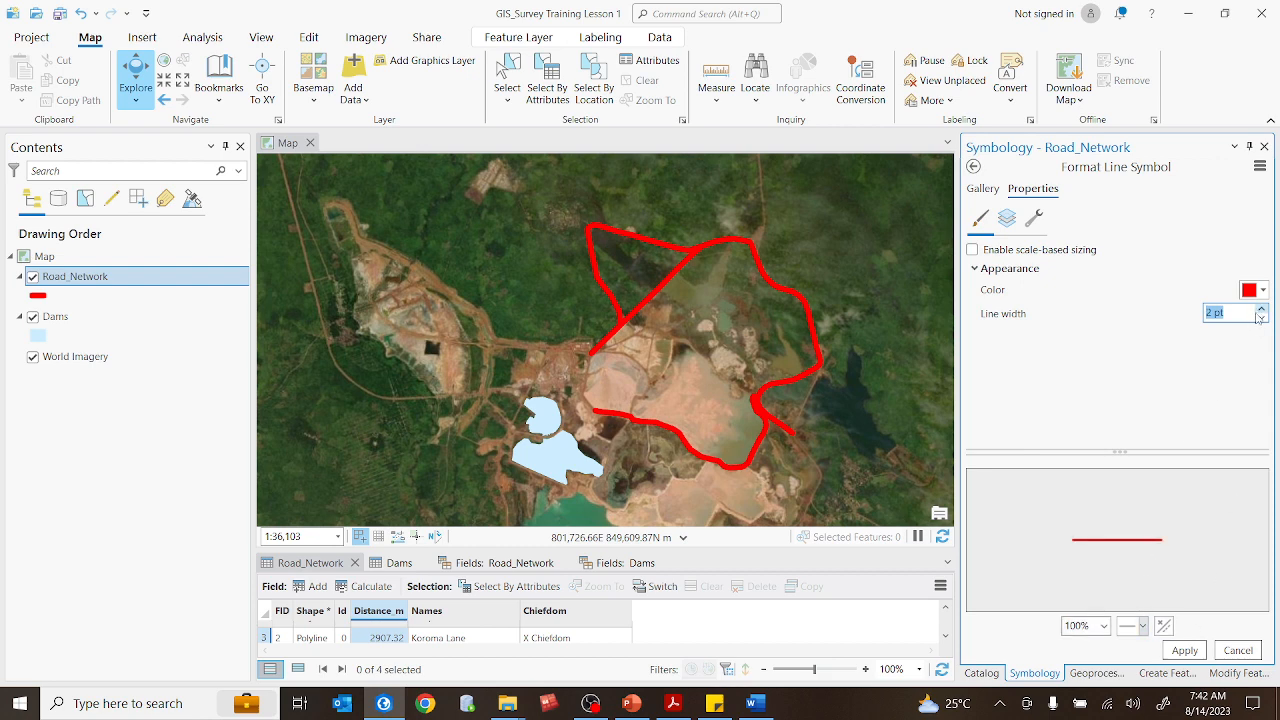
click(1186, 651)
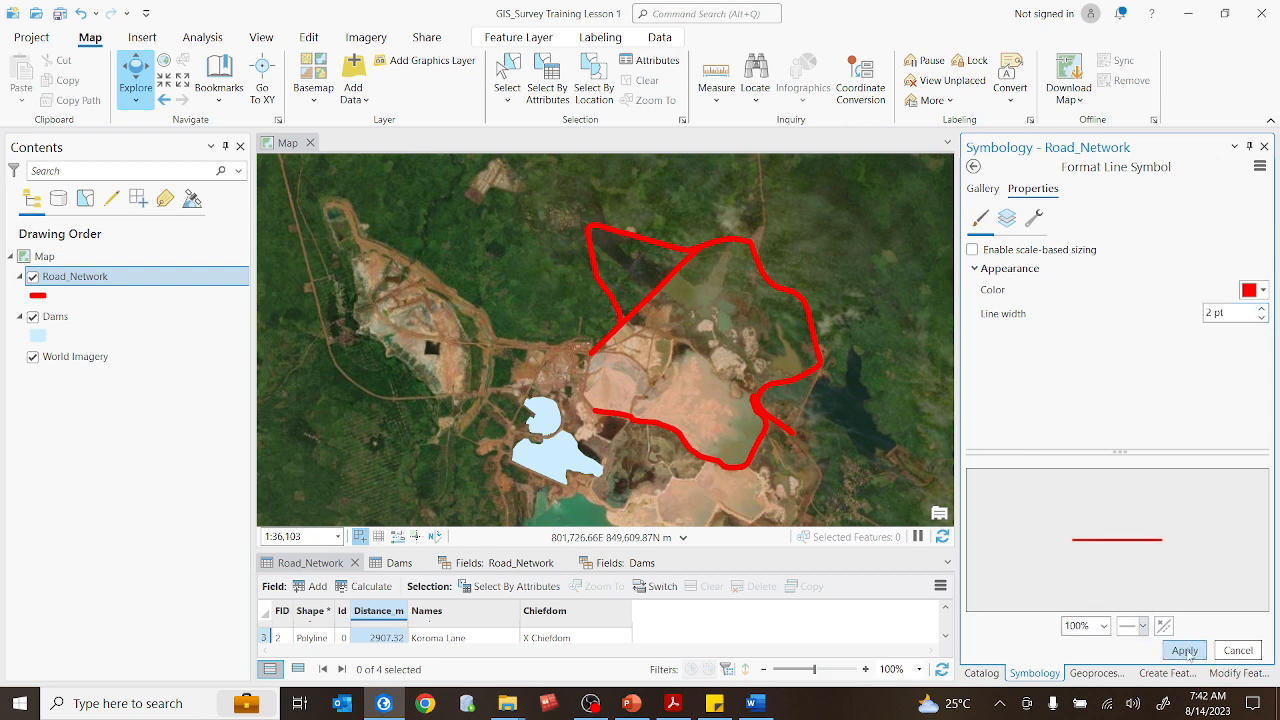
- Try the dashed Boundary symbol and the orange Highway symbol from the gallery on Road_Network
click(984, 189)
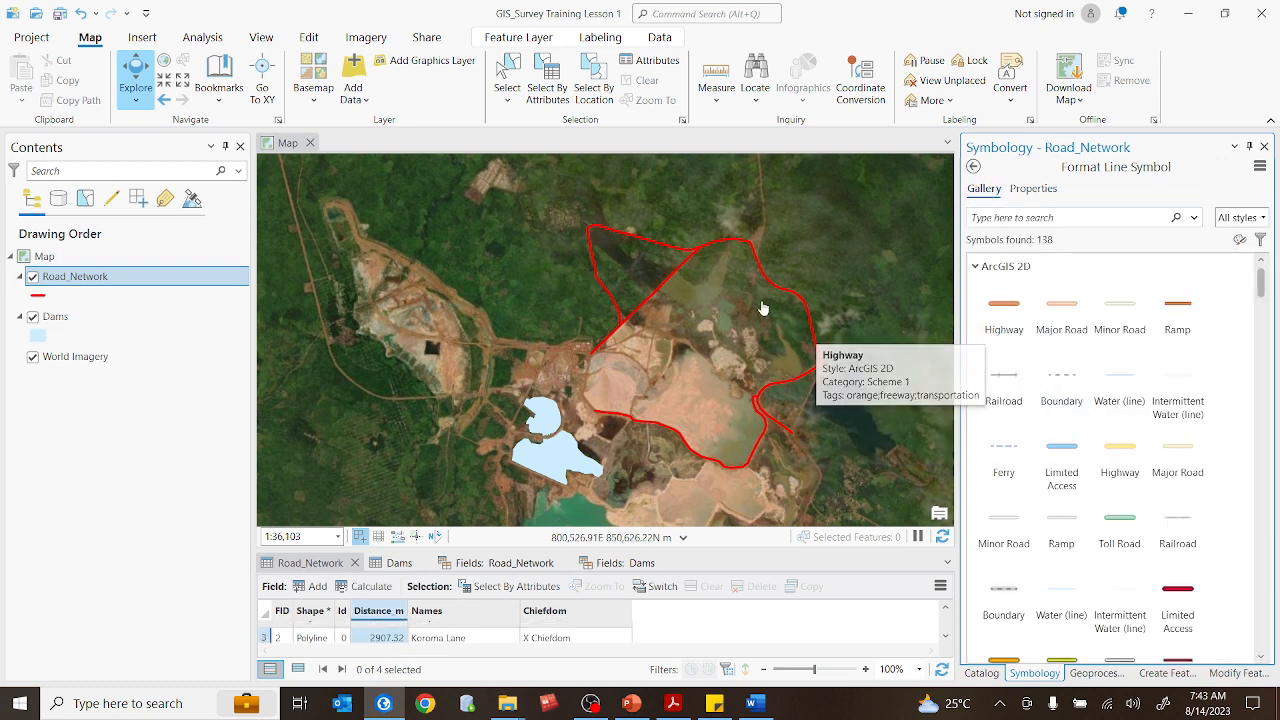
click(1060, 373)
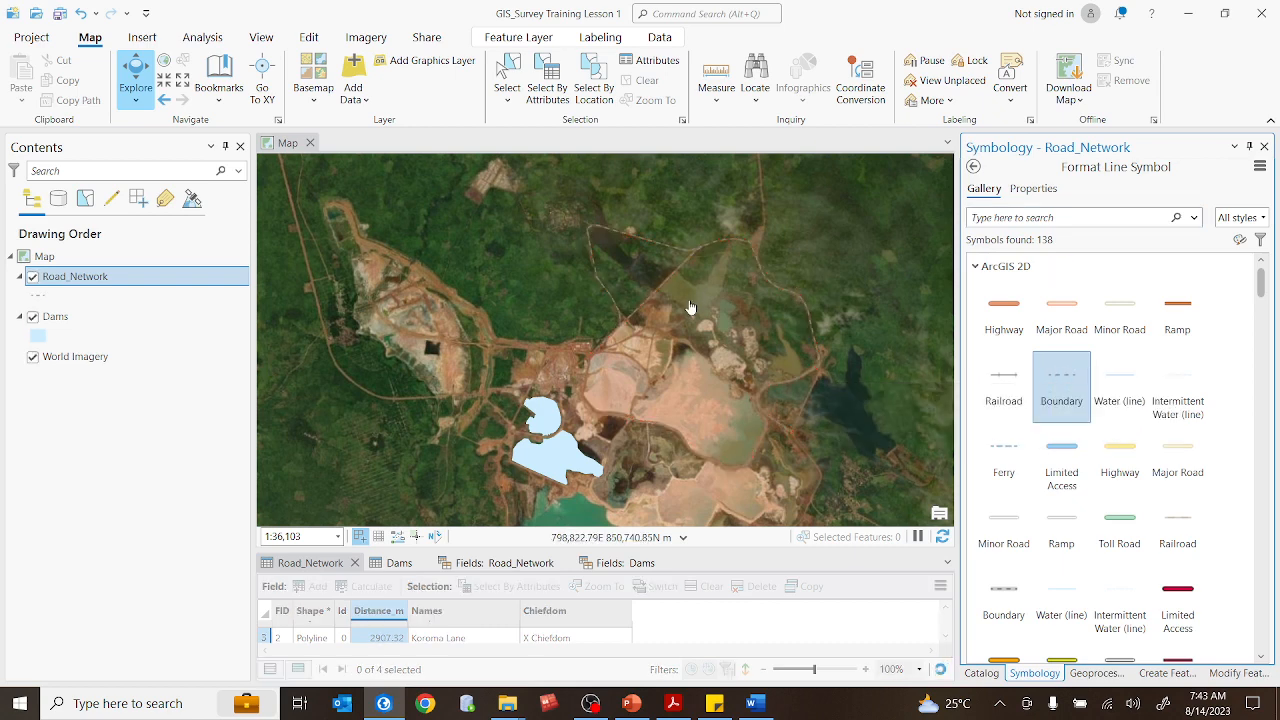
scroll(1037, 513, down, 2)
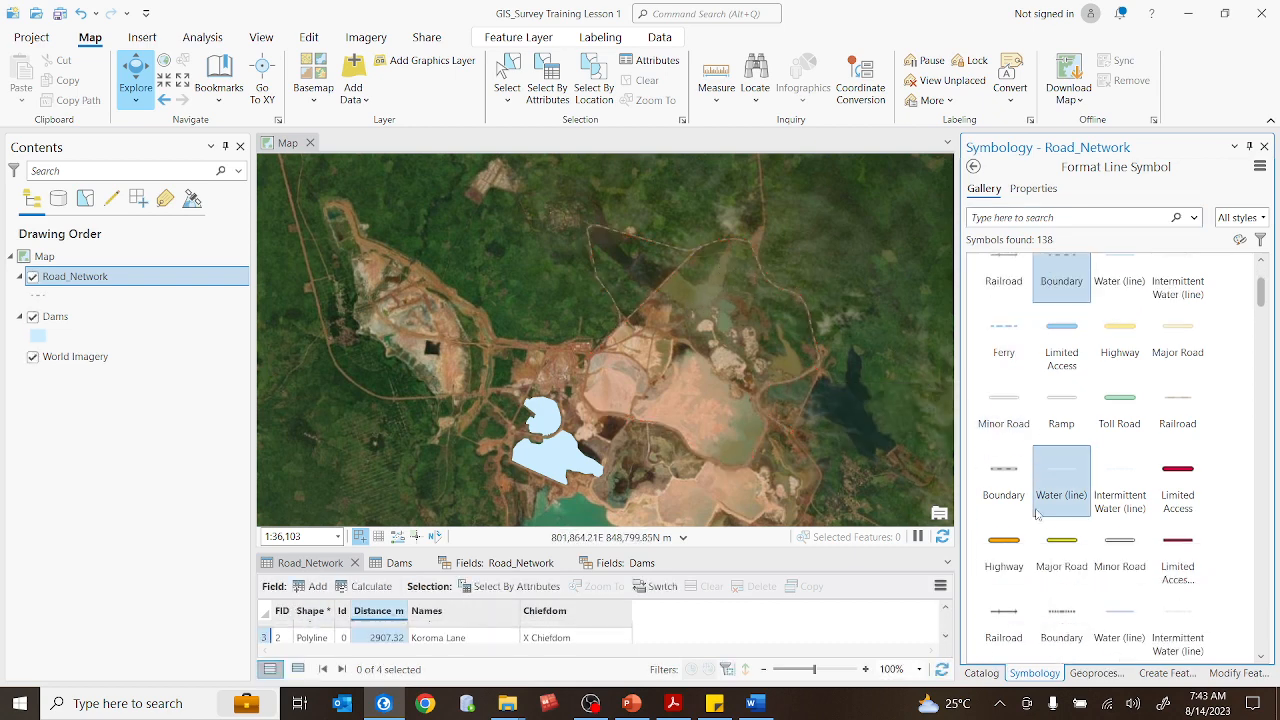
click(1010, 552)
- Try the Arrows Extended symbol and the checkered double nautical line symbol on Road_Network
scroll(1103, 430, down, 5)
scroll(1126, 600, down, 2)
click(1119, 541)
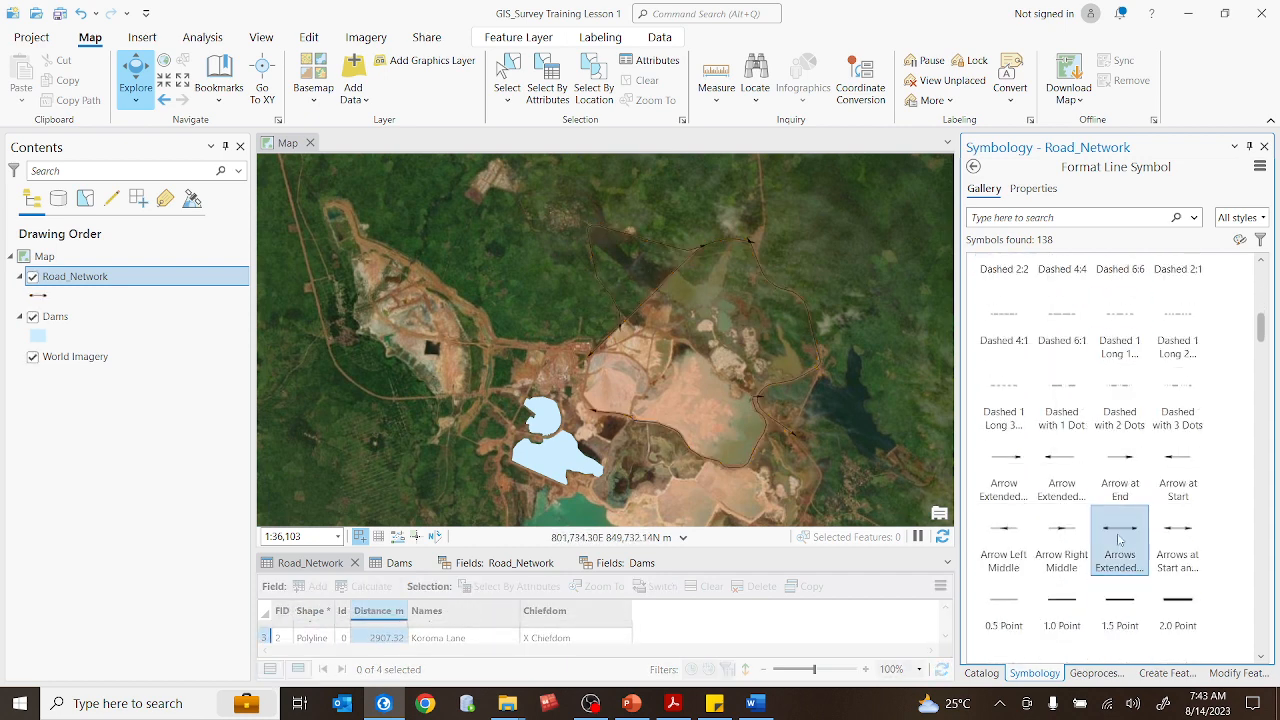
scroll(1120, 540, down, 3)
click(1180, 652)
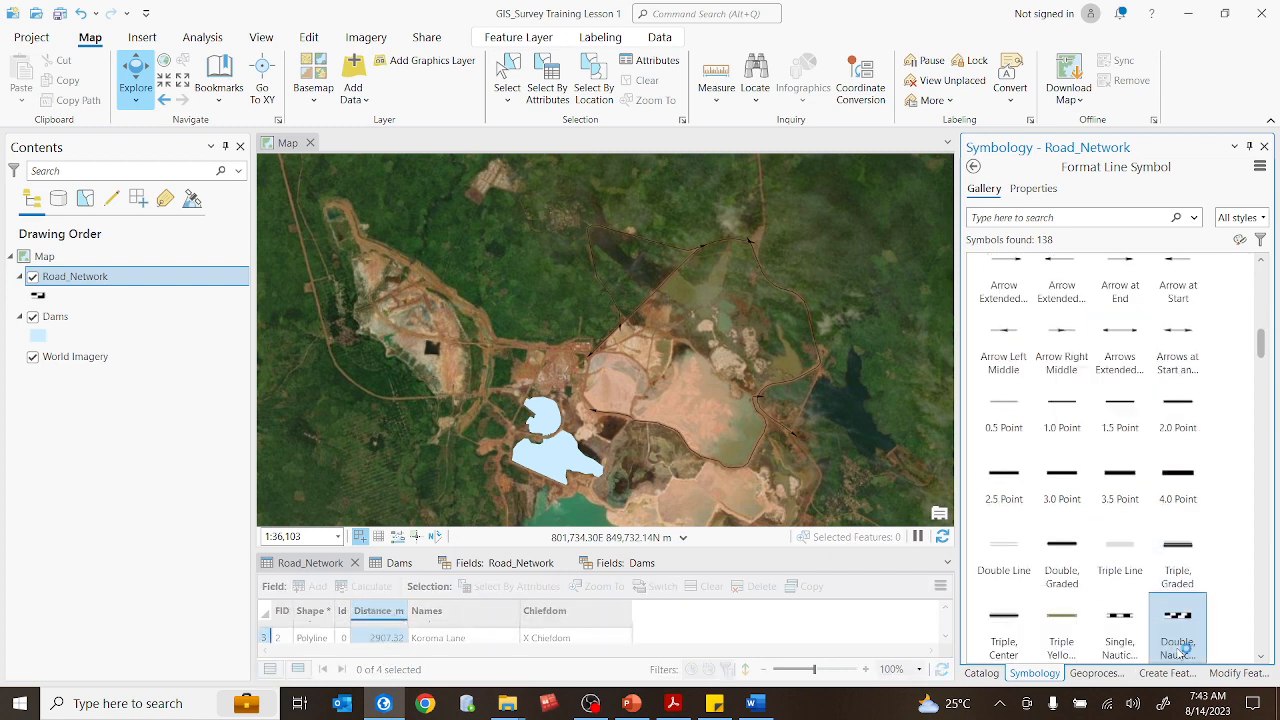
- Try the Line with 2 Markers symbol on Road_Network and inspect it on the map
scroll(1160, 580, down, 3)
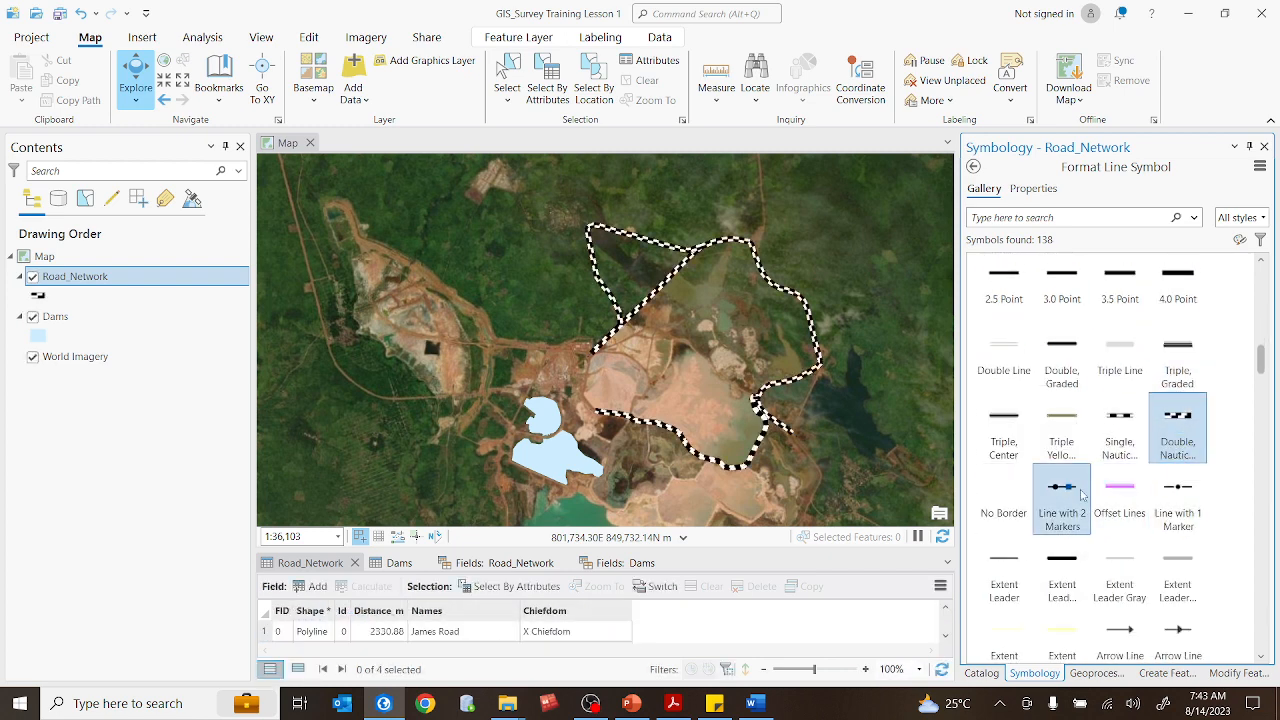
click(1085, 497)
scroll(1080, 495, down, 3)
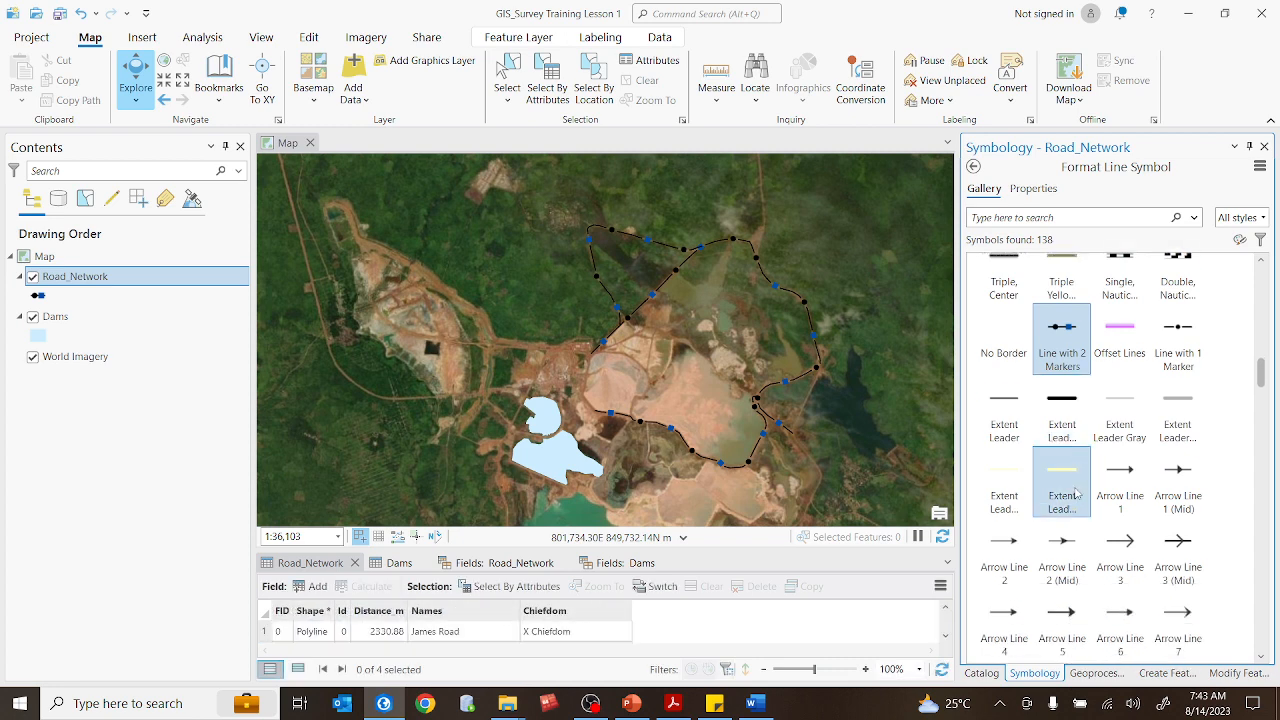
scroll(740, 297, up, 2)
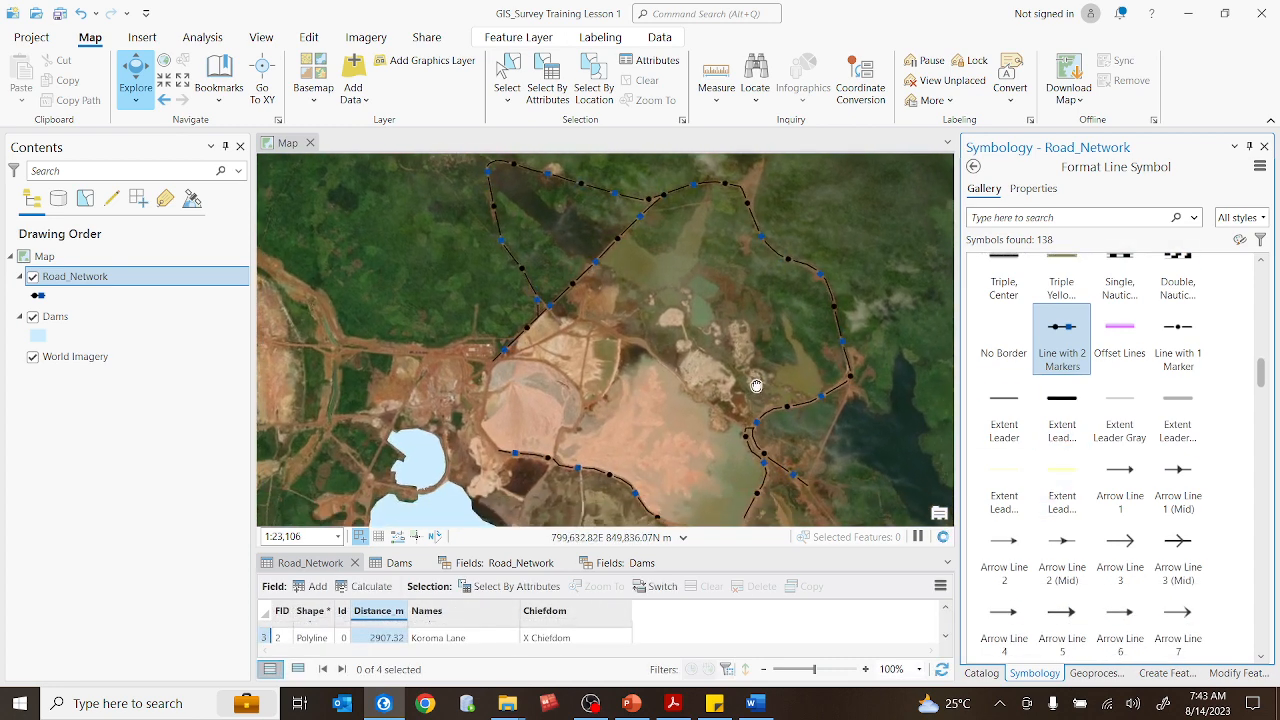
- Apply the Arrow Line 3 symbol to Road_Network and inspect the arrowhead at the southeastern road end
scroll(1114, 490, down, 2)
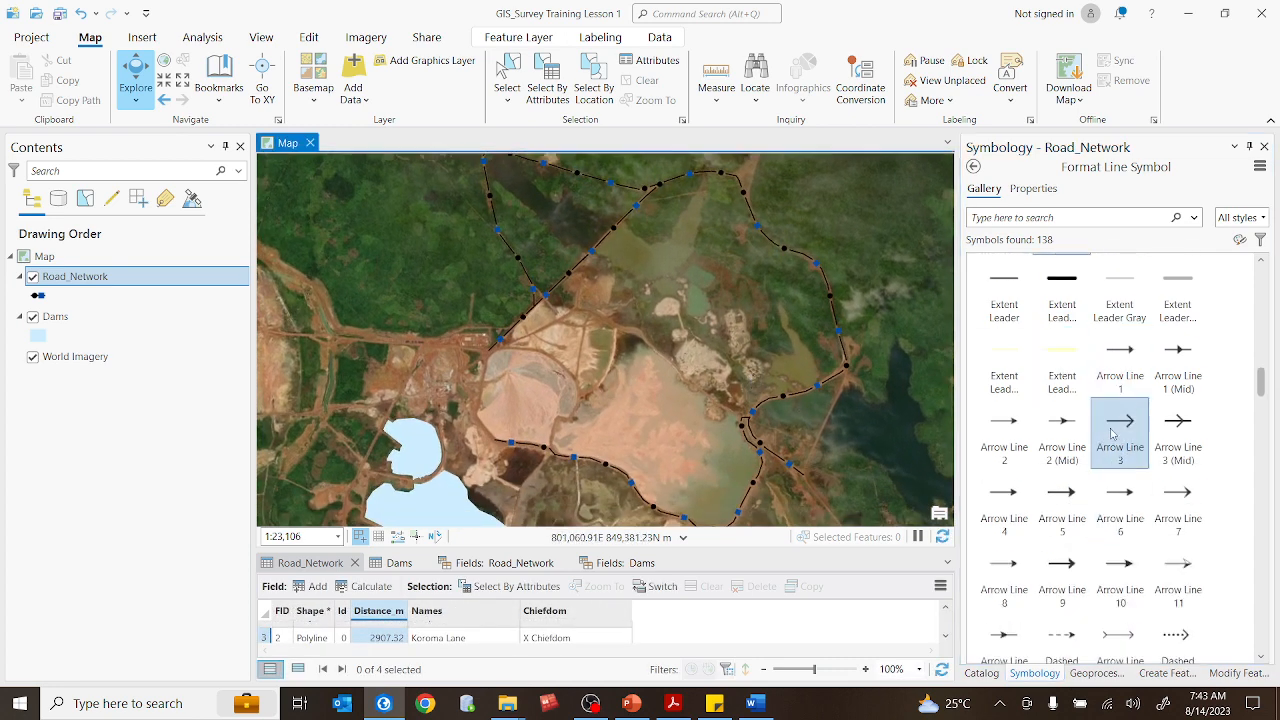
click(1113, 432)
scroll(1113, 432, down, 2)
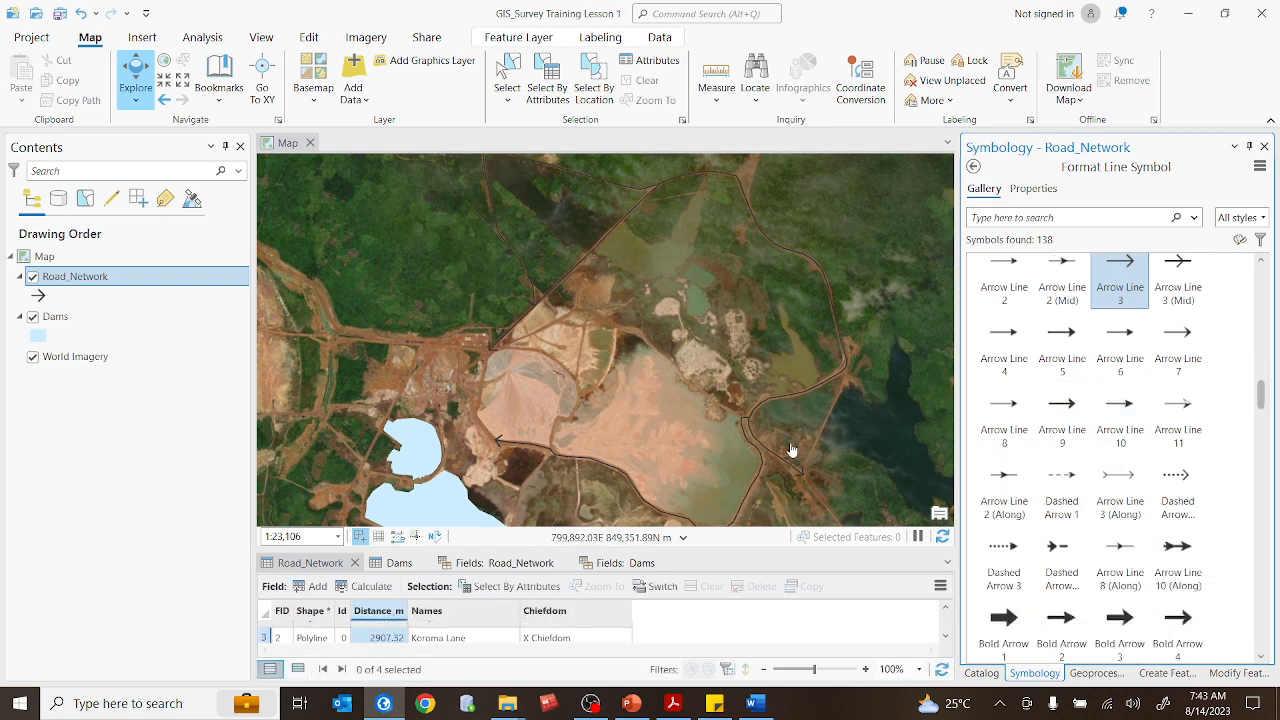
scroll(790, 450, up, 2)
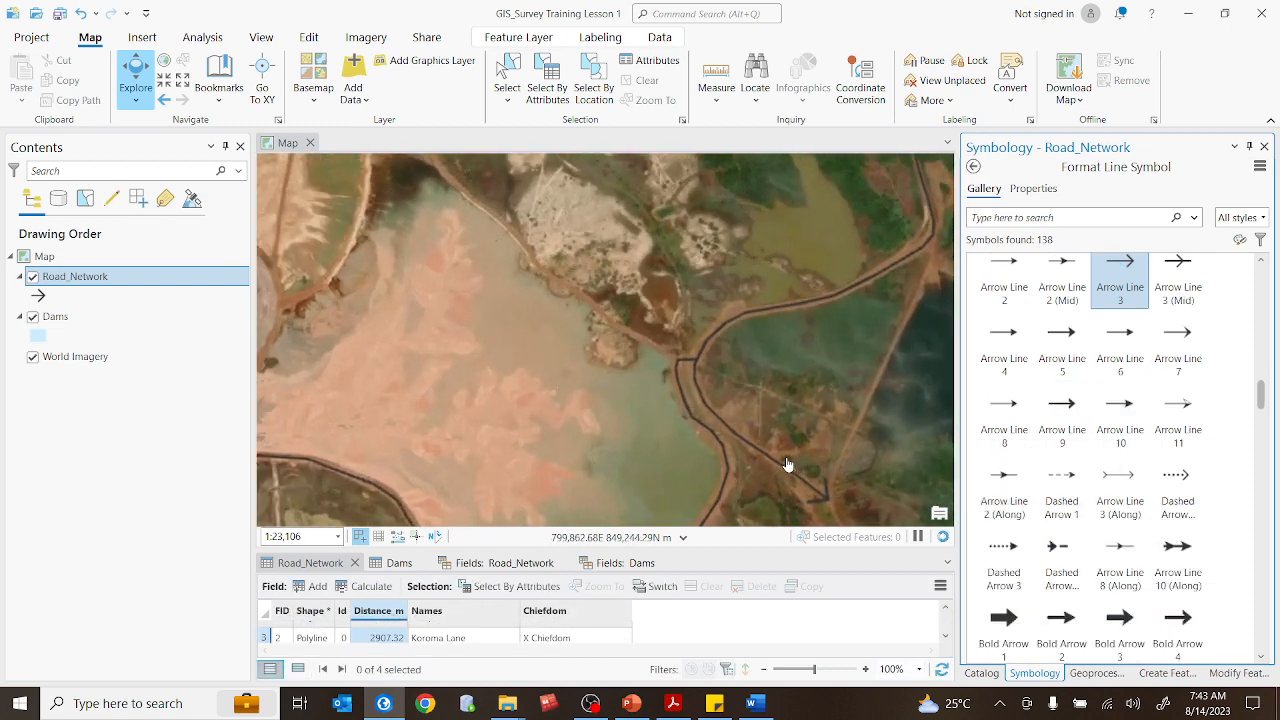
- Try the Wave, gray Line with Marker and Two Markers symbols from the gallery on Road_Network
scroll(800, 428, down, 3)
scroll(1095, 535, down, 8)
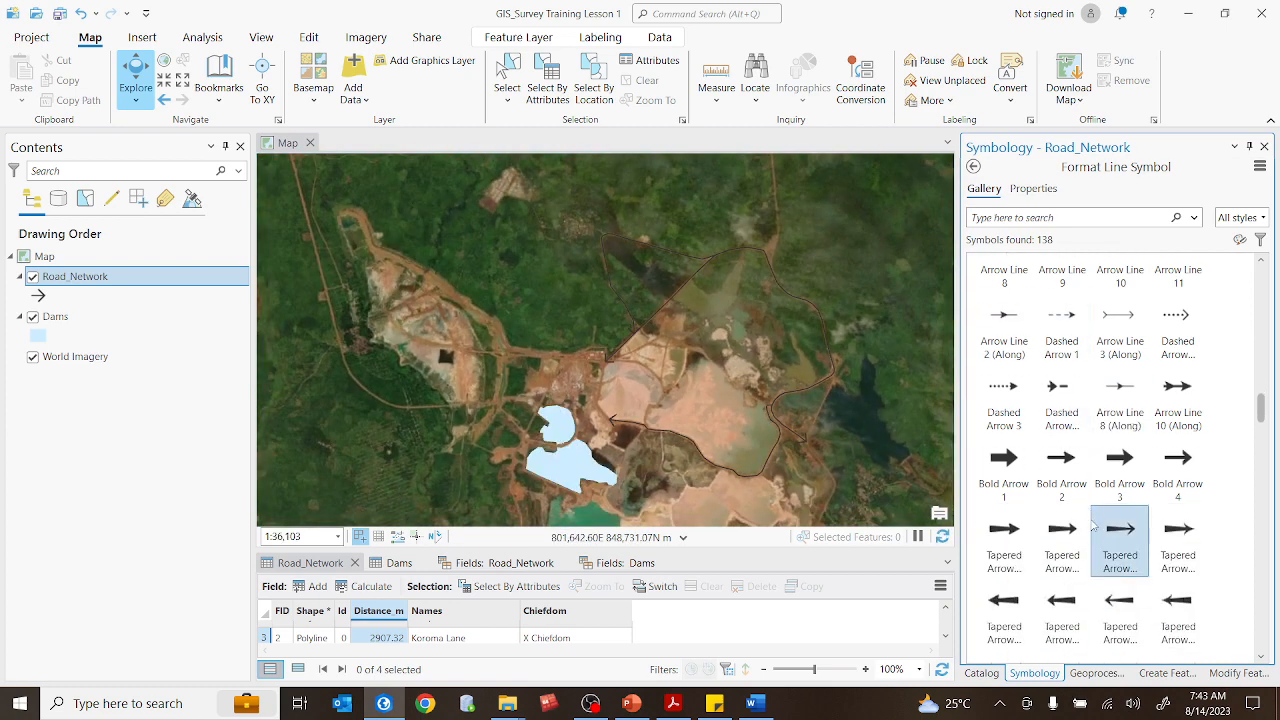
scroll(1095, 535, down, 3)
click(1061, 449)
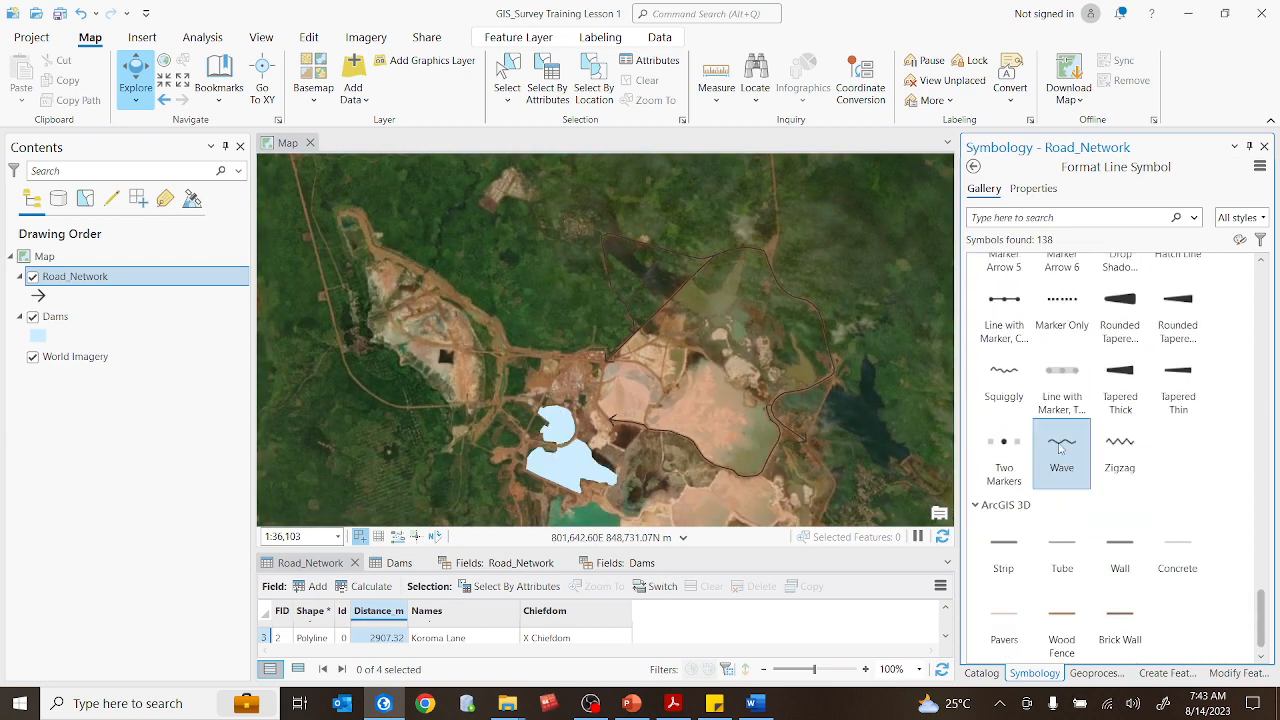
click(1061, 383)
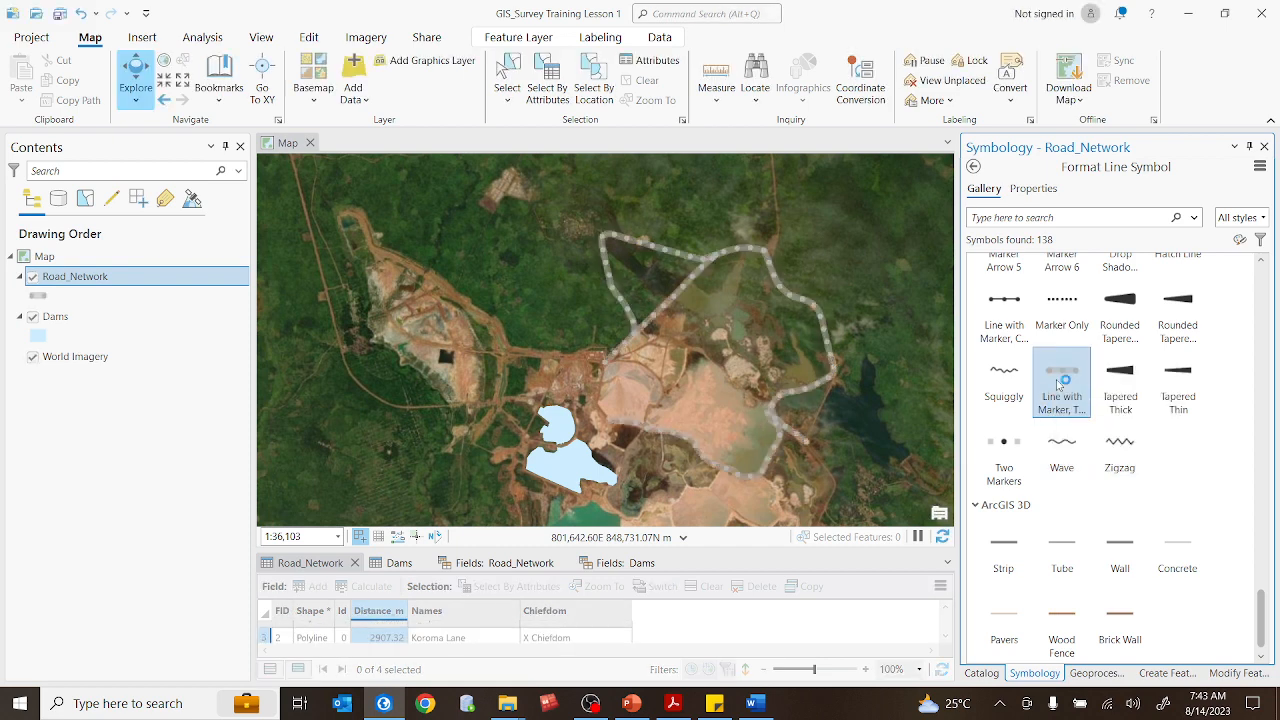
click(1020, 436)
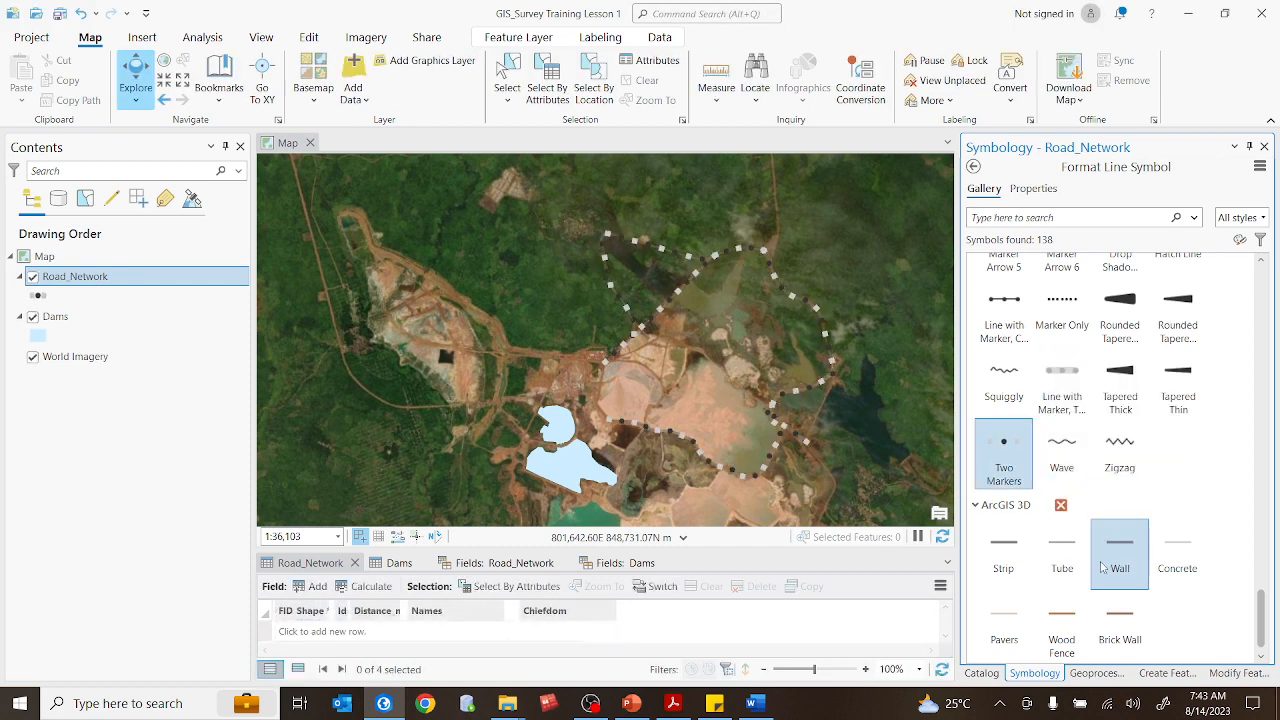
- Try the dotted Marker Only symbol and the thick yellow Extent Leader symbol on Road_Network
scroll(1093, 503, up, 4)
click(1061, 505)
scroll(1070, 440, up, 6)
scroll(1089, 420, up, 8)
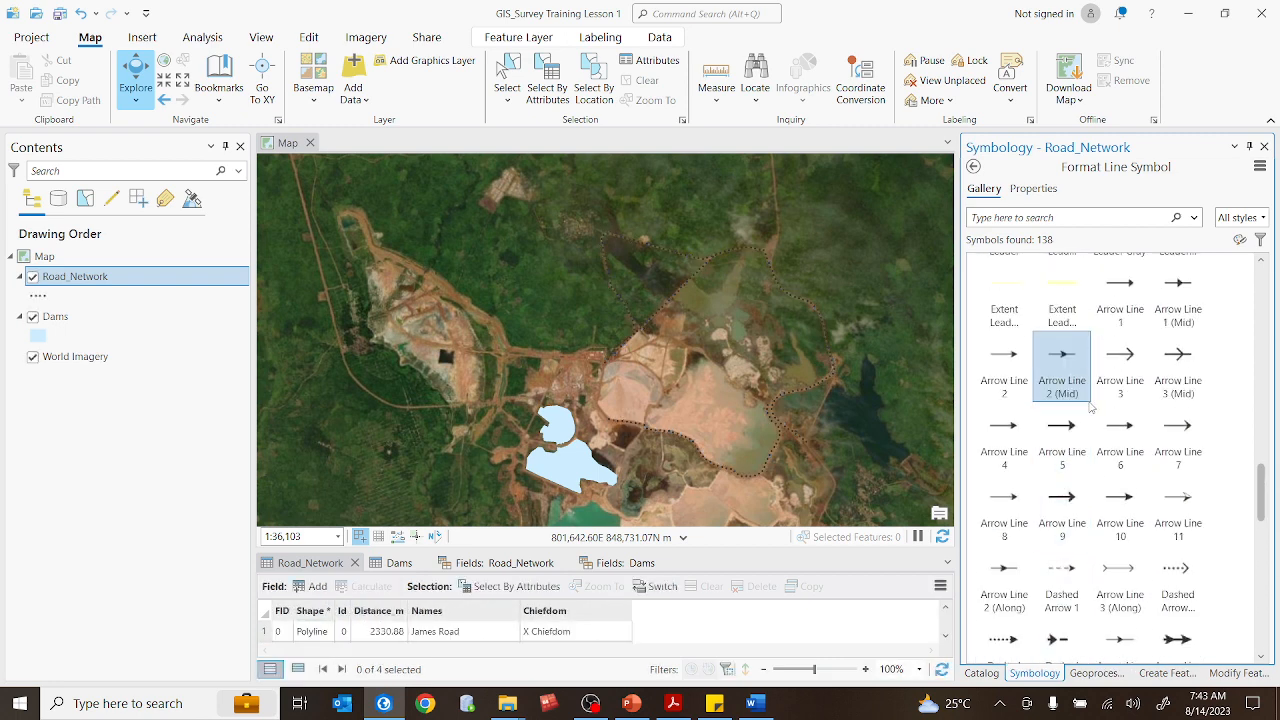
click(1081, 395)
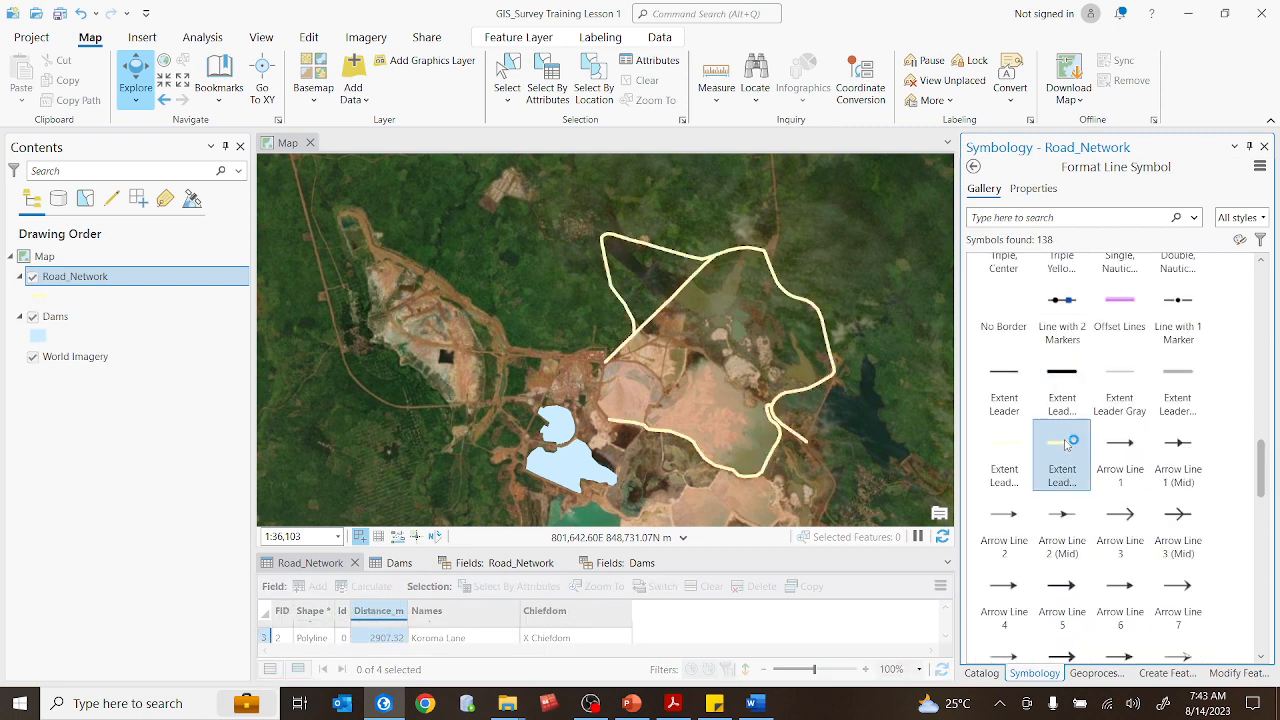
- Try the purple Offset Lines symbol and the Line with 2 Markers symbol on Road_Network
scroll(1110, 420, up, 3)
click(1124, 420)
click(1064, 428)
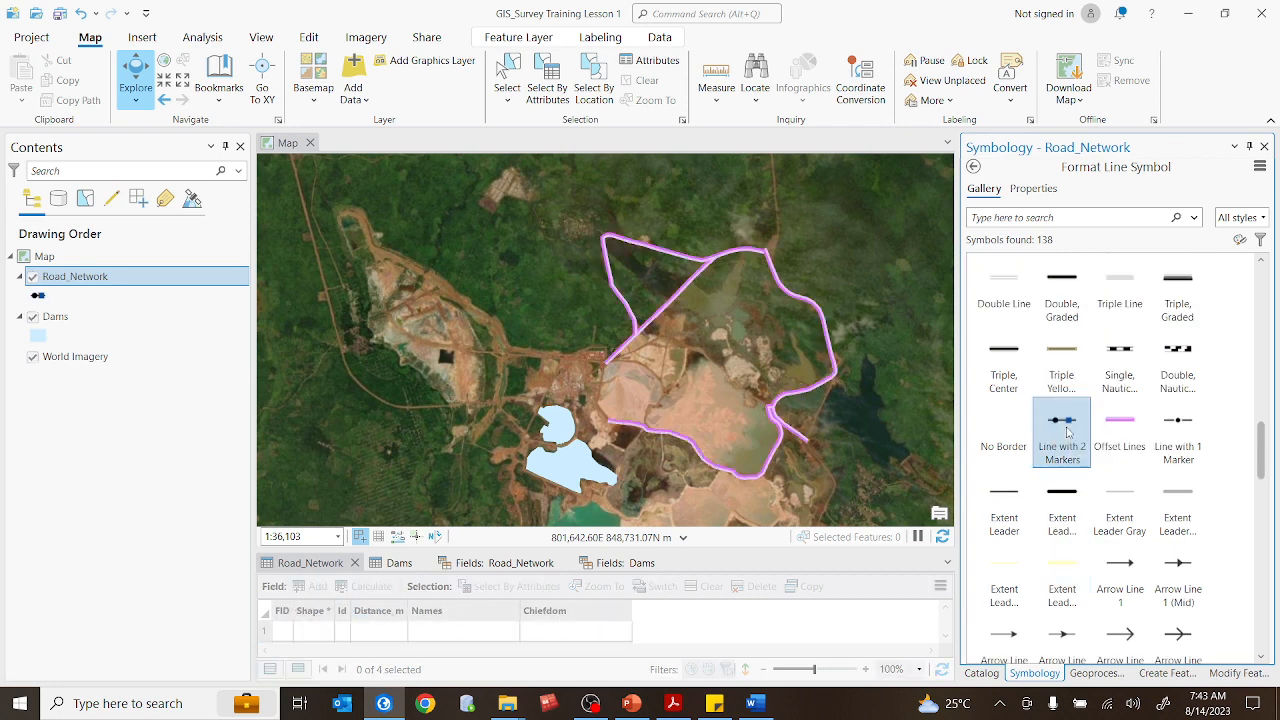
- Try the Double, Graded symbol and apply the Double Line symbol to Road_Network
scroll(1068, 430, up, 3)
click(1066, 396)
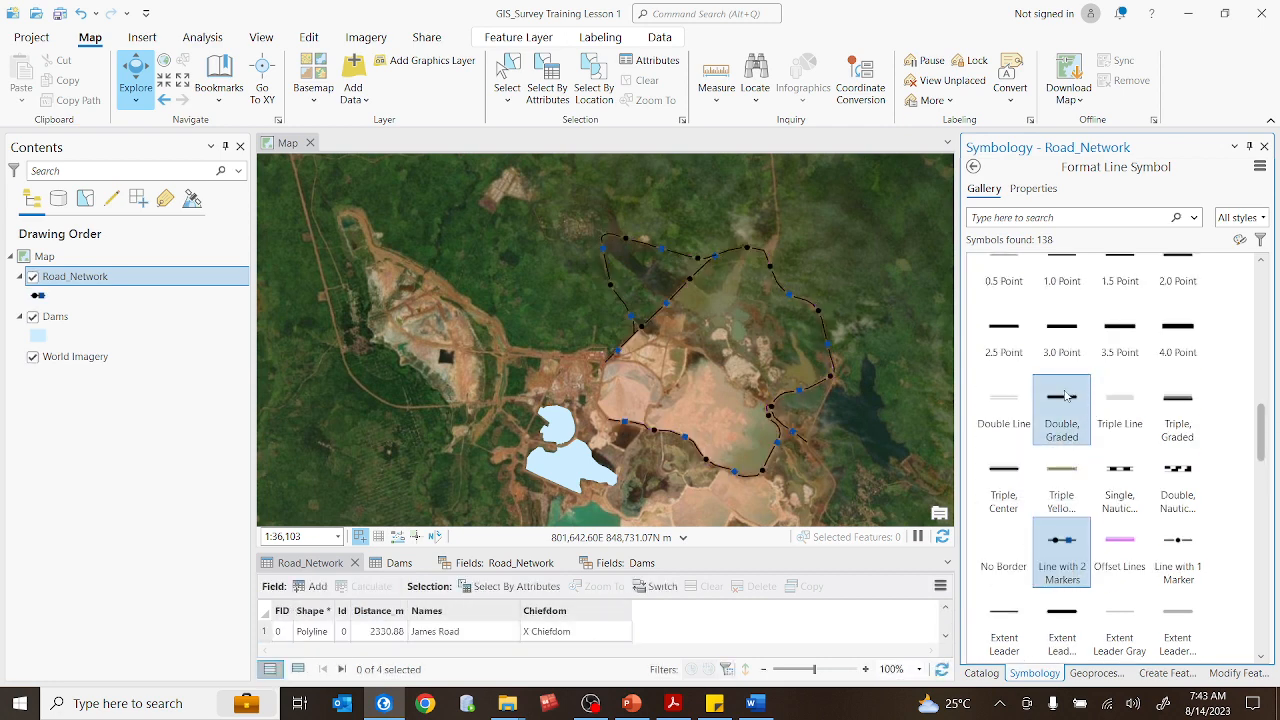
click(1012, 401)
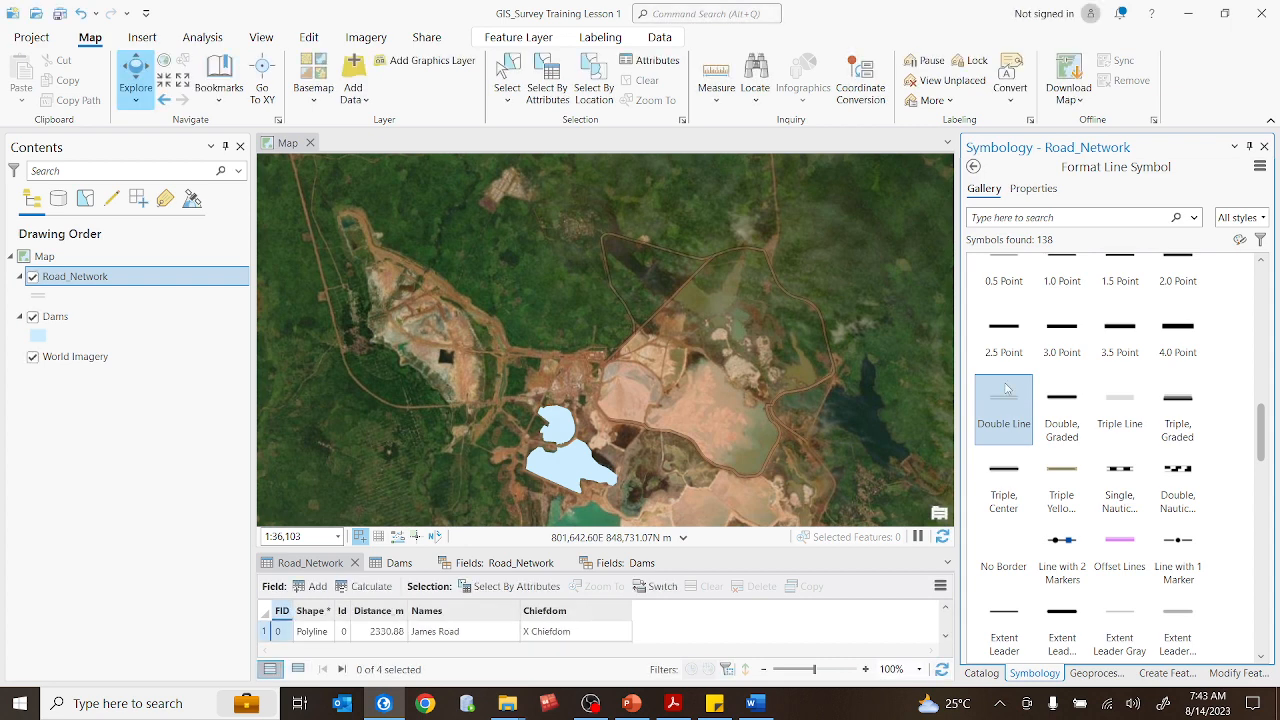
- Set the line width of the Road_Network double line symbol to 6 pt and apply it
click(1033, 190)
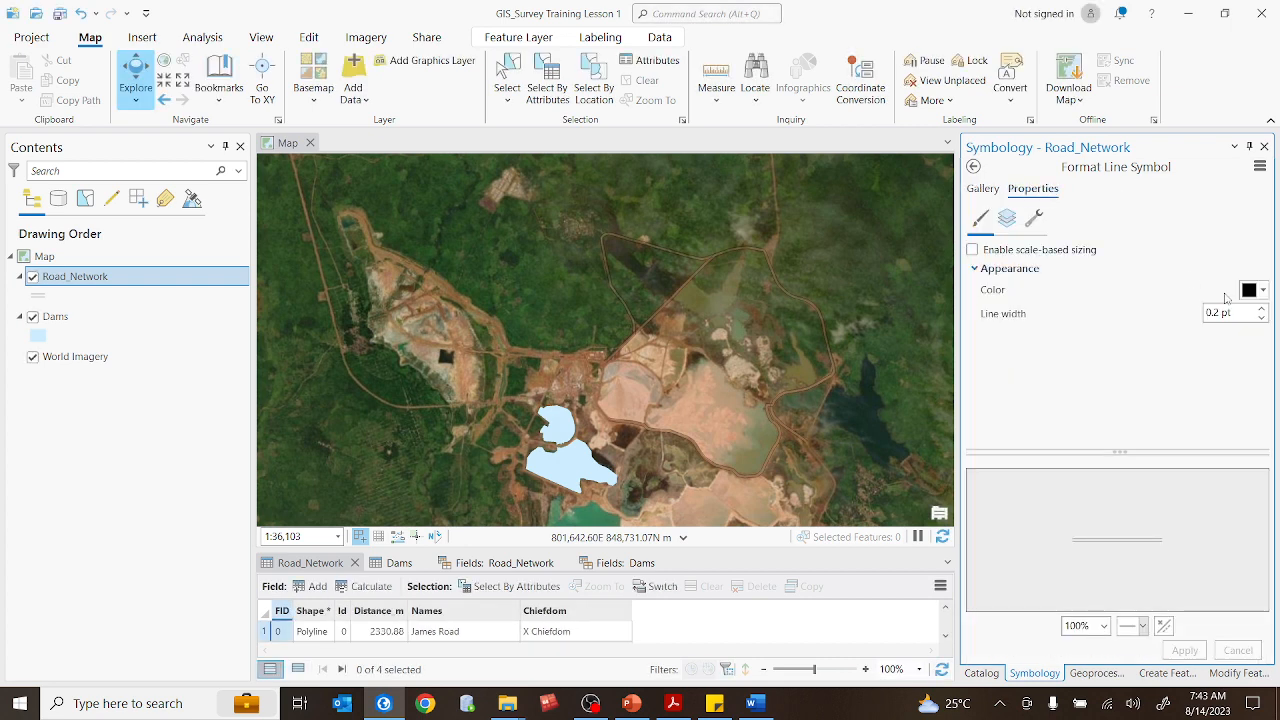
click(1261, 310)
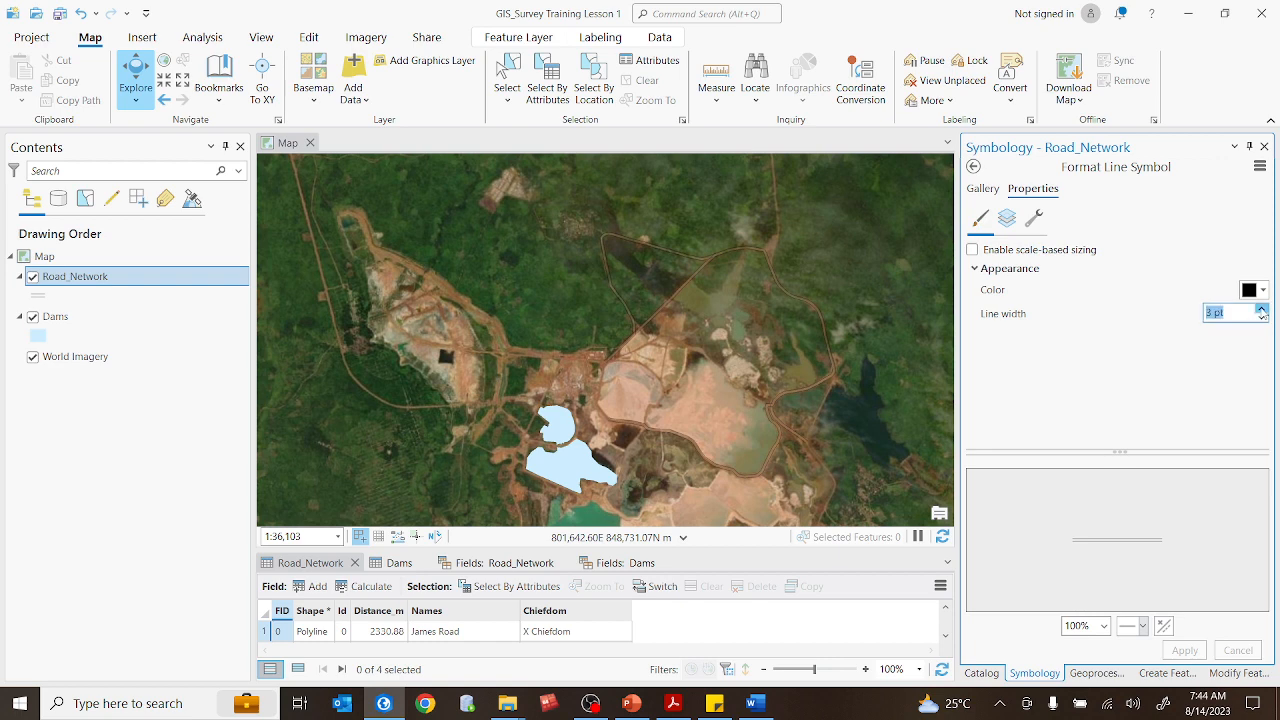
click(1261, 310)
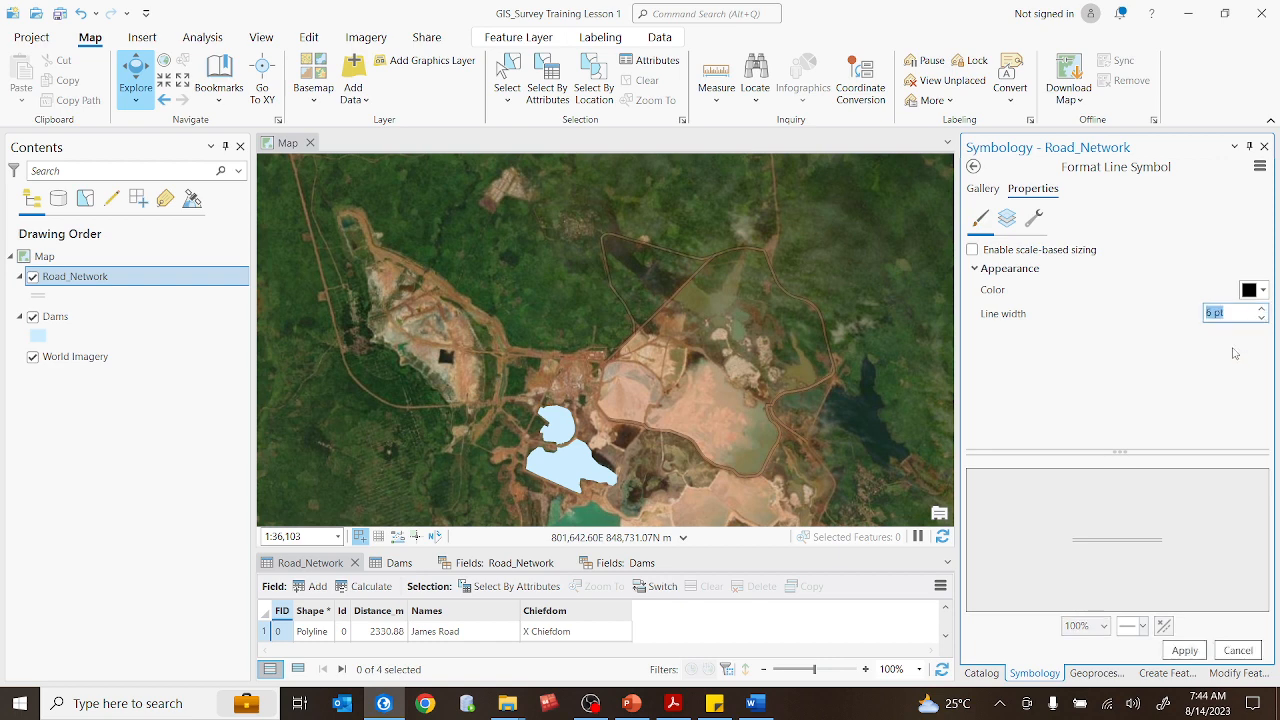
click(1185, 651)
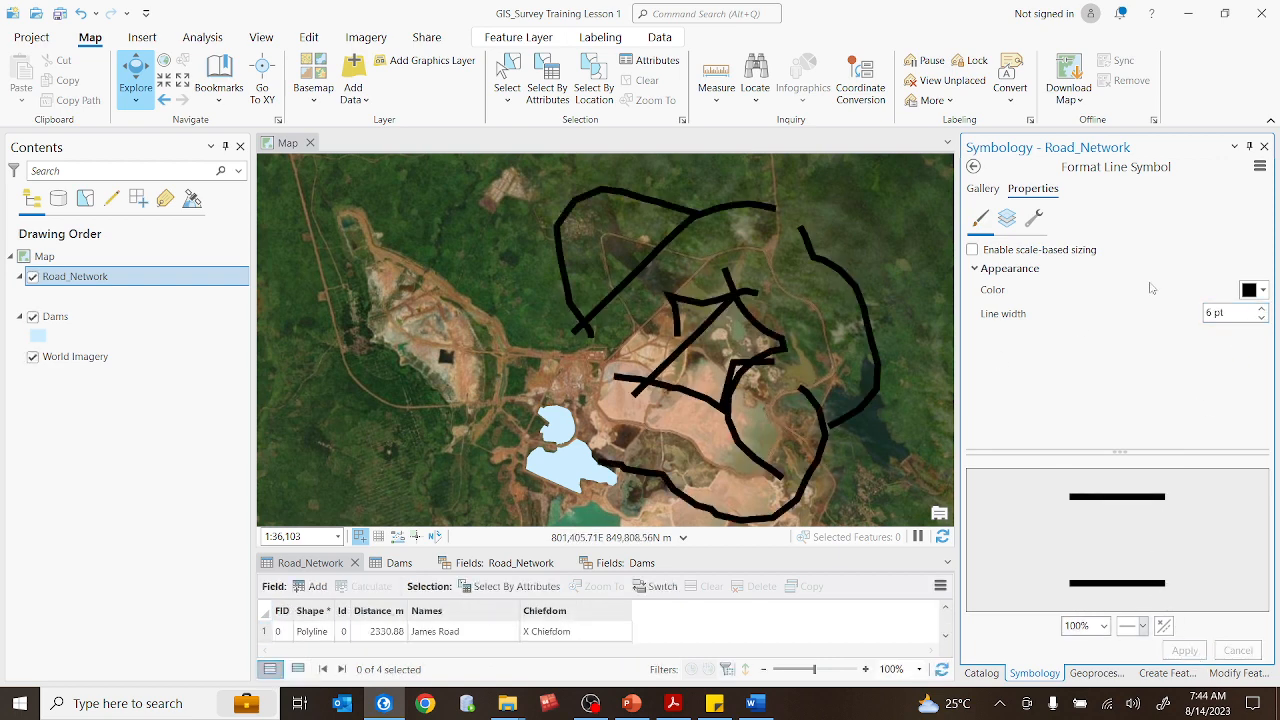
- Reduce the Road_Network double line width to 3 pt and to 2 pt, applying each value
click(1261, 318)
click(1261, 318)
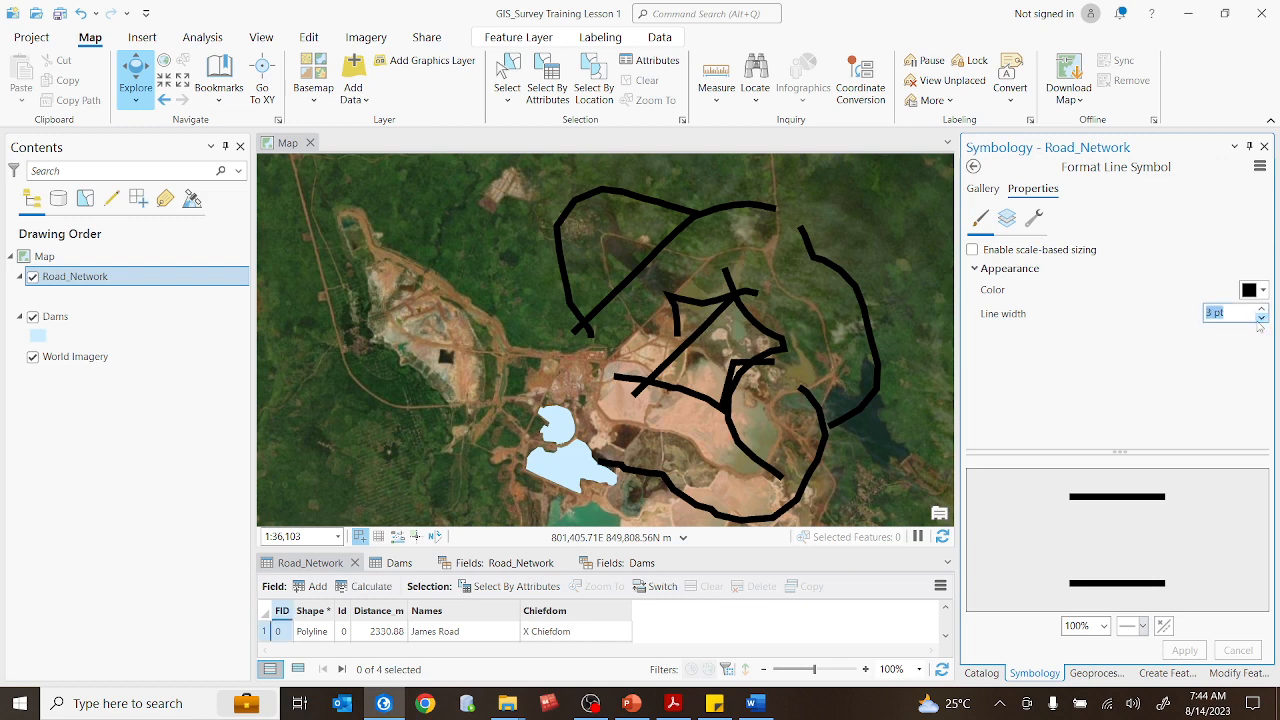
click(1184, 651)
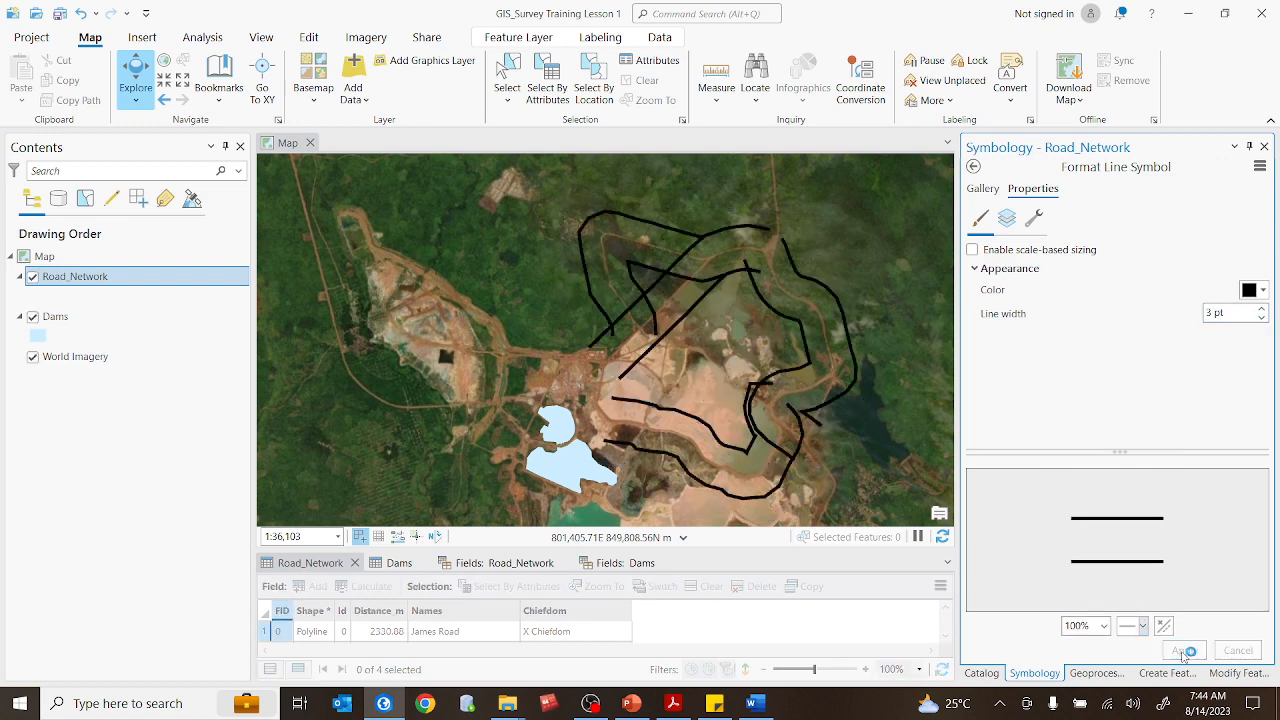
click(1260, 319)
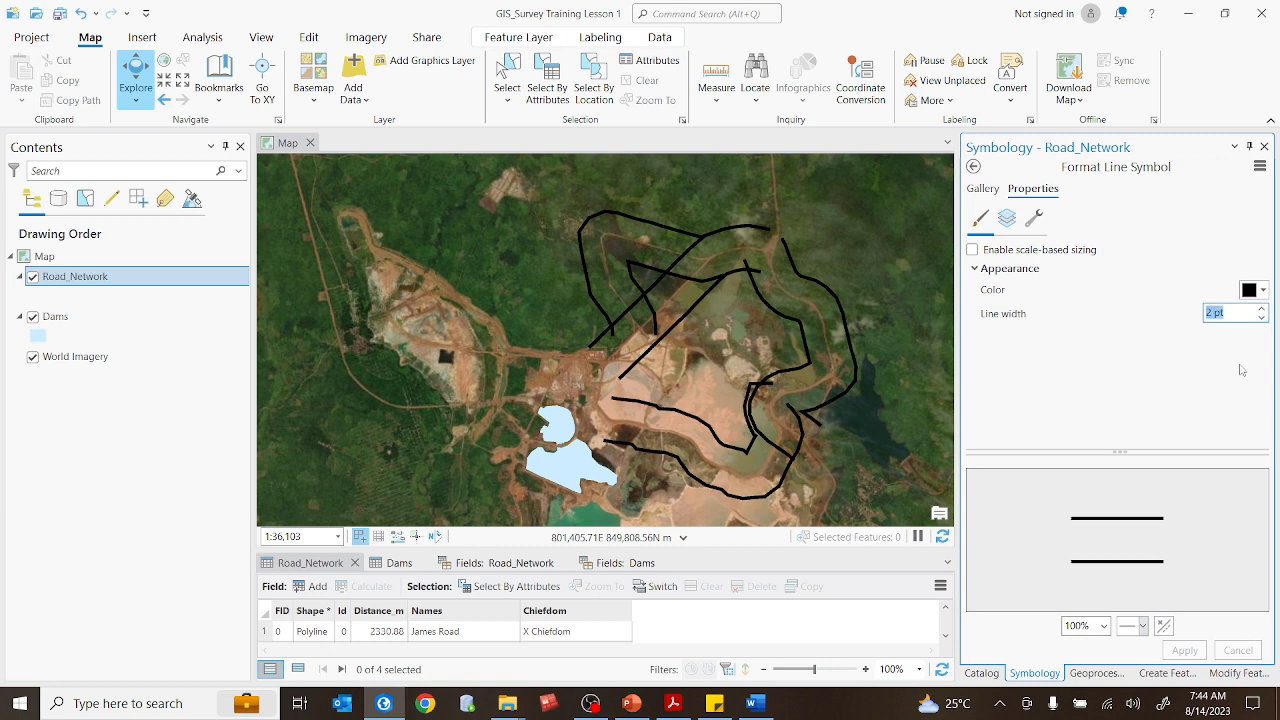
click(1184, 651)
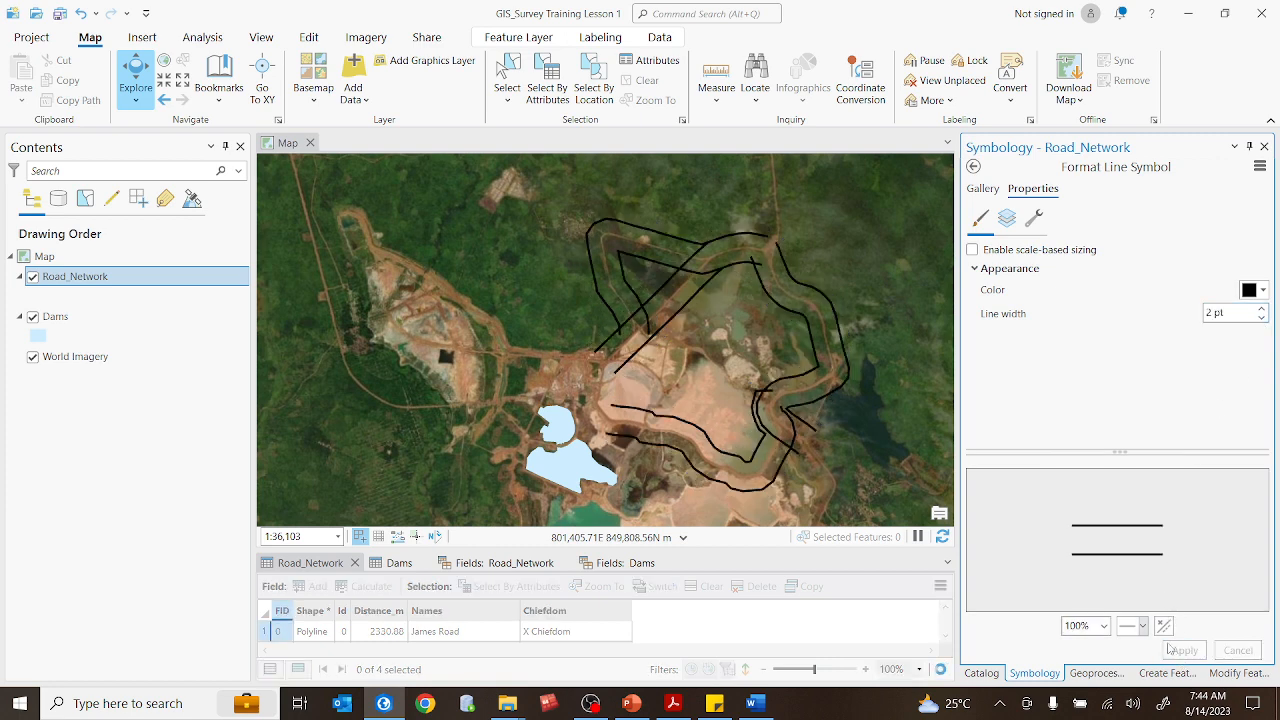
- Set the Road_Network double line width to 1 pt, apply it and inspect the roads on the map
scroll(789, 409, up, 2)
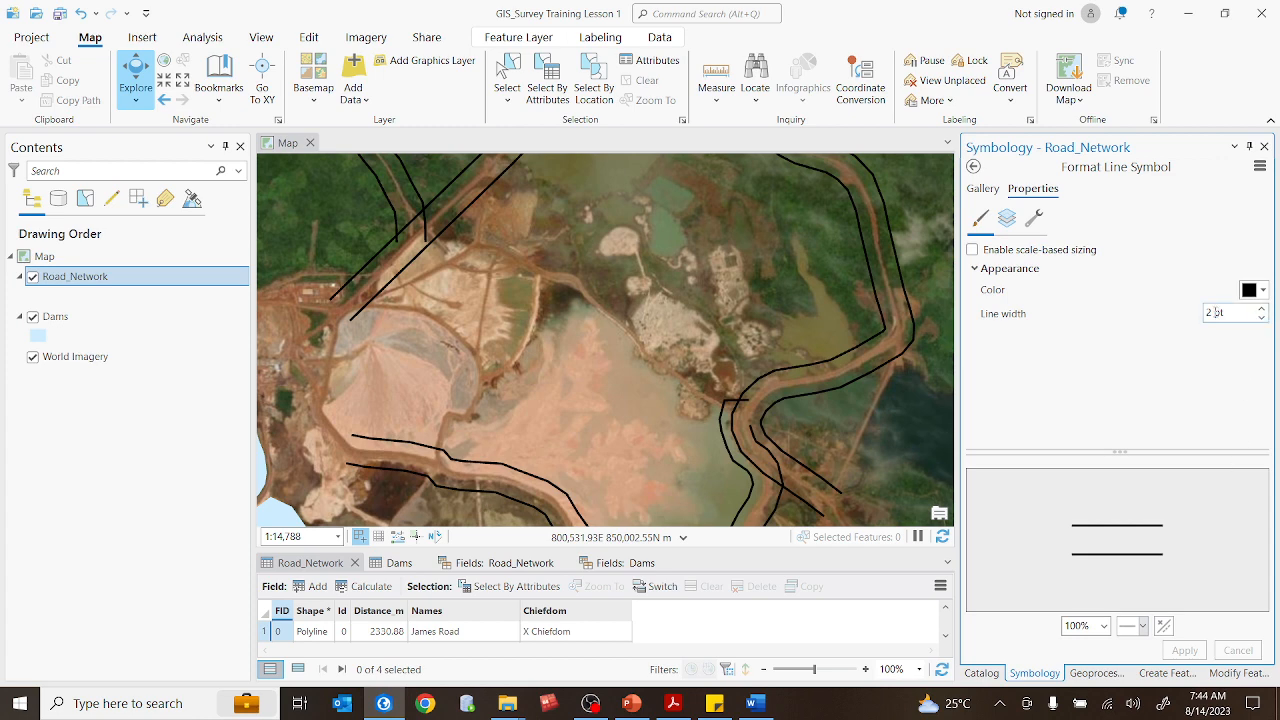
click(1261, 318)
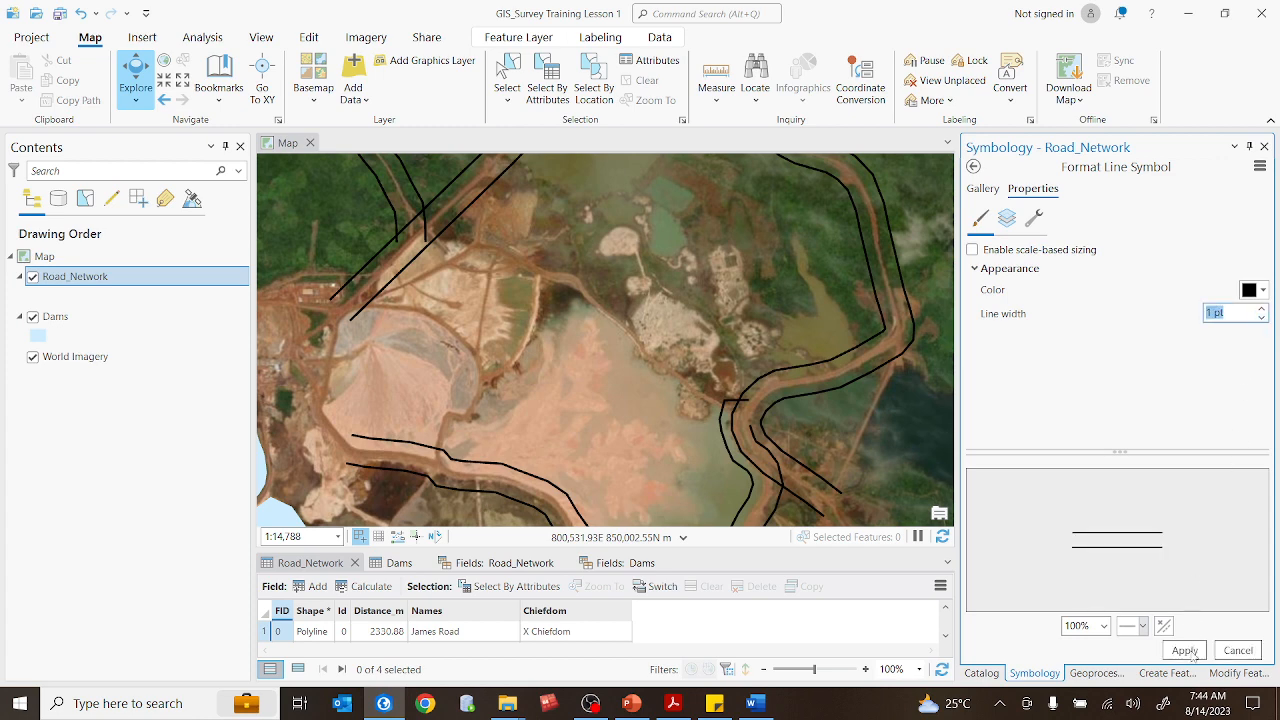
click(1185, 650)
scroll(909, 437, down, 2)
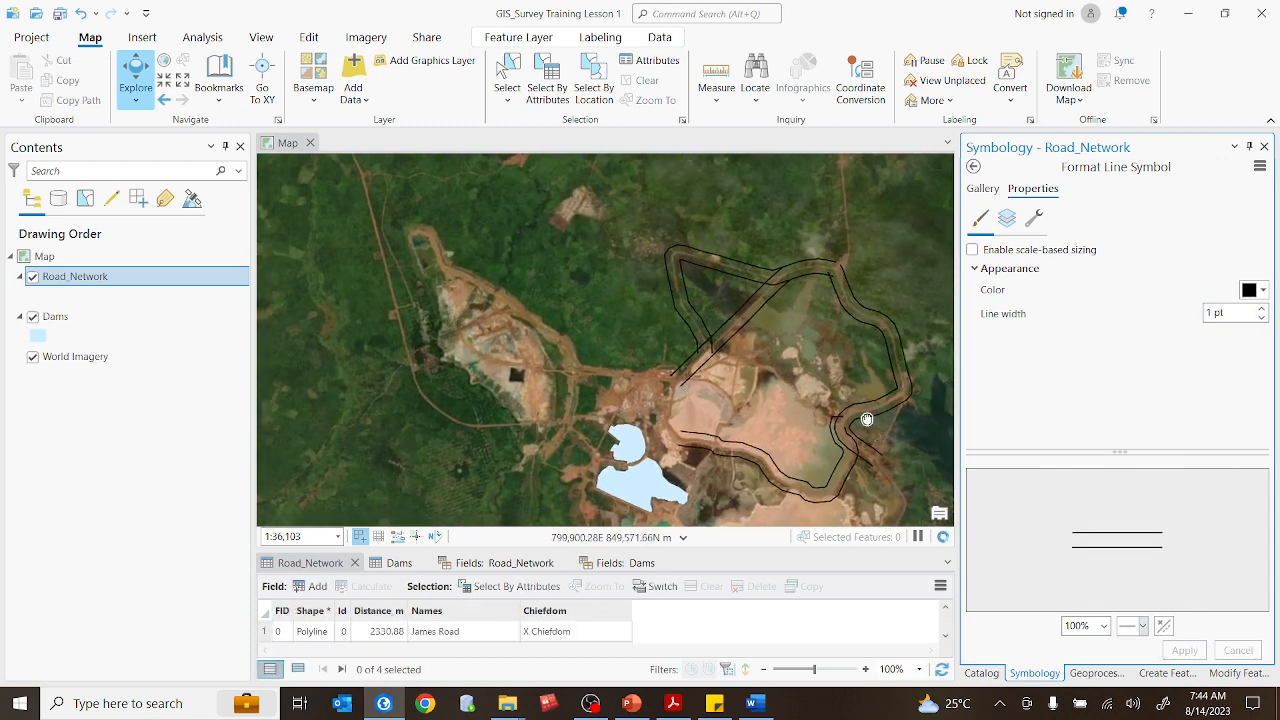
drag(869, 424, 846, 380)
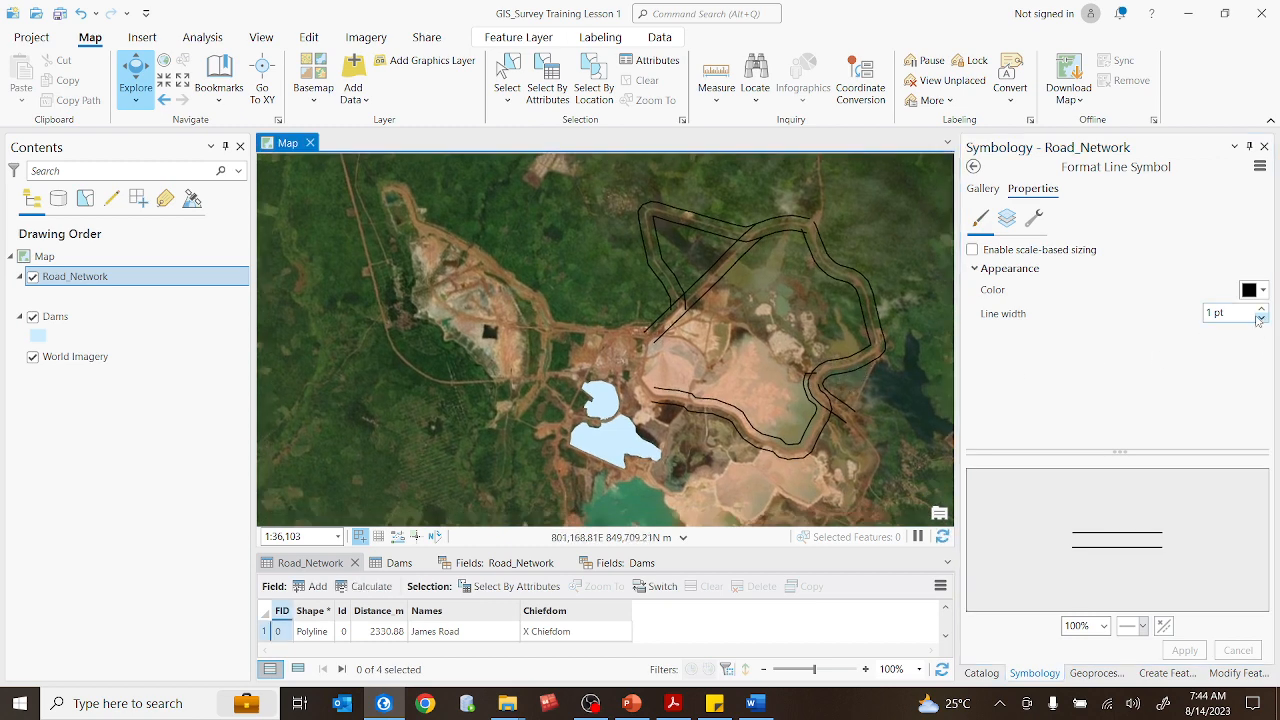
- Set the Road_Network double line width to 0.5 pt and apply it
click(1210, 313)
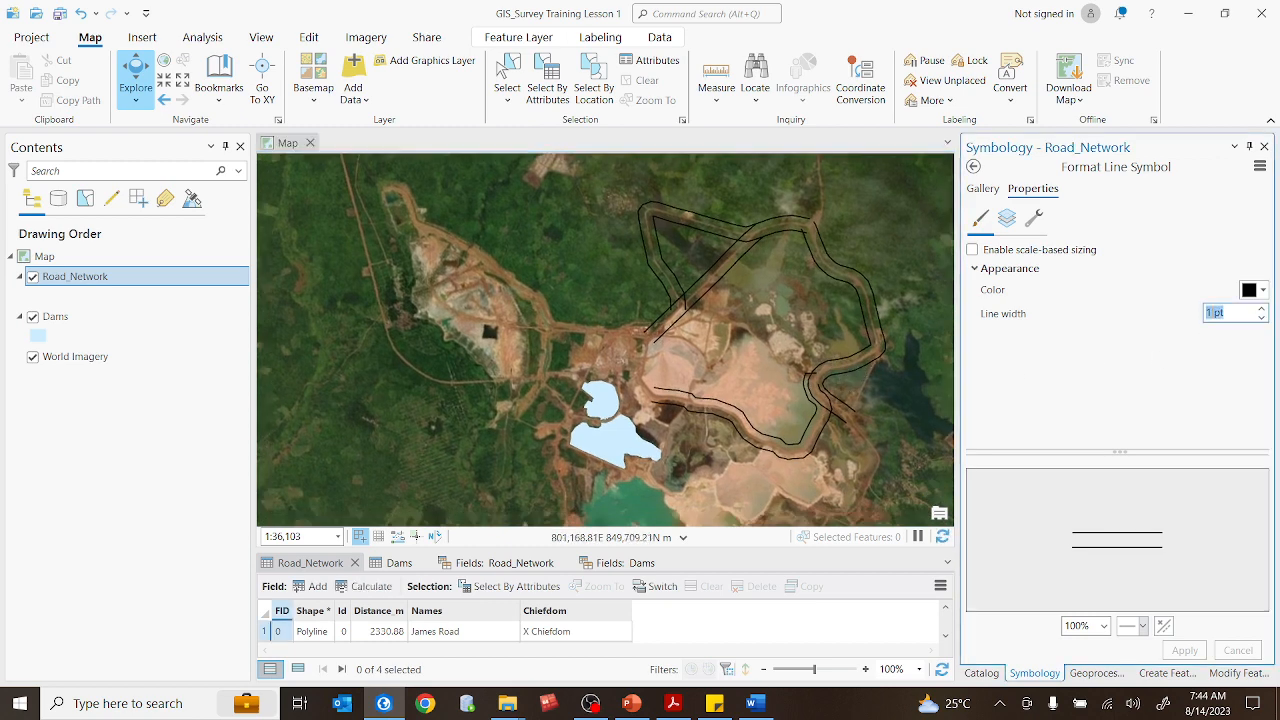
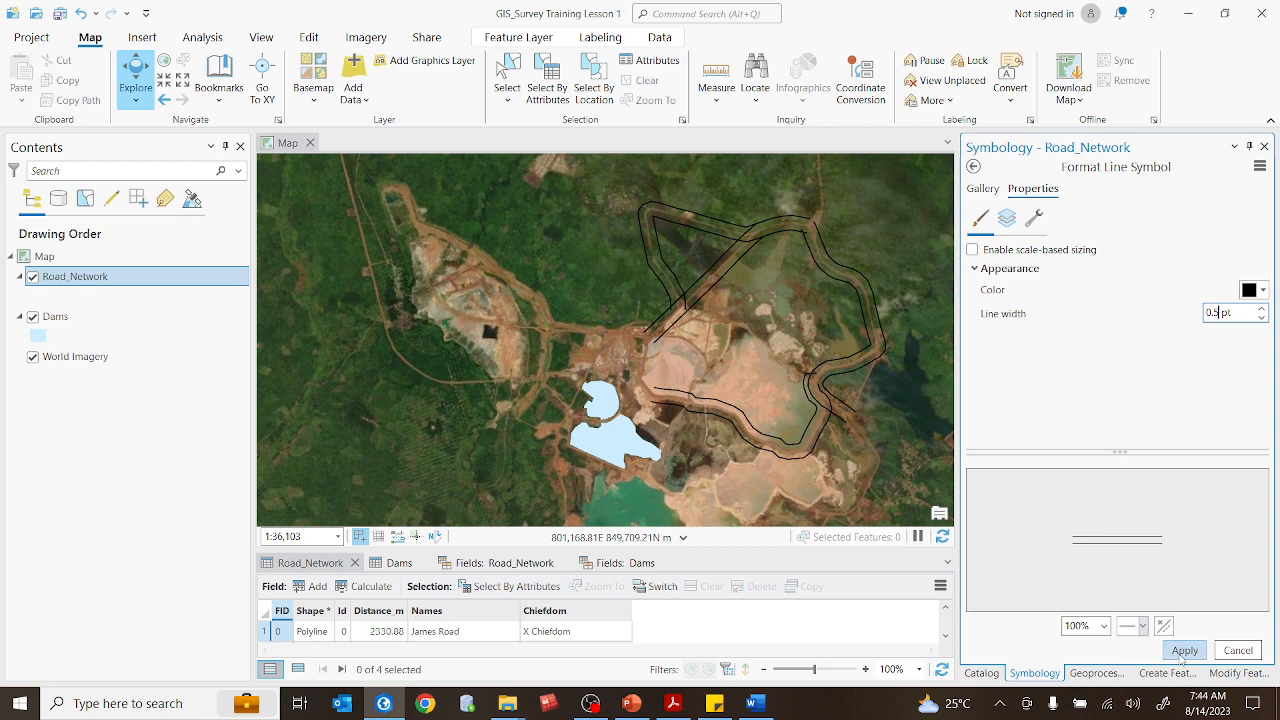
click(1183, 652)
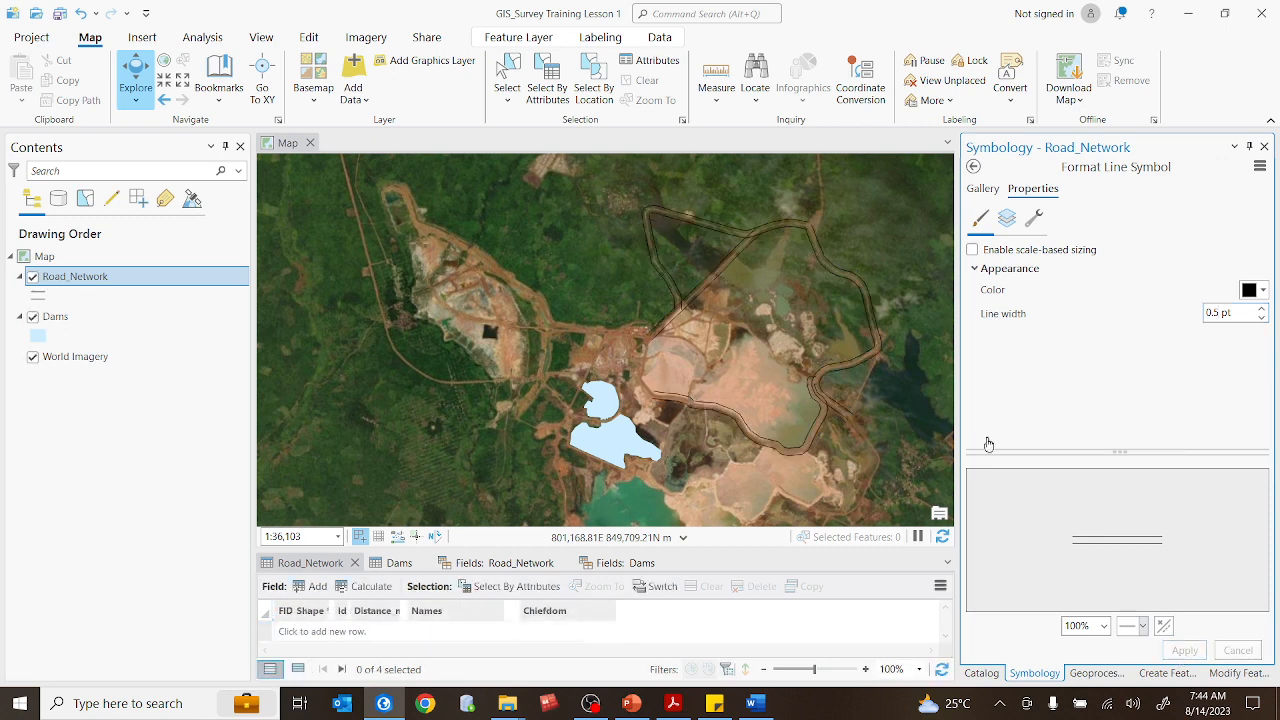
mouse_move(841, 356)
mouse_down()
mouse_move(797, 414)
mouse_move(774, 386)
mouse_up()
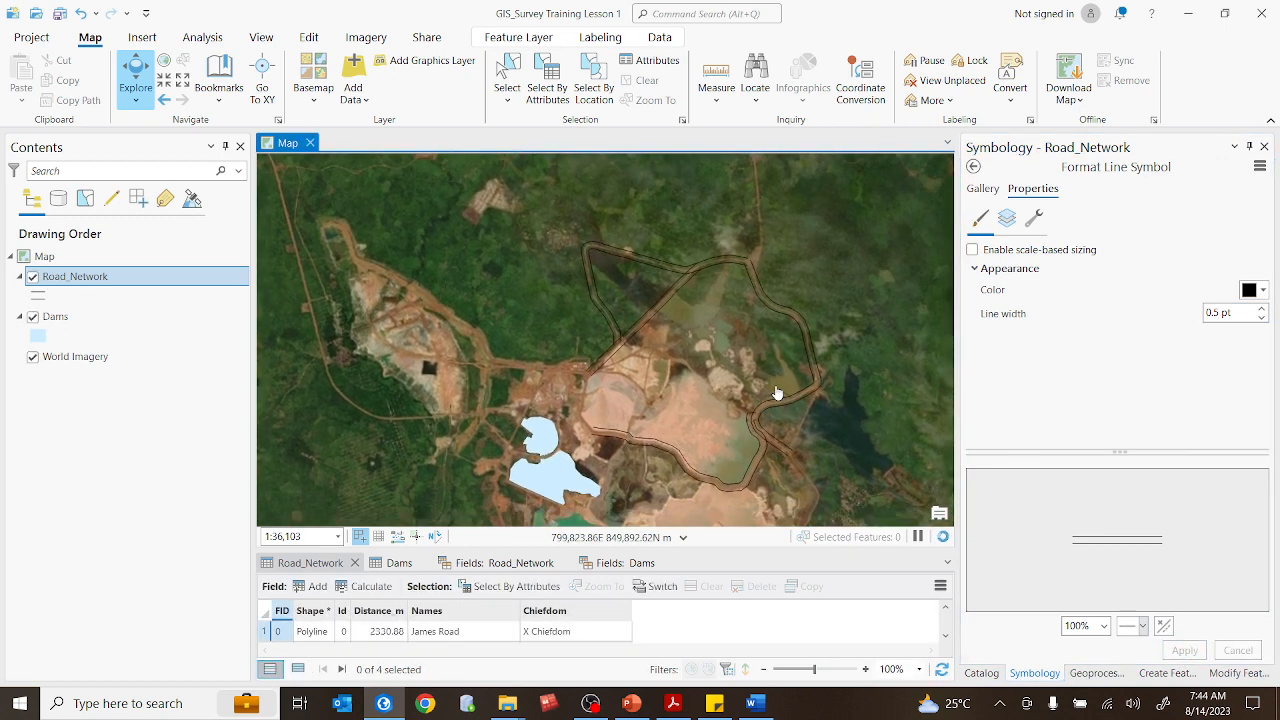
- Apply the orange Highway symbol with the dark outline from the gallery to Road_Network
click(983, 188)
scroll(1174, 362, down, 1)
scroll(1174, 362, up, 5)
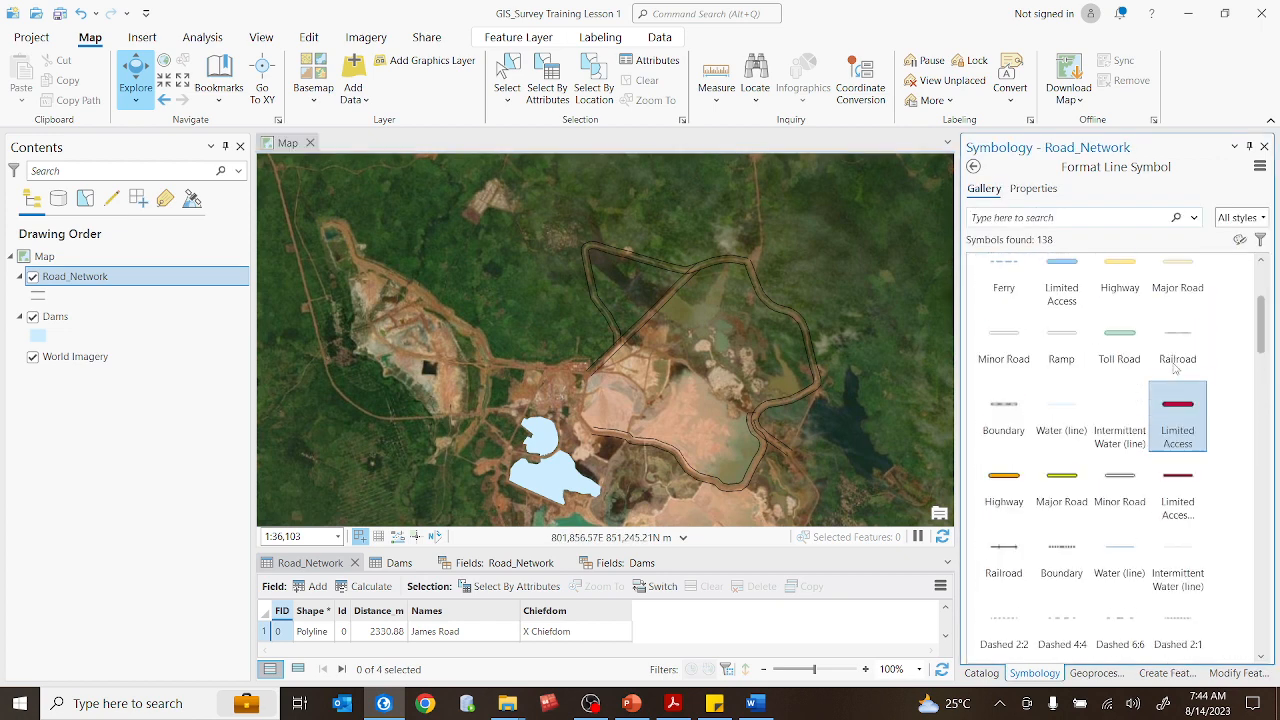
click(1003, 527)
scroll(730, 425, down, 2)
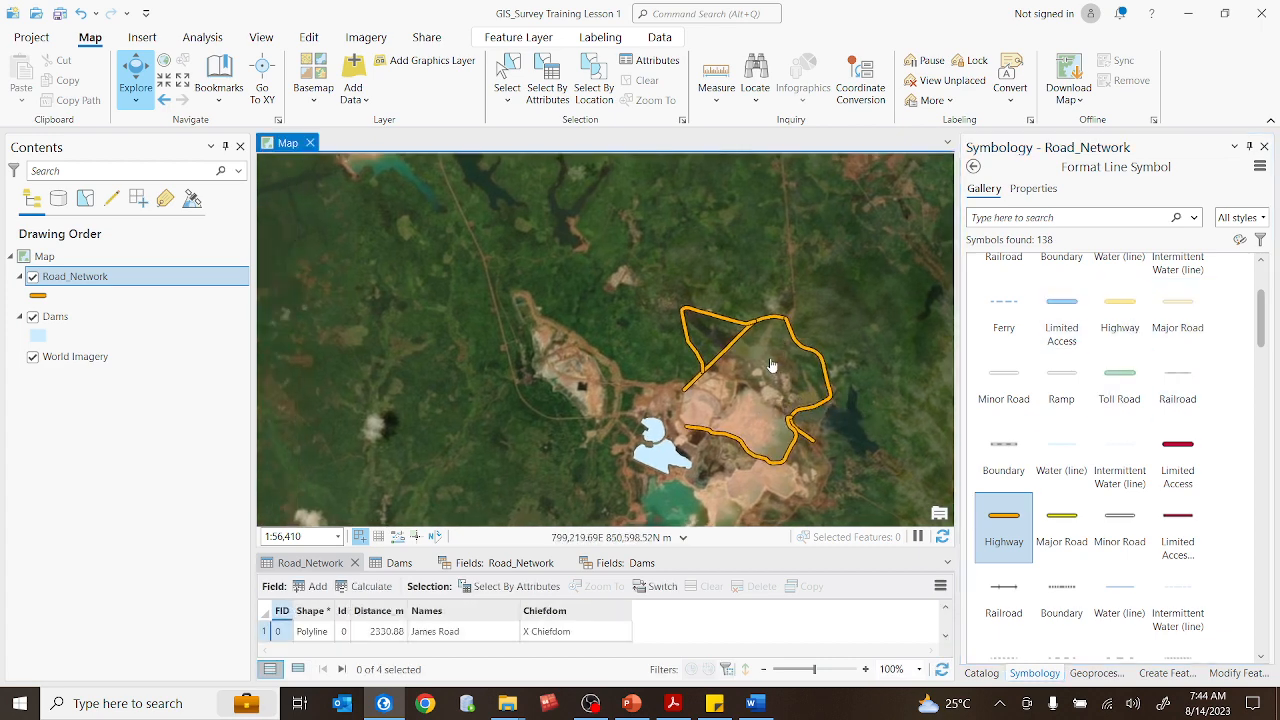
- Set the line width of the orange Highway symbol on Road_Network to 2 pt and apply it
click(1048, 188)
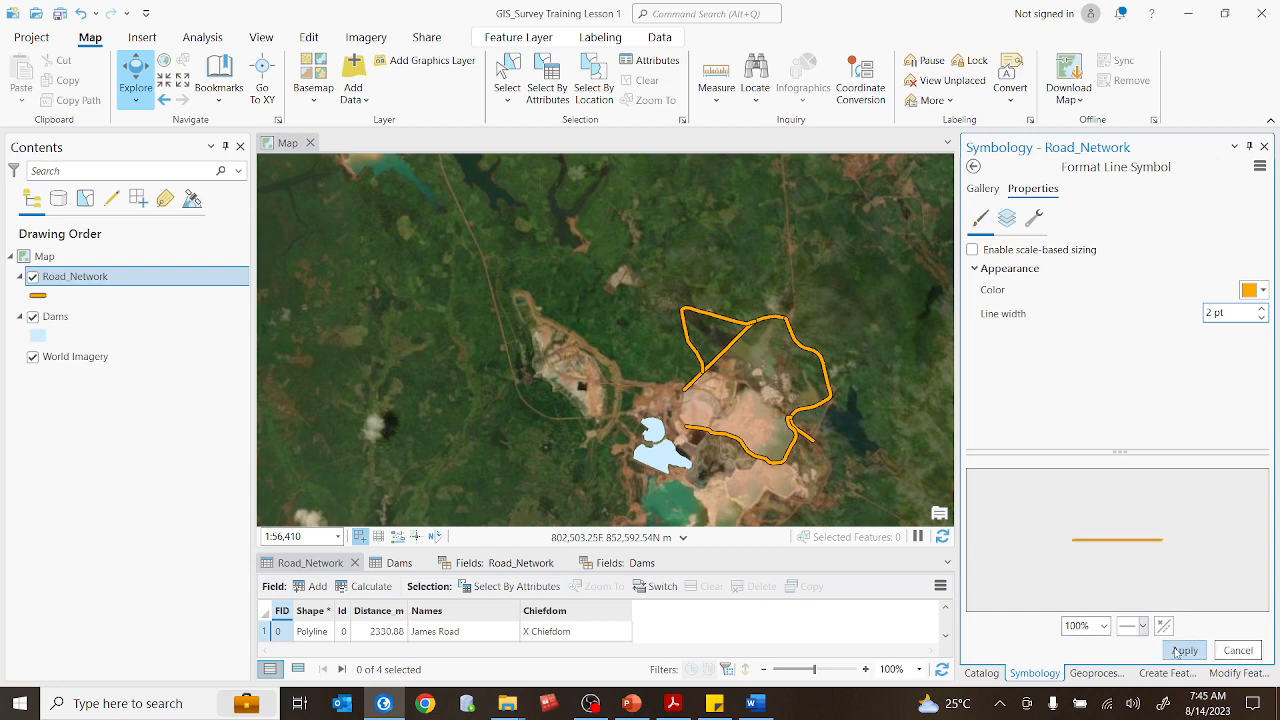
click(1180, 651)
scroll(825, 392, up, 2)
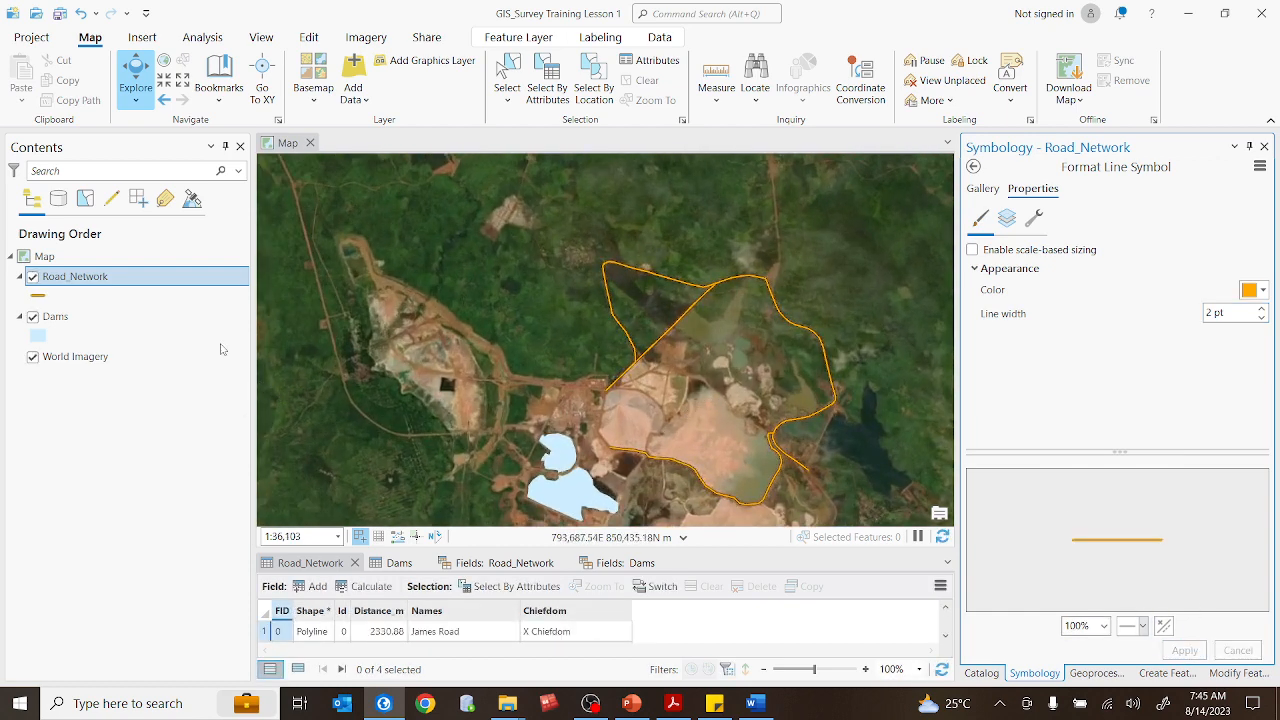
- Apply the thinner unfilled Black Outline symbol from the gallery to the Dams layer and inspect the dams on the map
click(64, 322)
drag(473, 465, 543, 380)
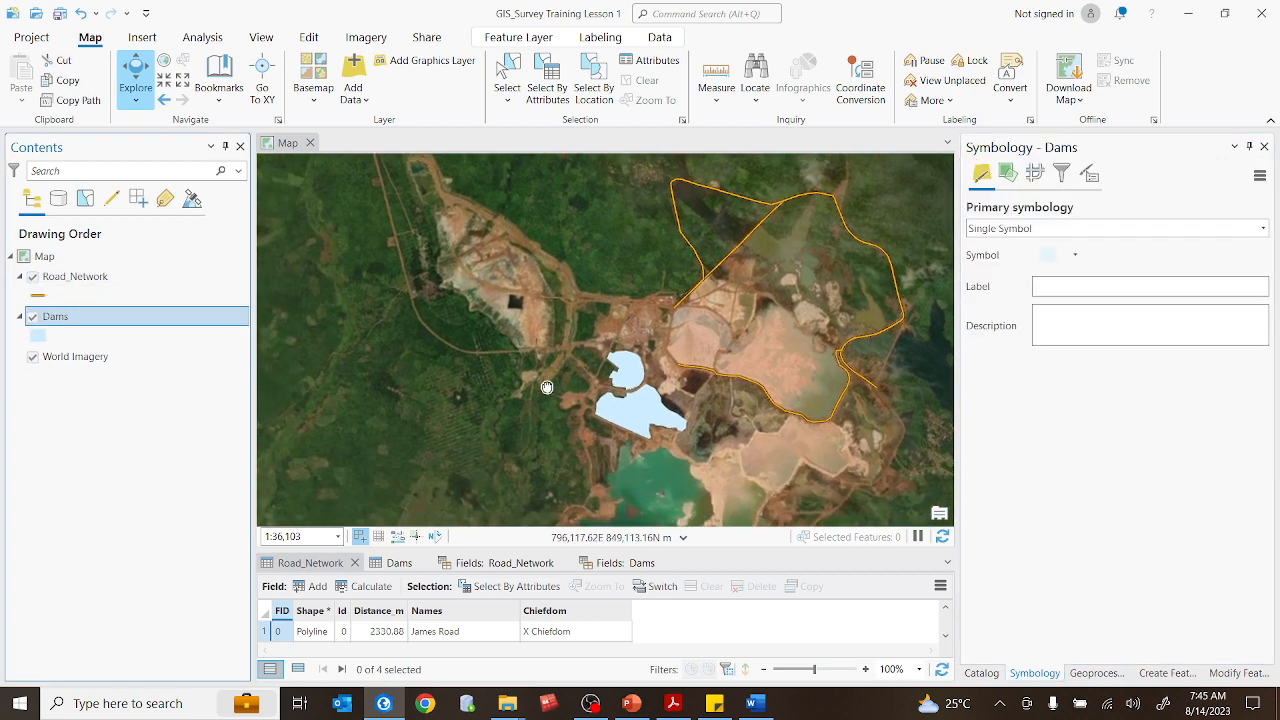
click(42, 338)
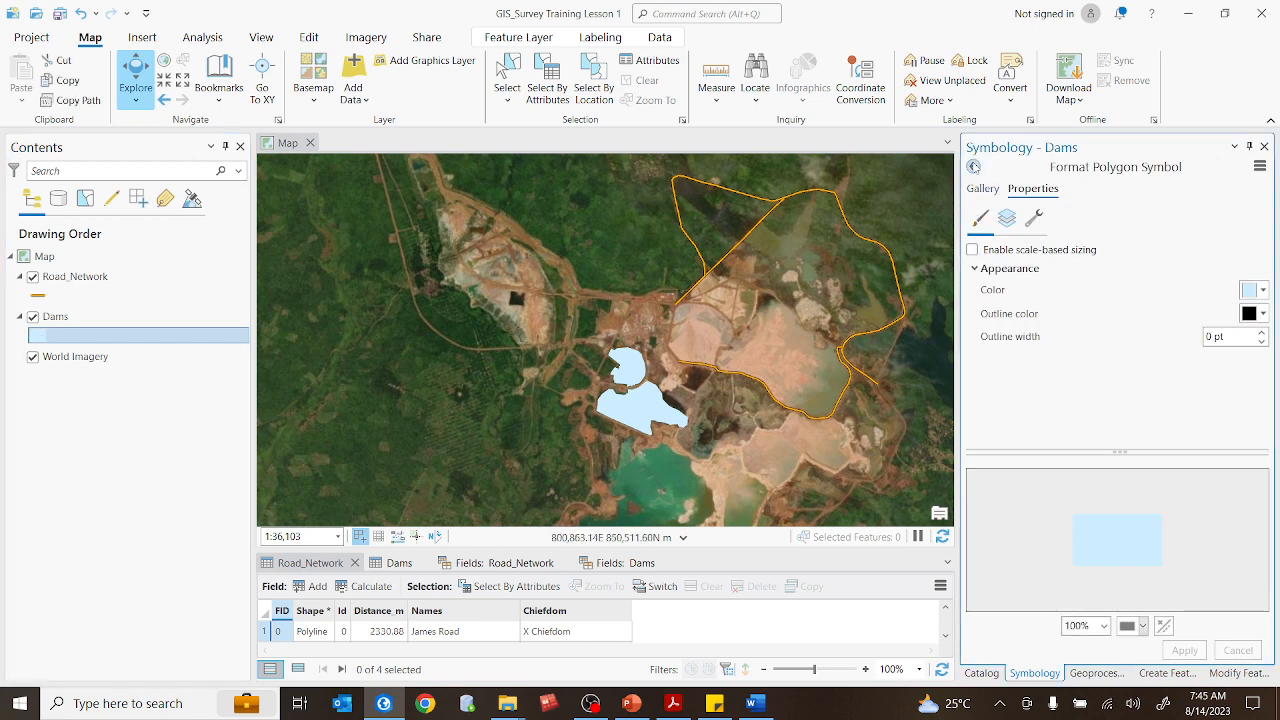
click(983, 188)
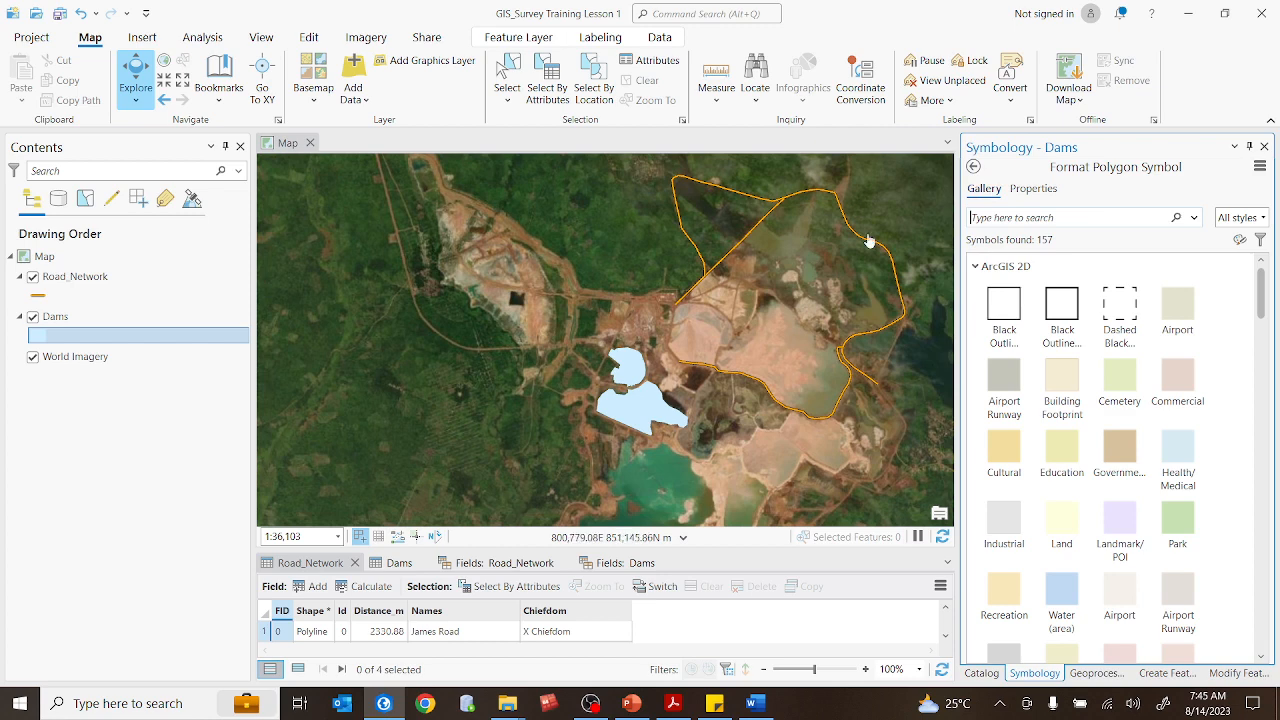
click(36, 335)
click(1004, 308)
scroll(645, 398, up, 1)
scroll(647, 396, up, 1)
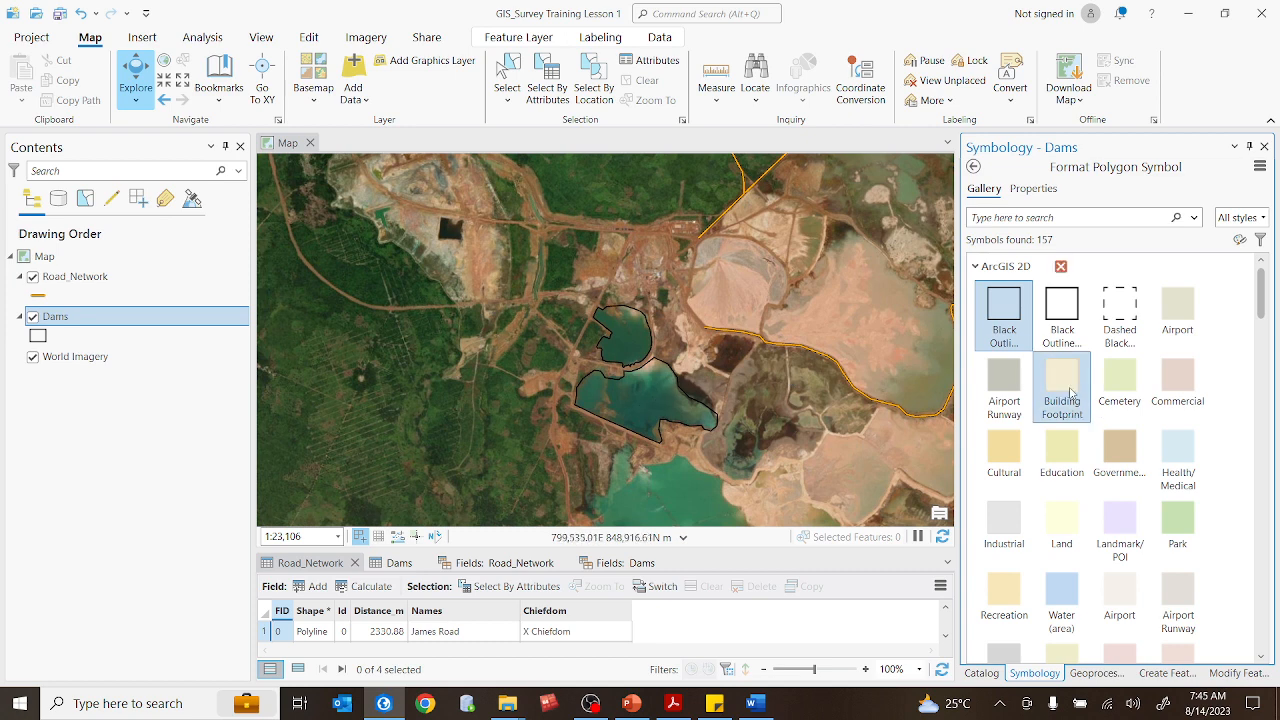
- Set the outline color of the Dams symbol to bright light blue and apply it
click(1038, 191)
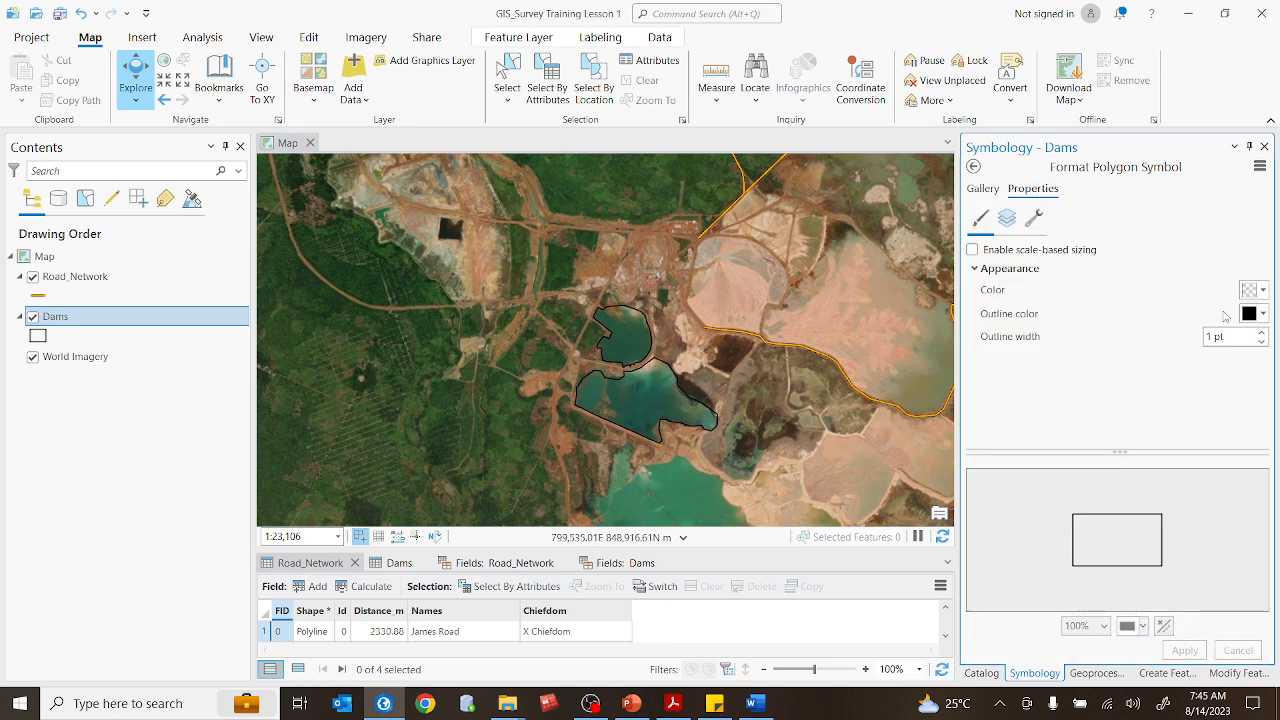
click(1264, 315)
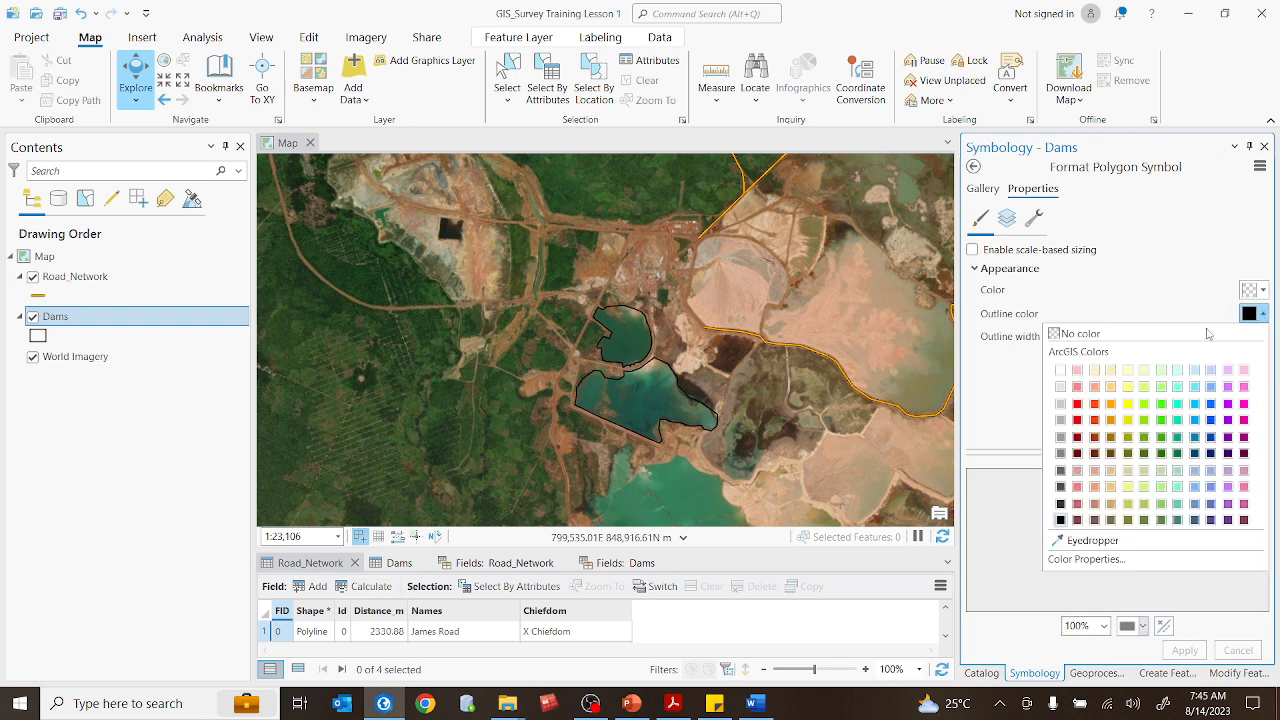
click(1195, 404)
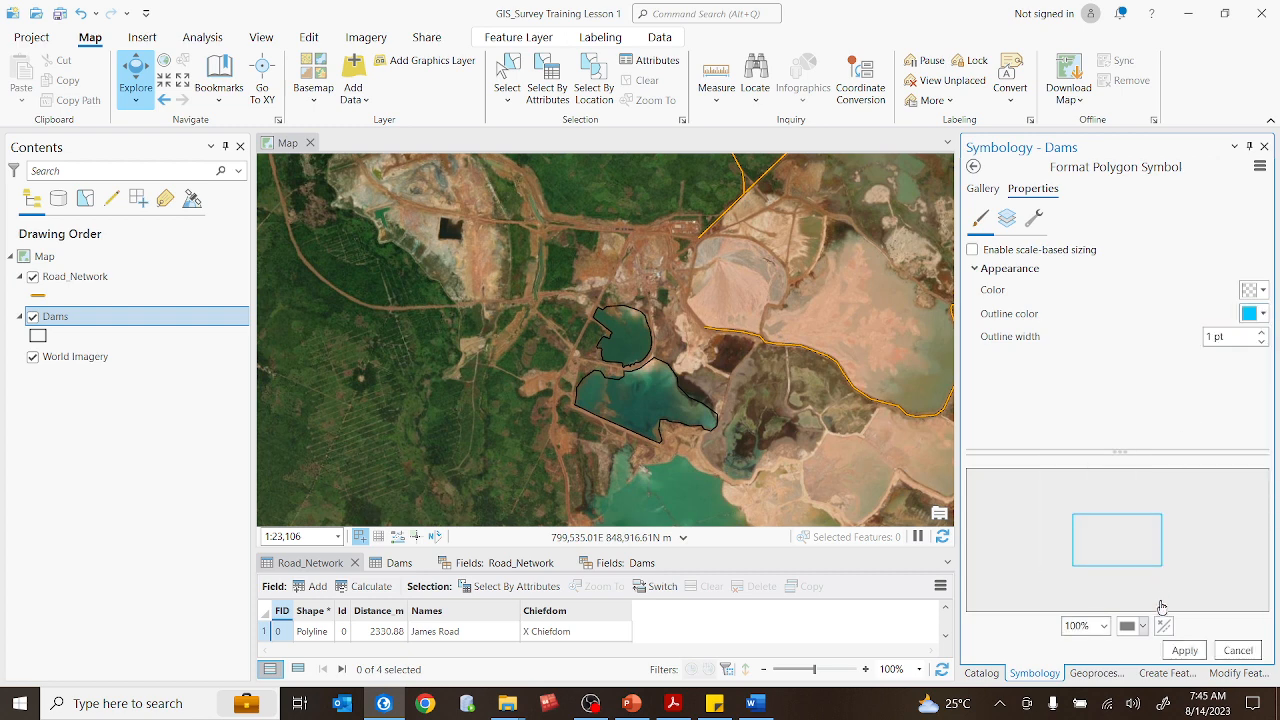
click(1194, 651)
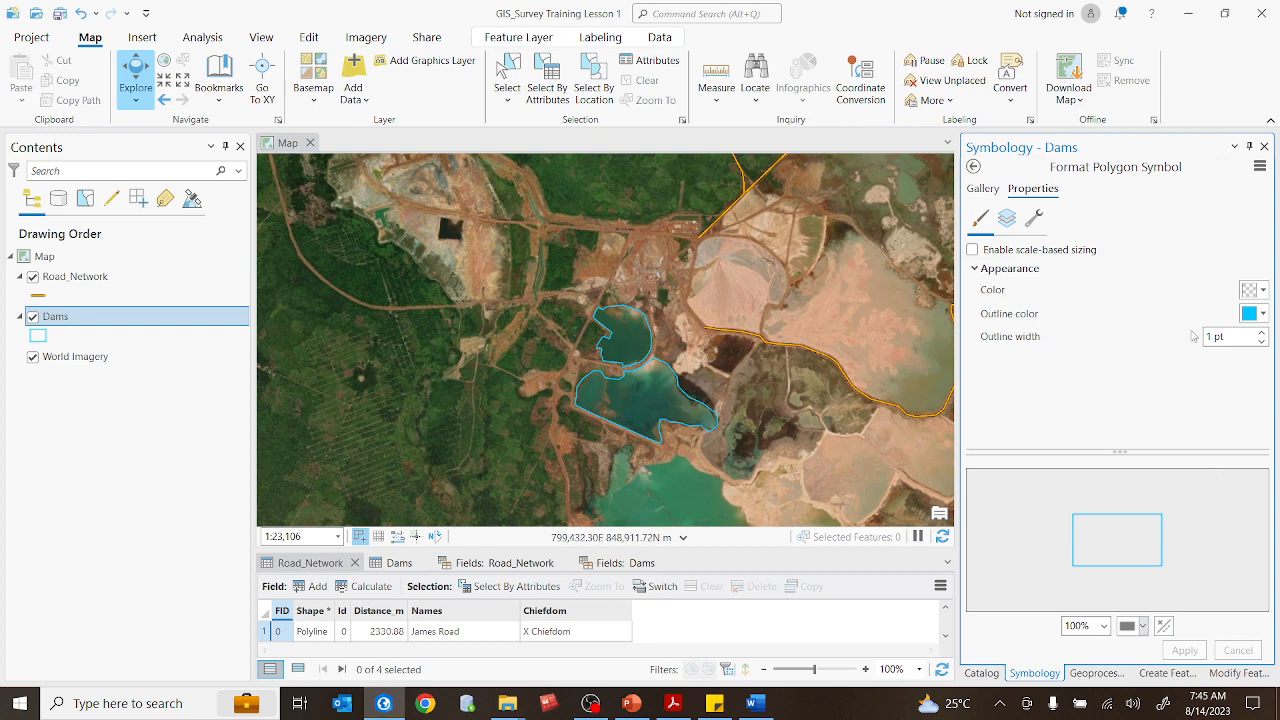
- Set the outline width of the Dams symbol to 3 pt and apply it
click(1262, 331)
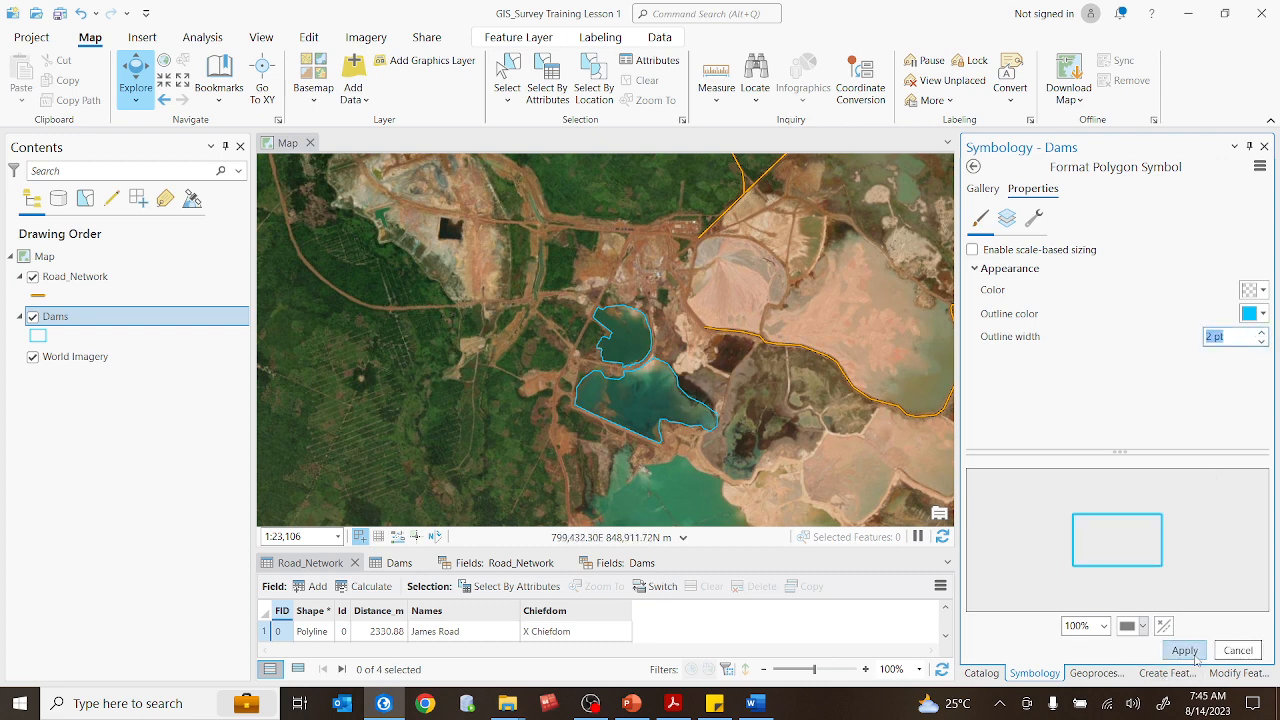
click(1262, 331)
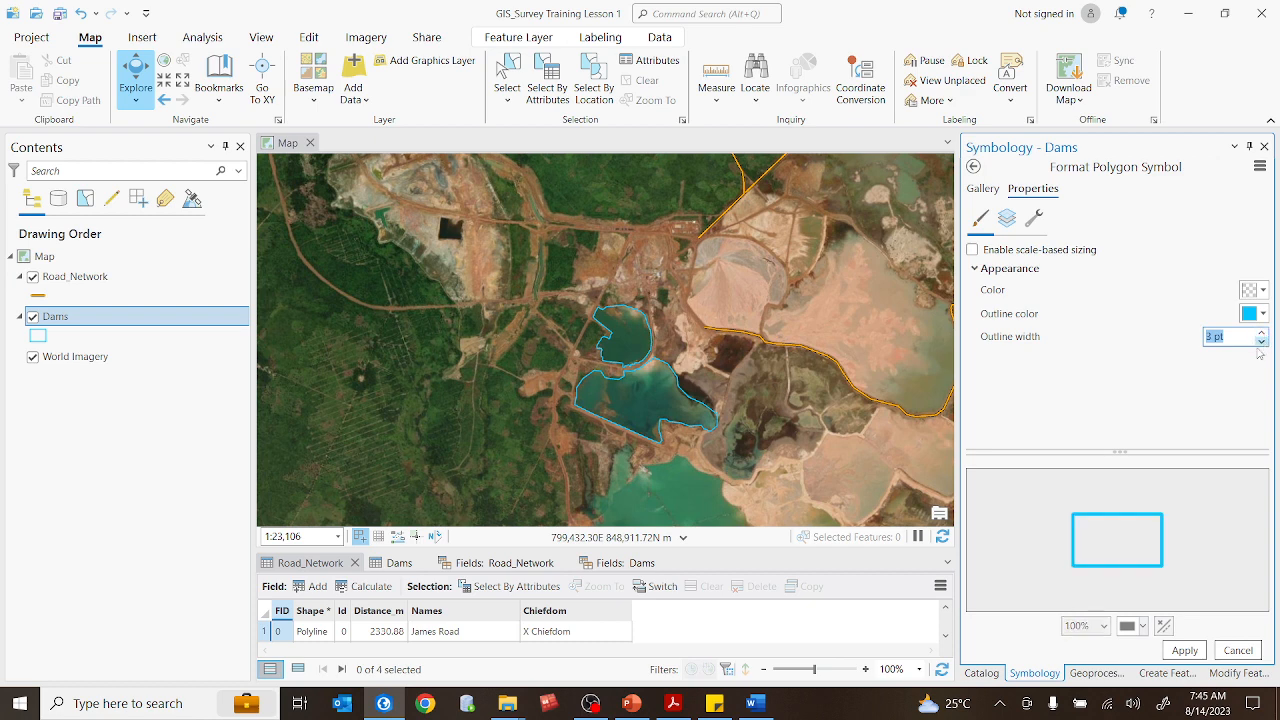
click(1184, 650)
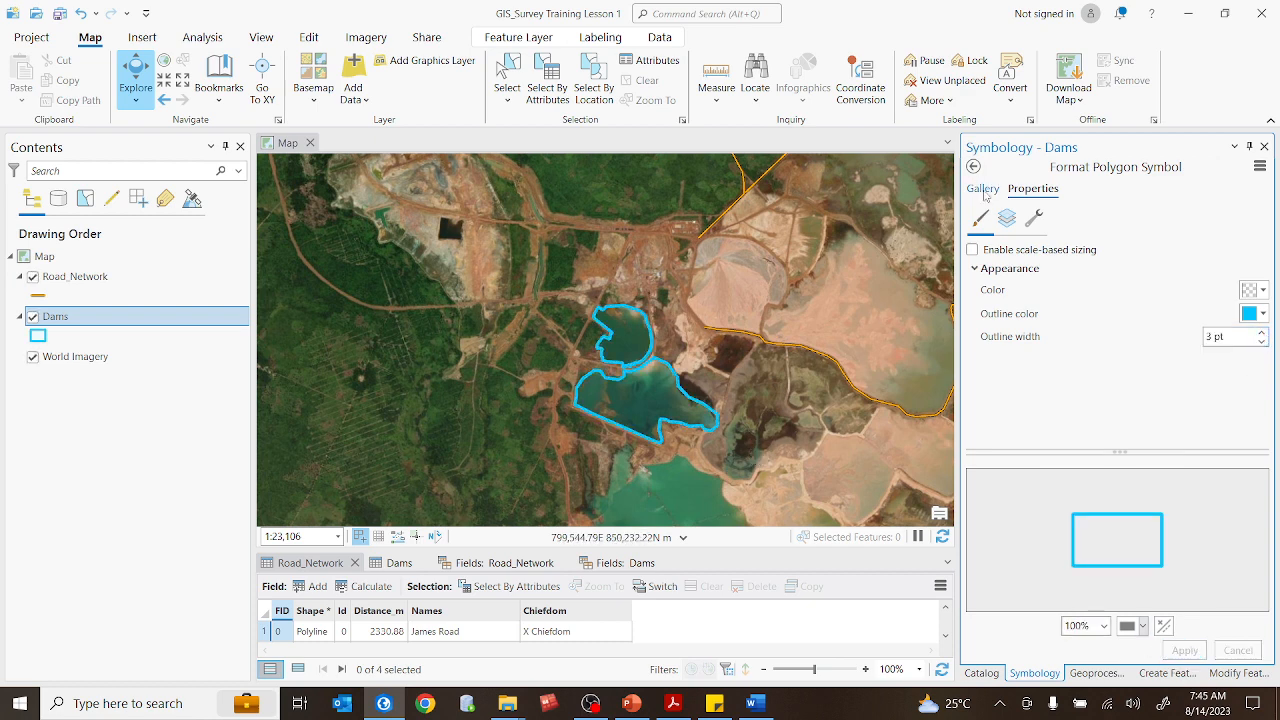
- Try the Landmark/POI, Park and Health/Medical gallery symbols on the Dams layer, and apply the Blue (Bright) symbol
click(983, 189)
scroll(1100, 440, down, 1)
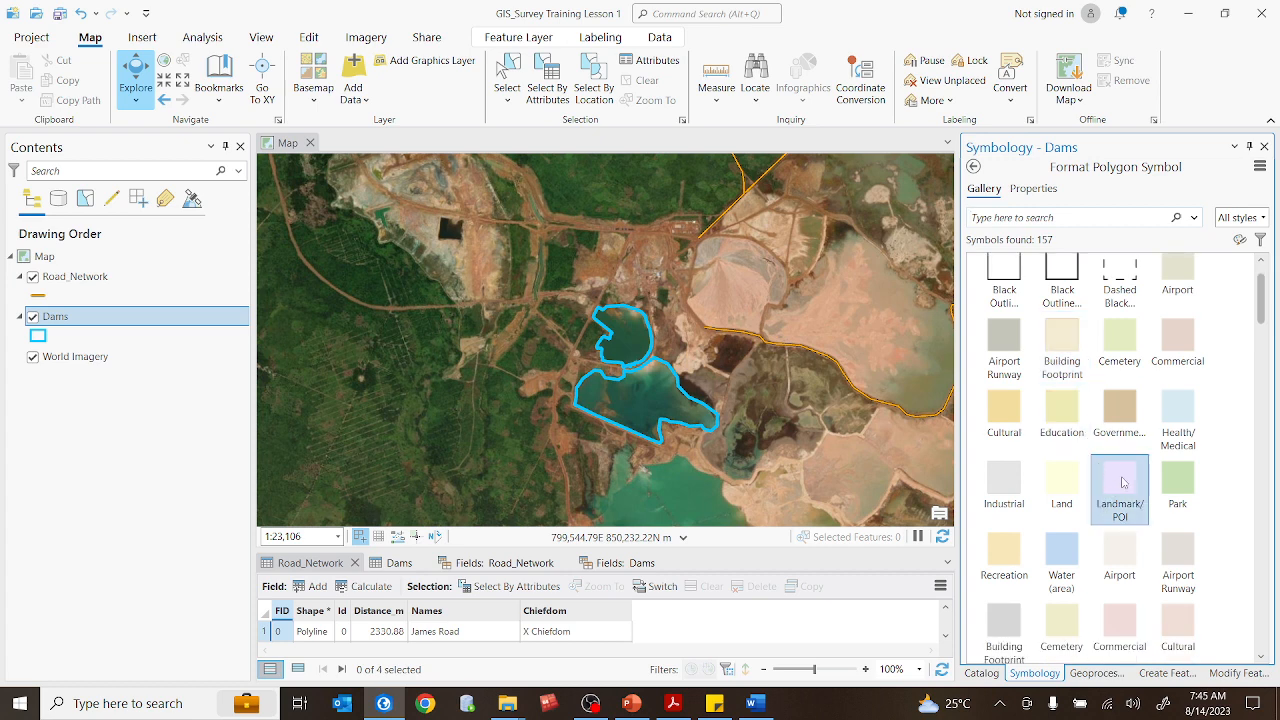
click(1122, 483)
scroll(1125, 475, down, 2)
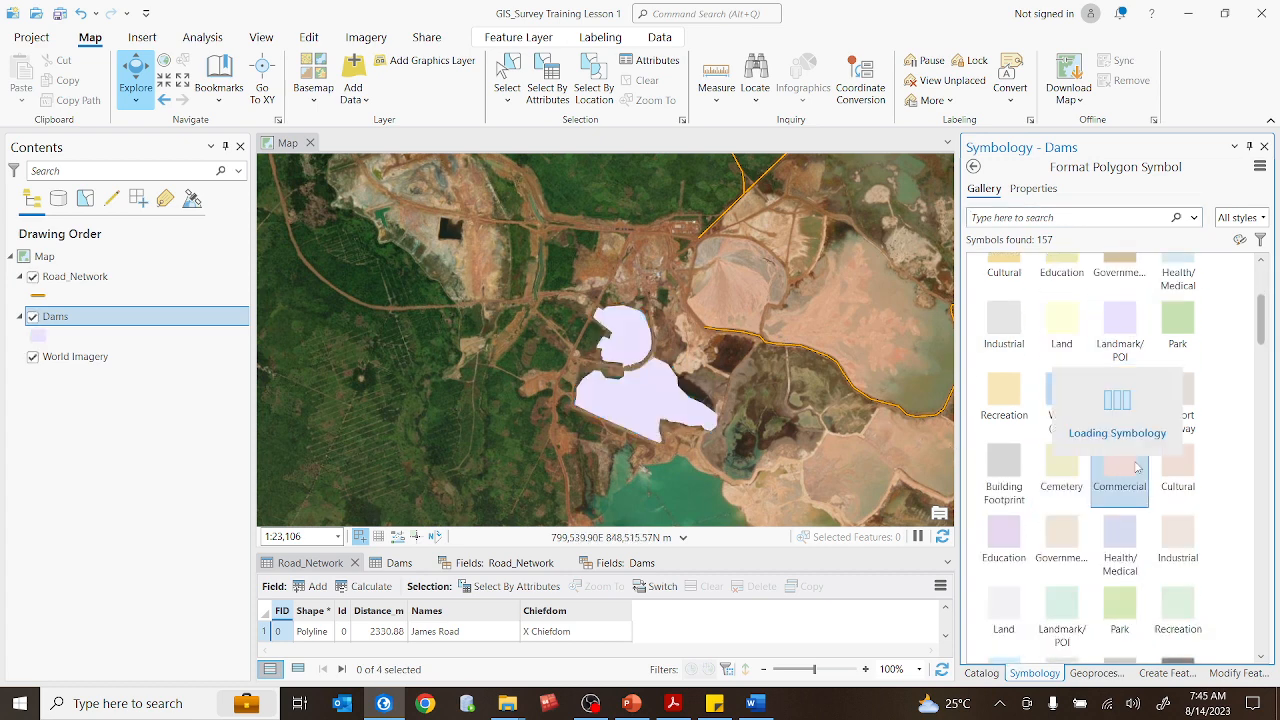
scroll(1136, 467, down, 1)
click(1120, 520)
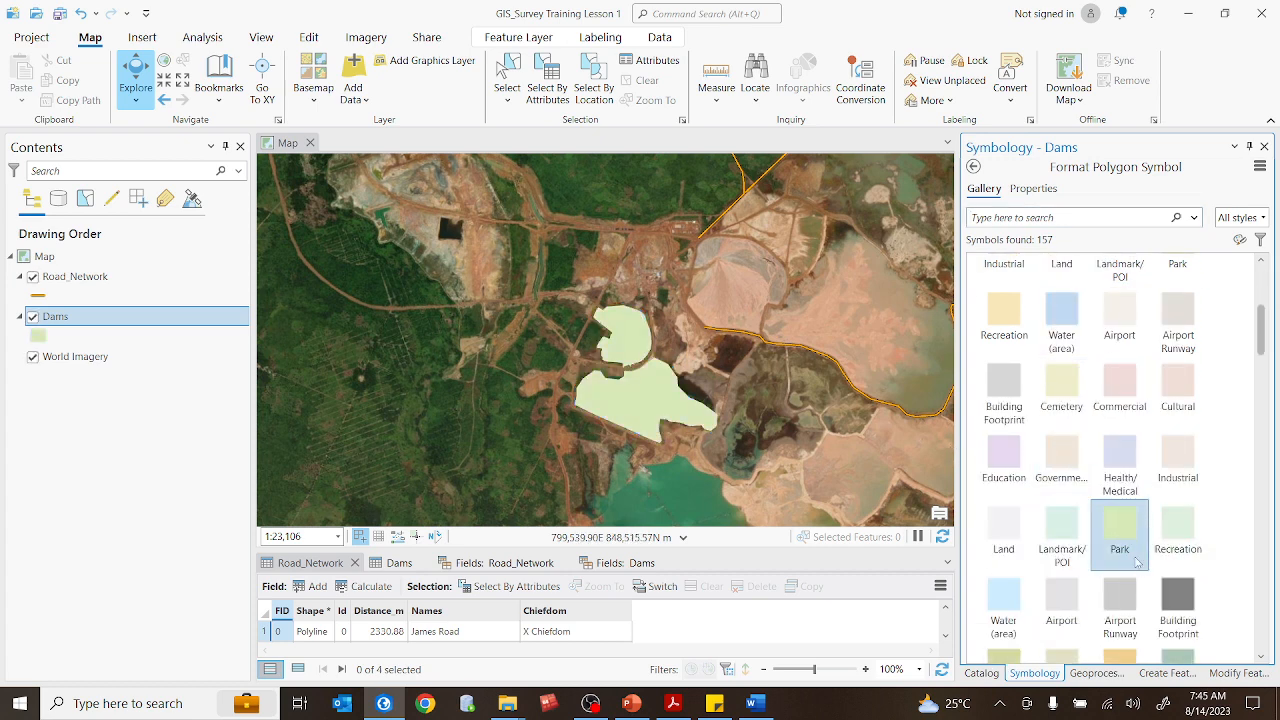
click(1175, 592)
scroll(1170, 560, down, 3)
click(1062, 540)
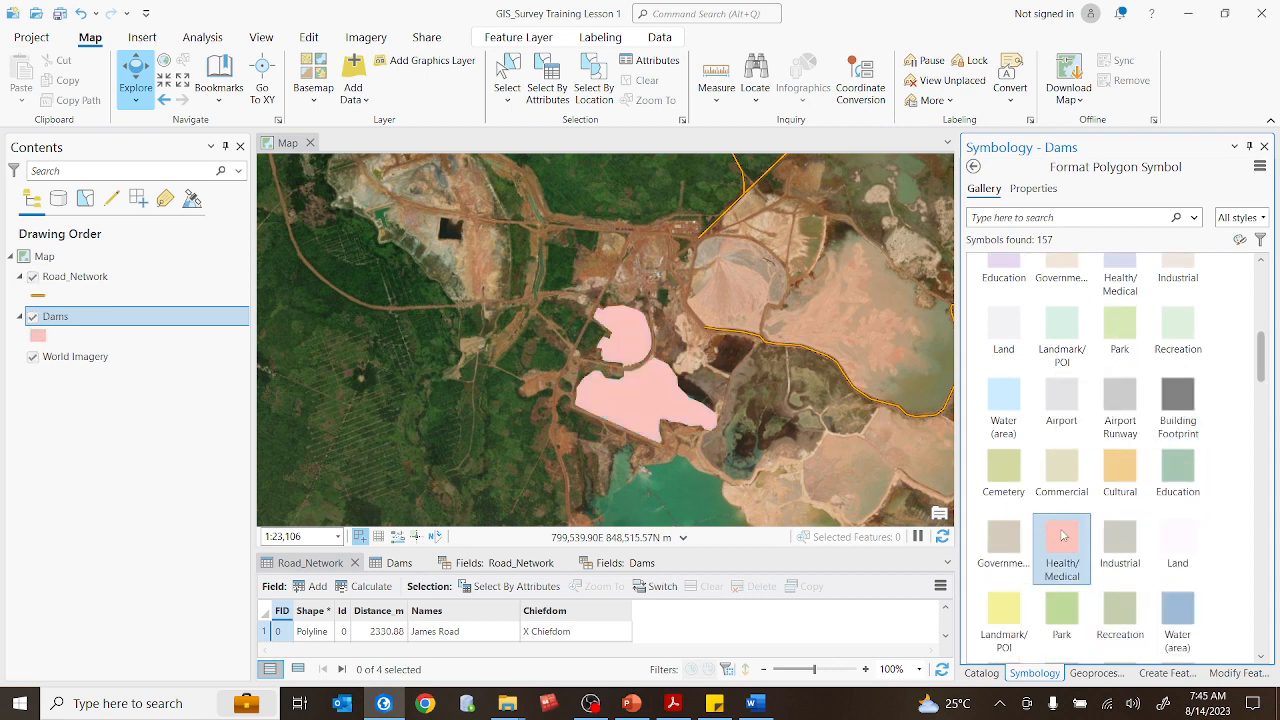
scroll(1063, 537, down, 3)
click(1120, 595)
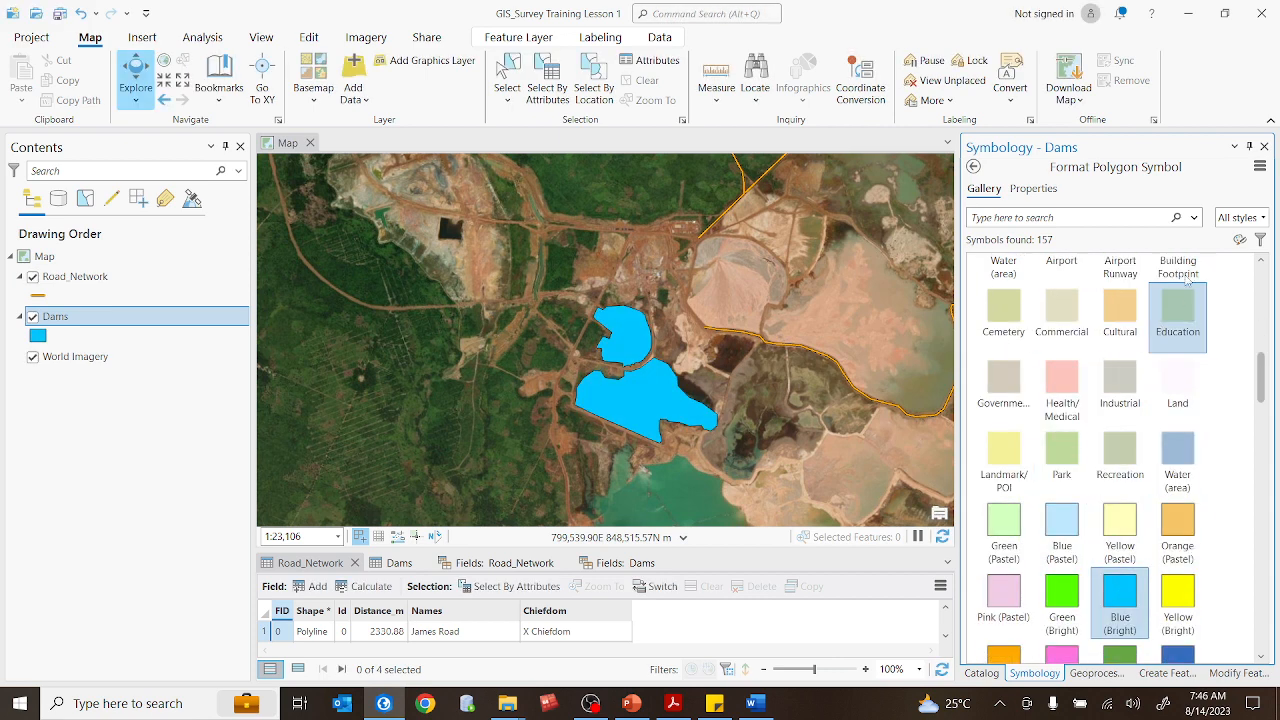
- Change the outline color of the Blue (Bright) Dams symbol to red and apply it
click(1030, 190)
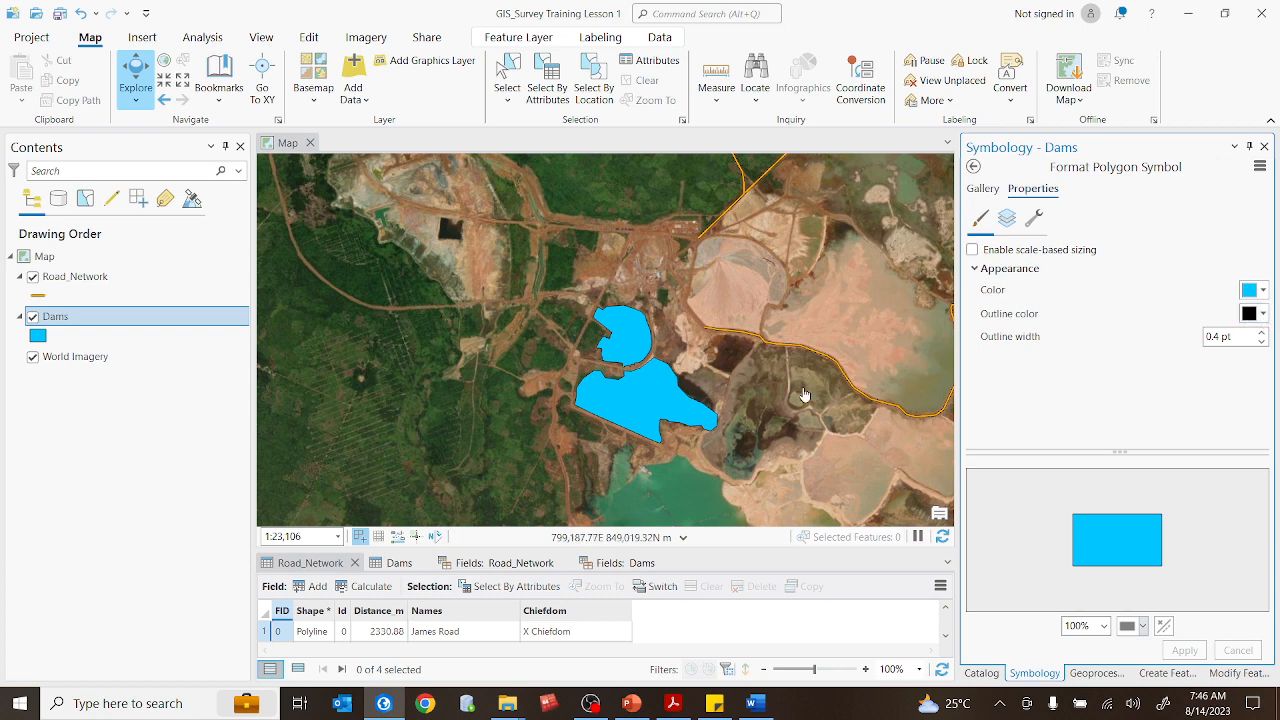
scroll(668, 438, up, 4)
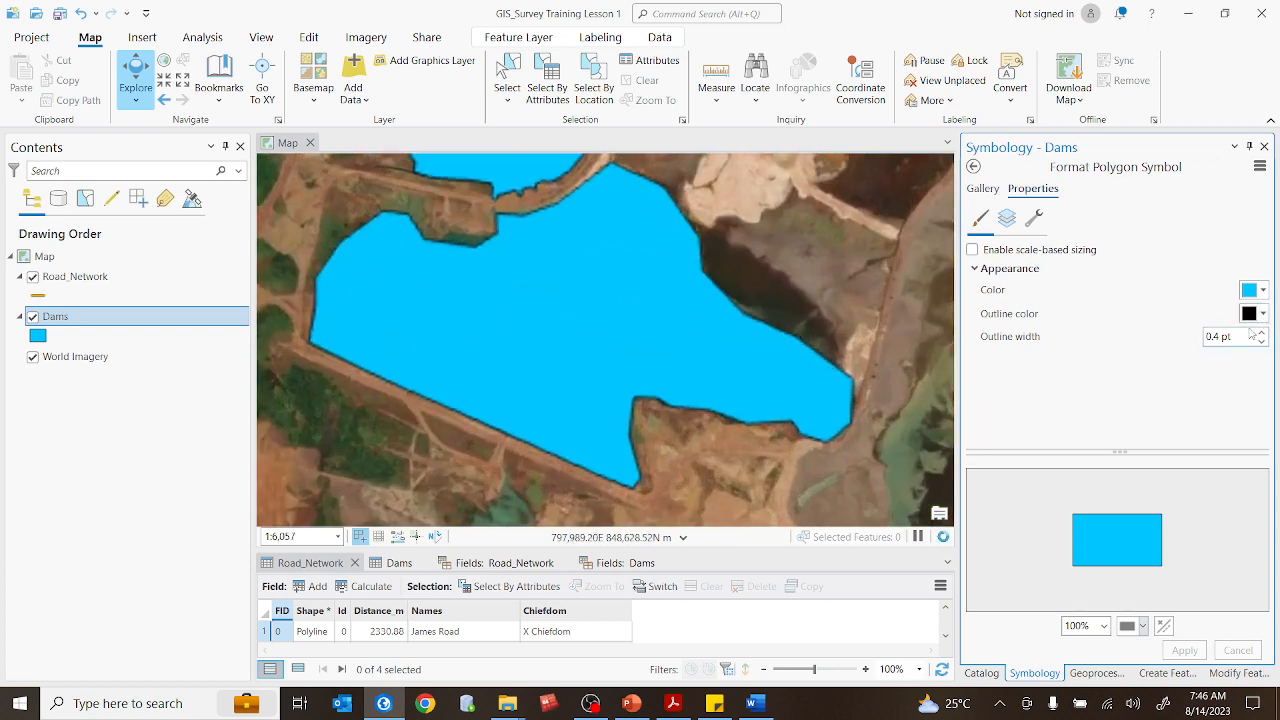
click(1264, 314)
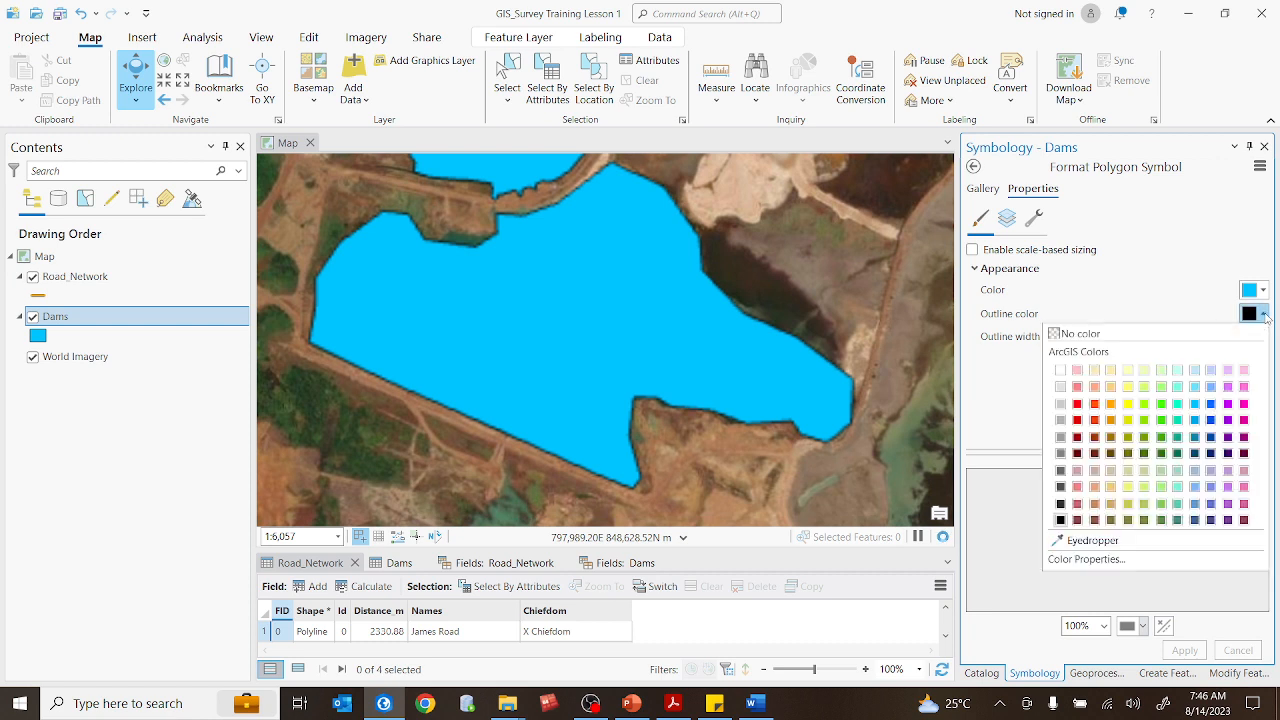
click(1077, 403)
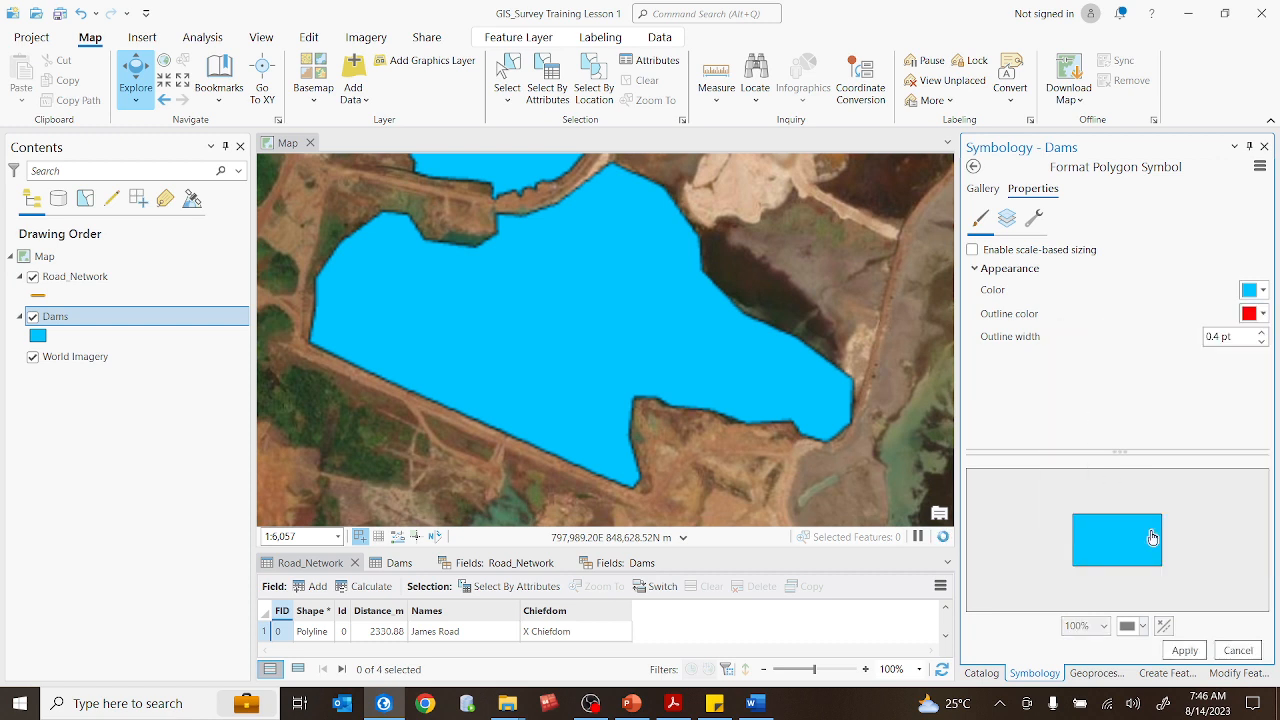
click(1184, 650)
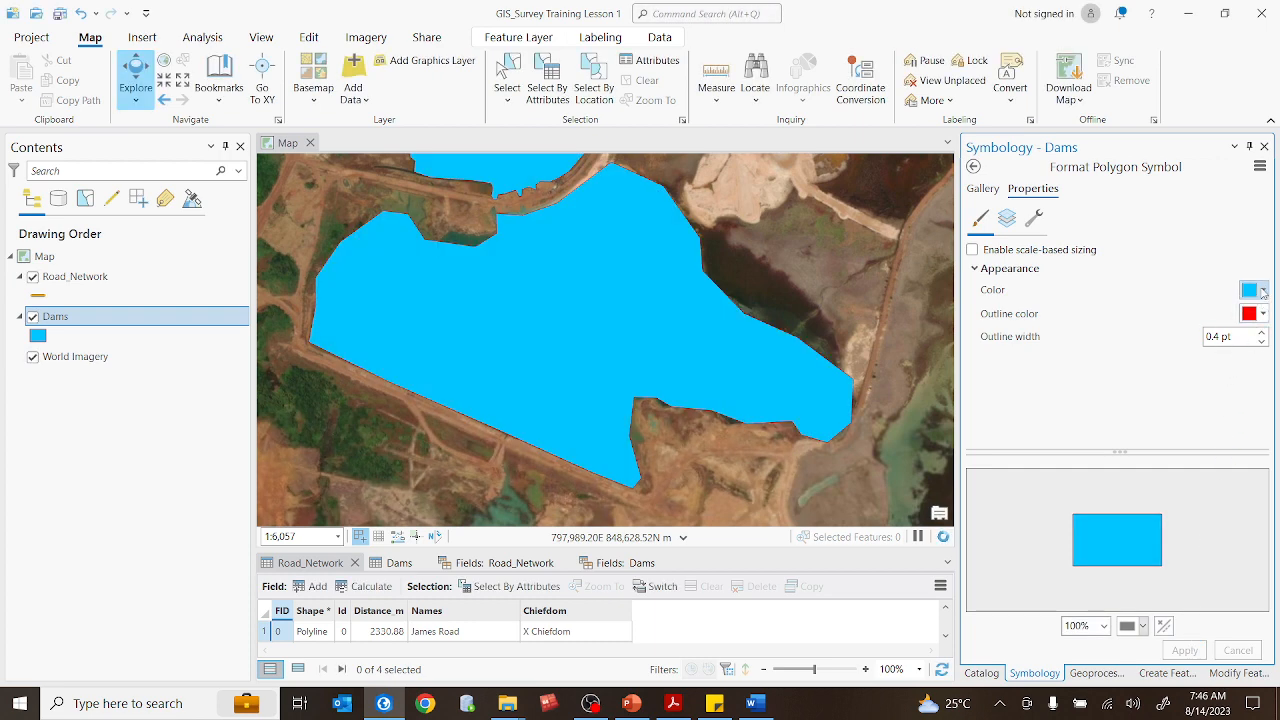
- Set the fill color of the Dams symbol to bright lime green and apply it
click(1263, 291)
click(1140, 372)
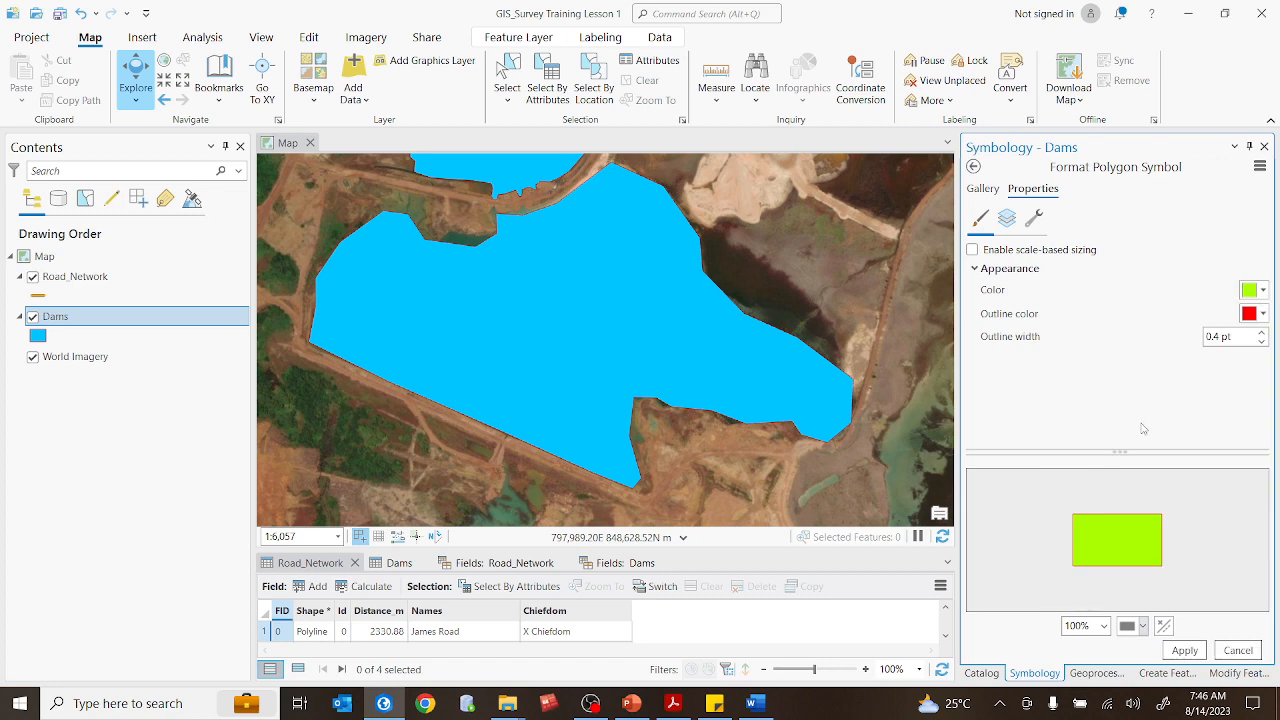
click(1185, 650)
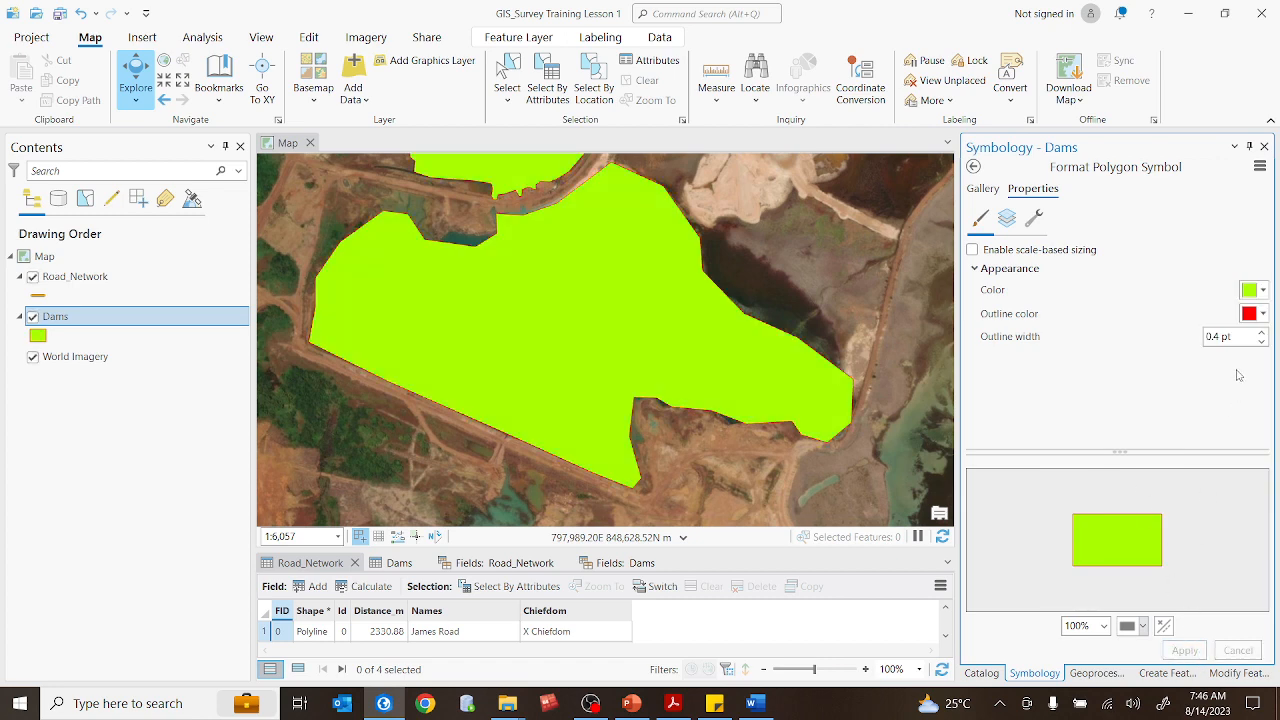
- Set the width of the red Dams outline to 2 pt and apply it
click(1263, 314)
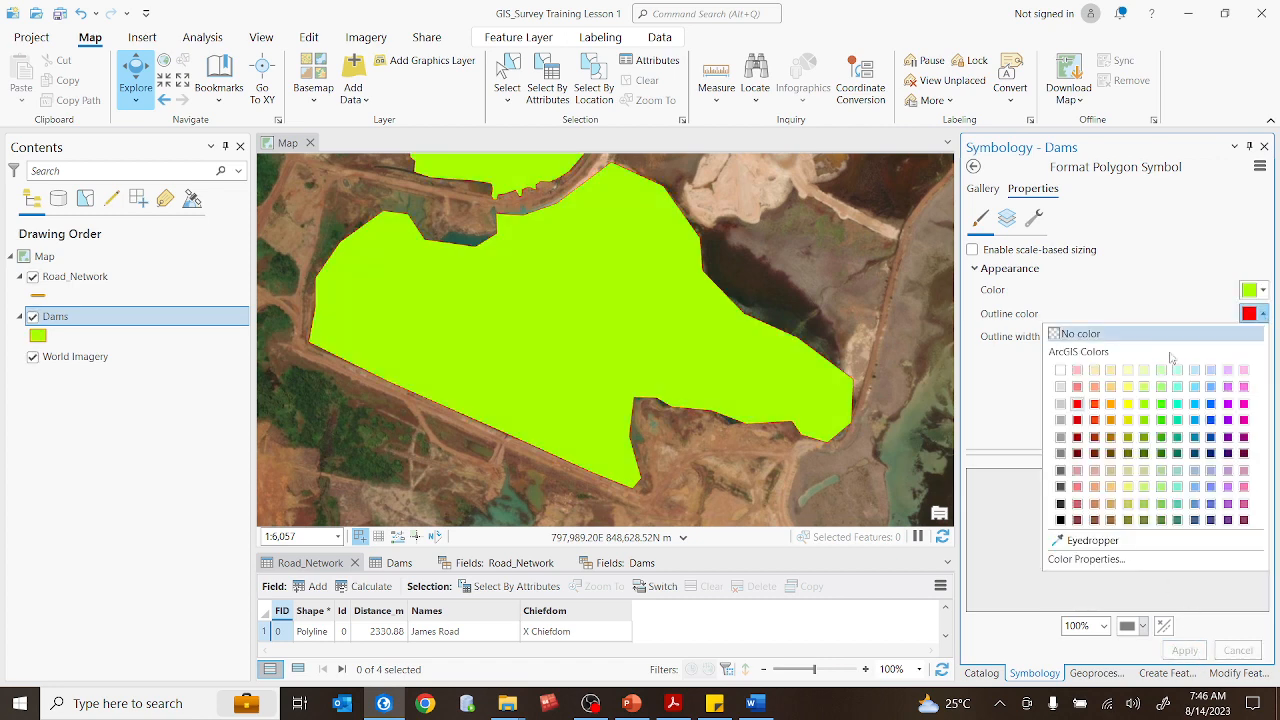
click(1220, 322)
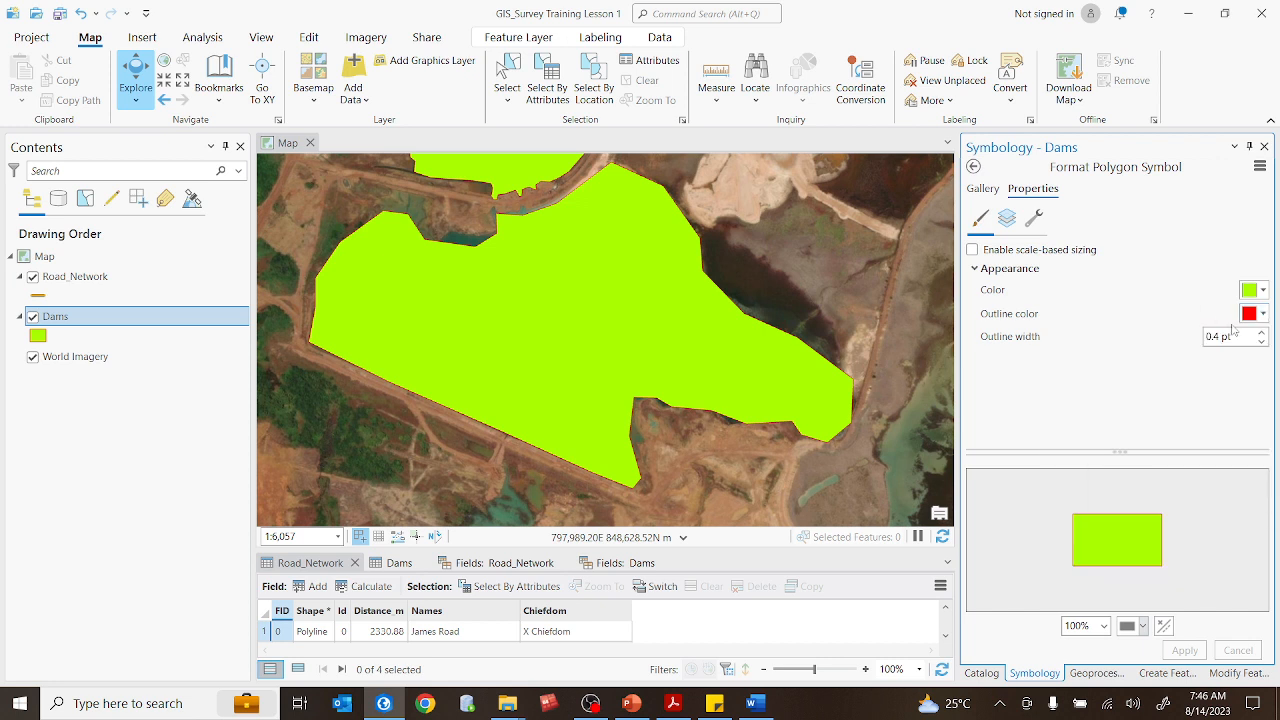
click(1261, 336)
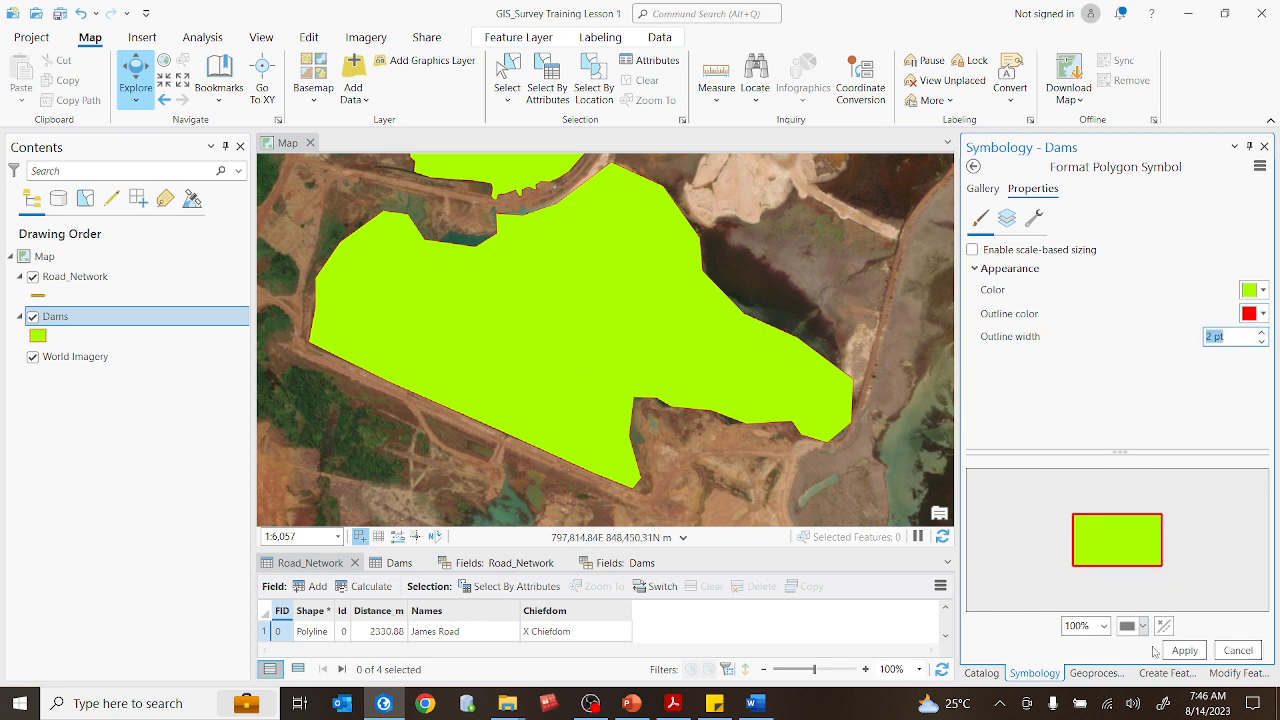
click(1180, 650)
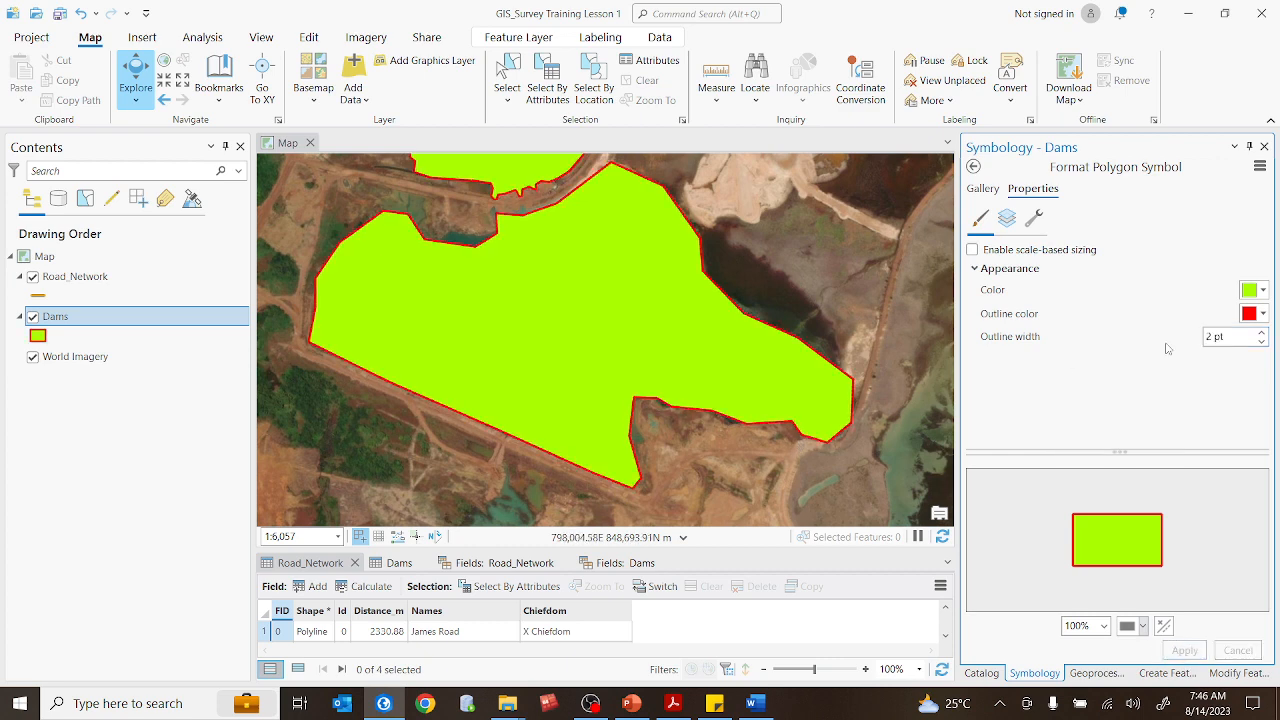
- Change the Dams outline to black with a width of 1 pt, apply it and inspect both layers on the map
scroll(790, 410, down, 3)
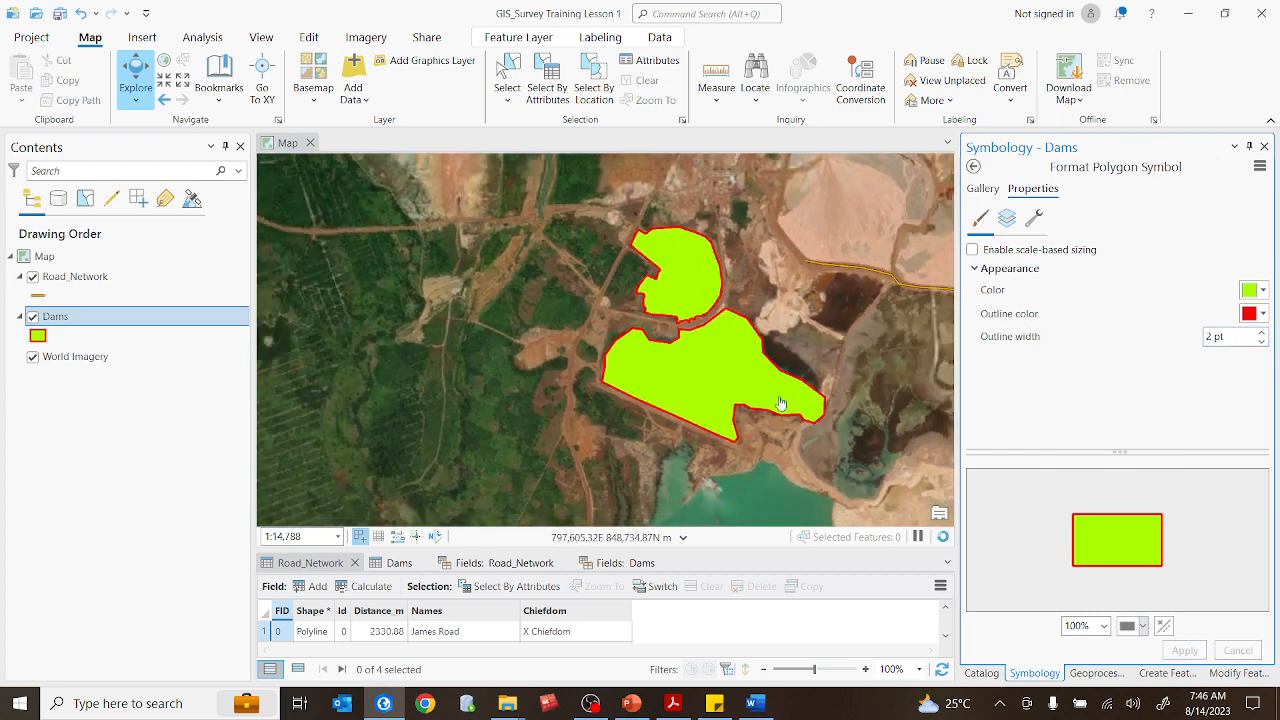
drag(763, 366, 749, 403)
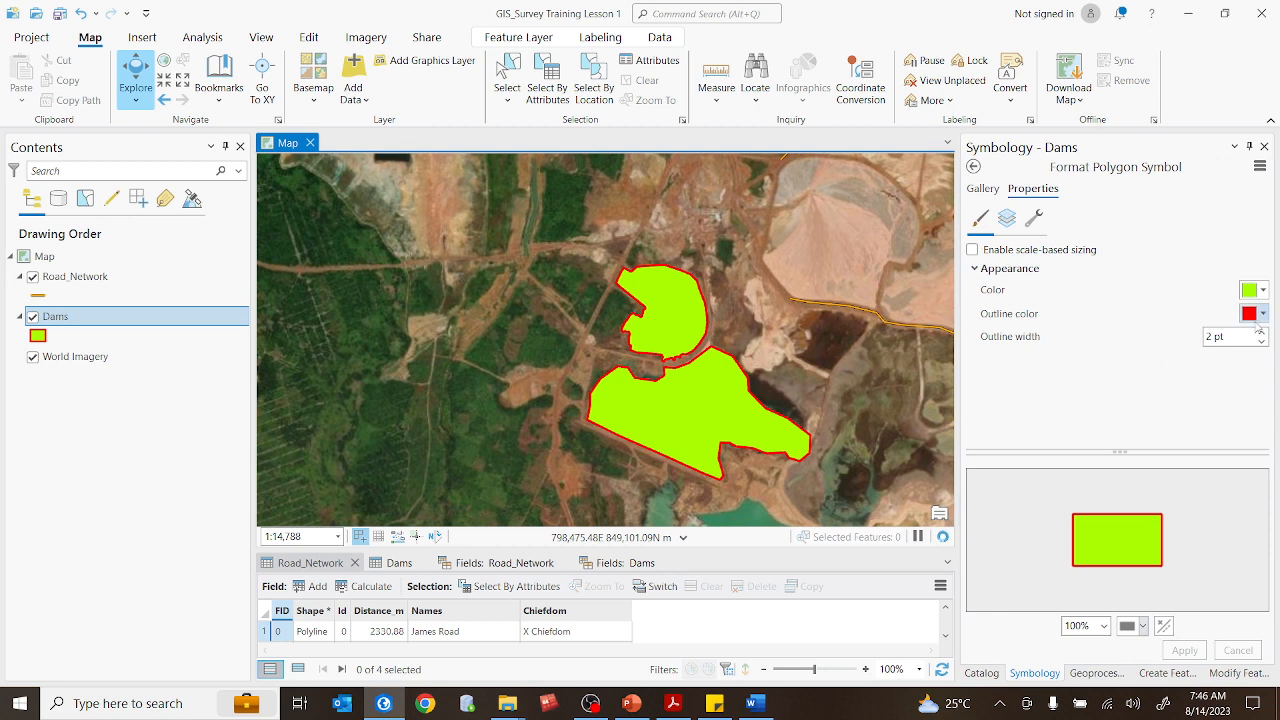
click(1262, 314)
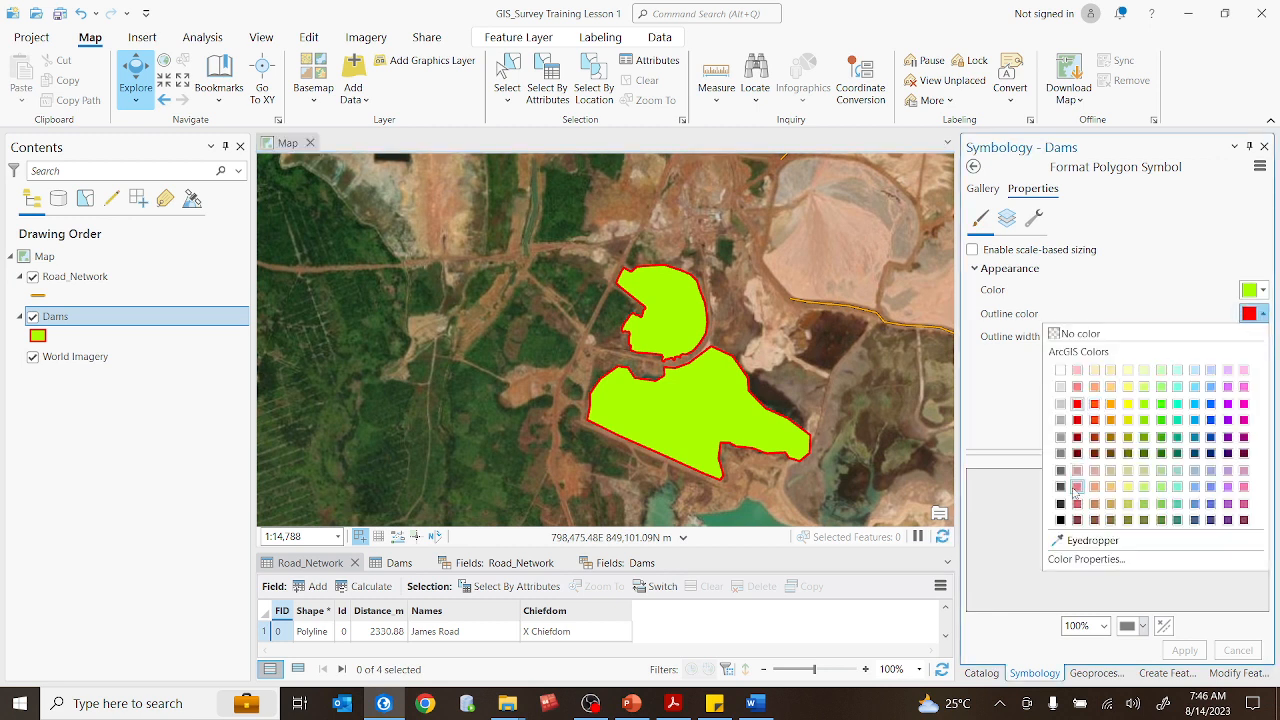
click(1061, 520)
click(1262, 341)
click(1188, 653)
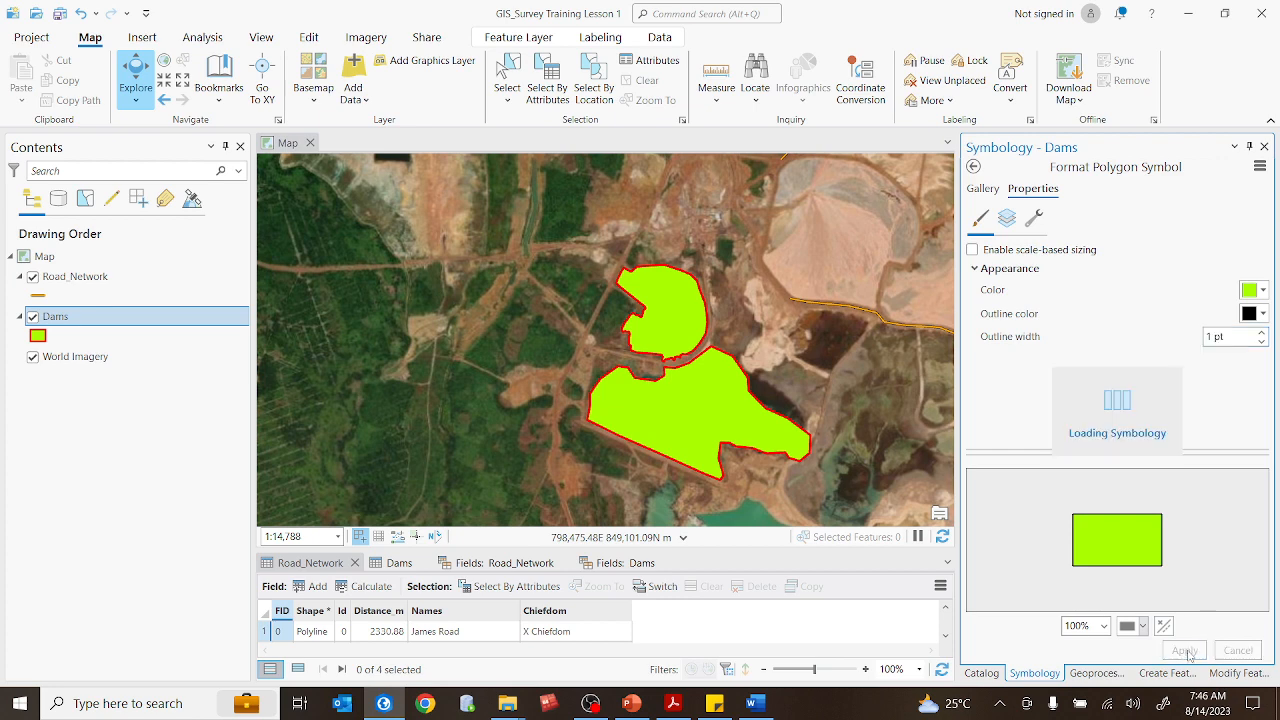
scroll(686, 427, down, 3)
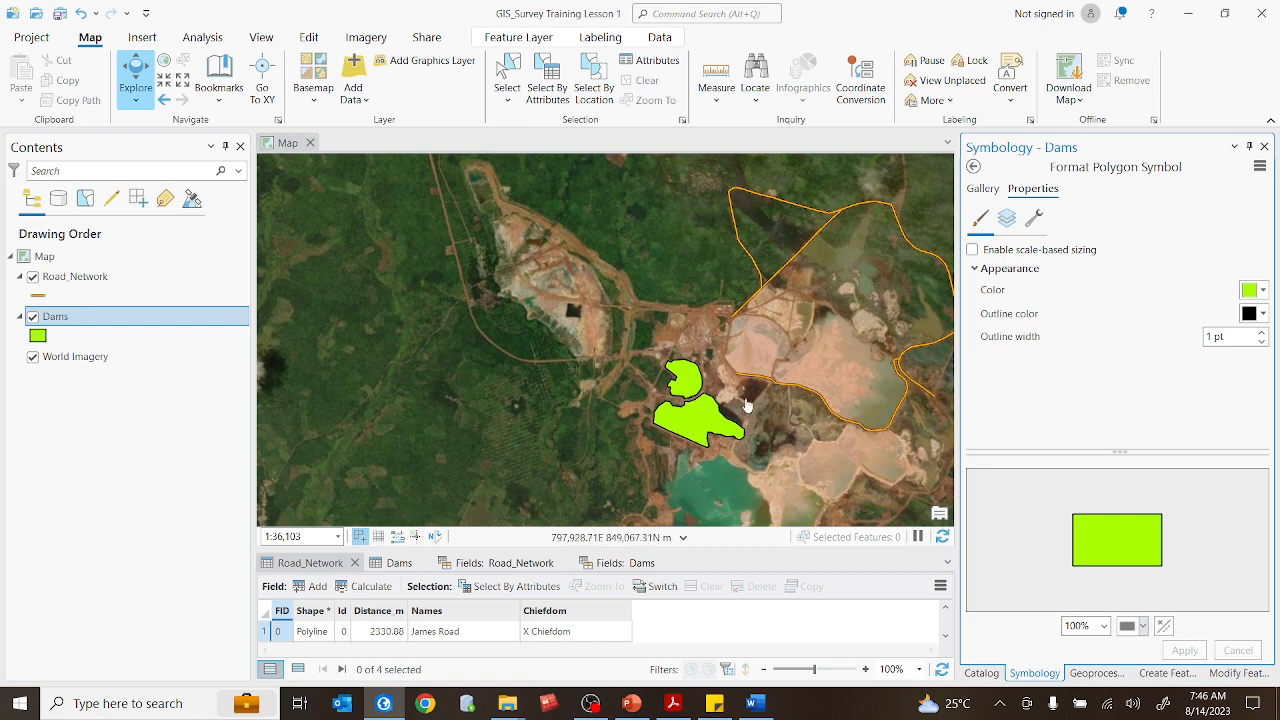
drag(736, 397, 704, 400)
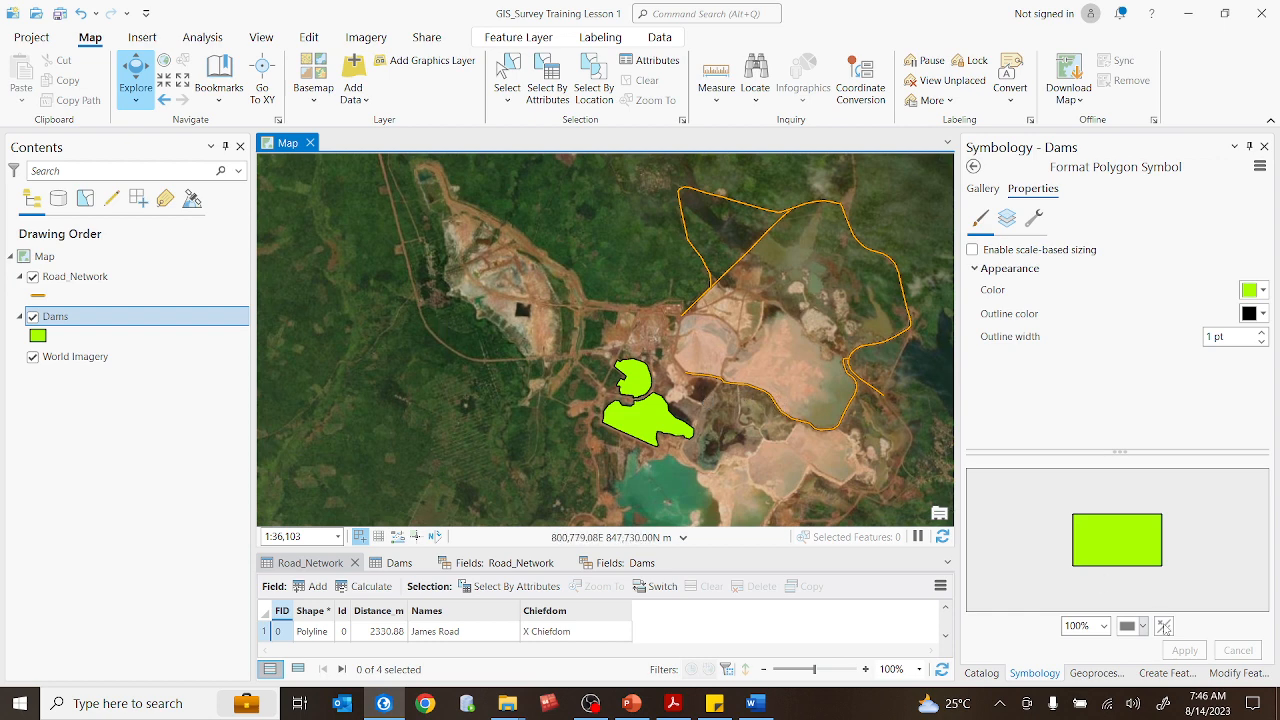
- Return to the primary symbology settings of Dams and close the Geoprocessing pane
click(973, 166)
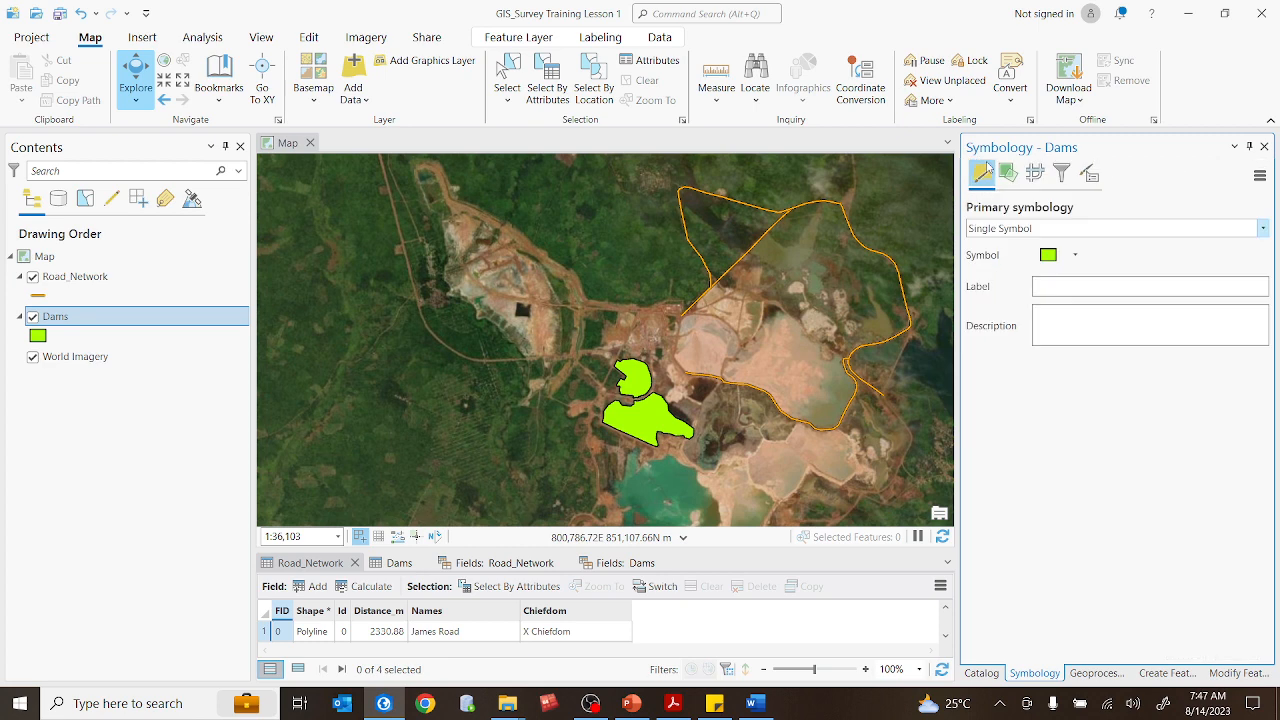
click(1093, 676)
click(1033, 676)
right_click(1027, 676)
click(1092, 619)
click(1086, 676)
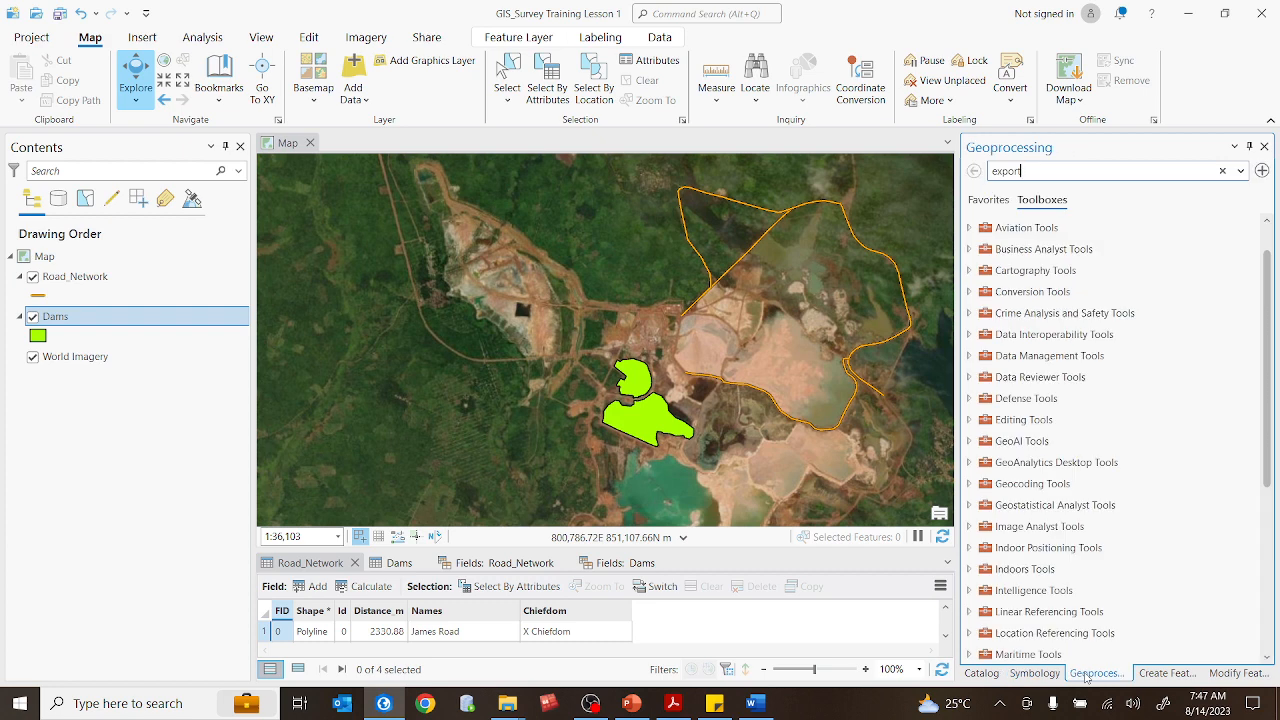
right_click(1086, 676)
click(1050, 648)
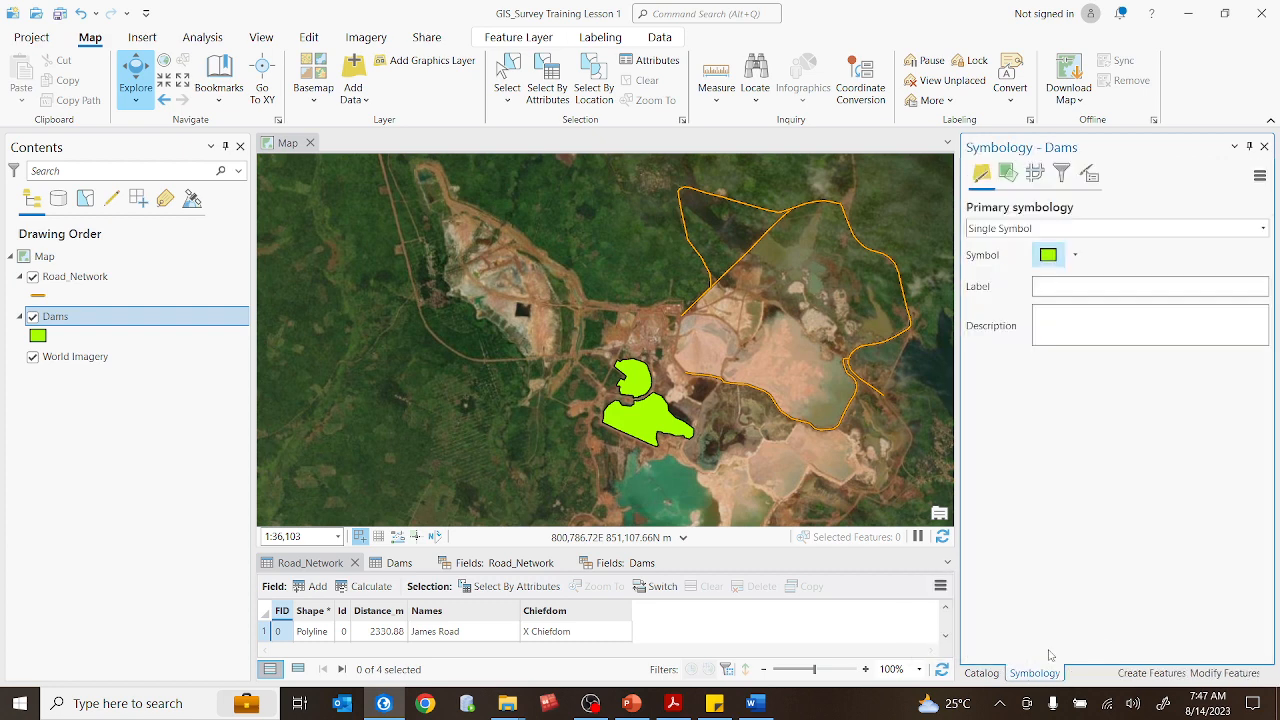
- Close the Create Features, Modify Features and Symbology panes, keeping the Catalog pane open
click(1104, 673)
right_click(1104, 673)
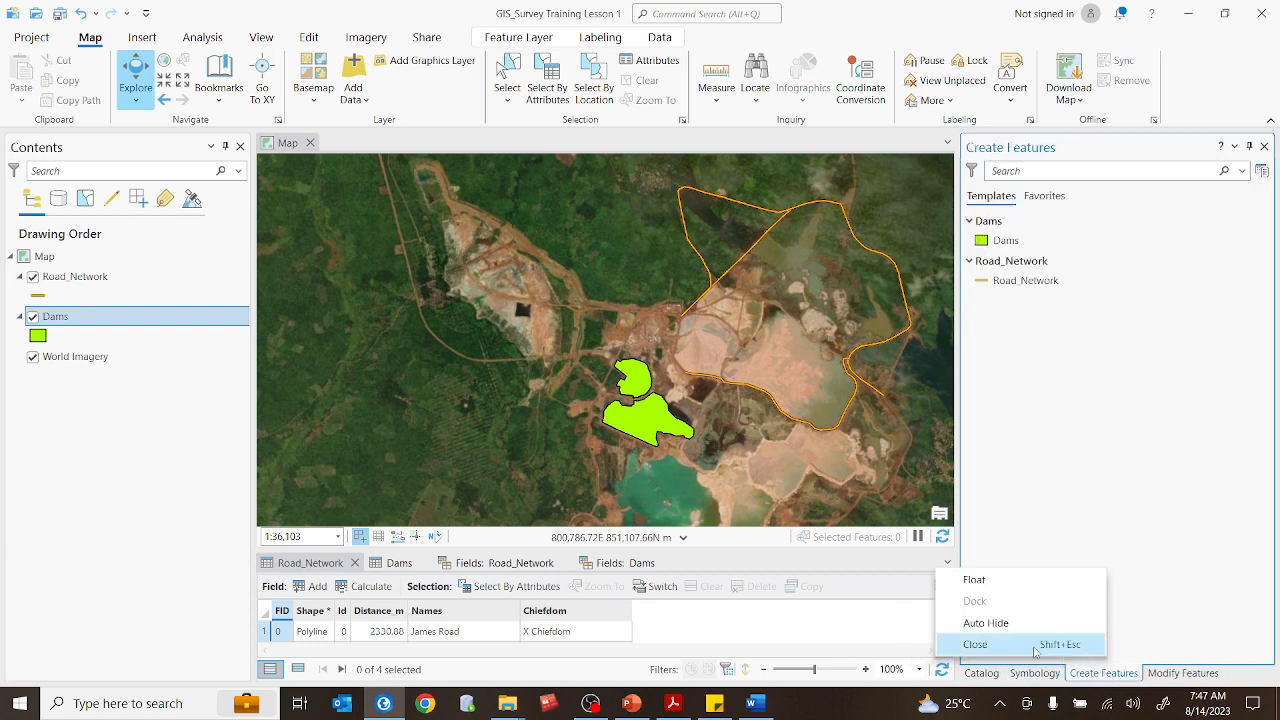
key(Escape)
click(1105, 673)
right_click(1105, 673)
click(1085, 655)
right_click(1038, 676)
click(982, 650)
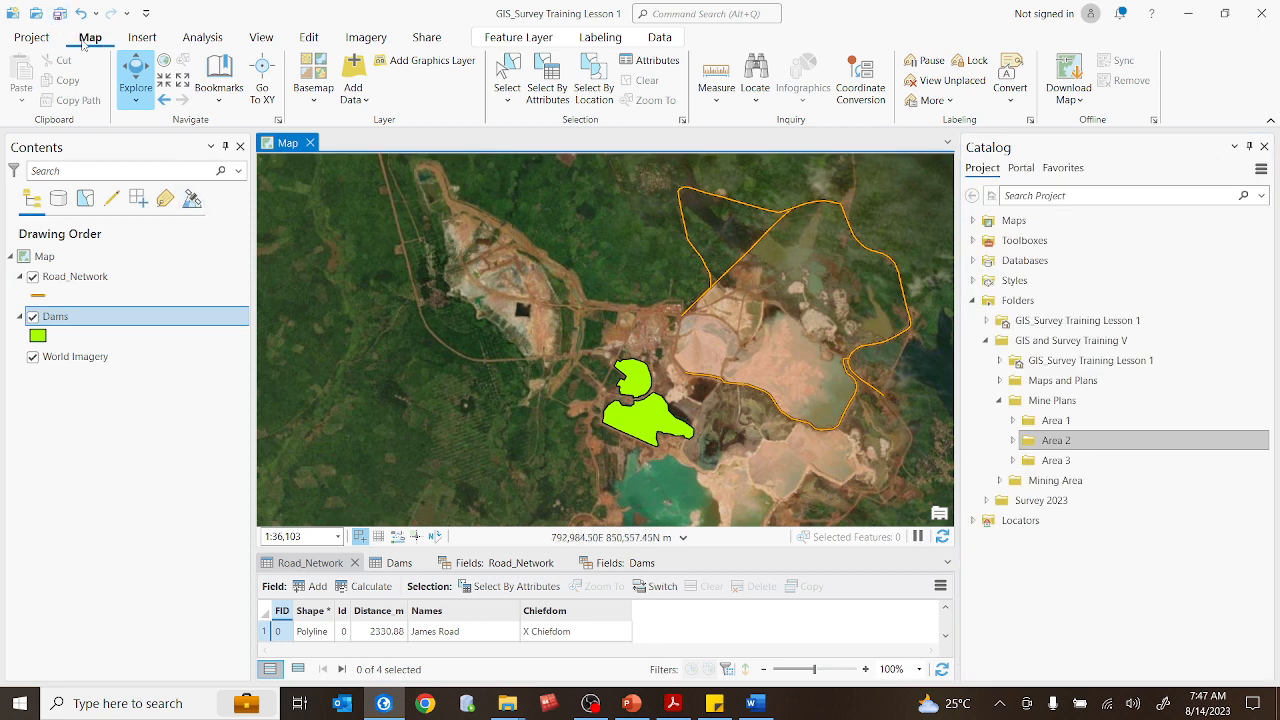
click(136, 42)
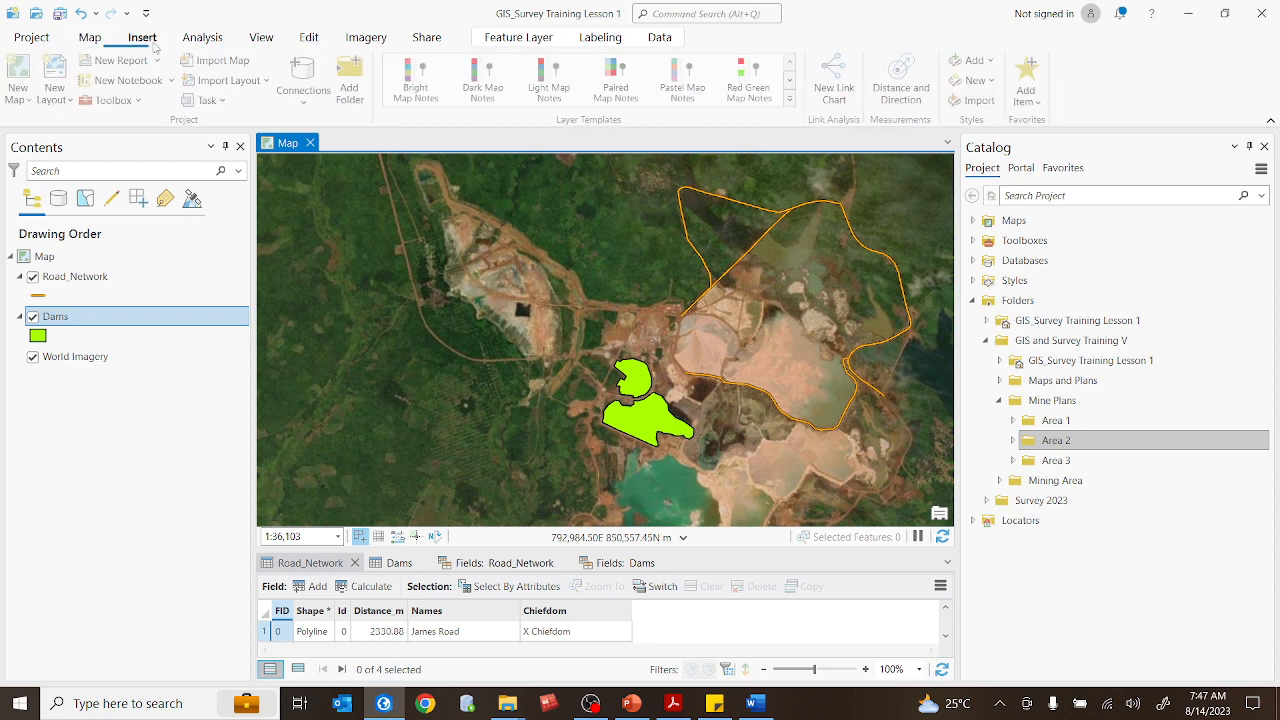
click(192, 41)
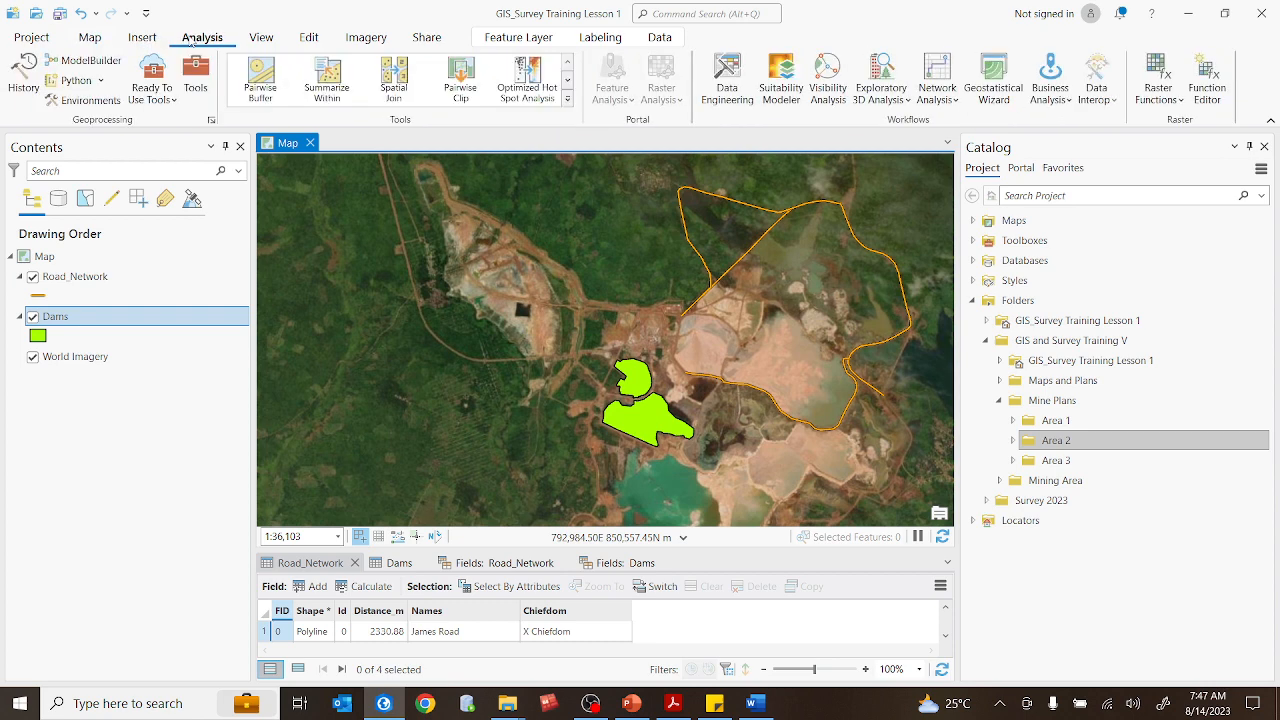
click(260, 40)
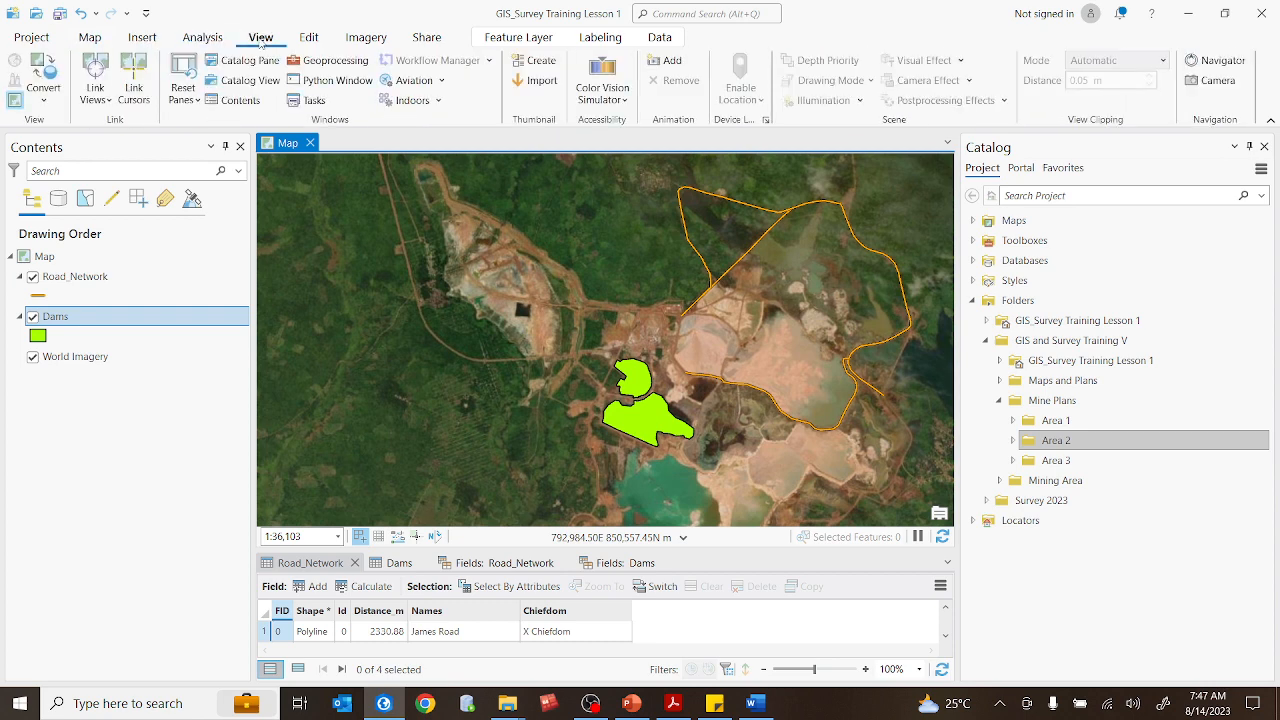
click(101, 42)
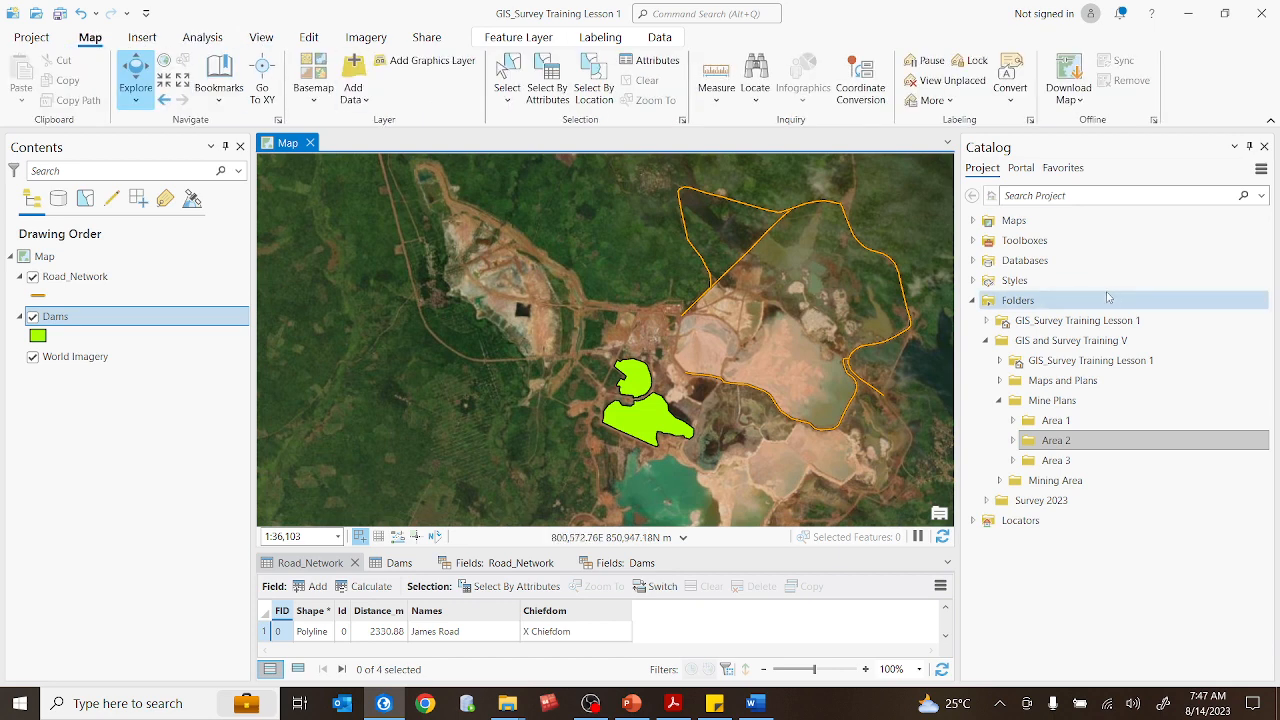
click(1080, 195)
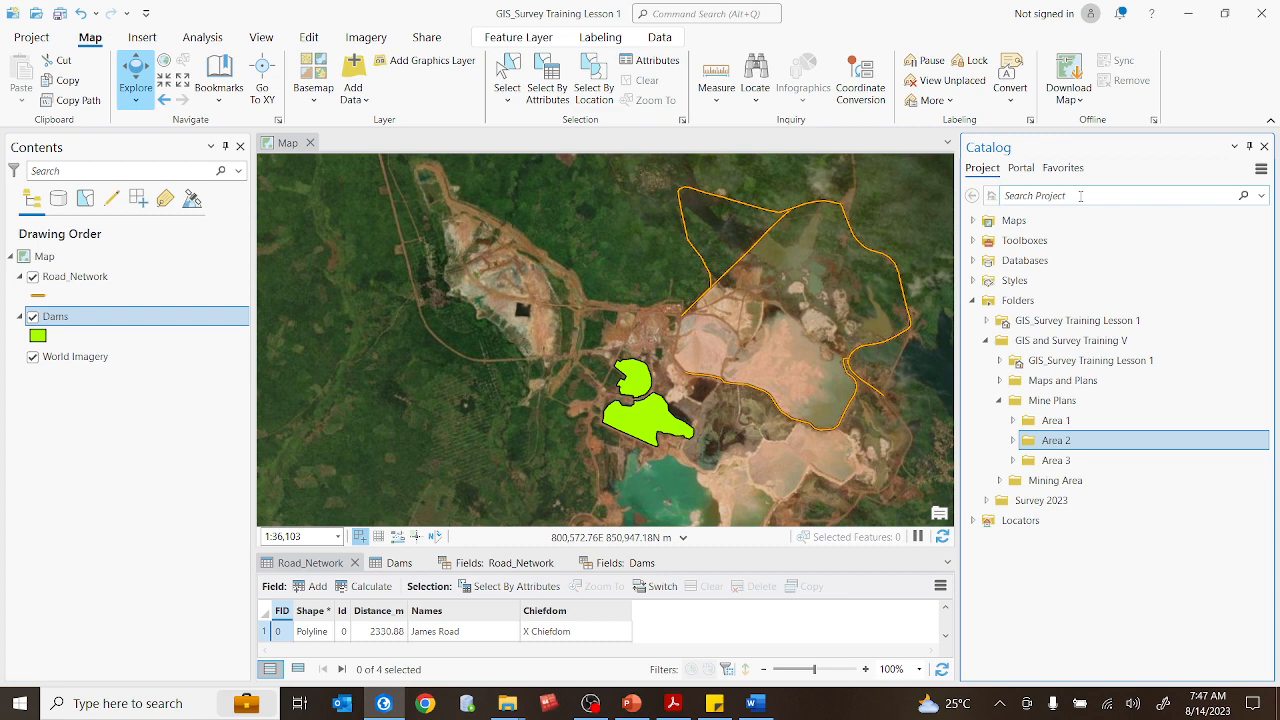